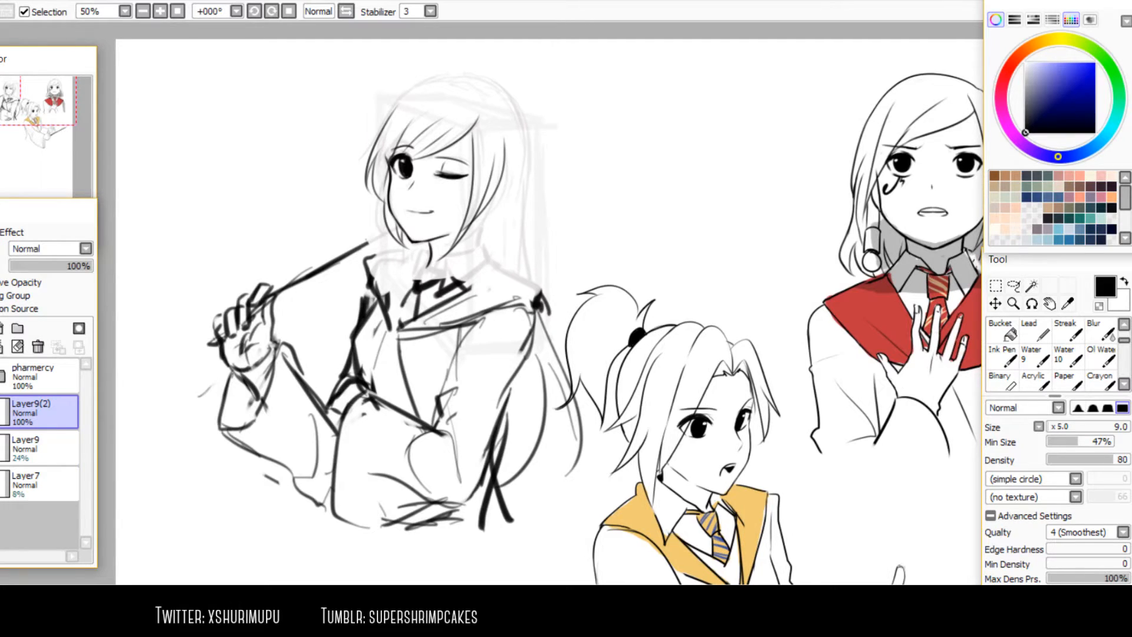
Reposition the Layer and Navigator panels so both are fully visible beside the canvas
drag(737, 181, 704, 179)
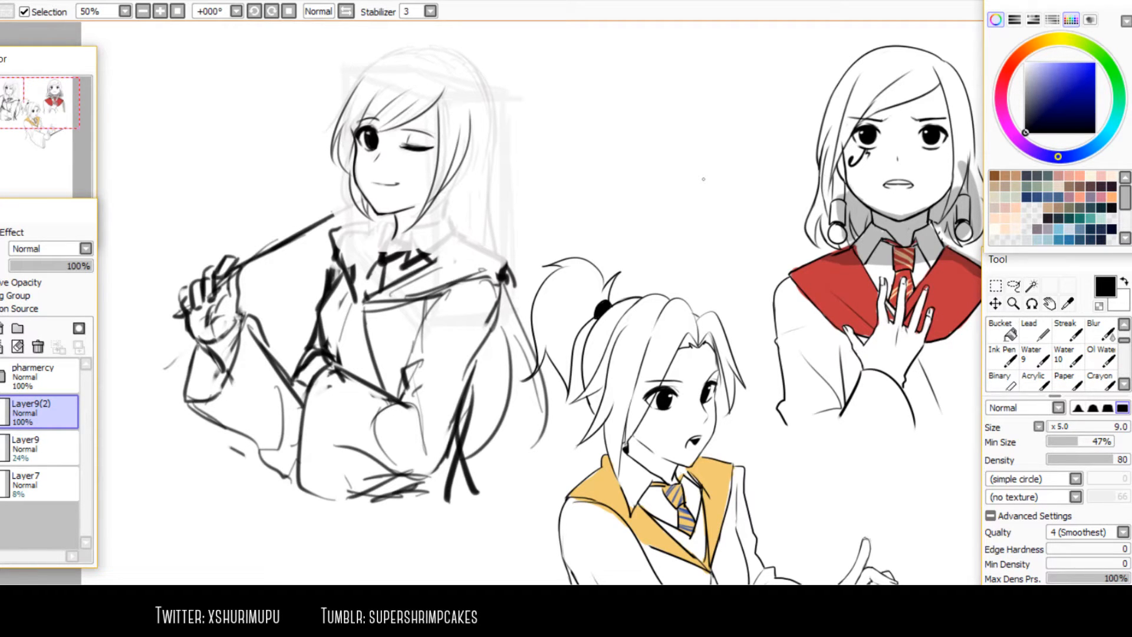
drag(665, 186, 702, 191)
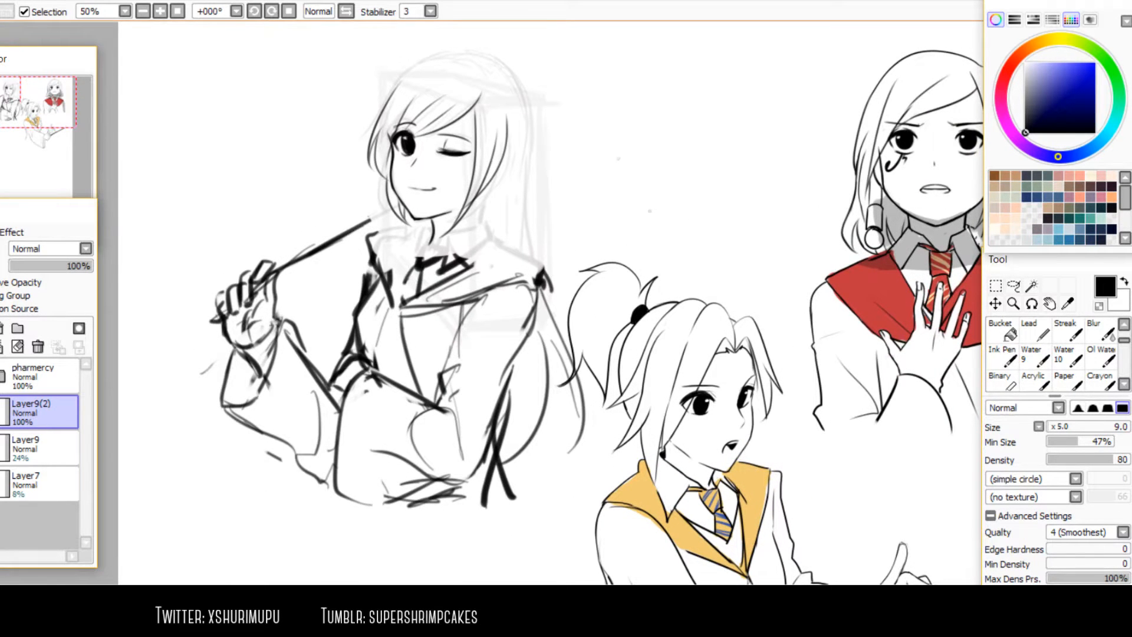
drag(39, 205, 151, 231)
drag(14, 62, 131, 57)
drag(530, 330, 591, 334)
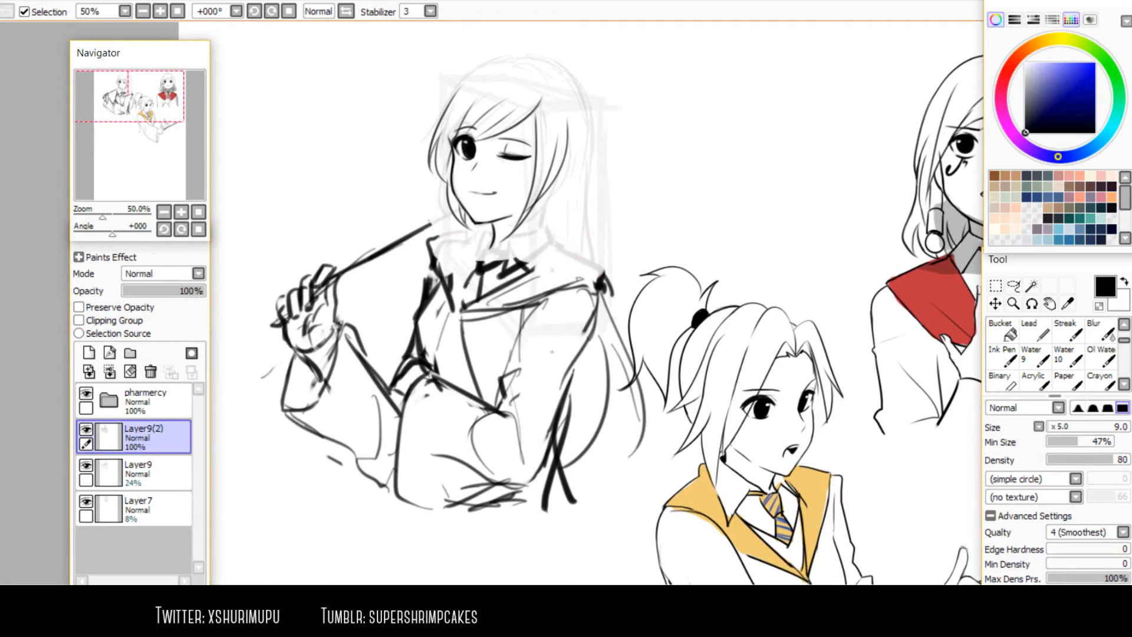
drag(600, 330, 527, 313)
drag(762, 192, 684, 220)
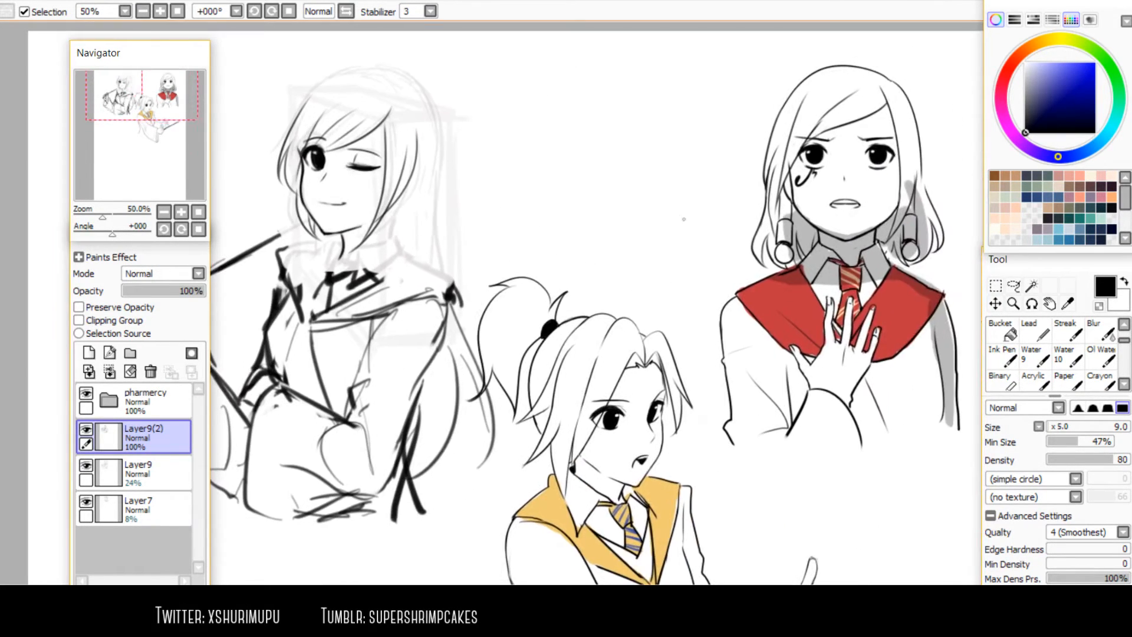
drag(776, 89, 744, 236)
drag(776, 88, 930, 230)
key(ctrl+z)
key(ctrl+z)
drag(531, 306, 649, 320)
drag(560, 256, 634, 277)
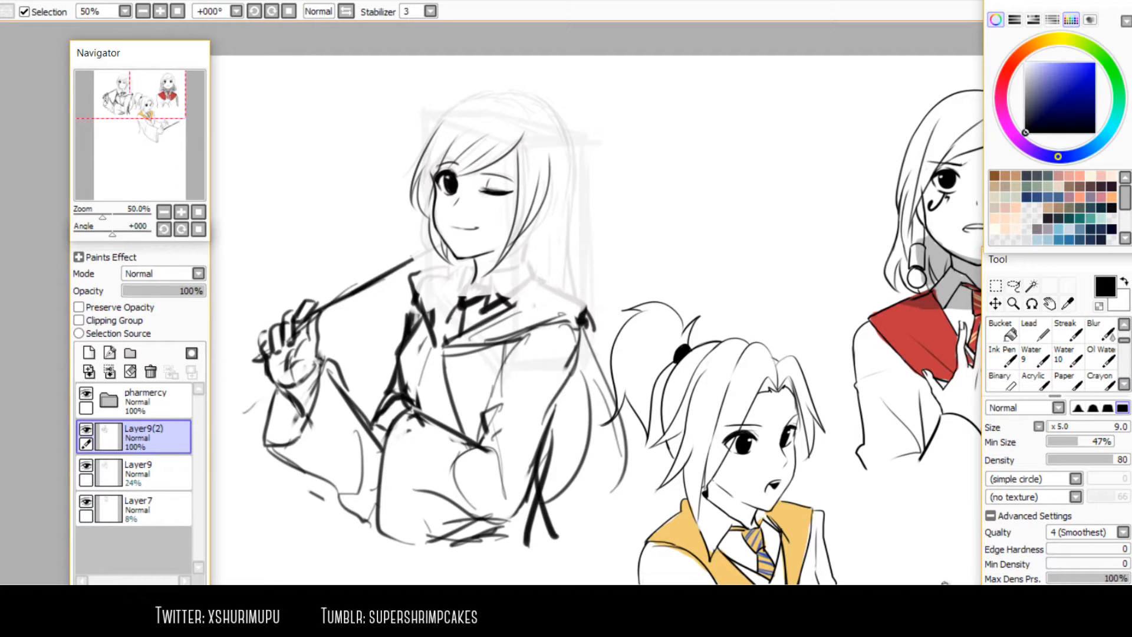
mouse_move(589, 324)
mouse_down()
mouse_move(592, 351)
mouse_move(592, 318)
mouse_up()
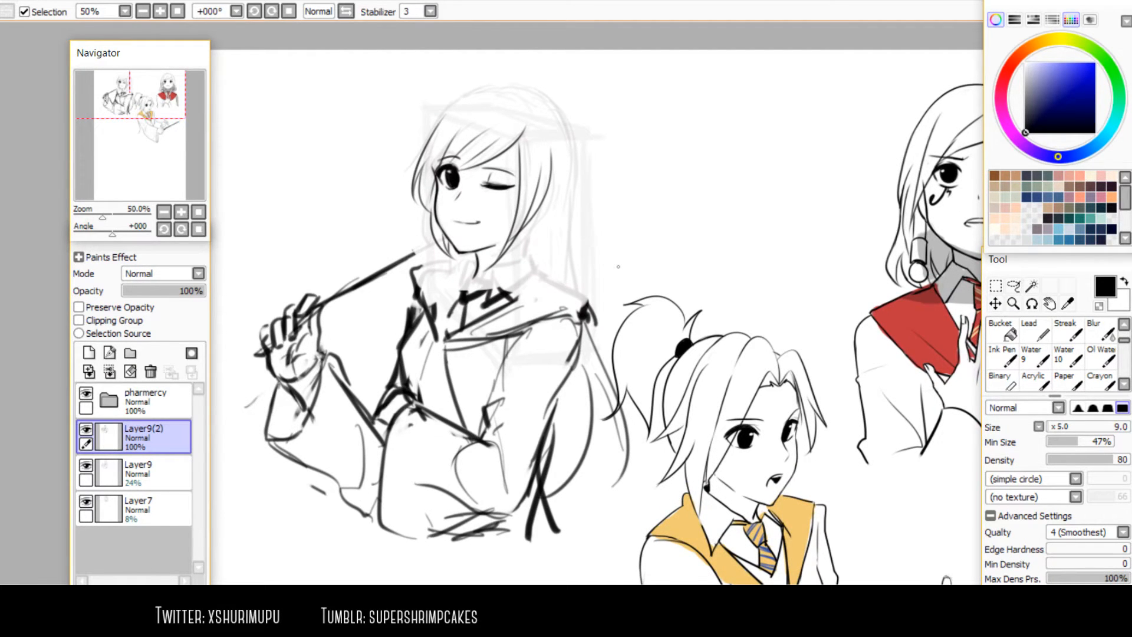
drag(589, 324, 613, 334)
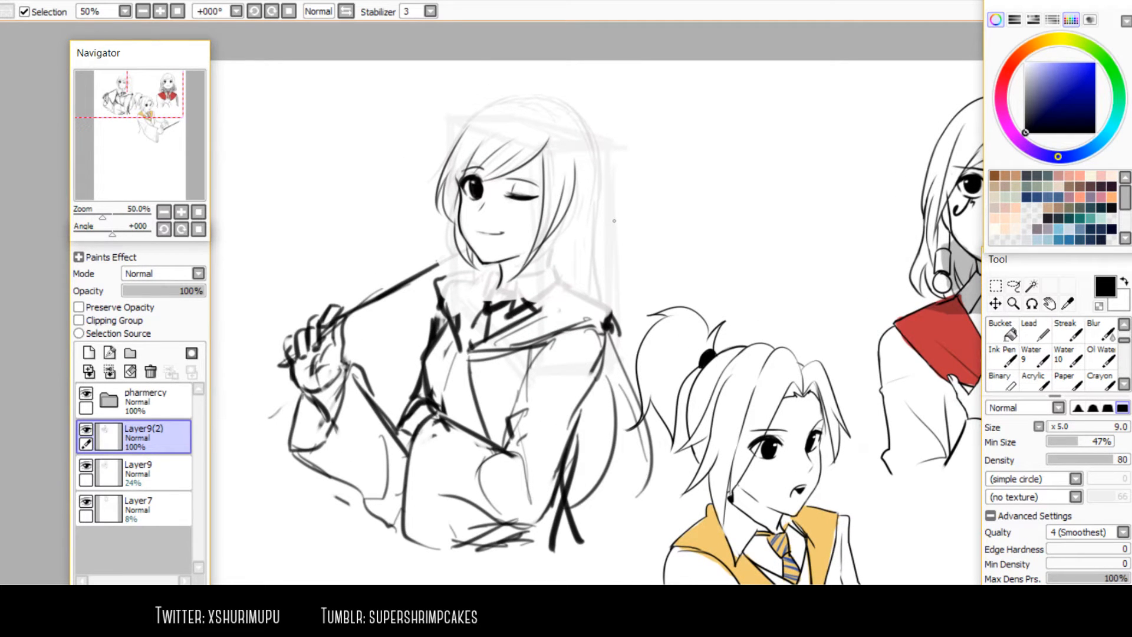
drag(590, 324, 569, 316)
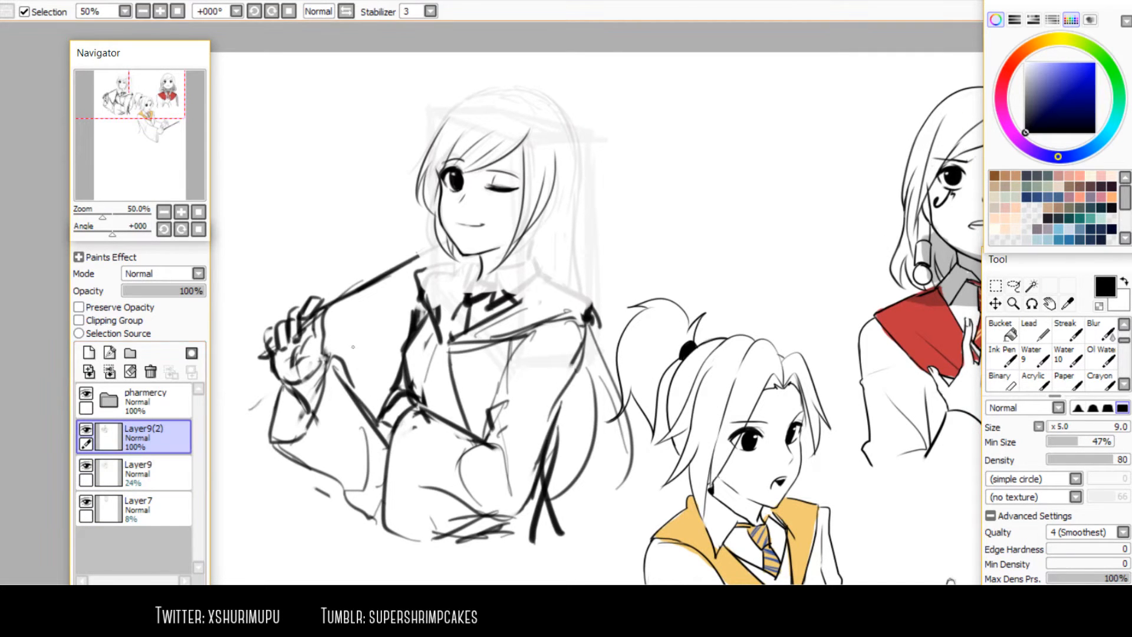
scroll(469, 105, up, 2)
drag(360, 392, 467, 378)
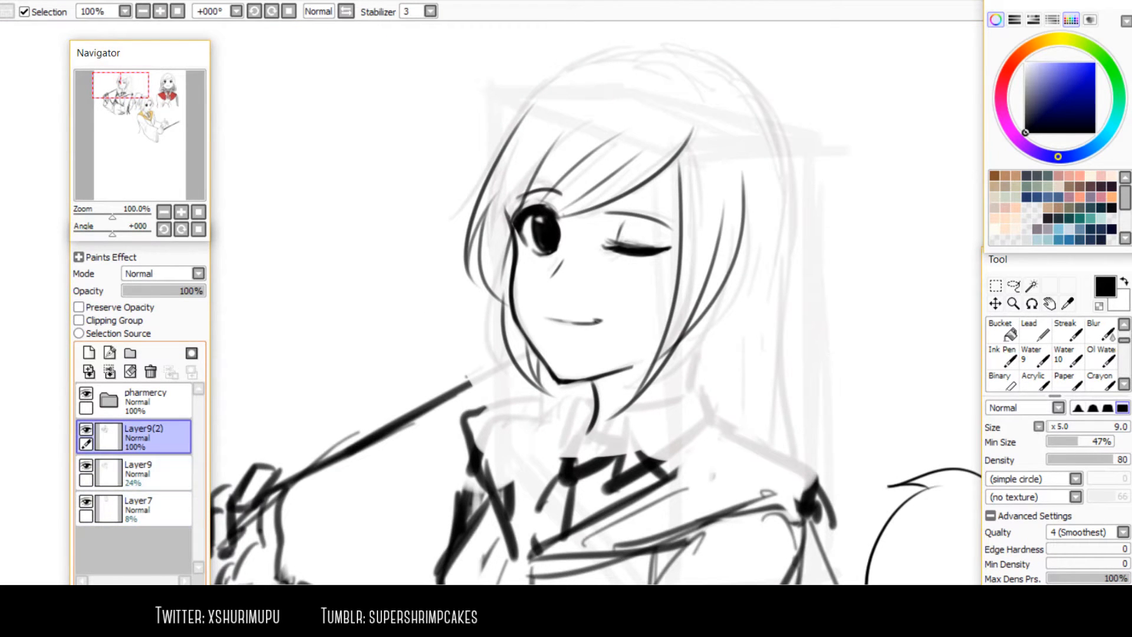
Hide the line art on Layer9(2) and set the opacity of the Layer9 sketch to 100%
click(86, 429)
click(147, 471)
drag(142, 291, 251, 288)
scroll(425, 221, down, 2)
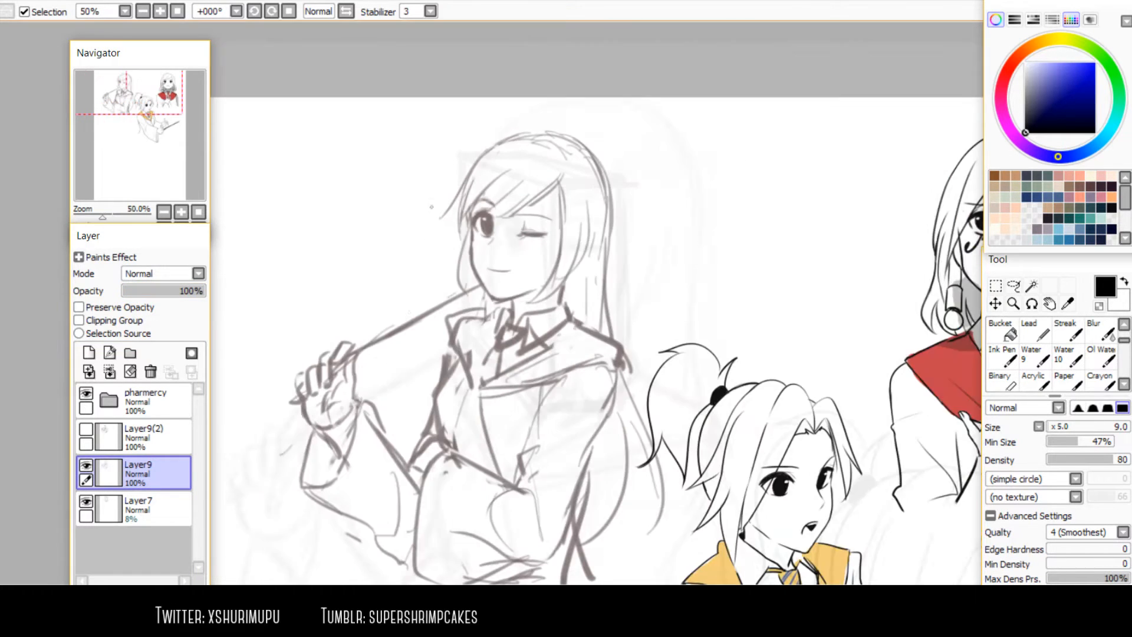
Hide the pharmercy folder so only the winking character's sketch and its box guide are displayed
click(86, 394)
scroll(441, 210, up, 1)
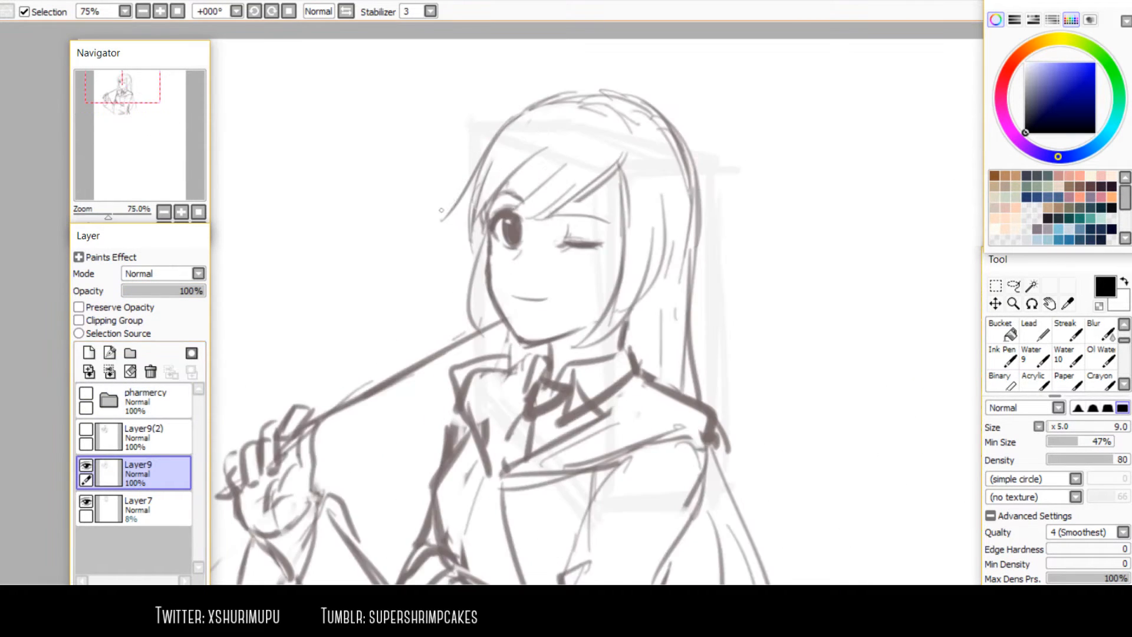
drag(376, 255, 428, 196)
scroll(427, 193, down, 1)
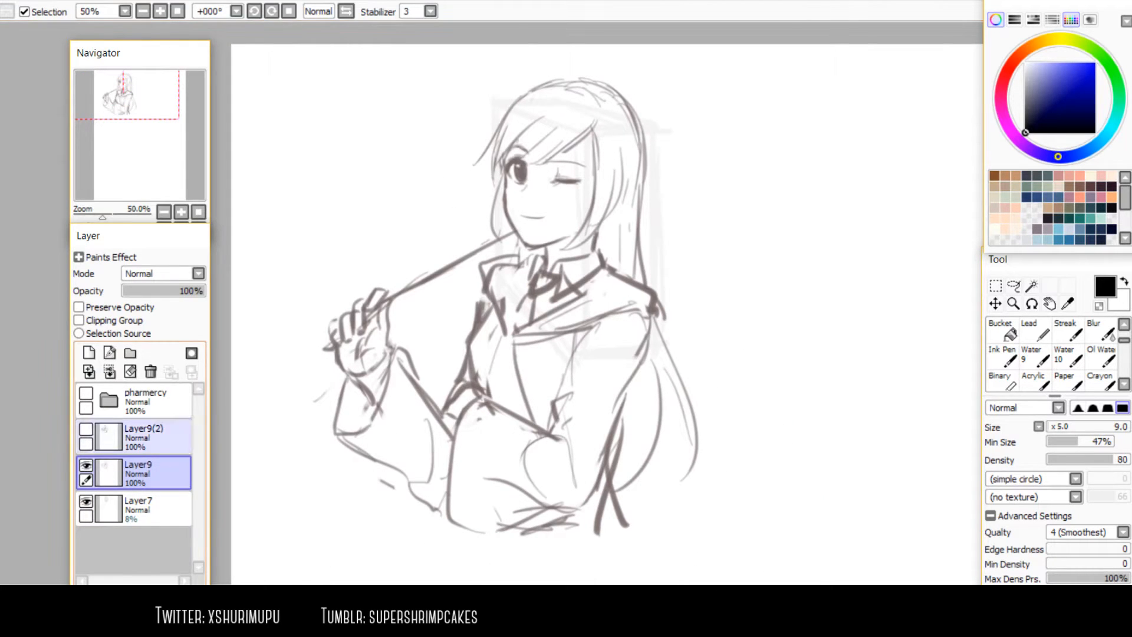
Hide Layer9 and raise the opacity of the box guide on Layer7 to 41%
click(86, 465)
click(141, 508)
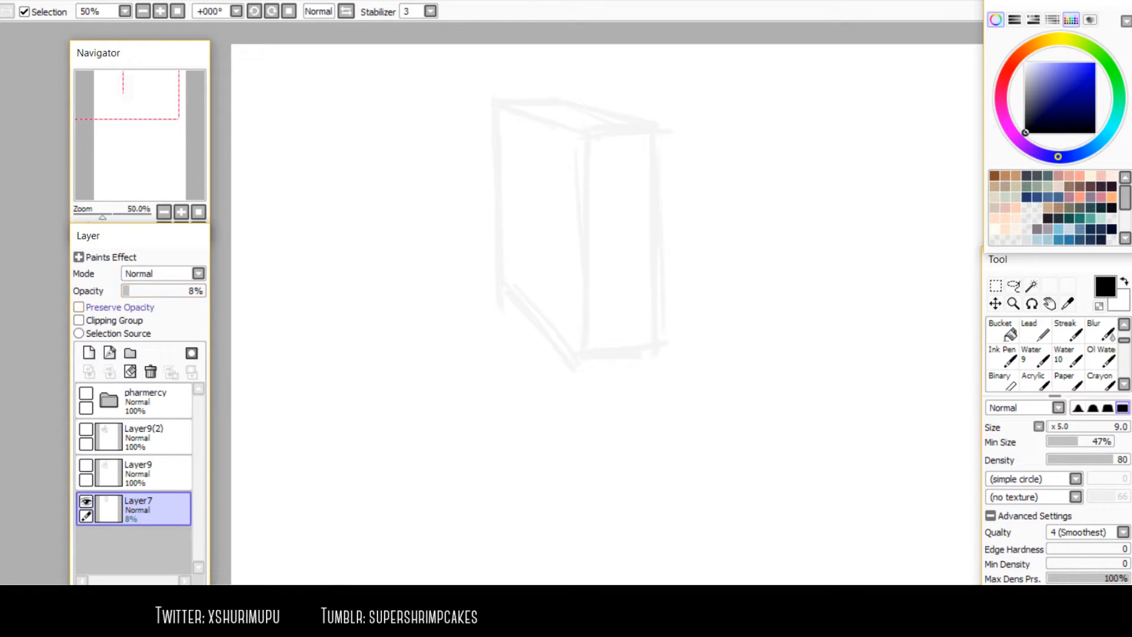
mouse_move(130, 291)
mouse_down()
mouse_move(167, 290)
mouse_move(157, 290)
mouse_up()
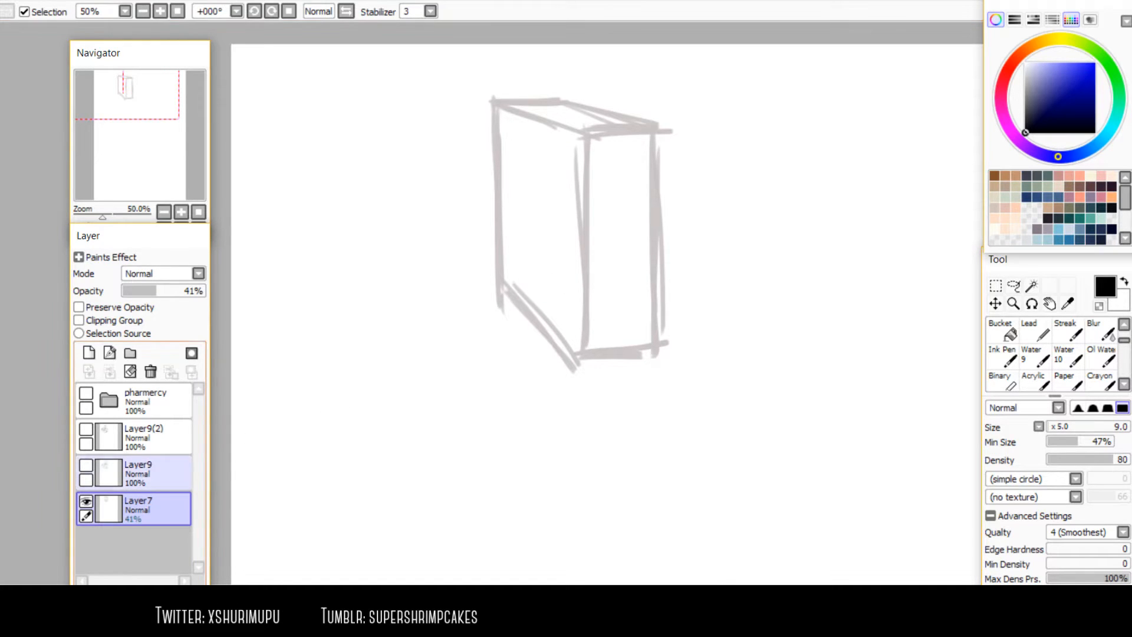
Show the Layer9 sketch again, shift the Layer7 box guide down over the torso and mirror the view
click(86, 466)
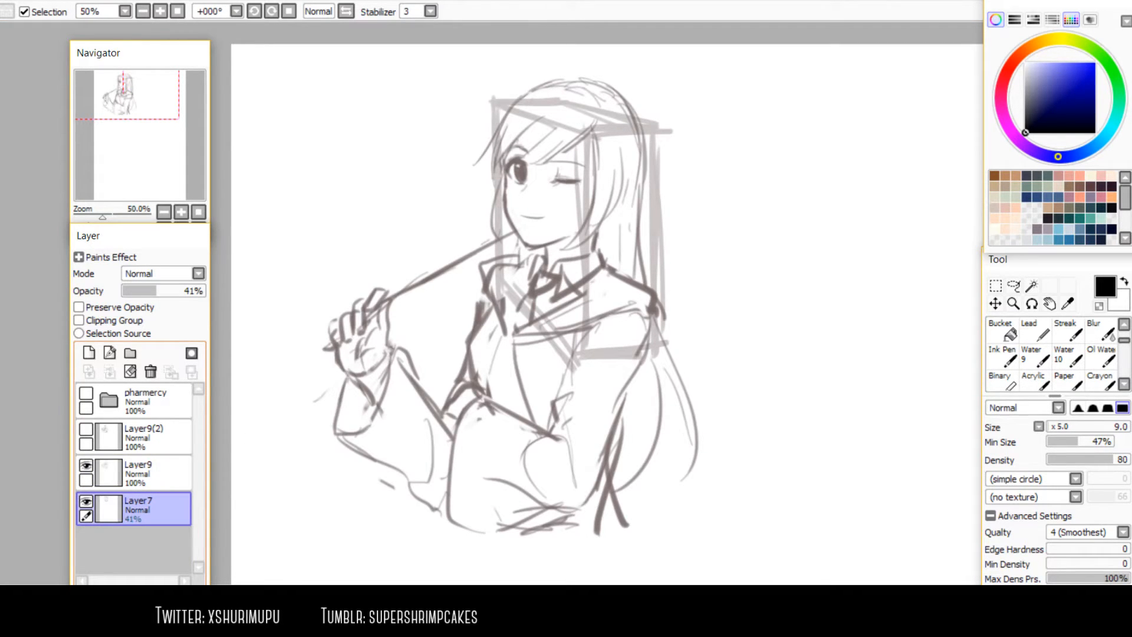
mouse_move(581, 236)
mouse_down()
mouse_move(631, 291)
mouse_move(604, 355)
mouse_move(576, 352)
mouse_move(566, 395)
mouse_up()
key(h)
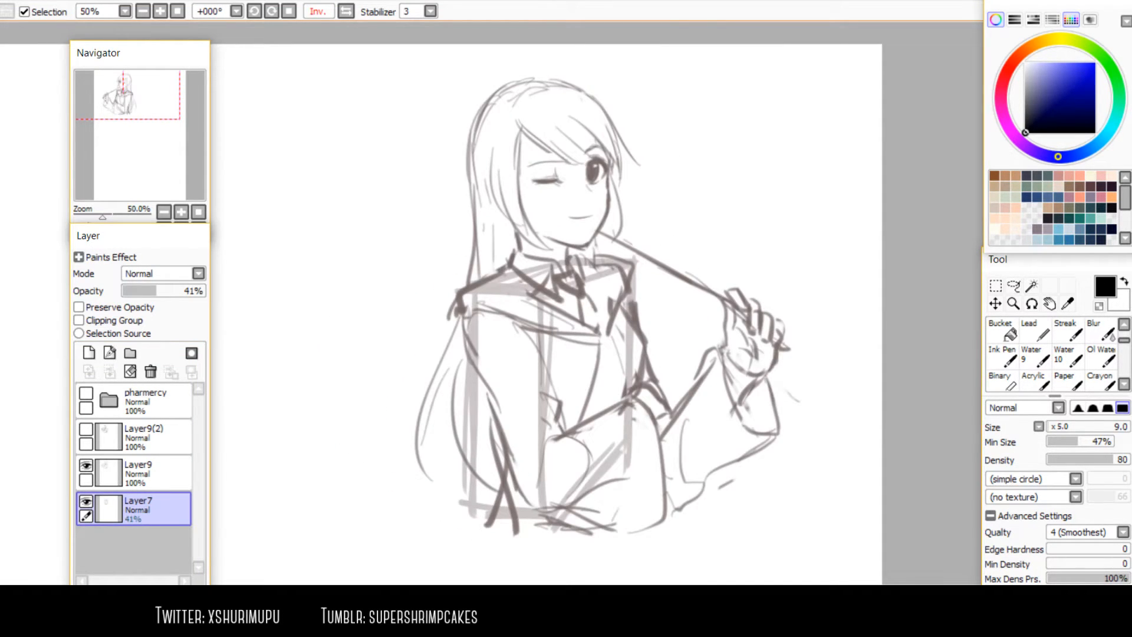
Transform the box guide slightly, restore the unmirrored view and move the box up over the face and chest
key(ctrl+t)
drag(444, 411, 446, 422)
key(Return)
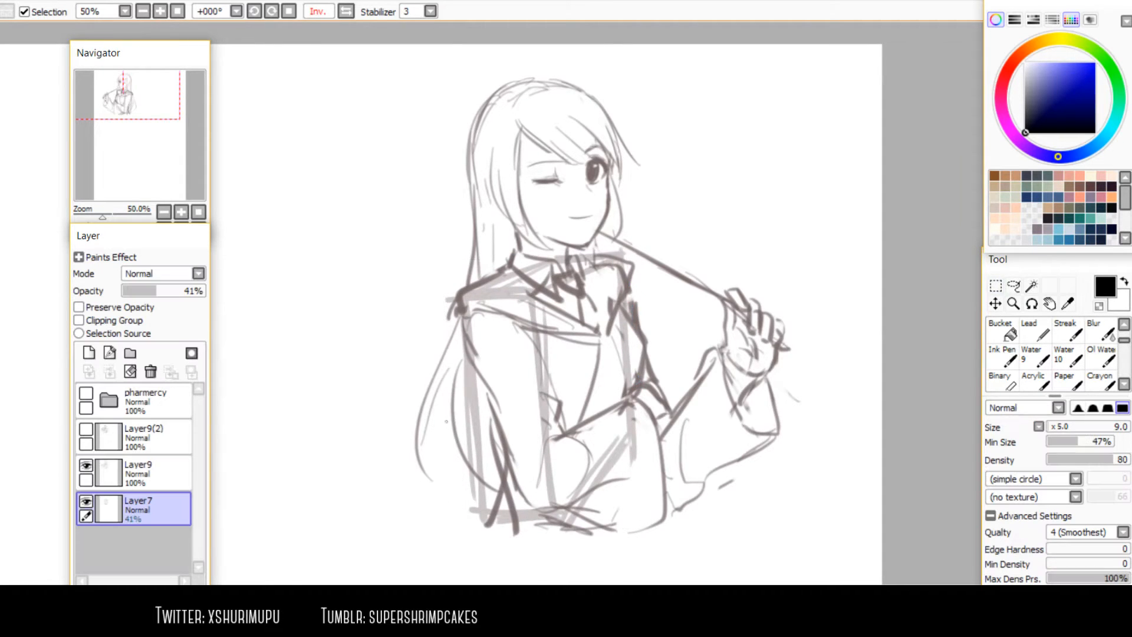
key(h)
mouse_move(611, 446)
mouse_down()
mouse_move(679, 253)
mouse_move(654, 370)
mouse_move(626, 390)
mouse_move(623, 415)
mouse_move(572, 393)
mouse_move(561, 426)
mouse_move(563, 348)
mouse_move(578, 337)
mouse_up()
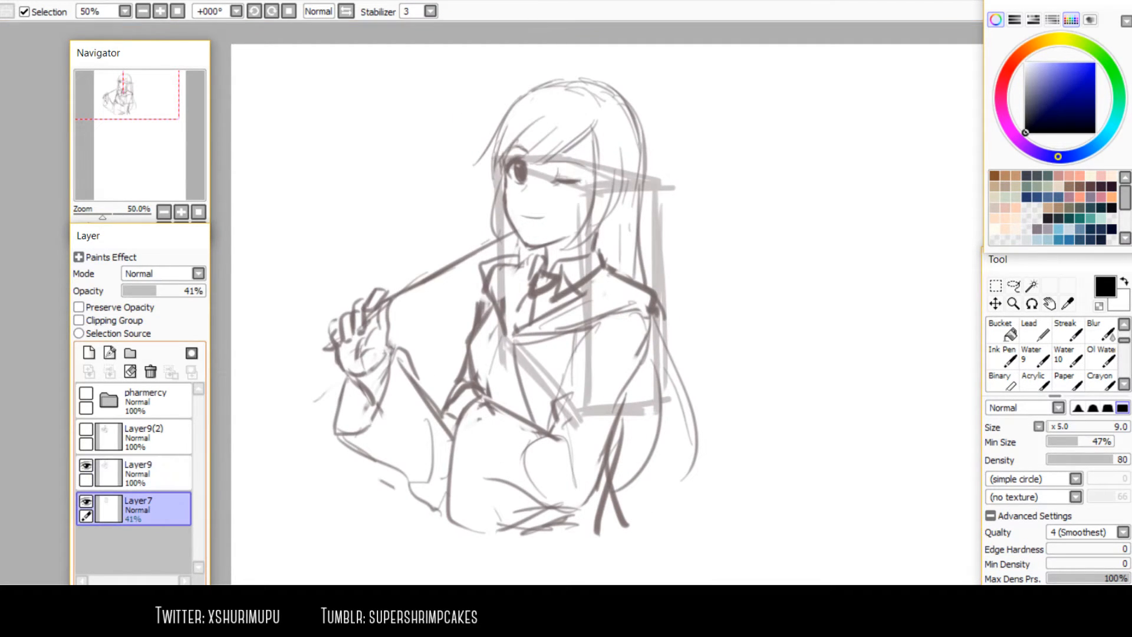
Fade the Layer9 sketch to examine the box guide and restore its opacity to 100%
click(154, 473)
drag(194, 291, 134, 290)
drag(460, 417, 464, 405)
drag(133, 290, 205, 291)
click(150, 509)
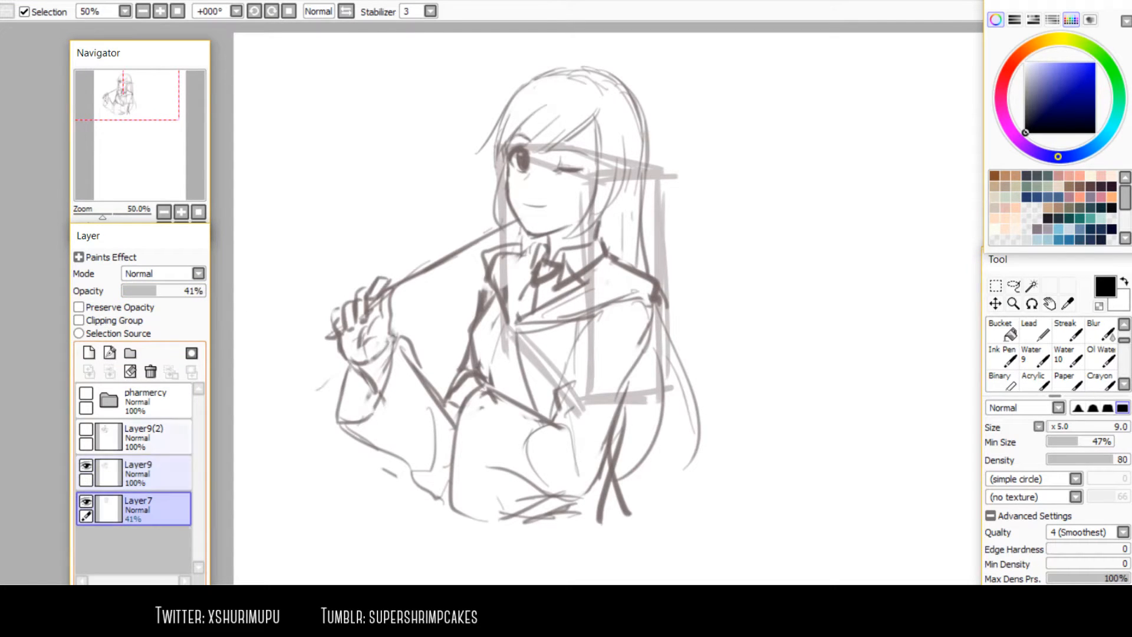
Add a new layer directly above Layer7 and set the opacity of the Layer9 sketch to 22%
click(86, 465)
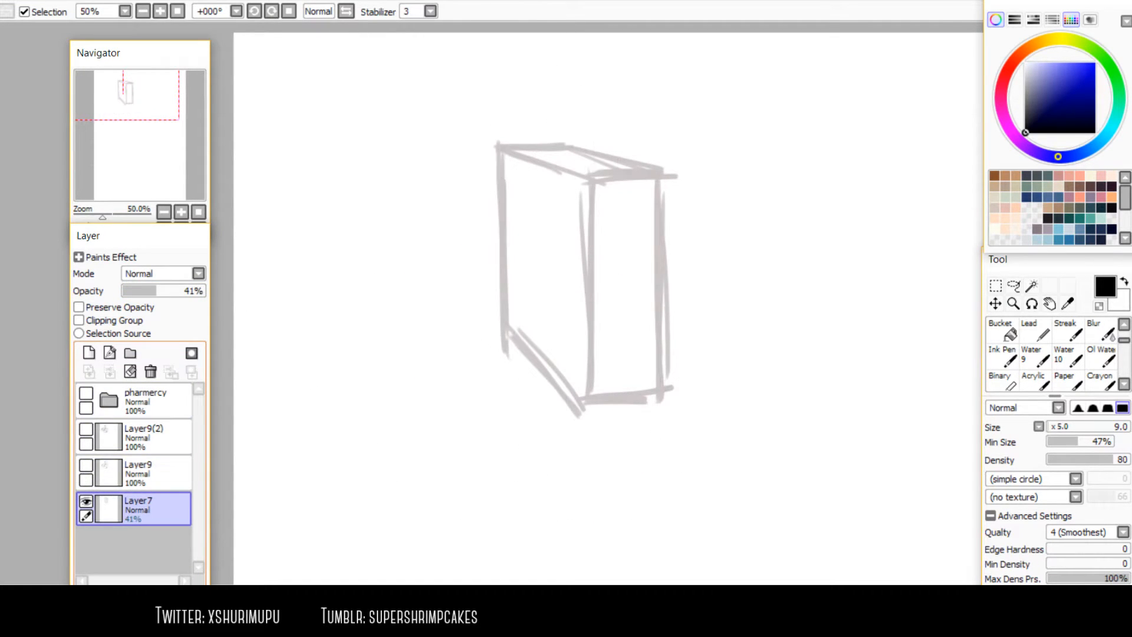
click(88, 352)
click(86, 465)
click(151, 473)
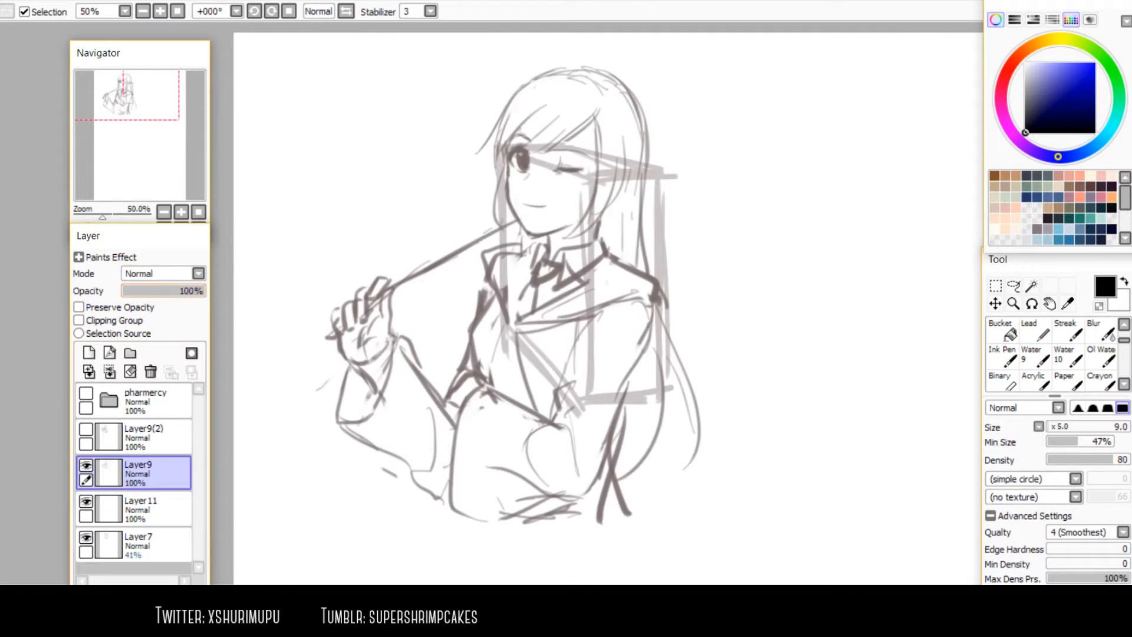
click(140, 290)
Sketch the head oval, jaw and crossed facial guidelines on Layer11 with a thick black brush
click(151, 509)
key(b)
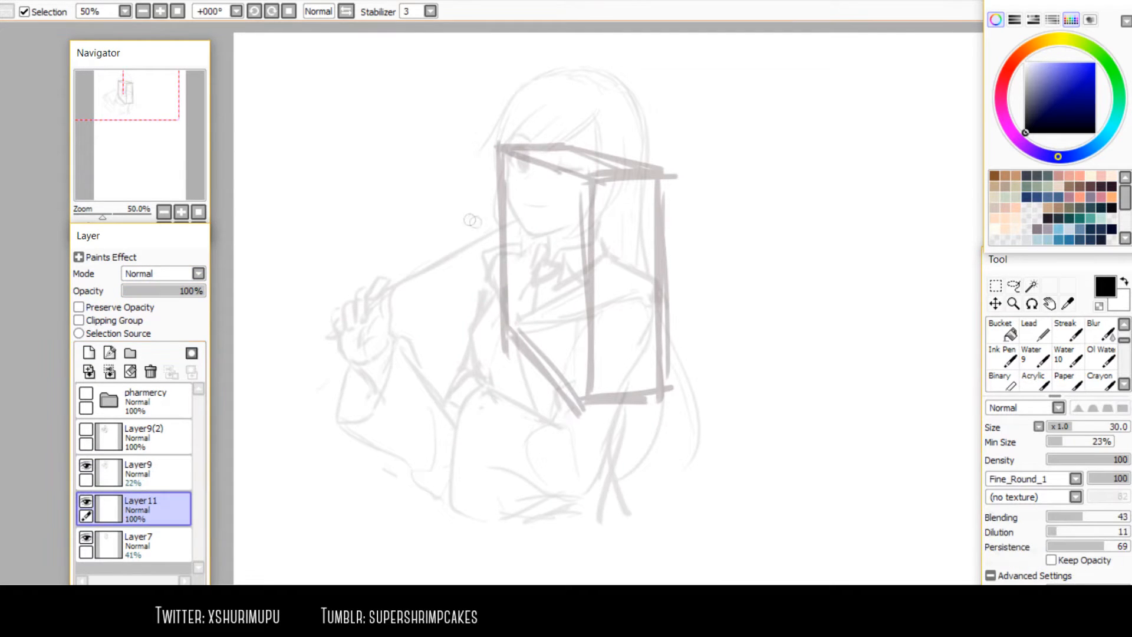
mouse_move(535, 98)
mouse_down()
mouse_move(510, 165)
mouse_move(521, 213)
mouse_move(580, 182)
mouse_up()
drag(536, 125, 539, 243)
drag(512, 153, 520, 247)
drag(502, 165, 543, 249)
drag(510, 210, 599, 205)
mouse_move(518, 145)
mouse_down()
mouse_move(557, 91)
mouse_move(625, 126)
mouse_move(616, 189)
mouse_move(584, 221)
mouse_up()
Block in the neck, shoulders and chest shapes beneath the head and mirror the view to check them
mouse_move(558, 109)
mouse_down()
mouse_move(590, 189)
mouse_move(597, 253)
mouse_move(500, 310)
mouse_move(510, 386)
mouse_up()
drag(589, 283, 528, 392)
mouse_move(589, 268)
mouse_down()
mouse_move(637, 321)
mouse_move(557, 398)
mouse_up()
mouse_move(518, 263)
mouse_down()
mouse_move(483, 331)
mouse_move(513, 384)
mouse_up()
drag(510, 313, 516, 378)
key(h)
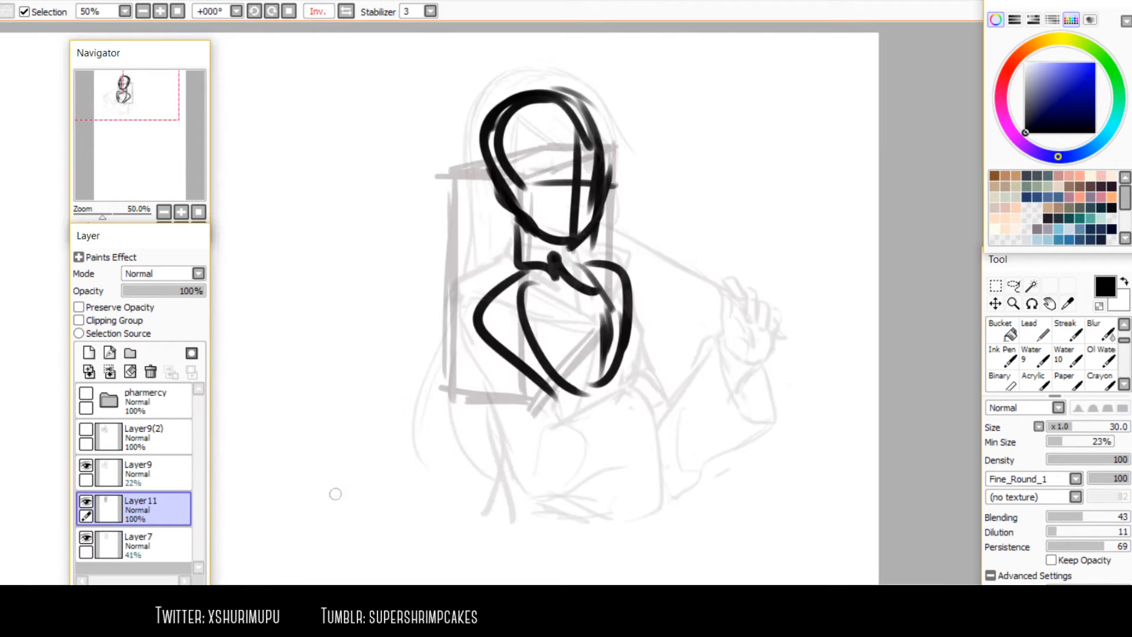
Block in both upper arms and the forearm folded across the waist, working in normal and mirrored views
key(h)
mouse_move(521, 299)
mouse_down()
mouse_move(476, 352)
mouse_move(491, 406)
mouse_up()
drag(457, 347, 504, 417)
key(h)
mouse_move(538, 287)
mouse_down()
mouse_move(496, 315)
mouse_move(509, 482)
mouse_up()
mouse_move(514, 475)
mouse_down()
mouse_move(535, 482)
mouse_move(523, 324)
mouse_move(544, 498)
mouse_move(636, 437)
mouse_up()
drag(545, 493, 642, 386)
key(h)
Block in the raised forearm, the closed hand and the straight rod running from the hand towards the chin
mouse_move(372, 351)
mouse_down()
mouse_move(441, 488)
mouse_move(484, 461)
mouse_up()
mouse_move(373, 353)
mouse_down()
mouse_move(406, 361)
mouse_move(440, 424)
mouse_up()
drag(394, 369, 478, 473)
mouse_move(380, 358)
mouse_down()
mouse_move(410, 344)
mouse_move(474, 441)
mouse_up()
drag(485, 465, 455, 460)
mouse_move(374, 351)
mouse_down()
mouse_move(368, 297)
mouse_move(401, 339)
mouse_up()
mouse_move(355, 313)
mouse_down()
mouse_move(361, 297)
mouse_move(383, 351)
mouse_up()
mouse_move(377, 315)
mouse_down()
mouse_move(416, 324)
mouse_move(401, 334)
mouse_up()
drag(412, 287, 502, 217)
Draw the side of the torso and the curved waist that closes the figure below the folded arm
mouse_move(519, 300)
mouse_down()
mouse_move(481, 388)
mouse_move(514, 392)
mouse_up()
mouse_move(494, 437)
mouse_down()
mouse_move(505, 478)
mouse_move(487, 500)
mouse_up()
drag(486, 500, 592, 507)
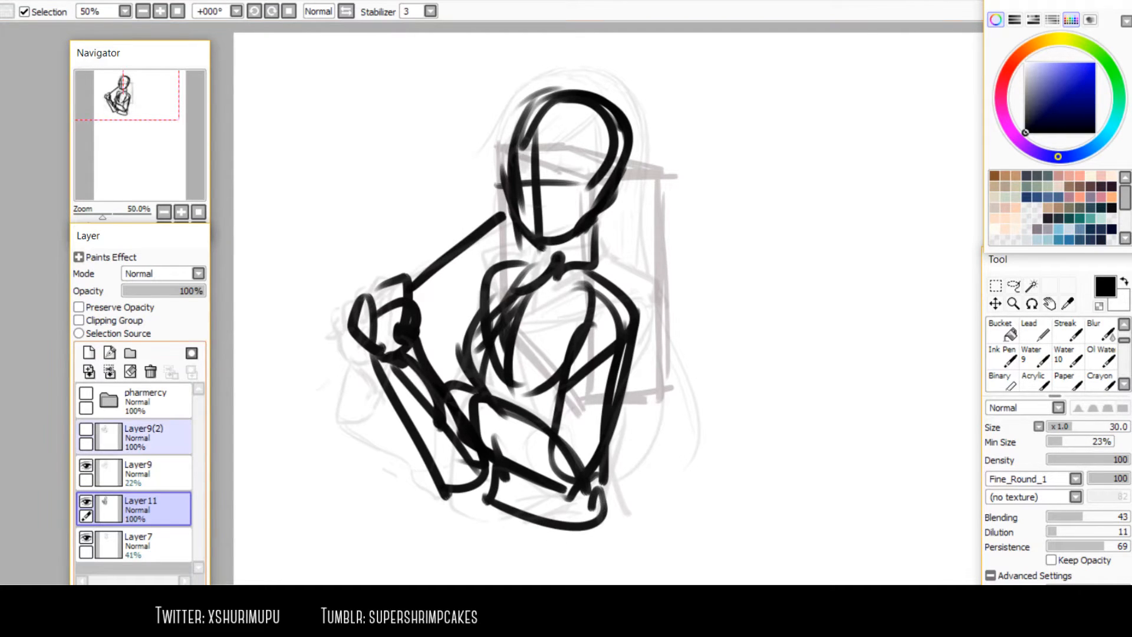
Try deleting the construction drawing on Layer11 and setting the Layer9 sketch to 100% opacity
click(151, 371)
click(147, 473)
drag(160, 290, 204, 291)
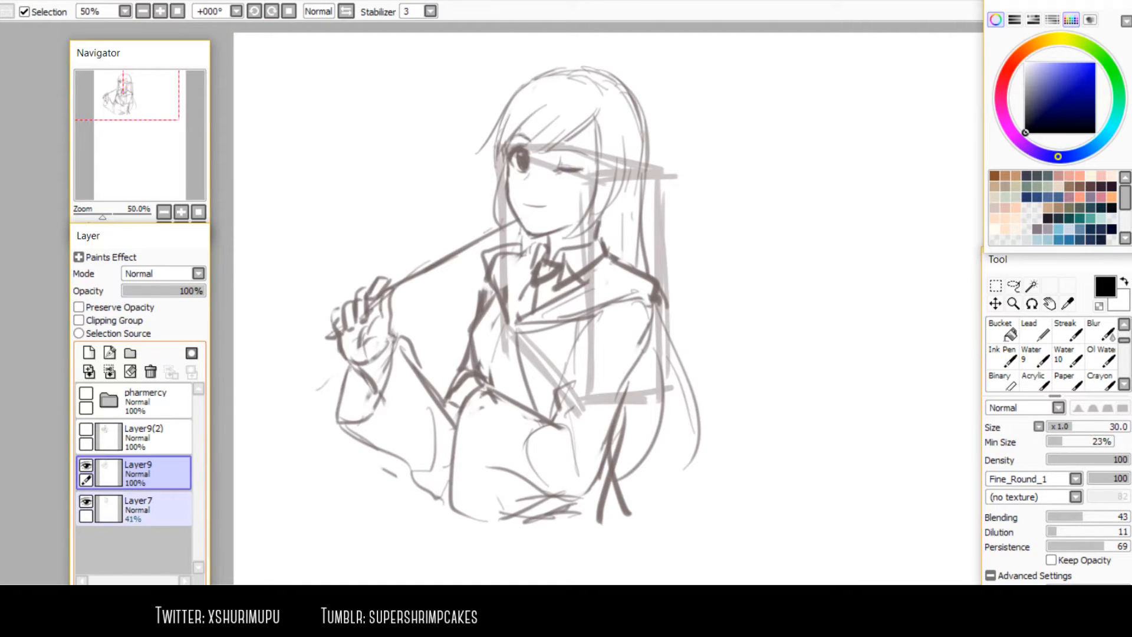
click(148, 508)
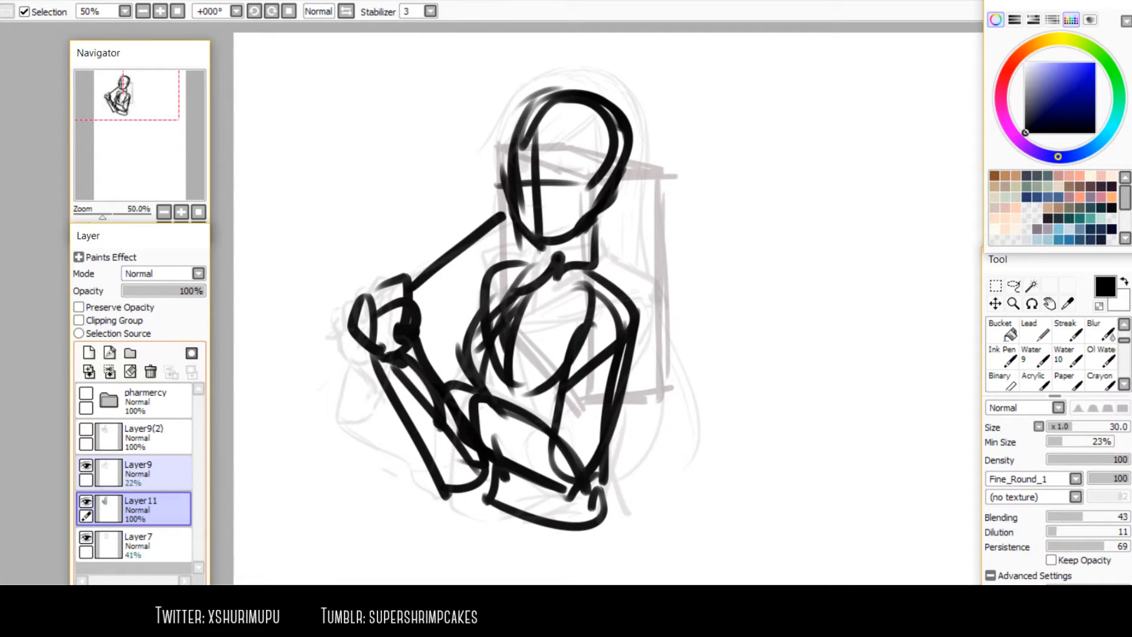
Lower the opacity of the construction drawing on Layer11 to 10%
click(148, 473)
click(148, 509)
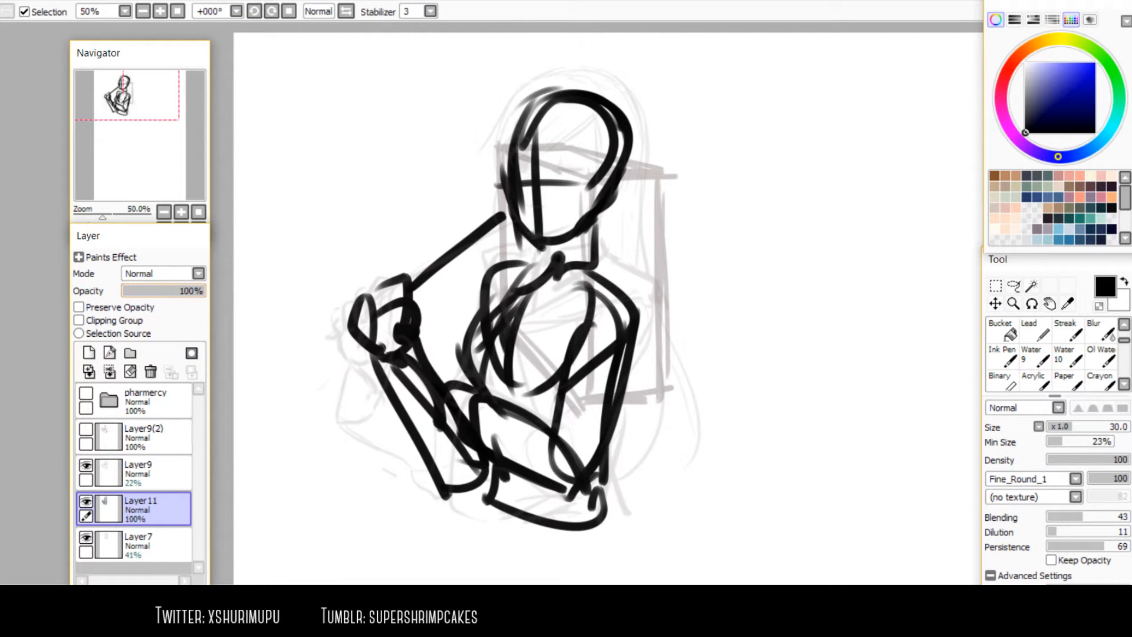
click(145, 291)
drag(144, 290, 130, 291)
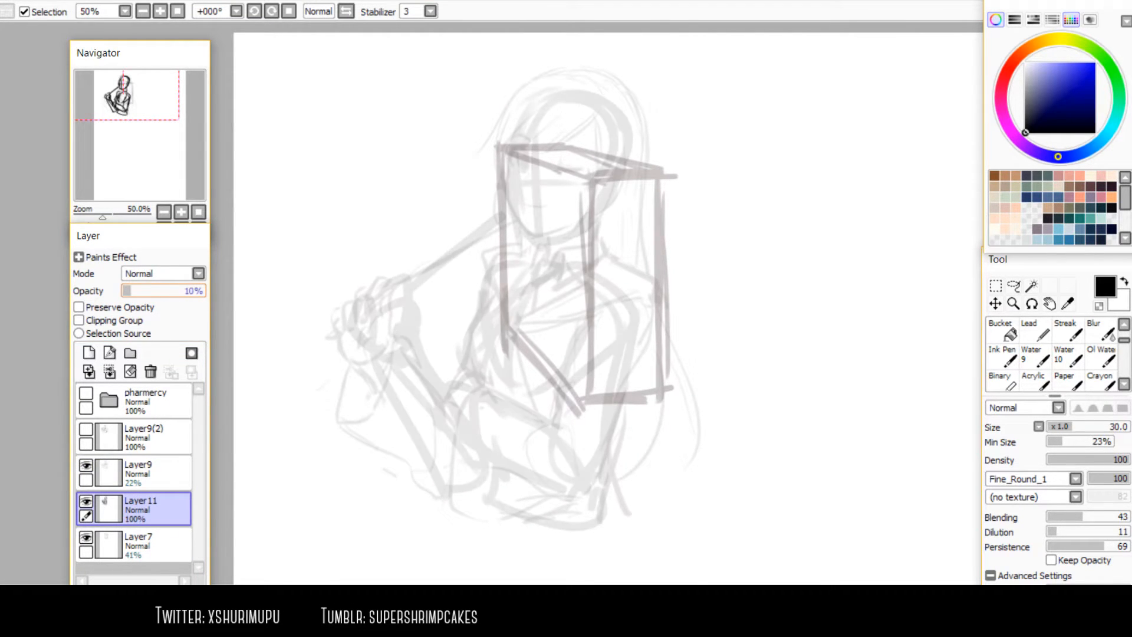
scroll(508, 169, up, 1)
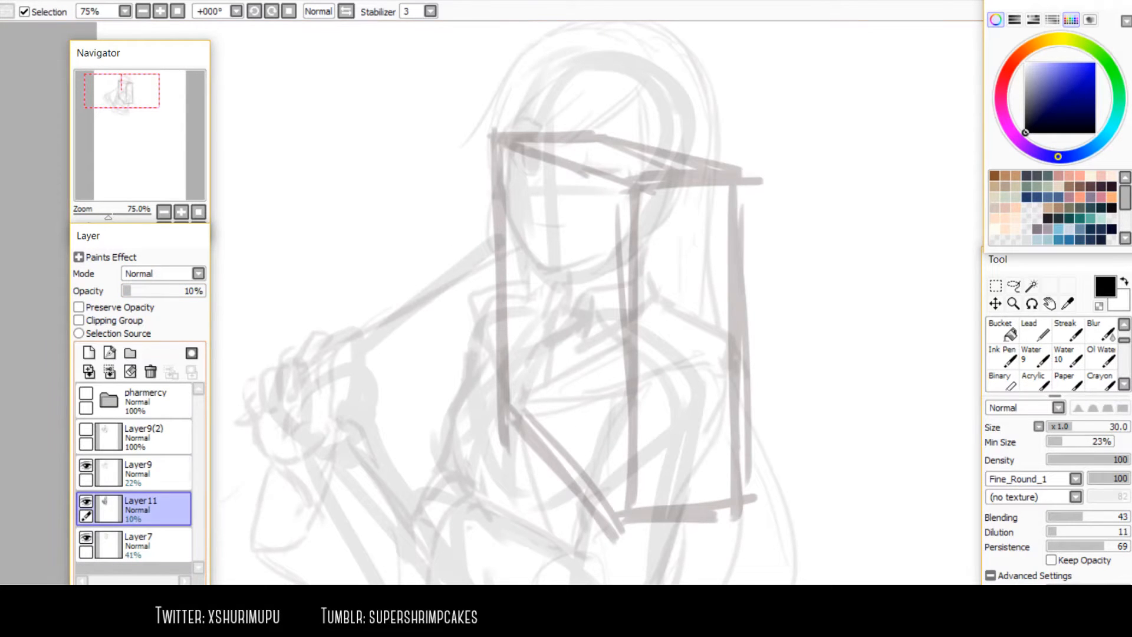
Keep Layer11's name and set its opacity to 13%
click(147, 473)
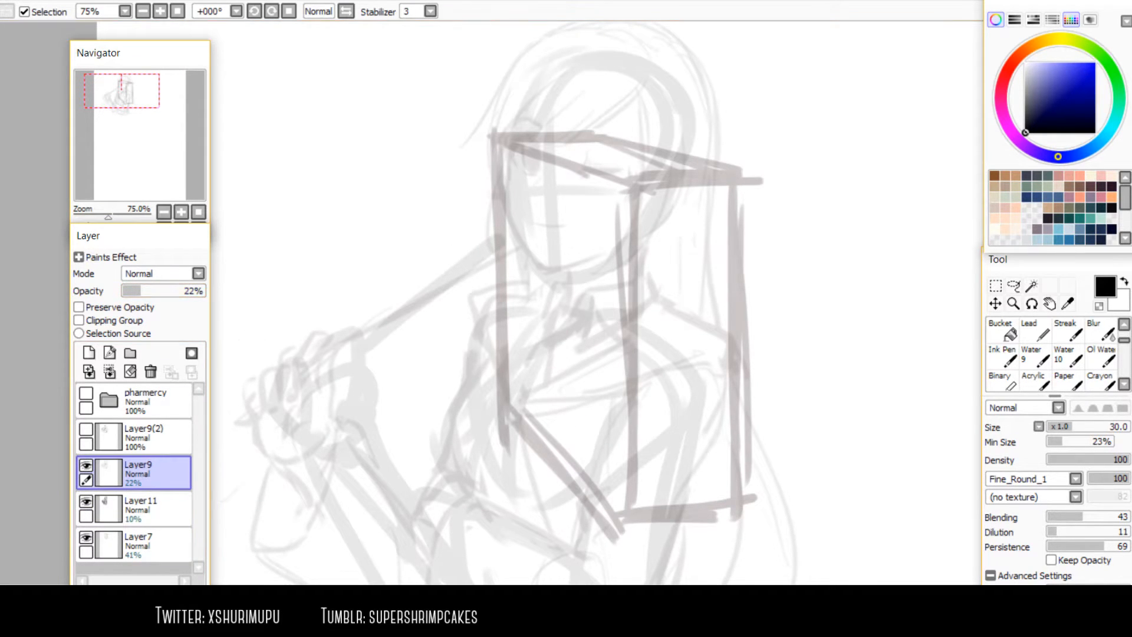
double_click(140, 501)
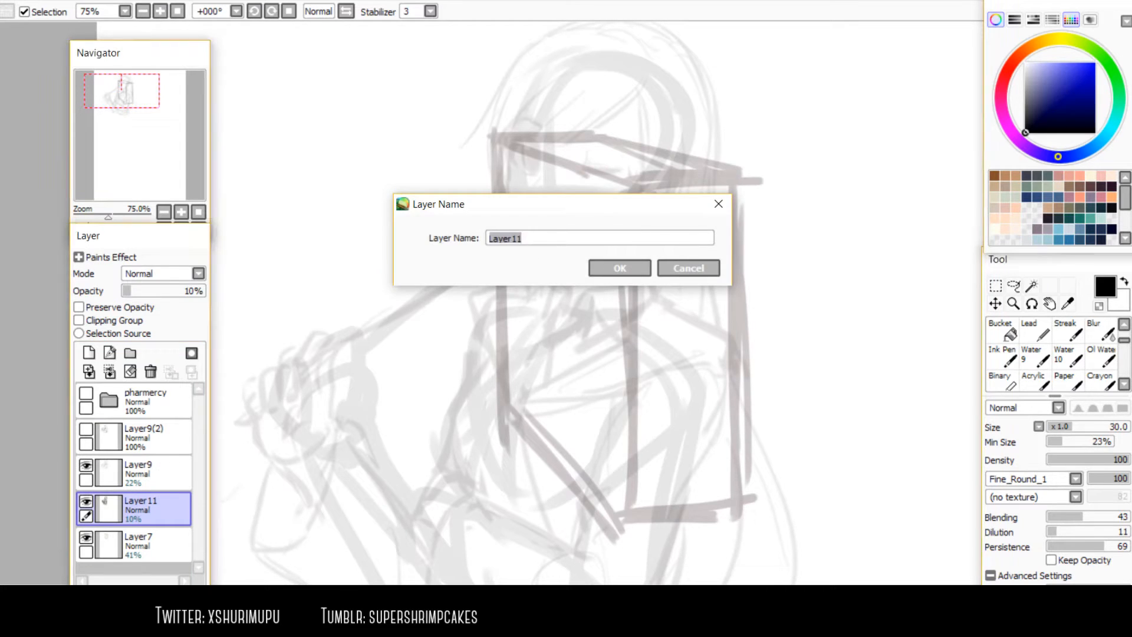
key(Return)
click(203, 290)
drag(203, 290, 135, 291)
Set the opacity of the Layer9 sketch to 100% over the faint construction drawing
click(140, 471)
click(203, 291)
scroll(308, 379, down, 2)
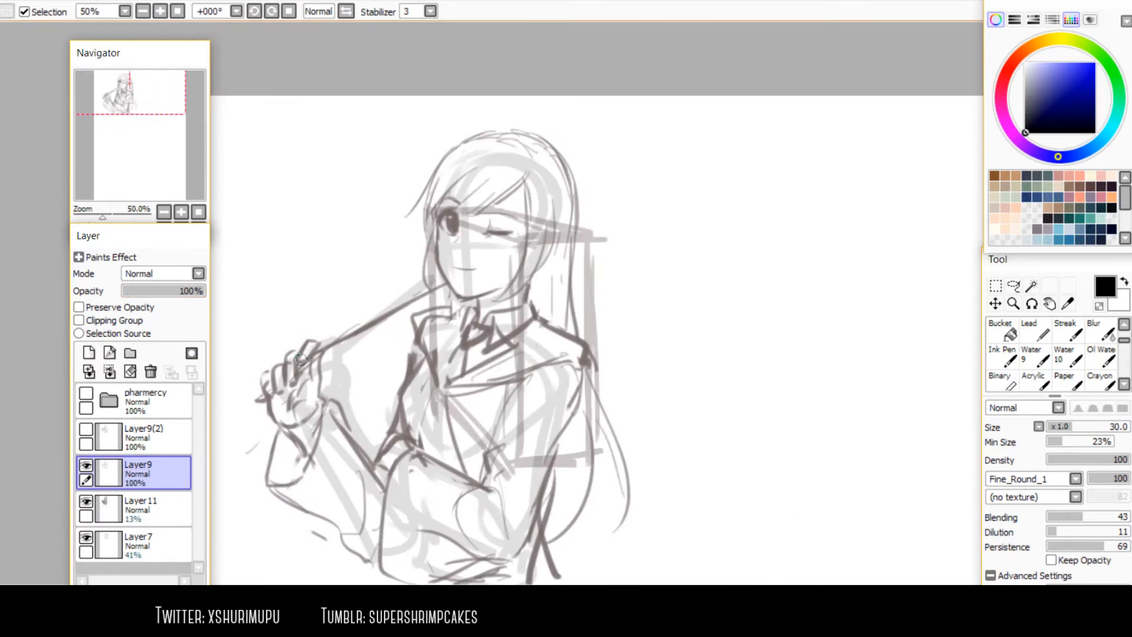
scroll(596, 322, up, 1)
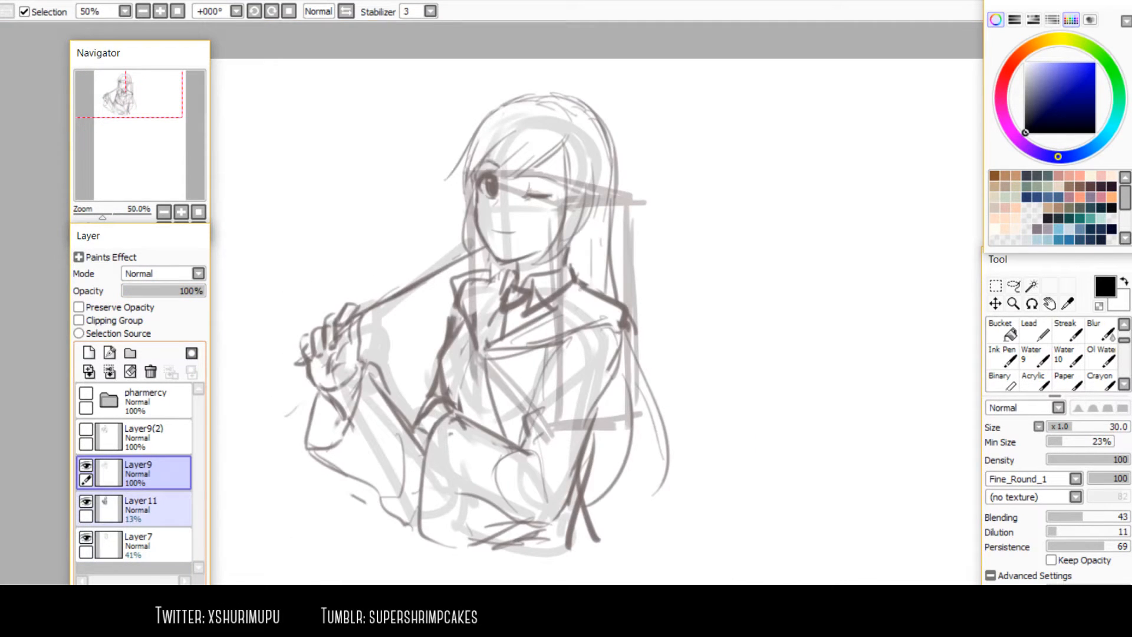
Delete the construction drawing layer Layer11 and fade the Layer9 sketch to 23% opacity
click(154, 510)
click(150, 371)
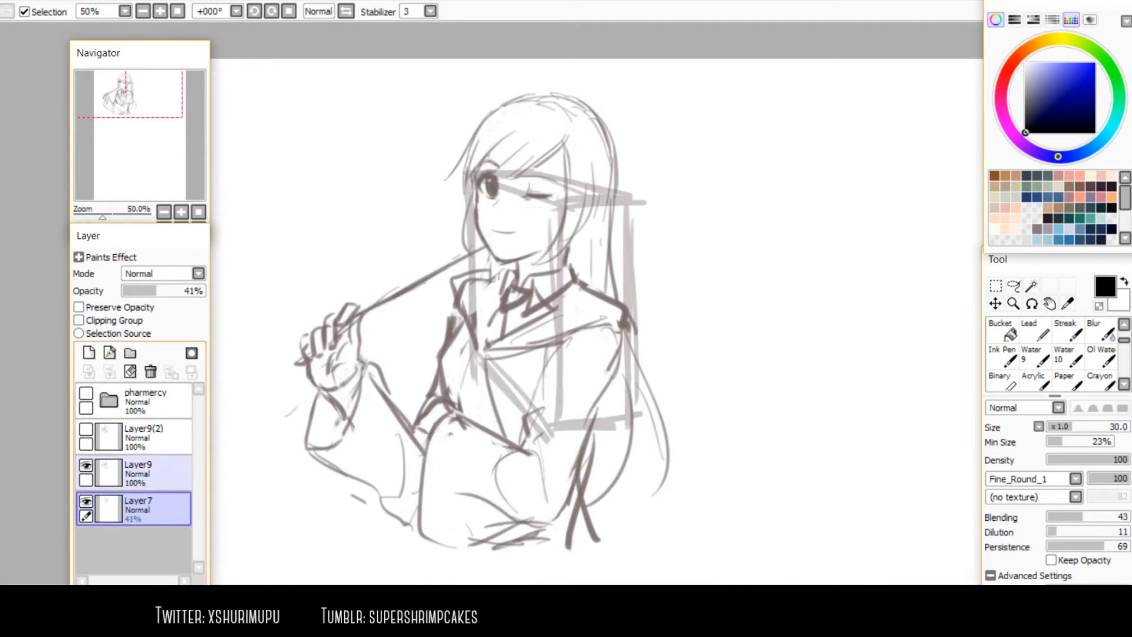
click(159, 438)
click(154, 474)
click(141, 291)
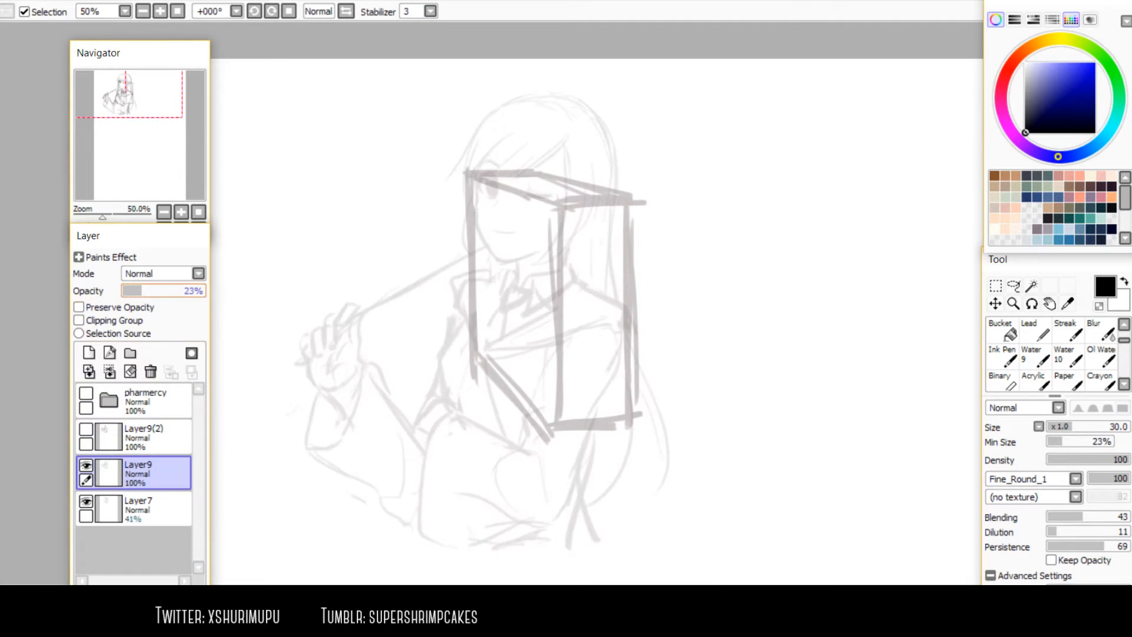
Show the Layer9(2) line art, lower the perspective box on Layer7 to 7% opacity, and make Layer9(2) active
click(86, 428)
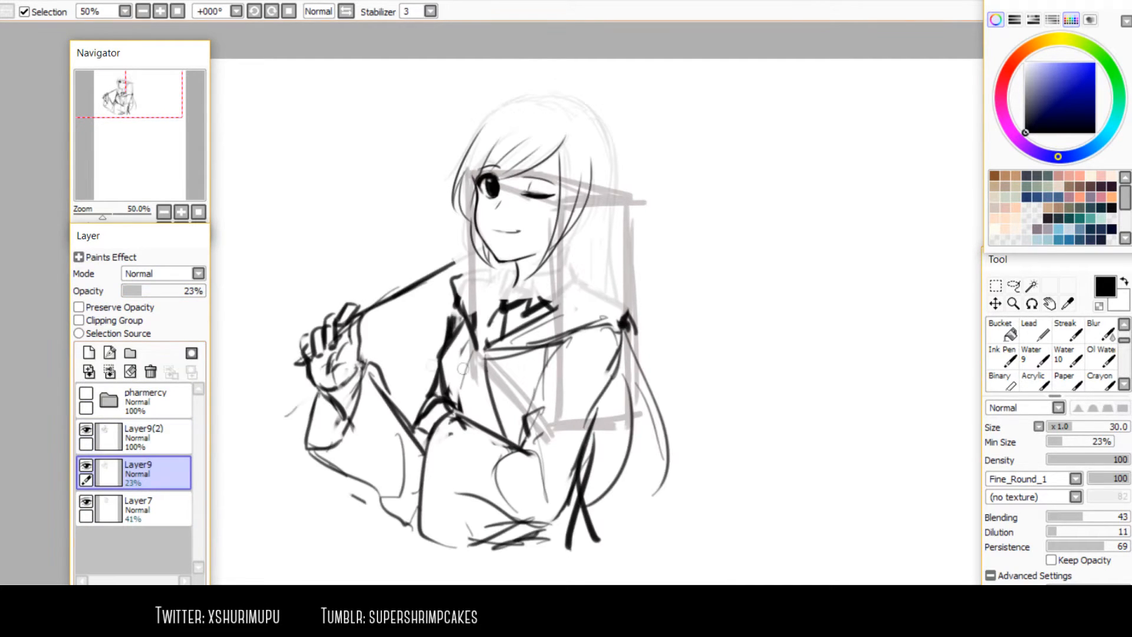
click(153, 509)
click(125, 291)
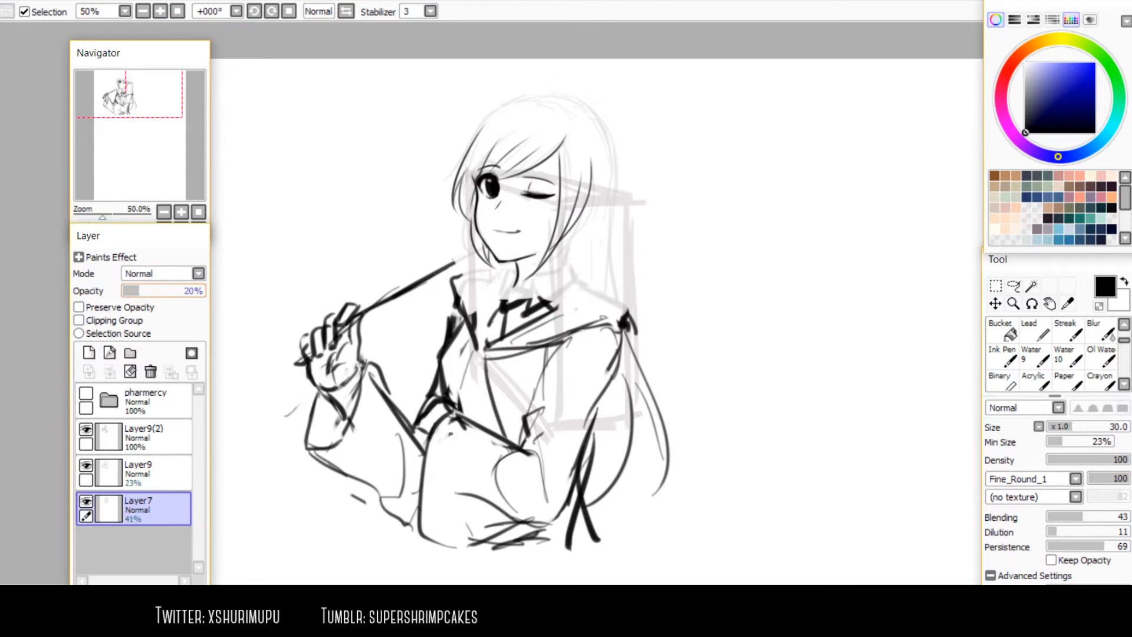
drag(128, 291, 128, 291)
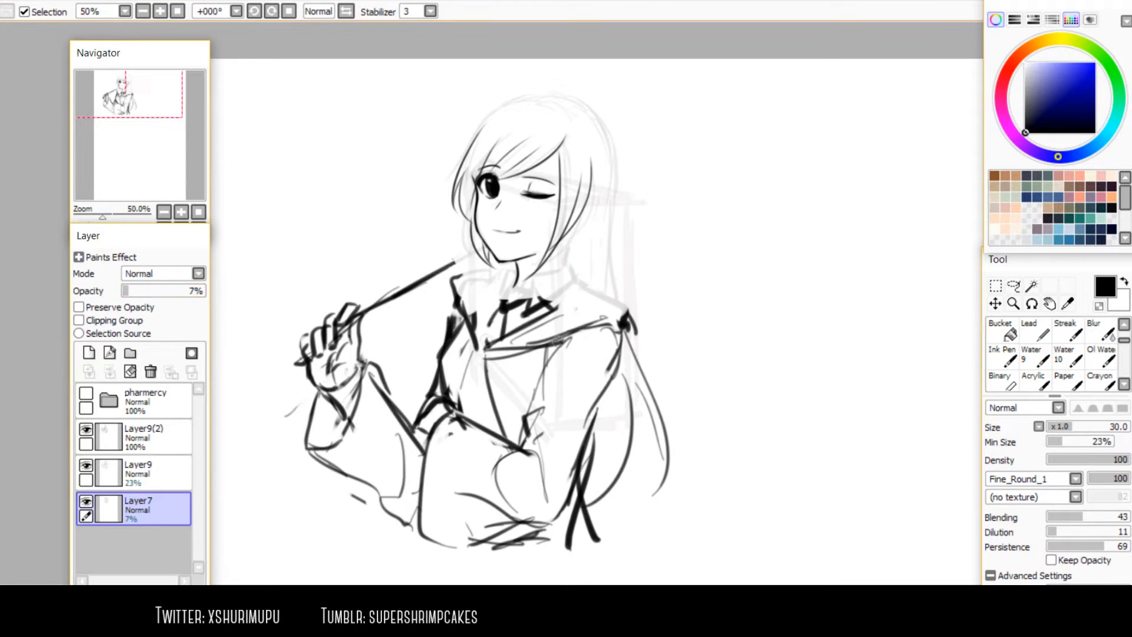
click(154, 438)
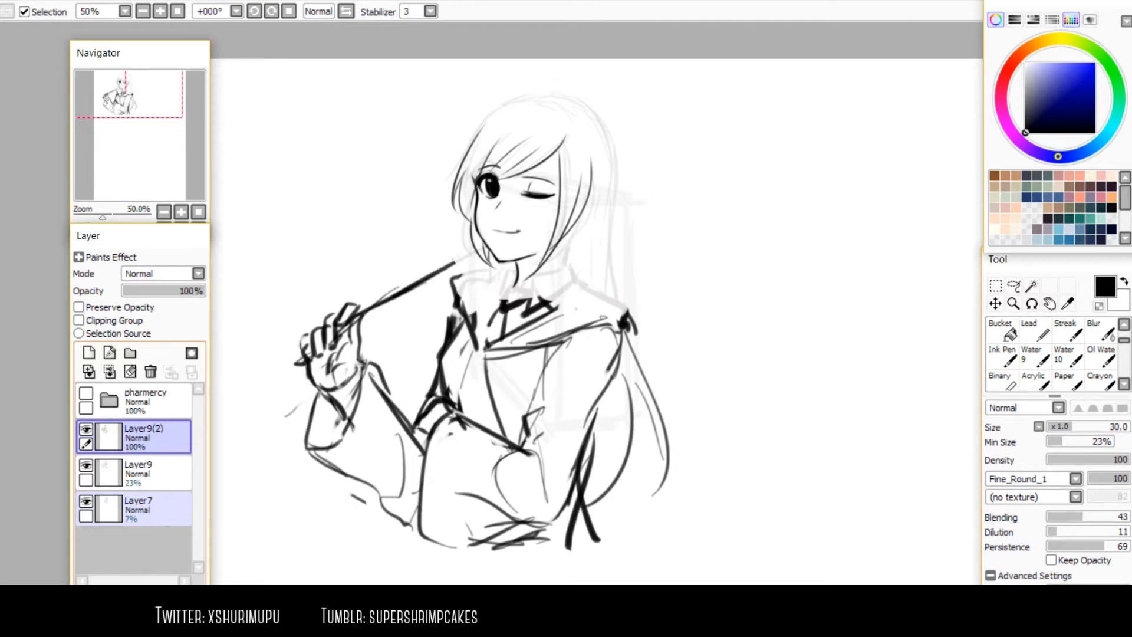
Lasso the body below the head on Layer9(2) and try scaling it down slightly, checking it in mirrored view
key(l)
mouse_move(415, 233)
mouse_down()
mouse_move(566, 575)
mouse_move(638, 284)
mouse_up()
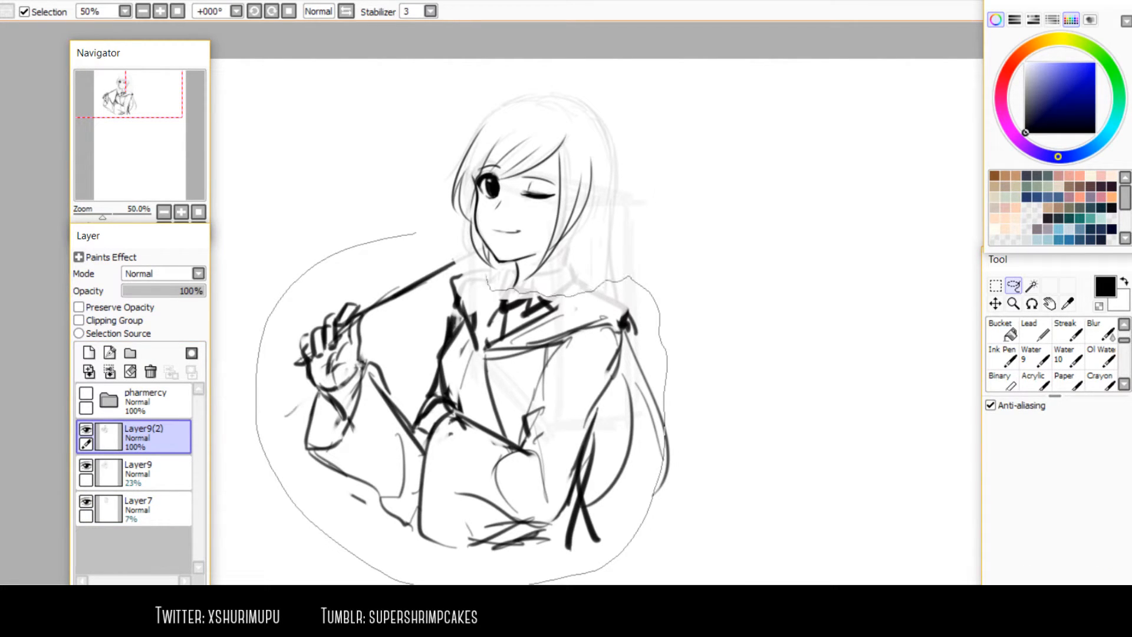
drag(462, 258, 454, 259)
key(ctrl+t)
drag(284, 553, 312, 530)
drag(487, 258, 471, 256)
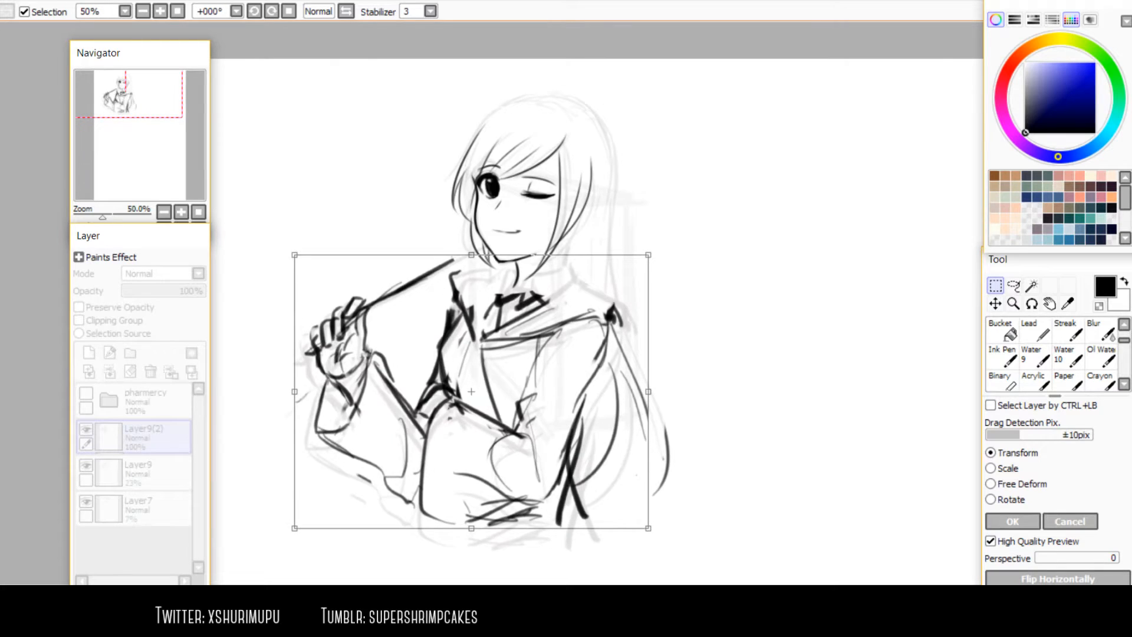
key(h)
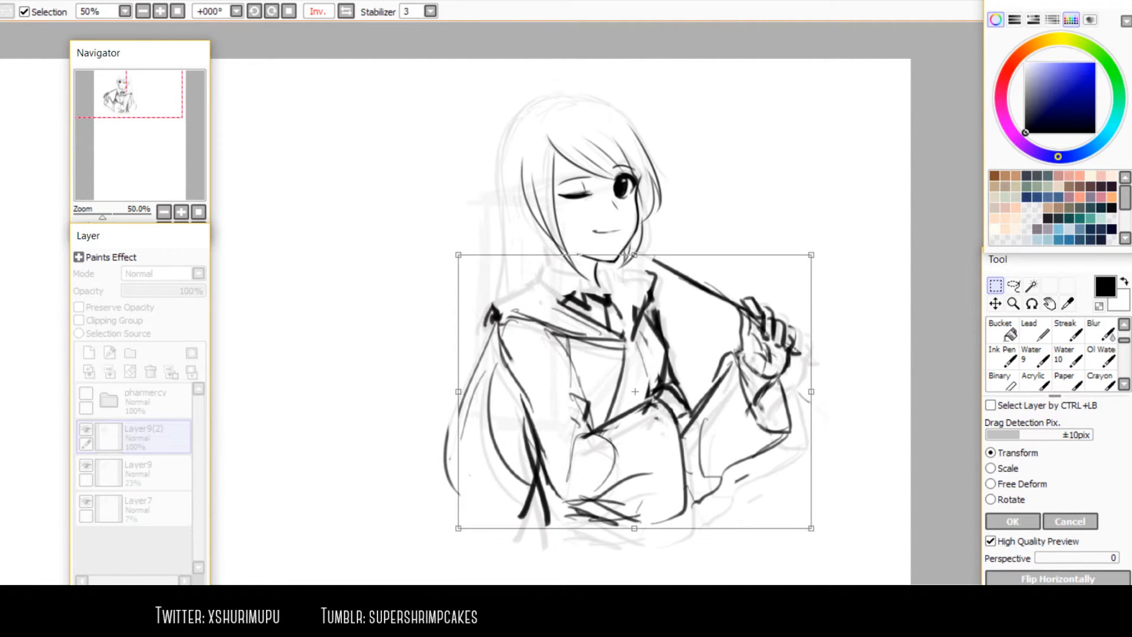
key(Return)
key(h)
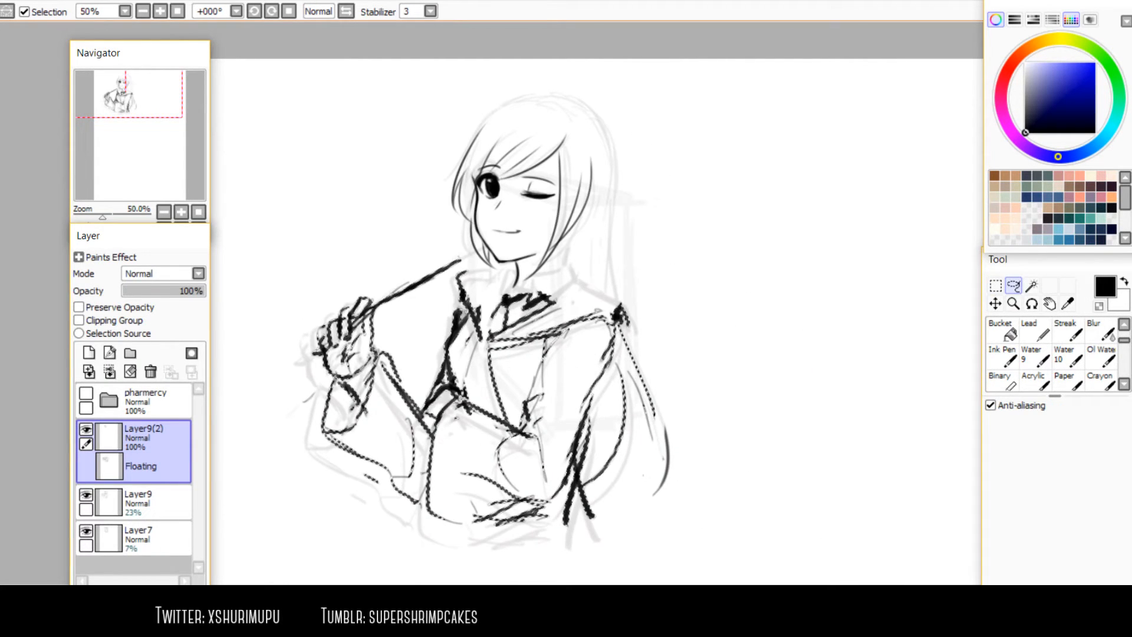
Undo the body scaling on Layer9(2) and clear the selection around the body
scroll(516, 492, up, 1)
drag(516, 493, 571, 409)
key(ctrl+z)
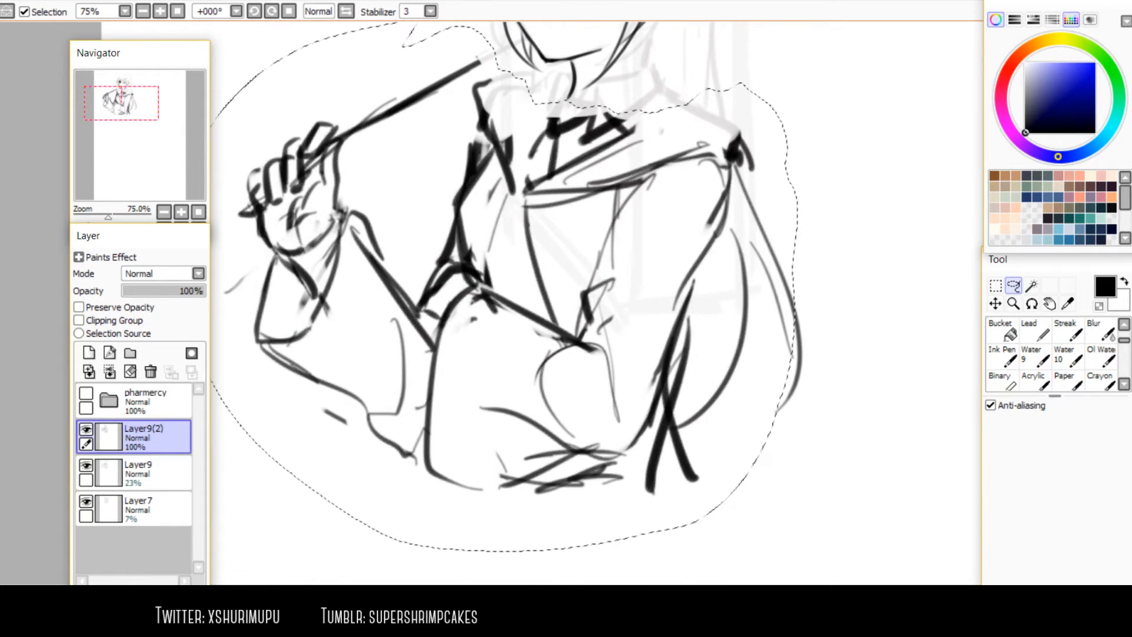
click(995, 286)
key(ctrl+d)
scroll(257, 64, down, 1)
drag(501, 236, 558, 420)
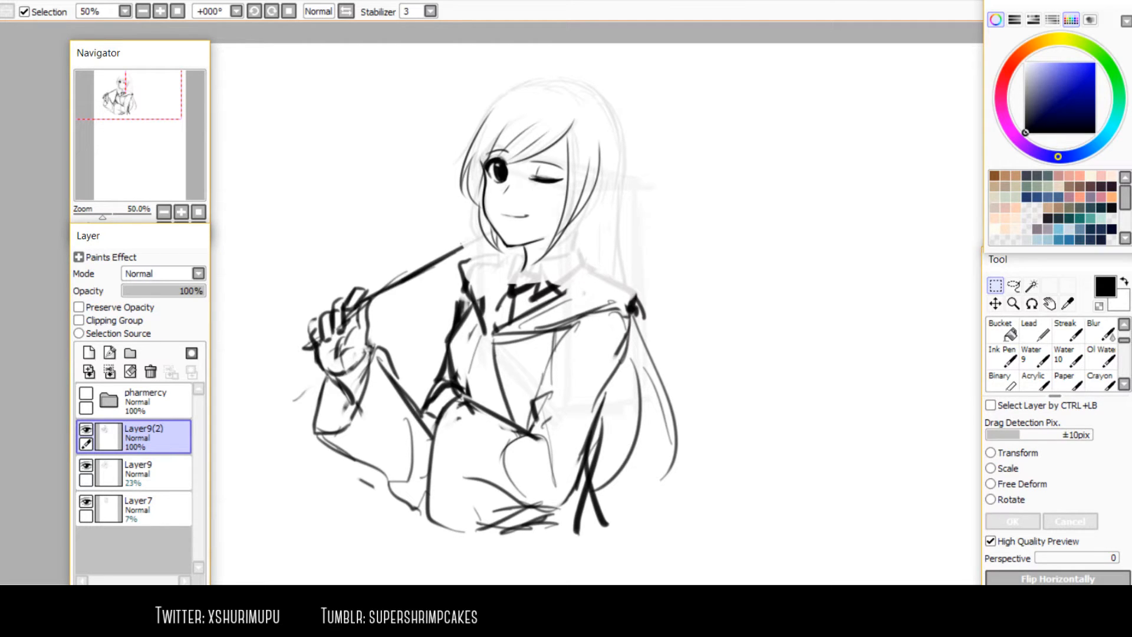
Lasso the raised hand, then drop that selection and make a freehand selection around the head instead
key(l)
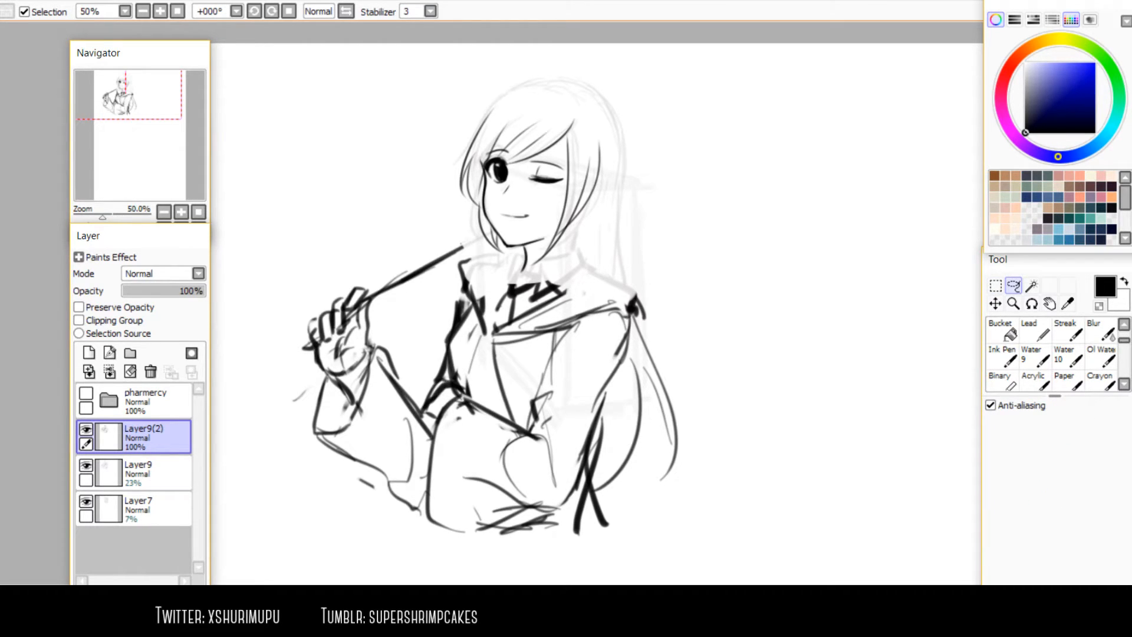
mouse_move(384, 280)
mouse_down()
mouse_move(382, 362)
mouse_move(389, 288)
mouse_up()
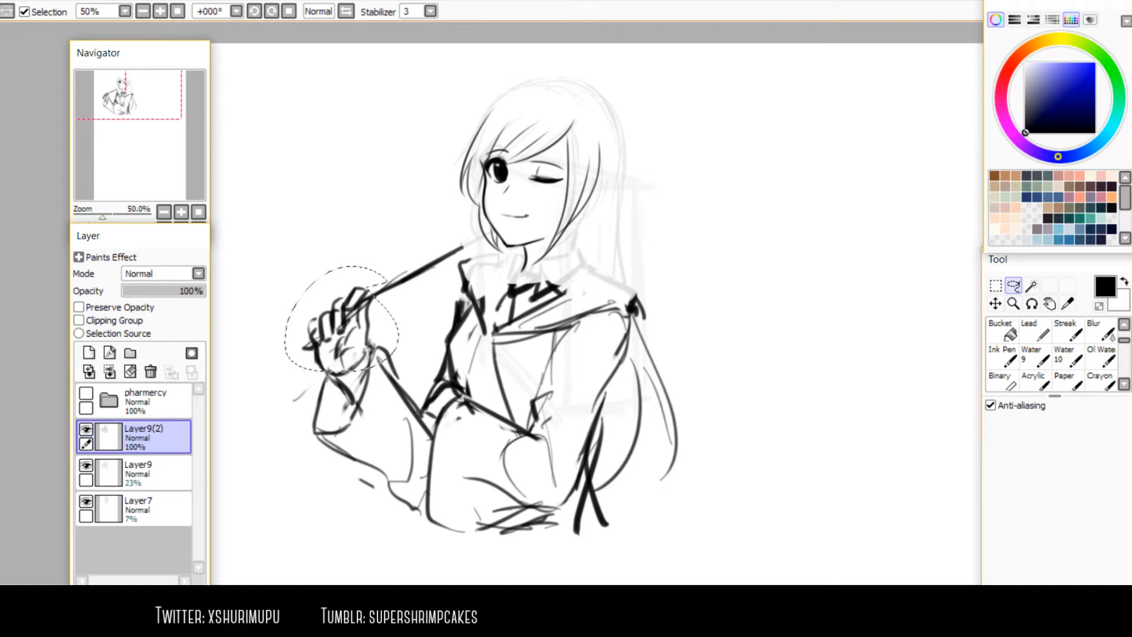
click(336, 228)
drag(502, 54, 437, 225)
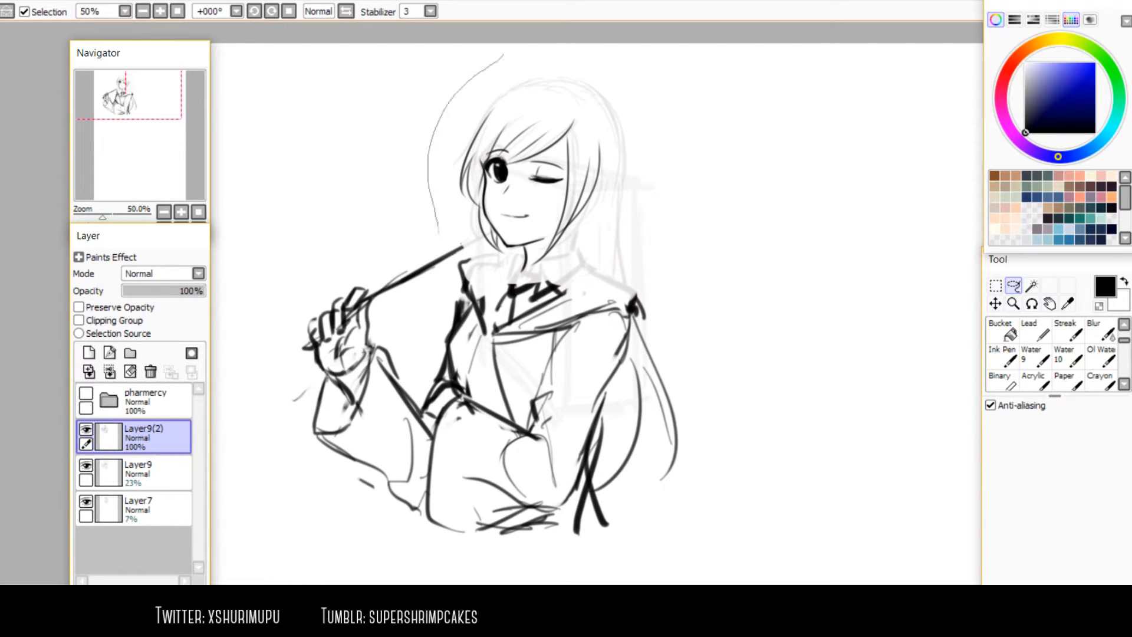
mouse_move(504, 269)
mouse_down()
mouse_move(566, 46)
mouse_move(505, 53)
mouse_up()
Circle the face contour beside the open eye in orange-red at 600% zoom, then undo the mark and restore black
scroll(532, 99, up, 2)
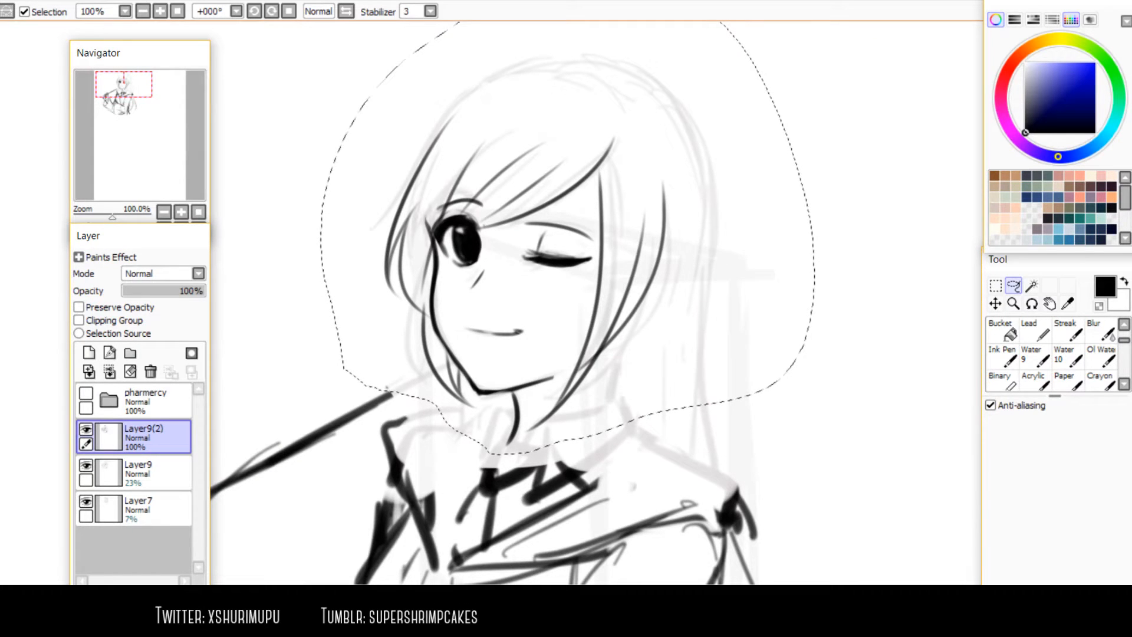
scroll(423, 266, up, 2)
scroll(427, 243, up, 3)
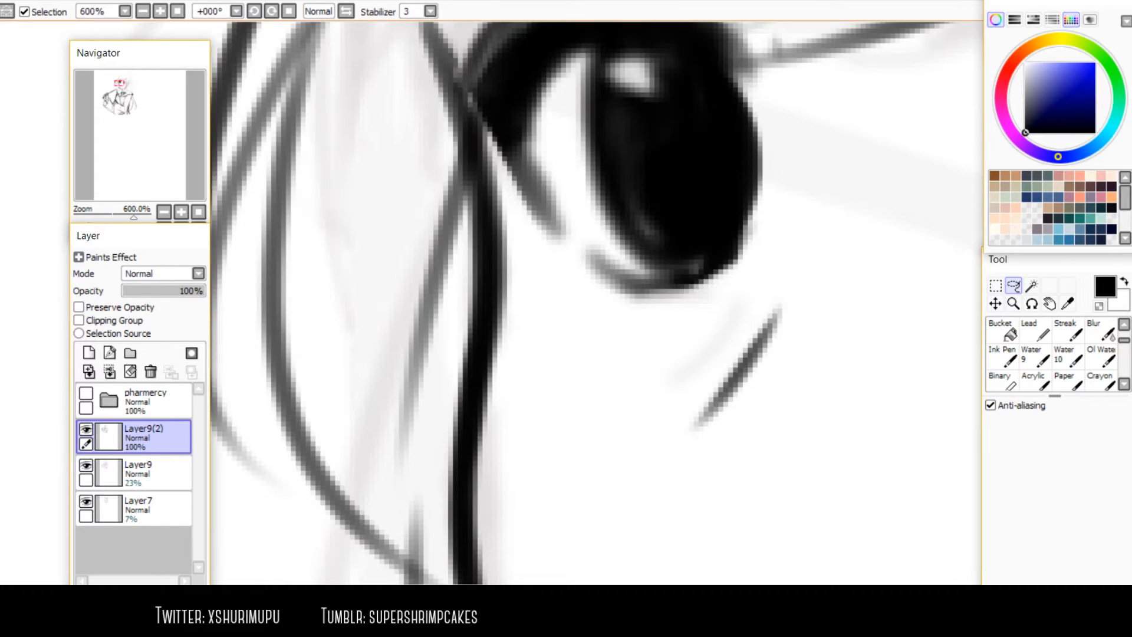
drag(530, 282, 650, 300)
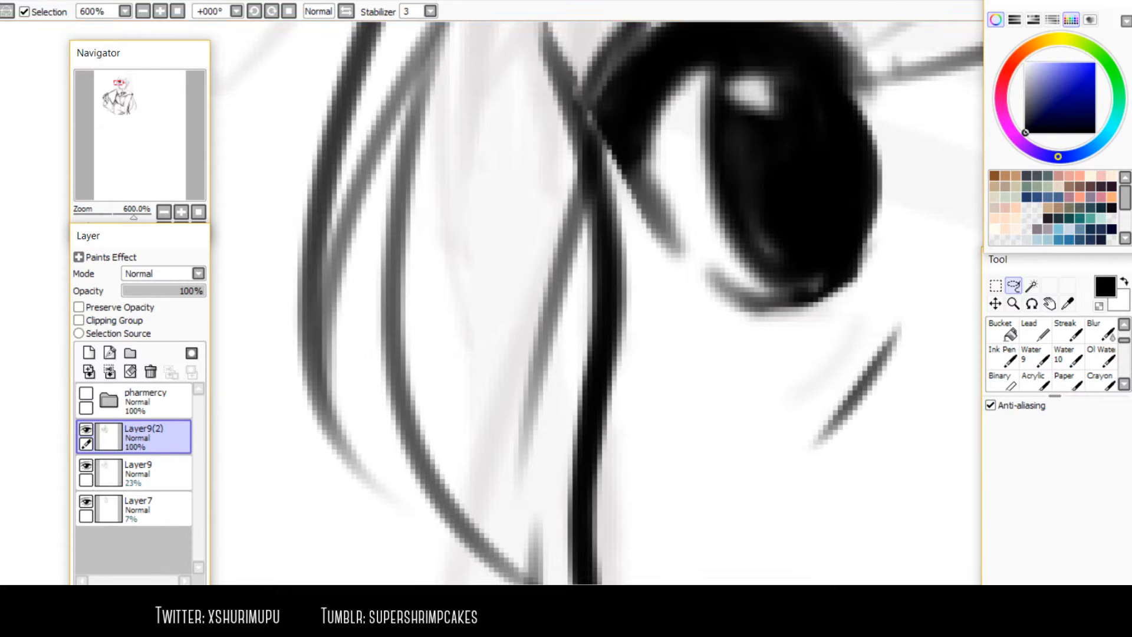
click(1012, 63)
click(1083, 62)
ctrl+click(109, 437)
drag(648, 283, 594, 278)
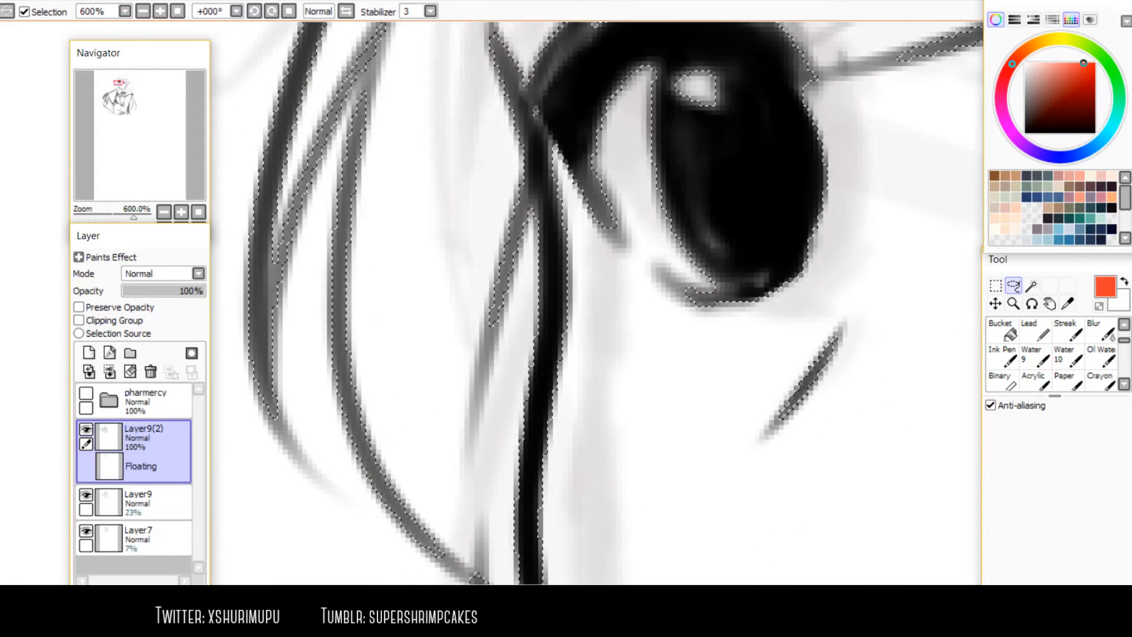
key(ctrl+d)
key(b)
mouse_move(603, 188)
mouse_down()
mouse_move(687, 362)
mouse_move(511, 235)
mouse_up()
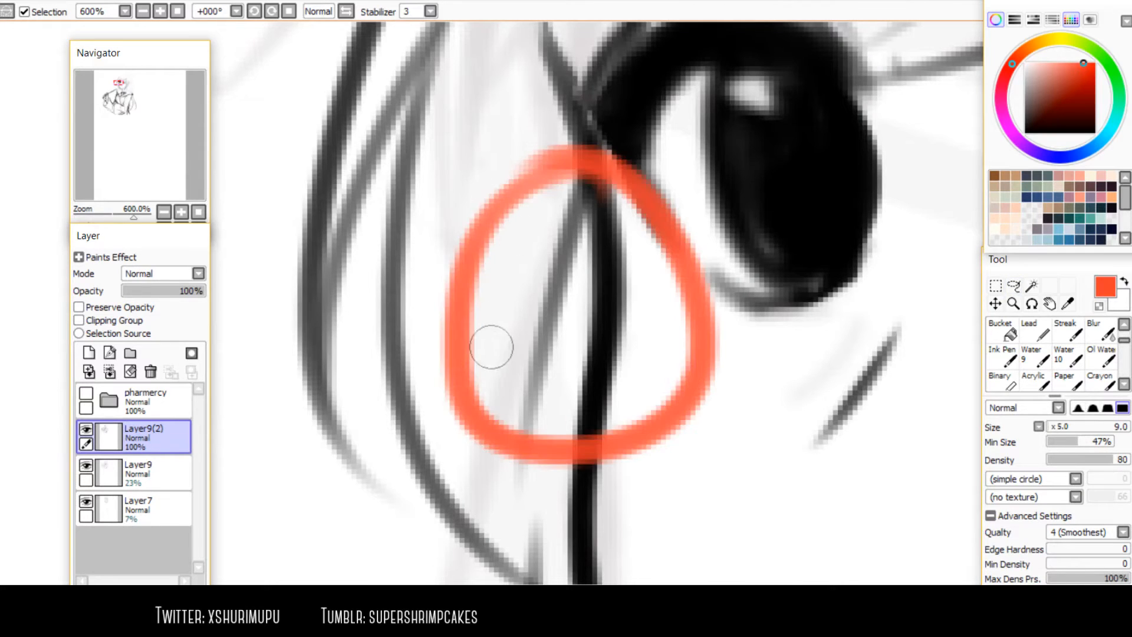
key(ctrl+z)
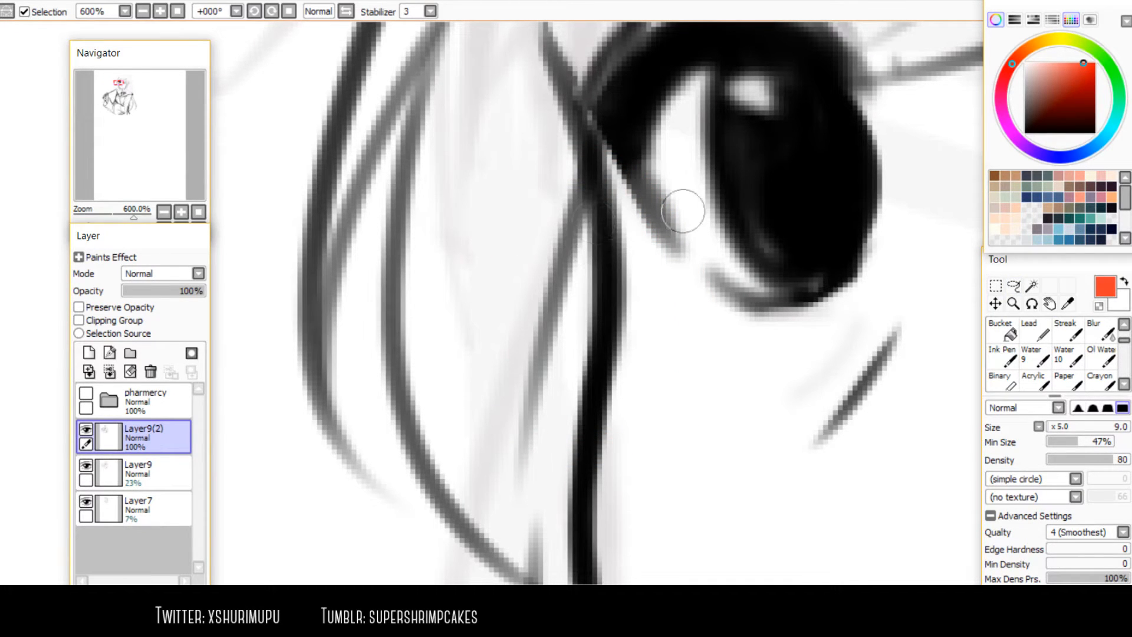
drag(1046, 107, 1024, 134)
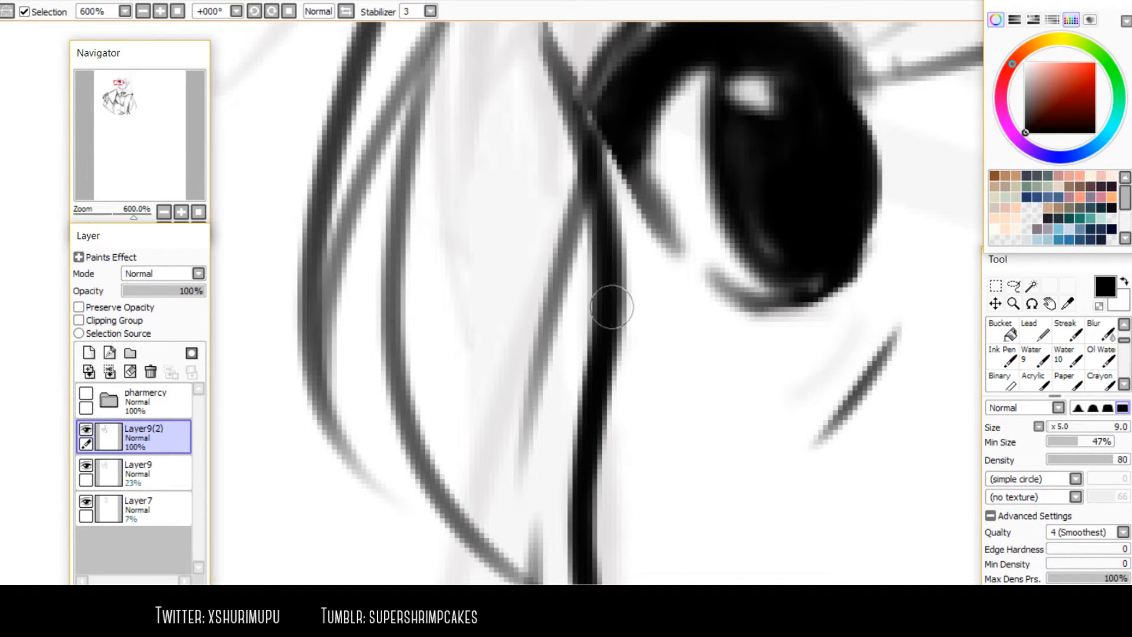
Duplicate the Layer9(2) line art and undo the duplication
click(105, 0)
click(121, 56)
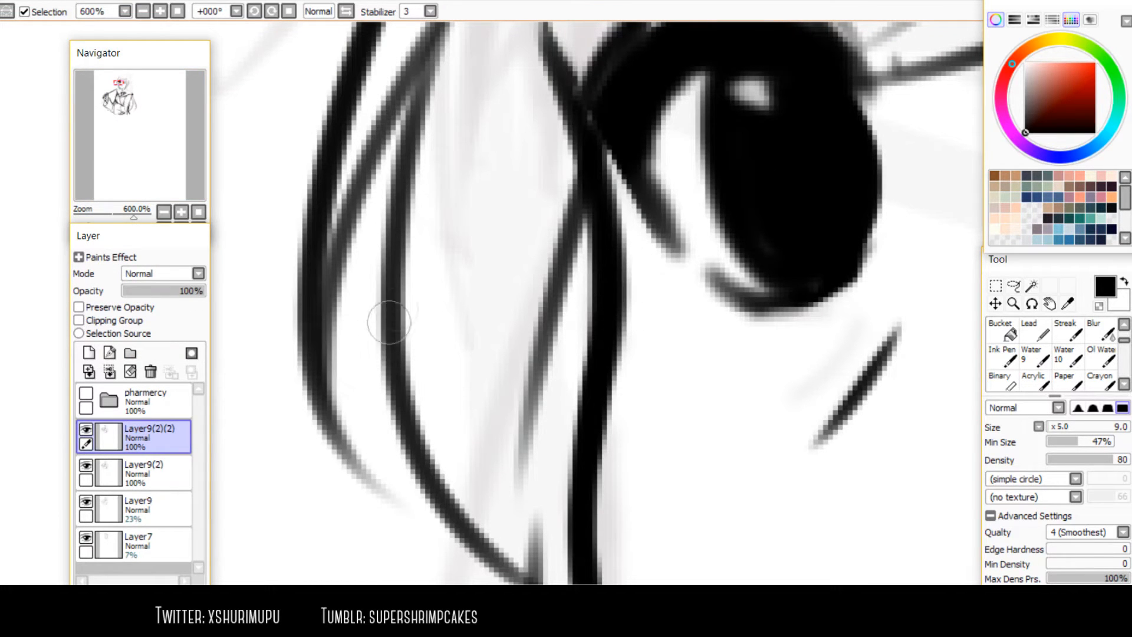
key(ctrl+z)
Check the whole sketch in mirrored view and clear the selection around the head
scroll(467, 171, down, 3)
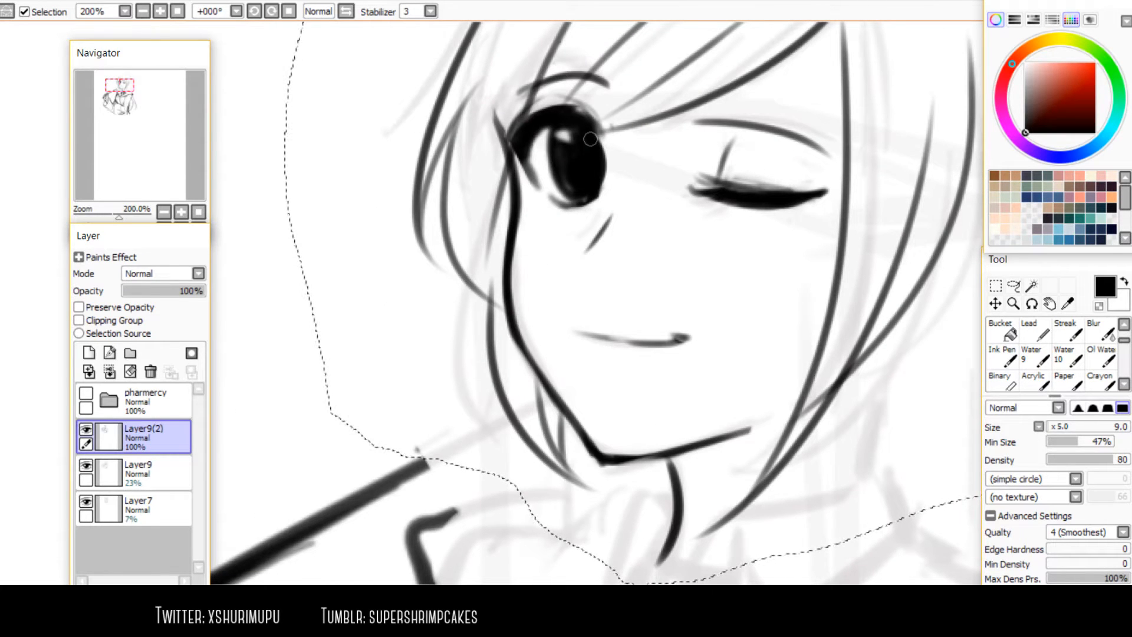
scroll(535, 275, down, 3)
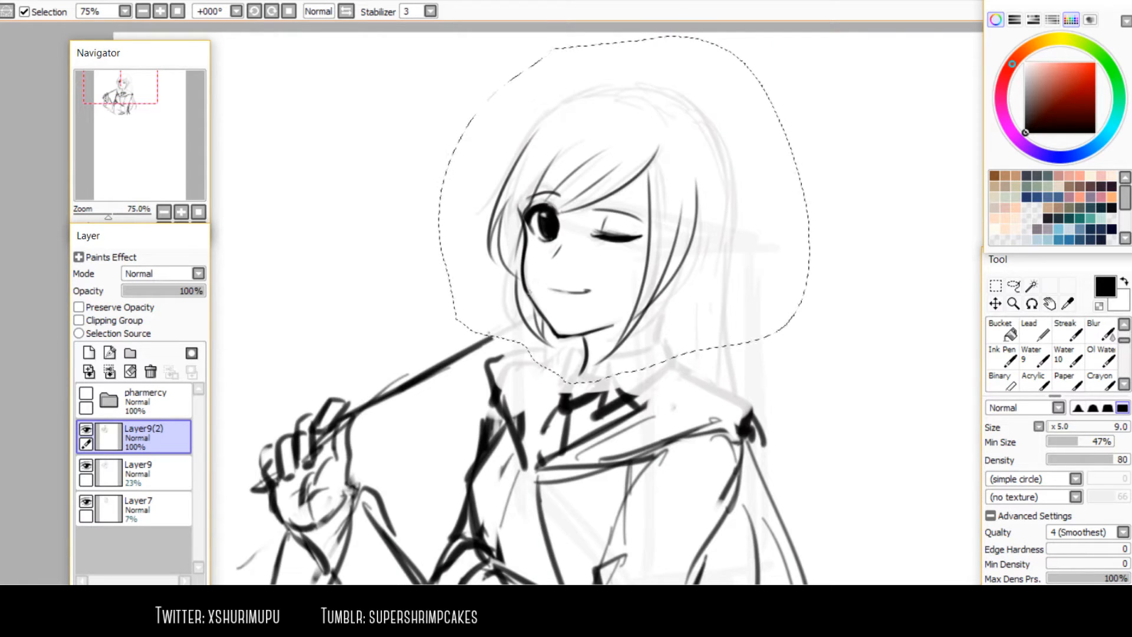
key(h)
key(h)
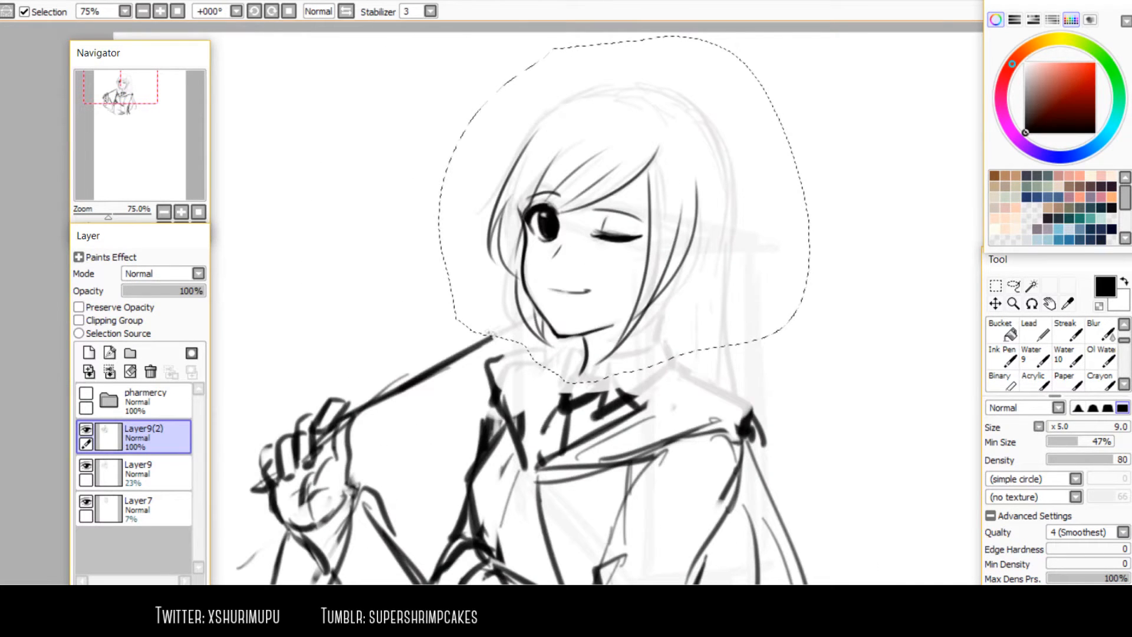
click(996, 286)
key(ctrl+d)
Lasso the head on Layer9(2), put it into transform mode, and leave the transform without reshaping it
mouse_move(505, 334)
mouse_down()
mouse_move(491, 313)
mouse_move(490, 384)
mouse_up()
click(1013, 286)
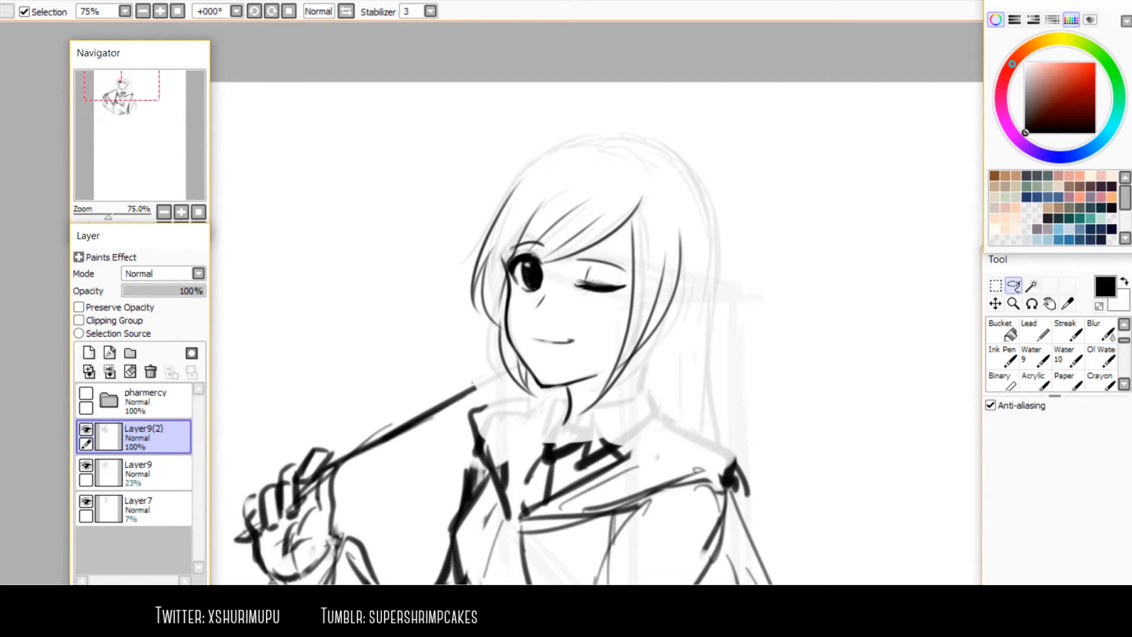
mouse_move(533, 426)
mouse_down()
mouse_move(566, 140)
mouse_move(519, 146)
mouse_up()
key(ctrl+t)
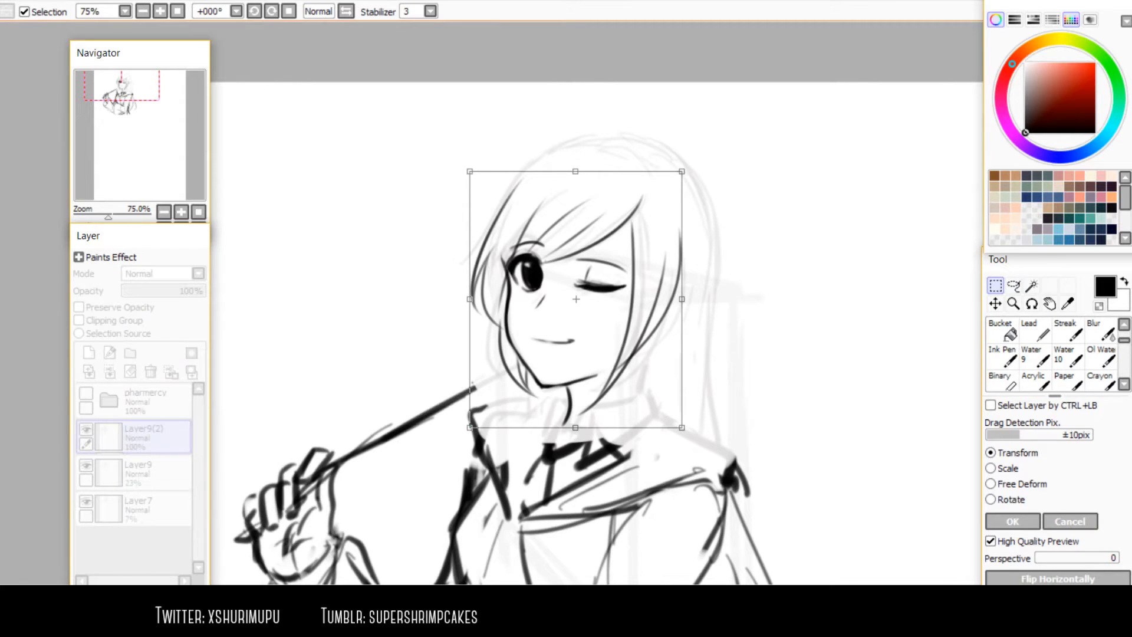
scroll(616, 217, down, 1)
drag(616, 253, 612, 217)
scroll(611, 217, up, 1)
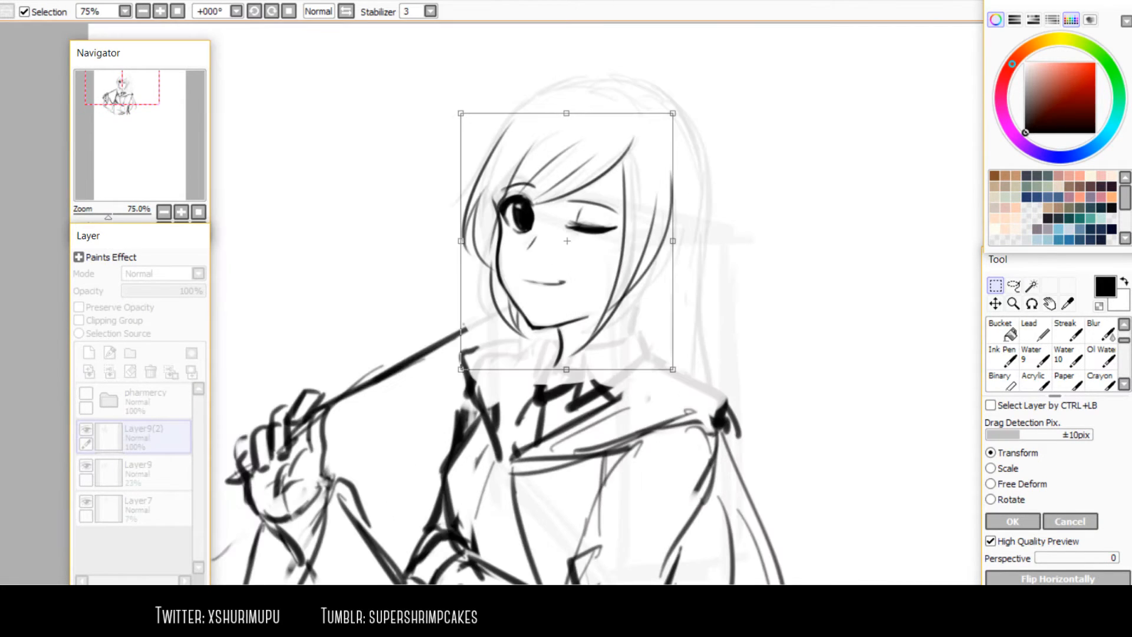
key(Return)
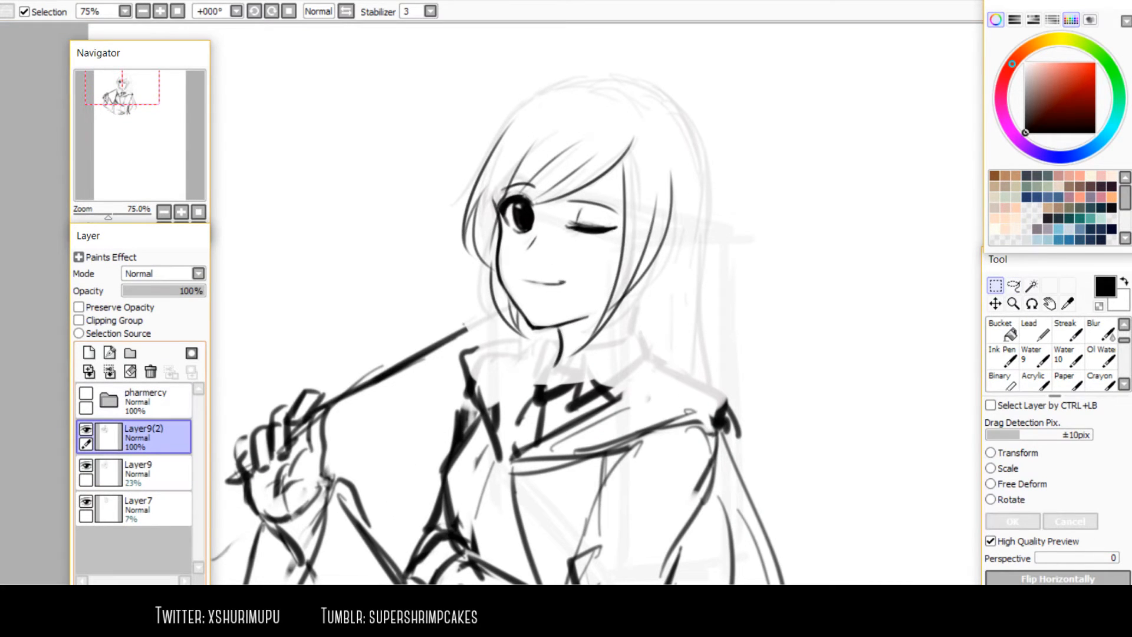
Hide Layer9(2) and set the opacity of the Layer9 sketch to 100%
click(86, 429)
click(148, 473)
drag(153, 290, 208, 290)
scroll(589, 218, down, 1)
scroll(590, 218, up, 1)
scroll(589, 218, down, 2)
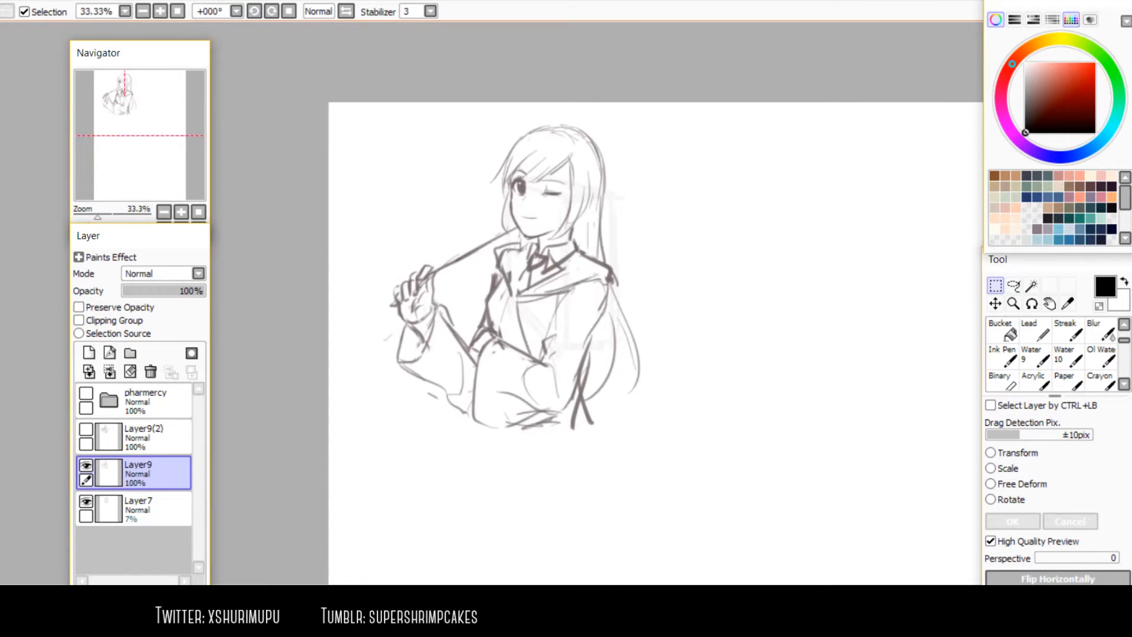
Make a freehand selection around the head and upper hair on Layer9, down to the collar
scroll(590, 218, up, 1)
key(a)
drag(482, 135, 585, 84)
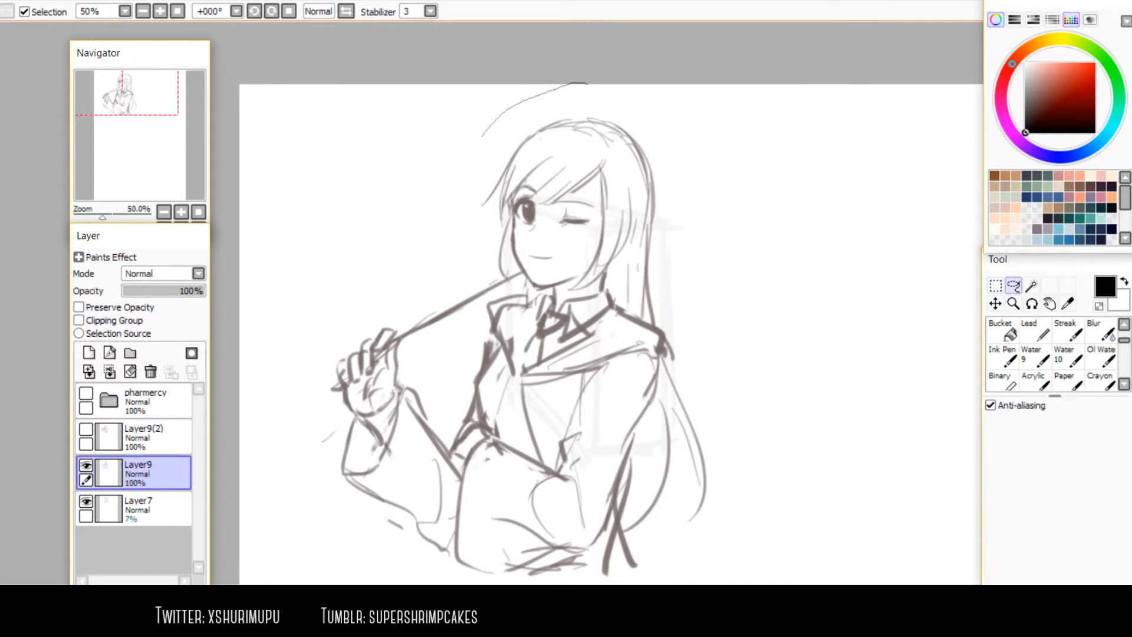
drag(474, 260, 479, 263)
drag(370, 286, 366, 536)
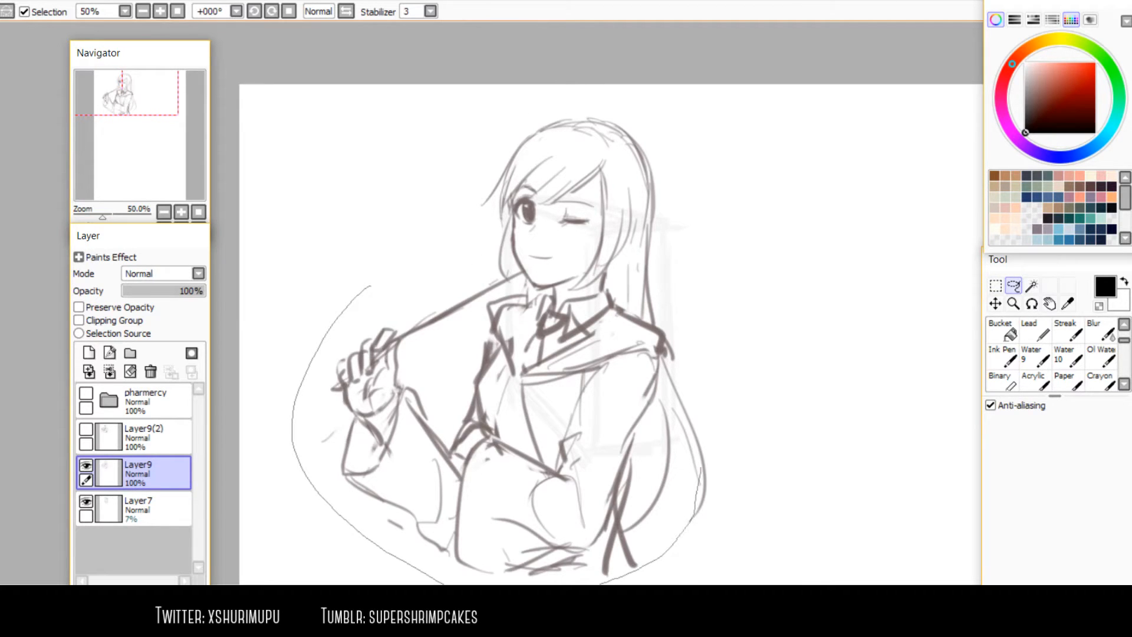
drag(666, 328, 663, 326)
drag(543, 76, 497, 110)
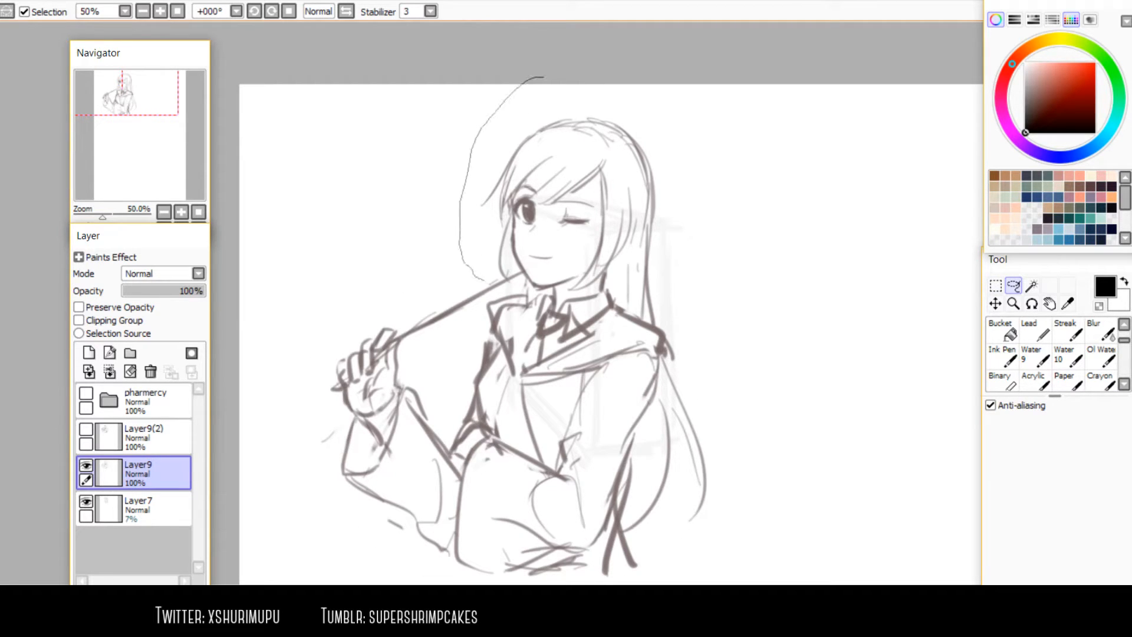
drag(655, 312, 545, 79)
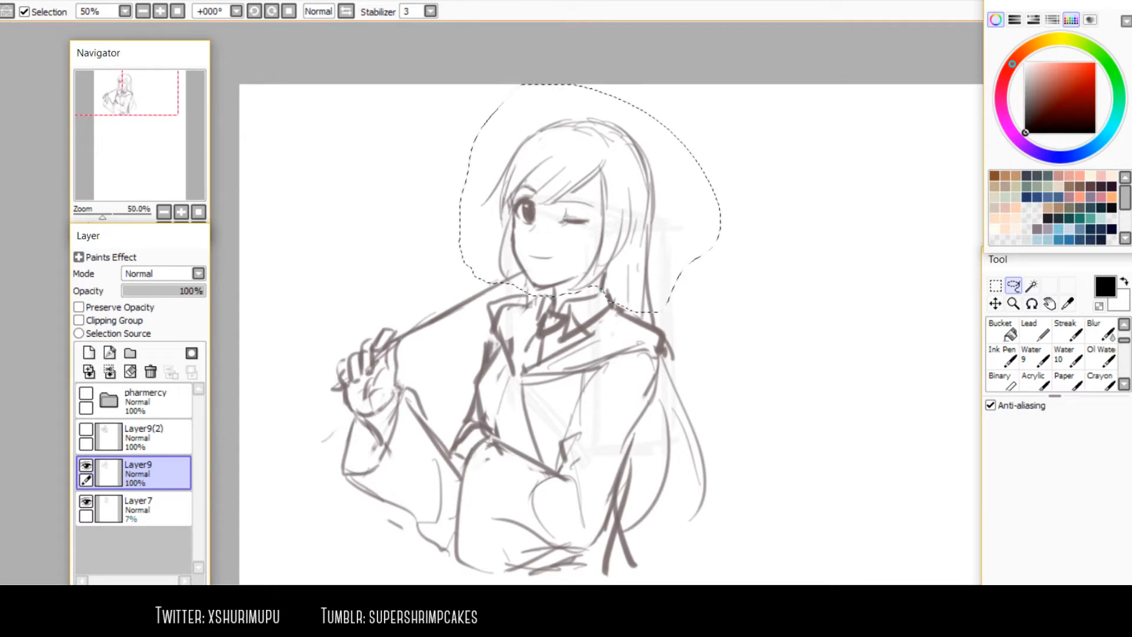
Enlarge the selected head on Layer9 slightly and reposition it over the neck
key(ctrl+t)
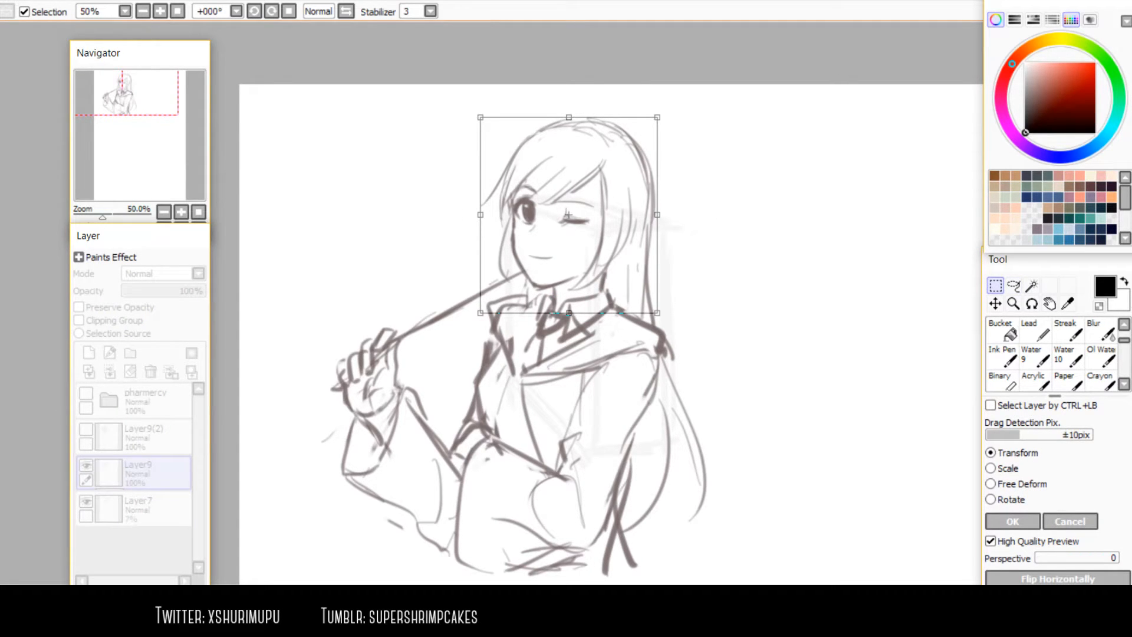
drag(657, 118, 671, 102)
drag(571, 230, 564, 239)
key(Return)
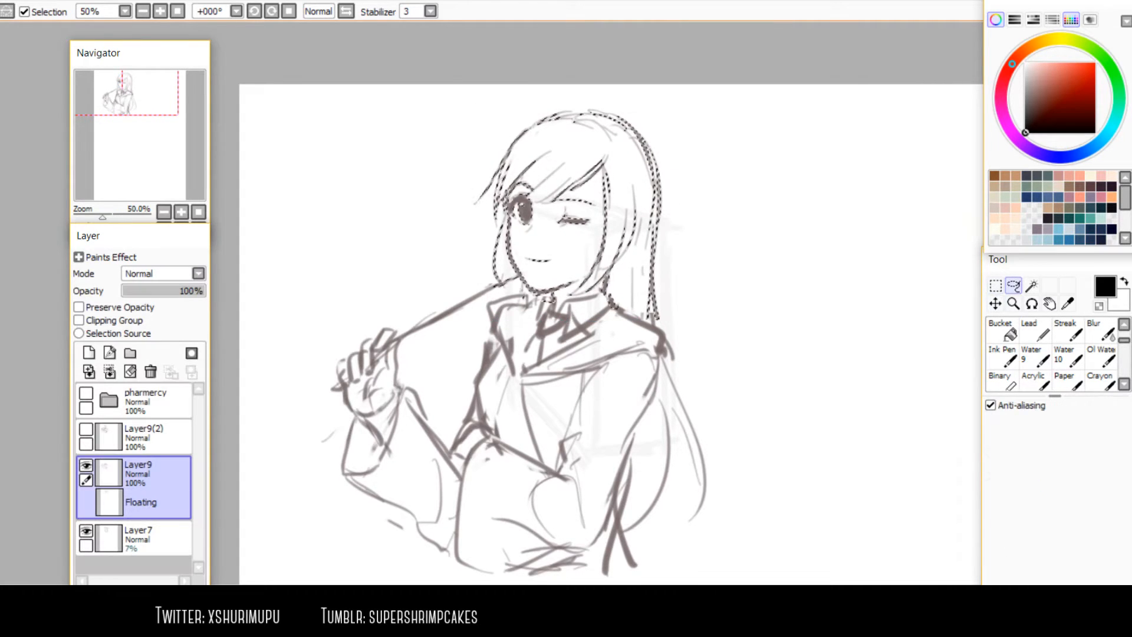
Mirror the canvas view and clear the selection around the head
key(h)
click(996, 286)
key(ctrl+d)
scroll(509, 211, up, 2)
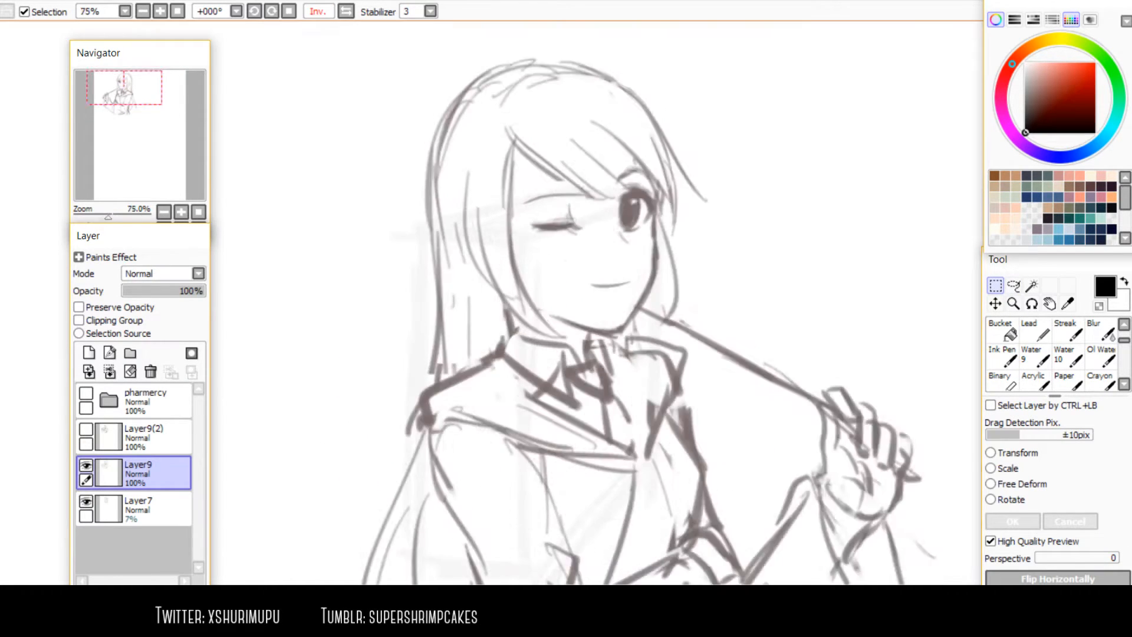
Examine the neck, collar and shoulder area around the head in close-up, and return the canvas to its unmirrored view
scroll(507, 295, up, 2)
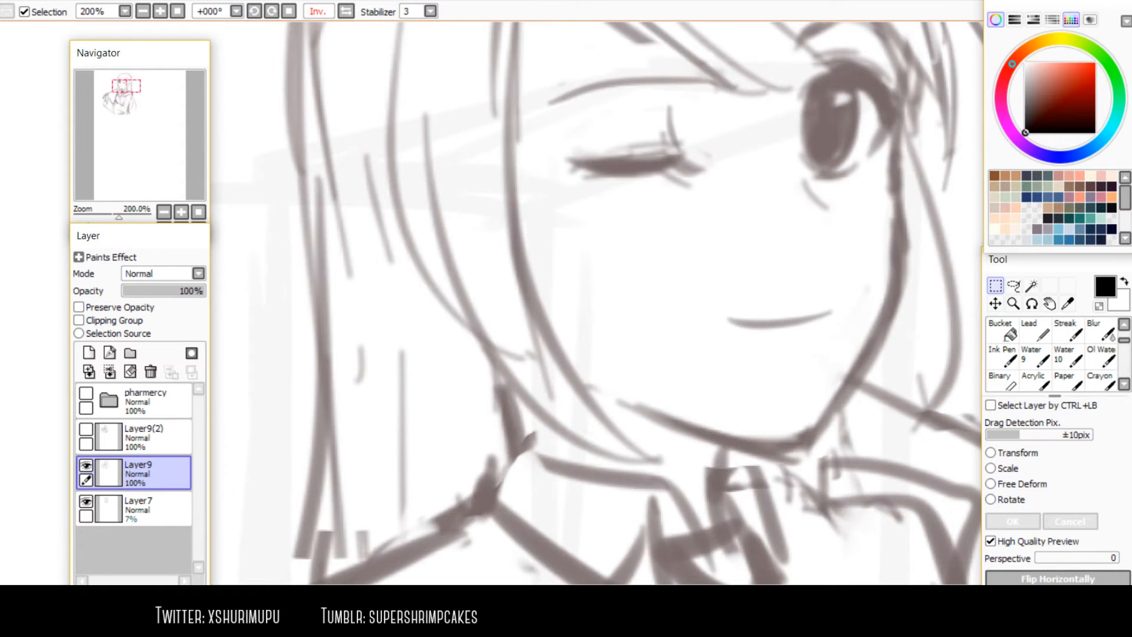
scroll(411, 177, down, 2)
scroll(363, 413, up, 2)
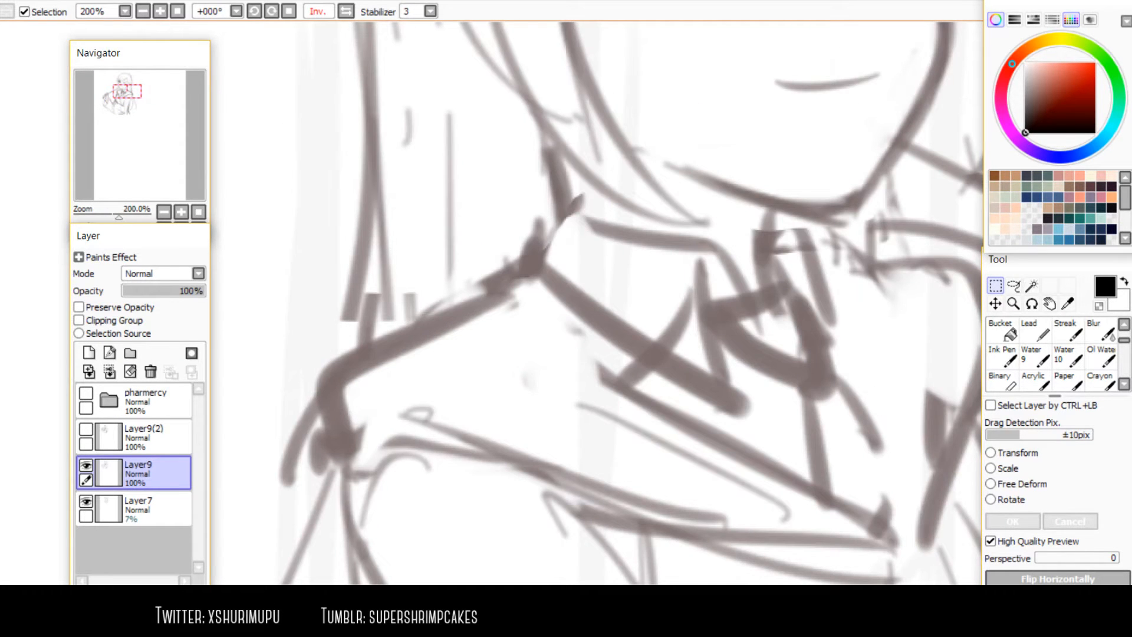
scroll(595, 303, down, 2)
scroll(595, 304, up, 2)
drag(380, 129, 528, 258)
key(ctrl+d)
scroll(442, 100, up, 2)
scroll(437, 215, down, 2)
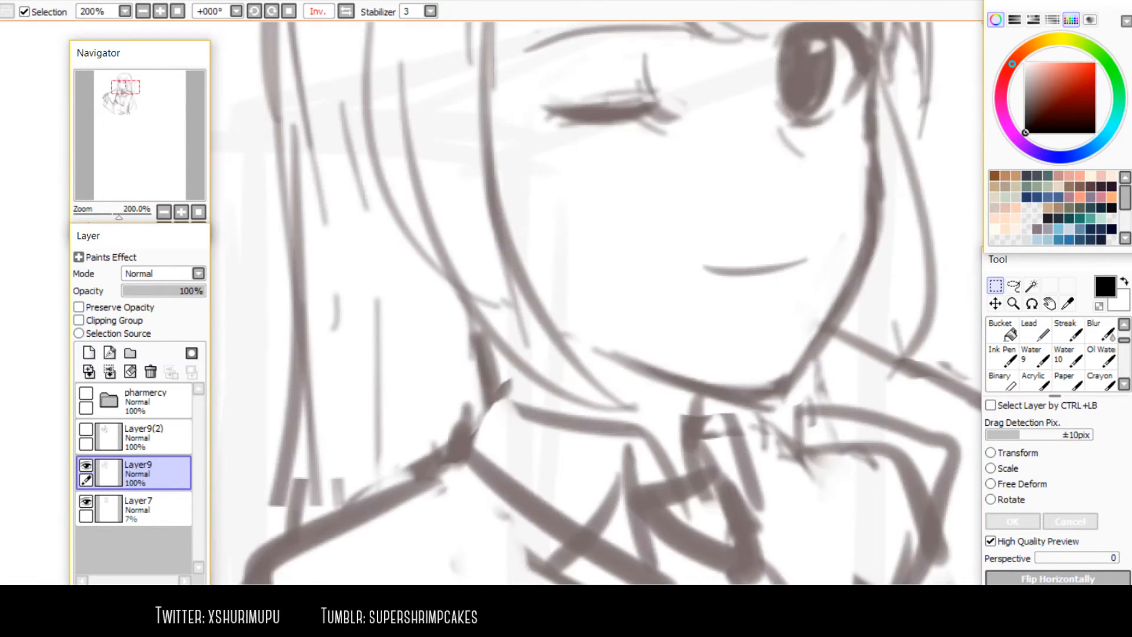
scroll(473, 133, down, 7)
key(h)
scroll(518, 122, up, 3)
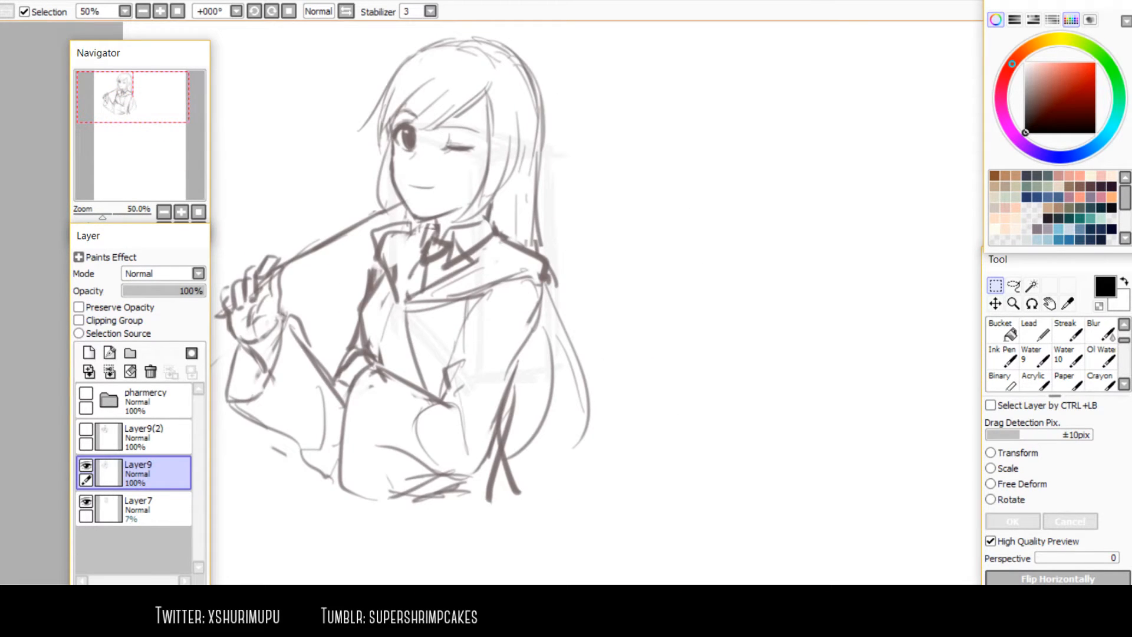
Undo the recent selections and the head enlargement on Layer9
scroll(401, 74, up, 1)
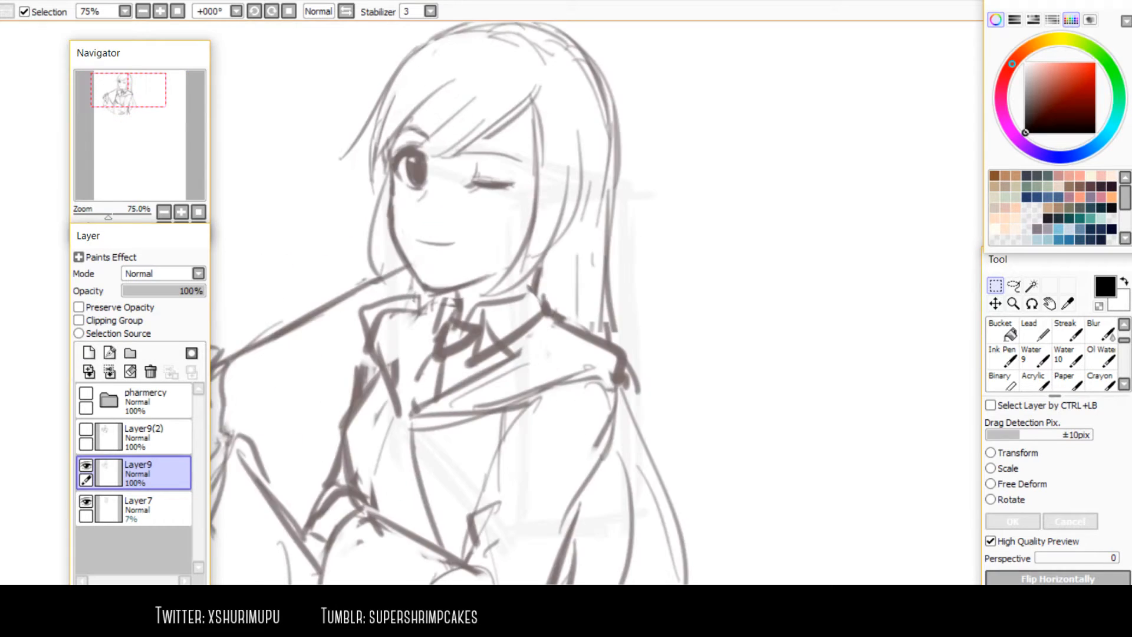
drag(413, 147, 446, 242)
drag(352, 107, 692, 351)
drag(735, 265, 744, 268)
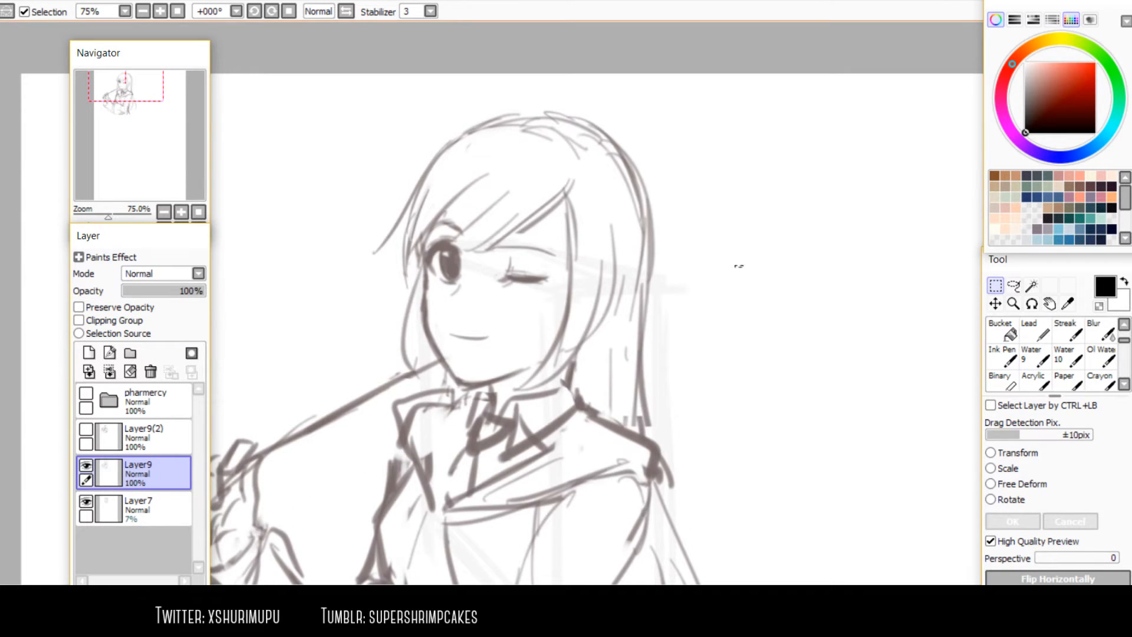
key(ctrl+z)
key(ctrl+z)
key(ctrl+z)
key(ctrl+z)
key(ctrl+z)
key(ctrl+z)
key(ctrl+z)
key(ctrl+z)
scroll(446, 339, up, 2)
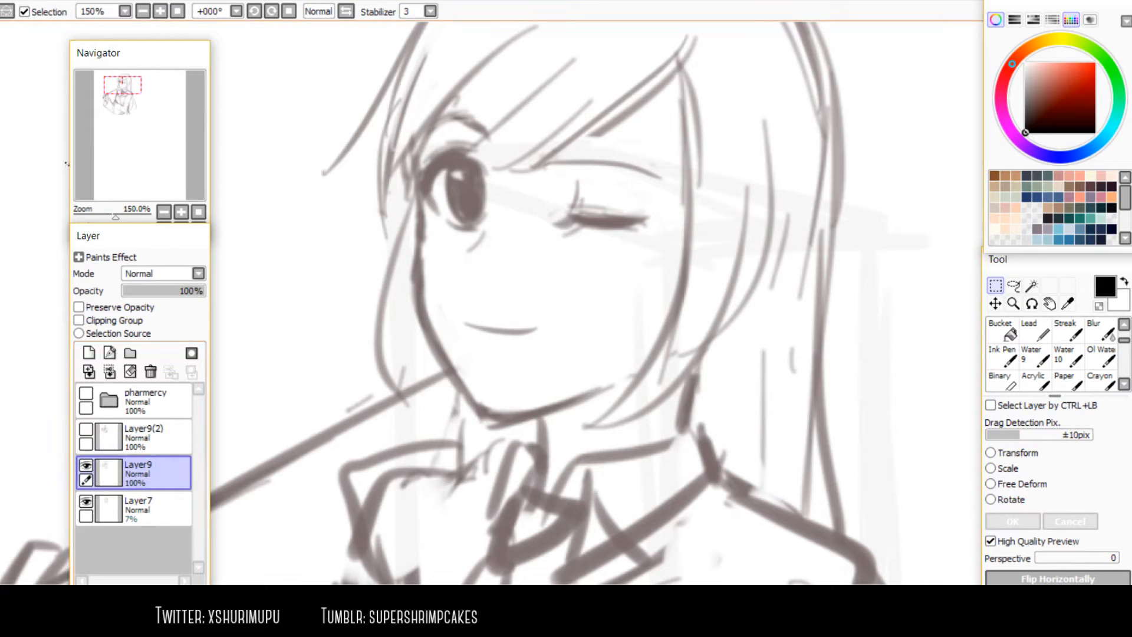
Expand the brush list, choose the Pencil brush, and set its size to 10
key(n)
drag(879, 273, 780, 279)
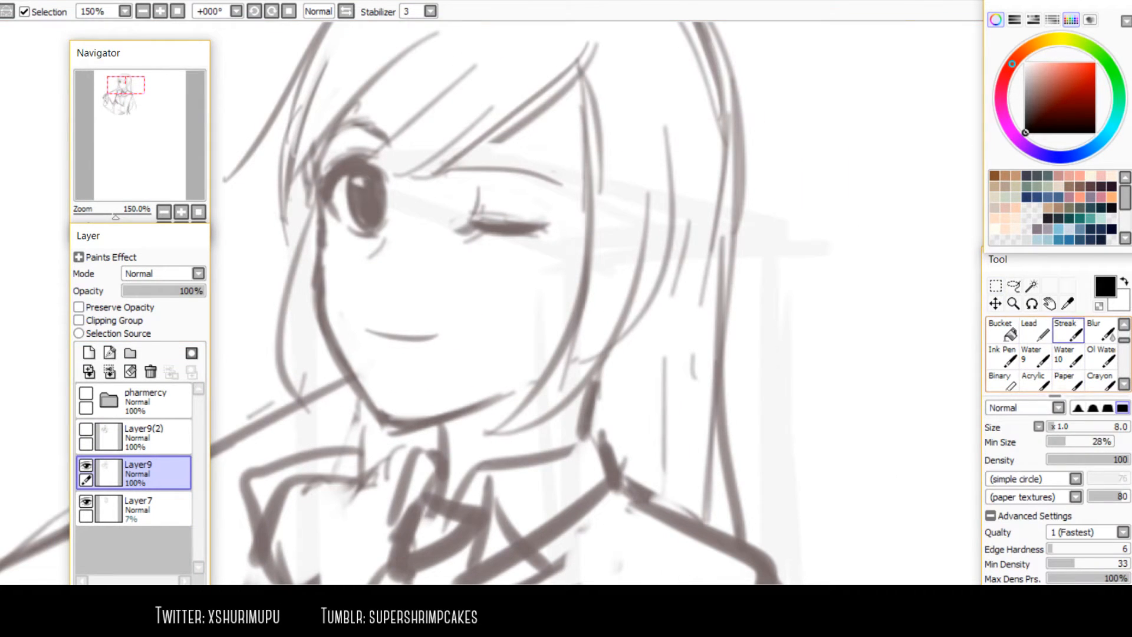
drag(1054, 395, 1055, 486)
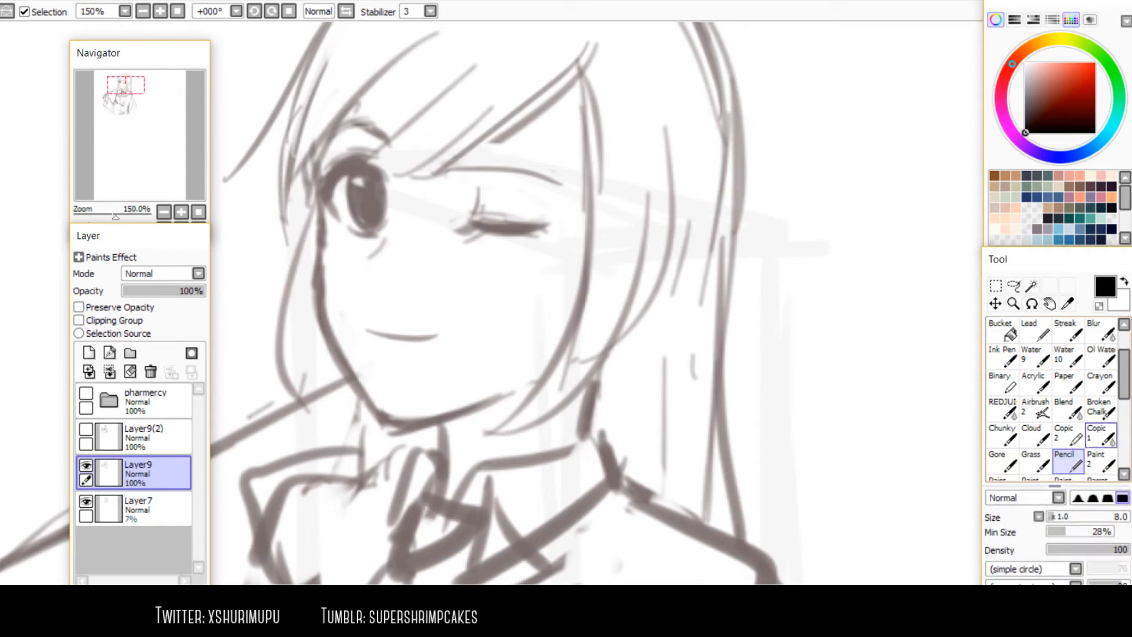
mouse_move(1063, 248)
mouse_down()
mouse_move(1064, 272)
mouse_move(1067, 172)
mouse_up()
drag(1044, 534, 1042, 570)
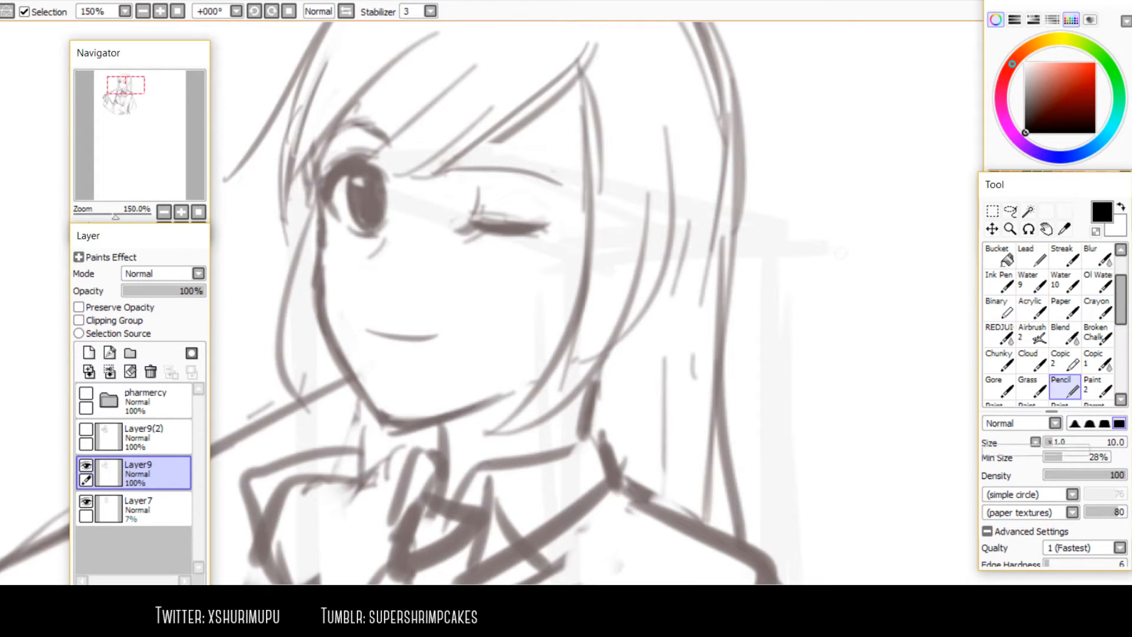
Sketch a slanted black stroke and a nose-like profile beside the head as a demonstration, and undo the strokes
drag(844, 218, 797, 386)
mouse_move(884, 253)
mouse_down()
mouse_move(871, 362)
mouse_move(825, 407)
mouse_move(823, 361)
mouse_up()
mouse_move(777, 203)
mouse_down()
mouse_move(751, 354)
mouse_move(833, 247)
mouse_move(825, 295)
mouse_up()
mouse_move(805, 115)
mouse_down()
mouse_move(868, 192)
mouse_move(781, 135)
mouse_move(806, 308)
mouse_up()
key(ctrl+z)
key(ctrl+z)
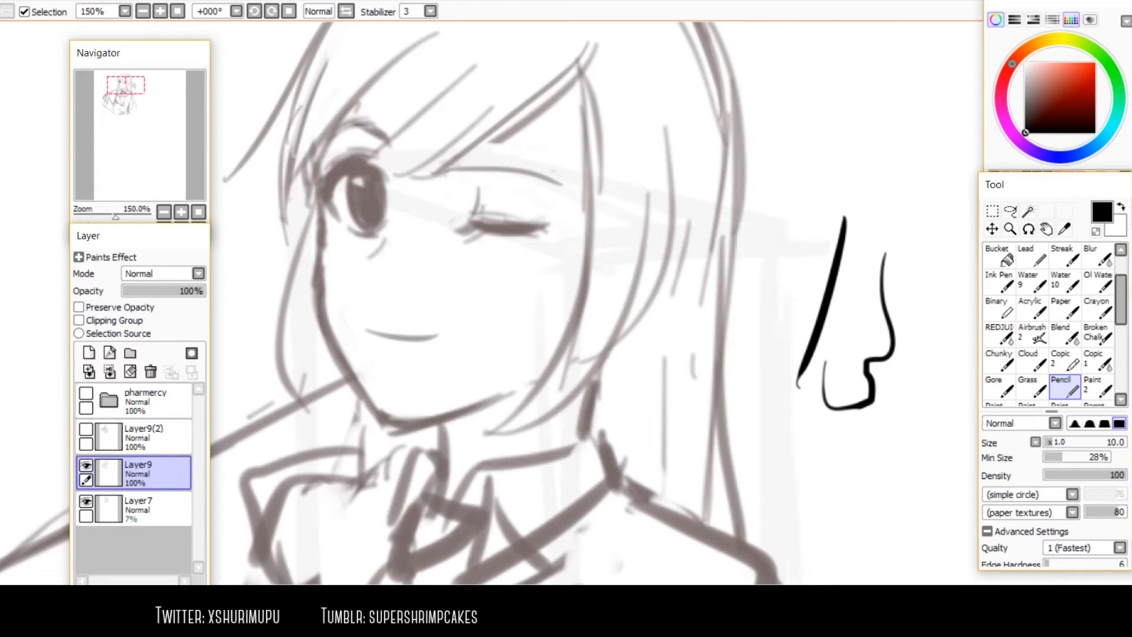
key(ctrl+z)
key(ctrl+z)
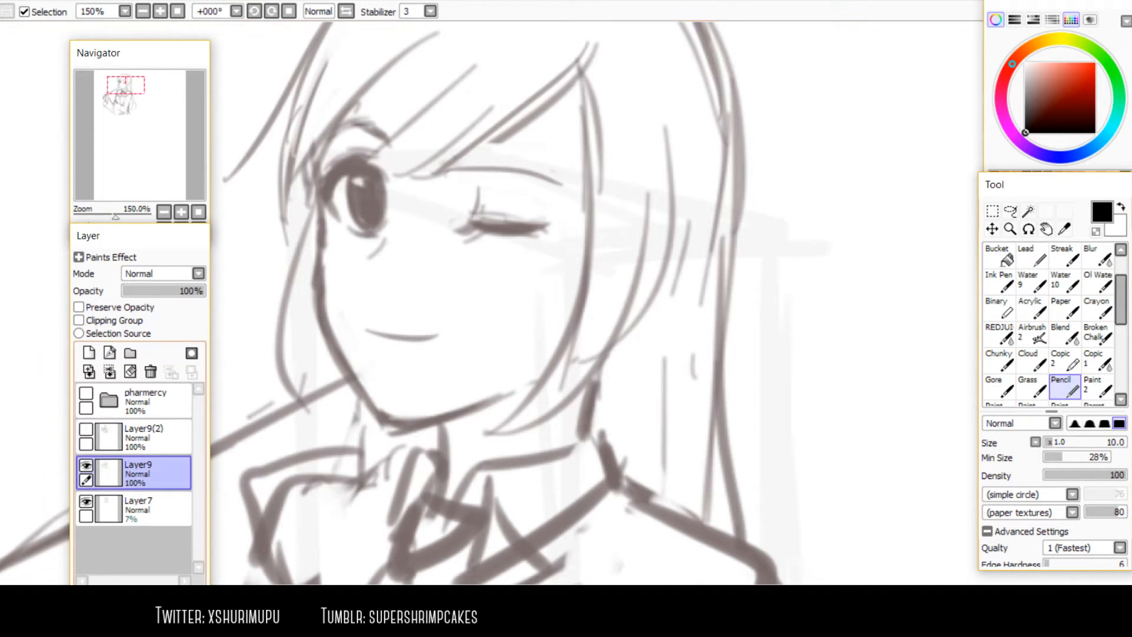
Lower the opacity of Layer9 to 21% and show Layer9(2)
drag(141, 291, 139, 291)
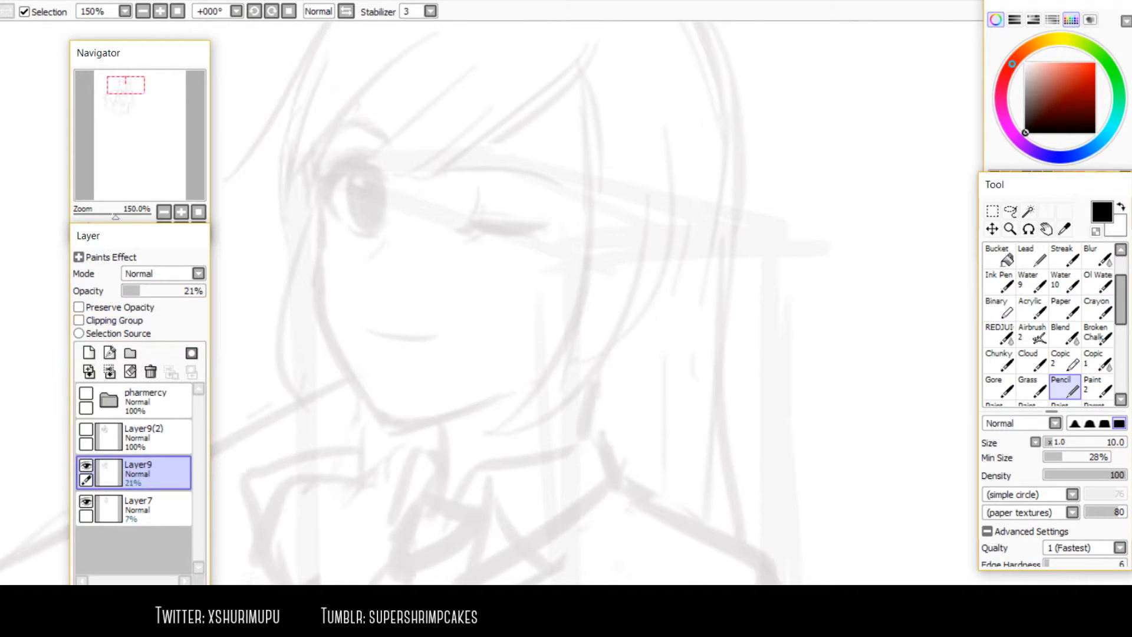
click(86, 429)
scroll(549, 177, down, 2)
scroll(496, 108, up, 3)
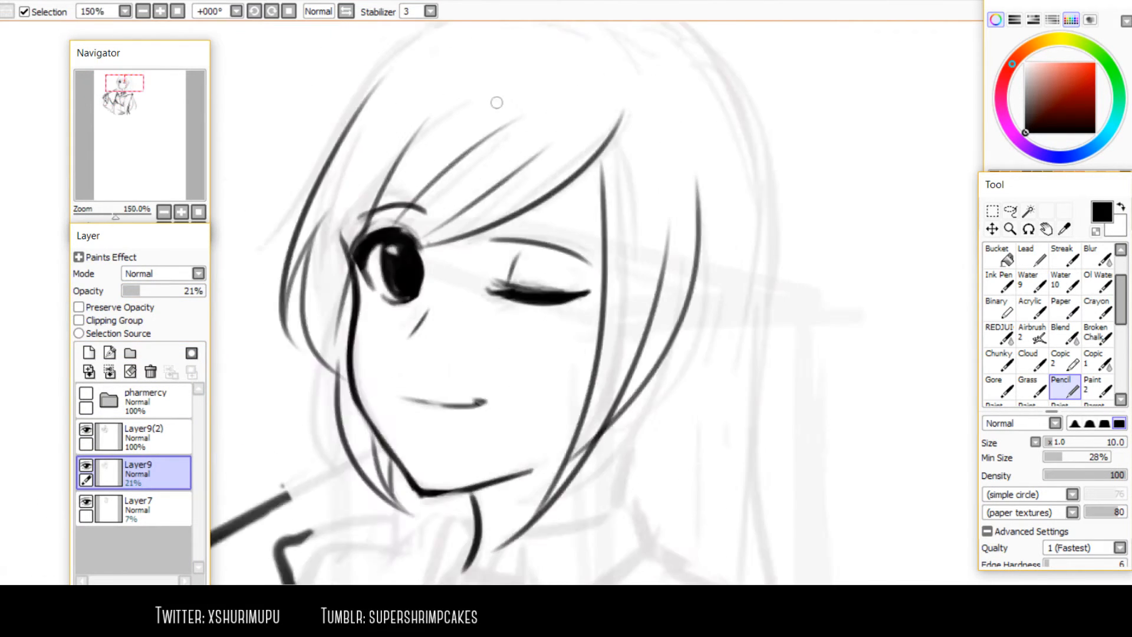
Make Layer9(2) the active layer and fill the open eye's white highlight with black using a size 9 brush
drag(439, 406, 509, 382)
drag(405, 304, 432, 290)
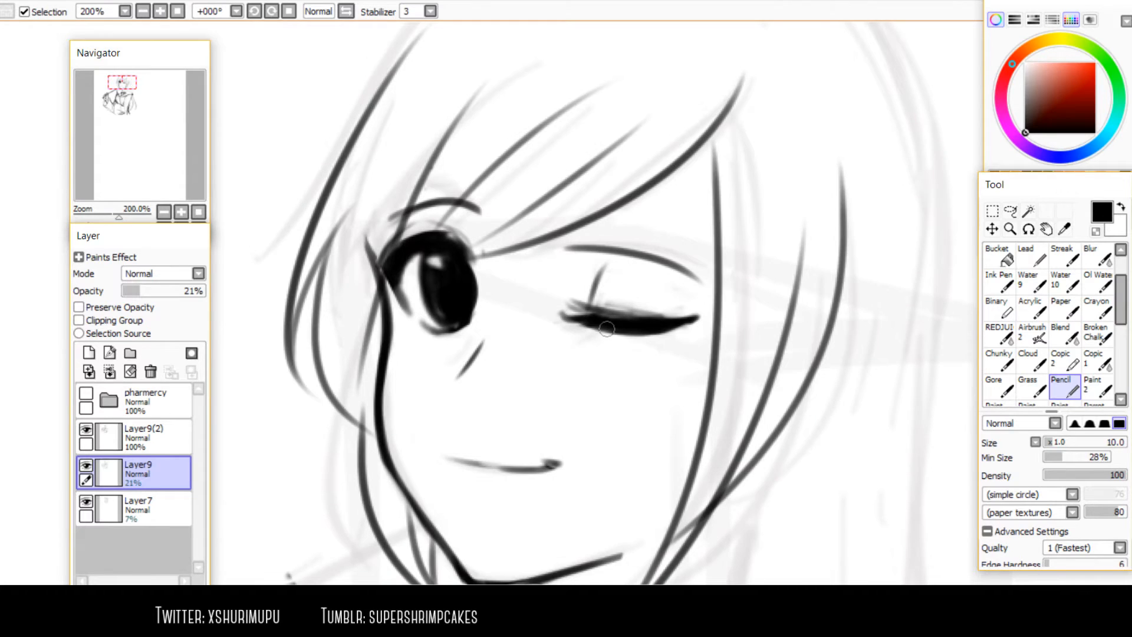
scroll(468, 307, up, 1)
key(e)
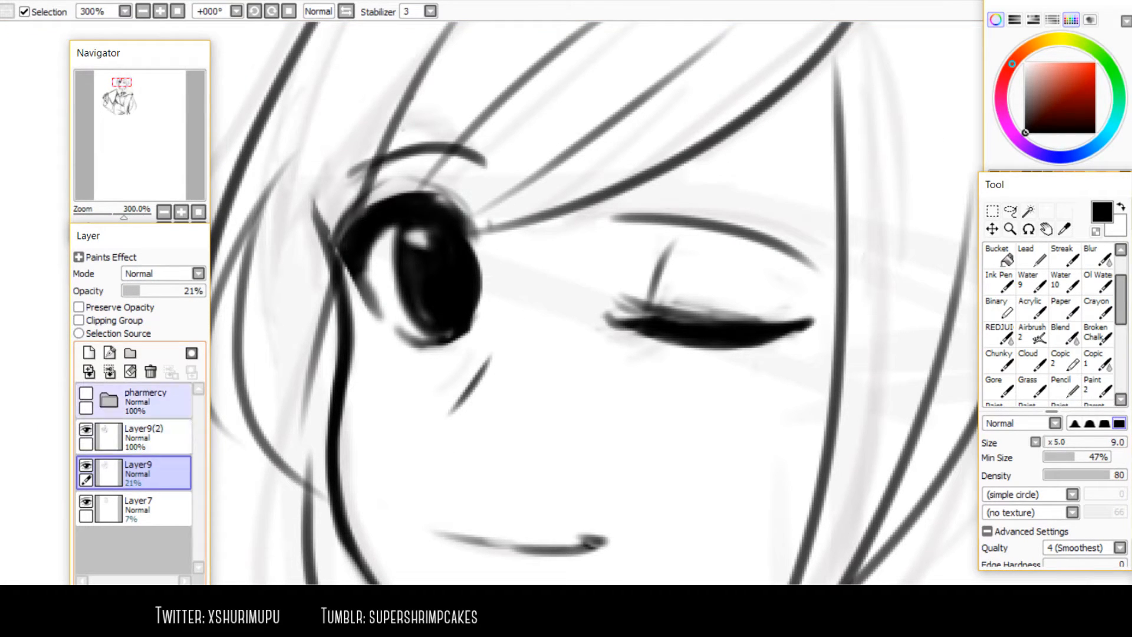
double_click(144, 438)
key(Escape)
mouse_move(412, 260)
mouse_down()
mouse_move(417, 234)
mouse_move(447, 321)
mouse_up()
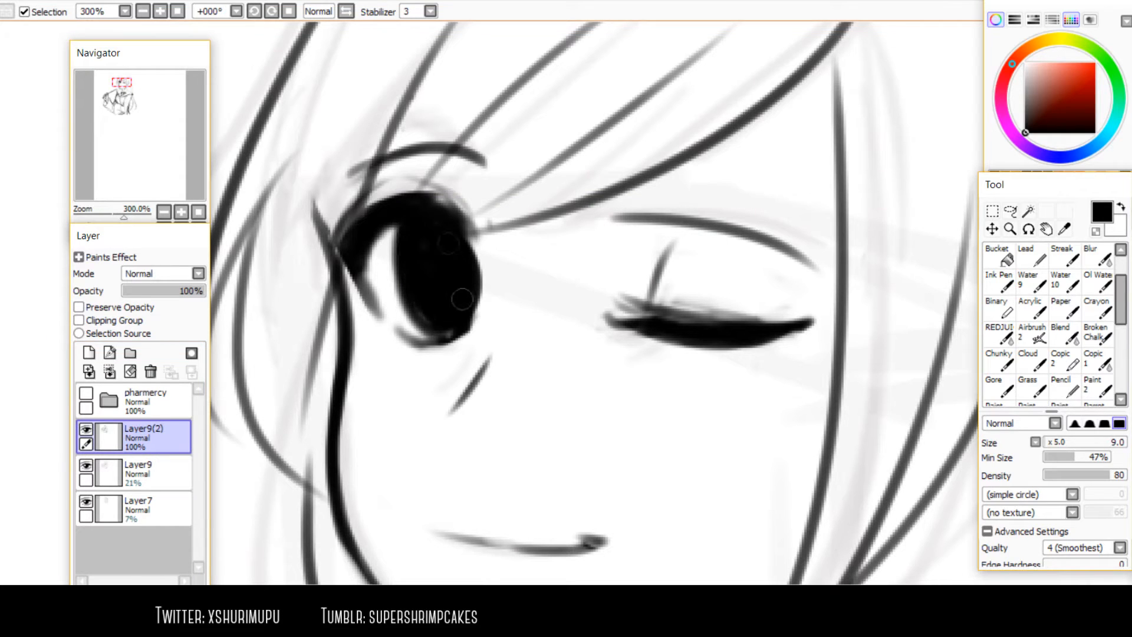
scroll(462, 299, down, 2)
scroll(490, 368, down, 1)
scroll(460, 379, up, 2)
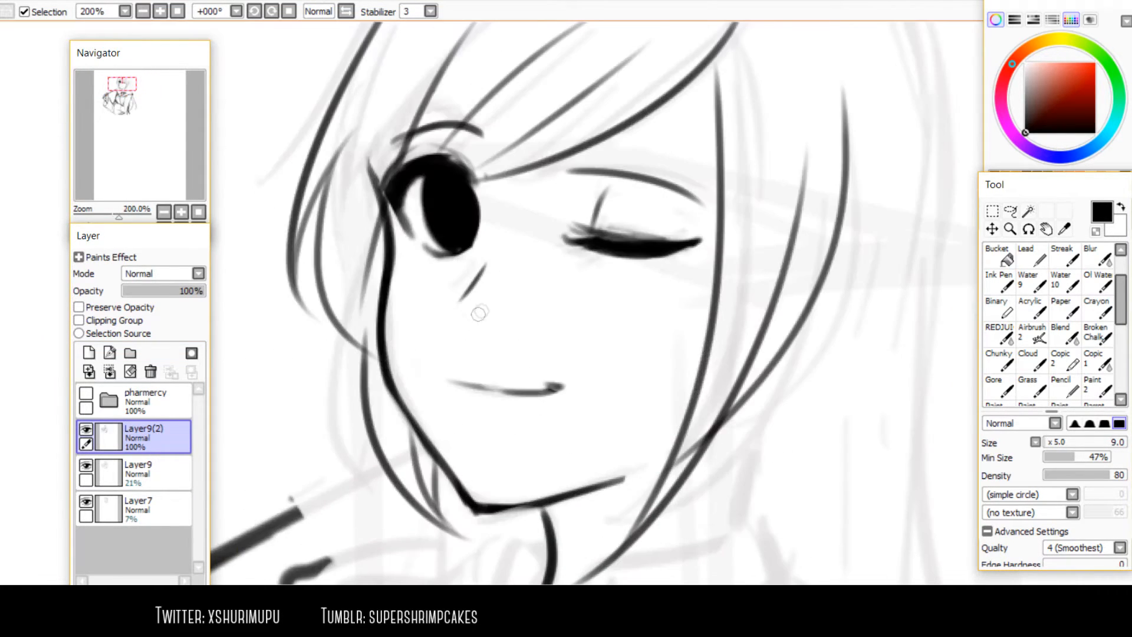
scroll(469, 298, down, 2)
scroll(506, 361, up, 1)
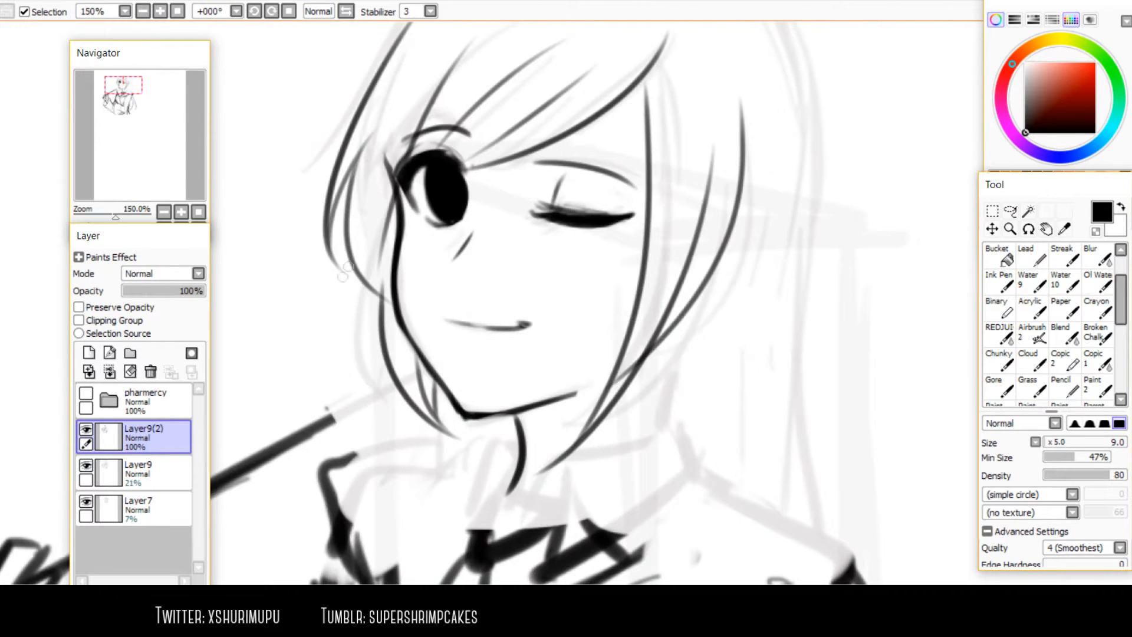
Add a new layer above Layer9(2) and draw a thick slanted black bar with a hollow centre beside the head, using brush size 16
drag(348, 264, 609, 365)
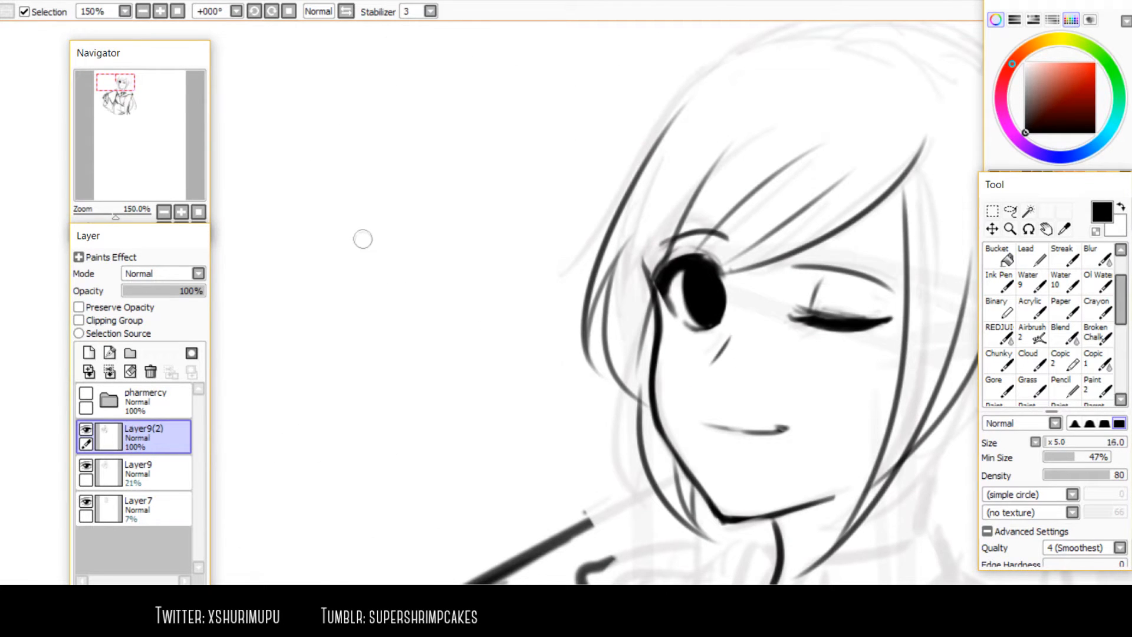
scroll(363, 239, down, 1)
scroll(519, 310, up, 1)
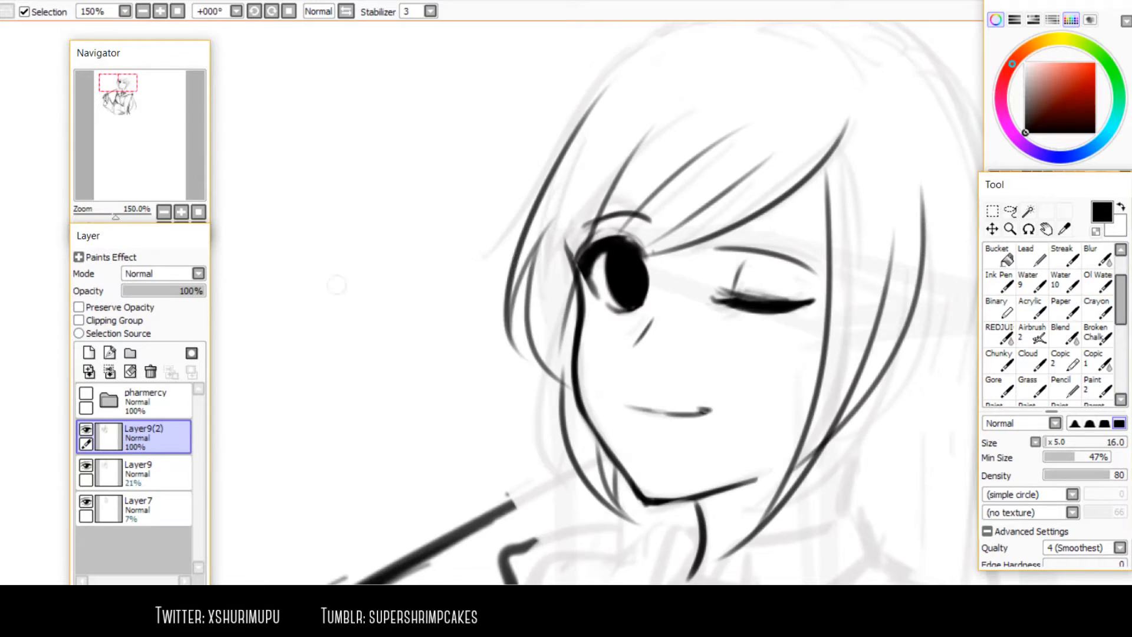
drag(336, 286, 435, 317)
click(89, 352)
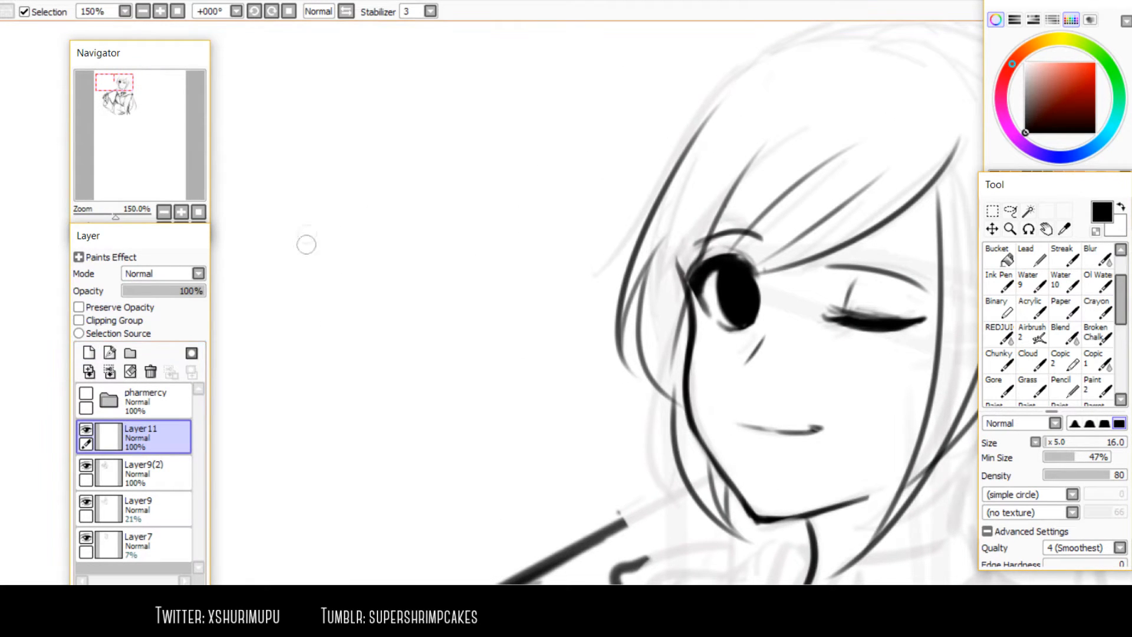
drag(318, 156, 325, 291)
mouse_move(303, 157)
mouse_down()
mouse_move(311, 289)
mouse_move(307, 158)
mouse_move(296, 159)
mouse_move(310, 276)
mouse_move(319, 168)
mouse_move(333, 291)
mouse_move(294, 168)
mouse_move(313, 293)
mouse_move(309, 168)
mouse_move(320, 286)
mouse_up()
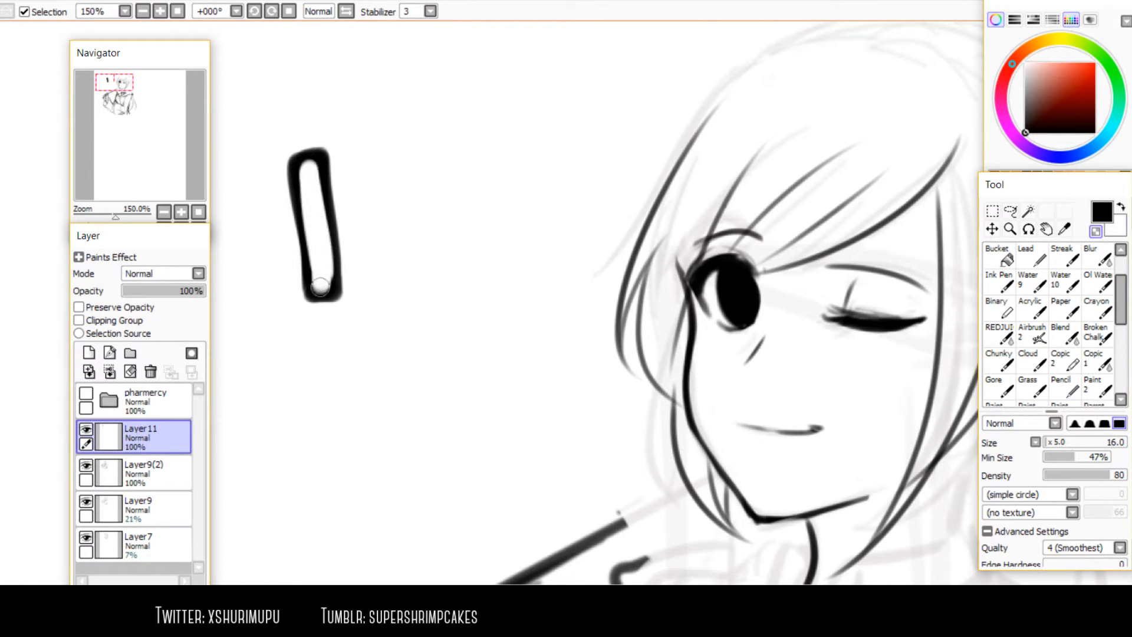
Attach a hollow triangular wedge to the lower side of the slanted bar
key(minus)
mouse_move(332, 217)
mouse_down()
mouse_move(385, 269)
mouse_move(340, 290)
mouse_move(339, 216)
mouse_move(395, 264)
mouse_up()
key(minus)
mouse_move(395, 264)
mouse_down()
mouse_move(356, 304)
mouse_move(387, 286)
mouse_move(348, 308)
mouse_up()
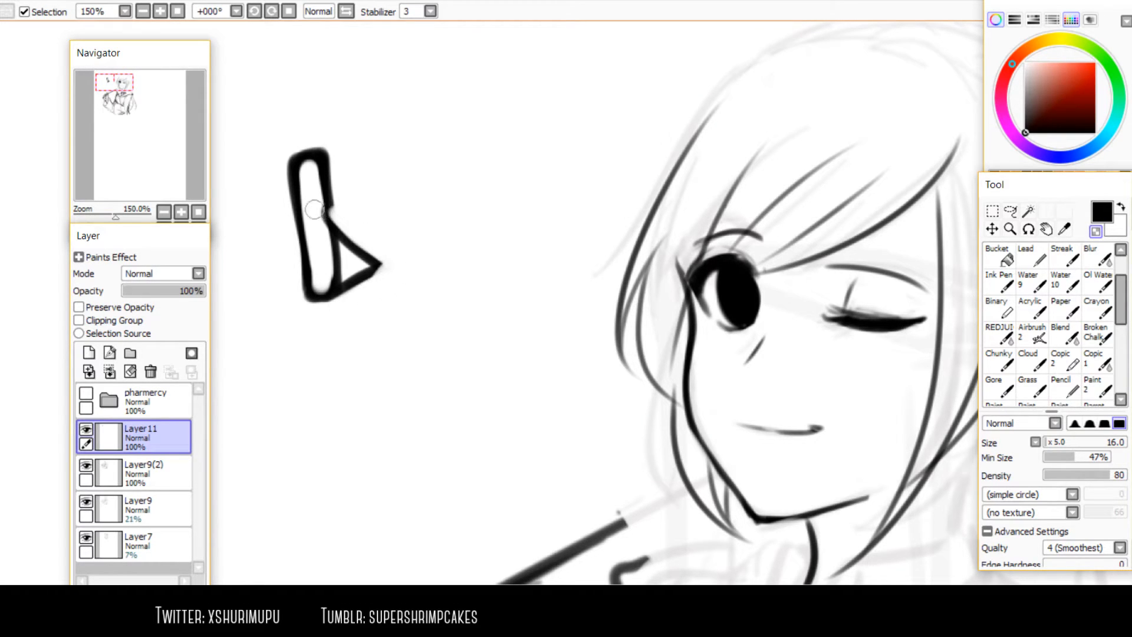
Refine the outline and hollow interior of the bar and wedge shape with brush size 8
scroll(314, 209, up, 2)
drag(347, 207, 363, 321)
drag(343, 158, 367, 355)
mouse_move(369, 260)
mouse_down()
mouse_move(450, 322)
mouse_move(354, 371)
mouse_move(339, 352)
mouse_move(355, 346)
mouse_move(346, 369)
mouse_move(316, 336)
mouse_move(319, 368)
mouse_up()
key(a)
key(minus)
mouse_move(305, 321)
mouse_down()
mouse_move(313, 358)
mouse_move(359, 382)
mouse_up()
scroll(406, 289, down, 3)
scroll(449, 255, up, 2)
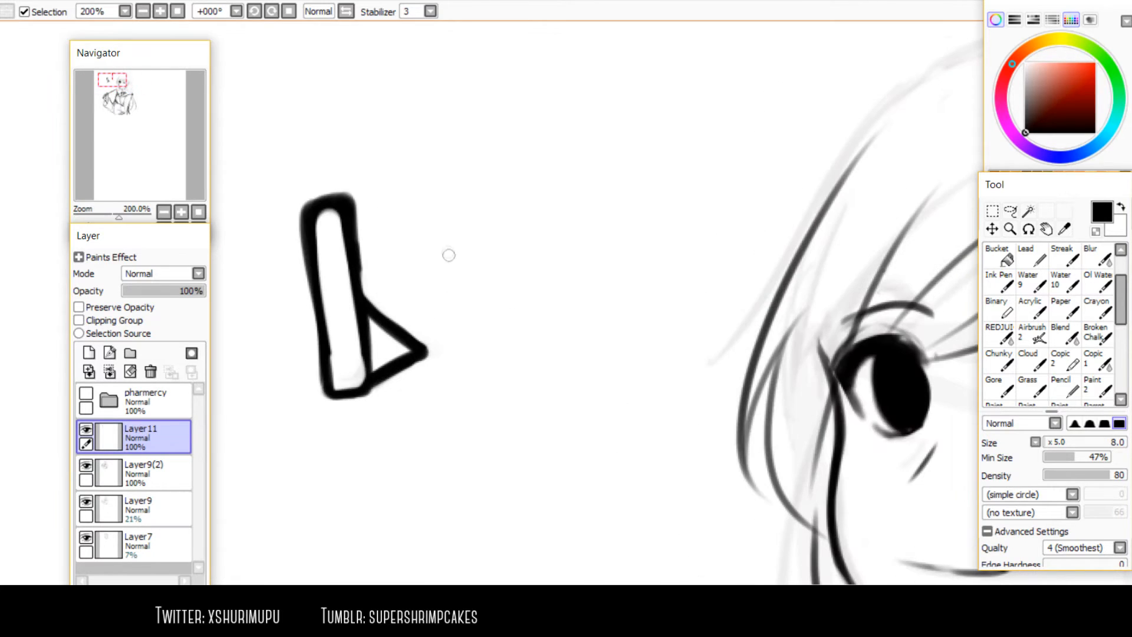
Lasso the bar and wedge shape, paste a copy on a new layer, and place it between the original and the head
key(l)
mouse_move(338, 129)
mouse_down()
mouse_move(538, 391)
mouse_move(339, 130)
mouse_up()
key(ctrl+c)
key(ctrl+v)
mouse_move(354, 295)
mouse_down()
mouse_move(586, 285)
mouse_move(543, 280)
mouse_up()
key(m)
key(ctrl+d)
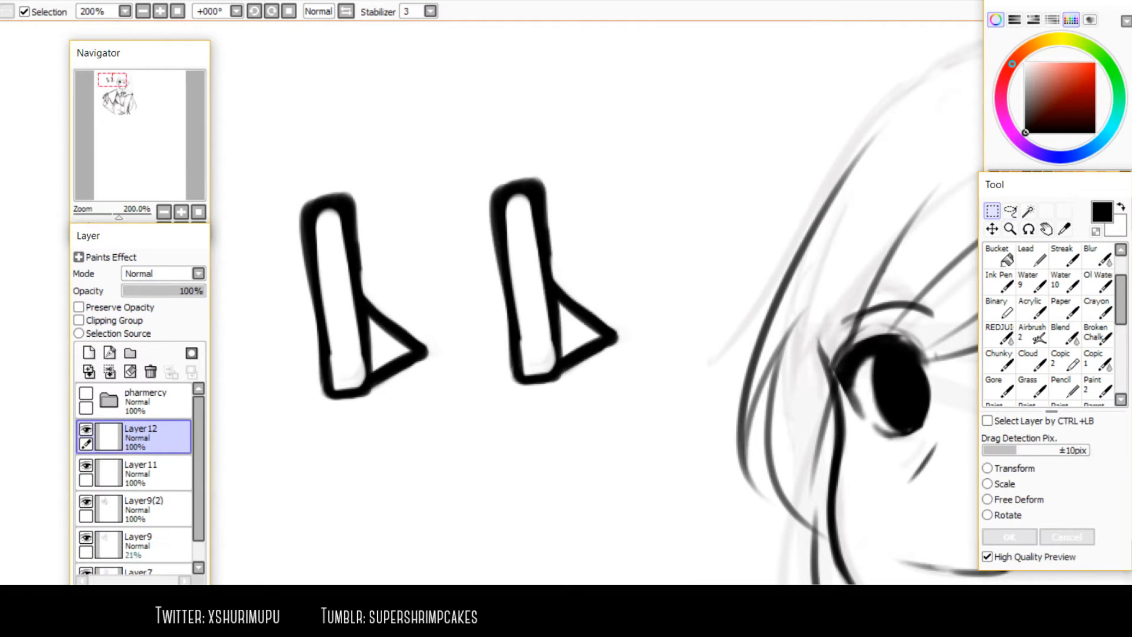
Lasso the original bar and wedge shape on Layer11, enlarge it with Transform, reposition it, and clear the selection
mouse_move(257, 153)
mouse_down()
mouse_move(468, 455)
mouse_move(274, 102)
mouse_up()
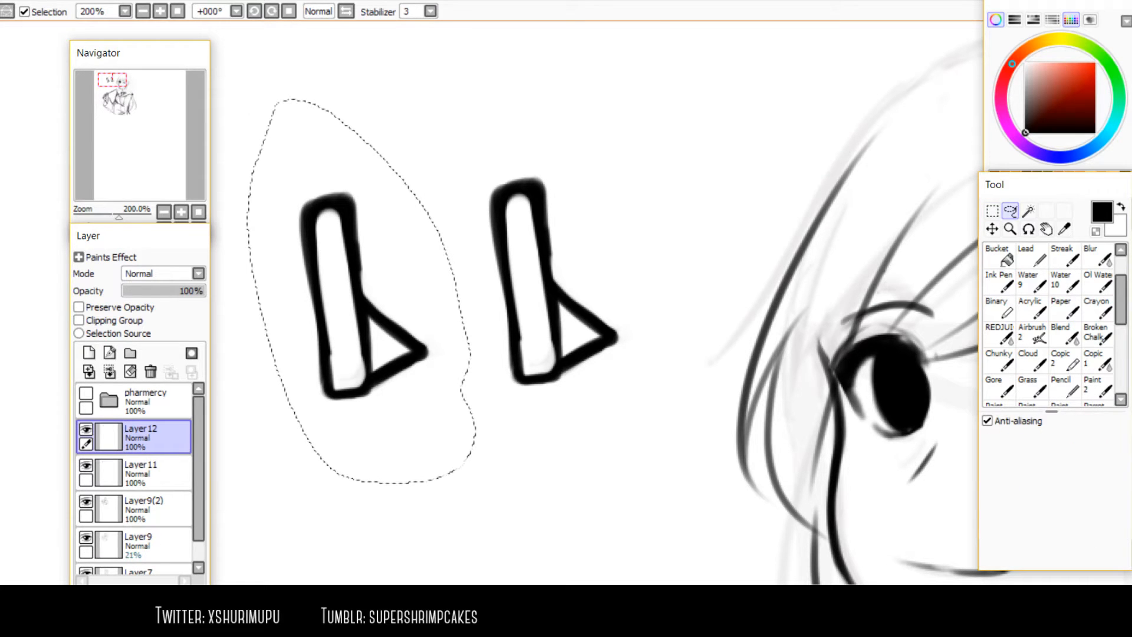
click(154, 472)
key(ctrl+t)
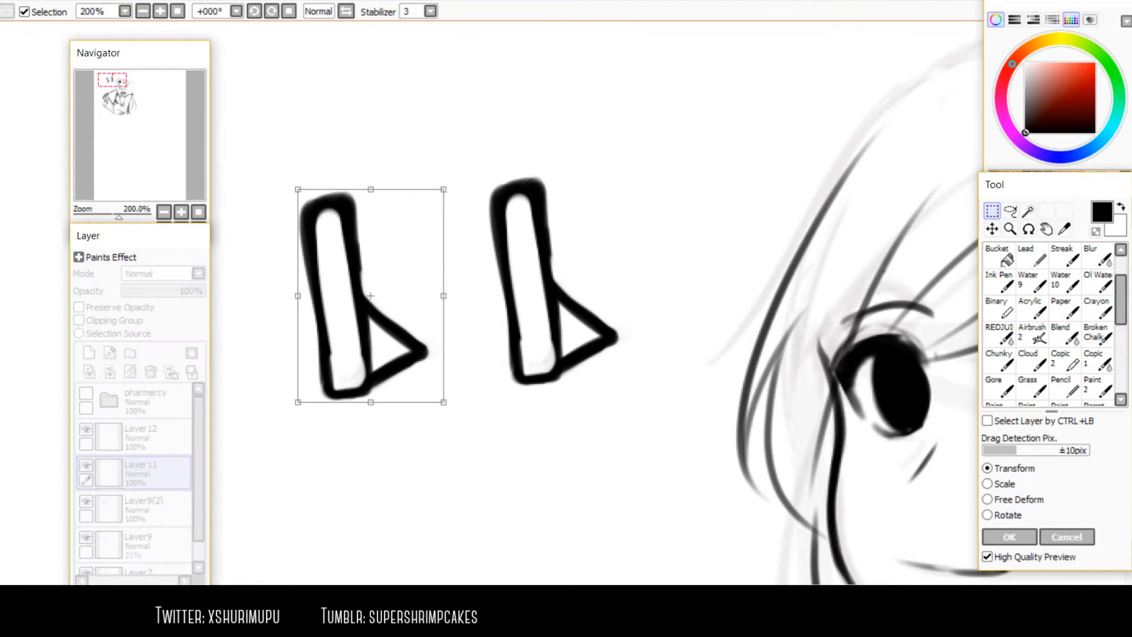
drag(443, 190, 531, 61)
mouse_move(390, 236)
mouse_down()
mouse_move(355, 263)
mouse_move(330, 260)
mouse_up()
key(Return)
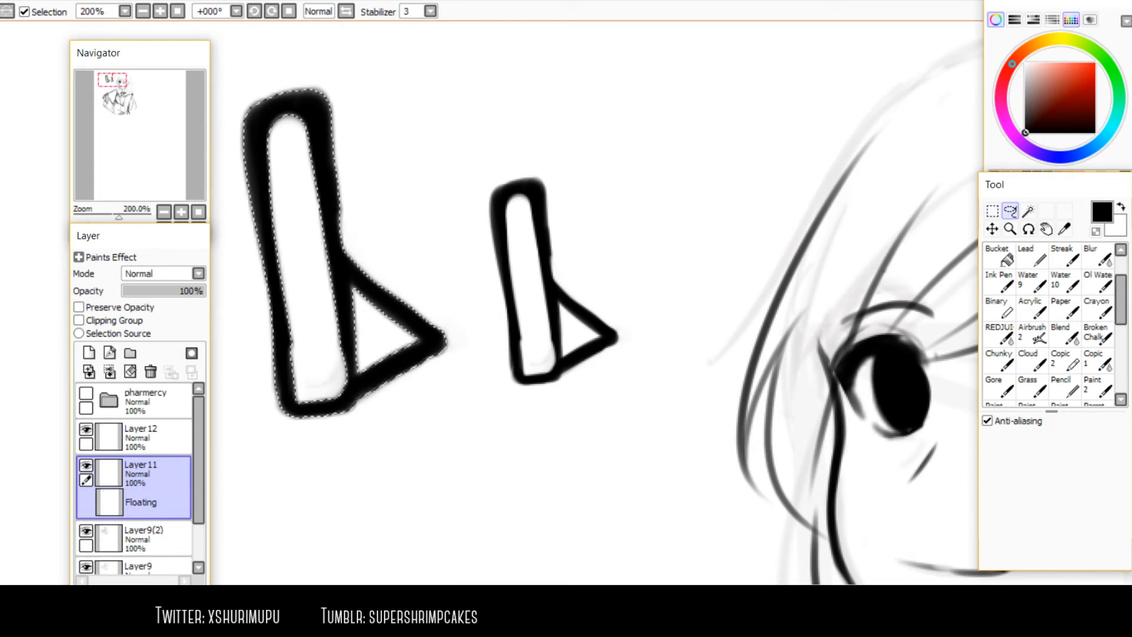
key(ctrl+d)
Inspect the enlarged shape's line edges at 600% zoom, outlining the wedge's upper edge with a temporary freehand selection
scroll(244, 324, up, 2)
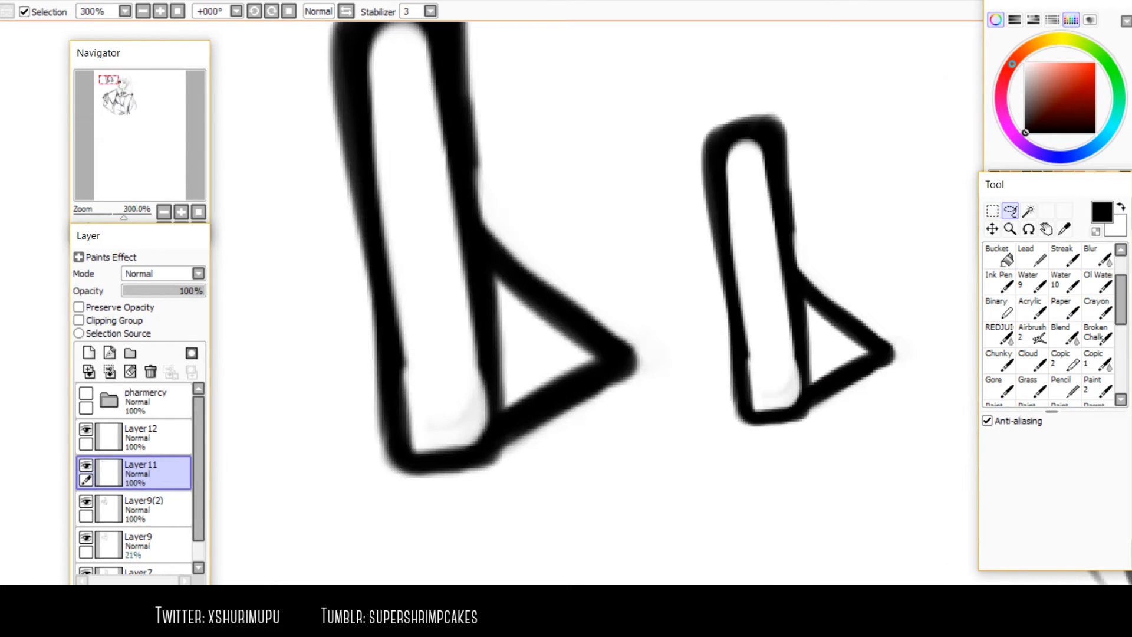
scroll(563, 286, up, 2)
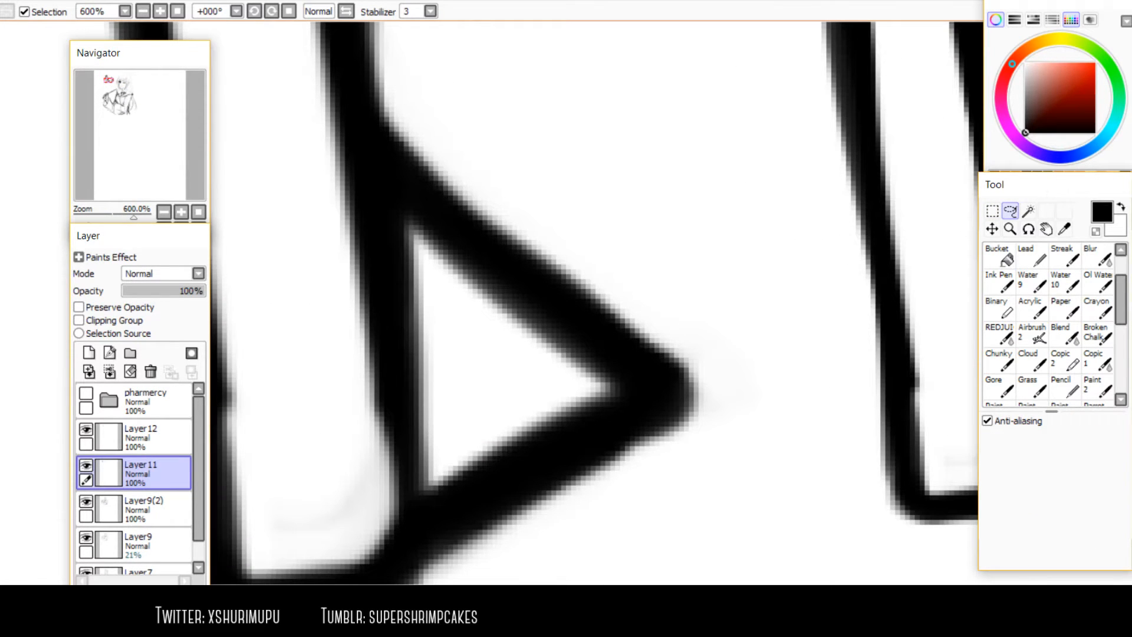
drag(419, 135, 742, 387)
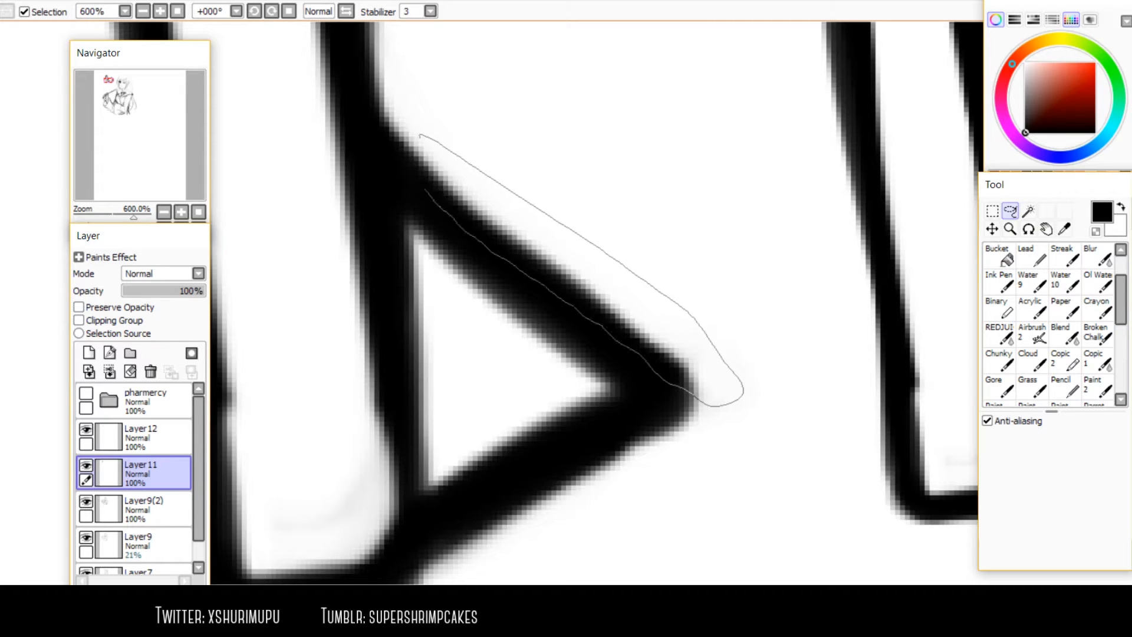
drag(424, 189, 422, 184)
key(ctrl+t)
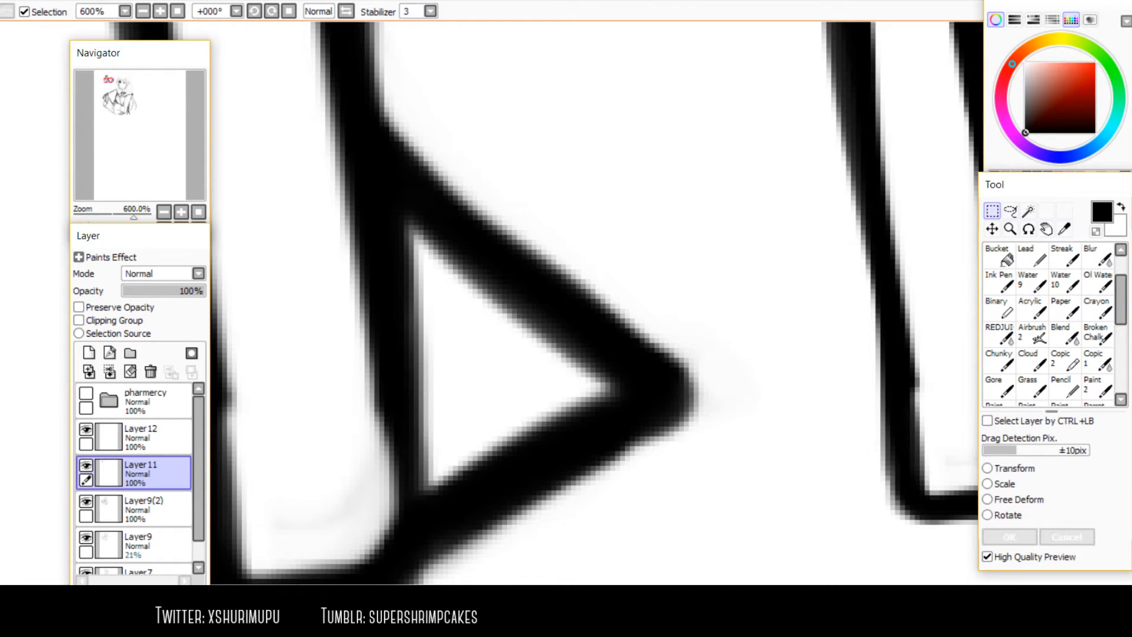
scroll(563, 286, down, 9)
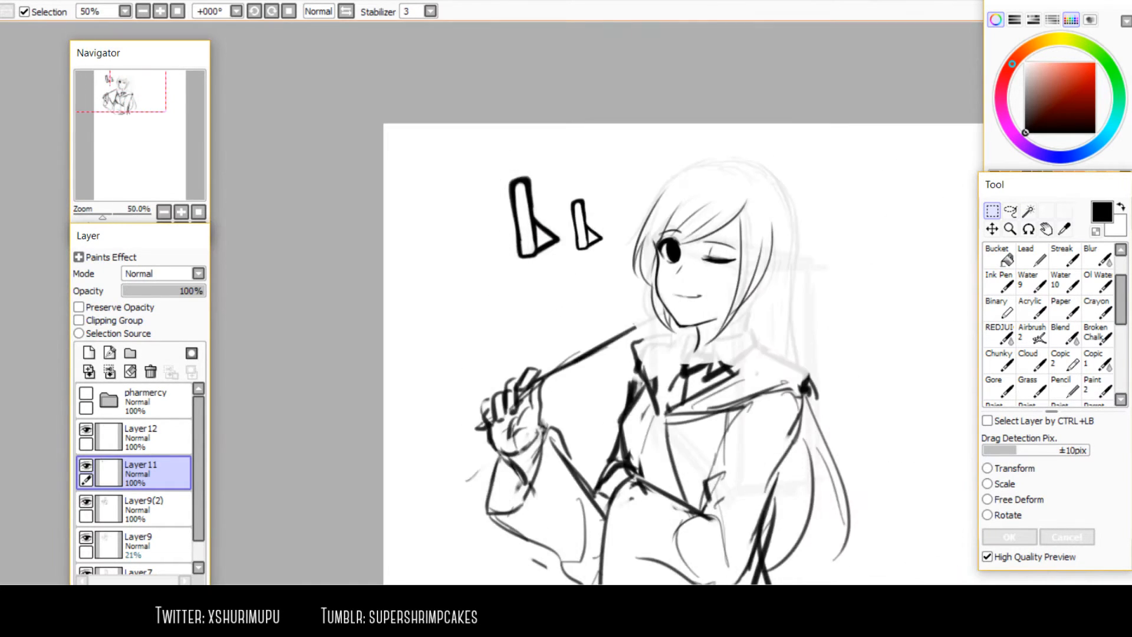
Examine and compare the line edges of the enlarged and copied bar and wedge shapes at several magnifications
scroll(575, 310, down, 1)
scroll(583, 288, up, 1)
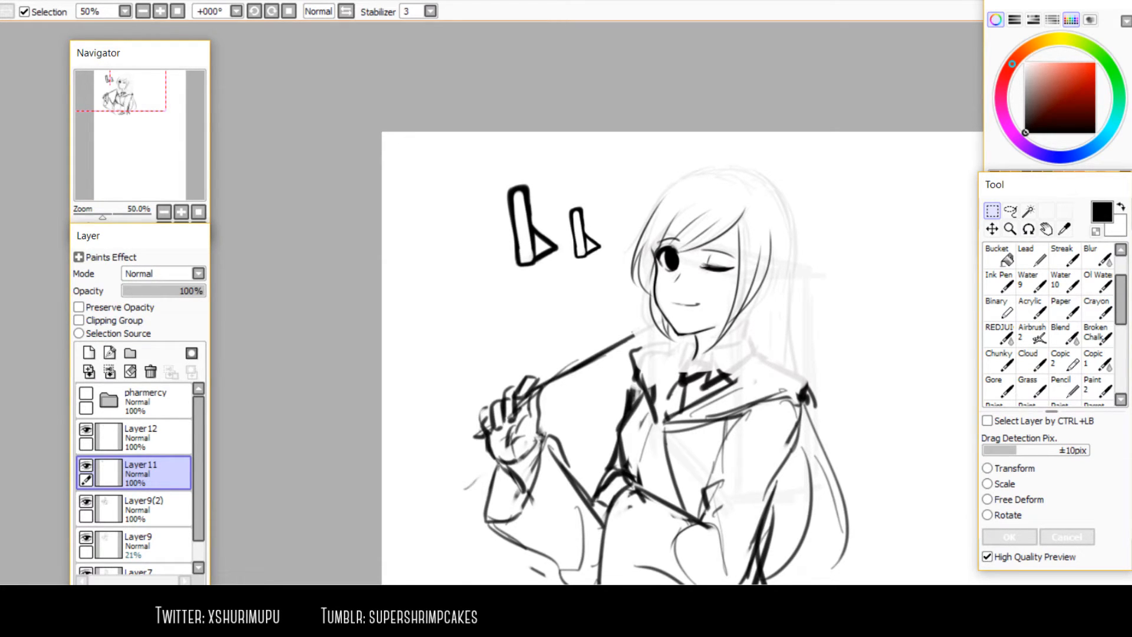
scroll(634, 231, up, 2)
drag(631, 330, 591, 320)
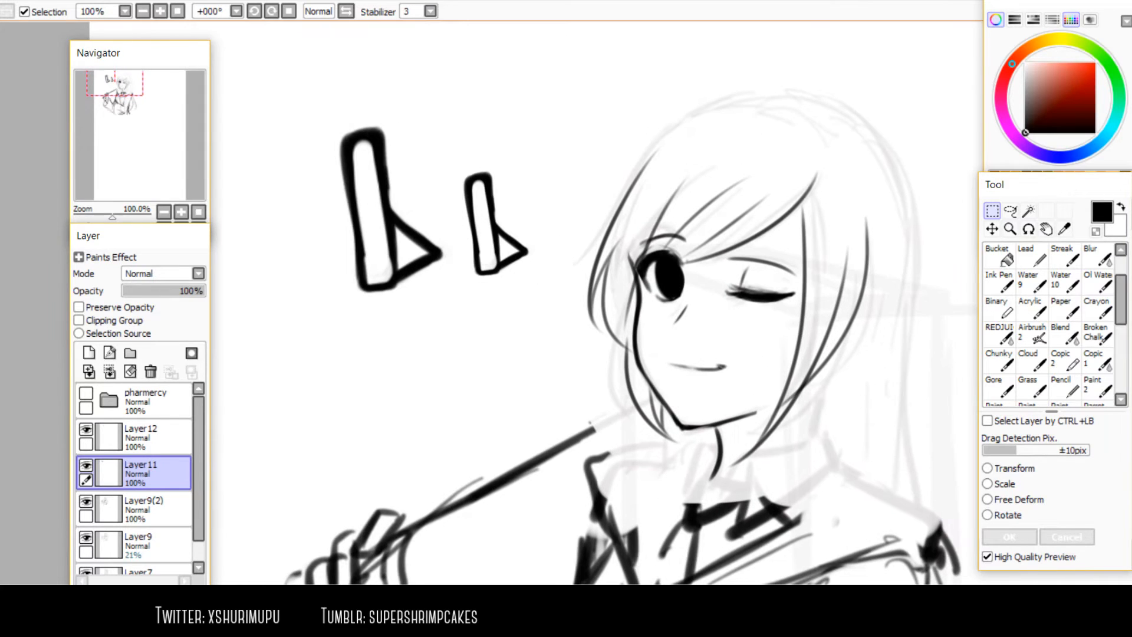
scroll(345, 196, up, 2)
drag(501, 307, 567, 330)
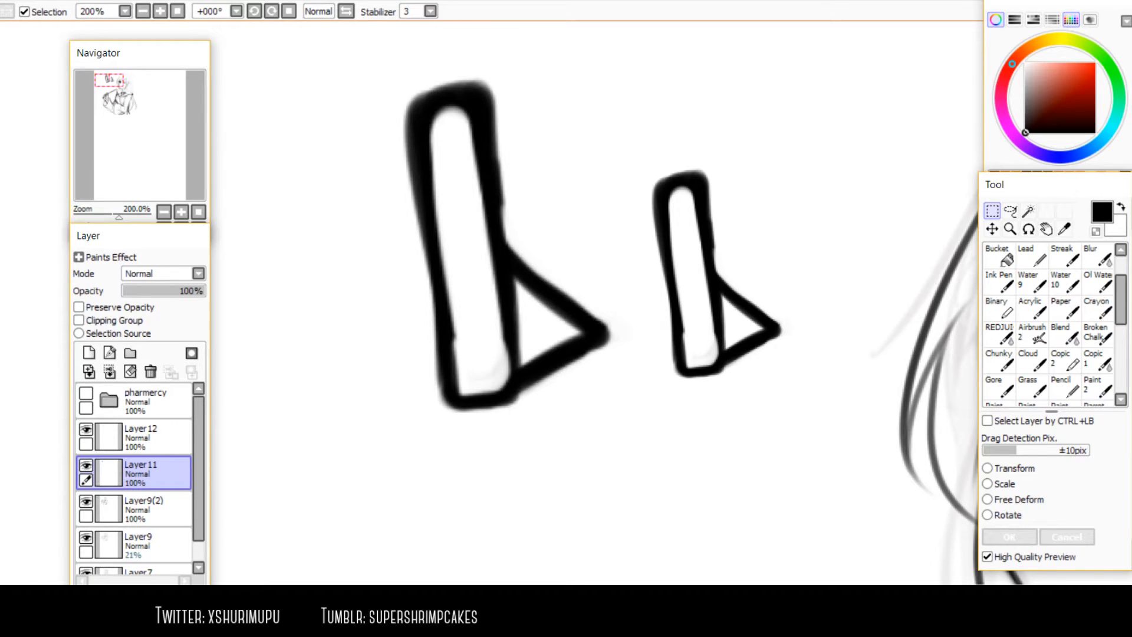
scroll(470, 59, up, 3)
drag(547, 95, 233, 265)
key(ctrl+d)
scroll(513, 56, down, 4)
drag(590, 265, 494, 310)
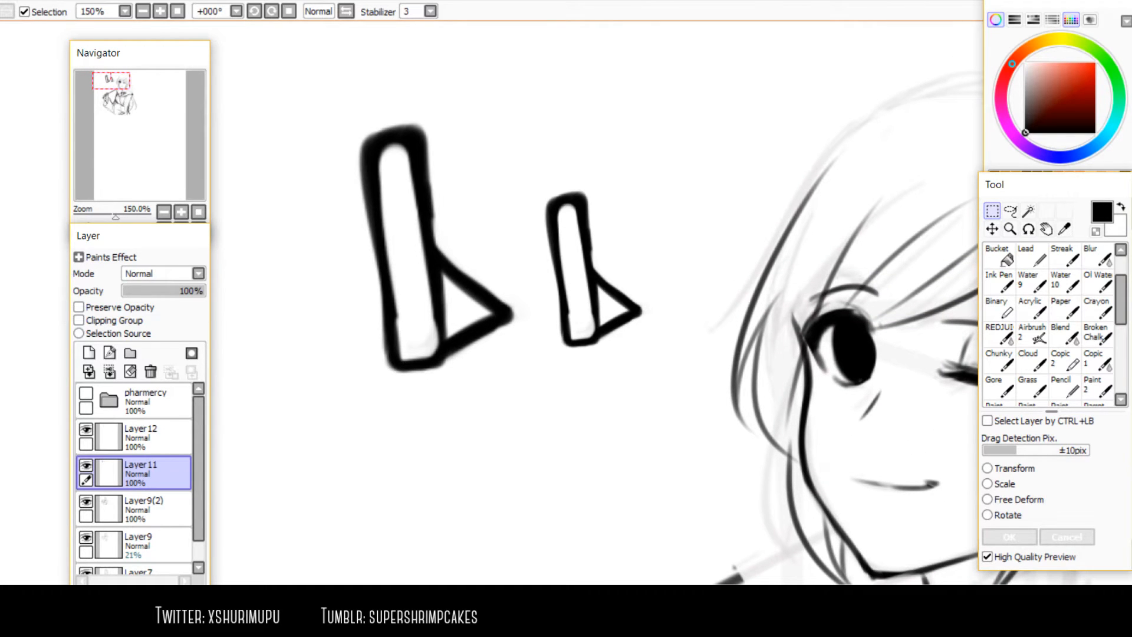
Try deleting Layer12 and Layer11 in turn, undoing each deletion, and make Layer11 active again
click(155, 437)
click(151, 372)
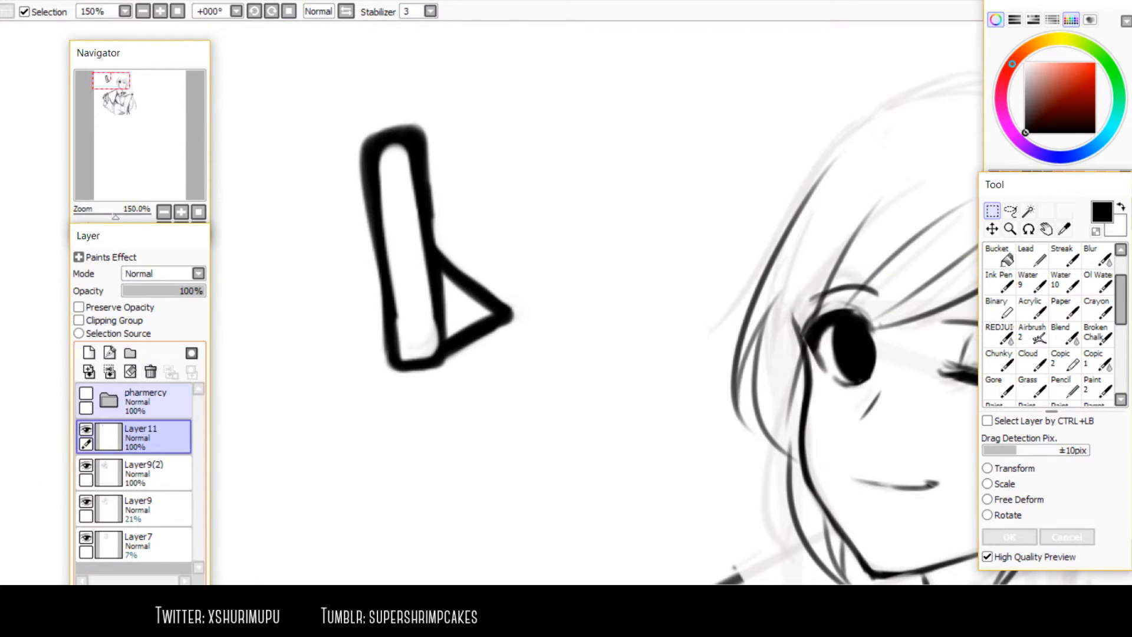
key(ctrl+z)
click(154, 472)
click(150, 371)
key(ctrl+z)
drag(336, 115, 432, 167)
key(ctrl+d)
click(154, 472)
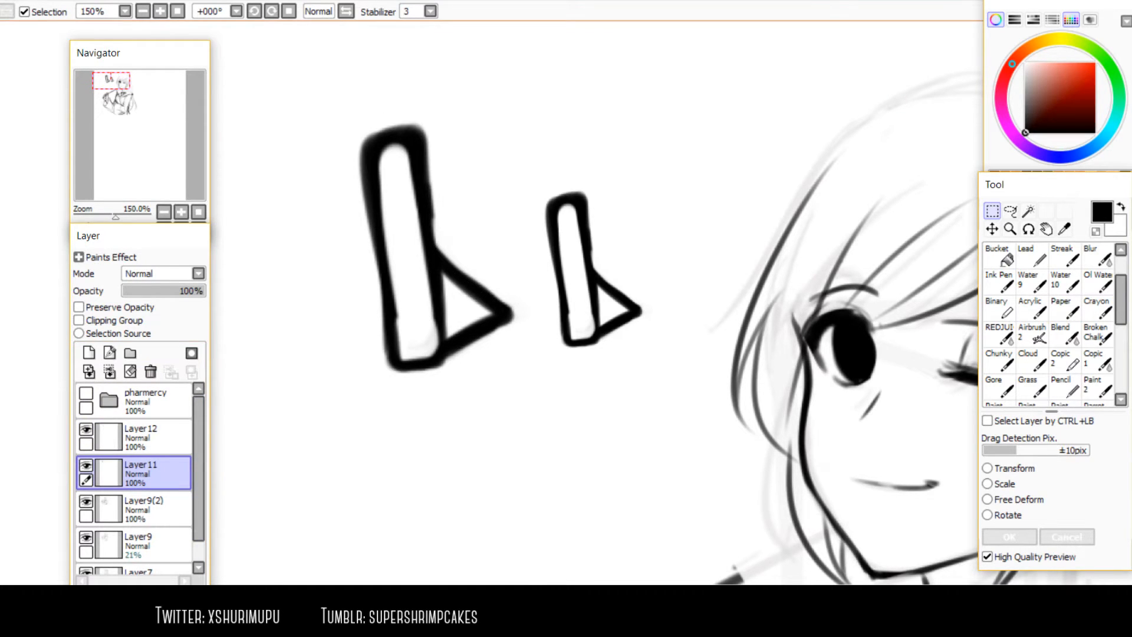
Shrink the larger bar and wedge shape on Layer11 with Transform and clear the selection
key(ctrl+t)
drag(392, 133, 385, 138)
key(ctrl+d)
Lasso the copied bar and wedge shape, shrink it on Layer12 with Transform, and clear the selection
click(1010, 211)
mouse_move(534, 148)
mouse_down()
mouse_move(524, 172)
mouse_move(534, 147)
mouse_up()
ctrl+click(155, 508)
ctrl+click(155, 508)
ctrl+click(154, 437)
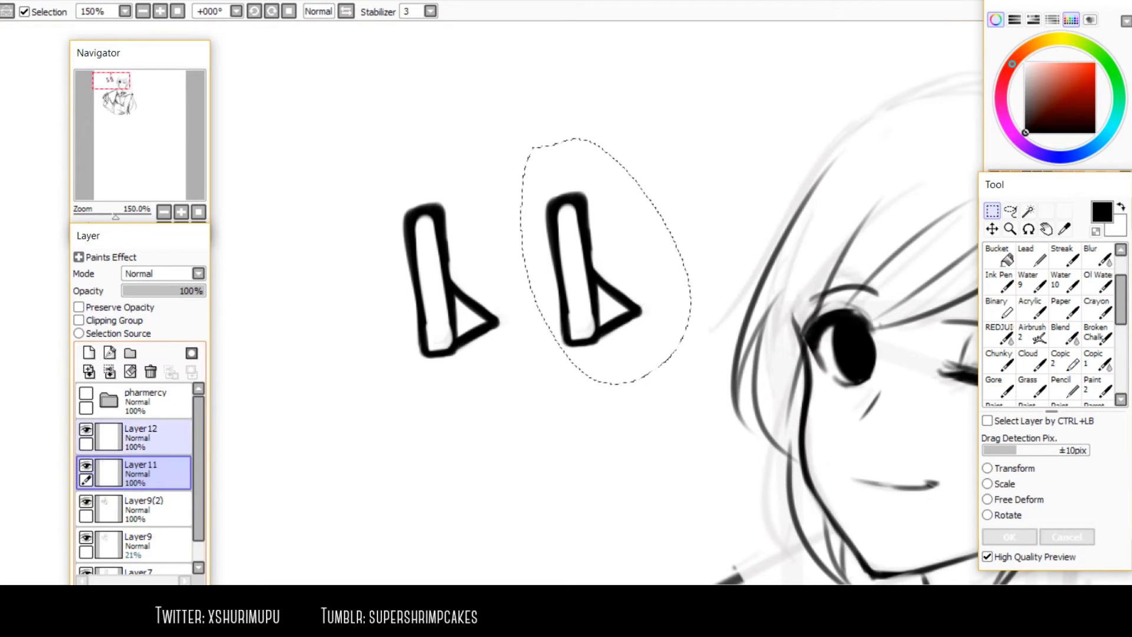
click(154, 436)
key(ctrl+t)
drag(653, 189, 613, 246)
key(Return)
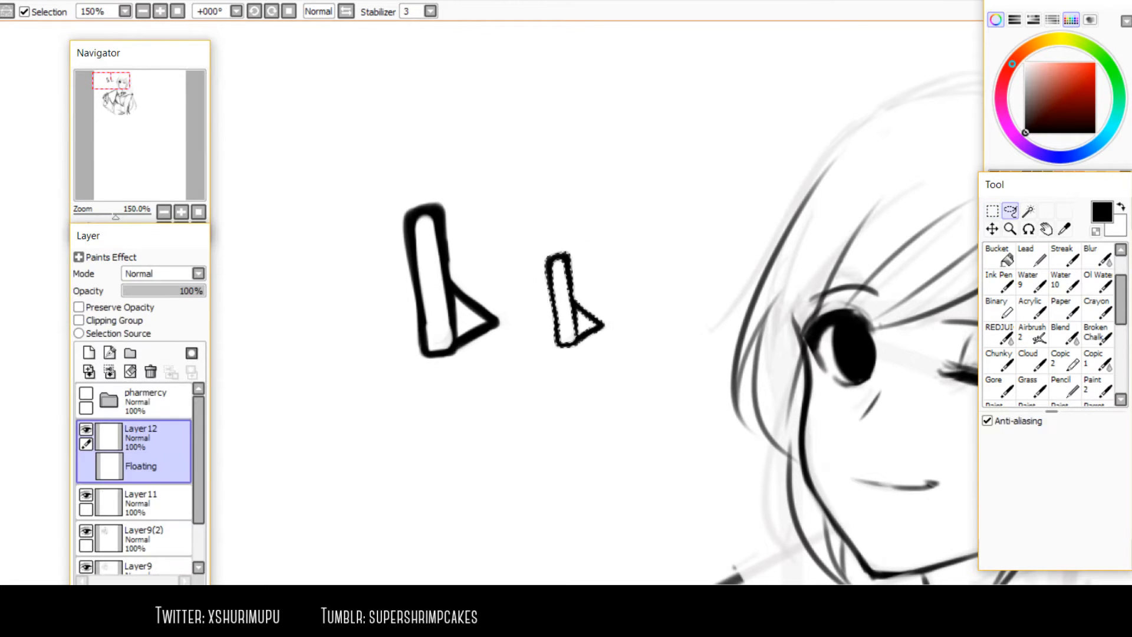
scroll(537, 294, up, 3)
key(ctrl+d)
Compare the line quality of the two reduced shapes at magnifications up to 500%
scroll(566, 469, down, 3)
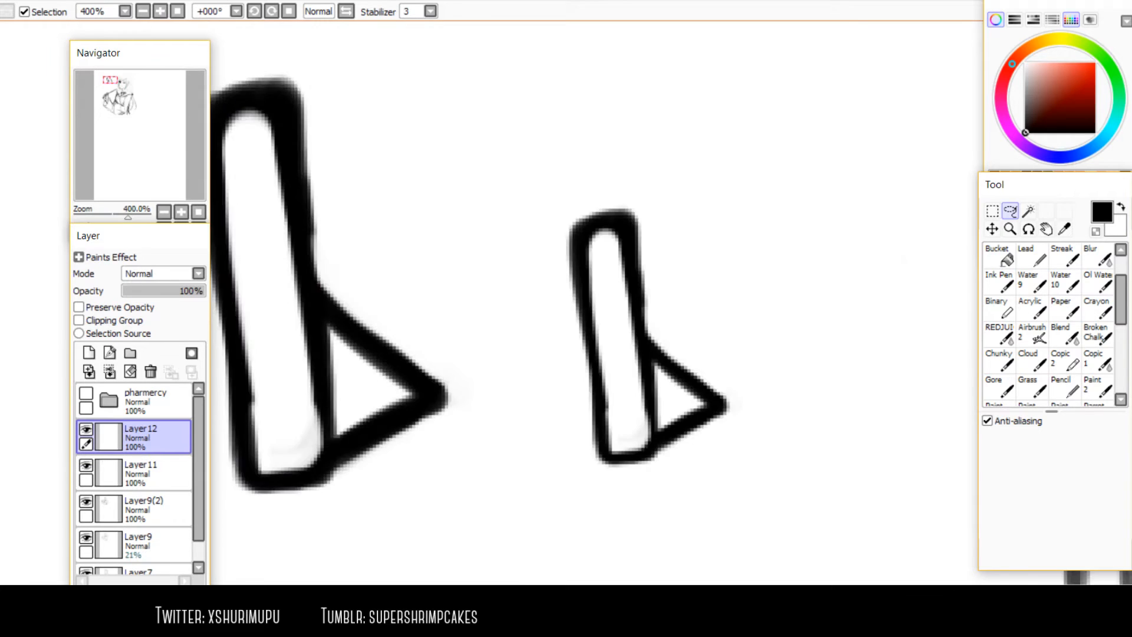
scroll(599, 402, up, 5)
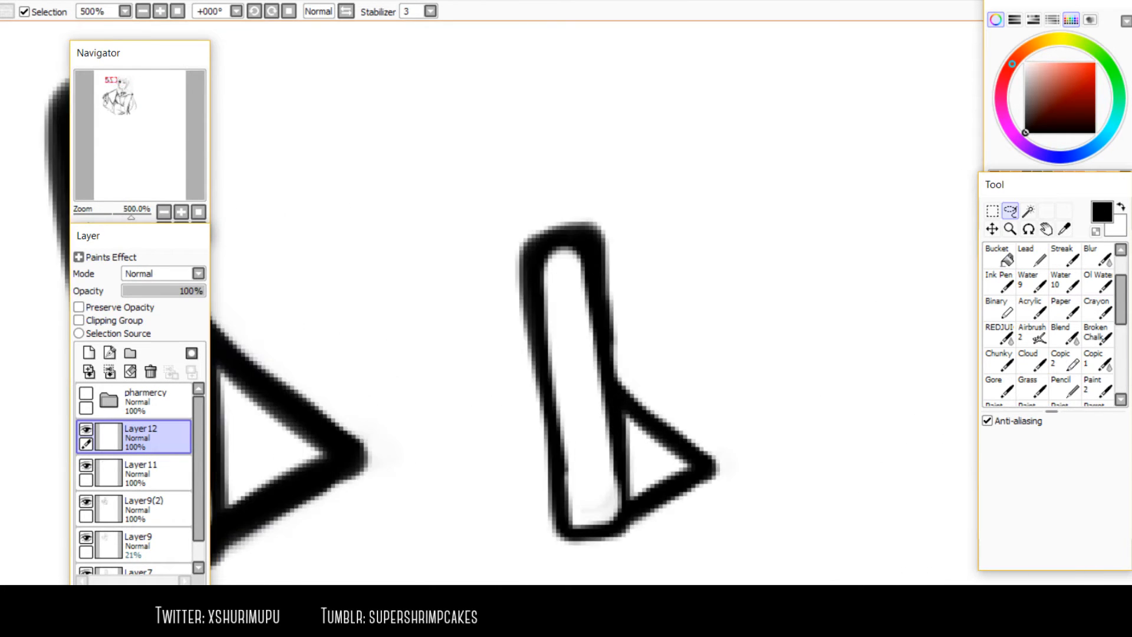
scroll(579, 271, down, 4)
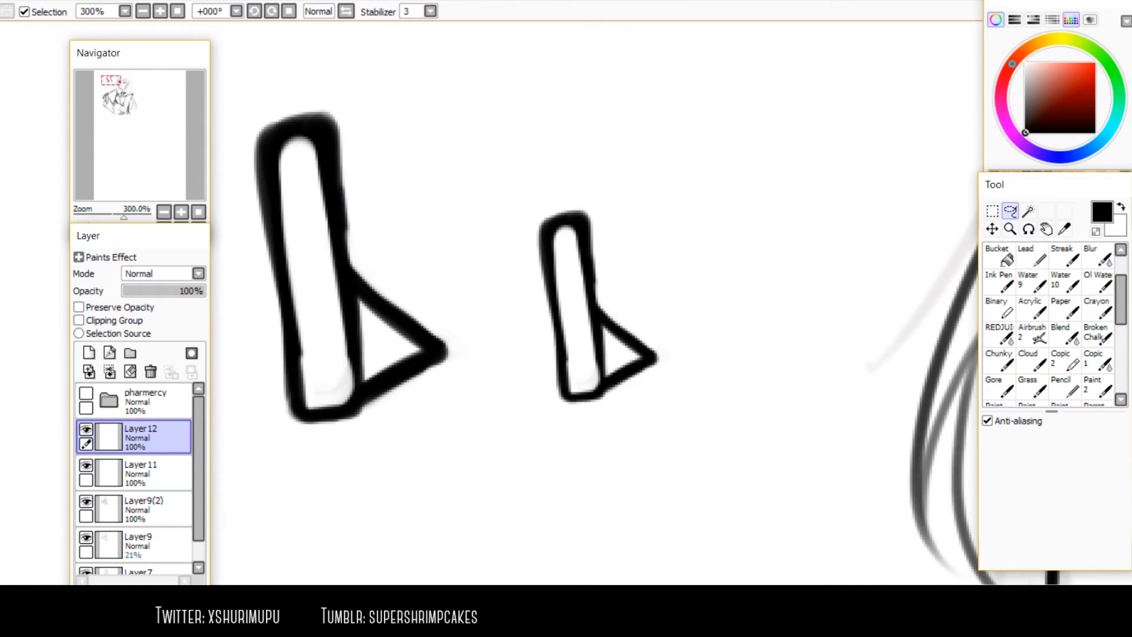
scroll(546, 324, down, 1)
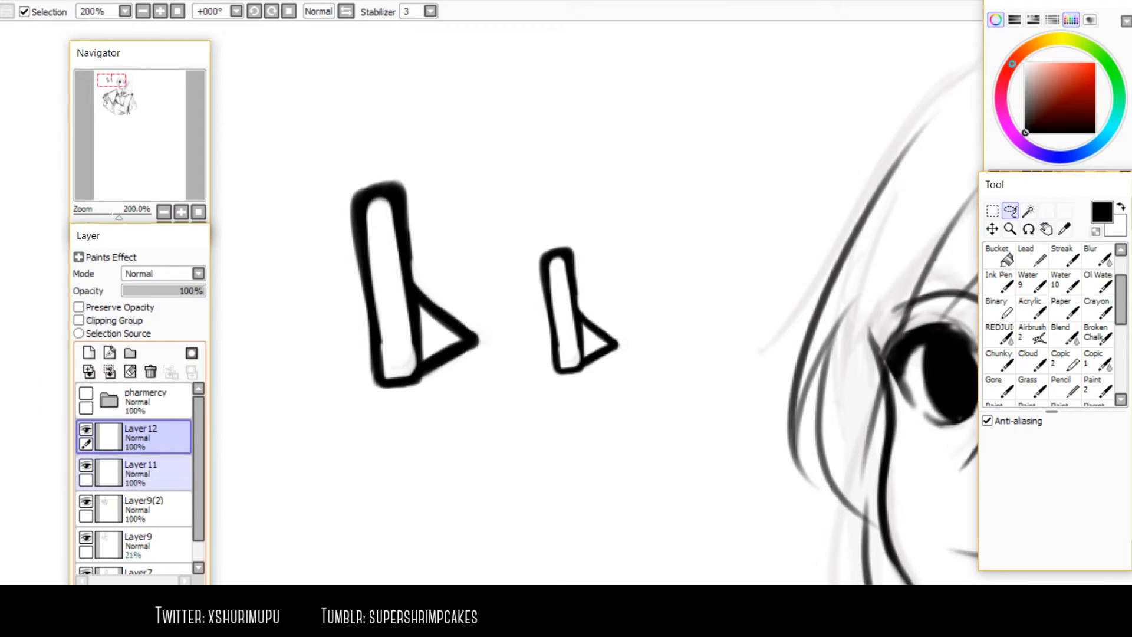
key(ctrl+t)
key(Escape)
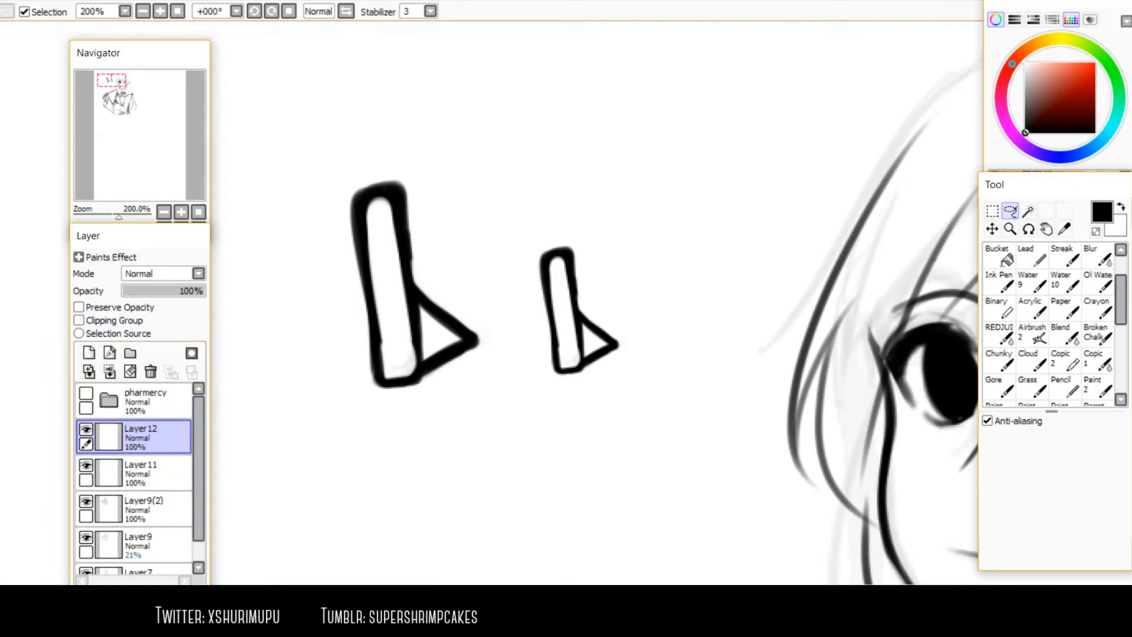
Delete Layer12 and Layer11 with the two demonstration shapes
click(150, 372)
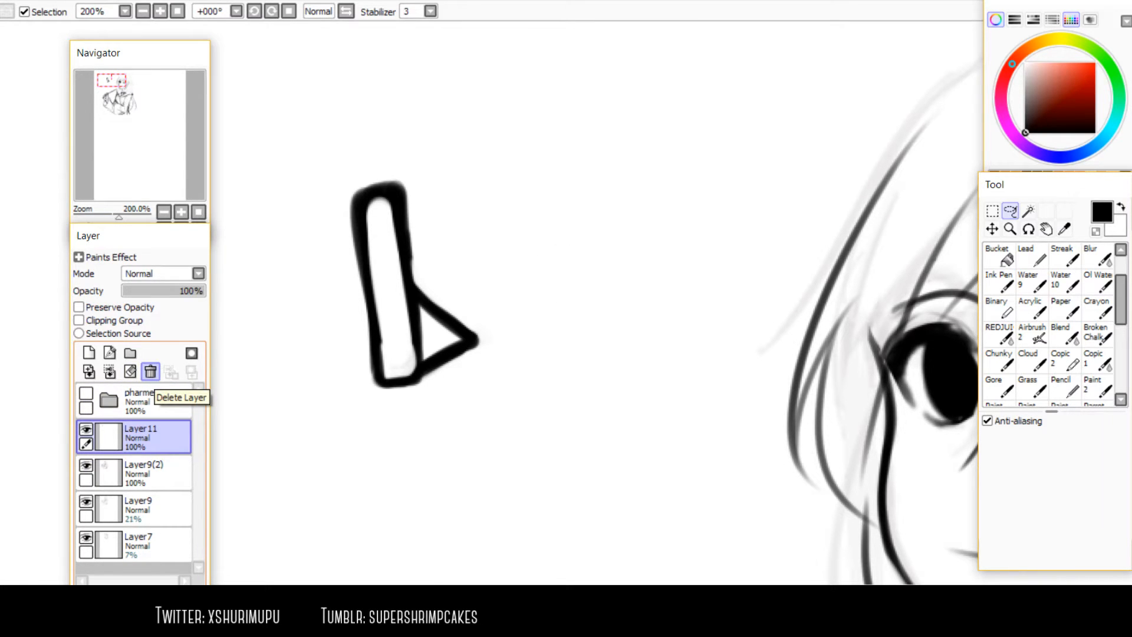
click(151, 372)
scroll(589, 295, down, 3)
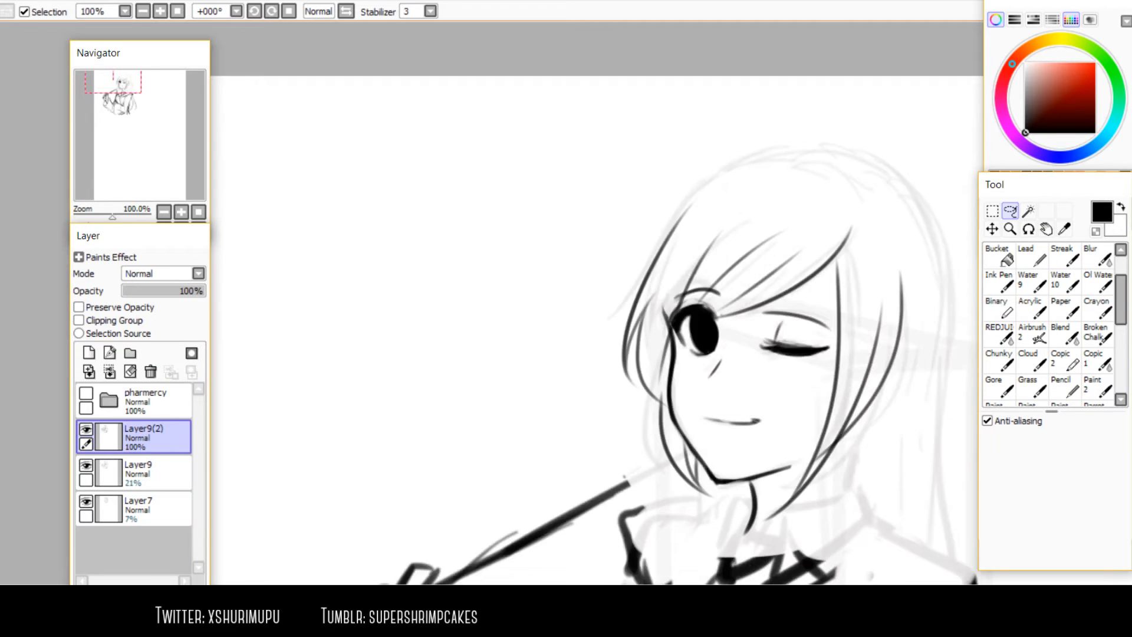
scroll(675, 275, up, 4)
scroll(590, 227, down, 4)
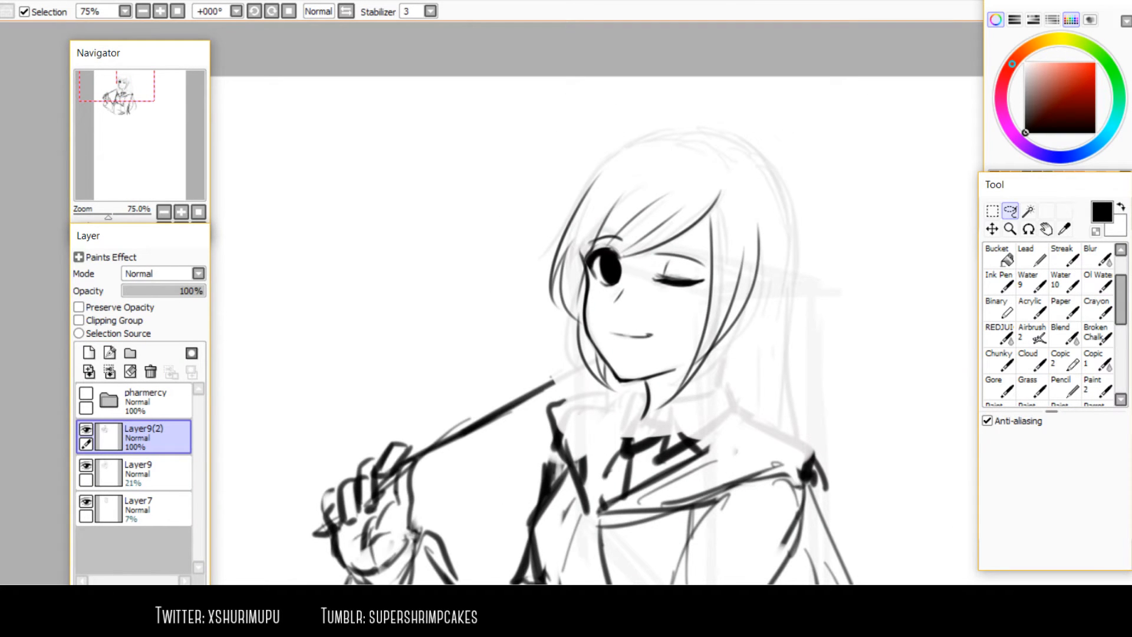
Check the sketch mirrored and touch up the closed eye on Layer9(2) with the size 8 Pen, switching between black and transparent color
key(h)
key(h)
key(n)
key(h)
key(h)
scroll(701, 309, up, 3)
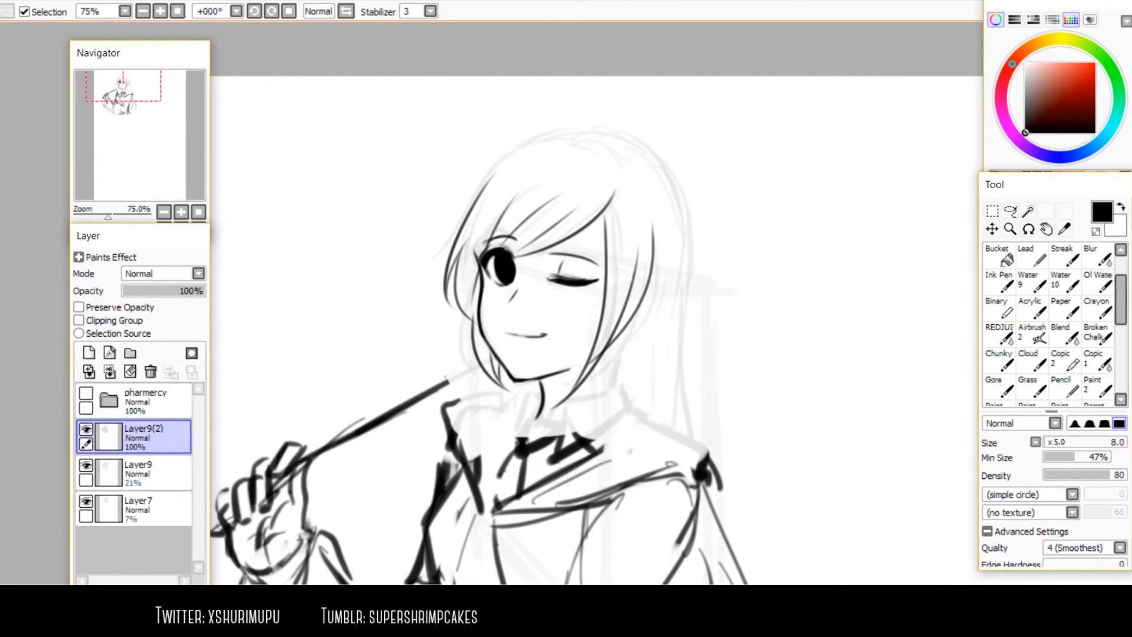
key(minus)
mouse_move(543, 262)
mouse_down()
mouse_move(539, 286)
mouse_move(551, 271)
mouse_move(523, 274)
mouse_move(541, 272)
mouse_move(543, 260)
mouse_move(512, 274)
mouse_move(544, 260)
mouse_move(627, 260)
mouse_move(563, 259)
mouse_move(618, 265)
mouse_up()
key(minus)
key(minus)
key(minus)
key(minus)
mouse_move(567, 231)
mouse_down()
mouse_move(559, 266)
mouse_move(562, 225)
mouse_up()
key(minus)
key(minus)
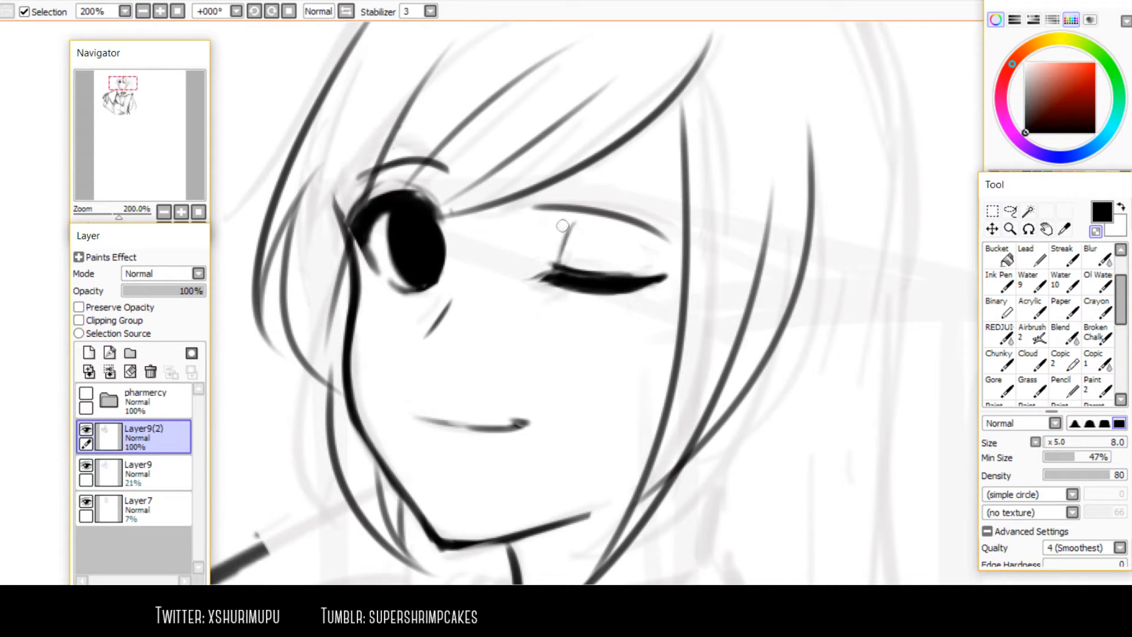
Inspect the Paint brush's custom tool properties and its settings in the enlarged options area, and return to the Pen
click(1065, 403)
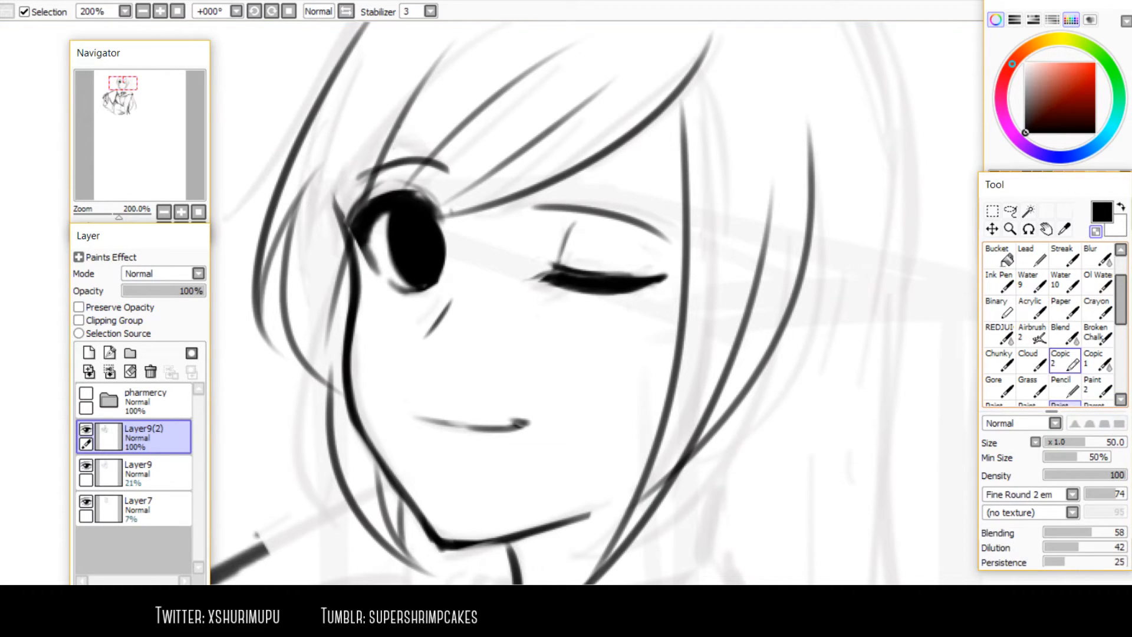
double_click(1064, 404)
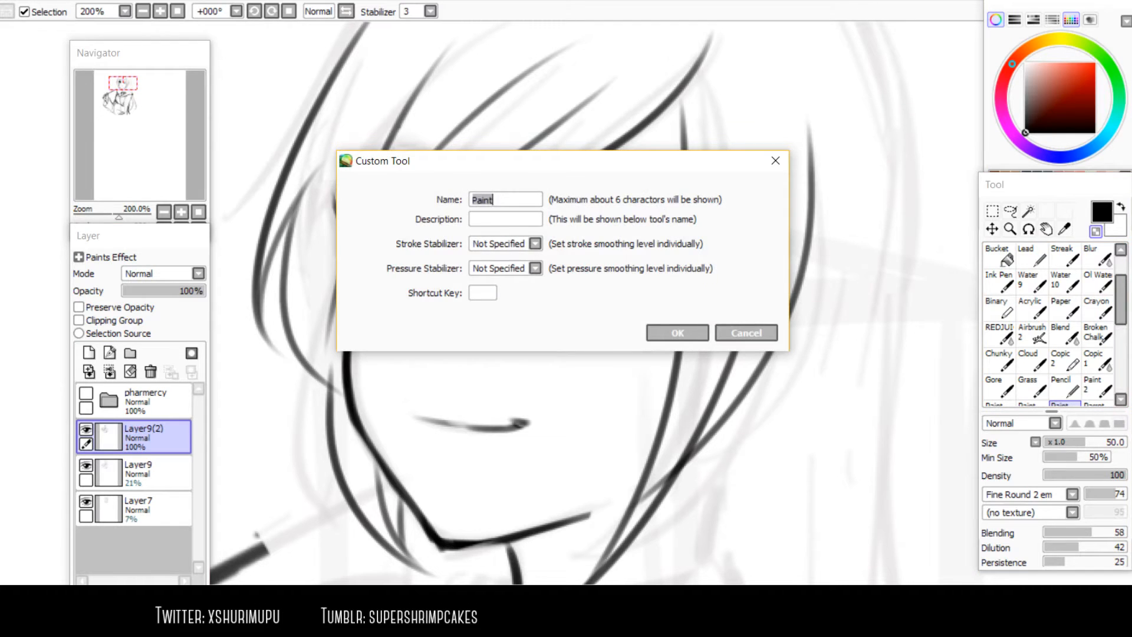
click(746, 333)
drag(1051, 412, 1052, 348)
mouse_move(1121, 273)
mouse_down()
mouse_move(1120, 264)
mouse_move(1120, 307)
mouse_move(1121, 296)
mouse_up()
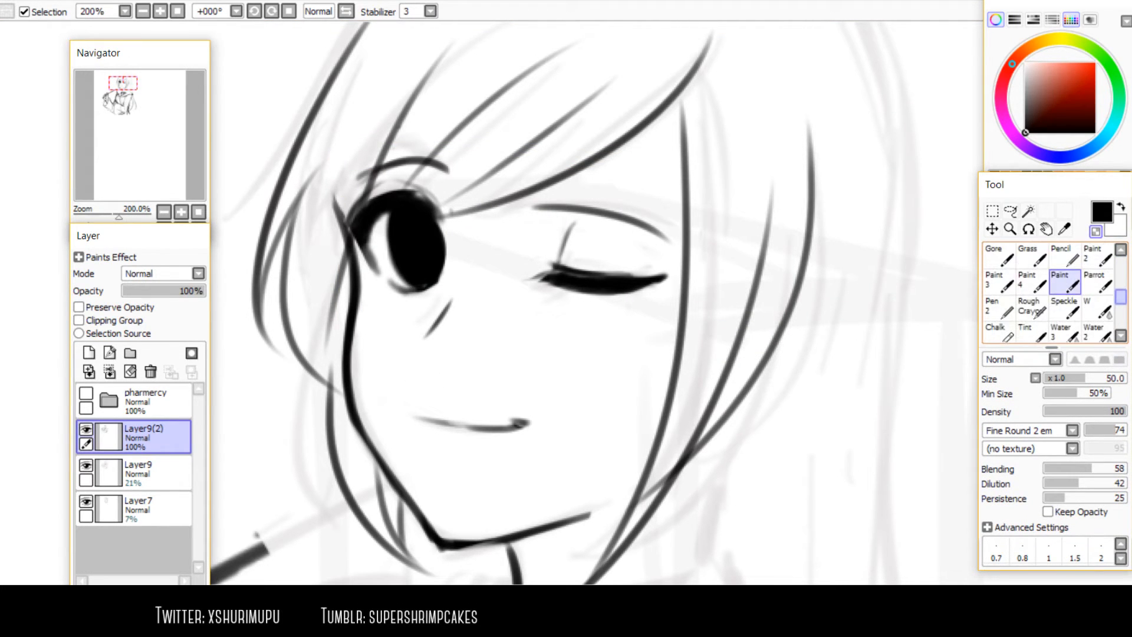
key(n)
drag(1121, 297, 1121, 263)
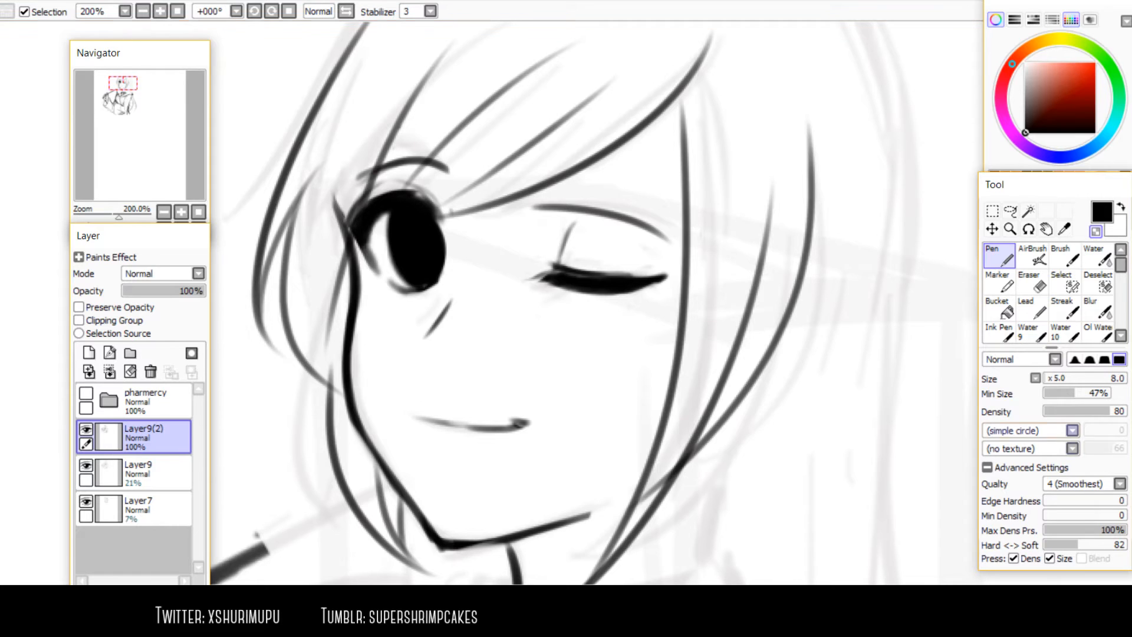
Draw two curved Pen test strokes outside the hair, the first at density 50 and the second at density 80
key(h)
key(h)
key(5)
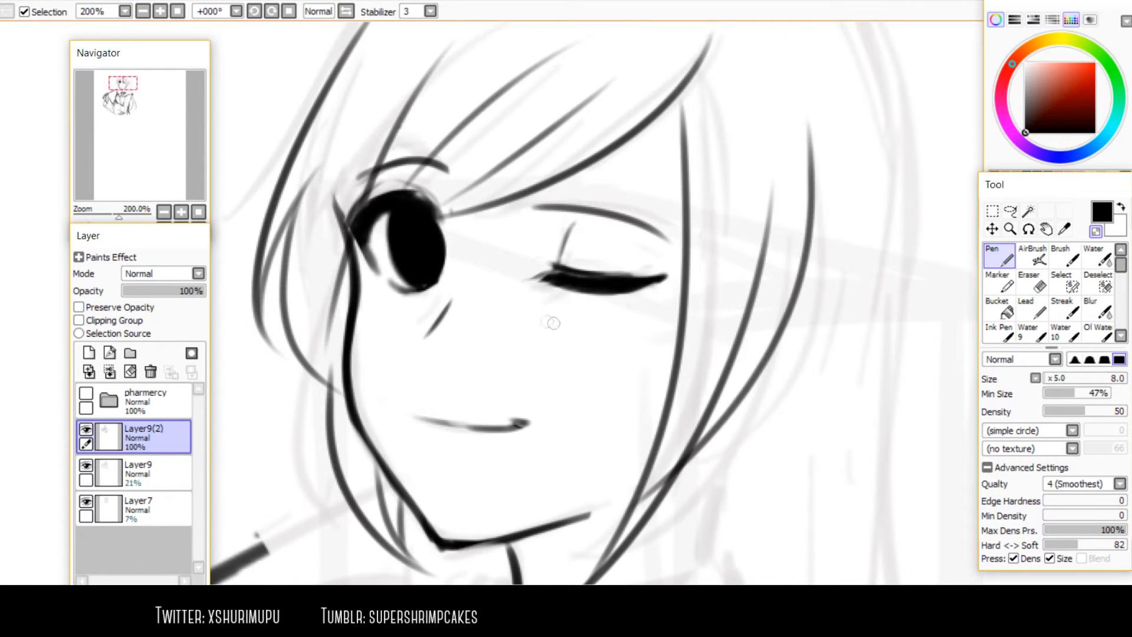
drag(774, 414, 532, 356)
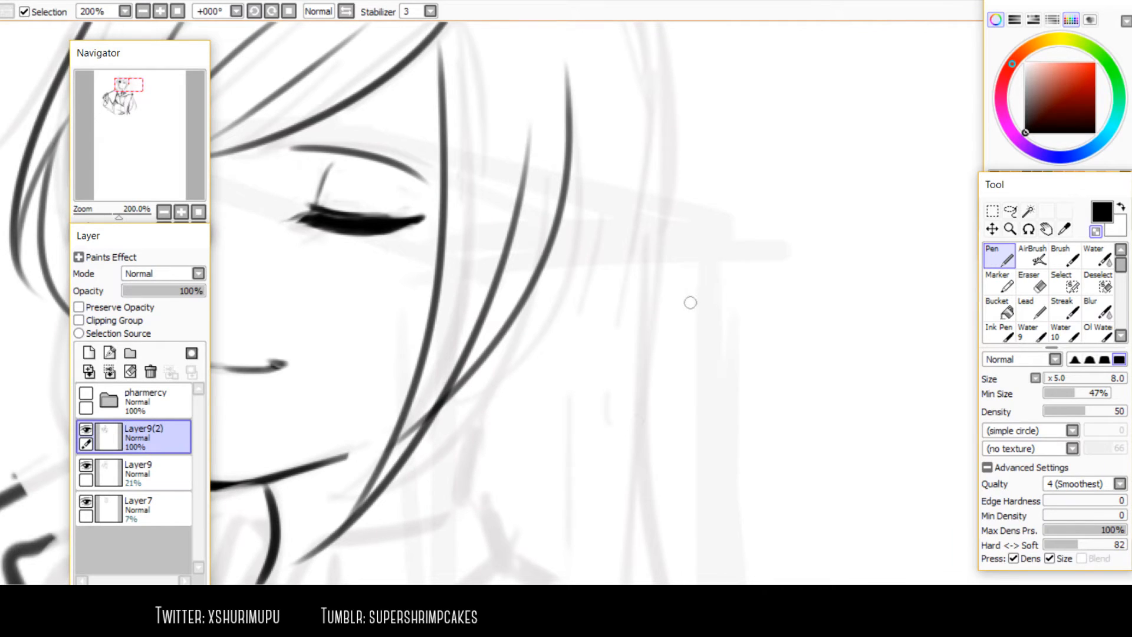
drag(696, 210, 627, 437)
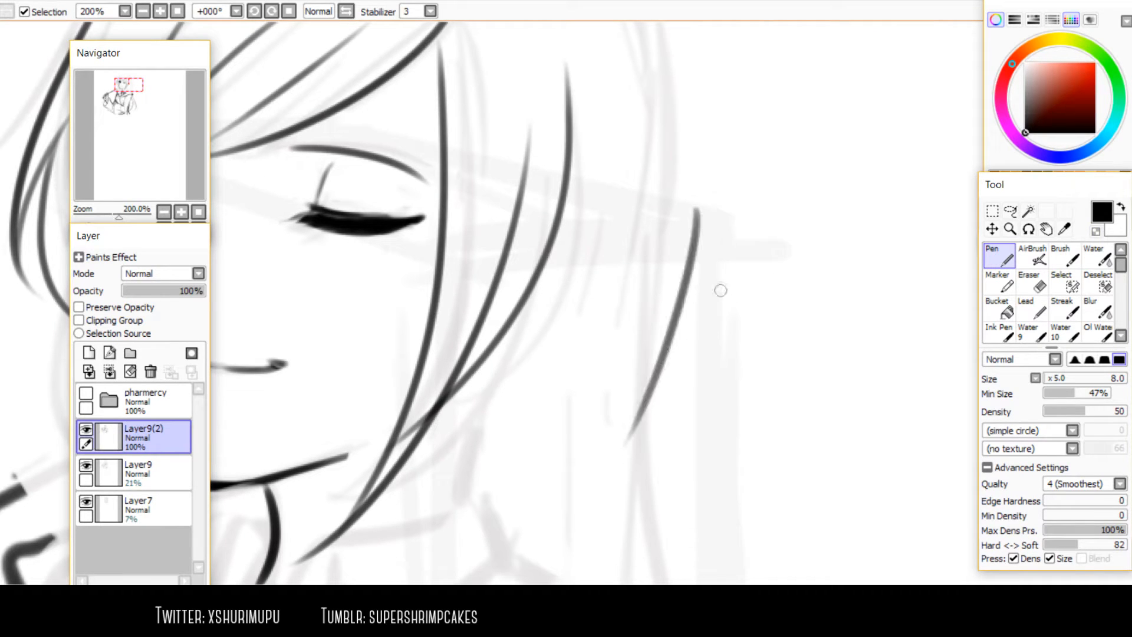
key(7)
key(8)
drag(753, 186, 695, 461)
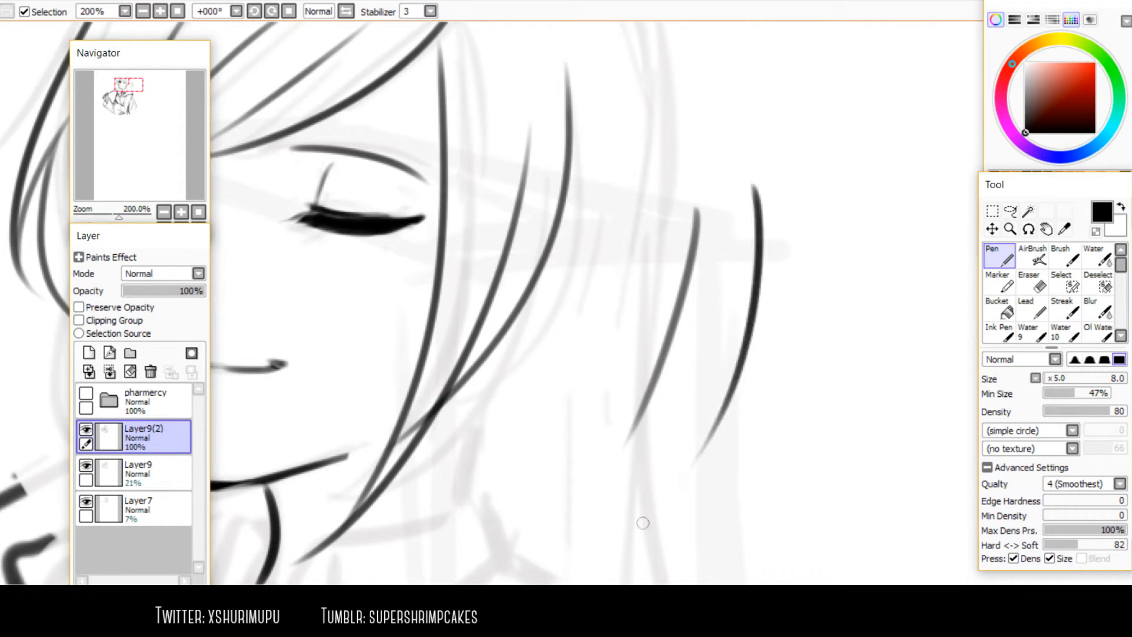
Erase both curved test strokes with the Eraser at size 70 and switch back to the Pen
key(e)
drag(736, 245, 672, 406)
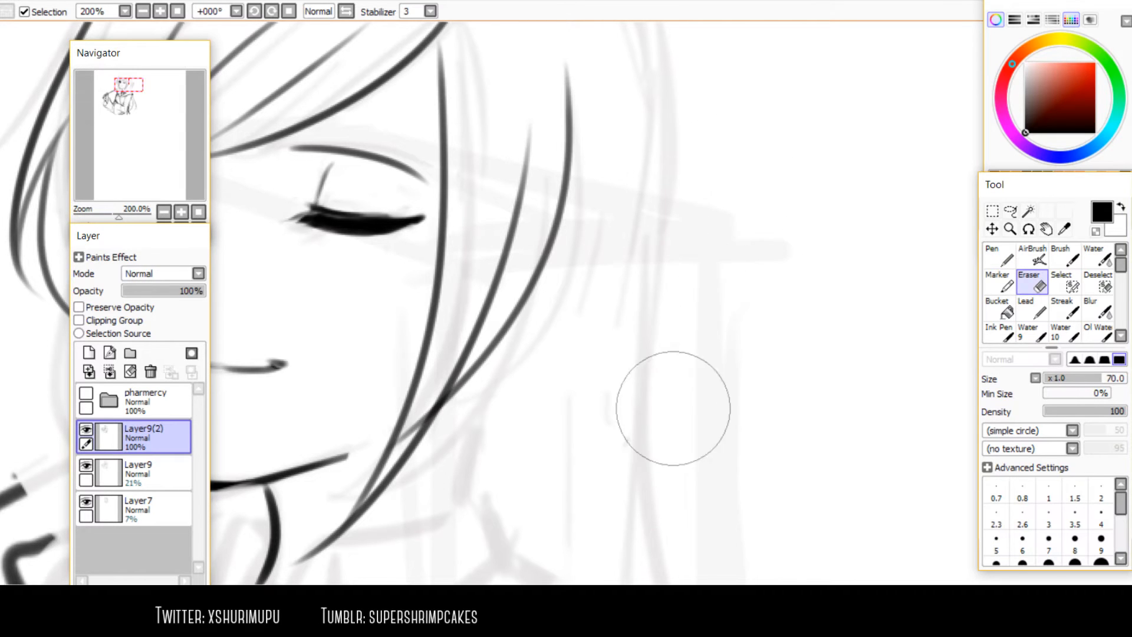
drag(750, 401, 957, 353)
drag(702, 252, 750, 364)
key(n)
key(h)
key(h)
drag(544, 316, 555, 283)
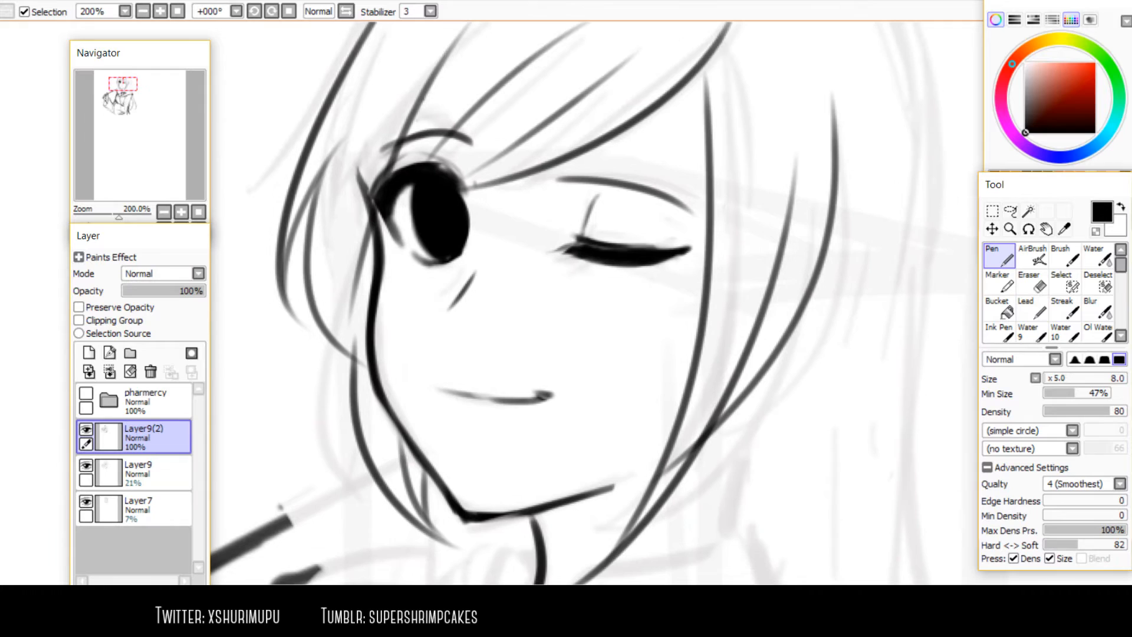
Rework the smiling mouth on Layer9(2) with the Pen at size 6, undoing unsuitable strokes and redrawing the line
key(Home)
scroll(463, 105, down, 2)
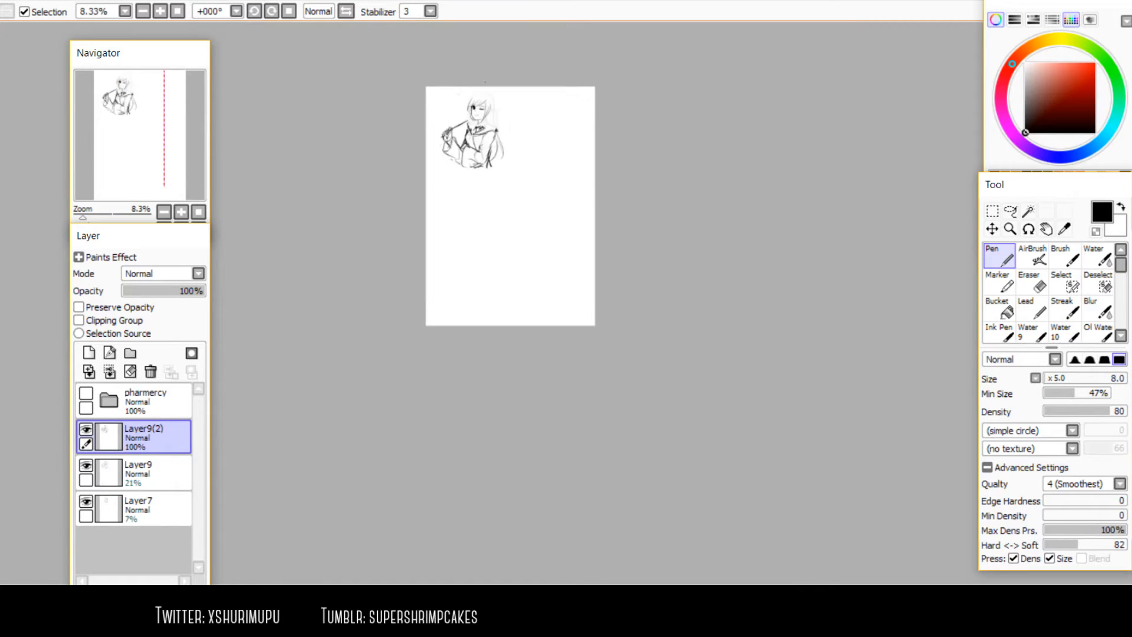
scroll(475, 109, up, 9)
scroll(478, 245, up, 1)
key(minus)
mouse_move(465, 243)
mouse_down()
mouse_move(428, 243)
mouse_move(524, 243)
mouse_up()
key(minus)
mouse_move(447, 249)
mouse_down()
mouse_move(437, 247)
mouse_move(526, 252)
mouse_up()
key(ctrl+z)
key(ctrl+z)
key(ctrl+z)
drag(440, 248, 538, 247)
key(h)
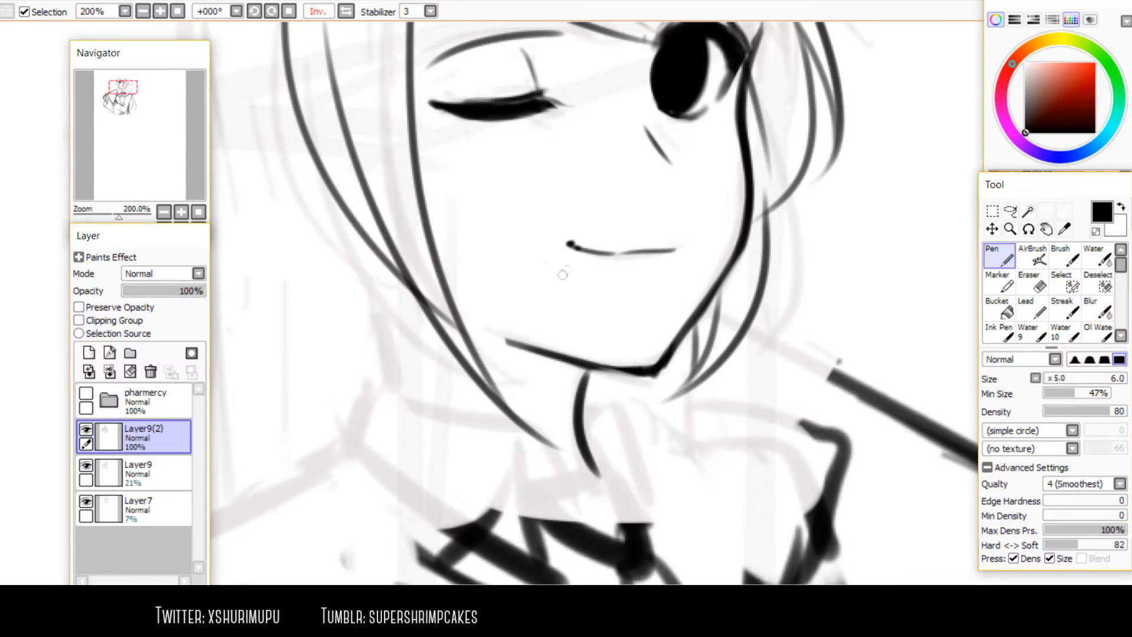
Try to redraw the thin hair strand beside the open-eye side of the face and undo the strokes
scroll(561, 276, down, 3)
scroll(497, 136, up, 1)
scroll(497, 136, up, 1)
key(h)
drag(528, 331, 547, 372)
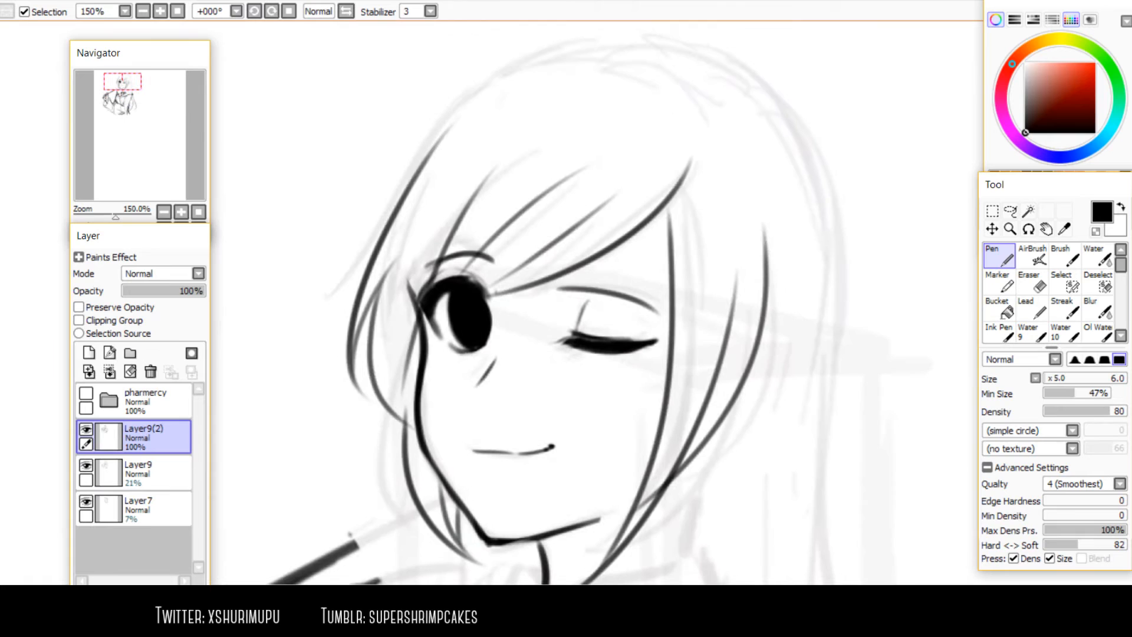
scroll(505, 303, up, 2)
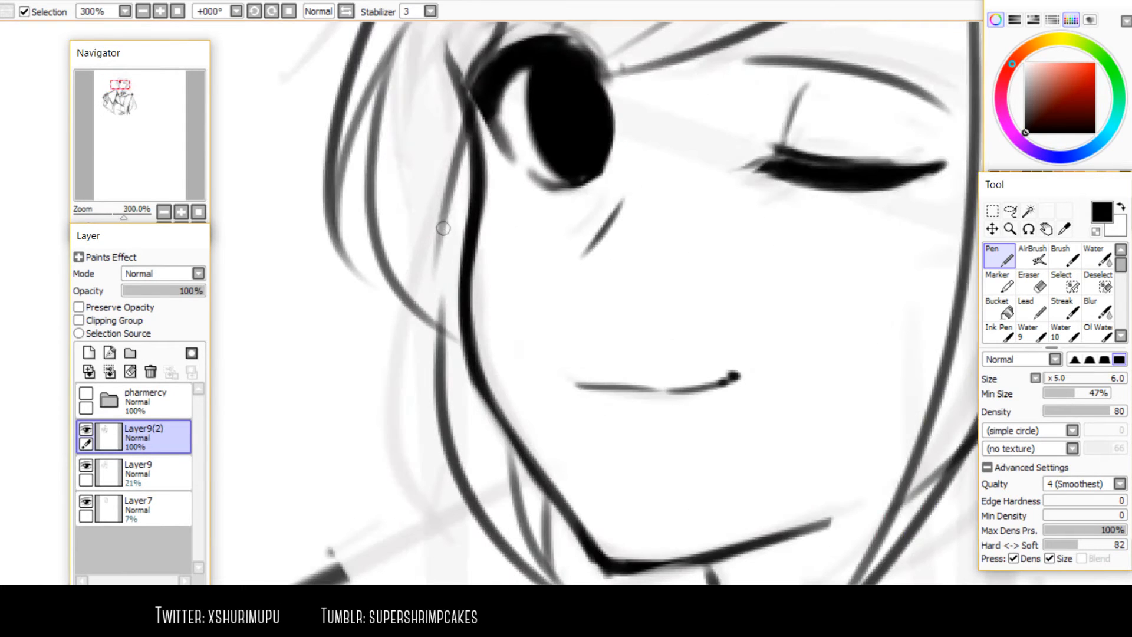
key(ctrl+z)
mouse_move(447, 198)
mouse_down()
mouse_move(442, 328)
mouse_move(451, 340)
mouse_up()
key(ctrl+z)
key(ctrl+z)
key(ctrl+z)
scroll(445, 285, down, 4)
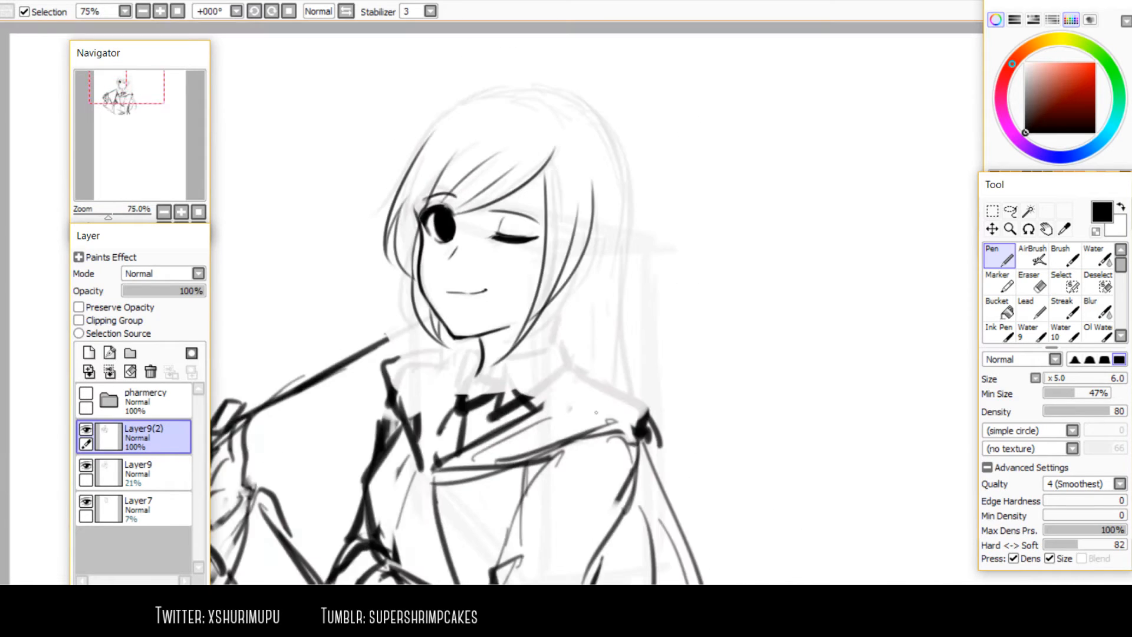
Draw the long outer hair line from the crown to the shoulder in mirrored view with the Pen at size 8
key(h)
drag(479, 181, 436, 208)
scroll(436, 208, down, 1)
scroll(451, 188, up, 2)
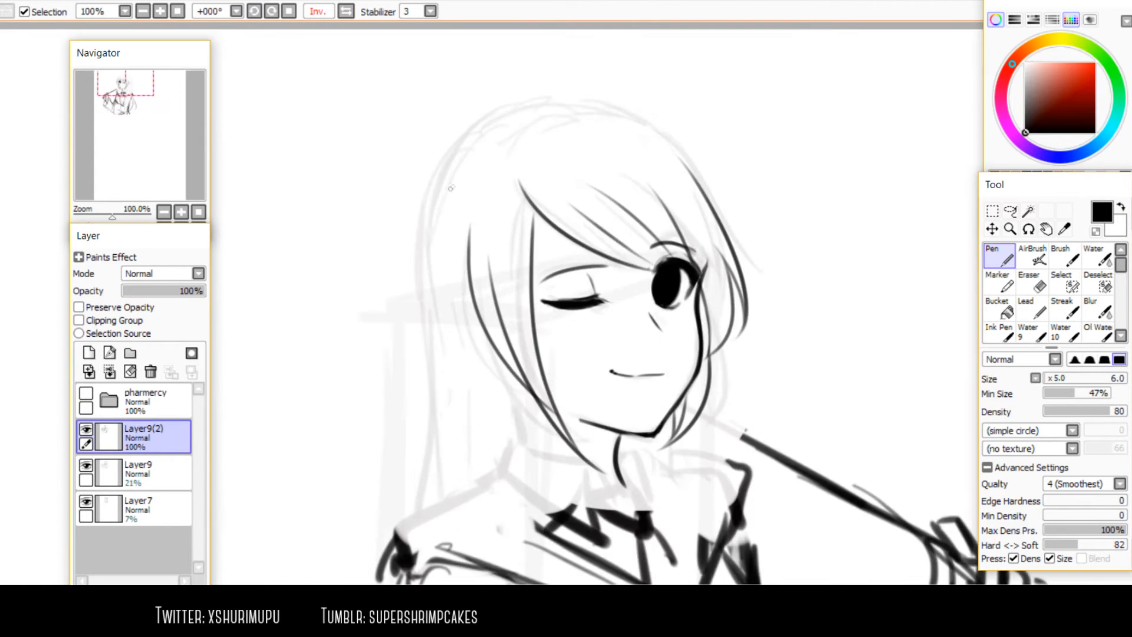
drag(469, 299, 455, 250)
key(bracketright)
key(bracketright)
drag(432, 112, 434, 354)
key(ctrl+z)
mouse_move(444, 94)
mouse_down()
mouse_move(405, 224)
mouse_move(443, 439)
mouse_move(405, 204)
mouse_move(437, 403)
mouse_move(414, 492)
mouse_up()
key(ctrl+z)
key(ctrl+z)
key(h)
drag(558, 435, 546, 360)
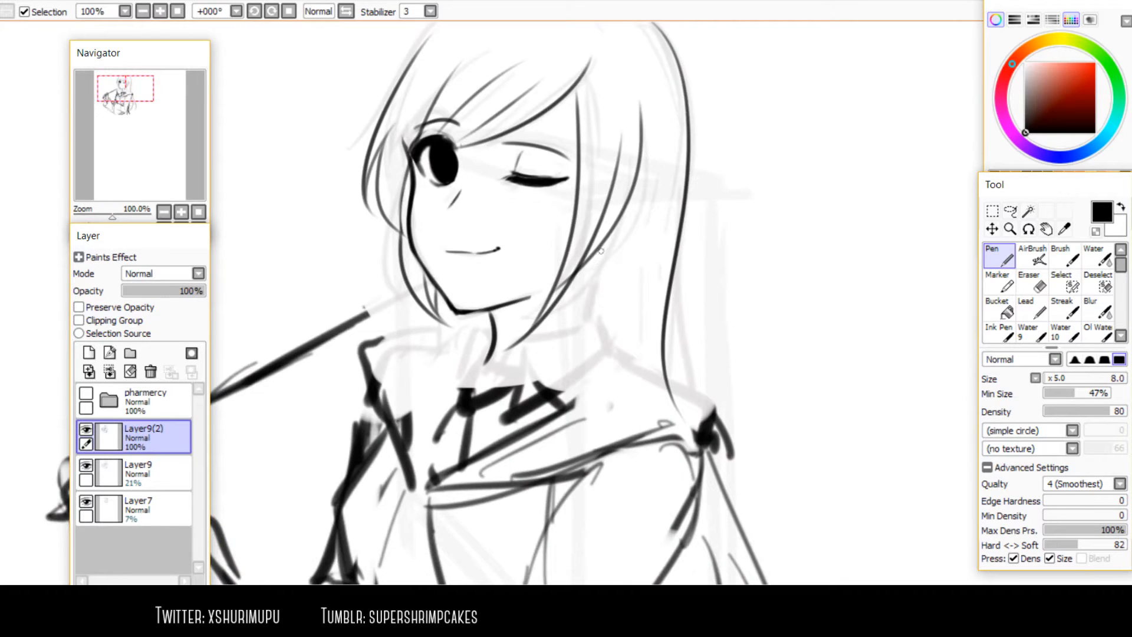
Try several outer ear curves beside the closed-eye side hair with the Pen at size 8, undoing the unsuitable strokes
scroll(625, 200, up, 1)
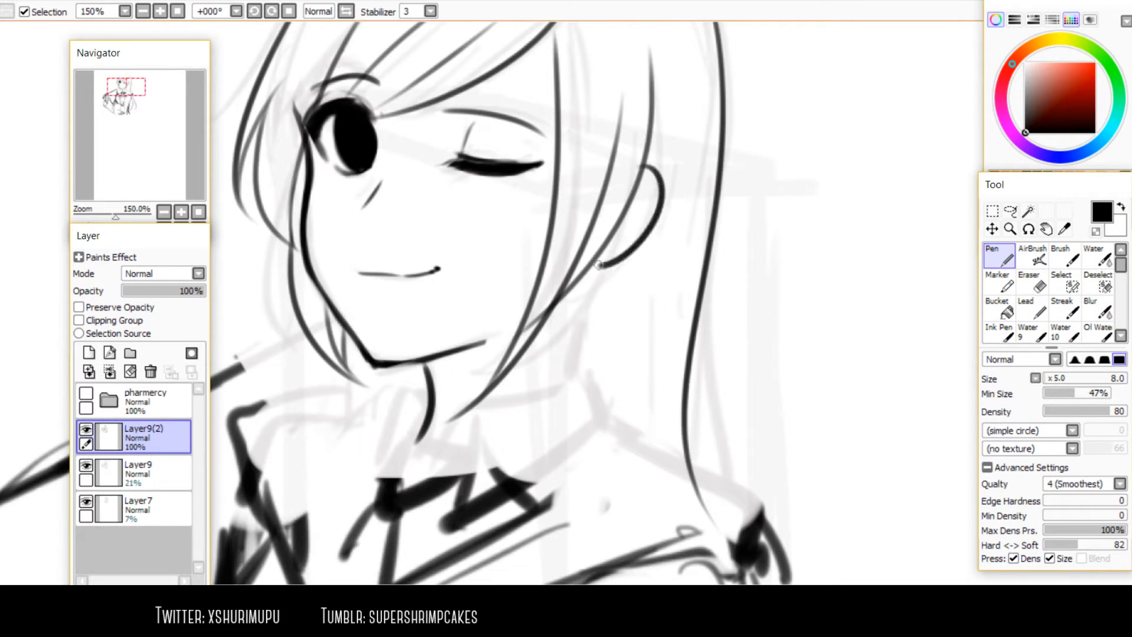
drag(638, 178, 595, 288)
key(ctrl+z)
drag(634, 176, 582, 272)
key(ctrl+z)
drag(637, 173, 593, 269)
key(h)
key(ctrl+z)
drag(481, 189, 514, 266)
key(ctrl+z)
mouse_move(479, 188)
mouse_down()
mouse_move(514, 272)
mouse_move(457, 215)
mouse_move(514, 259)
mouse_up()
key(ctrl+z)
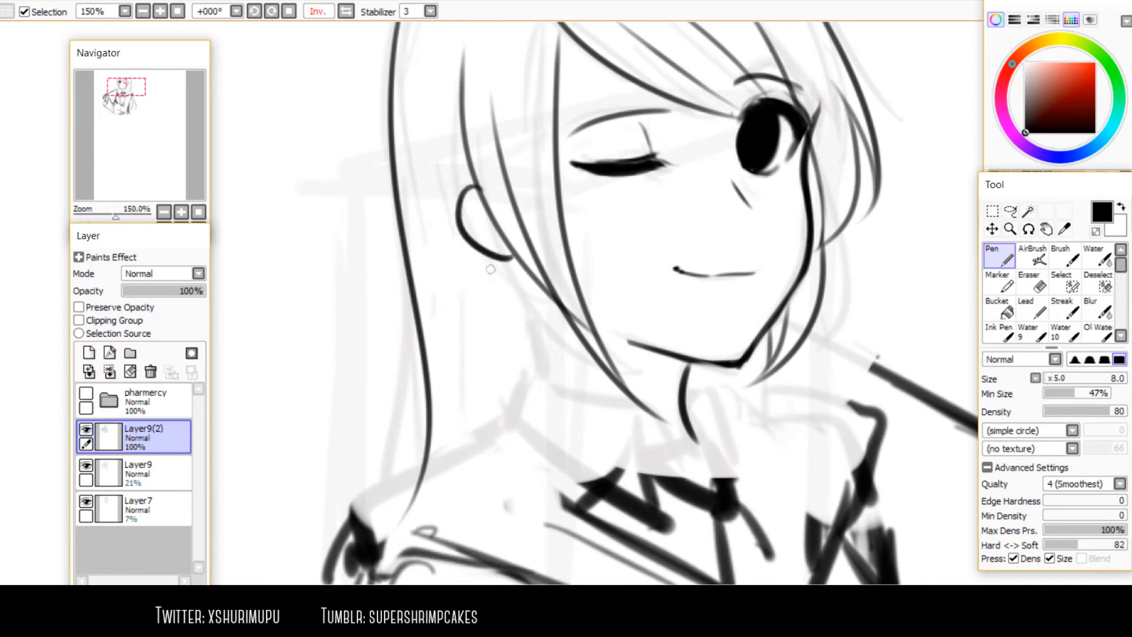
Redraw the outer ear curve in unmirrored view, keeping a slightly longer shape that ends lower on the side hair
key(h)
drag(578, 379, 636, 445)
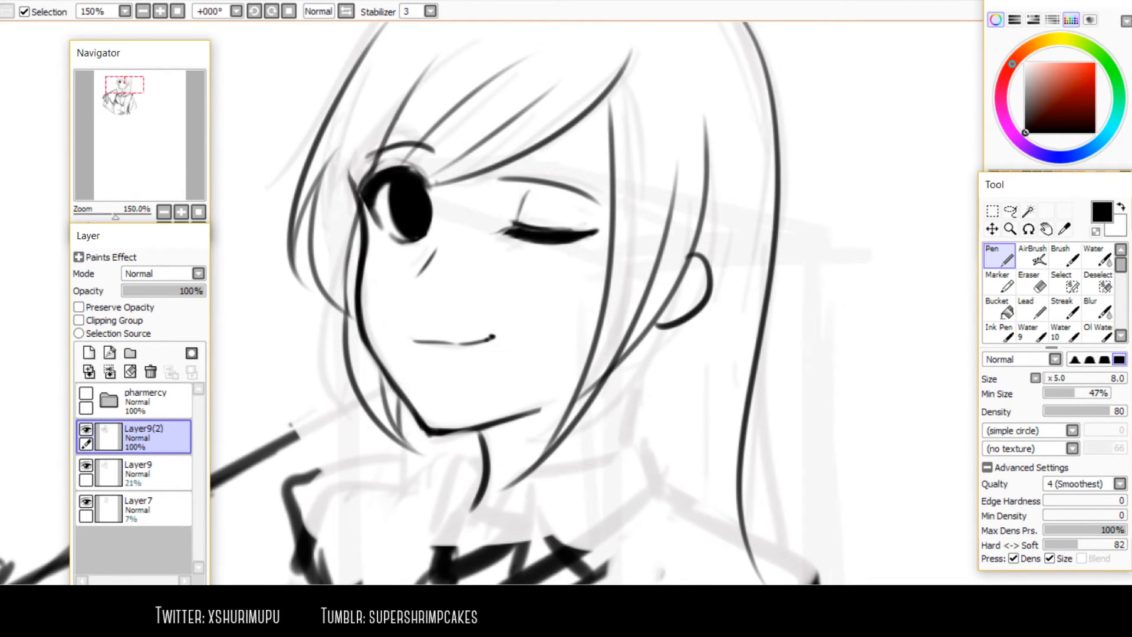
key(ctrl+z)
mouse_move(687, 258)
mouse_down()
mouse_move(653, 337)
mouse_move(715, 281)
mouse_move(649, 342)
mouse_move(716, 298)
mouse_move(648, 337)
mouse_up()
key(ctrl+z)
key(ctrl+z)
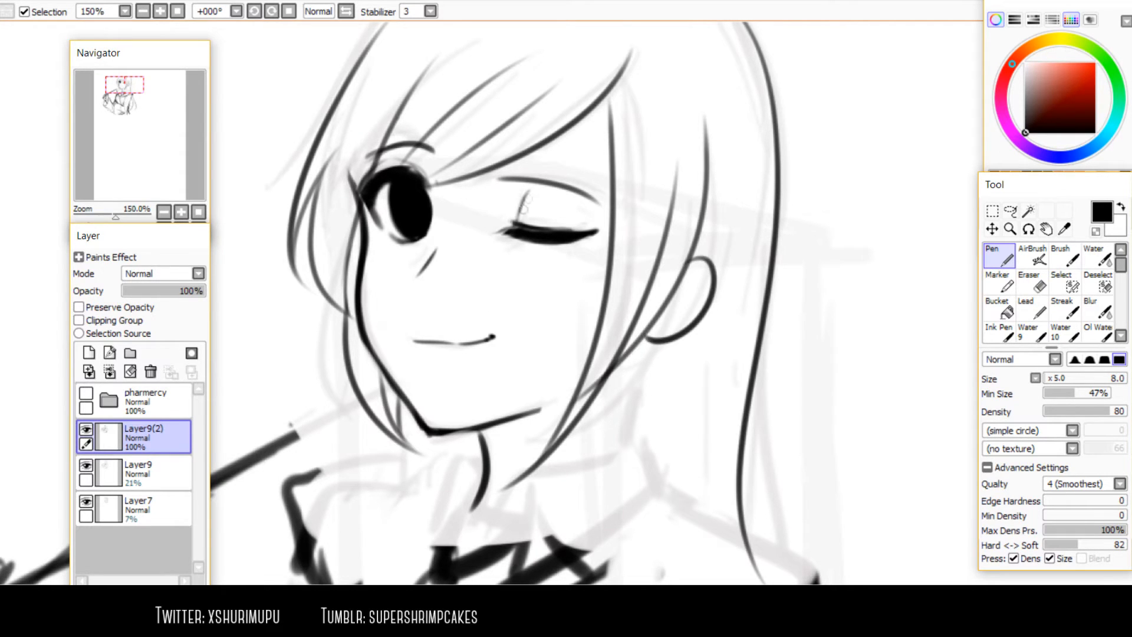
Add a new layer and draw the open-eye lens frame and nose bridge of rectangular glasses with the Pen at size 10
scroll(515, 221, down, 2)
scroll(484, 234, up, 2)
click(89, 353)
drag(343, 361, 376, 437)
key(bracketright)
key(bracketright)
mouse_move(399, 237)
mouse_down()
mouse_move(427, 313)
mouse_move(409, 268)
mouse_move(432, 304)
mouse_move(488, 318)
mouse_up()
key(ctrl+z)
drag(412, 255, 457, 251)
mouse_move(488, 321)
mouse_down()
mouse_move(496, 290)
mouse_move(486, 291)
mouse_move(525, 289)
mouse_up()
Draw the rectangular glasses frame around the closed eye, undoing and redrawing its sides
drag(521, 253, 524, 326)
drag(525, 323, 601, 333)
mouse_move(524, 255)
mouse_down()
mouse_move(607, 255)
mouse_move(605, 325)
mouse_up()
key(ctrl+z)
key(ctrl+z)
key(ctrl+z)
mouse_move(524, 254)
mouse_down()
mouse_move(535, 319)
mouse_move(619, 341)
mouse_up()
key(ctrl+z)
key(ctrl+z)
key(ctrl+z)
mouse_move(530, 256)
mouse_down()
mouse_move(602, 259)
mouse_move(617, 340)
mouse_up()
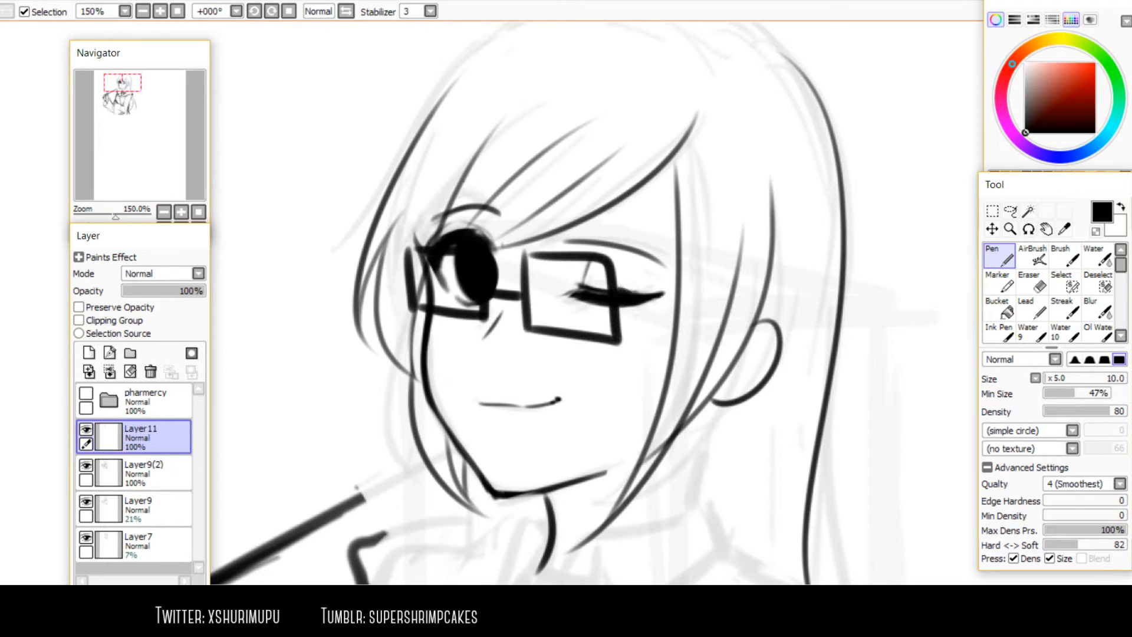
key(ctrl+z)
mouse_move(518, 255)
mouse_down()
mouse_move(618, 274)
mouse_move(617, 341)
mouse_up()
Draw the temple arm of the glasses from the closed-eye lens to the ear, redrawing it in mirrored view
mouse_move(619, 288)
mouse_down()
mouse_move(663, 289)
mouse_move(765, 324)
mouse_up()
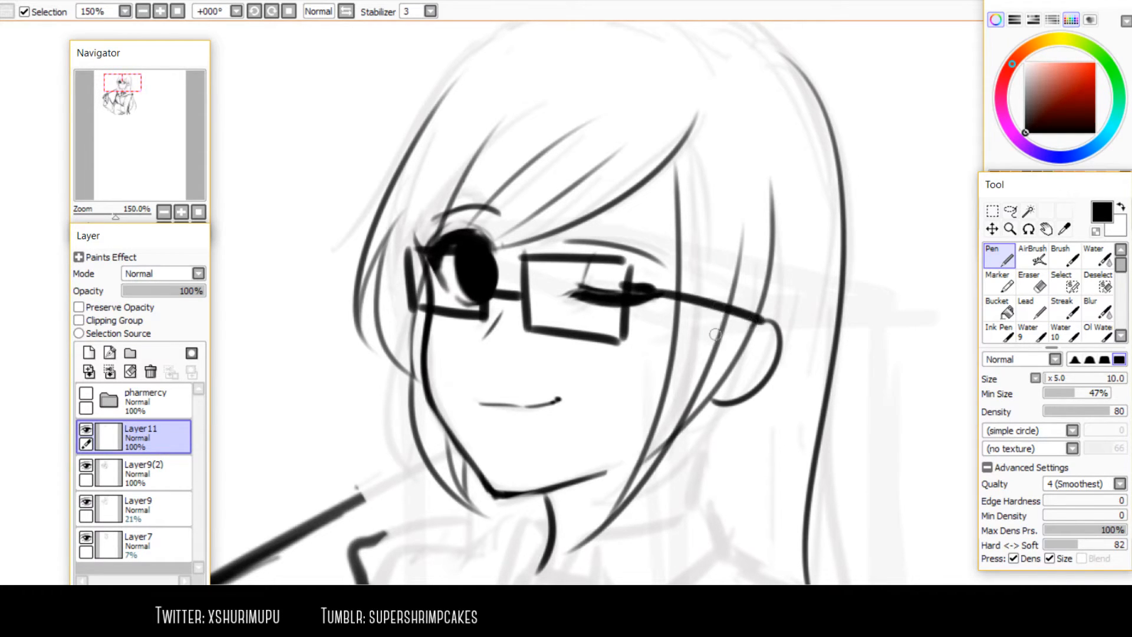
key(h)
key(ctrl+z)
drag(455, 290, 345, 331)
key(ctrl+z)
drag(454, 287, 325, 323)
scroll(411, 301, down, 2)
scroll(520, 397, down, 1)
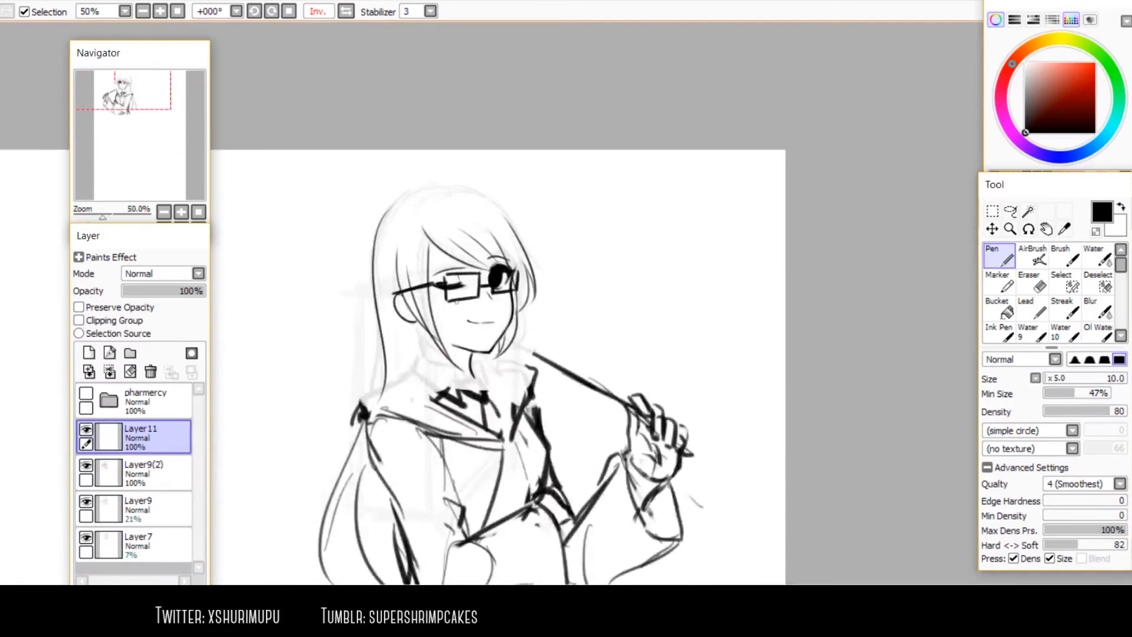
Erase the part of the temple arm next to the closed-eye lens and switch back to the Pen
scroll(520, 397, up, 3)
key(h)
mouse_move(538, 389)
mouse_down()
mouse_move(538, 411)
mouse_move(533, 398)
mouse_up()
key(e)
mouse_move(732, 316)
mouse_down()
mouse_move(822, 331)
mouse_move(735, 331)
mouse_move(686, 294)
mouse_move(784, 310)
mouse_up()
key(n)
scroll(784, 309, down, 1)
scroll(518, 336, up, 1)
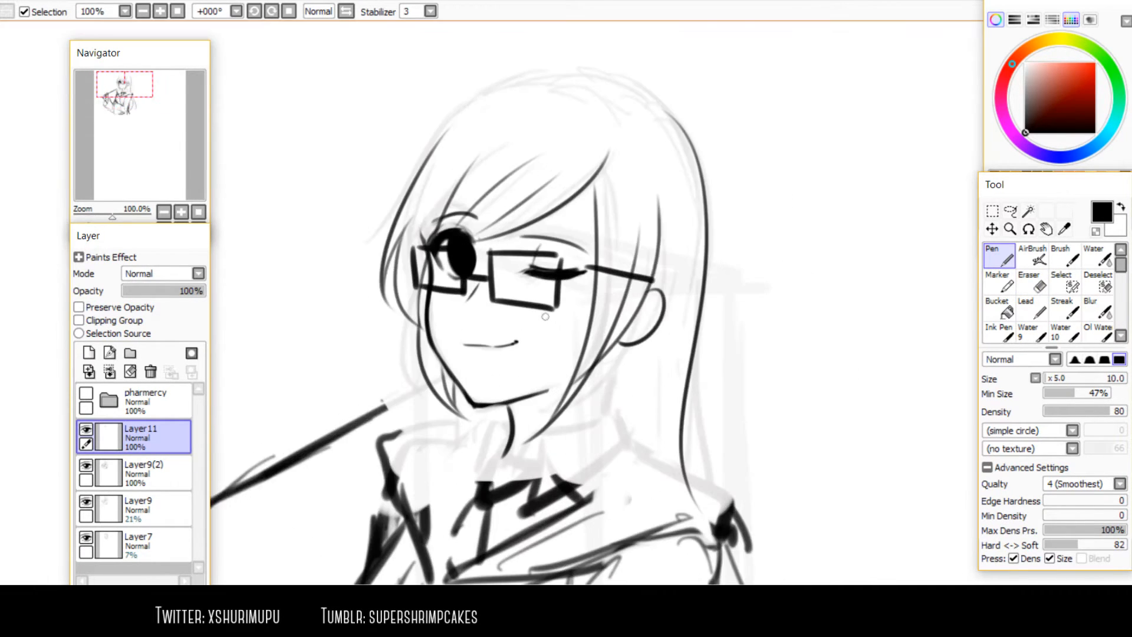
Try short marks on the cheek below the glasses, undo the last one, and delete Layer11
drag(534, 341, 559, 357)
drag(436, 333, 443, 366)
key(h)
key(ctrl+z)
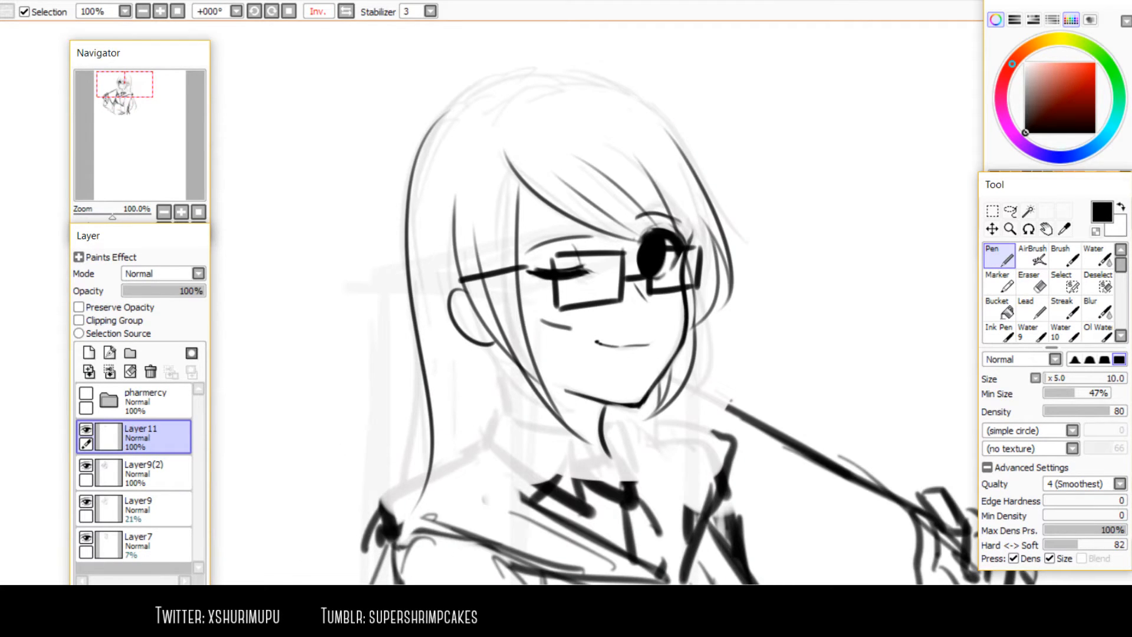
click(151, 371)
key(h)
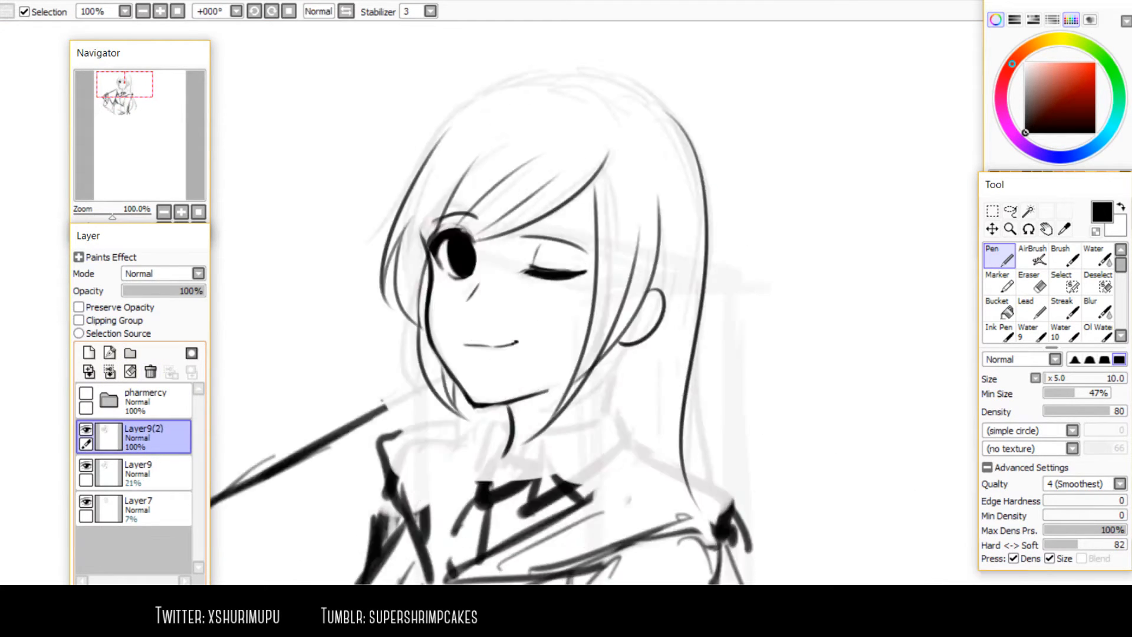
Draw the inner ear lines on Layer9(2) in mirrored view, reducing the Pen to size 8
key(h)
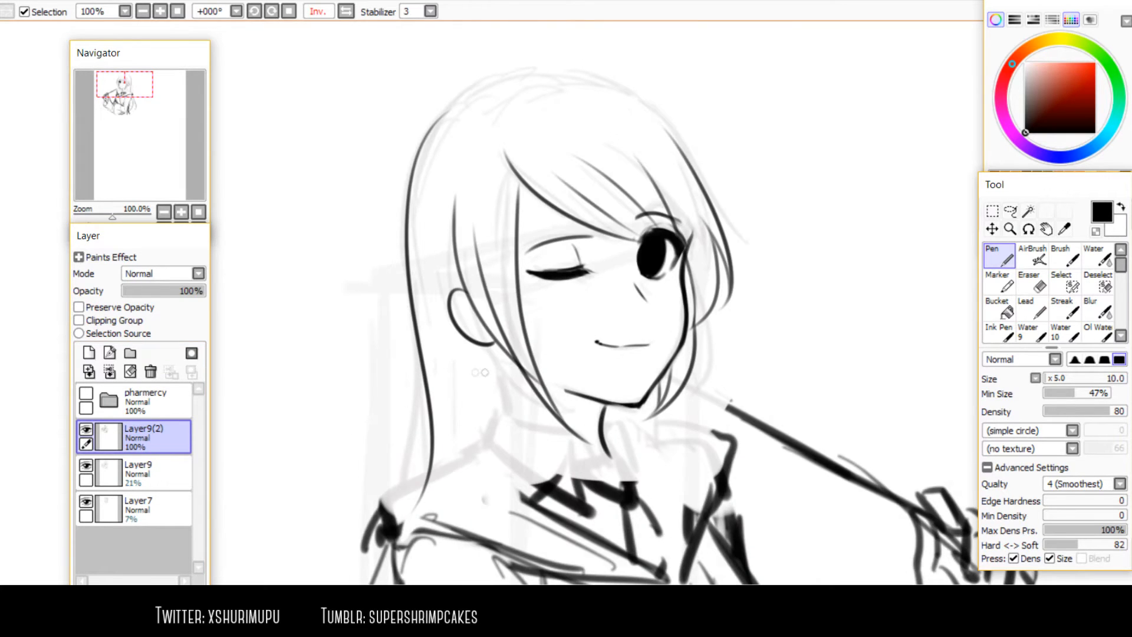
scroll(472, 364, up, 2)
drag(473, 235, 449, 268)
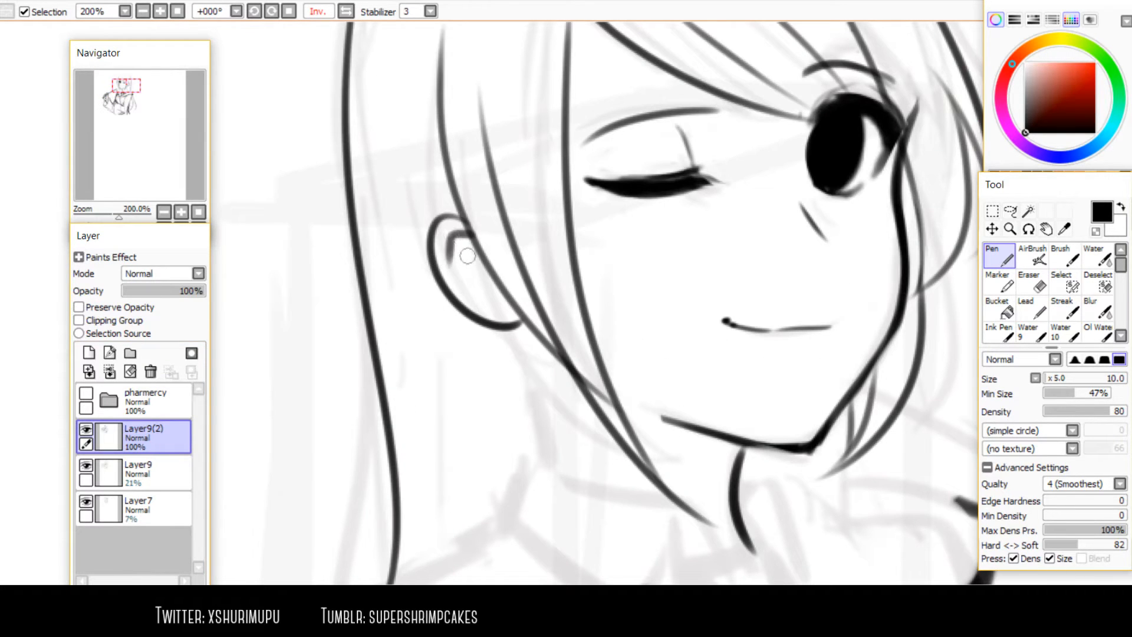
key(ctrl+z)
drag(460, 233, 469, 283)
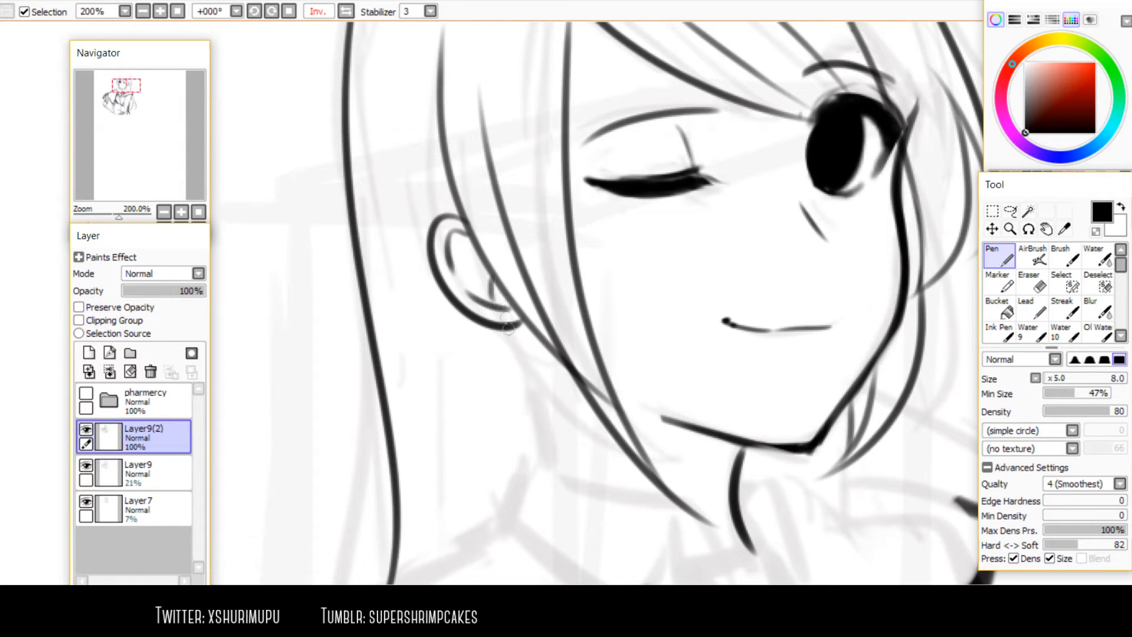
Draw the back neck line from below the ear toward the collar, redrawing it in mirrored view
key(h)
scroll(492, 333, down, 1)
drag(566, 319, 543, 416)
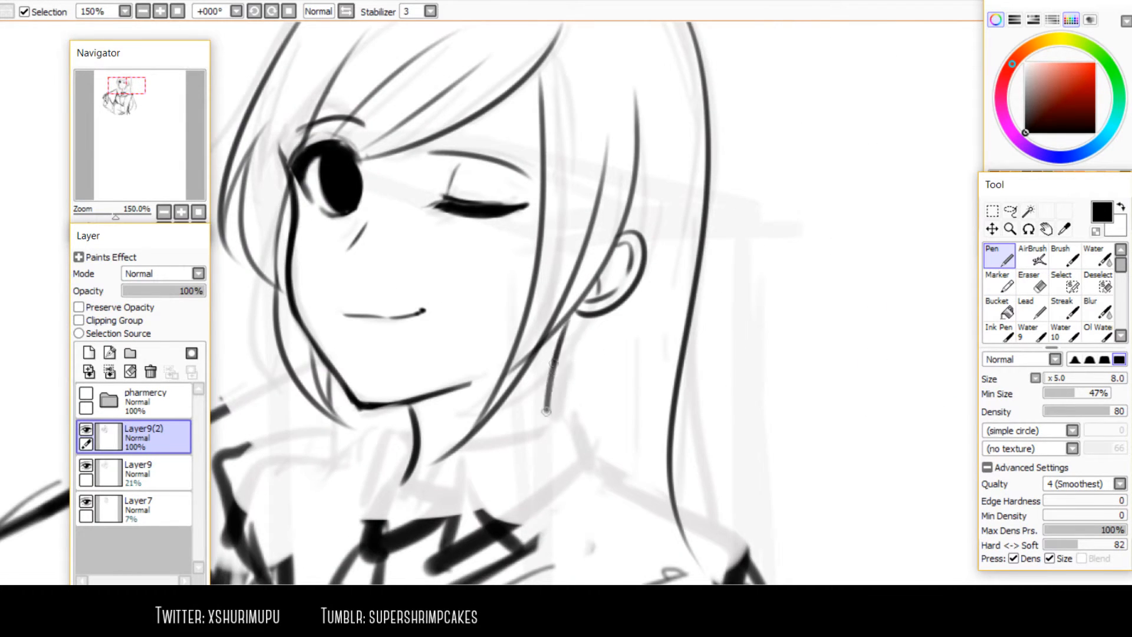
key(h)
key(ctrl+z)
drag(532, 307, 567, 413)
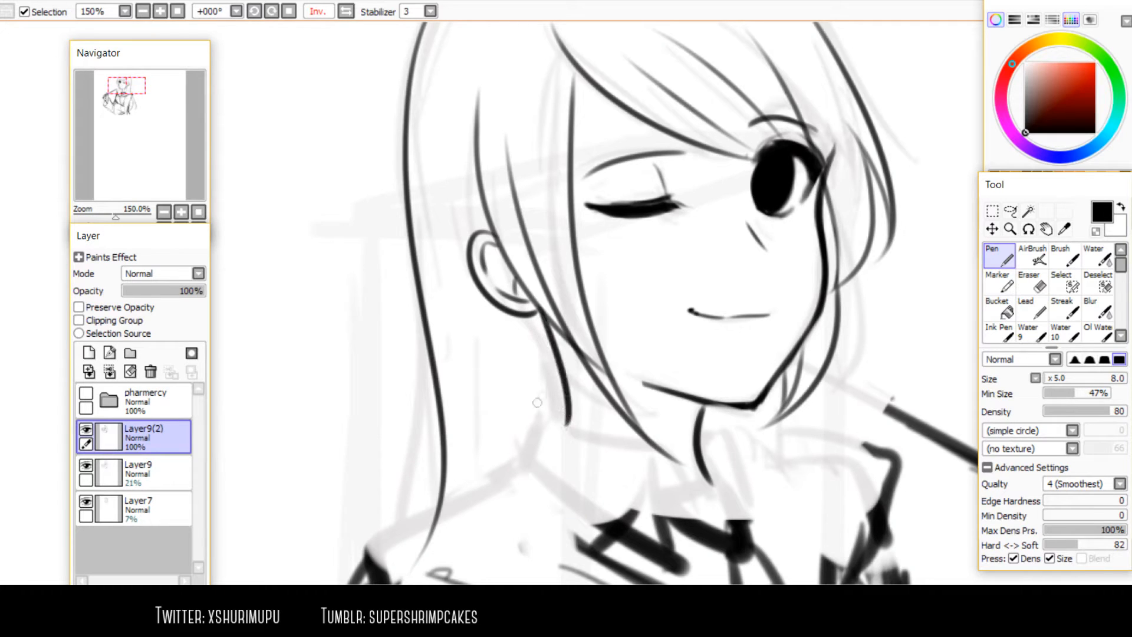
scroll(522, 332, down, 2)
scroll(509, 153, up, 2)
key(h)
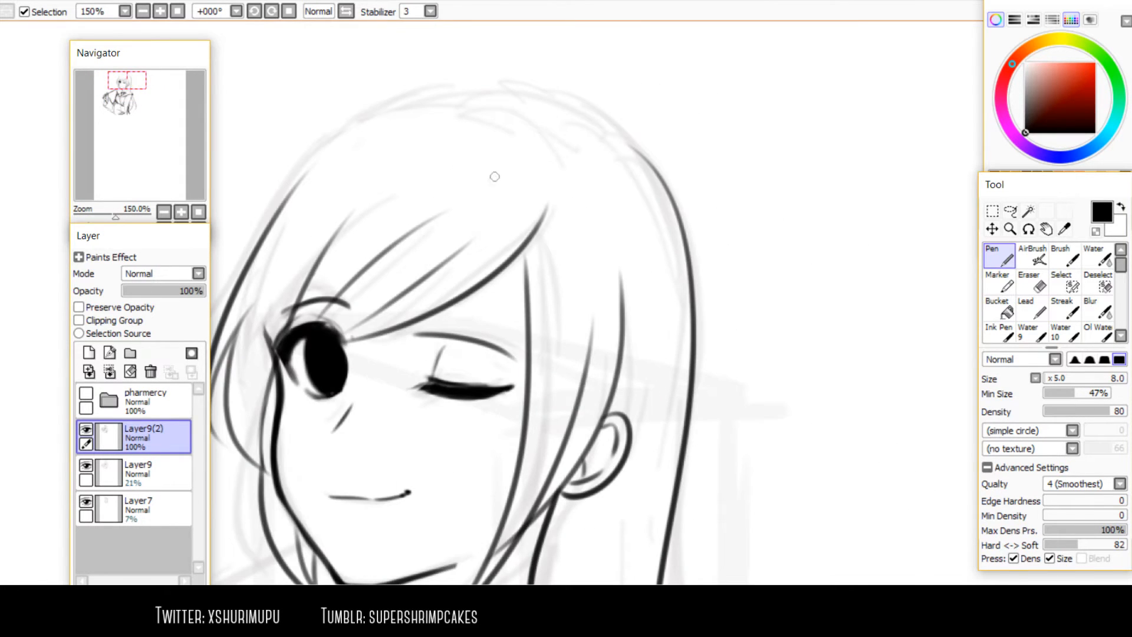
Draw the crown curve over the top of the head to the open-eye side hair, undoing and redrawing it until it fits
scroll(495, 176, down, 1)
drag(640, 155, 422, 251)
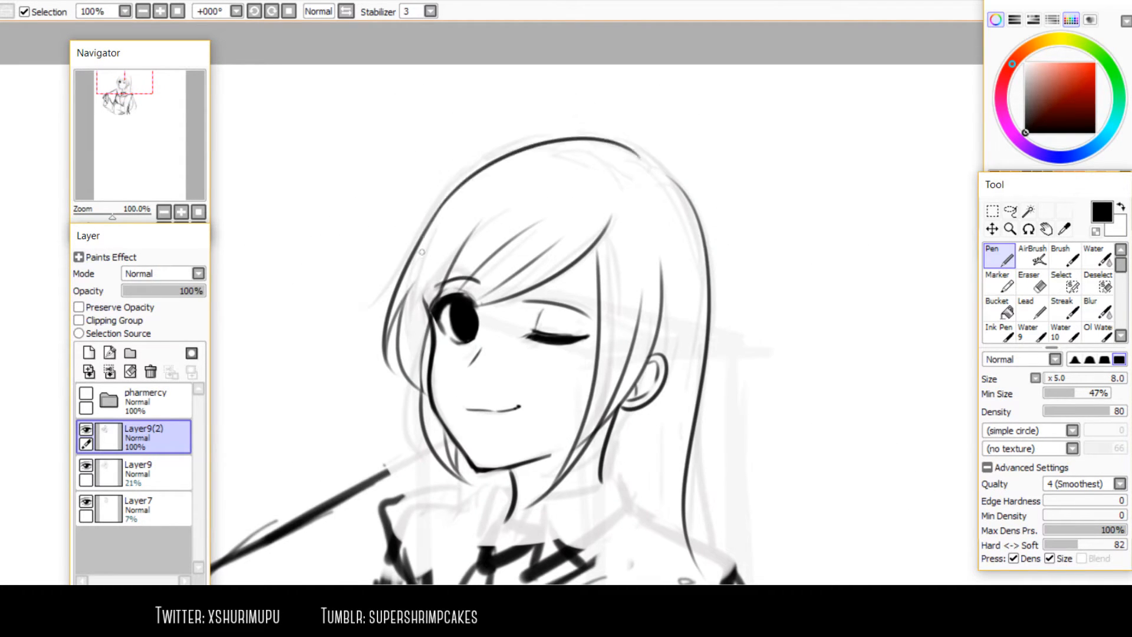
key(h)
key(h)
key(ctrl+z)
mouse_move(643, 155)
mouse_down()
mouse_move(436, 218)
mouse_move(447, 200)
mouse_move(439, 219)
mouse_up()
key(ctrl+z)
key(ctrl+z)
key(ctrl+z)
drag(636, 151, 431, 219)
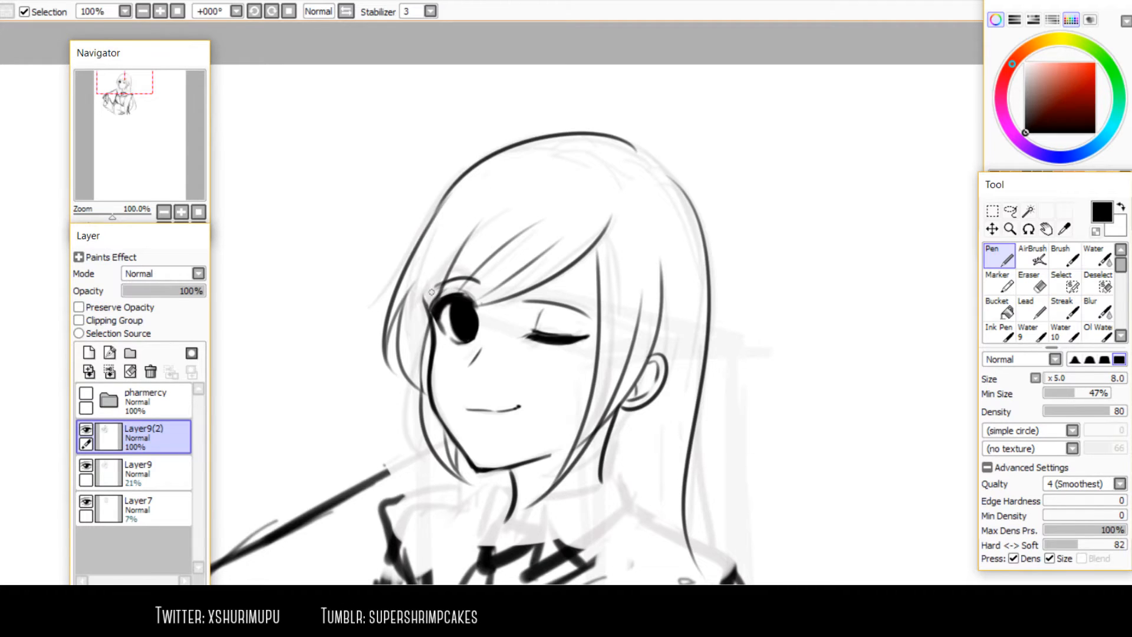
Blend the crown curve into the outer hair line on the open-eye side using transparent and black Pen strokes
scroll(445, 221, up, 2)
drag(454, 188, 410, 260)
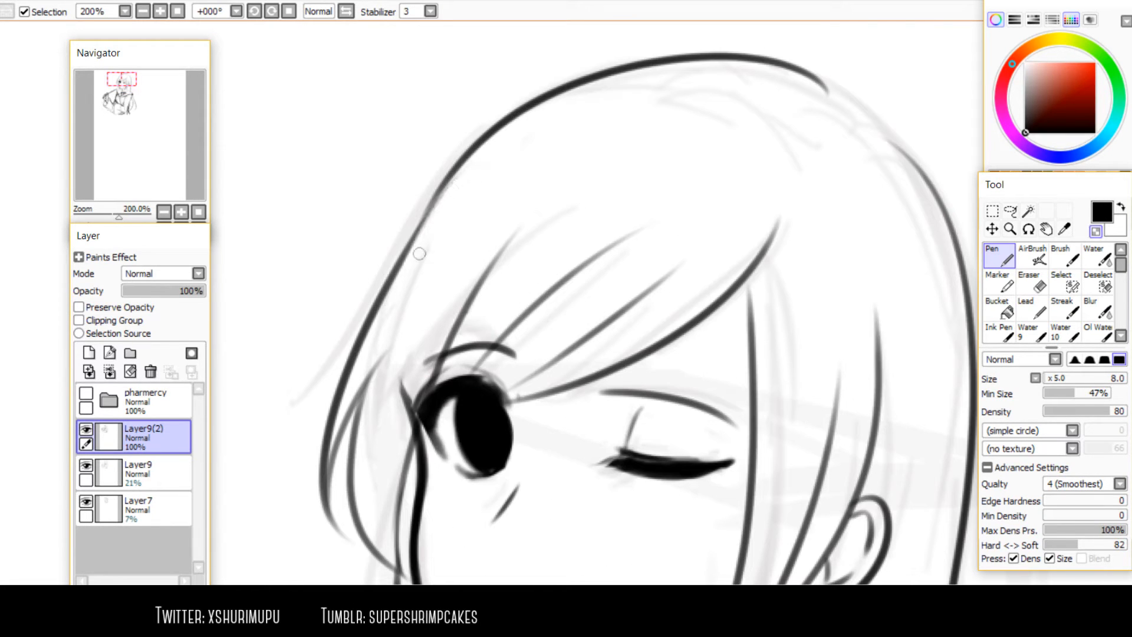
key(minus)
drag(464, 163, 401, 261)
drag(442, 187, 396, 274)
key(h)
key(h)
key(Page_Down)
key(Page_Down)
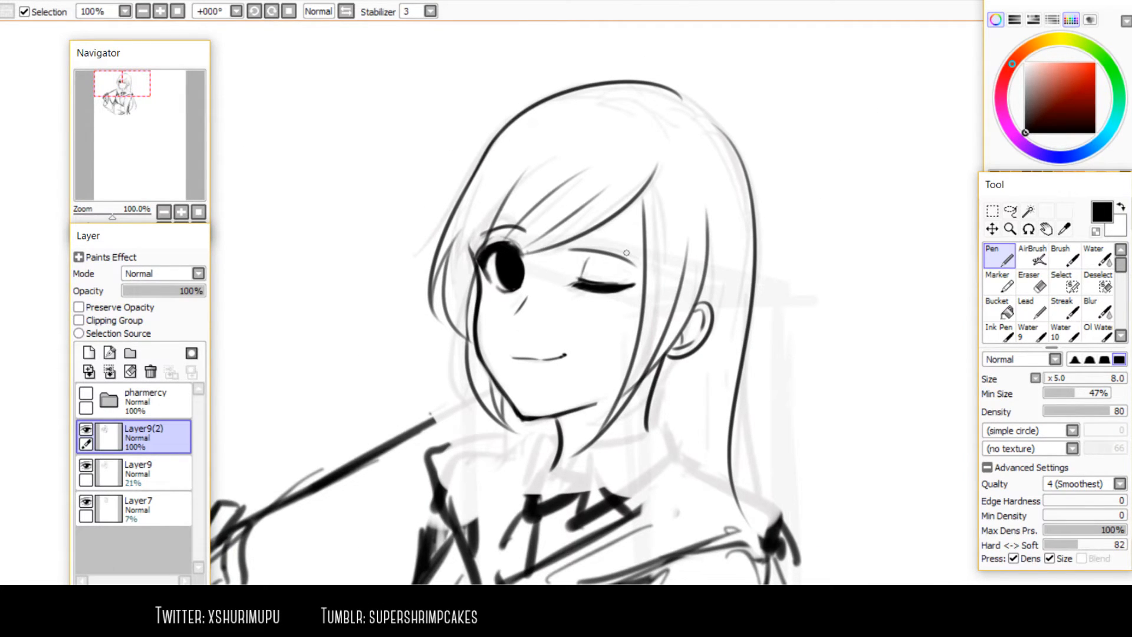
Join the crown curve to the back hair outline in mirrored view, undoing an unsuitable stroke
key(h)
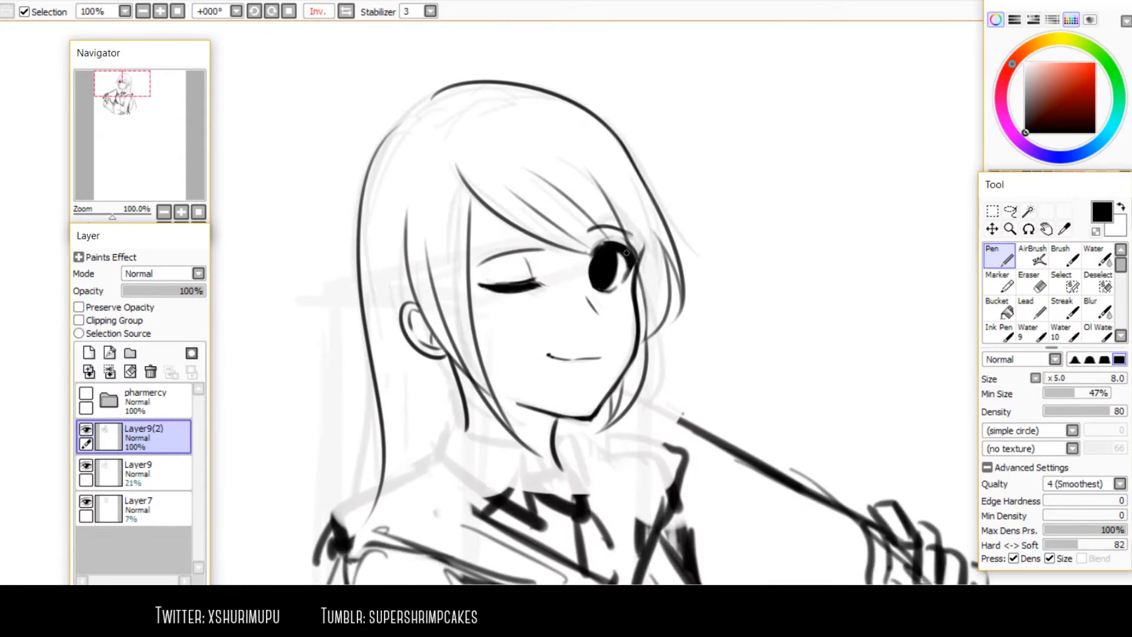
scroll(401, 118, up, 2)
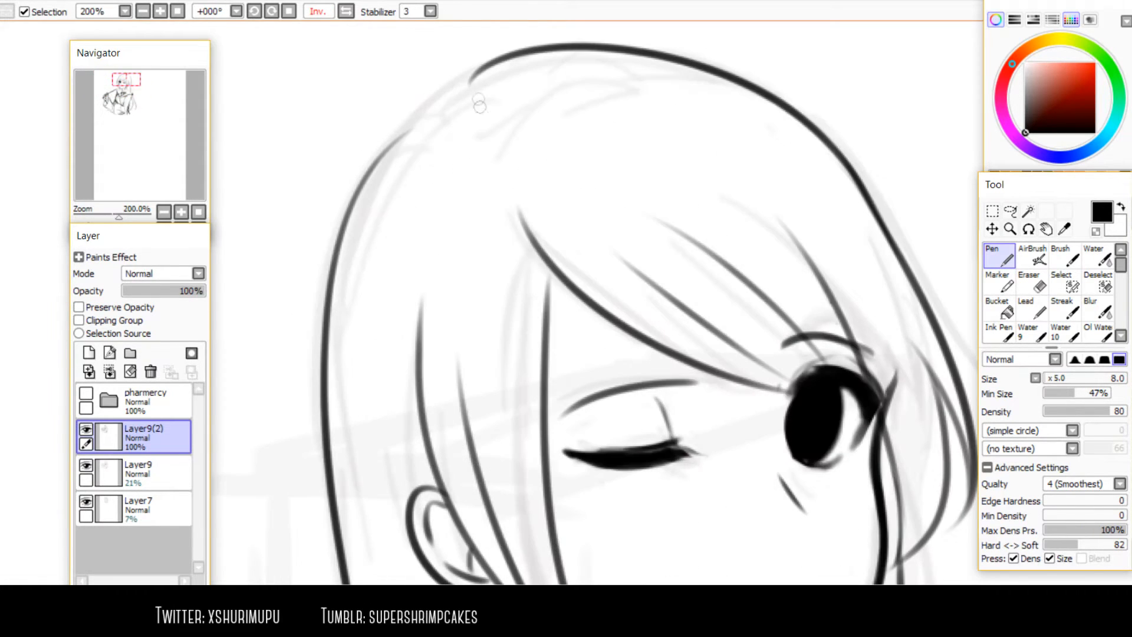
drag(476, 149, 548, 221)
drag(548, 162, 486, 225)
key(ctrl+z)
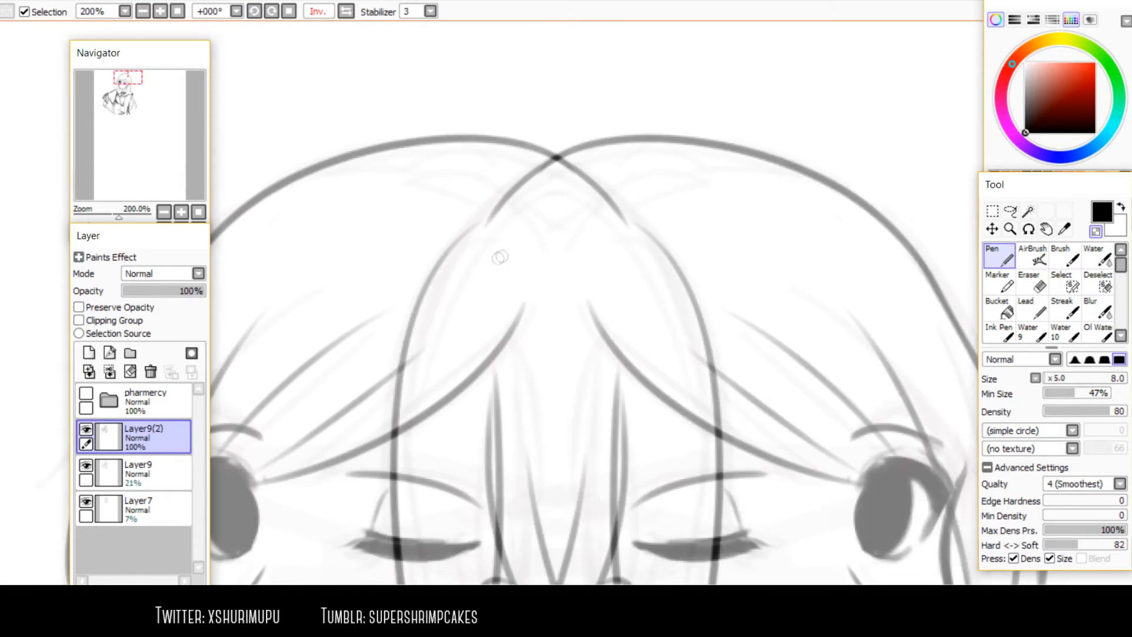
mouse_move(498, 208)
mouse_down()
mouse_move(451, 247)
mouse_move(430, 293)
mouse_up()
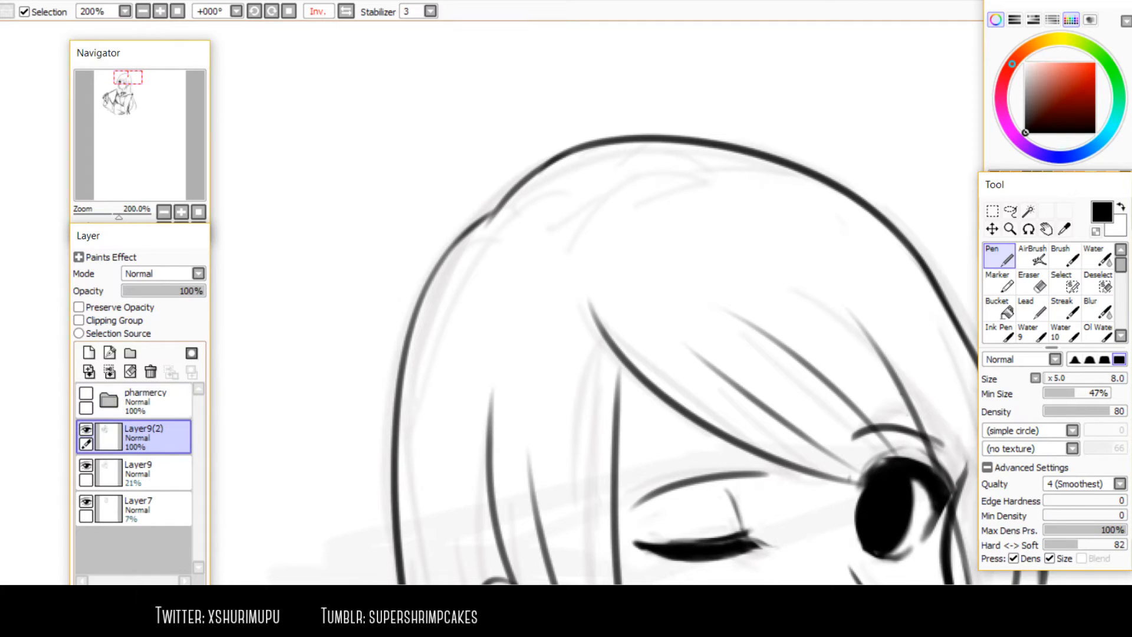
Look through the Edit and Layer commands and toggle the mirrored view off and on again
click(4, 0)
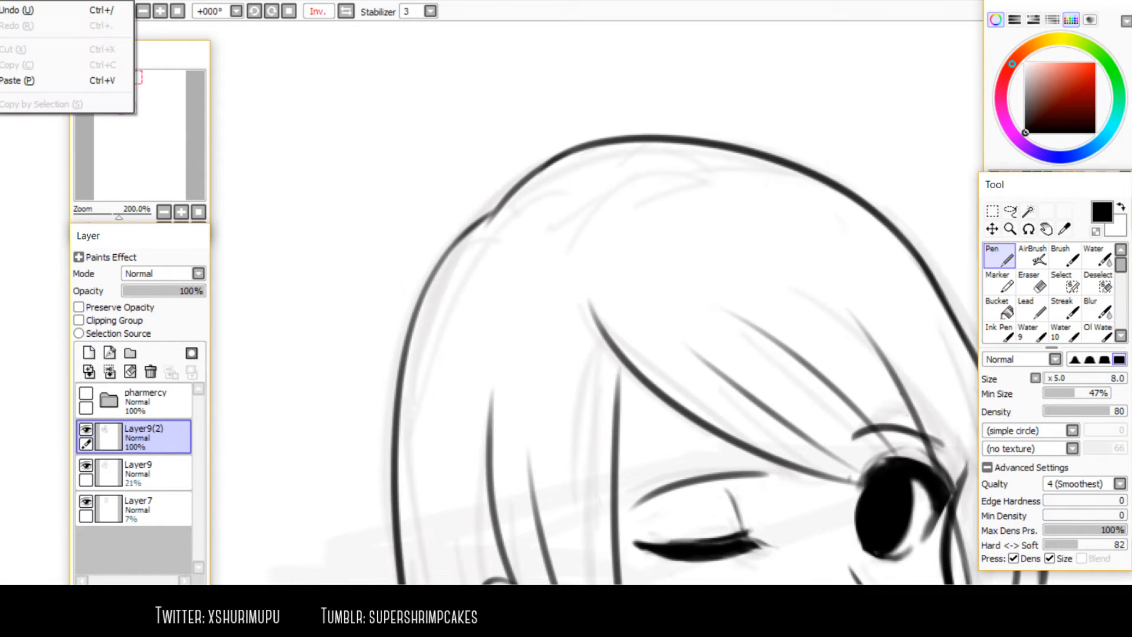
mouse_move(42, 1)
mouse_move(103, 0)
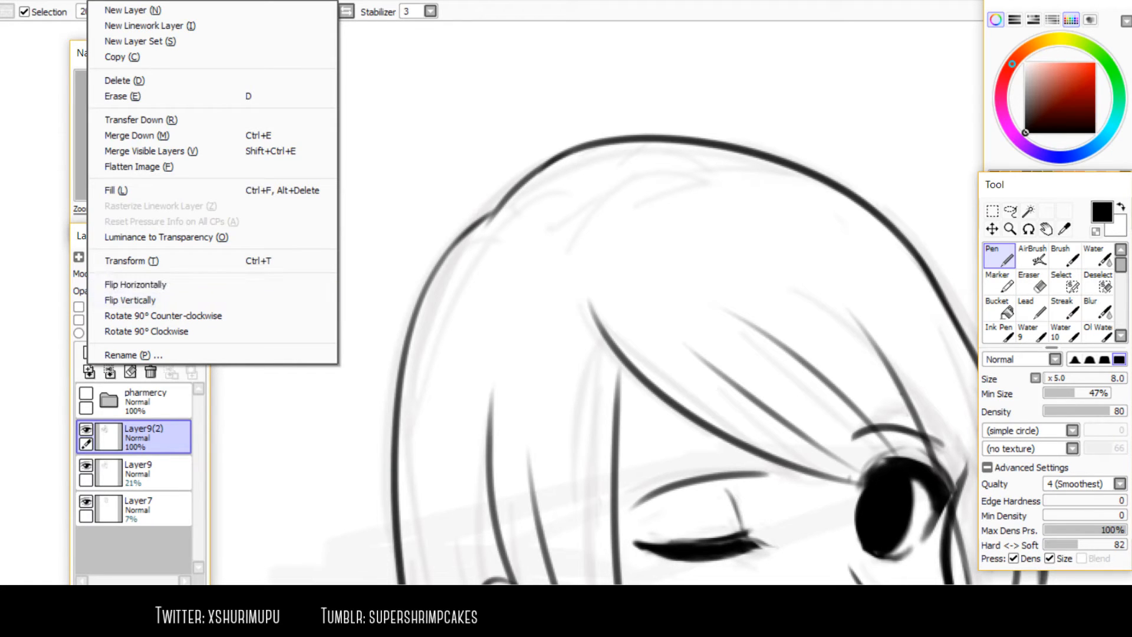
key(Escape)
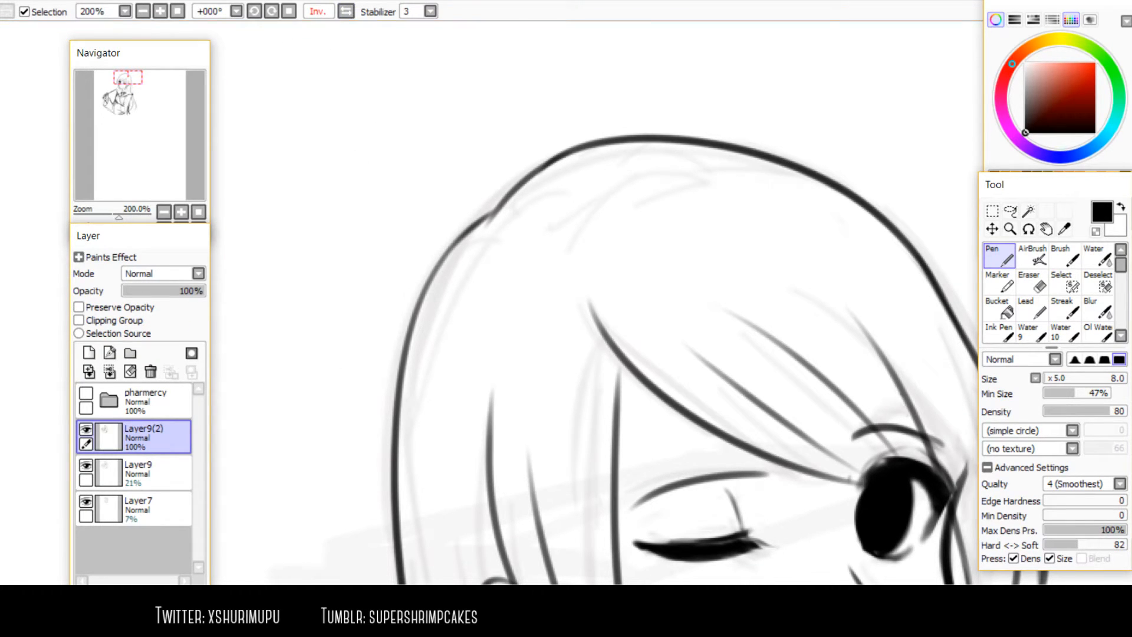
key(h)
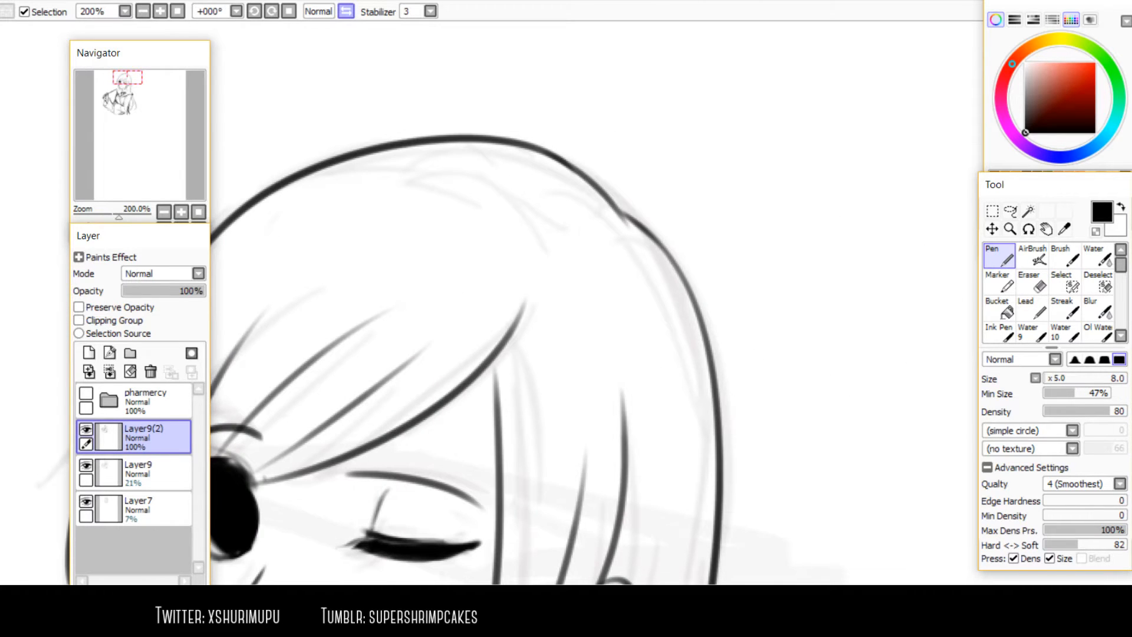
key(h)
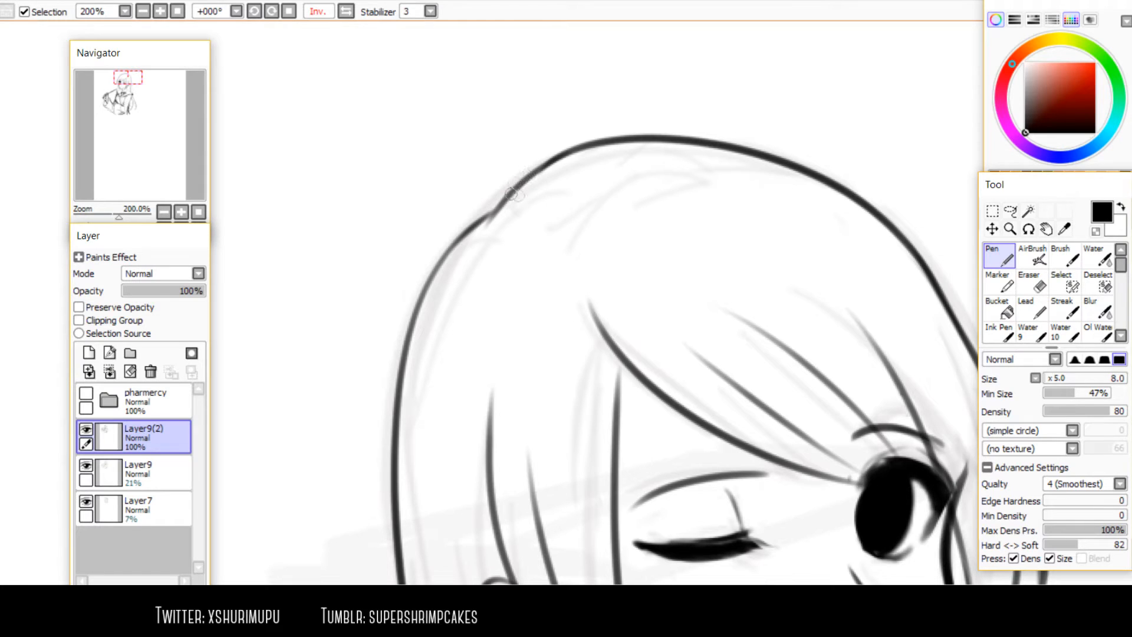
Thicken and refine the crown line where it meets the back hair outline, switching between black and transparent strokes
drag(548, 160, 466, 236)
drag(490, 215, 436, 276)
key(h)
drag(641, 348, 547, 249)
key(ctrl+z)
key(ctrl+z)
drag(578, 193, 674, 292)
key(minus)
mouse_move(592, 155)
mouse_down()
mouse_move(636, 219)
mouse_move(588, 184)
mouse_move(626, 219)
mouse_move(579, 160)
mouse_move(655, 241)
mouse_up()
key(minus)
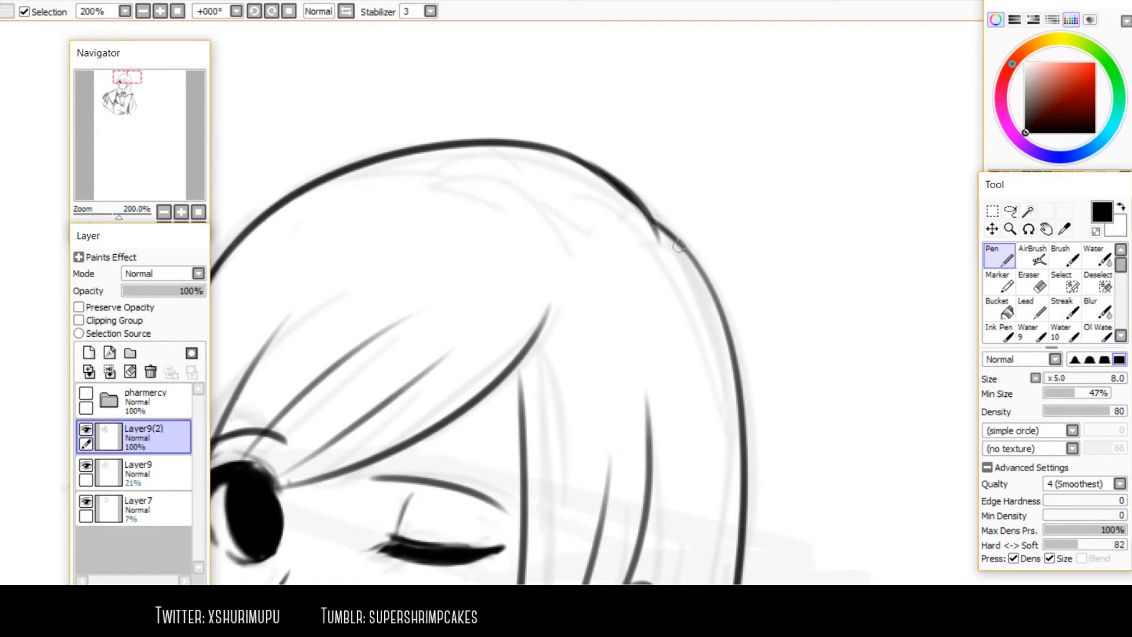
Redraw the upper back hair outline from the crown join down past the temple in mirrored view, undoing unsuitable strokes
key(h)
drag(514, 157, 436, 257)
key(ctrl+z)
drag(508, 159, 425, 293)
drag(448, 330, 465, 268)
key(ctrl+z)
drag(526, 96, 437, 229)
key(ctrl+z)
key(ctrl+z)
mouse_move(529, 94)
mouse_down()
mouse_move(428, 302)
mouse_move(431, 324)
mouse_up()
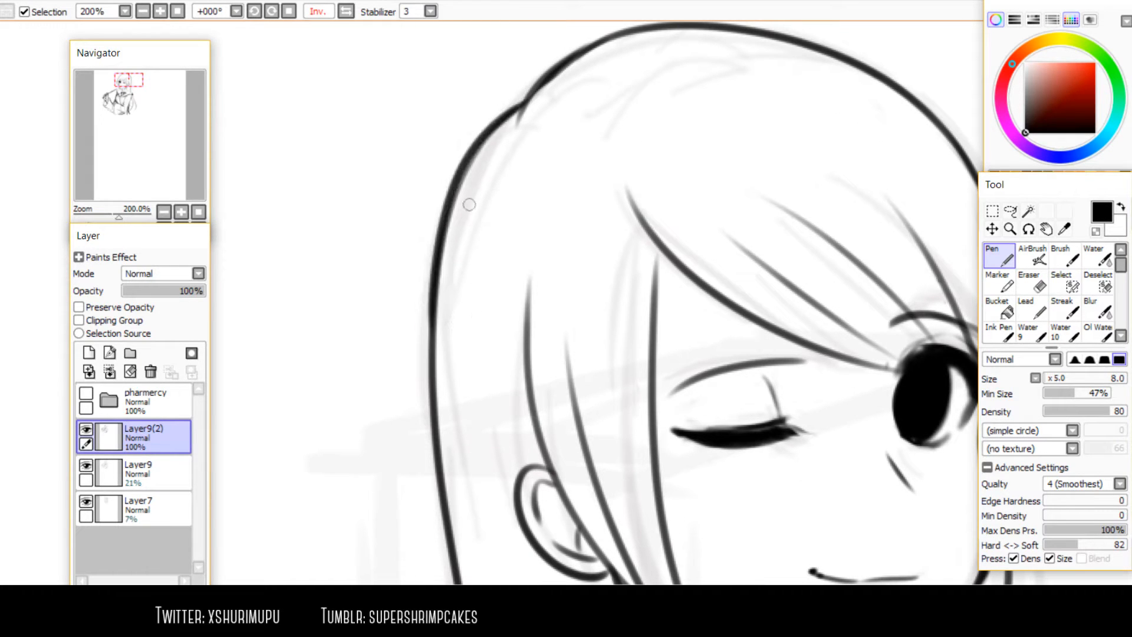
Clean up the overlapping line ends at the back crown join with transparent and black Pen strokes
scroll(475, 142, down, 3)
scroll(518, 109, up, 3)
key(minus)
drag(528, 72, 470, 115)
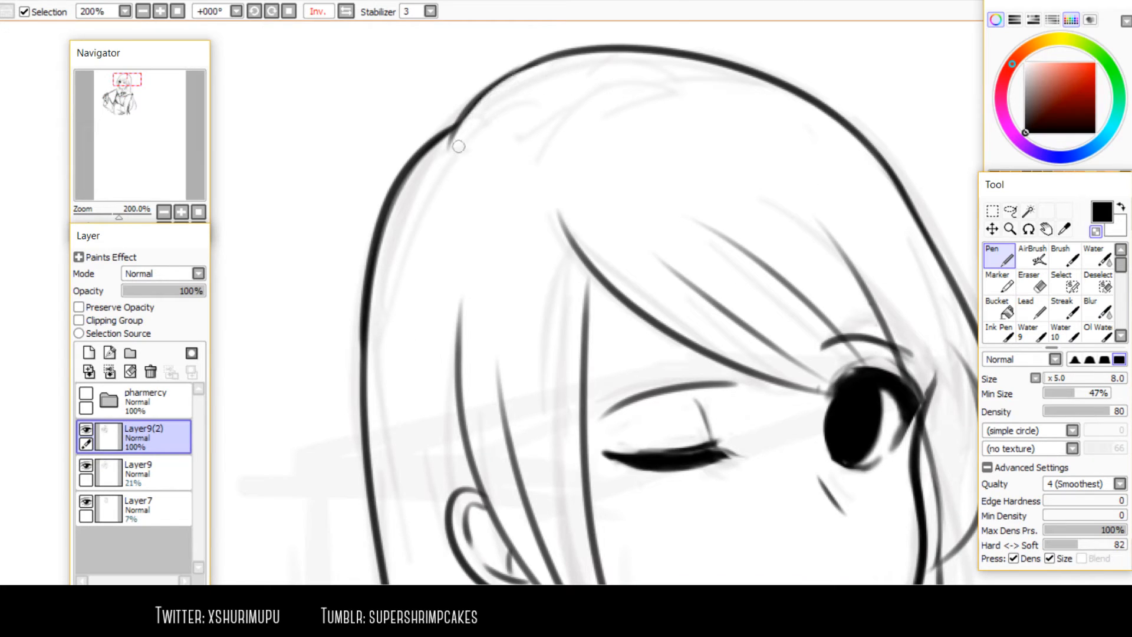
key(minus)
drag(542, 54, 439, 145)
scroll(496, 117, down, 3)
key(h)
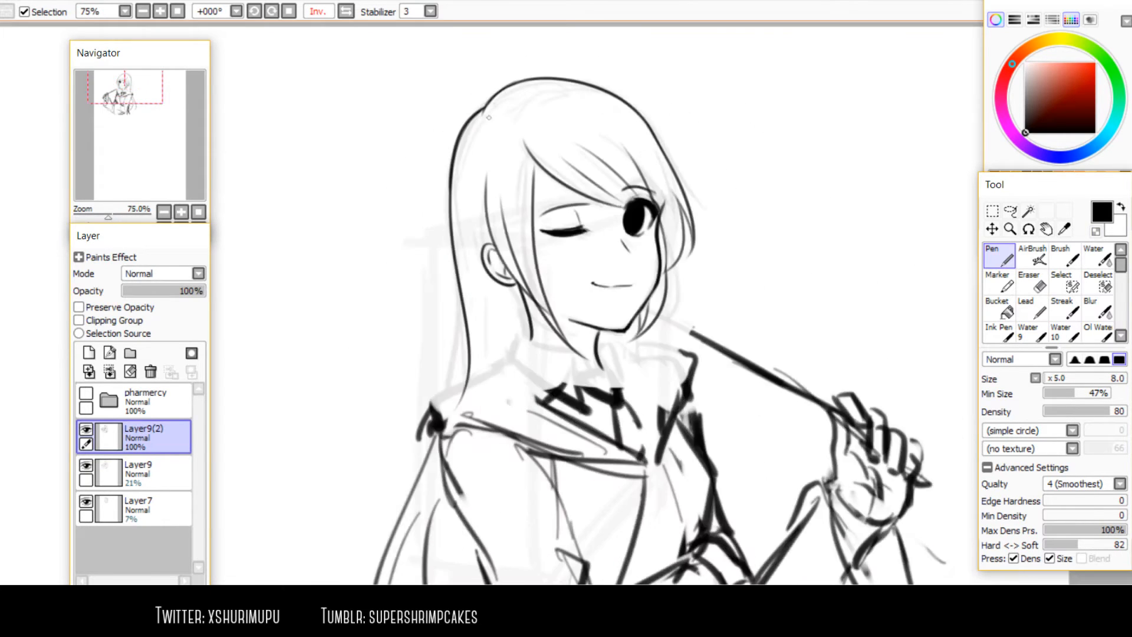
Smooth the outer hair line beside the open eye with alternating transparent and black Pen strokes, reducing the Pen to size 6
scroll(482, 148, up, 4)
key(minus)
drag(504, 74, 422, 242)
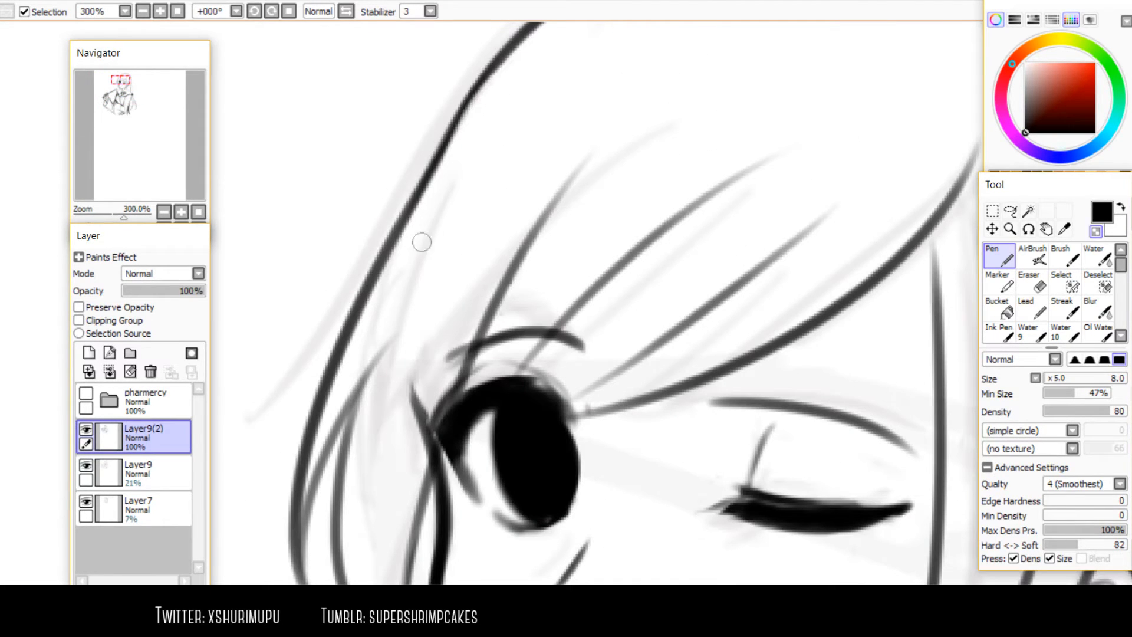
drag(517, 55, 437, 181)
drag(464, 130, 398, 260)
key(minus)
drag(497, 63, 390, 232)
drag(490, 90, 375, 273)
key(minus)
mouse_move(490, 48)
mouse_down()
mouse_move(368, 249)
mouse_move(466, 88)
mouse_move(378, 238)
mouse_up()
drag(469, 83, 375, 254)
key(minus)
key(bracketleft)
drag(493, 69, 395, 241)
scroll(457, 170, down, 1)
scroll(485, 124, down, 1)
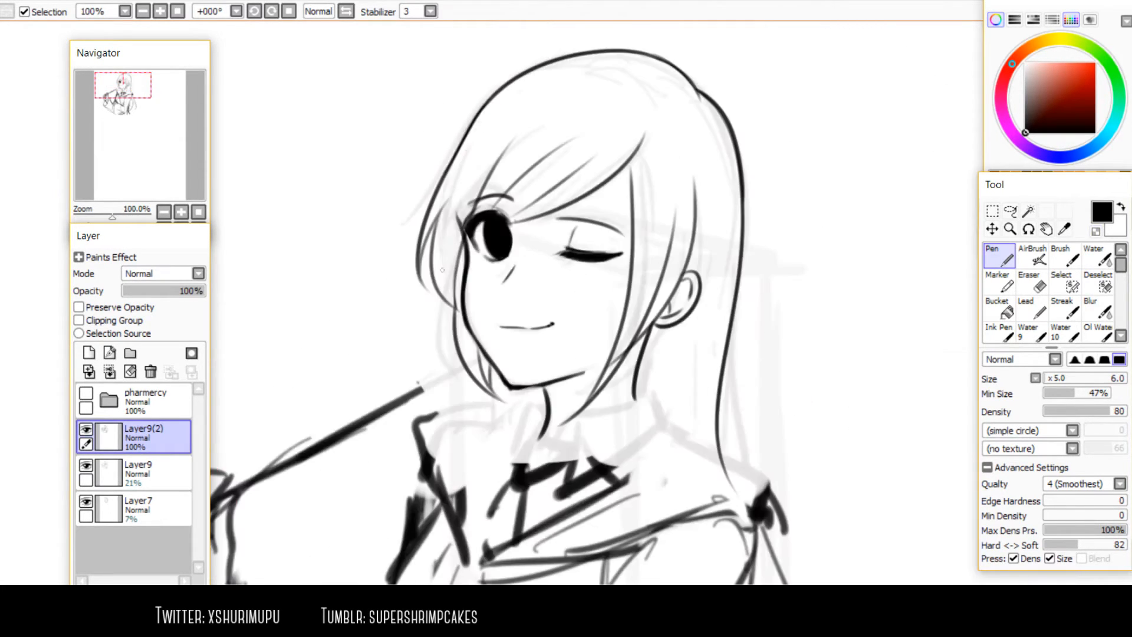
Smooth and even out the cheek contour below the open eye with alternating black and transparent Pen strokes
scroll(560, 334, up, 2)
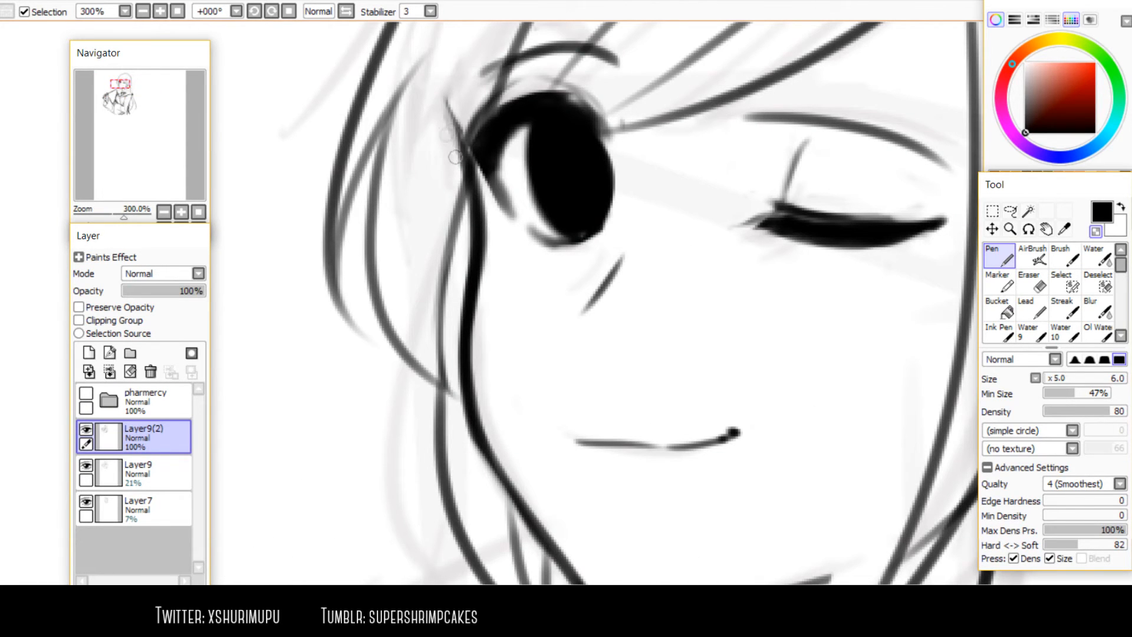
drag(475, 197, 464, 320)
drag(472, 236, 463, 351)
drag(469, 259, 462, 377)
key(minus)
drag(476, 203, 477, 270)
mouse_move(469, 162)
mouse_down()
mouse_move(477, 292)
mouse_move(487, 248)
mouse_move(471, 214)
mouse_move(460, 290)
mouse_up()
key(minus)
key(minus)
drag(471, 192, 462, 279)
drag(466, 223, 463, 358)
key(minus)
Check the head in mirrored view, undo the last strokes, and redraw the long back hair strand down to the shoulder
key(h)
scroll(517, 217, down, 3)
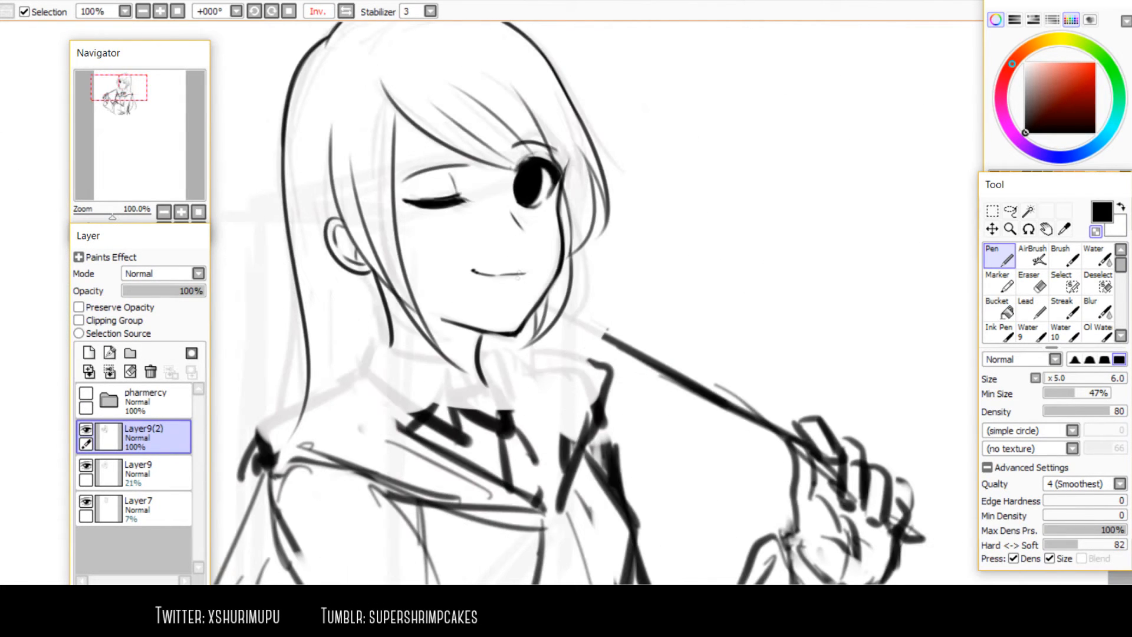
drag(337, 179, 436, 238)
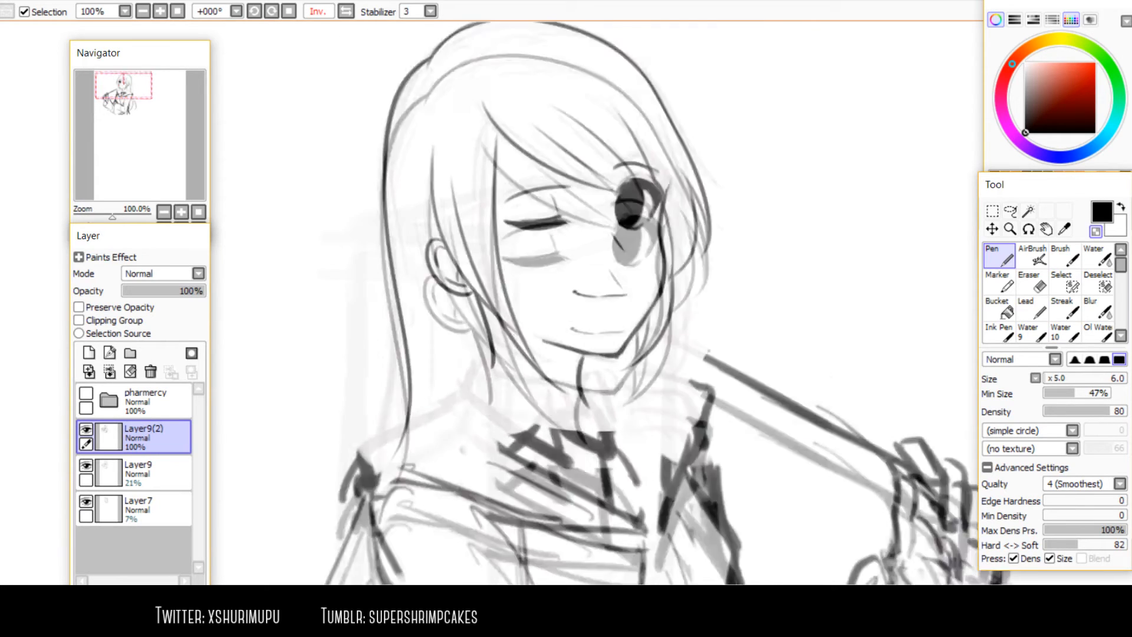
scroll(390, 274, down, 2)
key(h)
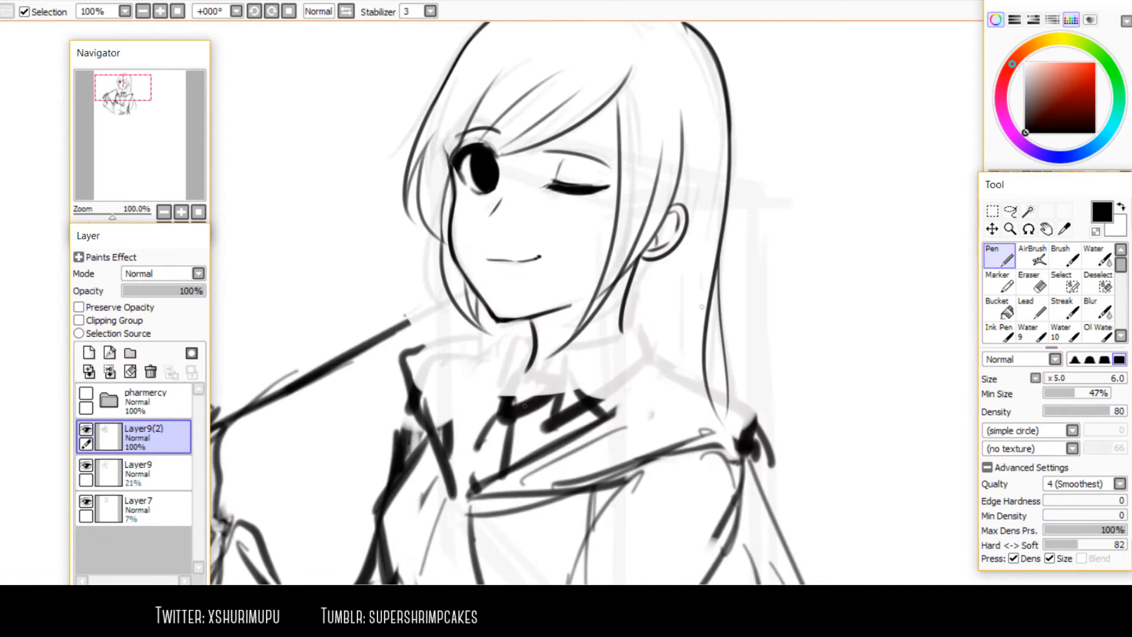
key(ctrl+z)
key(ctrl+z)
drag(723, 224, 739, 413)
scroll(647, 323, down, 2)
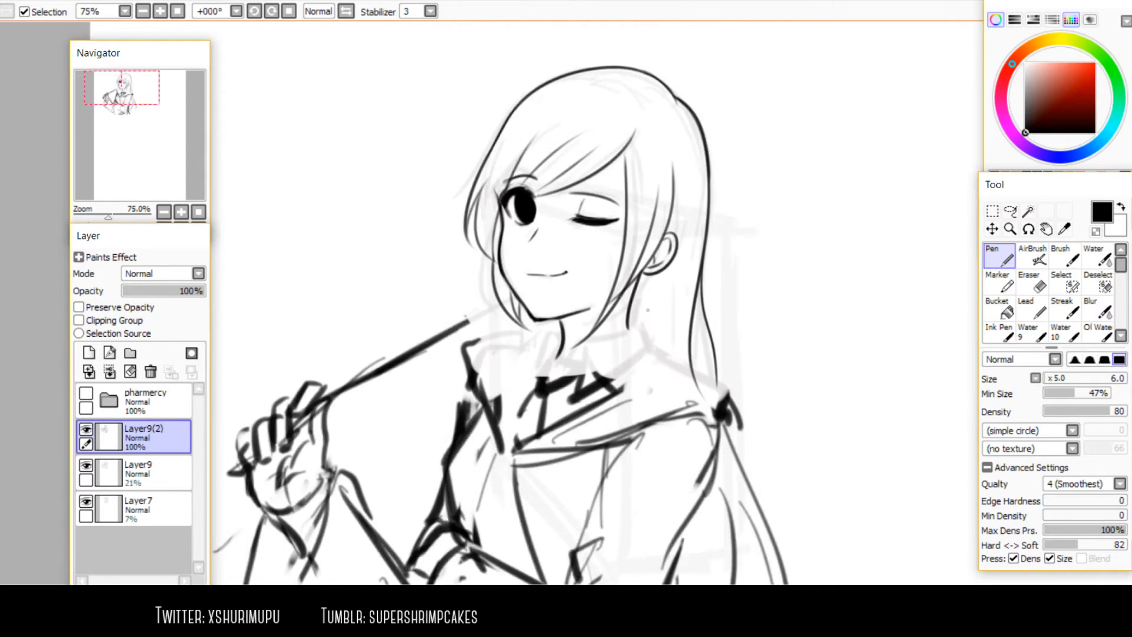
scroll(647, 323, up, 4)
scroll(515, 285, down, 3)
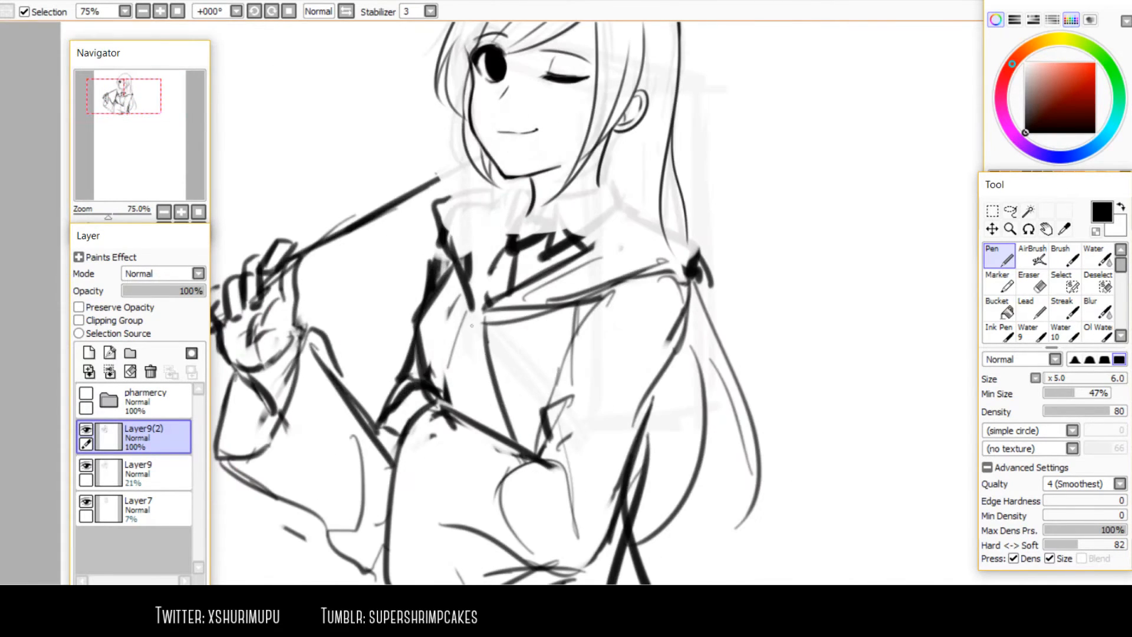
Erase the dark rough body, arm and hand lines below the head on Layer9(2)
key(e)
mouse_move(519, 274)
mouse_down()
mouse_move(575, 267)
mouse_move(640, 304)
mouse_move(672, 297)
mouse_move(719, 358)
mouse_move(639, 482)
mouse_move(650, 512)
mouse_up()
mouse_move(267, 293)
mouse_down()
mouse_move(307, 284)
mouse_move(271, 374)
mouse_move(321, 356)
mouse_up()
mouse_move(238, 393)
mouse_down()
mouse_move(316, 355)
mouse_move(617, 492)
mouse_move(467, 497)
mouse_move(712, 518)
mouse_move(619, 442)
mouse_move(648, 337)
mouse_move(330, 283)
mouse_move(471, 247)
mouse_move(551, 189)
mouse_move(536, 234)
mouse_move(569, 359)
mouse_up()
key(n)
Remove the old front neck line beneath the chin with Pen strokes
scroll(618, 286, up, 2)
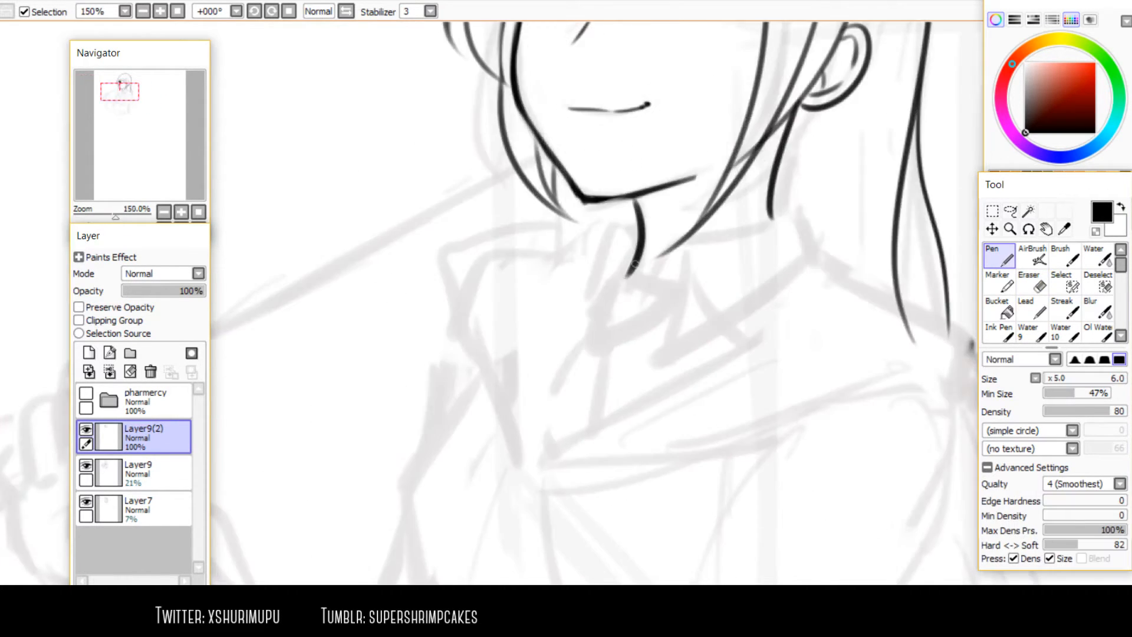
drag(643, 233, 635, 280)
drag(644, 229, 634, 280)
scroll(628, 205, down, 8)
scroll(550, 285, up, 10)
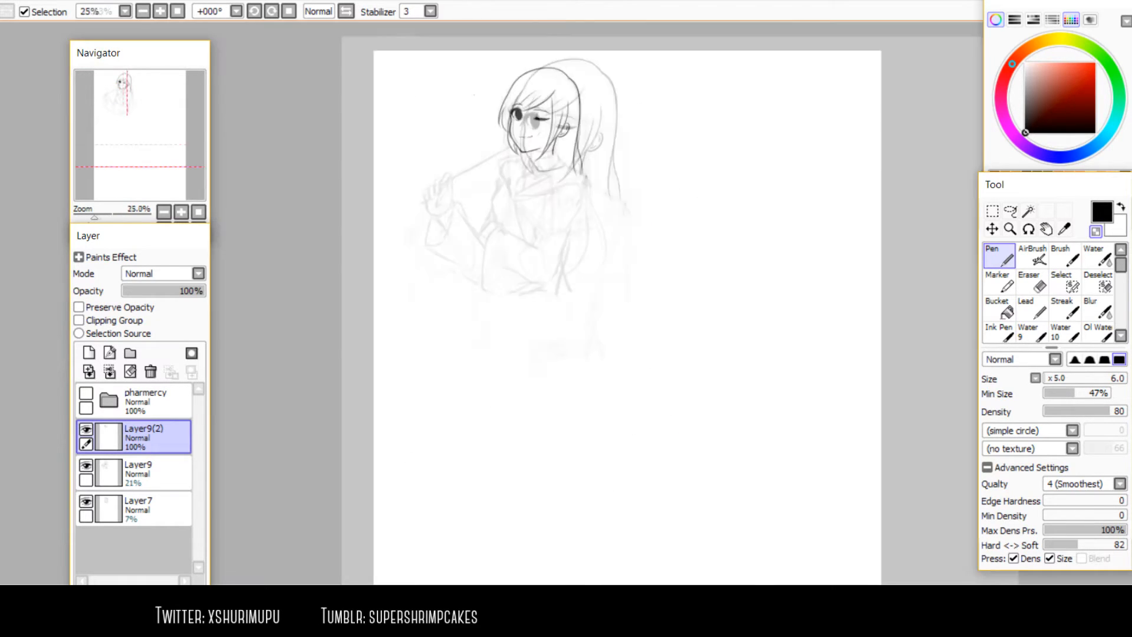
Clear the thick chin segment with transparent strokes and redraw the jawline from the chin tip toward the ear
scroll(550, 285, up, 2)
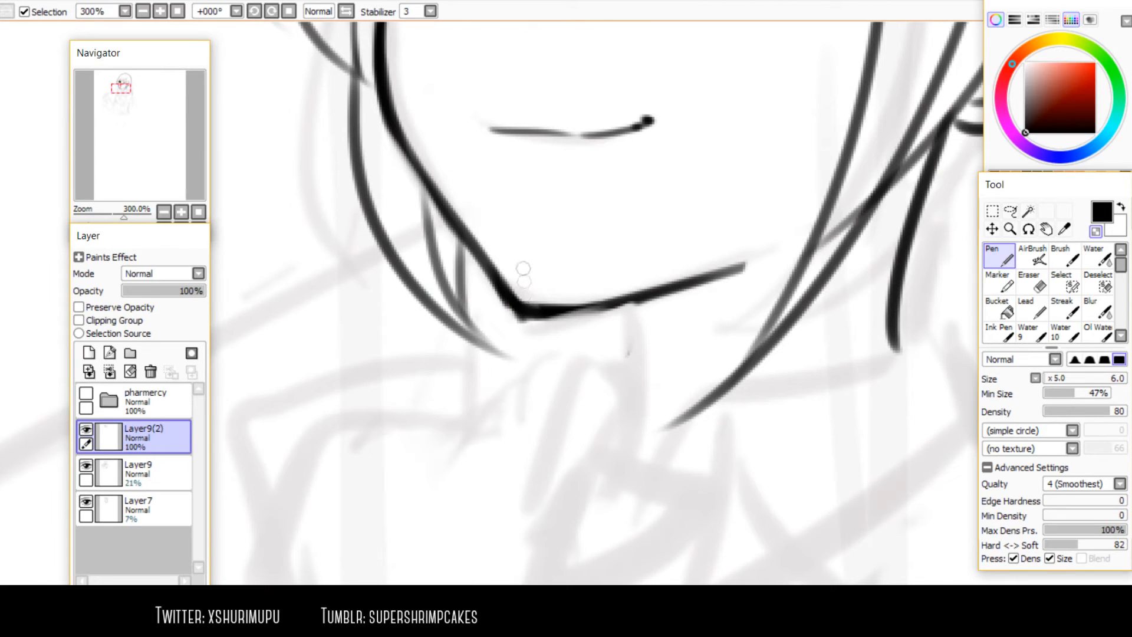
mouse_move(557, 311)
mouse_down()
mouse_move(543, 319)
mouse_move(573, 288)
mouse_move(627, 290)
mouse_up()
key(minus)
mouse_move(506, 288)
mouse_down()
mouse_move(532, 318)
mouse_move(592, 303)
mouse_up()
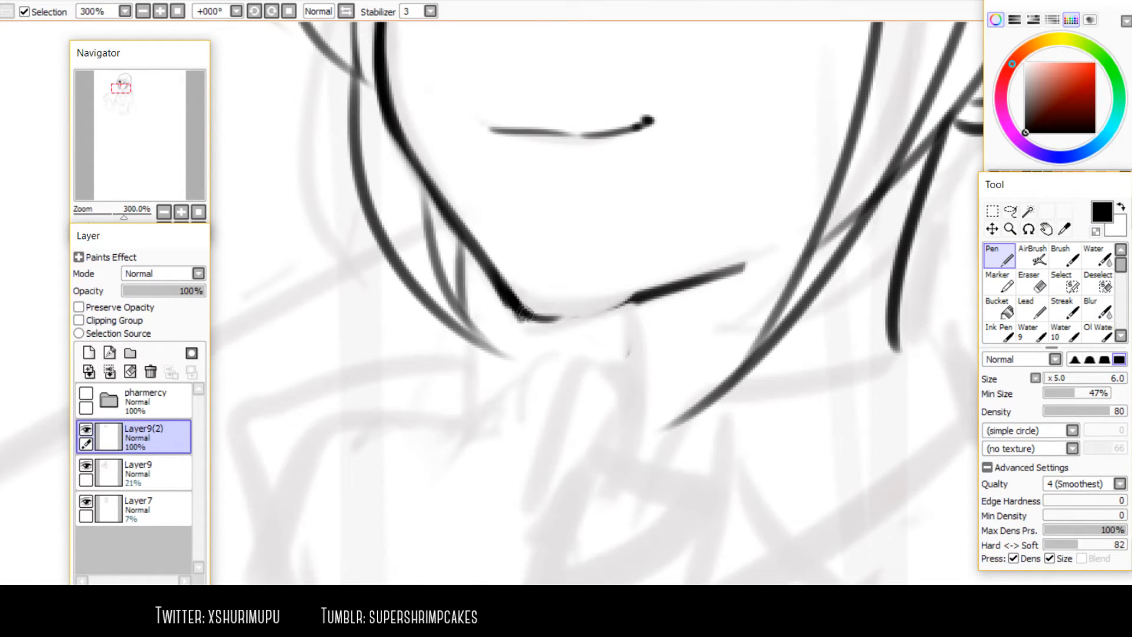
mouse_move(524, 312)
mouse_down()
mouse_move(698, 282)
mouse_move(564, 321)
mouse_up()
mouse_move(706, 264)
mouse_down()
mouse_move(747, 252)
mouse_move(630, 282)
mouse_up()
key(minus)
drag(531, 318, 748, 262)
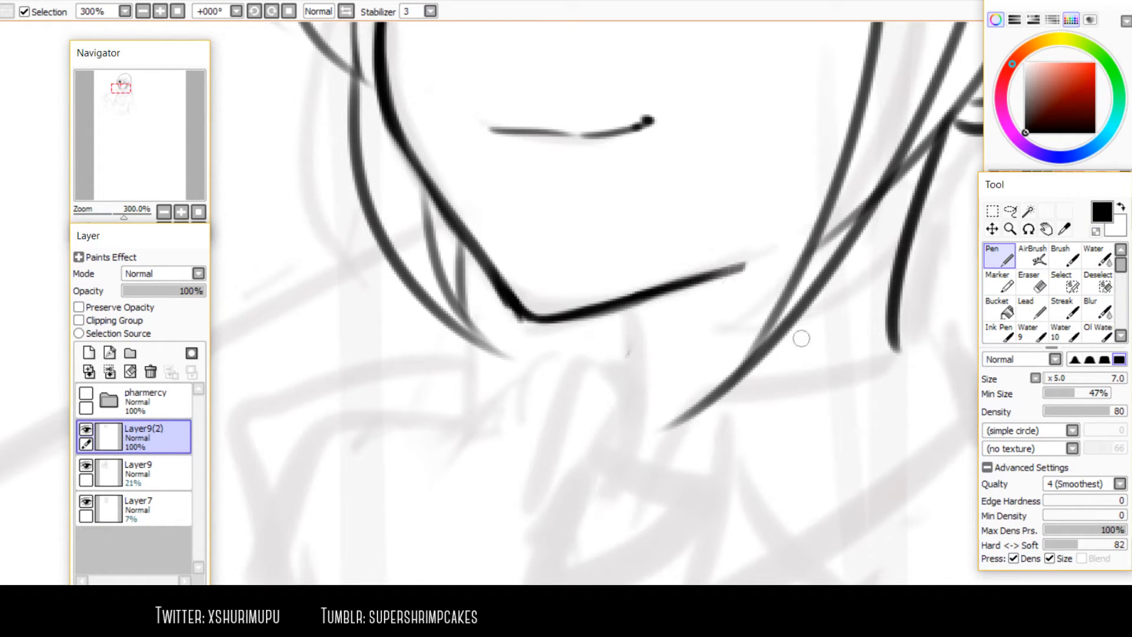
Uncover the color swatches above the tools and check the redrawn jaw in mirrored view
drag(990, 172, 895, 213)
drag(765, 367, 687, 363)
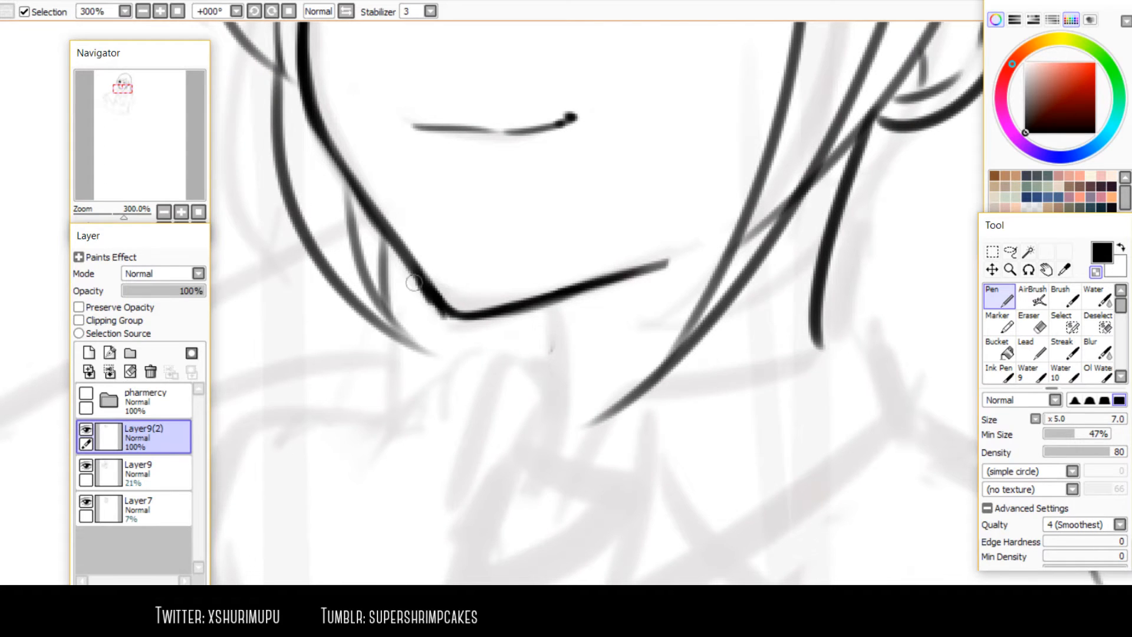
scroll(450, 328, down, 2)
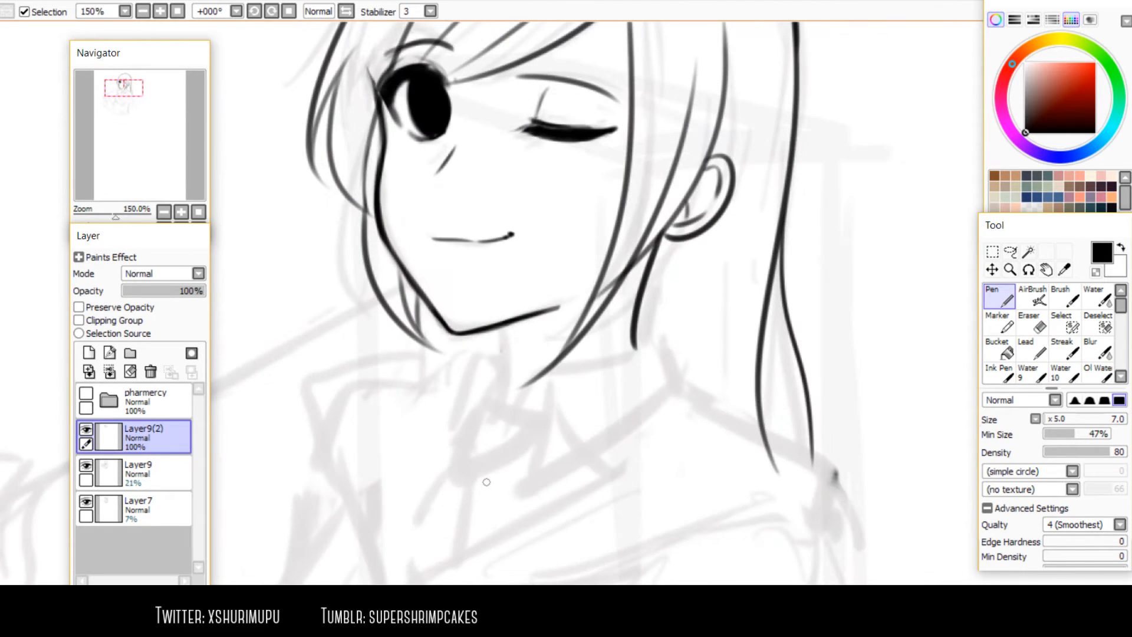
key(h)
key(h)
Draw a new curved front neck line down from the jaw, undoing and retrying unsuitable strokes
drag(533, 388, 519, 326)
scroll(469, 275, up, 1)
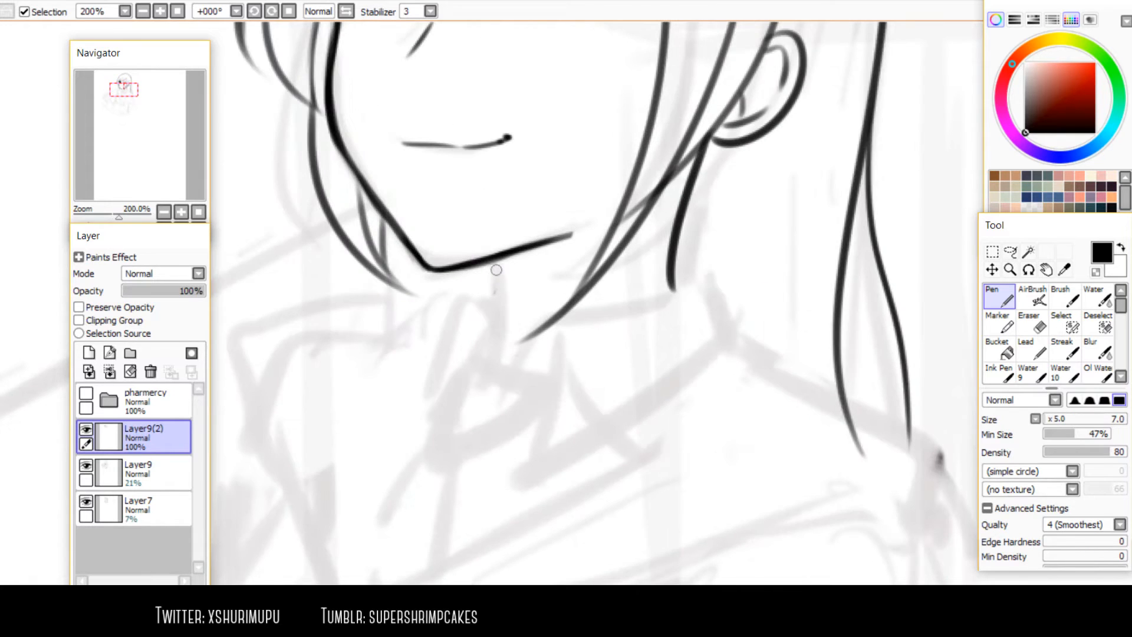
key(h)
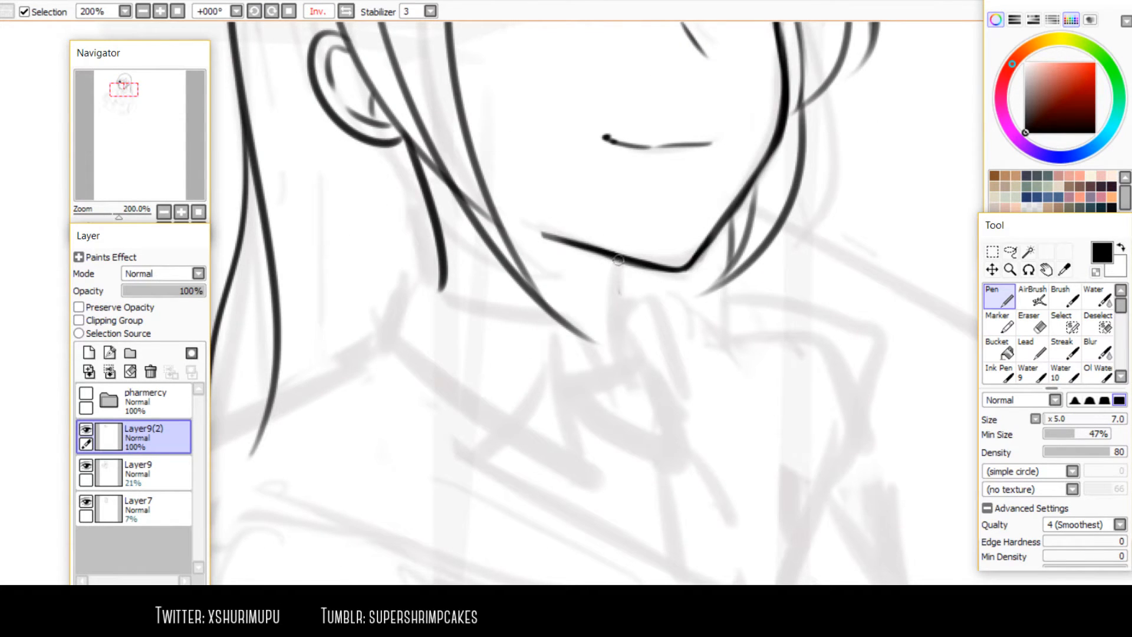
drag(622, 264, 613, 349)
key(h)
scroll(524, 337, down, 1)
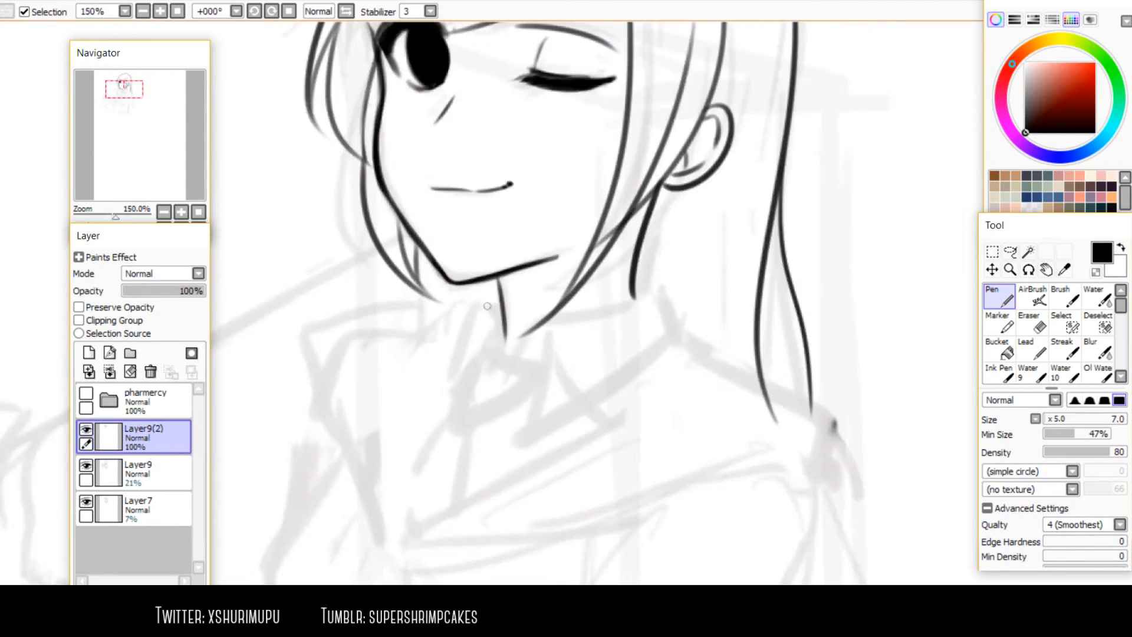
scroll(498, 295, up, 1)
key(ctrl+z)
drag(497, 267, 499, 376)
key(ctrl+z)
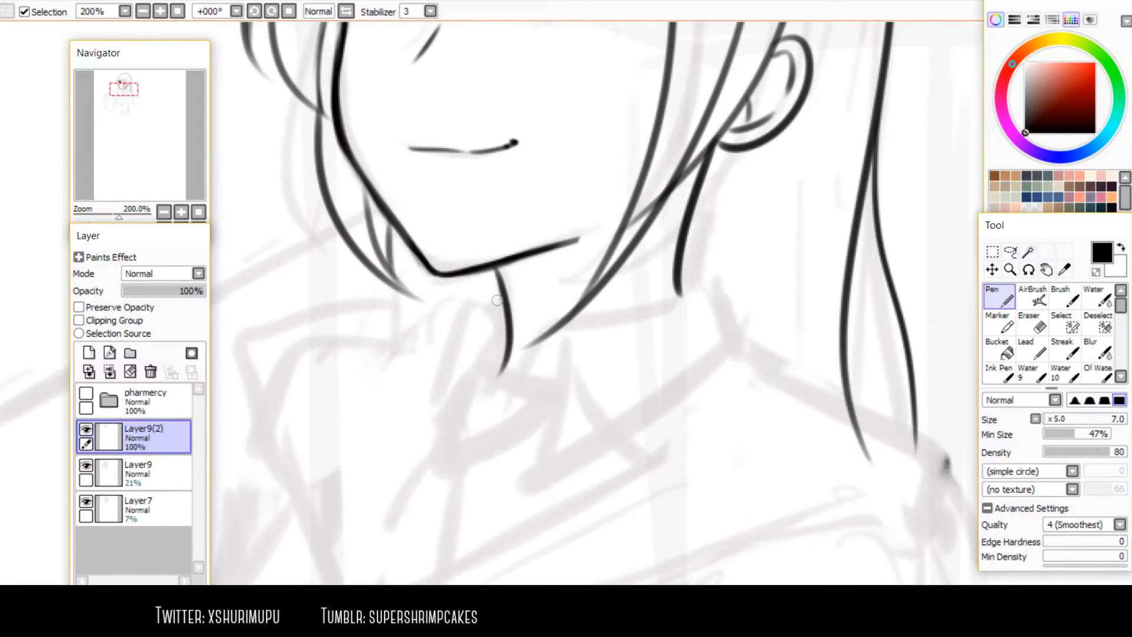
scroll(498, 319, down, 3)
scroll(498, 319, up, 3)
Draw the shirt collar's slanted front edge beneath the side hair tips, undoing unsuitable attempts
mouse_move(532, 258)
mouse_down()
mouse_move(511, 276)
mouse_move(477, 385)
mouse_up()
key(ctrl+z)
mouse_move(612, 292)
mouse_down()
mouse_move(539, 439)
mouse_move(555, 350)
mouse_move(634, 454)
mouse_move(637, 420)
mouse_up()
key(ctrl+z)
key(ctrl+z)
key(ctrl+z)
key(ctrl+z)
mouse_move(608, 294)
mouse_down()
mouse_move(555, 349)
mouse_move(563, 344)
mouse_move(631, 441)
mouse_up()
key(ctrl+z)
key(h)
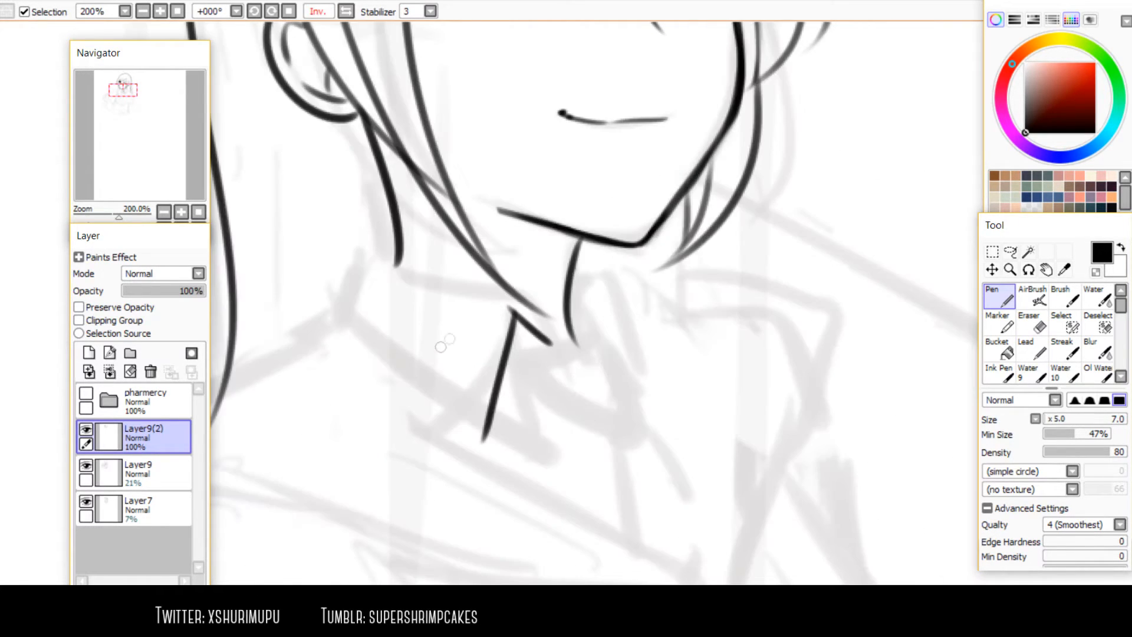
Draw the collar's back fold at the neck and its upper edge running forward to the hair tips
key(e)
mouse_move(394, 265)
mouse_down()
mouse_move(366, 145)
mouse_move(385, 255)
mouse_move(349, 321)
mouse_up()
key(e)
key(h)
drag(726, 244, 570, 343)
key(ctrl+z)
mouse_move(728, 247)
mouse_down()
mouse_move(572, 341)
mouse_move(719, 243)
mouse_up()
key(ctrl+z)
key(ctrl+z)
key(ctrl+z)
drag(593, 316, 734, 249)
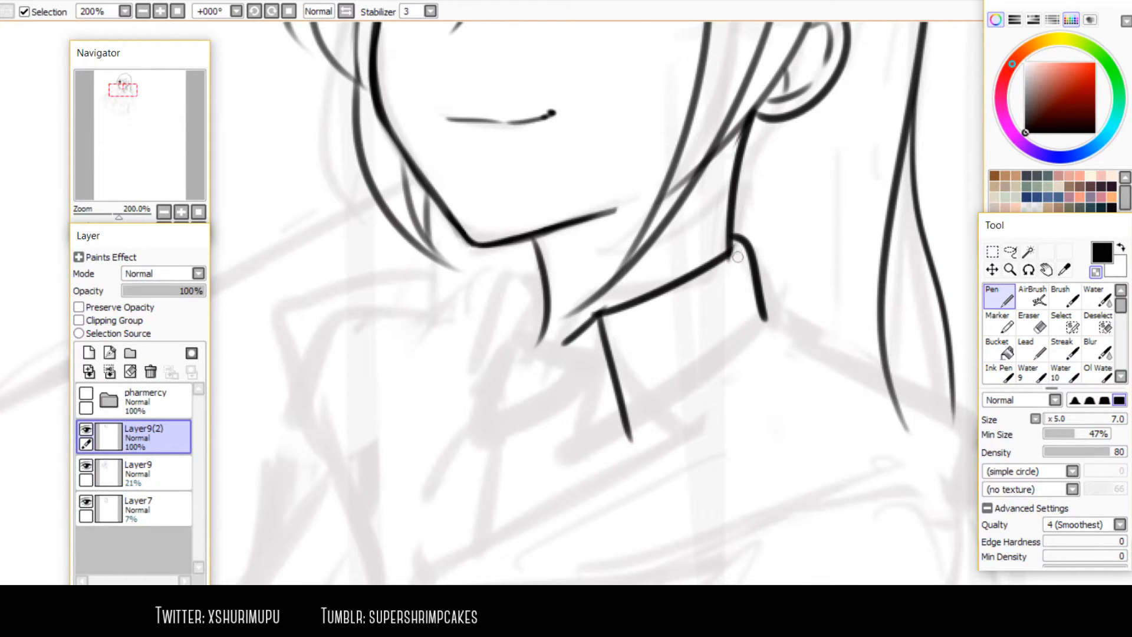
Close the collar flap with a straight lower edge in mirrored view, and check it with the canvas rotated
key(h)
scroll(368, 301, down, 2)
key(ctrl+z)
drag(396, 267, 533, 390)
key(ctrl+z)
drag(396, 265, 533, 389)
key(End)
key(Page_Down)
key(Page_Down)
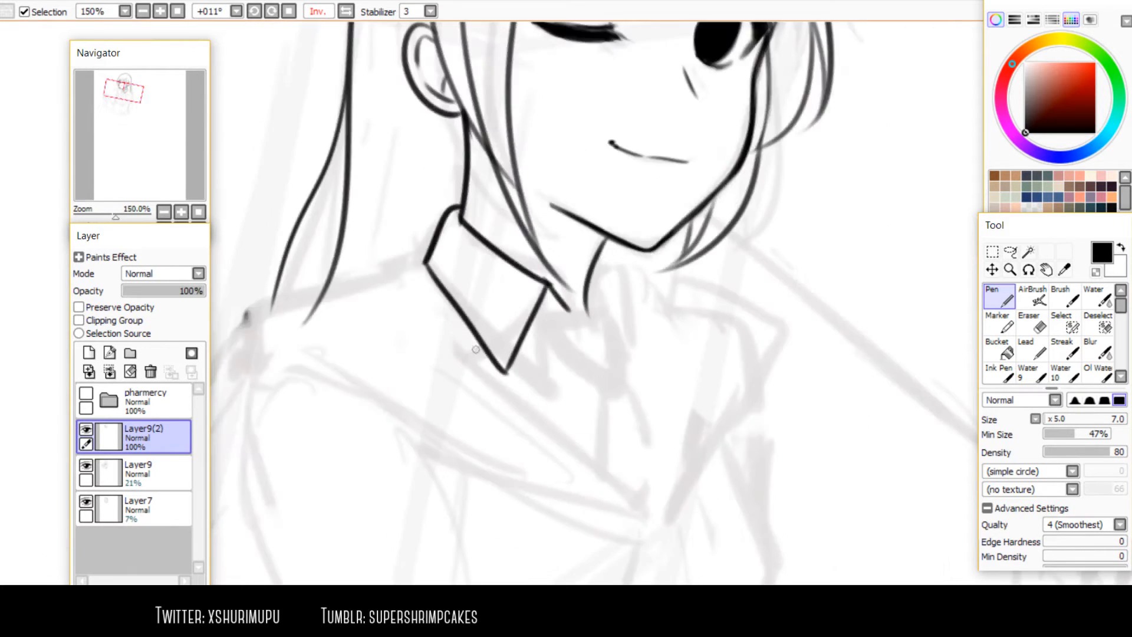
key(Delete)
key(h)
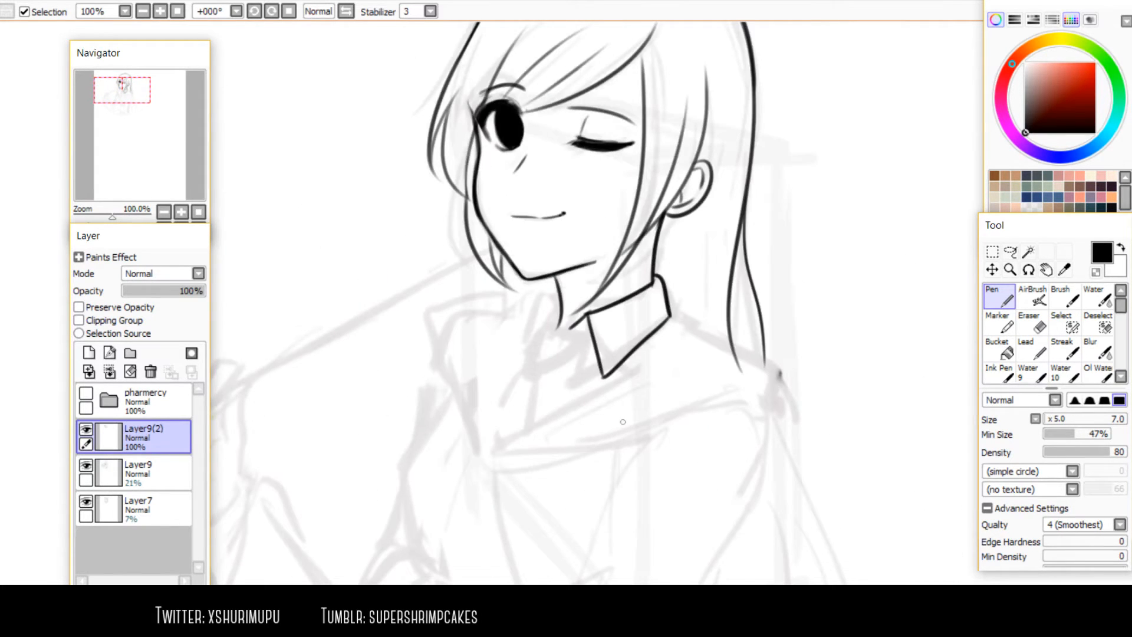
Draw the tie knot below the neck with short bands linking it to the collar flap
key(Page_Up)
key(Page_Up)
key(Page_Up)
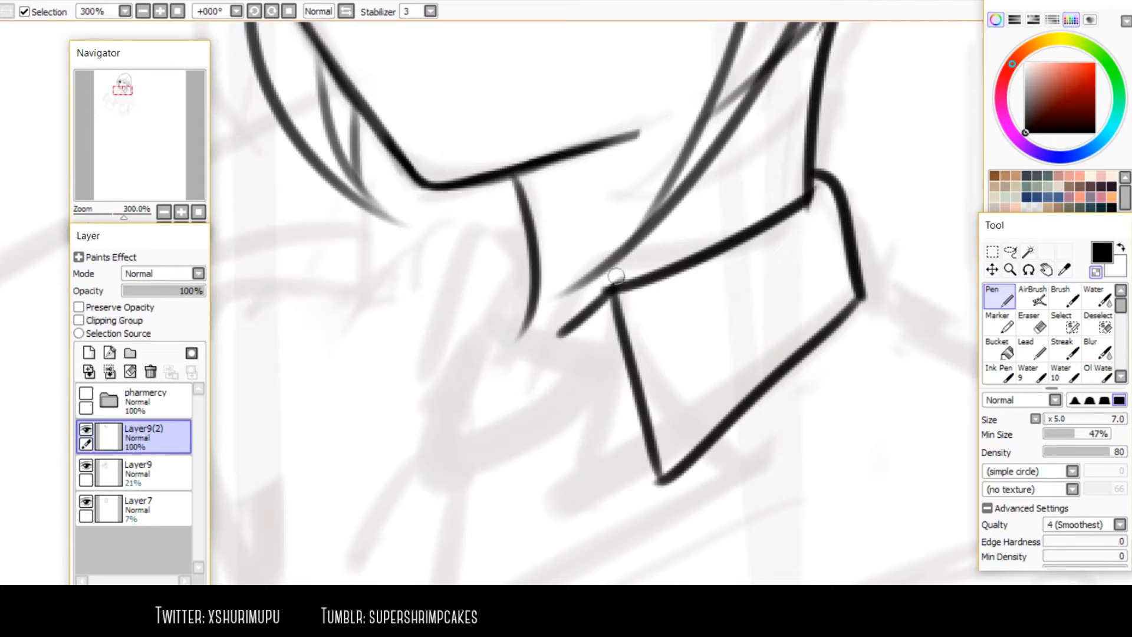
mouse_move(500, 323)
mouse_down()
mouse_move(547, 217)
mouse_move(625, 266)
mouse_up()
mouse_move(508, 237)
mouse_down()
mouse_move(461, 365)
mouse_move(465, 341)
mouse_move(460, 356)
mouse_up()
key(ctrl+z)
mouse_move(460, 357)
mouse_down()
mouse_move(519, 392)
mouse_move(637, 257)
mouse_move(517, 404)
mouse_move(639, 283)
mouse_up()
key(ctrl+z)
key(ctrl+z)
mouse_move(600, 235)
mouse_down()
mouse_move(671, 233)
mouse_move(674, 271)
mouse_up()
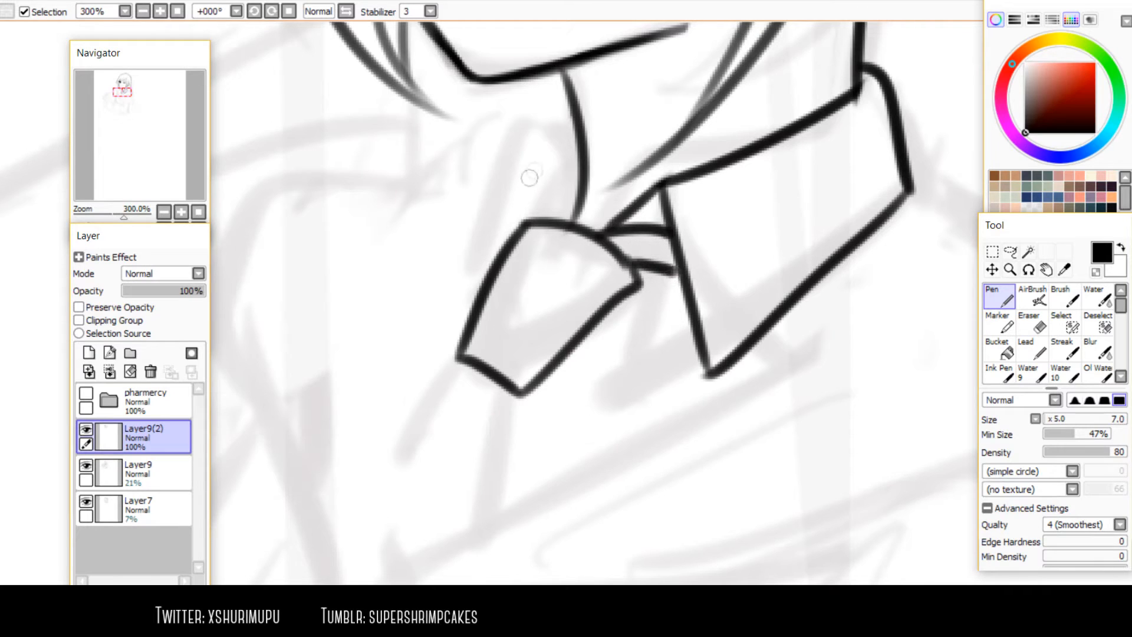
Draw the far collar flap beside the neck and above the tie knot, undoing the first attempt
drag(571, 101, 457, 274)
key(ctrl+z)
mouse_move(563, 97)
mouse_down()
mouse_move(509, 127)
mouse_move(459, 258)
mouse_up()
drag(522, 154, 560, 219)
drag(461, 259, 507, 231)
mouse_move(538, 172)
mouse_down()
mouse_move(516, 234)
mouse_move(557, 207)
mouse_up()
Check the collar and tie in mirrored view and erase the leftover dark sketch mark at the shoulder
key(h)
scroll(513, 247, down, 1)
scroll(513, 246, down, 3)
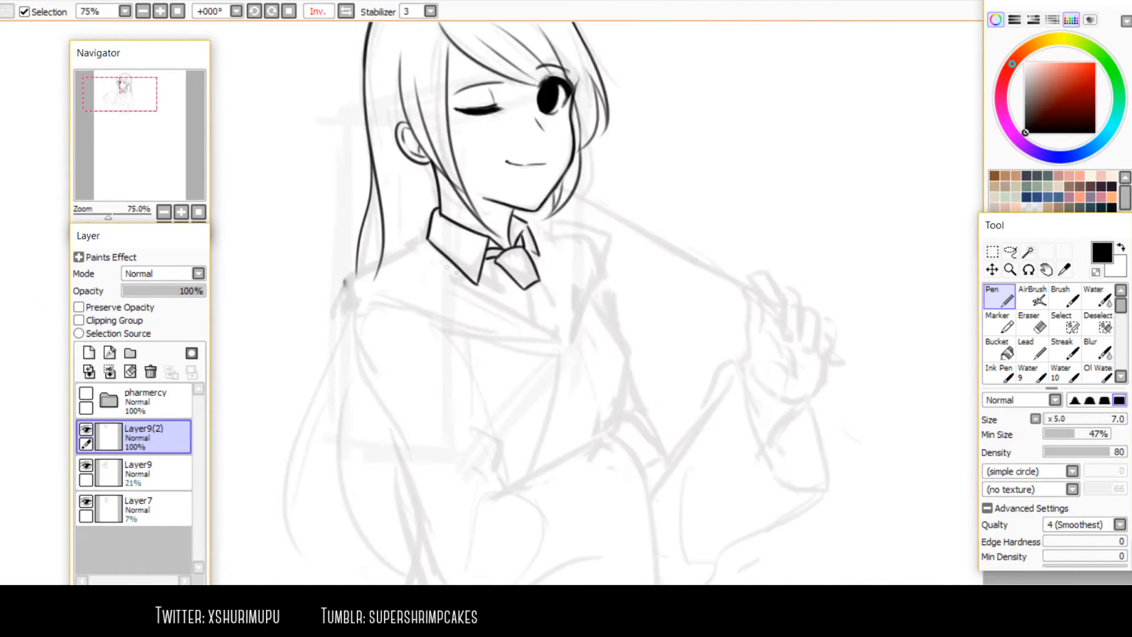
scroll(418, 252, up, 2)
scroll(398, 302, down, 1)
key(e)
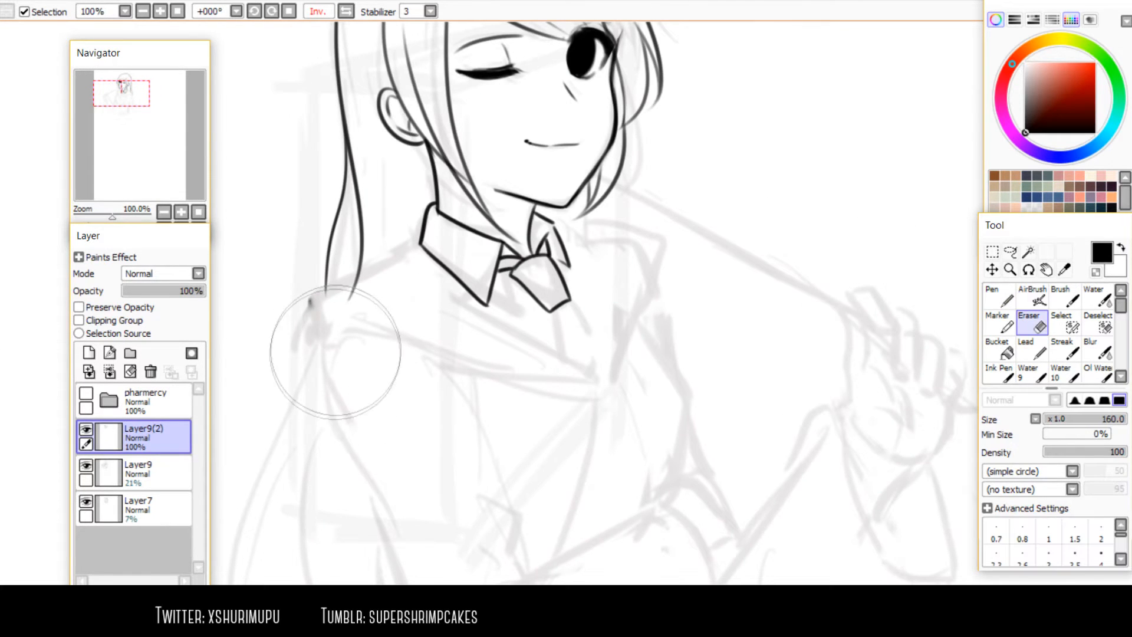
key(h)
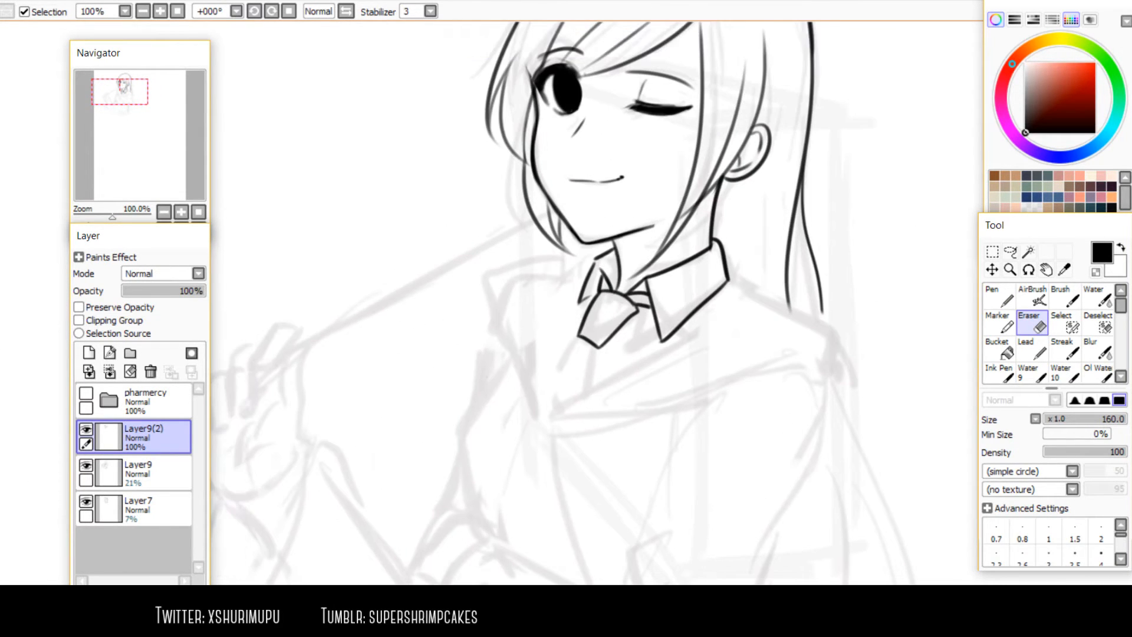
Thicken the jawline above the neck into a tapered black shadow with the Pen
key(n)
scroll(633, 249, up, 2)
mouse_move(655, 227)
mouse_down()
mouse_move(581, 260)
mouse_move(670, 216)
mouse_move(623, 254)
mouse_move(662, 226)
mouse_move(613, 239)
mouse_move(625, 248)
mouse_up()
key(ctrl+z)
key(minus)
key(minus)
key(minus)
drag(537, 92, 616, 272)
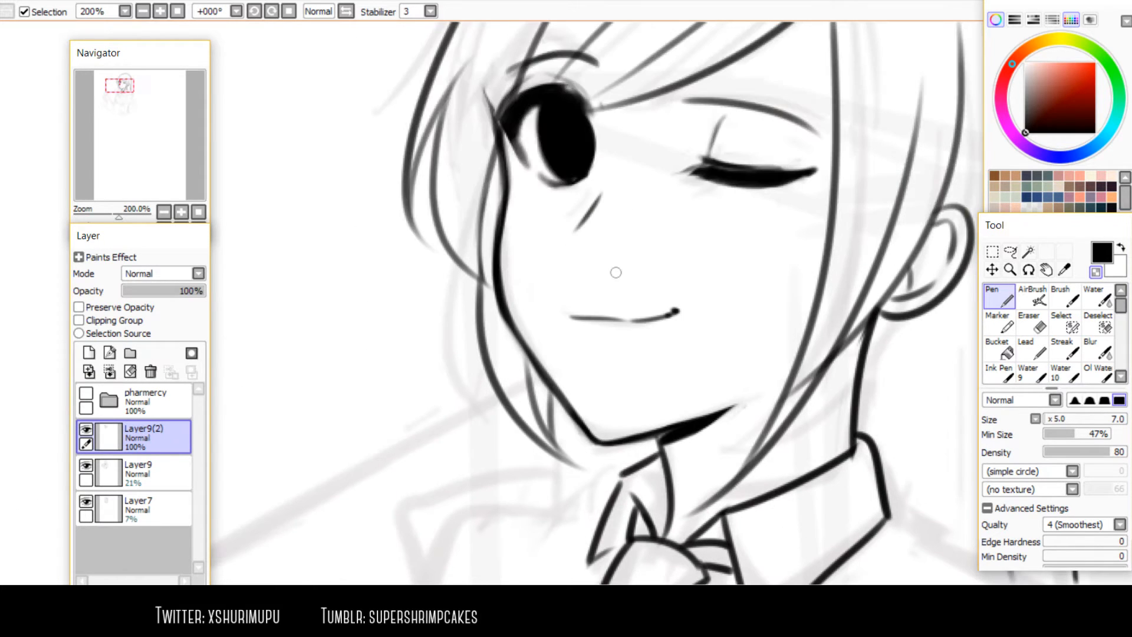
Redraw the open eye's lower rim and cut a small round highlight into the iris with a transparent stroke
key(Insert)
key(Insert)
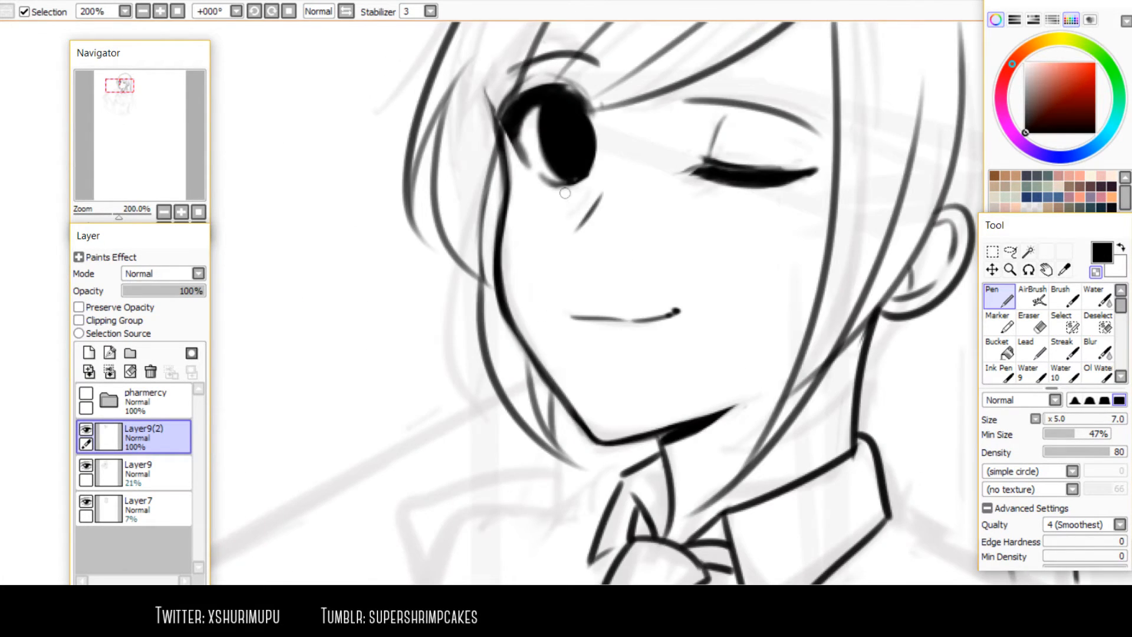
scroll(564, 193, up, 2)
drag(608, 248, 623, 257)
key(minus)
mouse_move(574, 228)
mouse_down()
mouse_move(633, 271)
mouse_move(629, 284)
mouse_up()
key(ctrl+z)
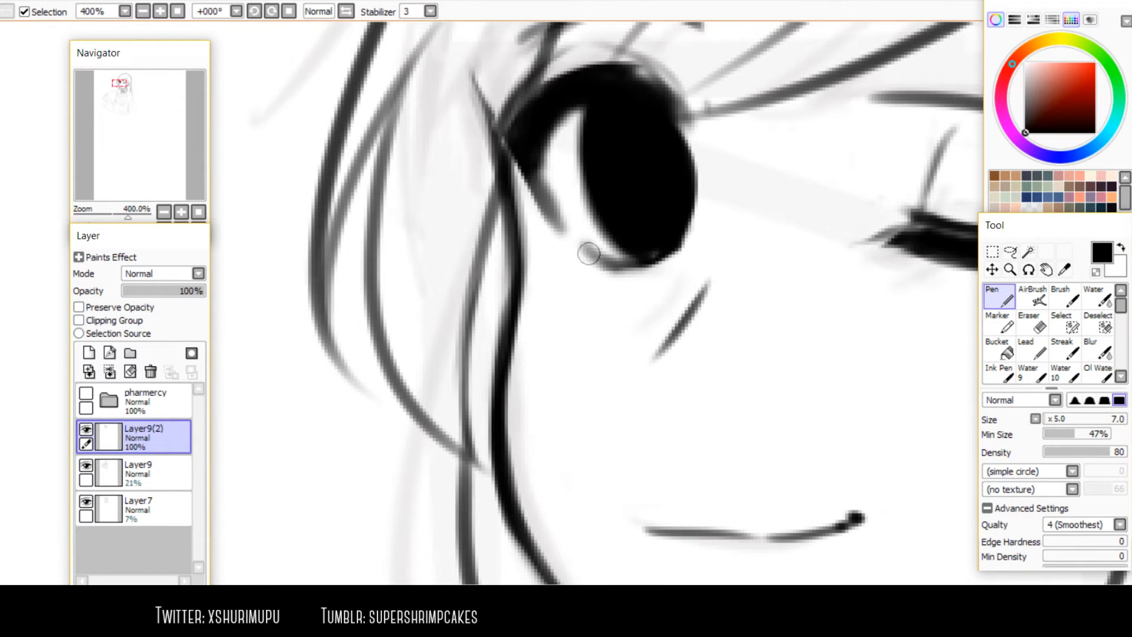
key(ctrl+z)
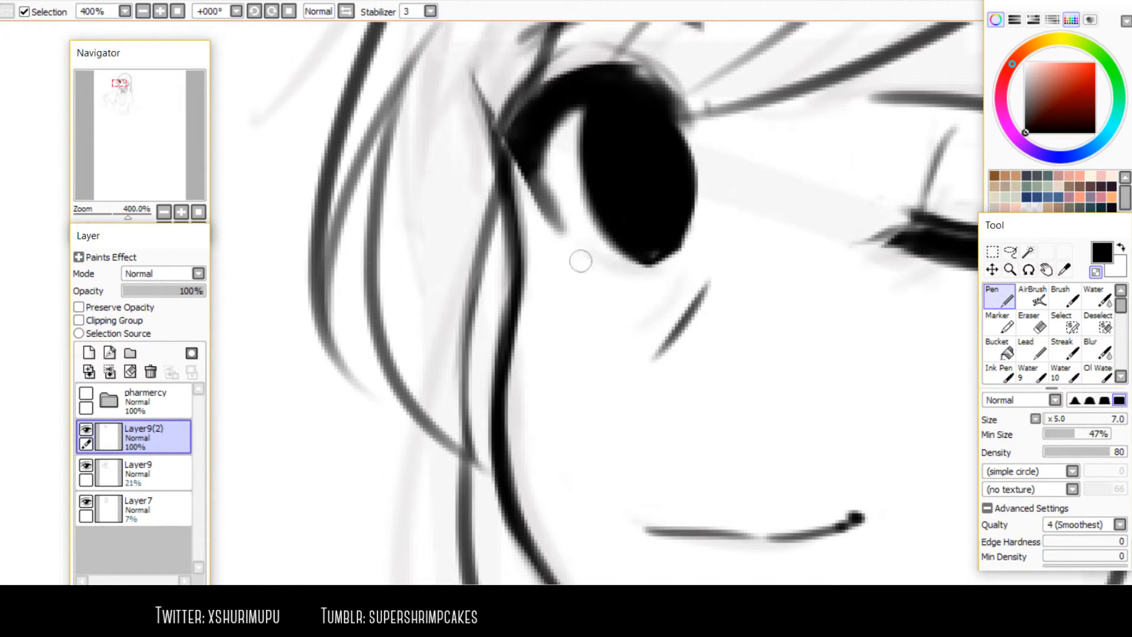
drag(568, 245, 671, 243)
key(minus)
drag(600, 129, 594, 125)
Check the face in mirrored view and touch up the open eye
key(h)
scroll(559, 154, down, 1)
scroll(559, 147, down, 4)
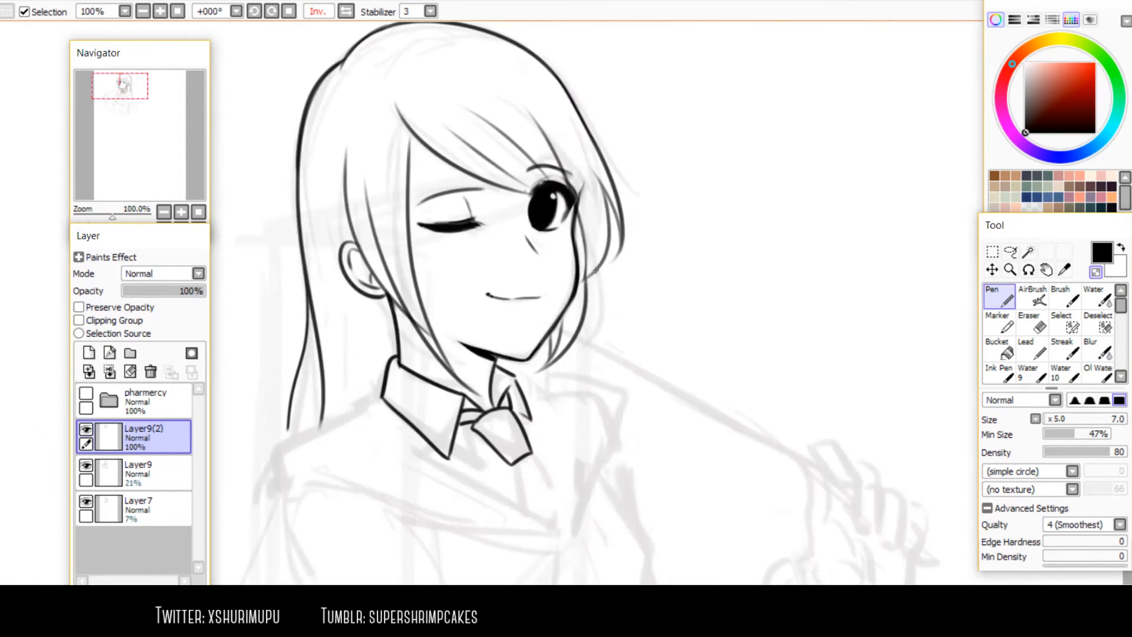
scroll(543, 228, up, 3)
key(minus)
mouse_move(563, 206)
mouse_down()
mouse_move(588, 193)
mouse_move(551, 222)
mouse_up()
key(h)
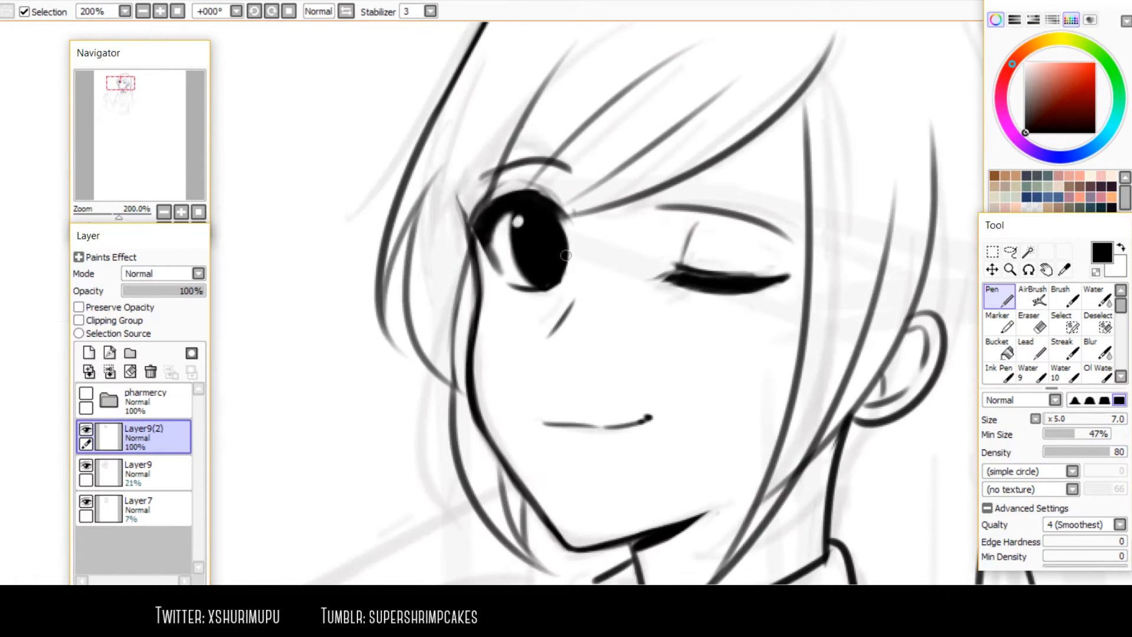
Refine the open eye's outer corner and upper lash line with alternating transparent and black Pen strokes
scroll(522, 256, up, 1)
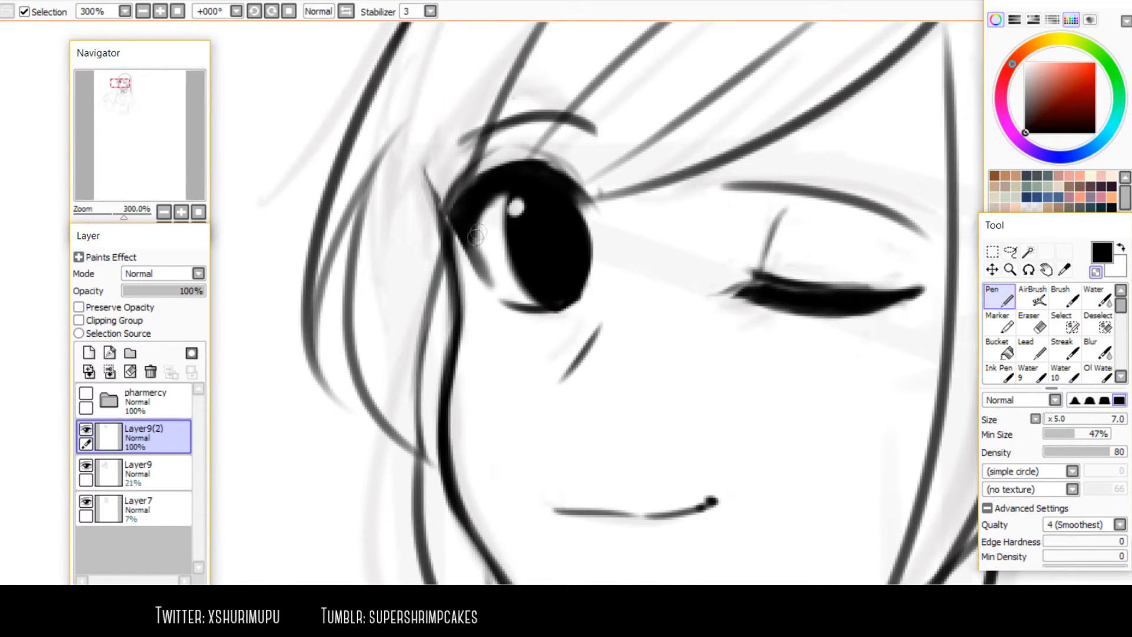
drag(488, 278, 494, 284)
key(minus)
drag(464, 239, 491, 284)
drag(483, 216, 533, 188)
scroll(442, 218, down, 3)
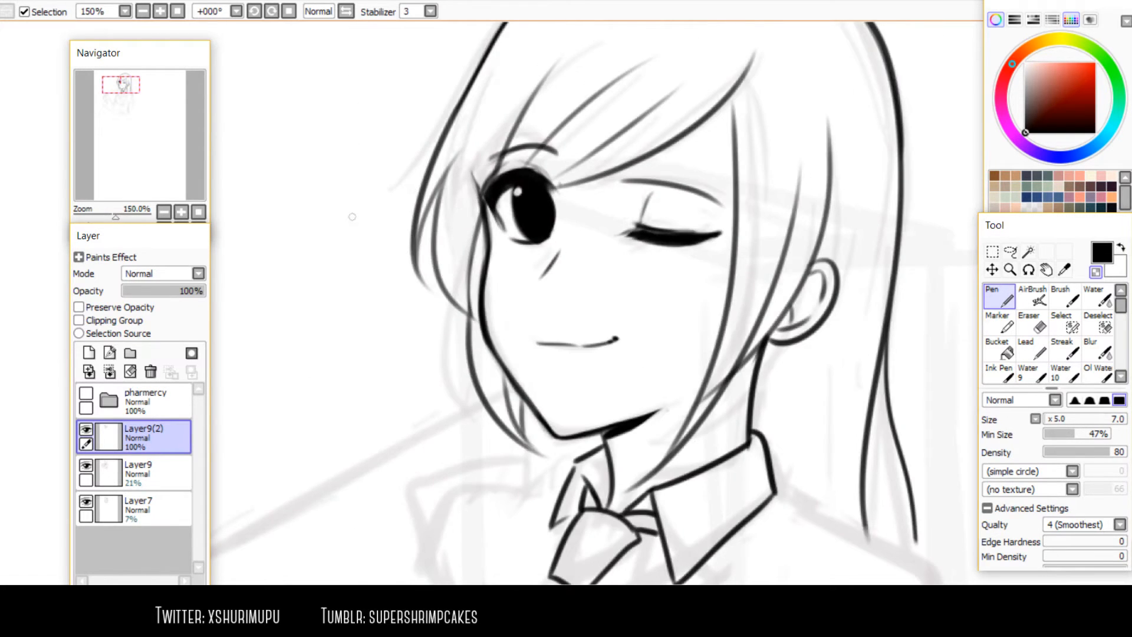
Sketch a sample eye with lash line, iris, crease and brow on the blank canvas beside the face, plus a brow-like arc over the hair
key(minus)
mouse_move(394, 222)
mouse_down()
mouse_move(475, 234)
mouse_move(393, 241)
mouse_move(450, 266)
mouse_move(444, 259)
mouse_up()
key(ctrl+z)
drag(449, 219, 464, 262)
mouse_move(396, 233)
mouse_down()
mouse_move(412, 254)
mouse_move(401, 222)
mouse_move(433, 217)
mouse_up()
mouse_move(404, 217)
mouse_down()
mouse_move(451, 241)
mouse_move(397, 223)
mouse_move(421, 220)
mouse_move(479, 248)
mouse_move(429, 220)
mouse_move(397, 230)
mouse_up()
key(ctrl+z)
drag(405, 222, 467, 207)
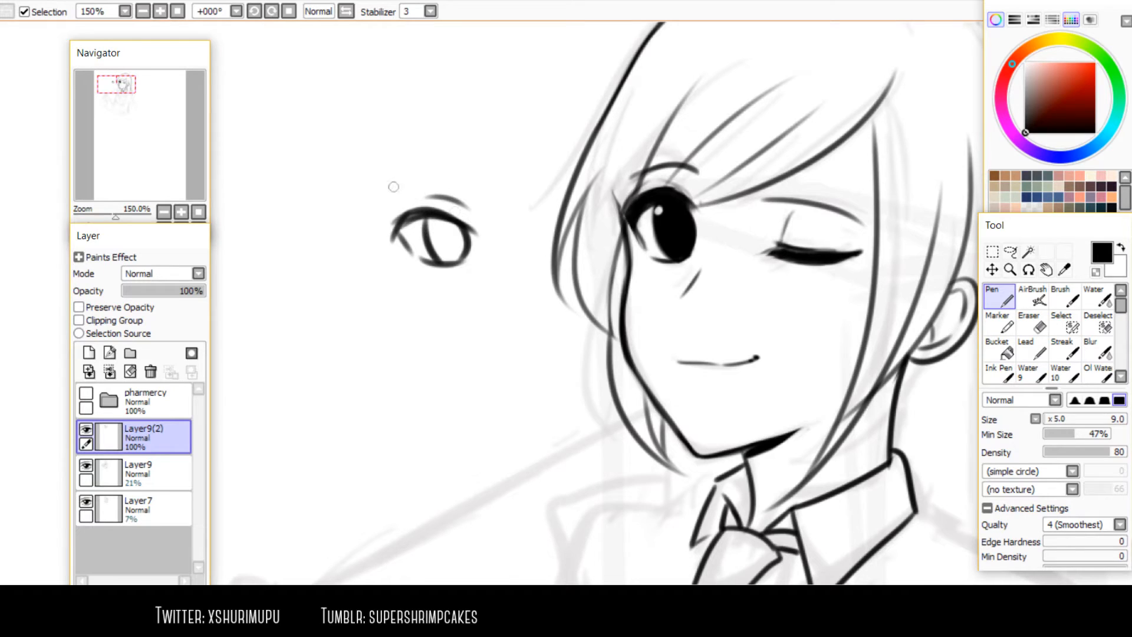
drag(388, 184, 500, 186)
drag(552, 220, 619, 206)
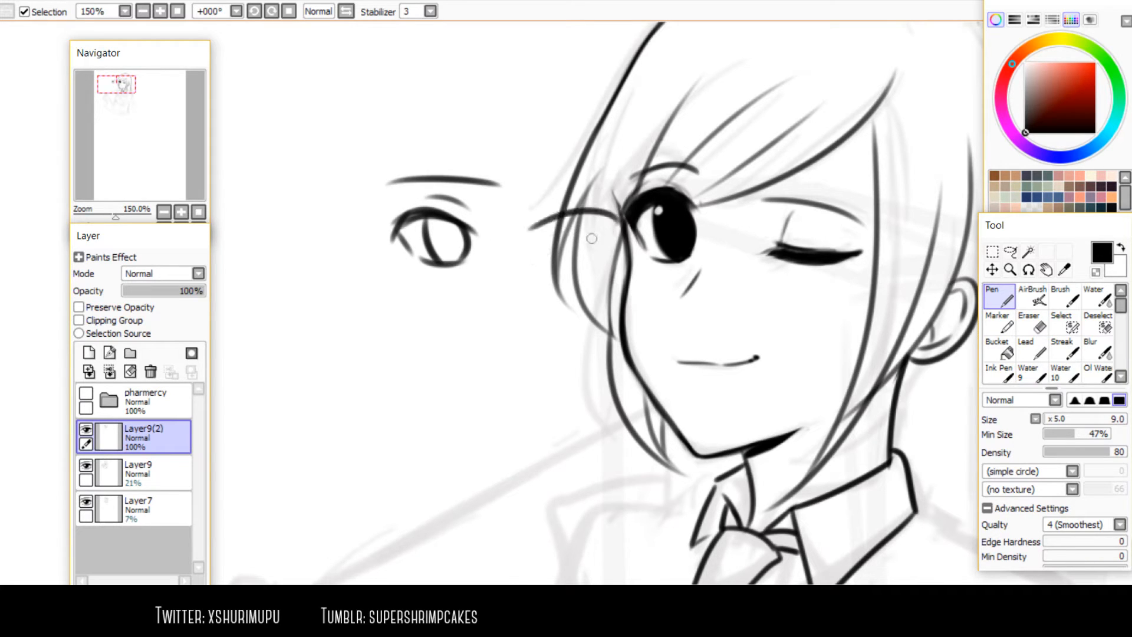
Undo all strokes of the sample eye and arc beside the face
key(ctrl+z)
key(ctrl+z)
key(ctrl+z)
key(ctrl+z)
key(ctrl+z)
key(ctrl+z)
key(ctrl+z)
key(ctrl+z)
key(ctrl+z)
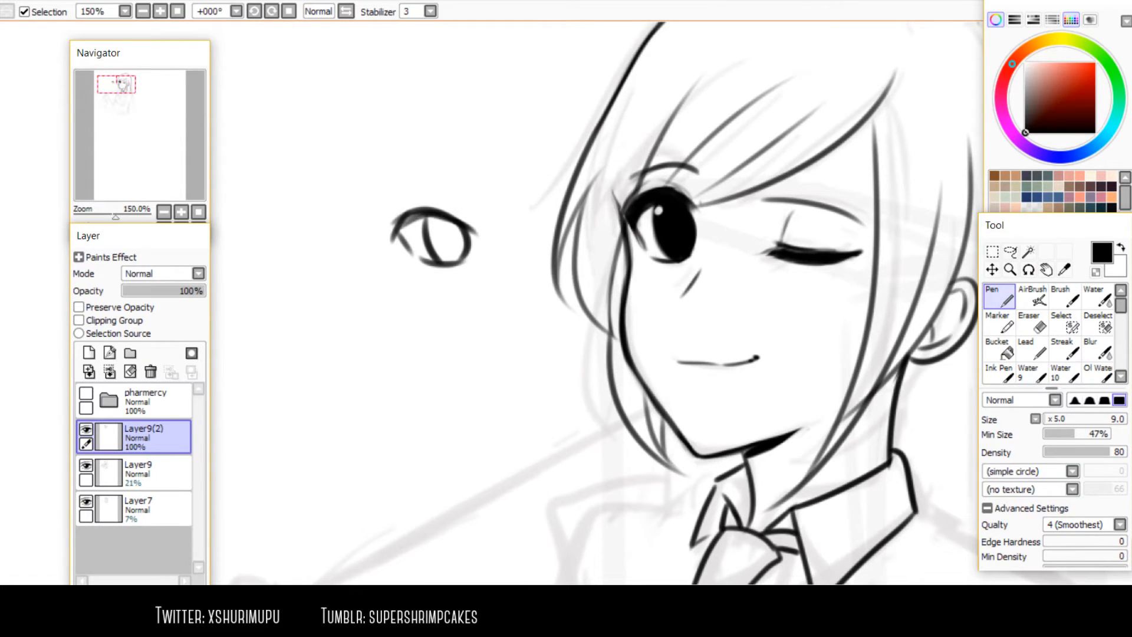
key(ctrl+z)
key(ctrl+z)
key(ctrl+z)
key(ctrl+z)
key(ctrl+z)
key(ctrl+z)
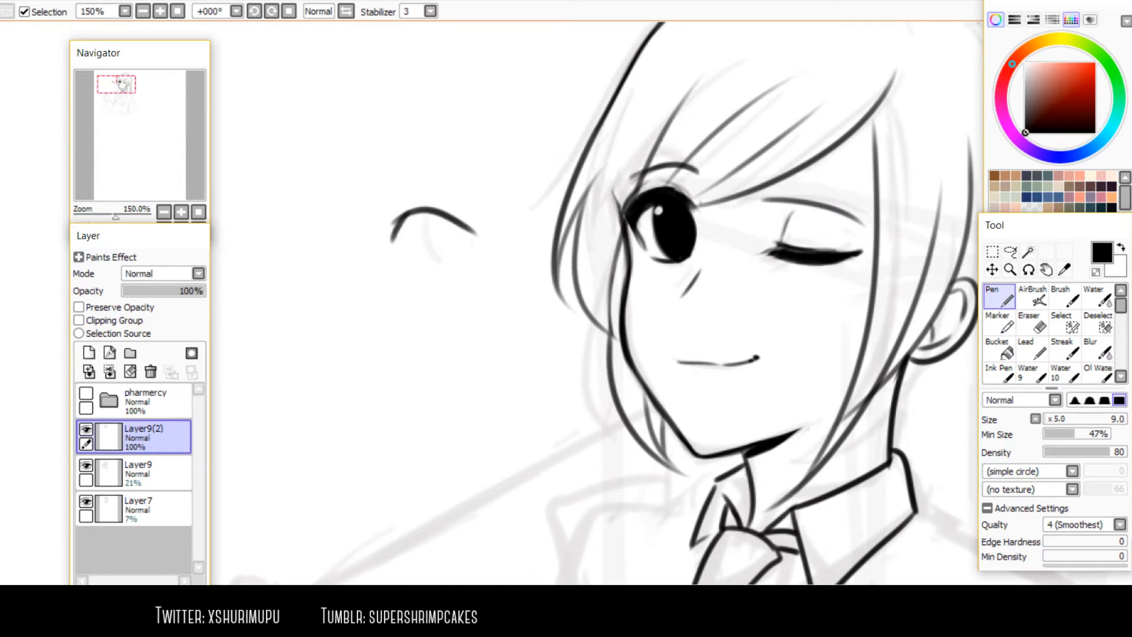
Check the face in mirrored view and redraw the open eye's outer lower edge as a thinner black line with the Pen at size 7
key(h)
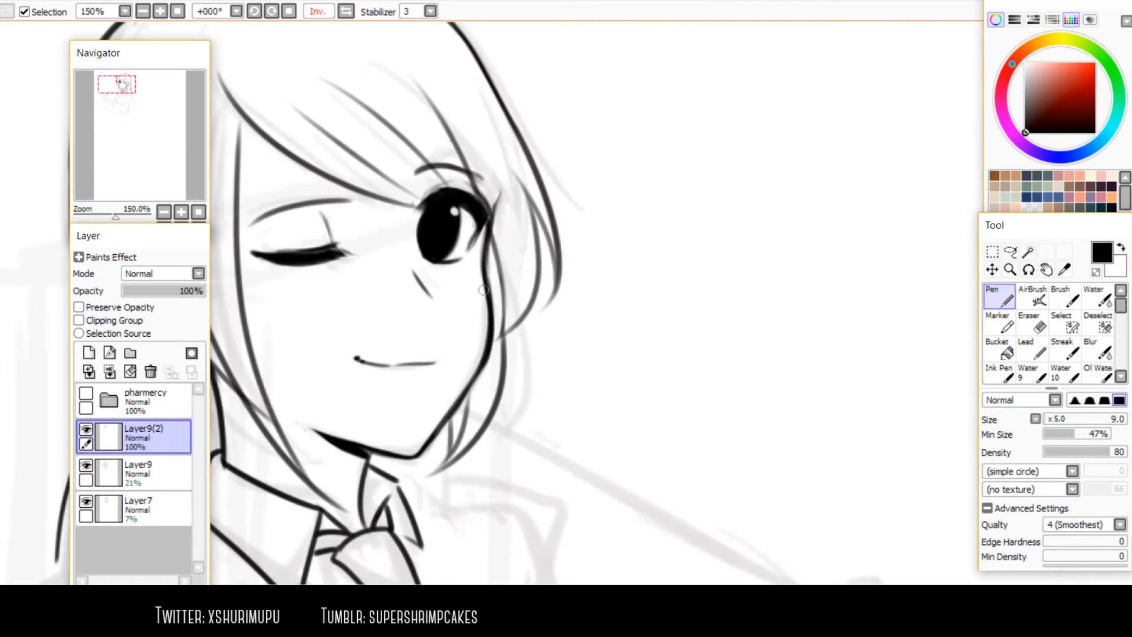
scroll(459, 228, down, 1)
scroll(314, 172, up, 2)
drag(344, 228, 427, 232)
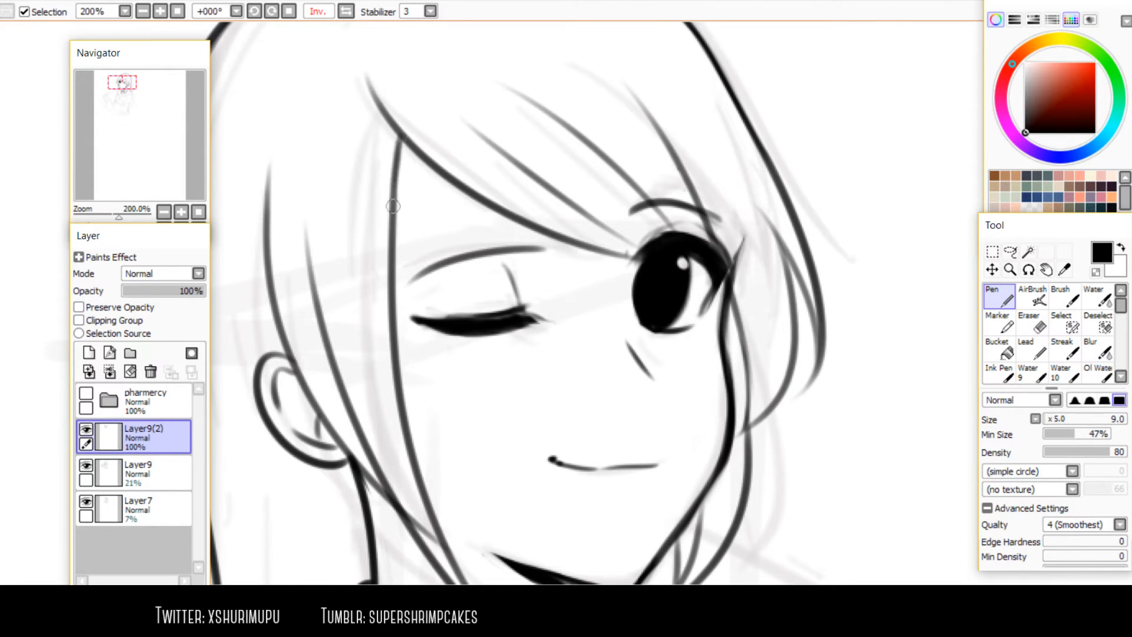
key(h)
scroll(414, 236, up, 1)
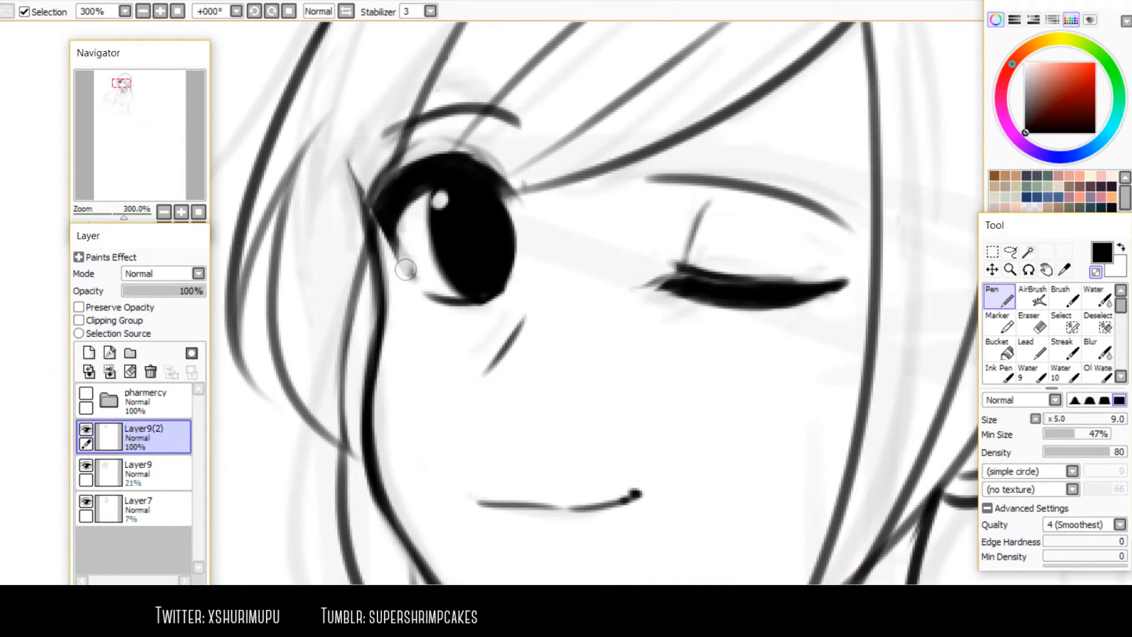
drag(392, 239, 419, 291)
key(bracketleft)
key(bracketleft)
key(minus)
mouse_move(378, 219)
mouse_down()
mouse_move(387, 245)
mouse_move(371, 204)
mouse_move(399, 271)
mouse_move(377, 201)
mouse_move(411, 280)
mouse_up()
key(minus)
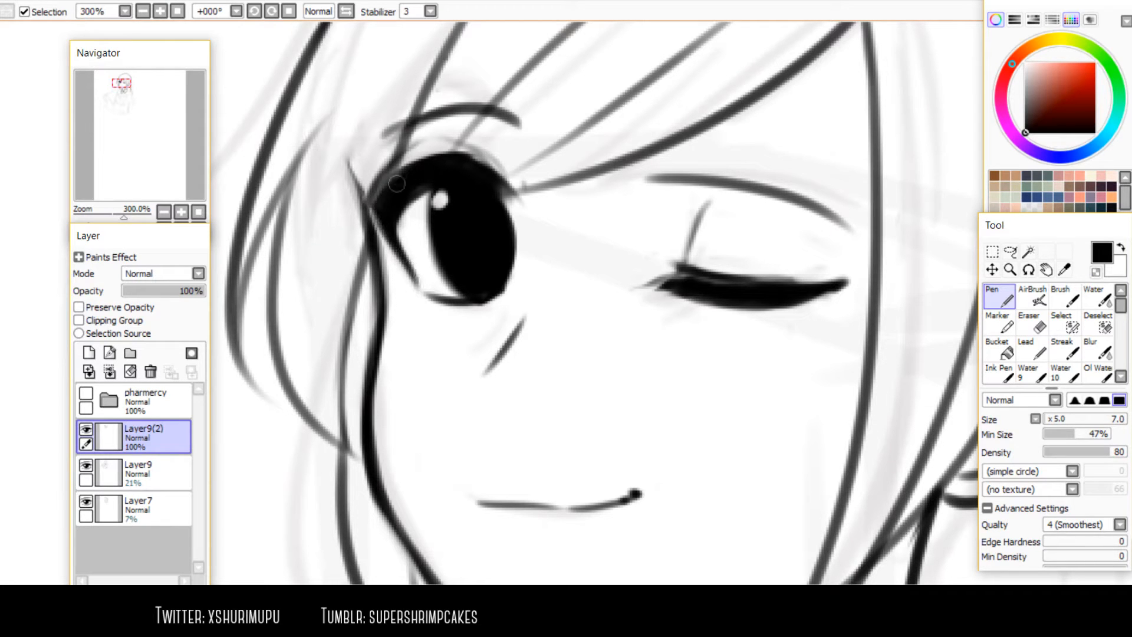
key(h)
scroll(475, 140, down, 4)
key(h)
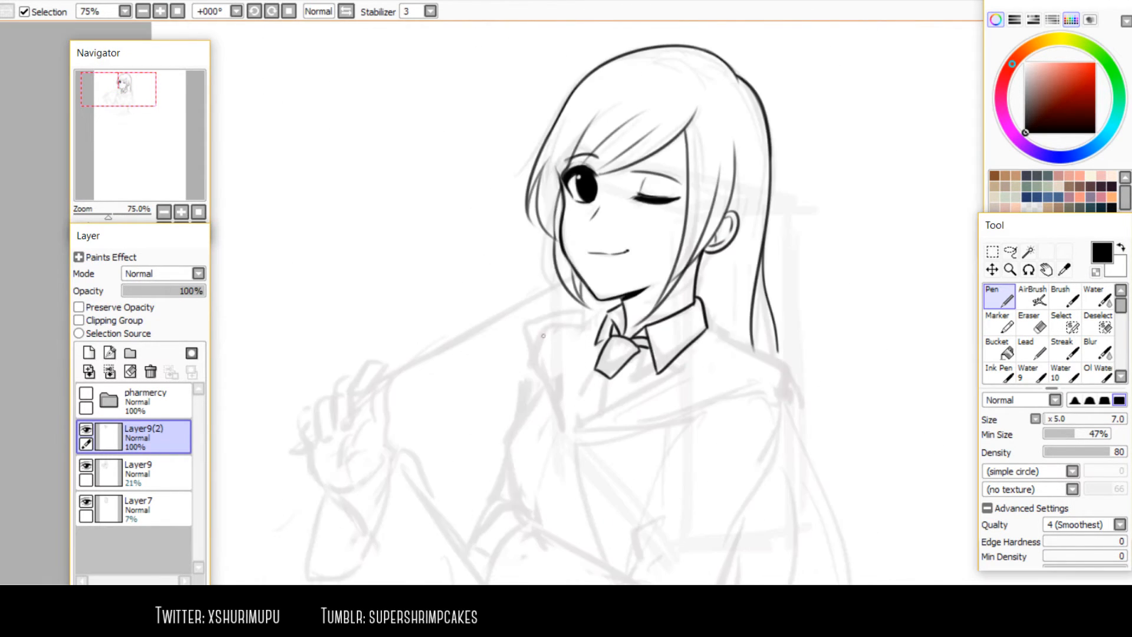
Show the pharmercy folder and examine the ponytailed character's face and yellow collar in normal and mirrored view
drag(540, 305, 486, 343)
click(86, 393)
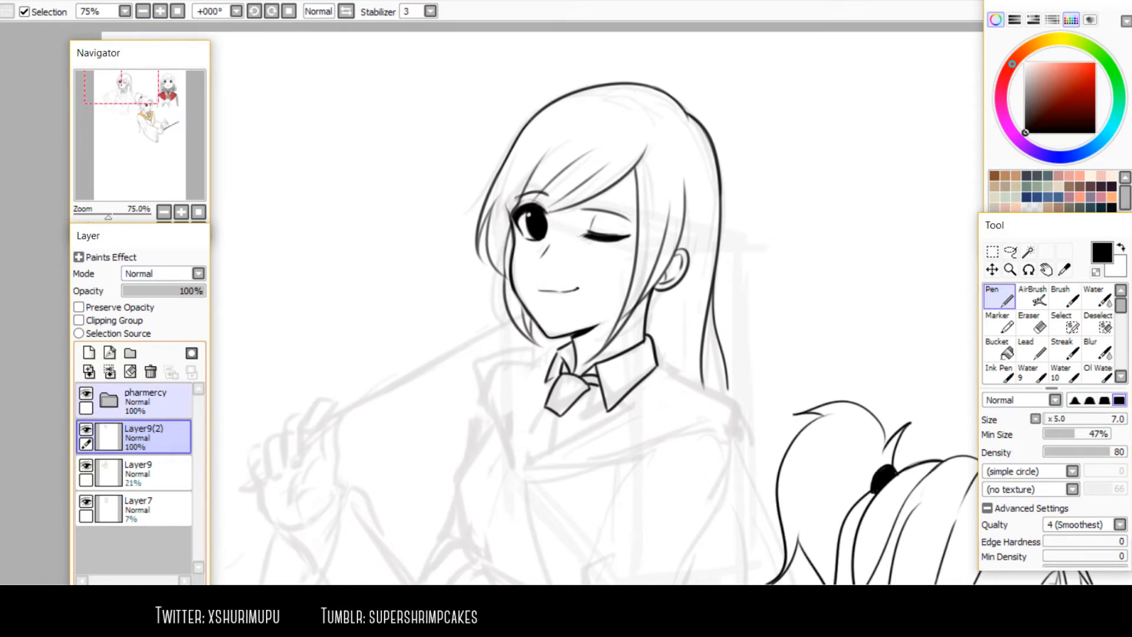
drag(779, 471, 345, 112)
drag(566, 171, 721, 79)
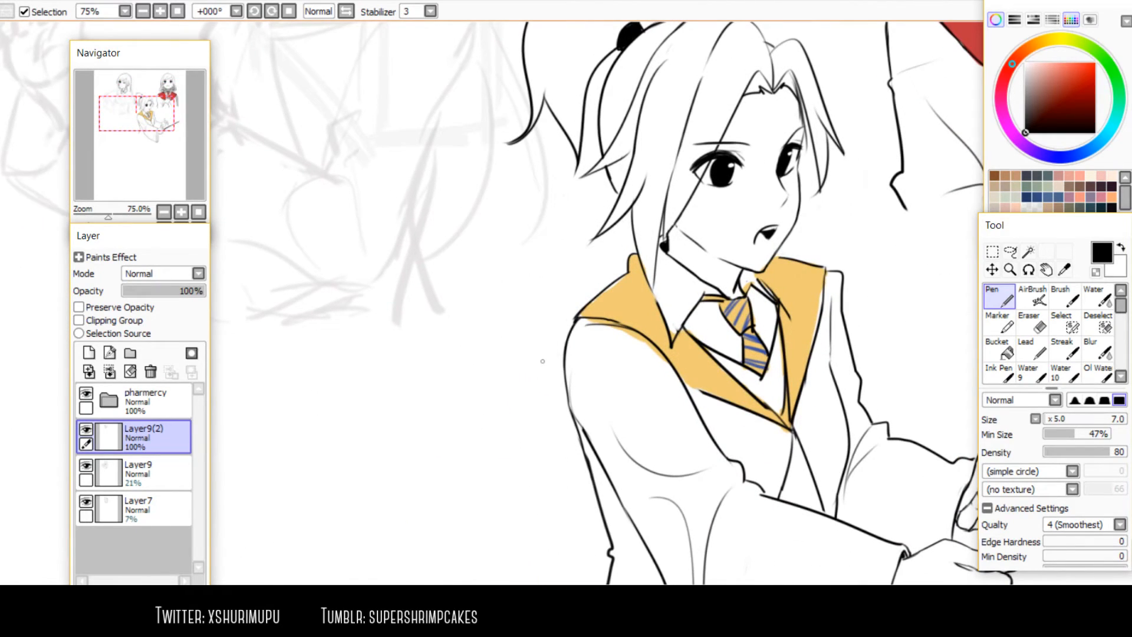
drag(475, 309, 407, 258)
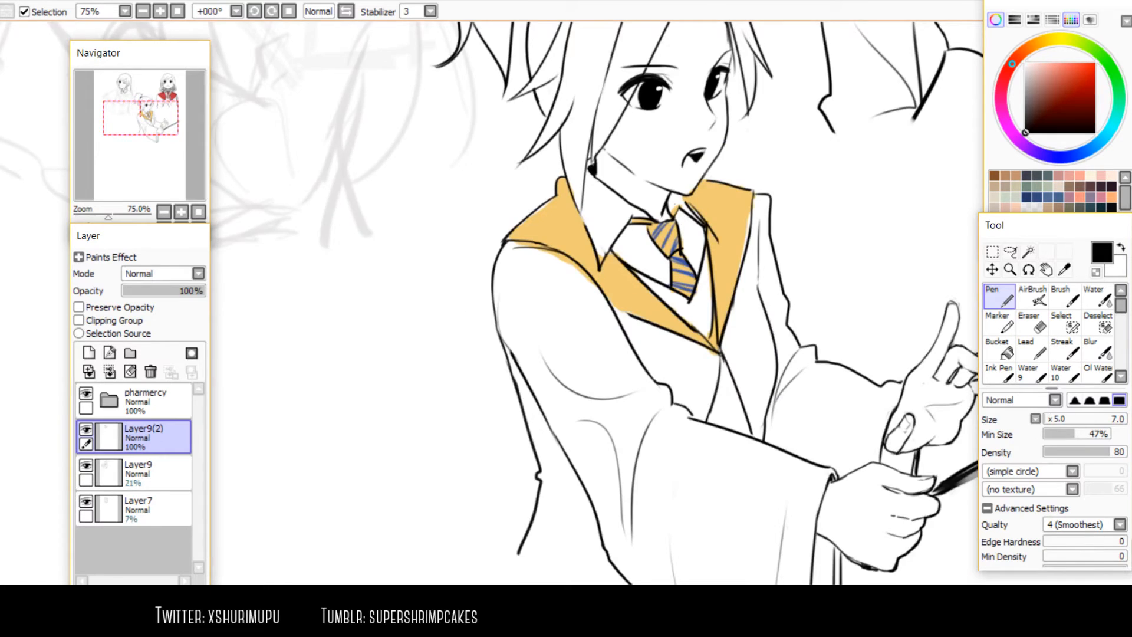
drag(488, 259, 503, 324)
key(h)
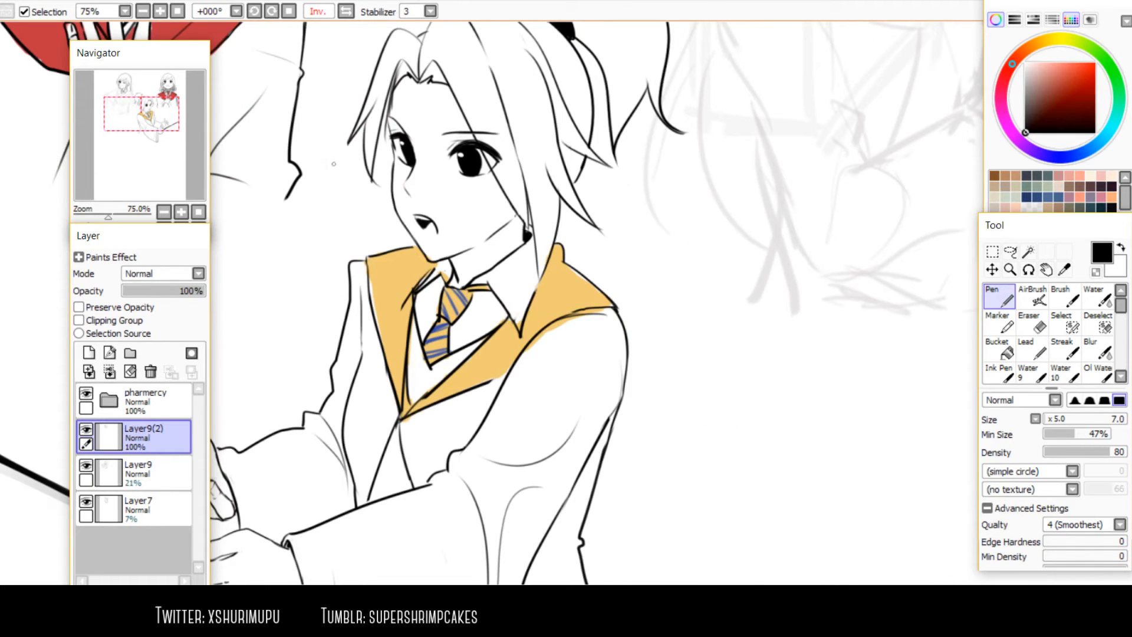
scroll(332, 161, up, 1)
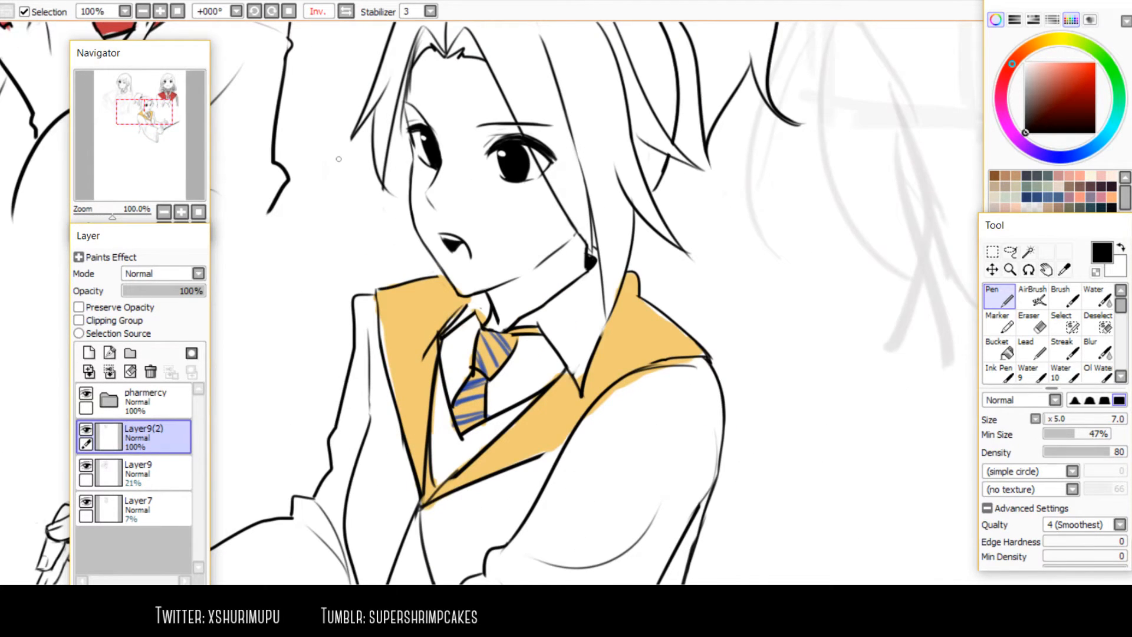
scroll(425, 165, up, 1)
scroll(259, 412, down, 2)
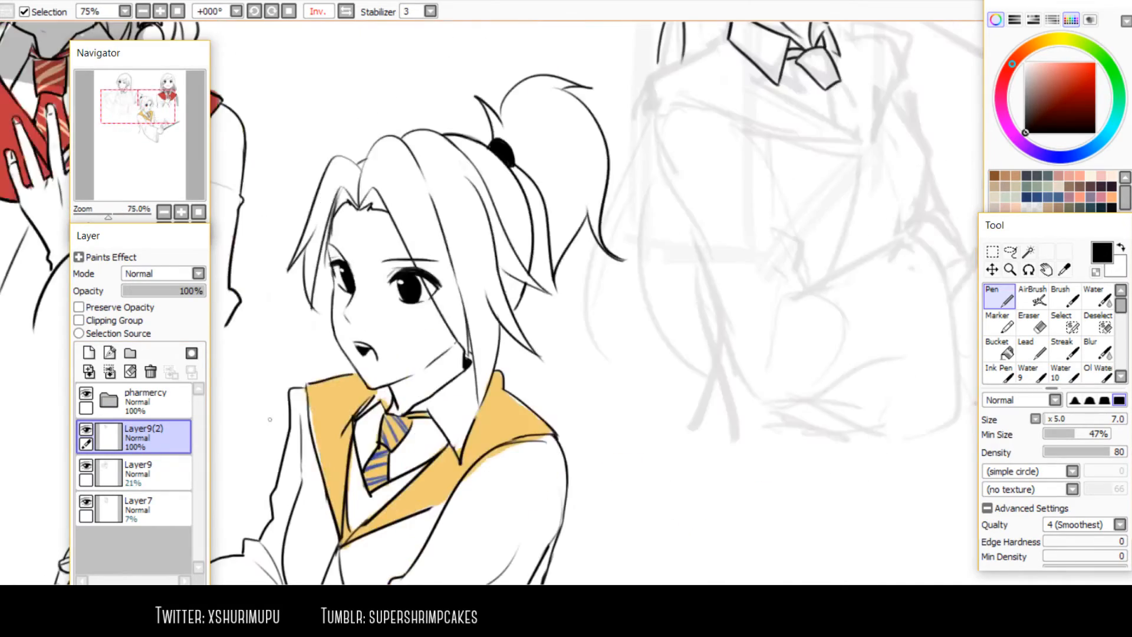
key(h)
Examine the red-collared character's face and collar beside the new drawing, and hide the pharmercy folder again
drag(582, 400, 686, 455)
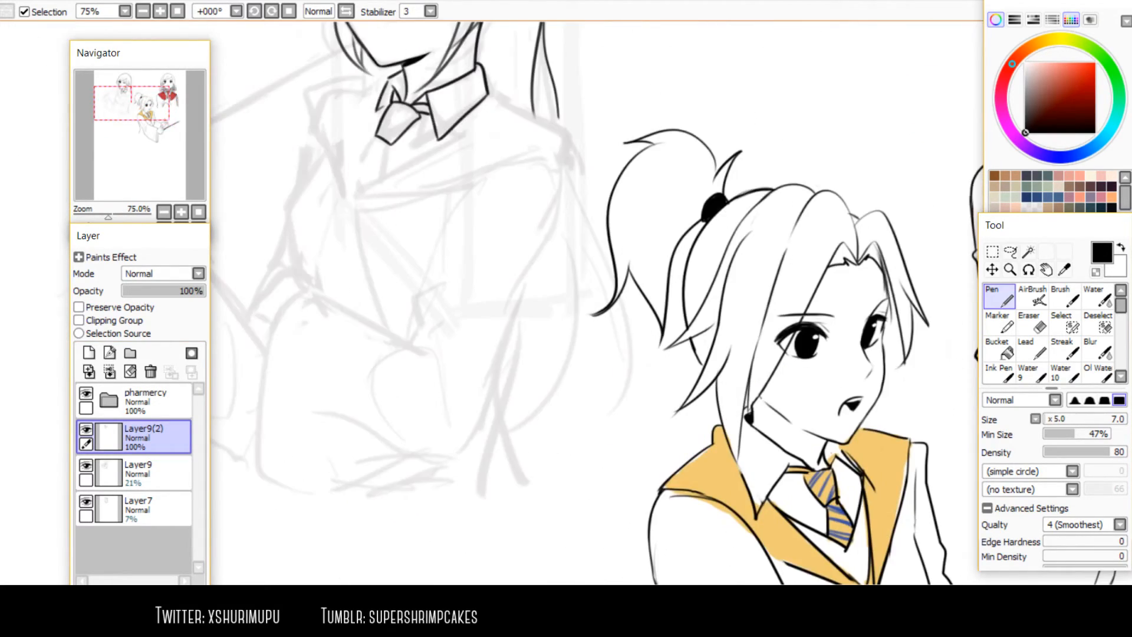
drag(678, 294, 307, 485)
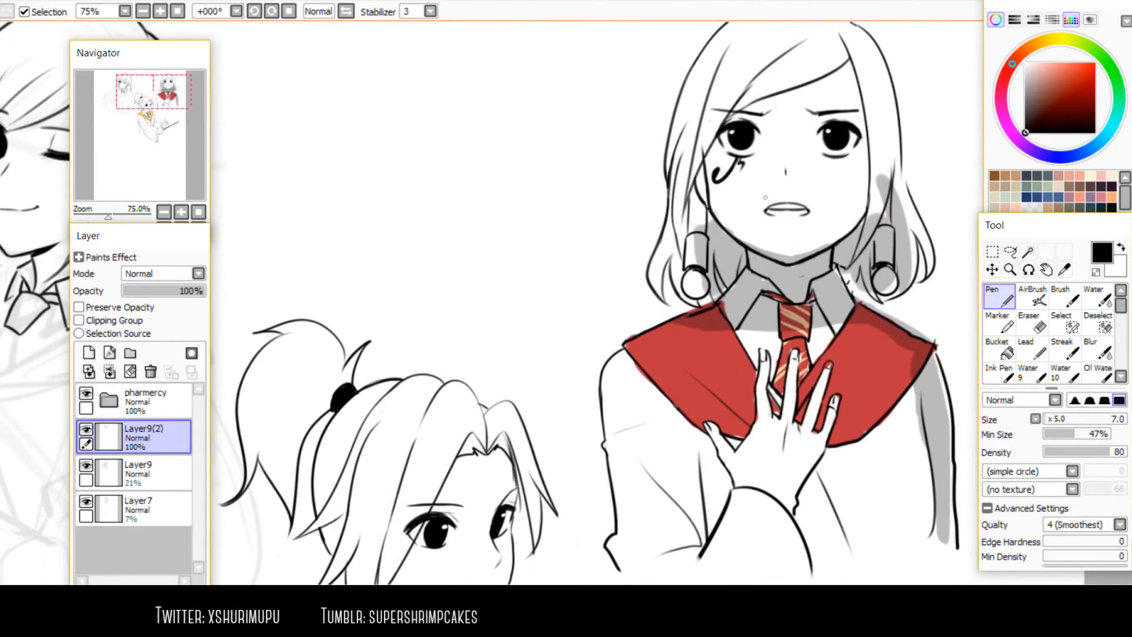
scroll(784, 177, up, 2)
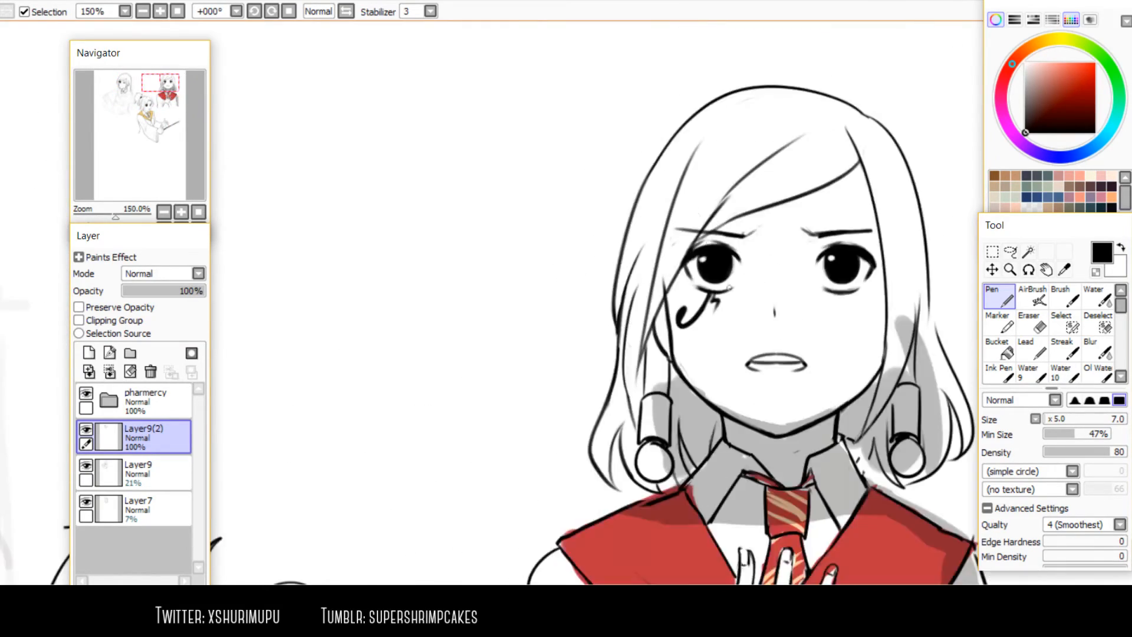
scroll(729, 287, down, 3)
drag(678, 366, 870, 98)
drag(882, 366, 978, 582)
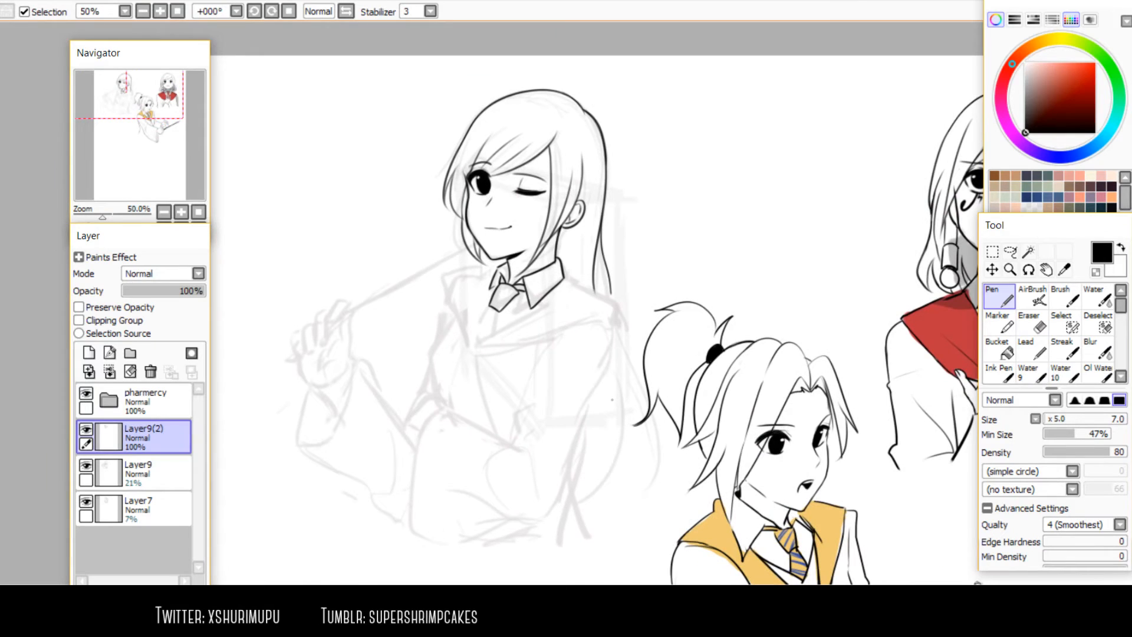
click(86, 392)
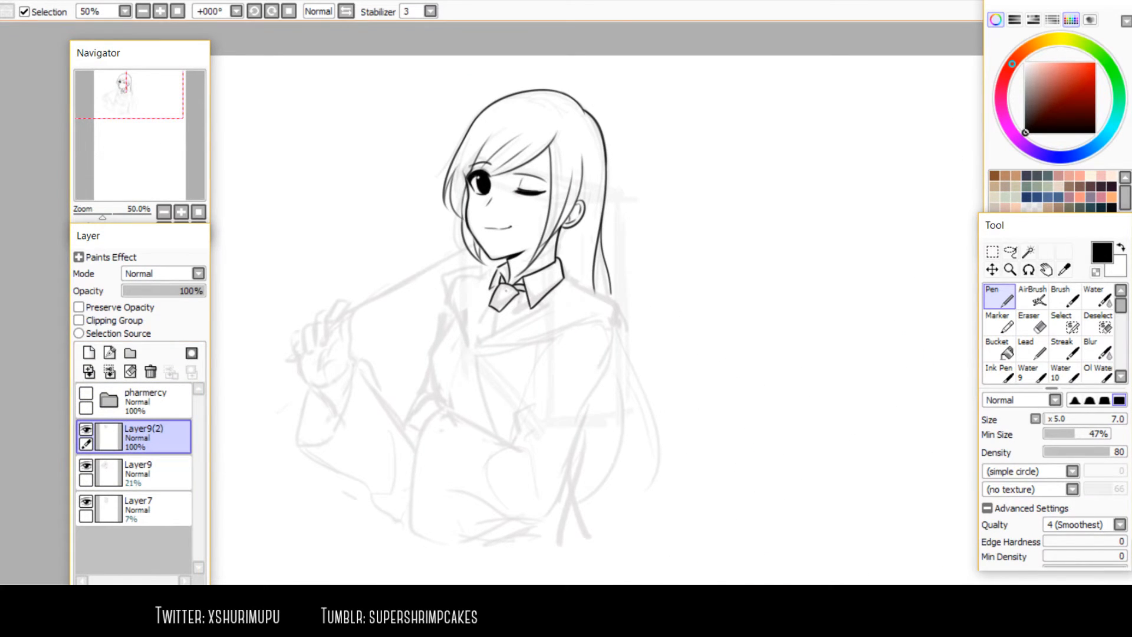
Draw the two side lines of the tie's tail running down from the knot
scroll(493, 292, up, 2)
drag(485, 329, 456, 368)
key(ctrl+z)
drag(480, 329, 453, 373)
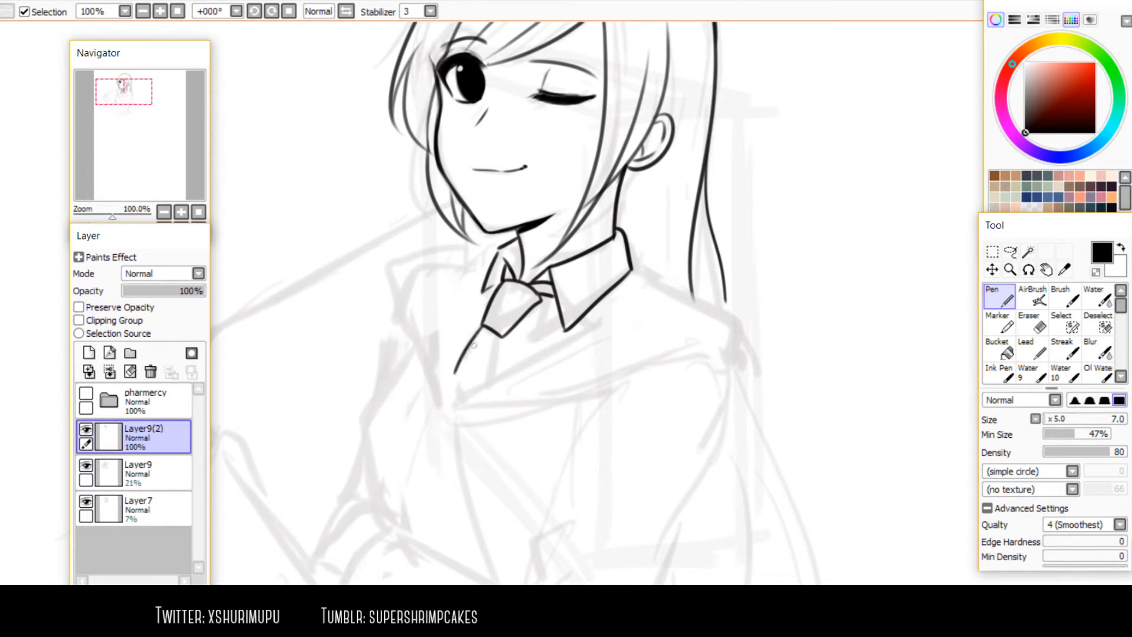
drag(500, 338, 487, 381)
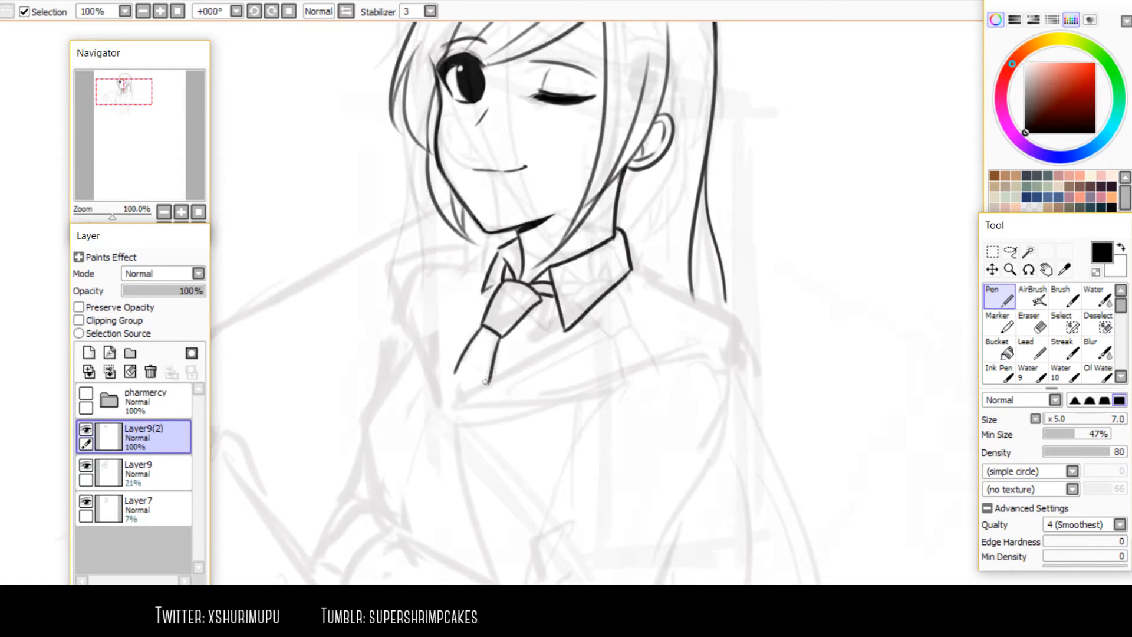
Draw the shoulder line sloping outward from the back of the shirt collar past the long hair, working in mirrored view
key(h)
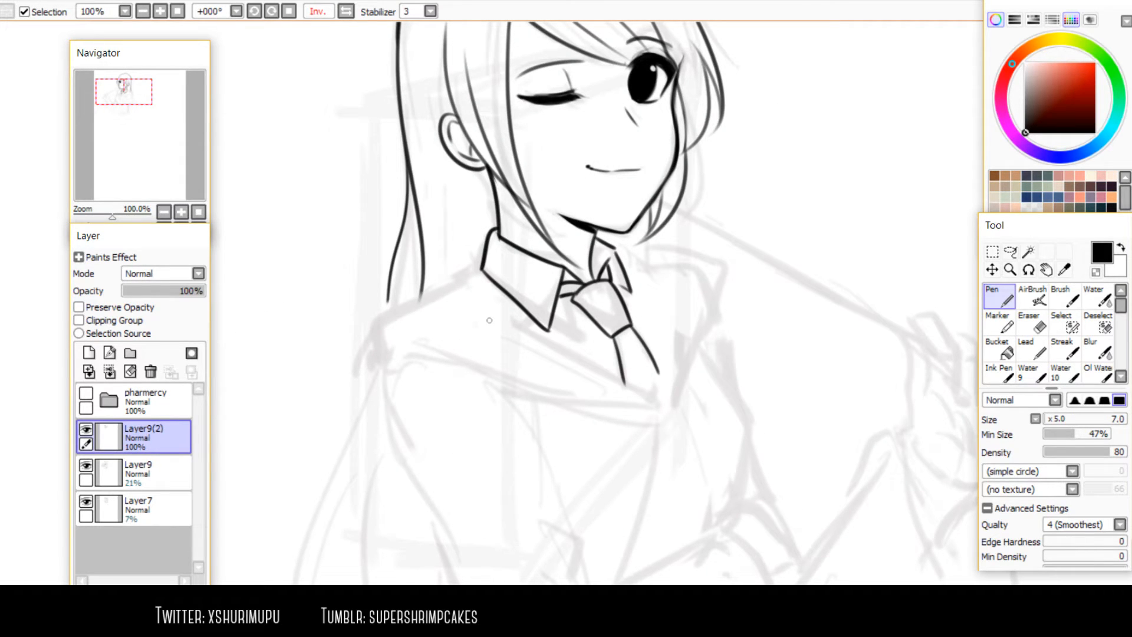
scroll(460, 289, up, 2)
mouse_move(494, 246)
mouse_down()
mouse_move(435, 292)
mouse_move(481, 326)
mouse_up()
scroll(457, 304, down, 2)
key(ctrl+z)
key(ctrl+z)
mouse_move(511, 276)
mouse_down()
mouse_move(455, 315)
mouse_move(439, 307)
mouse_move(434, 331)
mouse_up()
key(ctrl+z)
key(ctrl+z)
drag(514, 280, 418, 335)
key(h)
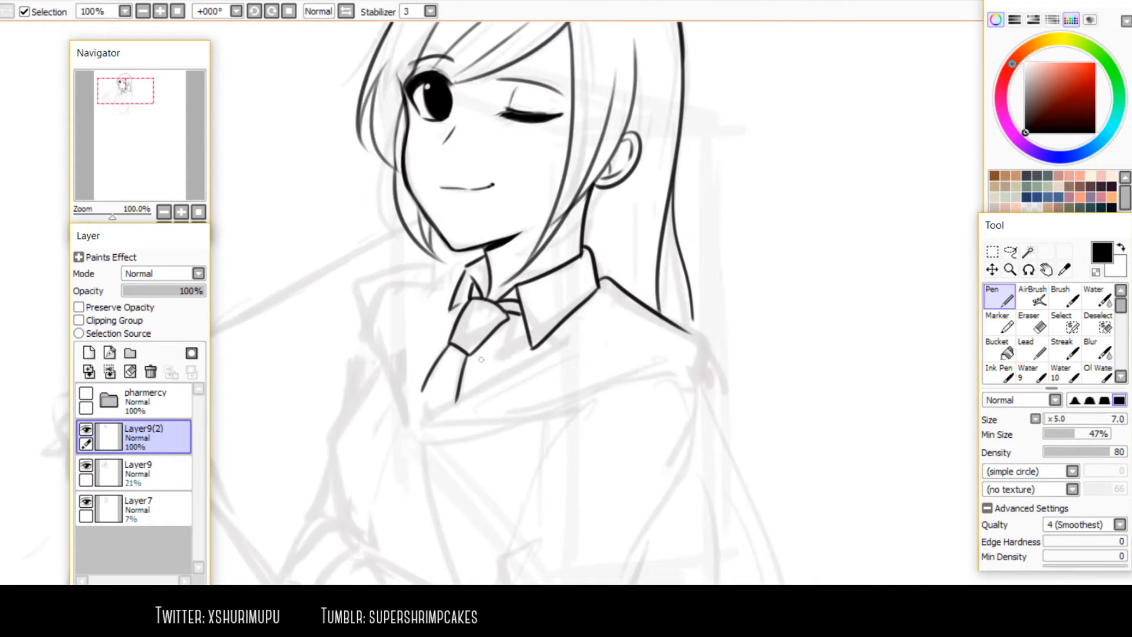
Draw the cape collar's long inner edge from the shirt collar's tip diagonally across the tie to the front point
mouse_move(610, 280)
mouse_down()
mouse_move(439, 404)
mouse_move(537, 345)
mouse_move(437, 420)
mouse_move(413, 416)
mouse_up()
key(ctrl+z)
key(ctrl+z)
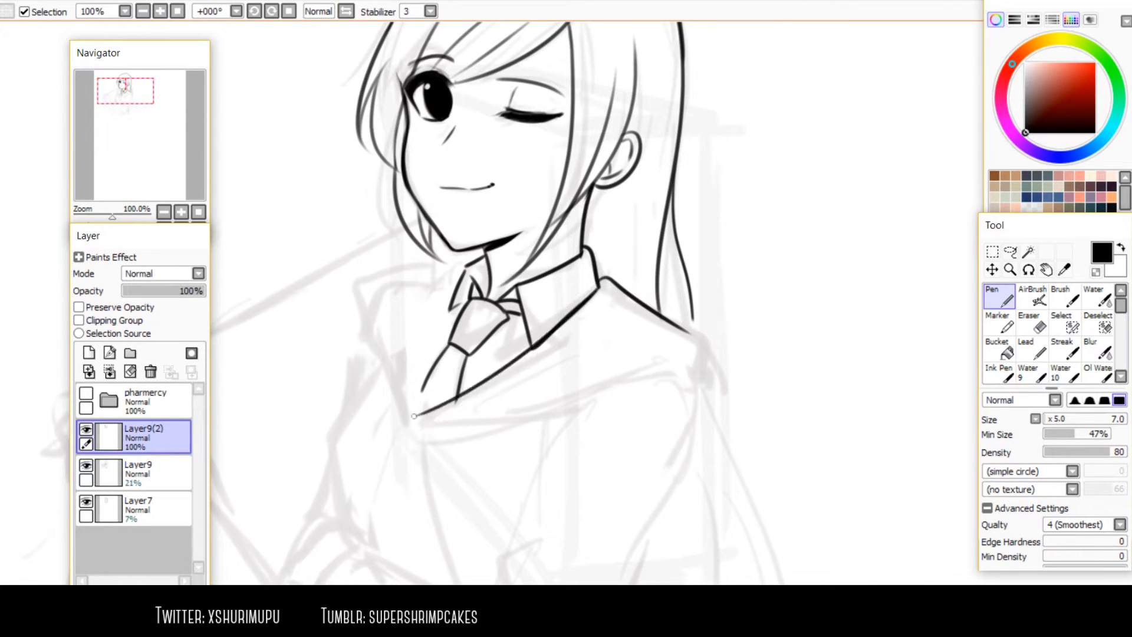
key(ctrl+z)
drag(523, 352, 407, 435)
key(ctrl+z)
Draw the top edge of the cape collar's far flap outward from the neck, correcting it in mirrored view
drag(454, 288, 368, 312)
key(h)
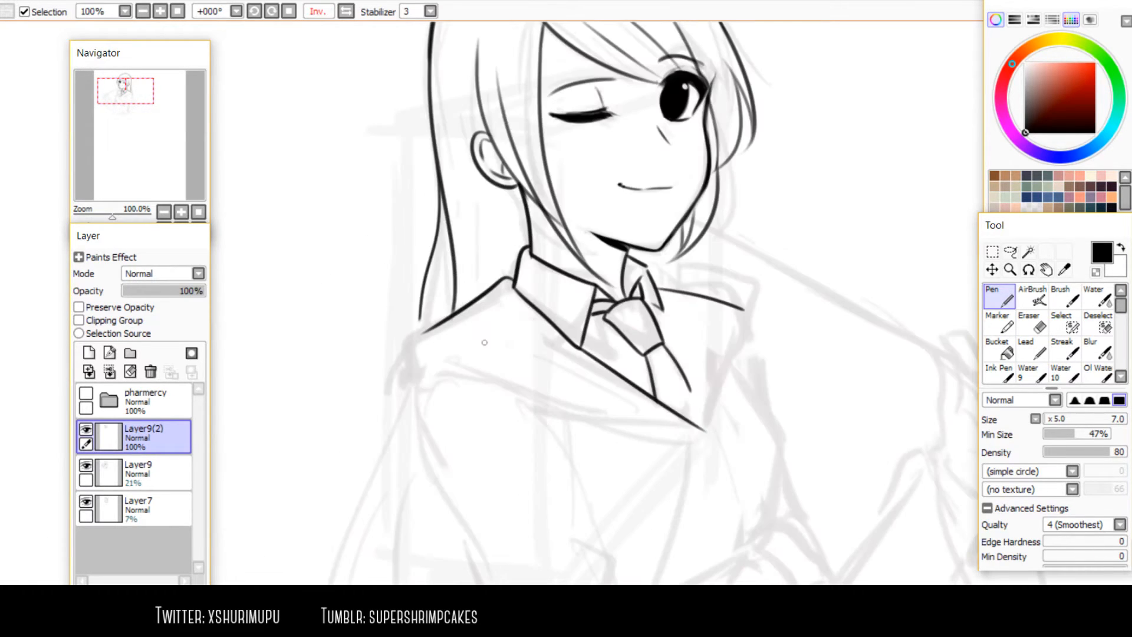
key(ctrl+z)
drag(653, 276, 747, 309)
key(h)
key(ctrl+z)
Draw the far collar flap's outer and inner edges down to the front point beneath the tie
mouse_move(466, 275)
mouse_down()
mouse_move(376, 290)
mouse_move(403, 431)
mouse_up()
key(ctrl+z)
key(ctrl+z)
drag(377, 289, 403, 429)
key(ctrl+z)
mouse_move(455, 308)
mouse_down()
mouse_move(403, 437)
mouse_move(413, 421)
mouse_up()
scroll(448, 260, down, 2)
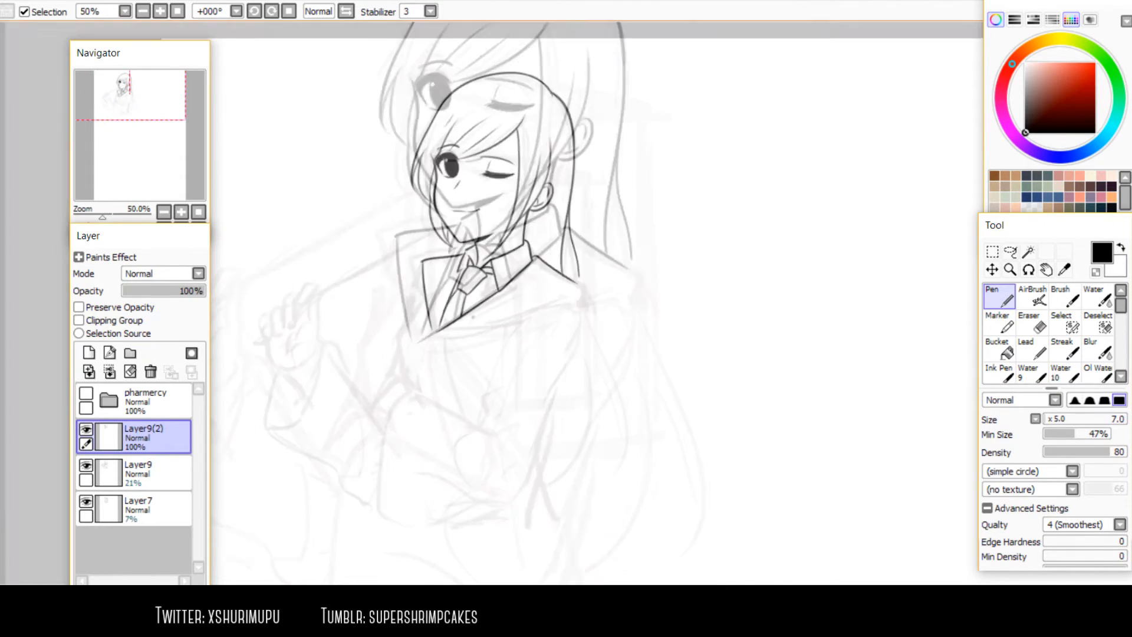
Draw the near collar flap's lower edge from the shoulder tip to the front point and add a small round button there
scroll(449, 336, up, 2)
drag(404, 353, 682, 305)
key(h)
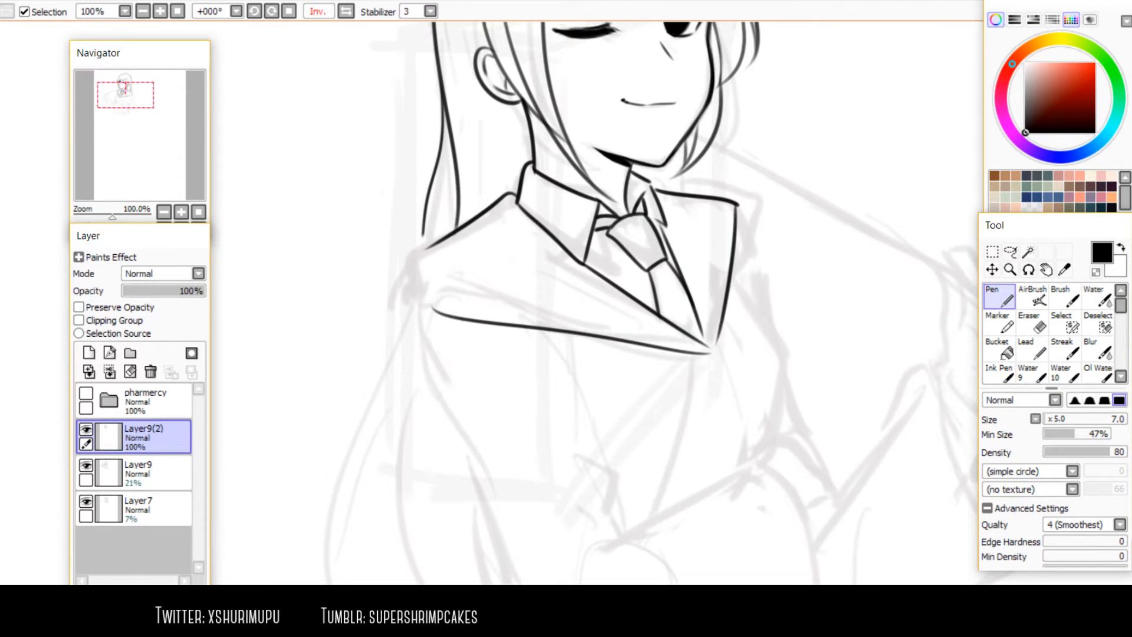
key(ctrl+z)
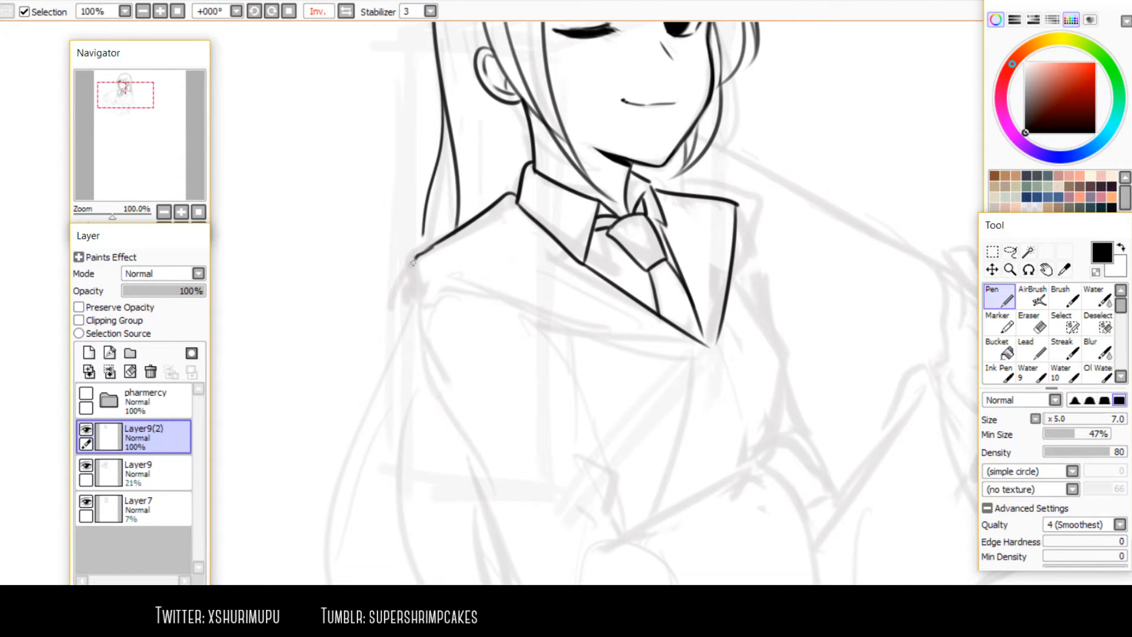
drag(411, 261, 698, 351)
key(ctrl+z)
key(ctrl+z)
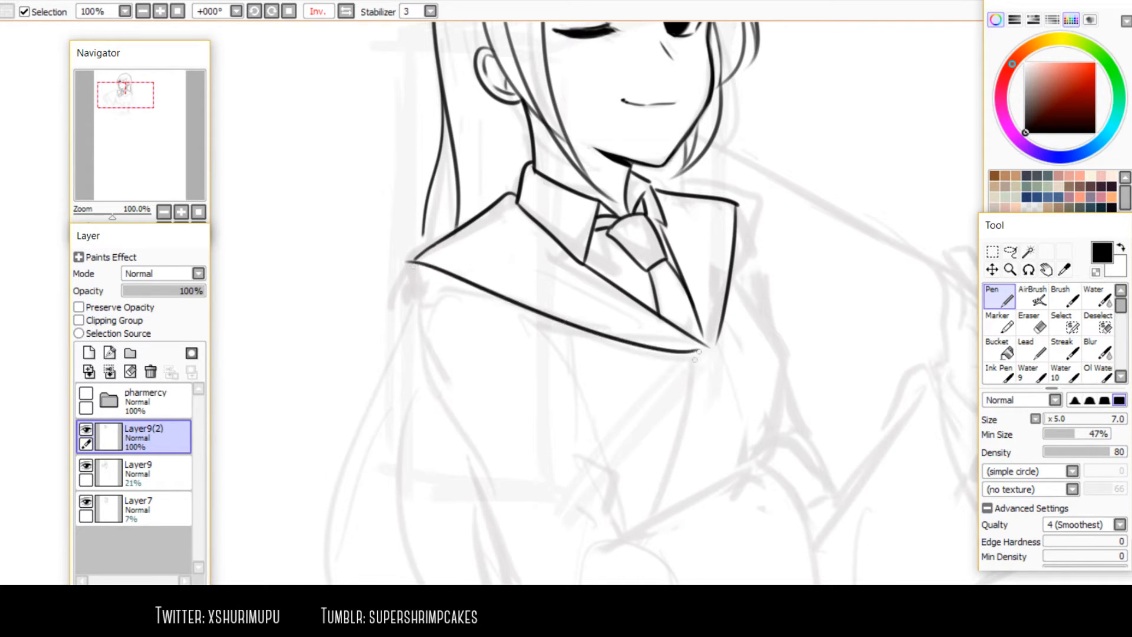
key(h)
scroll(549, 329, down, 1)
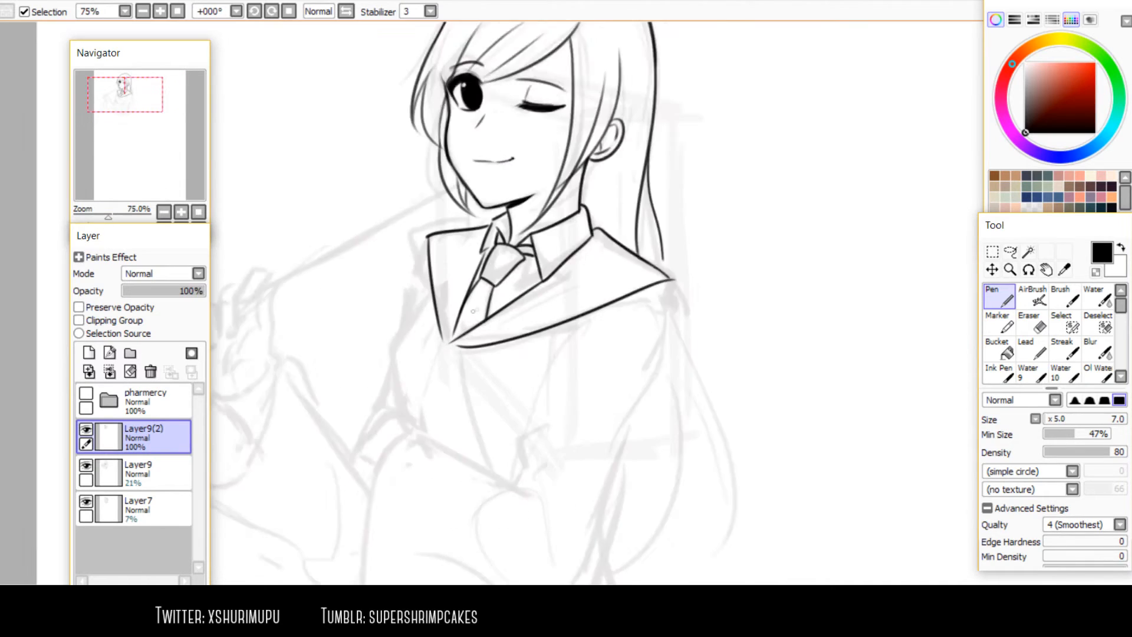
scroll(438, 368, up, 1)
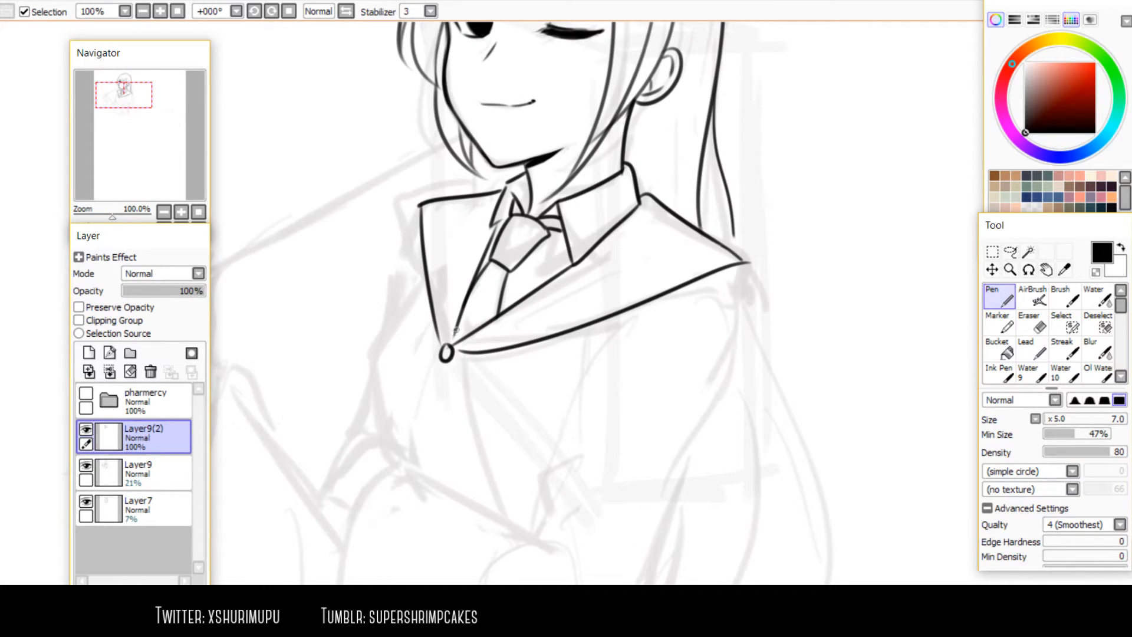
Draw the far side of the chest as an outward-bulging curve from beneath the collar flap down to the waist
scroll(419, 283, down, 2)
scroll(409, 283, up, 1)
mouse_move(409, 282)
mouse_down()
mouse_move(453, 276)
mouse_move(436, 299)
mouse_move(452, 381)
mouse_up()
key(ctrl+z)
key(ctrl+z)
drag(468, 250, 453, 382)
key(ctrl+z)
key(ctrl+z)
drag(470, 245, 462, 388)
Draw the two front edges spreading downward from the collar button and check the torso in mirrored view
mouse_move(491, 299)
mouse_down()
mouse_move(459, 383)
mouse_move(467, 391)
mouse_up()
key(ctrl+z)
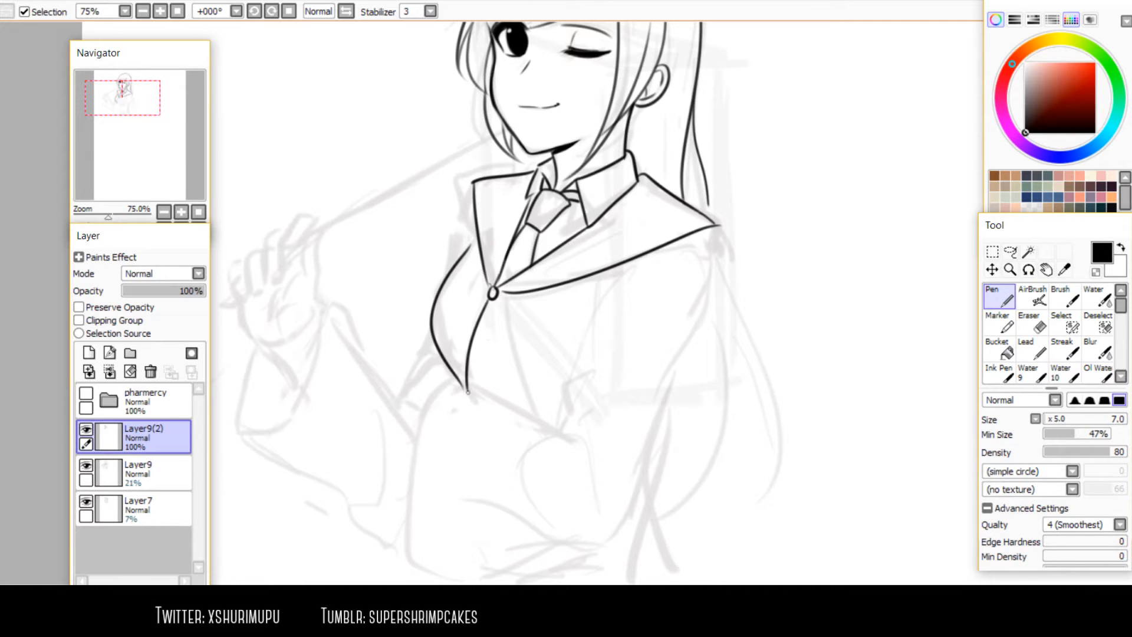
drag(497, 302, 528, 422)
key(h)
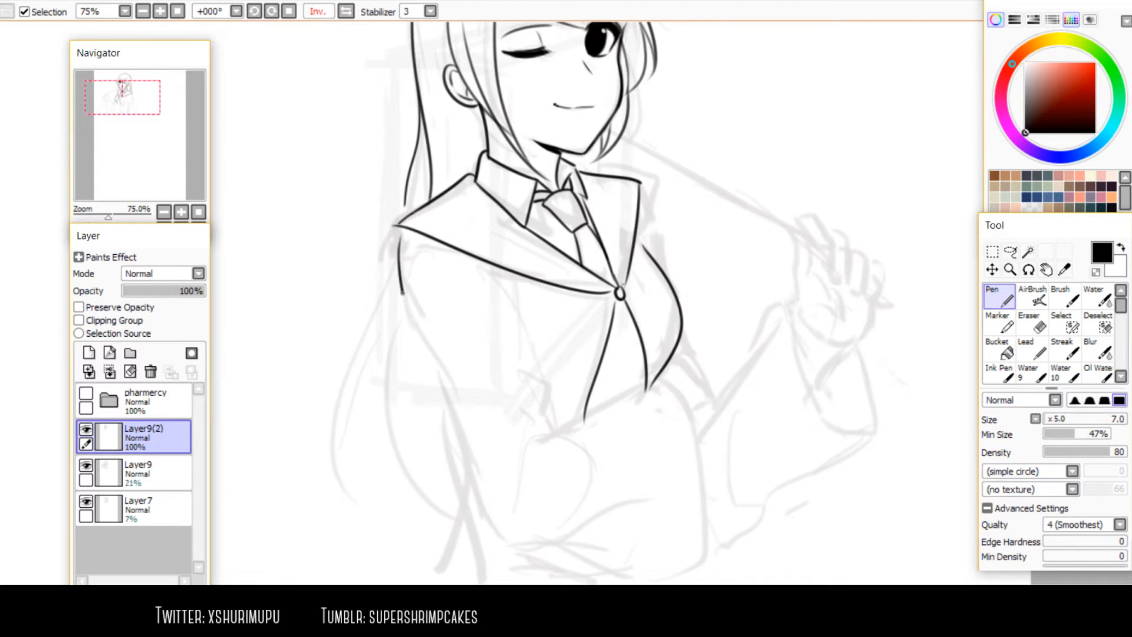
key(h)
key(ctrl+minus)
key(ctrl+minus)
key(ctrl+minus)
key(ctrl+plus)
key(ctrl+plus)
key(ctrl+plus)
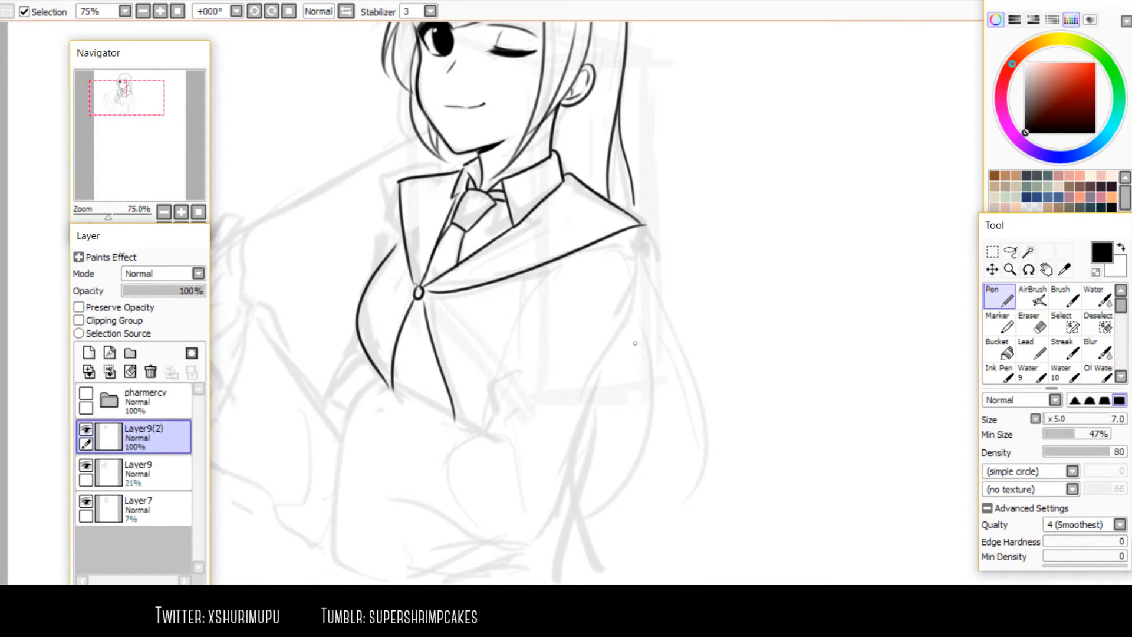
Draw the far upper arm's outer edge from the collar down to a small stepped crease at the elbow, reworking it until clean
scroll(608, 197, down, 3)
scroll(522, 181, up, 3)
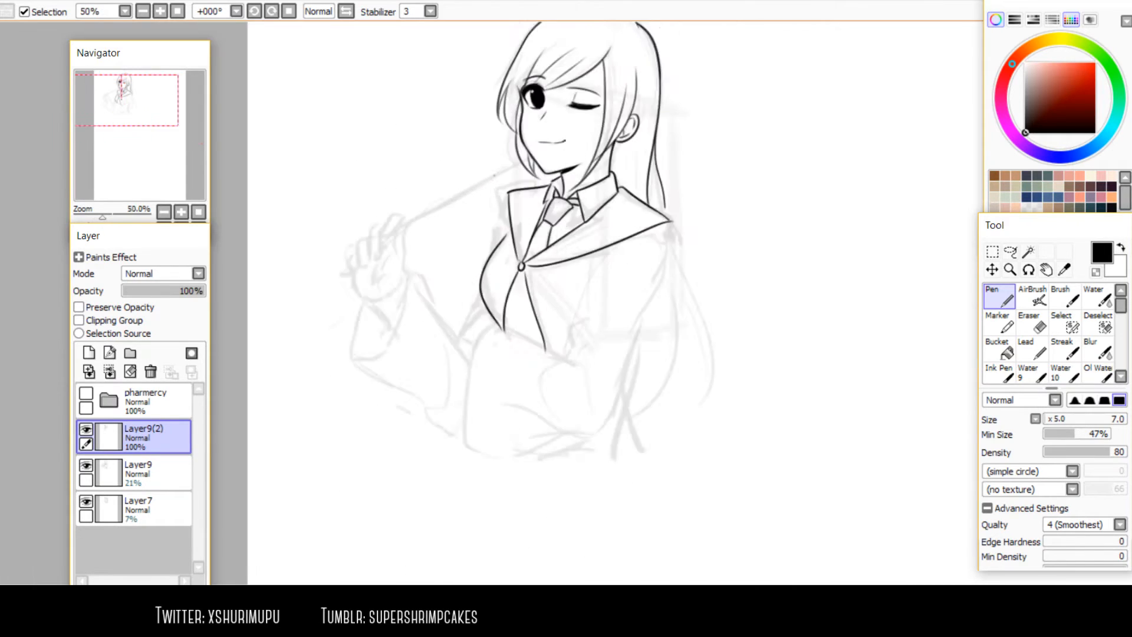
drag(502, 216, 474, 306)
key(ctrl+z)
key(ctrl+z)
drag(507, 214, 446, 380)
key(ctrl+z)
key(ctrl+z)
drag(465, 327, 429, 416)
key(ctrl+z)
key(ctrl+z)
key(ctrl+z)
drag(468, 316, 431, 407)
key(ctrl+z)
drag(469, 316, 434, 407)
key(ctrl+z)
drag(470, 307, 420, 430)
key(ctrl+z)
drag(467, 318, 429, 405)
key(ctrl+z)
key(h)
drag(488, 329, 570, 286)
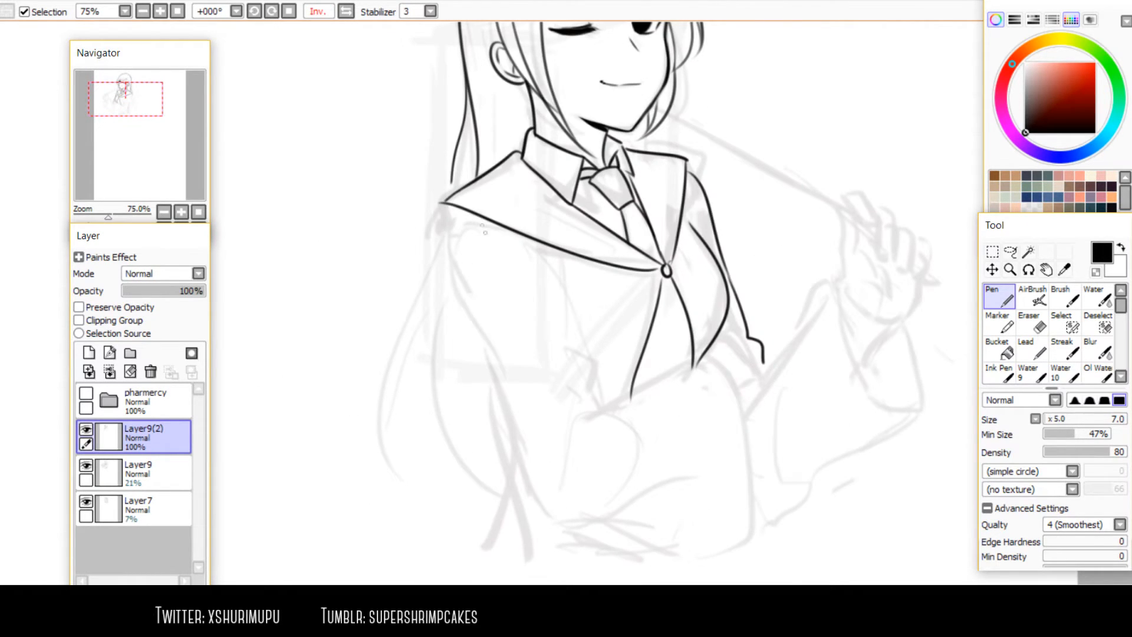
Draw the near upper arm's inner edge from the shoulder to a small elbow crease, clearing the collar edge that crosses the arm
key(h)
mouse_move(613, 222)
mouse_down()
mouse_move(525, 352)
mouse_move(525, 372)
mouse_up()
key(ctrl+z)
key(ctrl+z)
drag(631, 220, 527, 375)
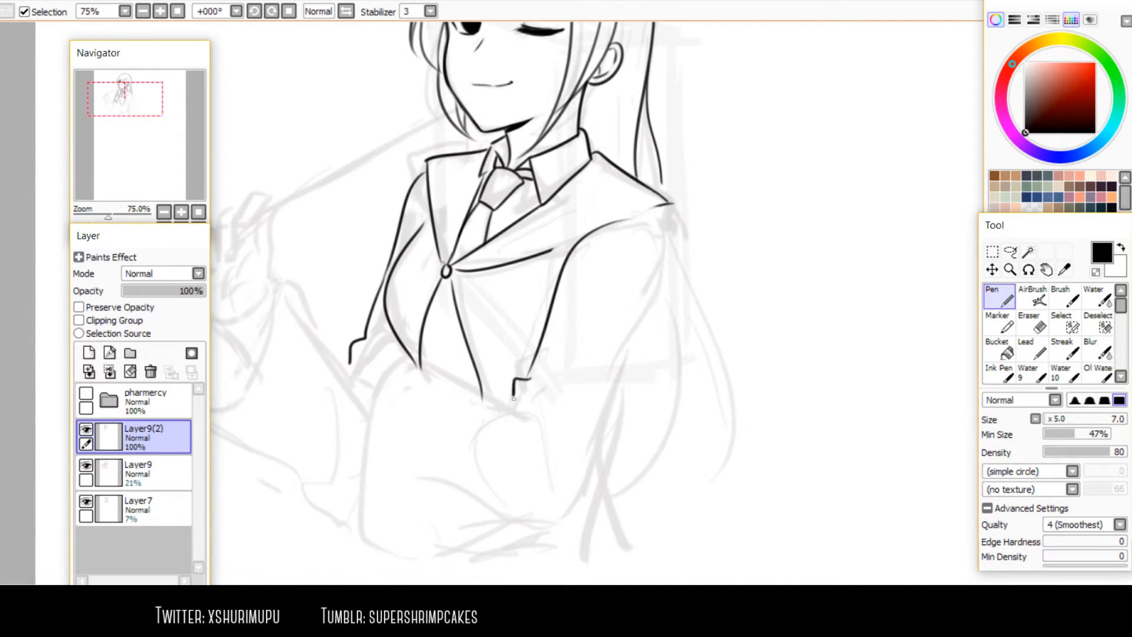
Try a curved forearm line running down from the near elbow crease
mouse_move(527, 375)
mouse_down()
mouse_move(508, 402)
mouse_move(510, 381)
mouse_move(590, 451)
mouse_move(571, 447)
mouse_up()
key(ctrl+z)
key(ctrl+z)
key(ctrl+z)
key(ctrl+z)
drag(548, 380, 585, 450)
drag(555, 381, 626, 351)
key(ctrl+z)
key(ctrl+z)
key(ctrl+z)
drag(543, 379, 576, 445)
Show the pharmercy reference folder and mark its character's sleeve with a downward arrow and a circle around the elbow crease
scroll(551, 370, down, 3)
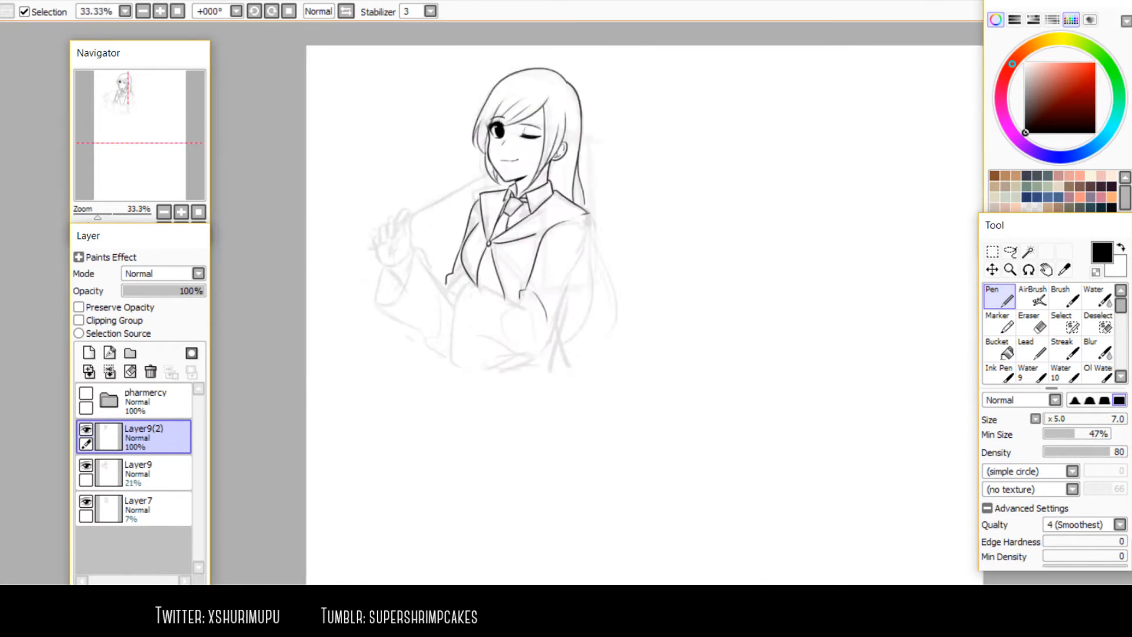
click(86, 393)
scroll(642, 499, up, 1)
scroll(618, 441, up, 2)
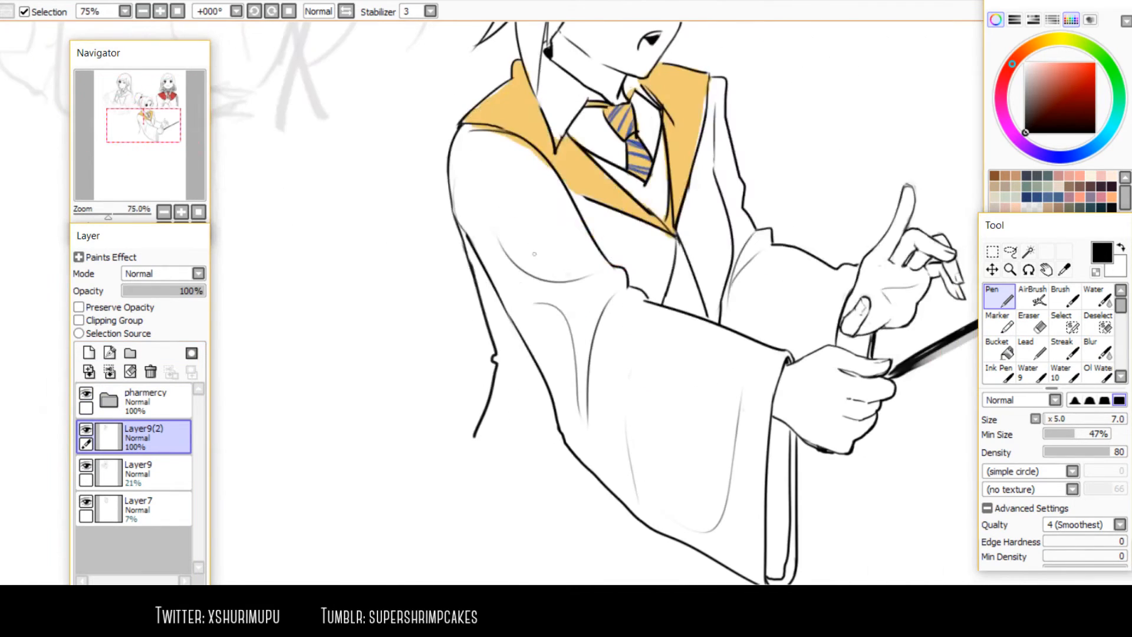
drag(528, 162, 518, 224)
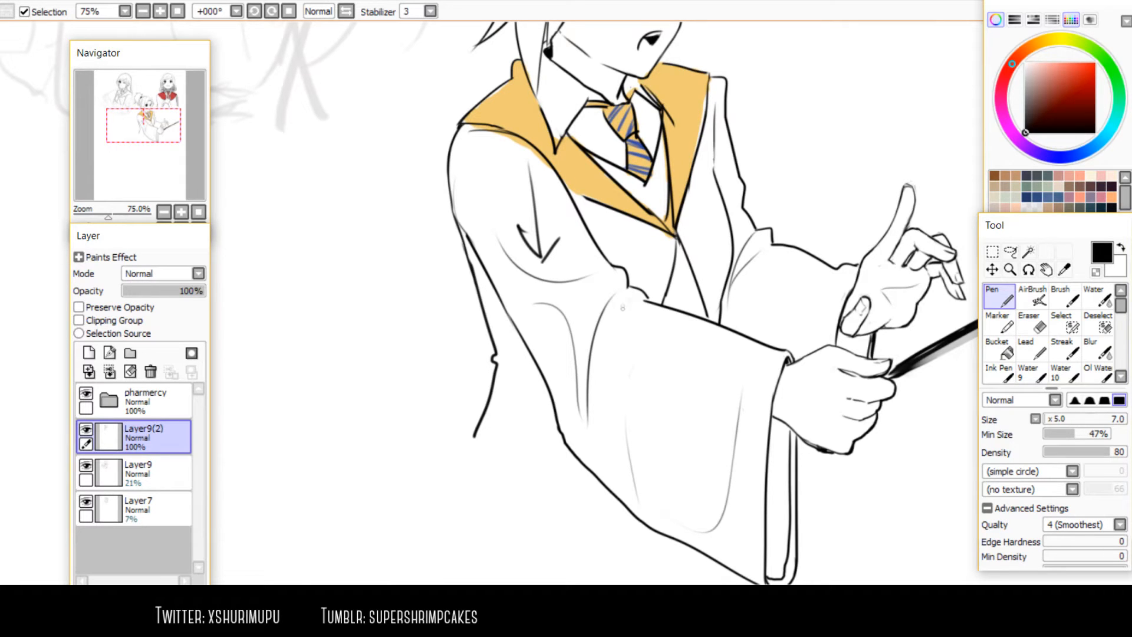
mouse_move(628, 298)
mouse_down()
mouse_move(593, 276)
mouse_move(585, 256)
mouse_up()
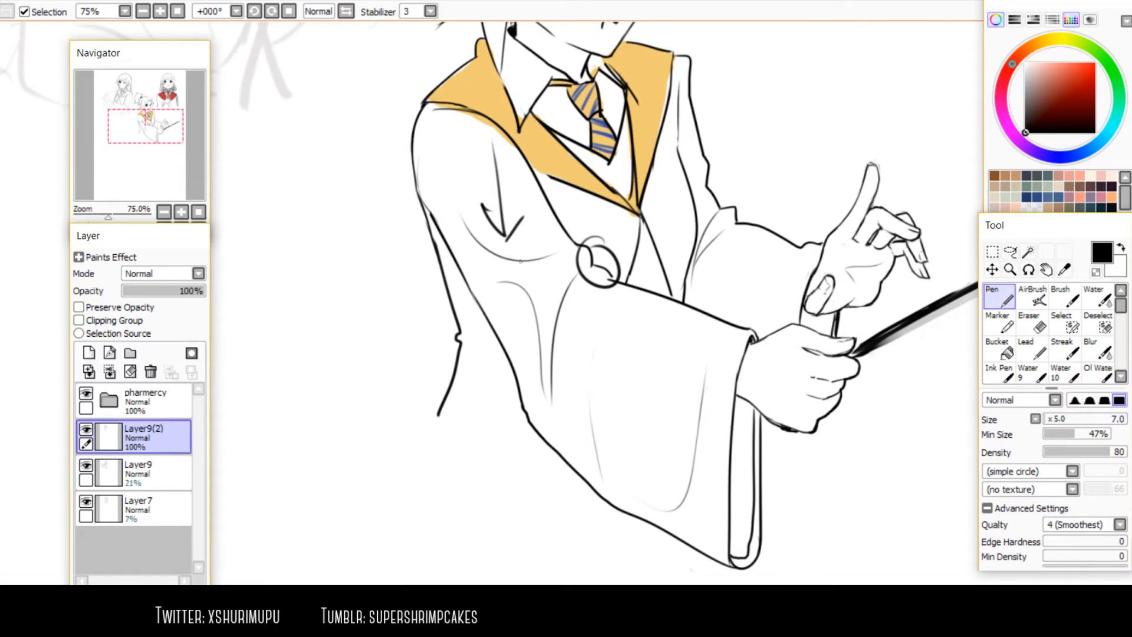
Undo the reference annotations, hide the pharmercy folder and return to Layer9(2) at the half-body torso
key(ctrl+z)
key(ctrl+z)
key(ctrl+z)
key(ctrl+z)
mouse_move(523, 371)
mouse_down()
mouse_move(654, 492)
mouse_move(712, 521)
mouse_up()
click(149, 402)
click(86, 393)
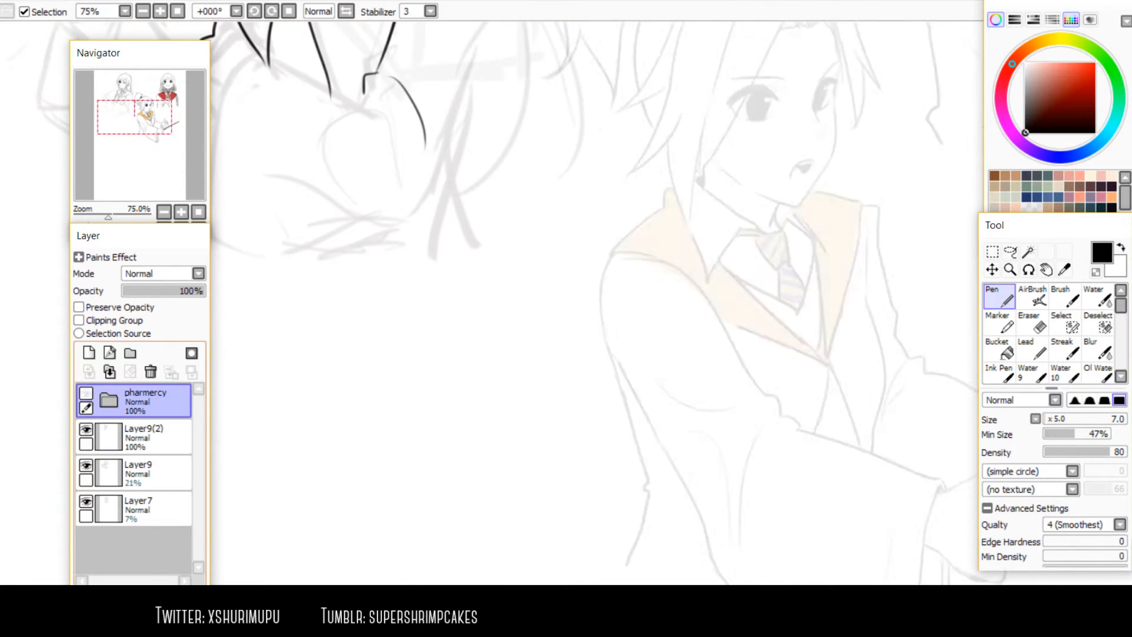
click(149, 437)
drag(471, 206, 590, 422)
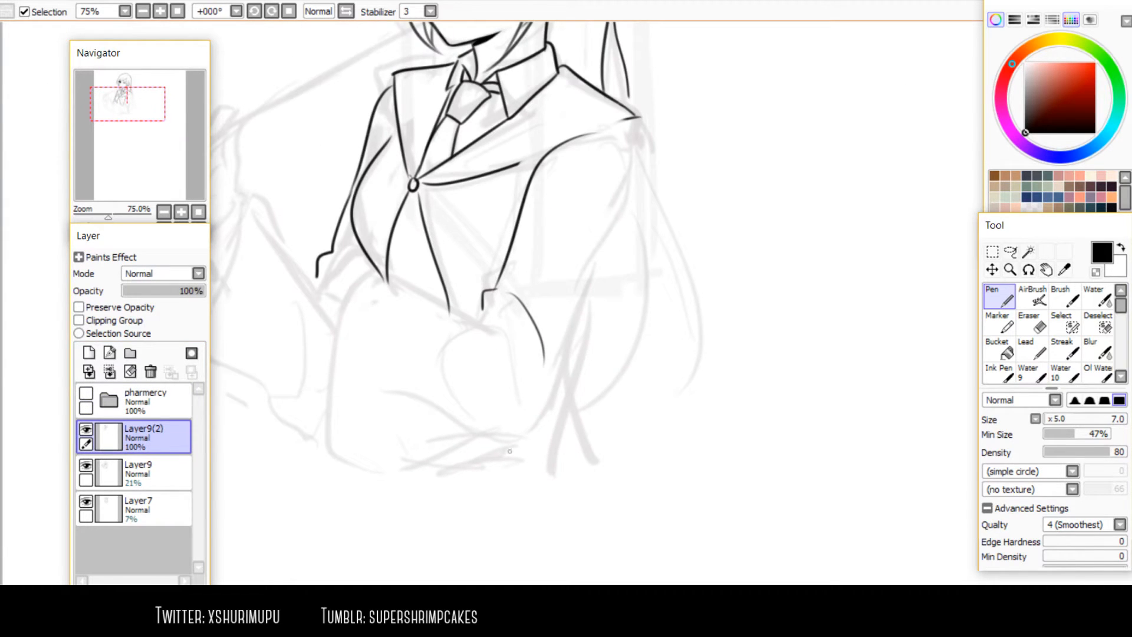
Erase the near arm's elbow crease and forearm curve, and mirror the view
key(e)
mouse_move(536, 369)
mouse_down()
mouse_move(542, 343)
mouse_move(525, 330)
mouse_move(491, 333)
mouse_up()
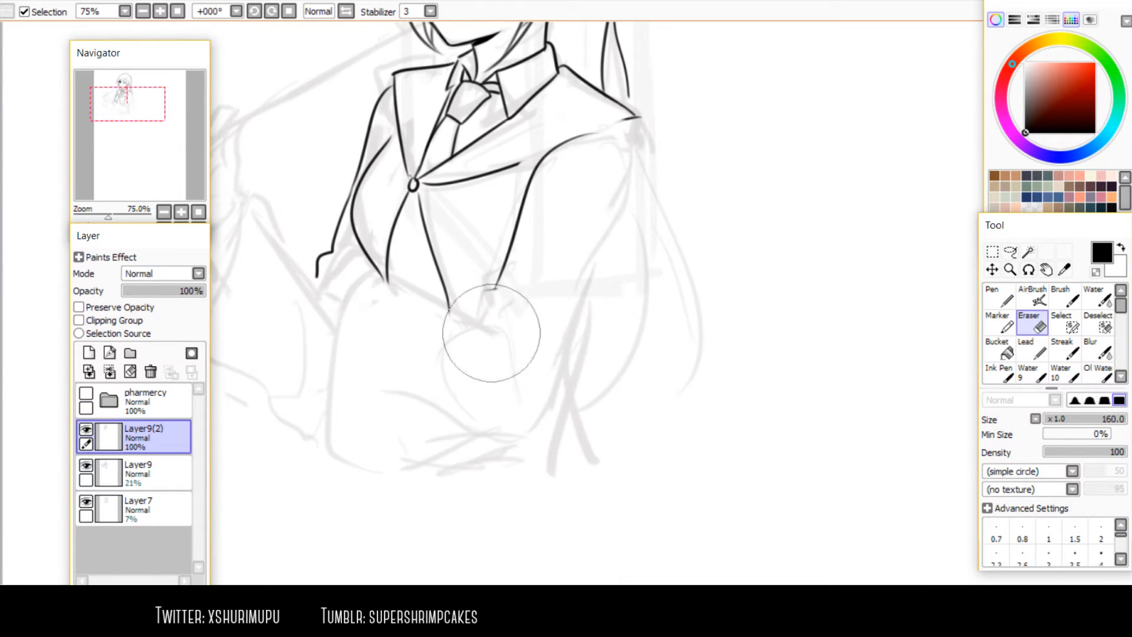
key(h)
Draw the near upper arm's outer edge as a long gentle curve from the shoulder down toward the elbow
key(n)
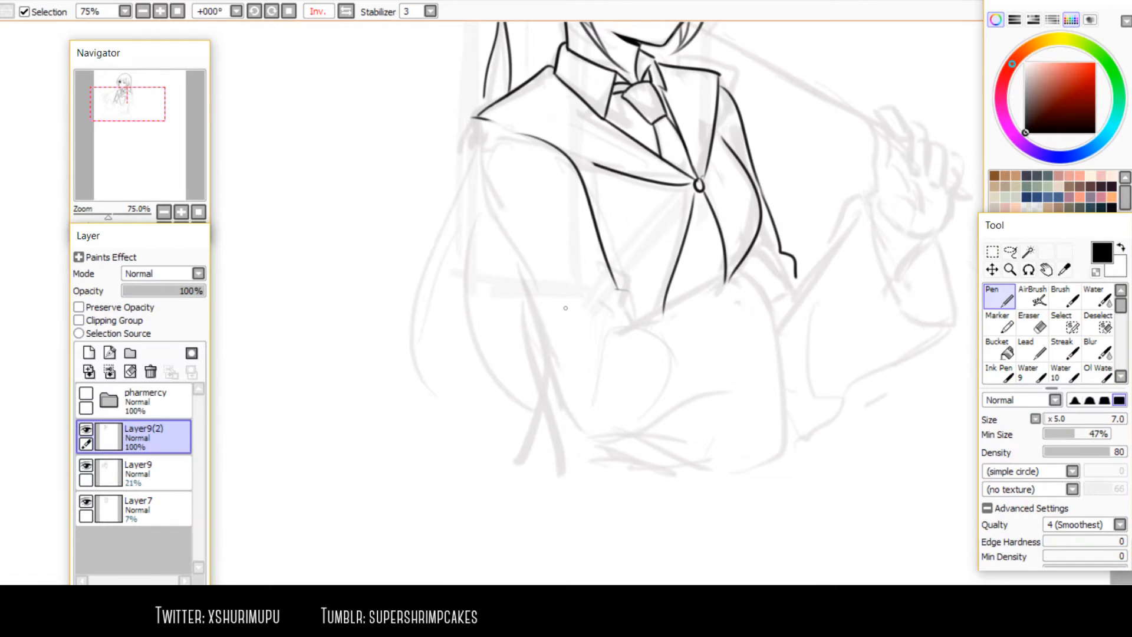
drag(485, 148, 521, 277)
key(ctrl+z)
mouse_move(509, 137)
mouse_down()
mouse_move(477, 198)
mouse_move(505, 243)
mouse_up()
key(ctrl+z)
drag(480, 153, 537, 313)
key(ctrl+z)
mouse_move(476, 153)
mouse_down()
mouse_move(502, 243)
mouse_move(551, 337)
mouse_move(512, 273)
mouse_move(542, 327)
mouse_up()
key(ctrl+z)
key(ctrl+z)
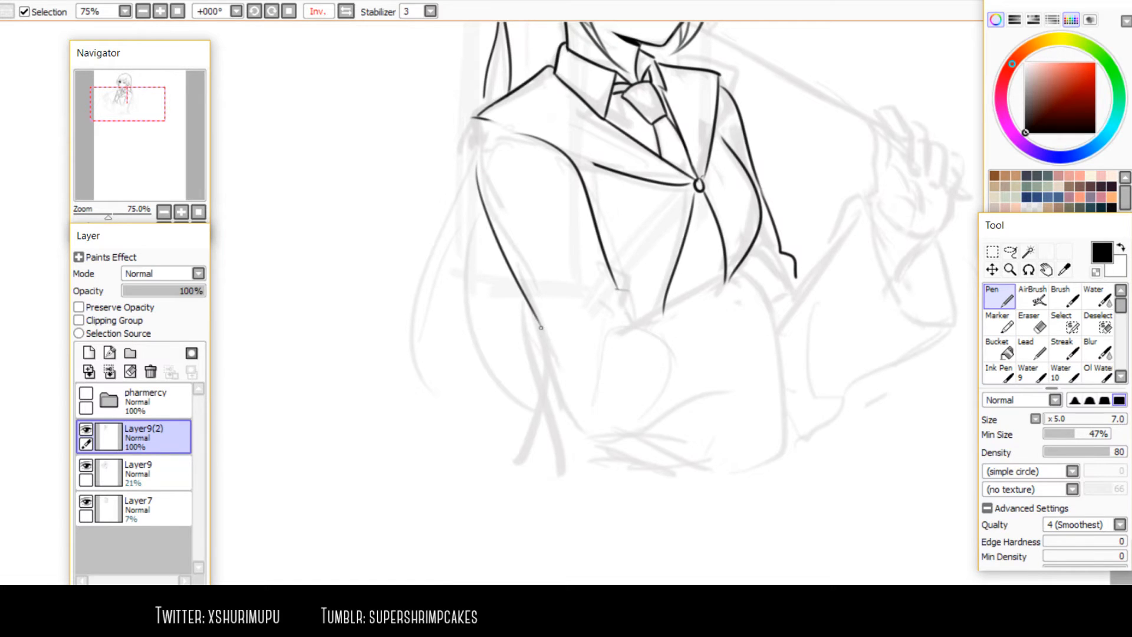
key(h)
Erase the leftover crease stub at the near inner elbow and try a hooked crease with a curved forearm line
drag(542, 403, 633, 439)
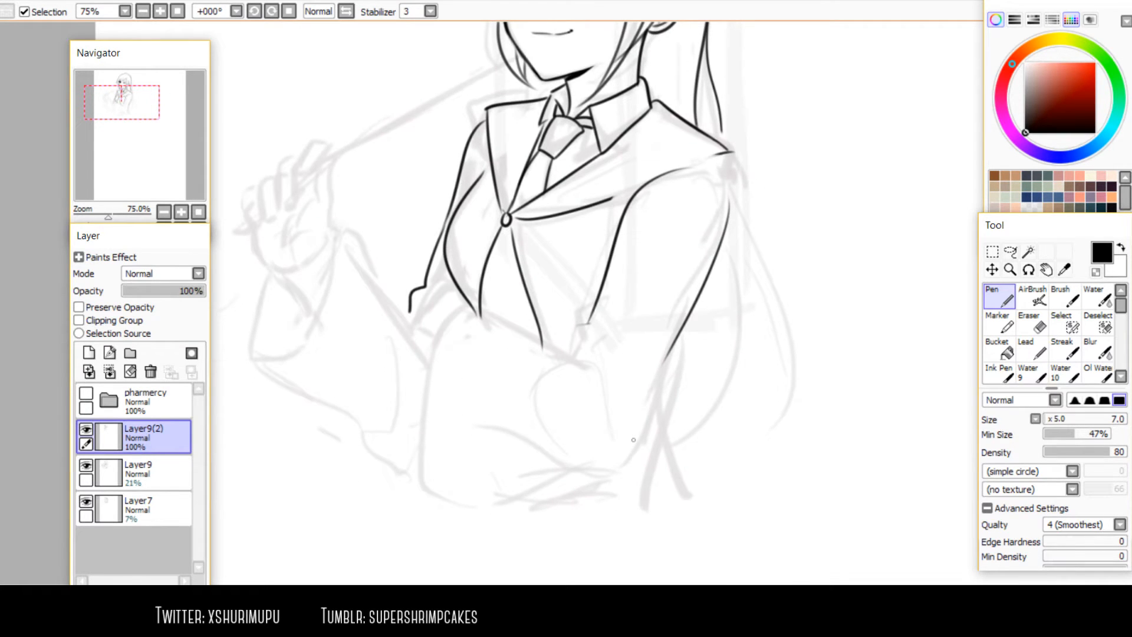
scroll(607, 360, up, 1)
key(e)
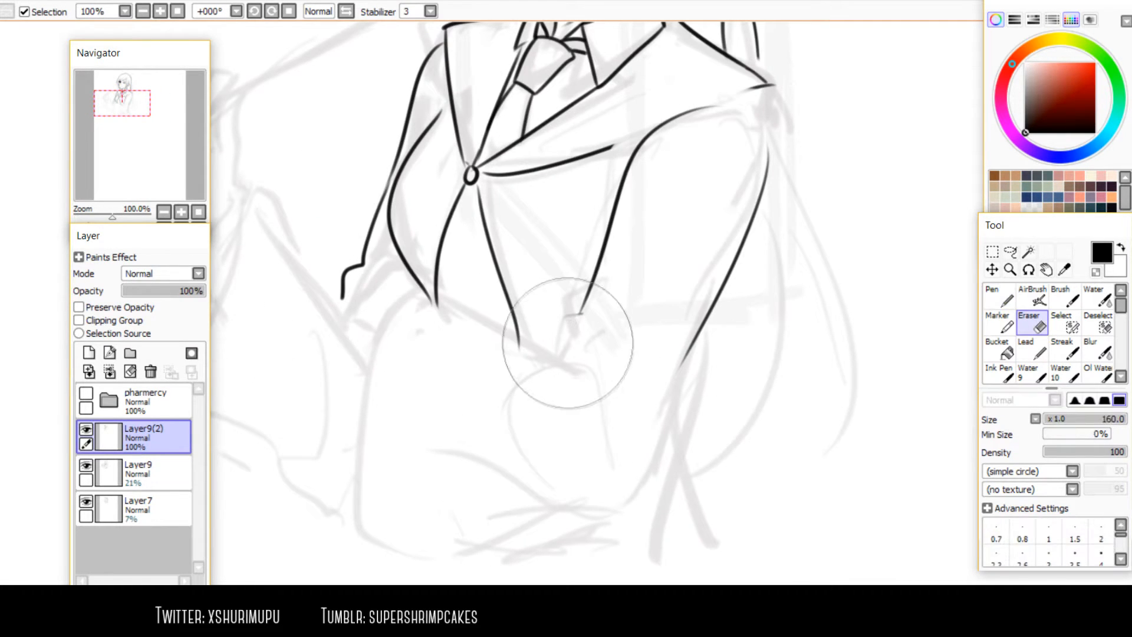
key(n)
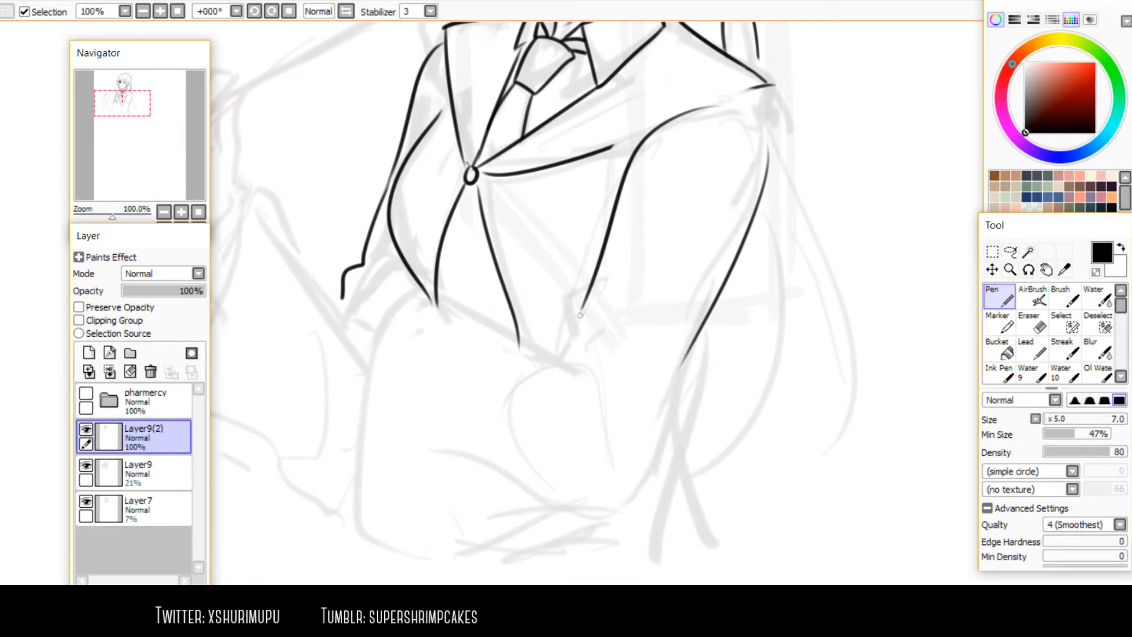
mouse_move(583, 308)
mouse_down()
mouse_move(573, 342)
mouse_move(664, 404)
mouse_move(652, 356)
mouse_move(665, 400)
mouse_up()
key(ctrl+z)
key(ctrl+z)
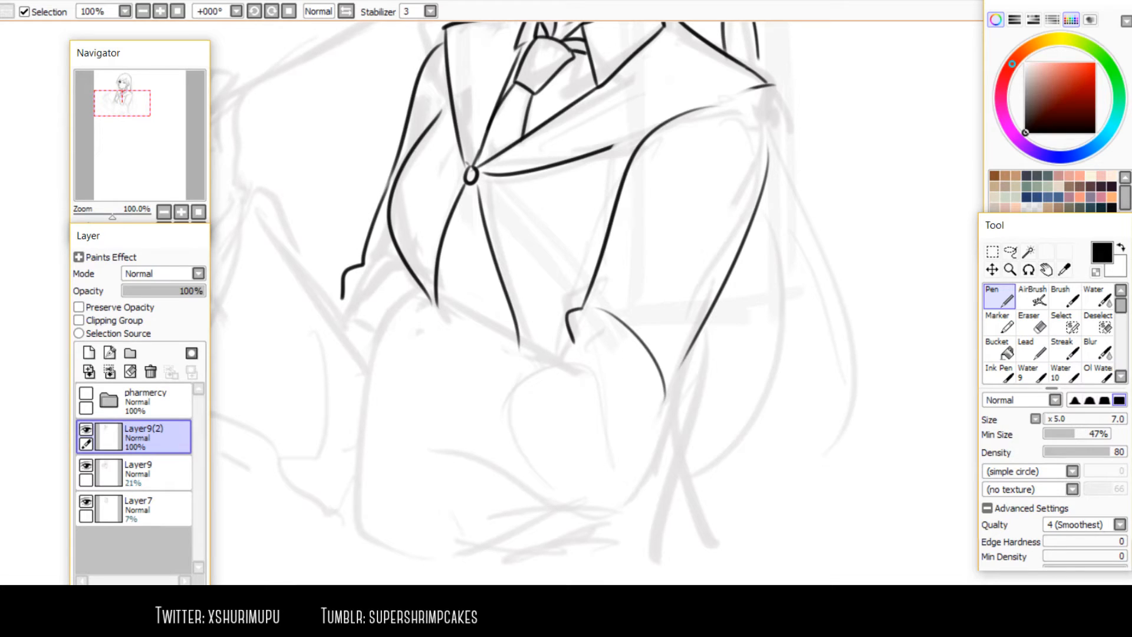
key(ctrl+z)
key(ctrl+z)
key(ctrl+z)
Draw a stepped crease at the near inner elbow with two curved forearm lines, and join it to the upper arm's inner edge
mouse_move(581, 308)
mouse_down()
mouse_move(563, 339)
mouse_move(650, 422)
mouse_up()
key(ctrl+z)
key(h)
key(ctrl+z)
mouse_move(538, 343)
mouse_down()
mouse_move(490, 421)
mouse_move(506, 377)
mouse_move(473, 449)
mouse_move(507, 392)
mouse_up()
key(ctrl+z)
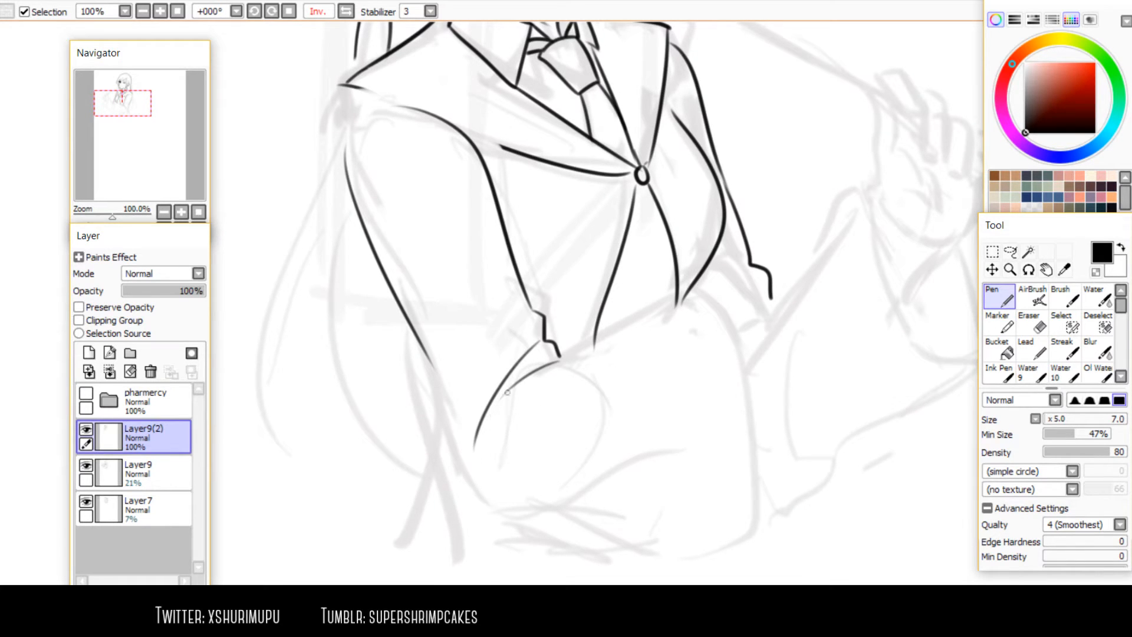
scroll(524, 301, up, 2)
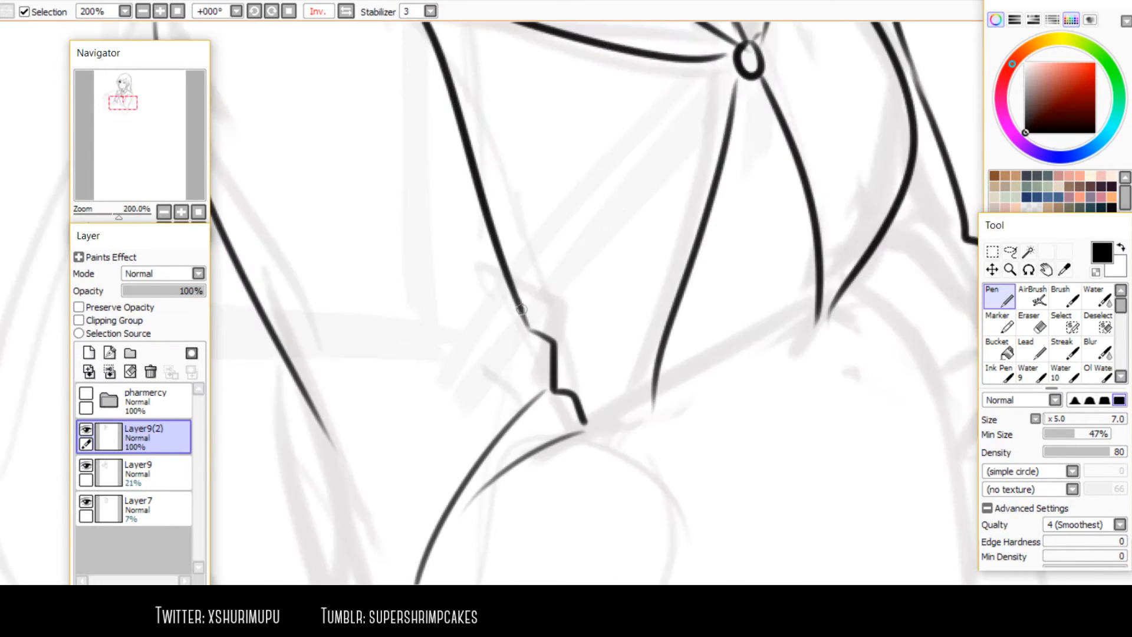
drag(521, 303, 535, 331)
scroll(531, 318, down, 2)
Extend the near arm's outer edge down to a small notch at the elbow and curve it under the forearm
drag(438, 409, 485, 489)
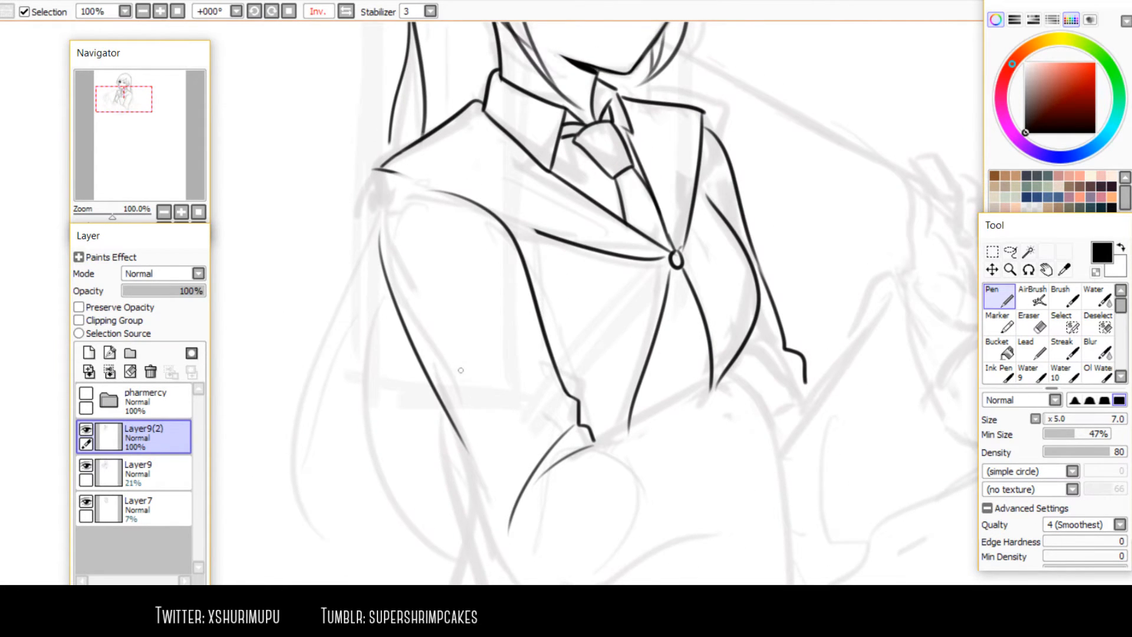
drag(458, 451, 448, 353)
key(h)
key(h)
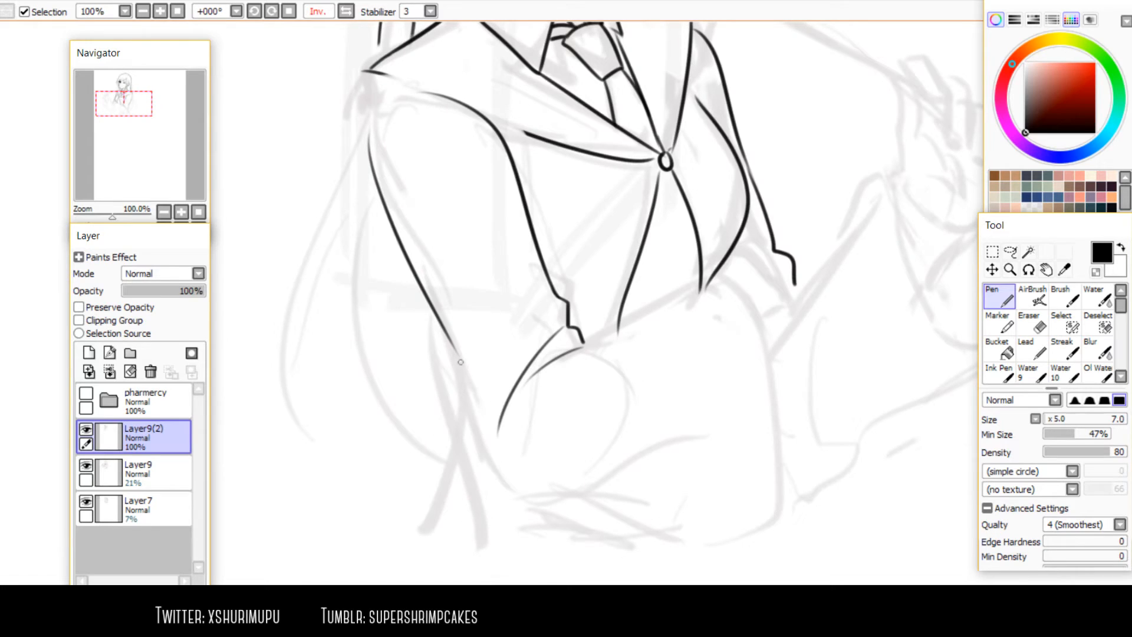
drag(452, 345, 480, 420)
key(ctrl+z)
mouse_move(442, 327)
mouse_down()
mouse_move(475, 417)
mouse_move(459, 356)
mouse_move(489, 430)
mouse_move(478, 420)
mouse_move(499, 440)
mouse_move(483, 441)
mouse_move(497, 470)
mouse_move(553, 494)
mouse_up()
key(ctrl+z)
key(ctrl+z)
key(ctrl+z)
key(ctrl+z)
key(ctrl+z)
mouse_move(492, 456)
mouse_down()
mouse_move(553, 491)
mouse_move(490, 458)
mouse_move(519, 494)
mouse_move(491, 456)
mouse_move(546, 489)
mouse_up()
key(ctrl+z)
key(ctrl+z)
key(h)
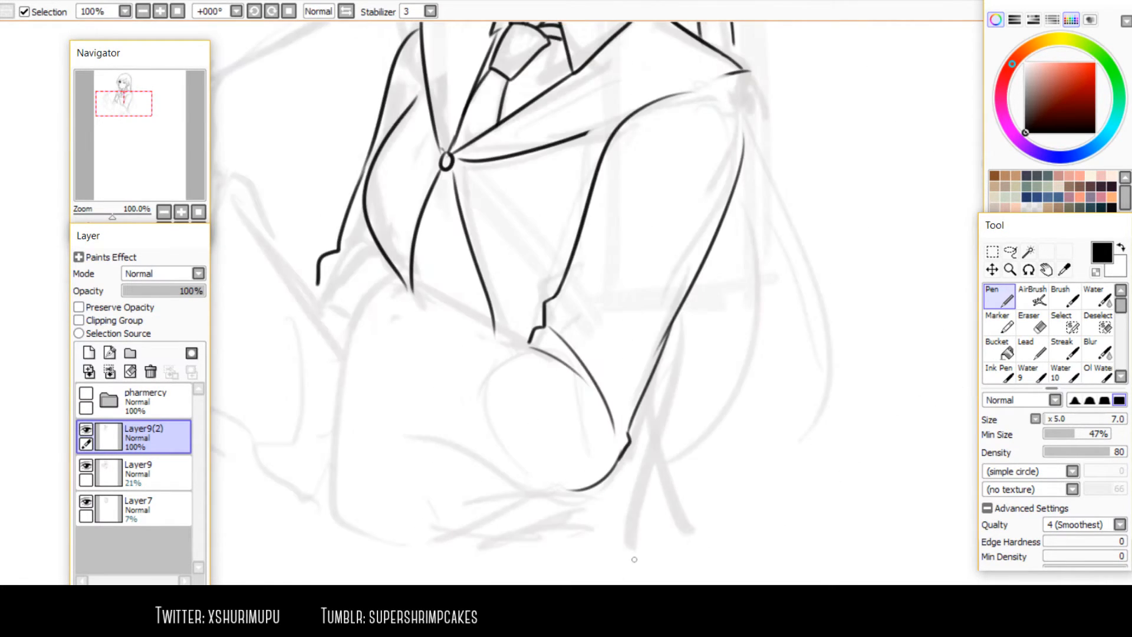
Add thin fold lines on the near sleeve, running diagonally to the inner elbow crease and inward from the outer edge
drag(632, 560, 681, 590)
drag(549, 379, 577, 405)
mouse_move(636, 372)
mouse_down()
mouse_move(771, 223)
mouse_move(647, 346)
mouse_up()
key(ctrl+z)
key(ctrl+z)
drag(789, 230, 635, 366)
drag(754, 342, 659, 384)
drag(660, 386, 682, 440)
scroll(661, 319, down, 2)
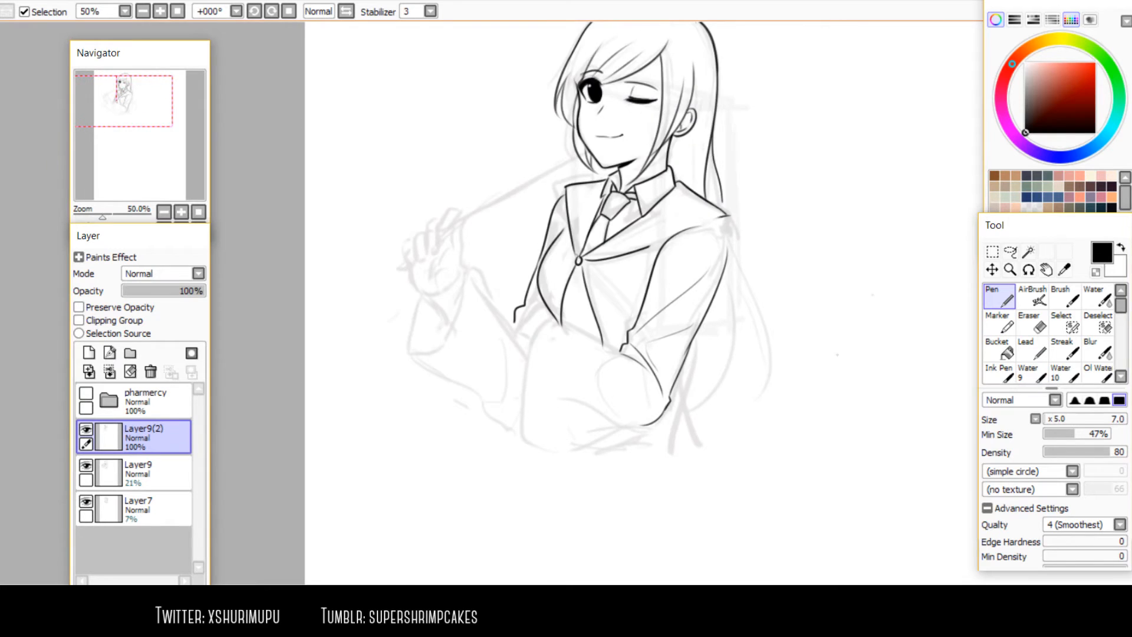
scroll(715, 222, up, 2)
Erase the collar's near shoulder tip and redraw it curving over the shoulder, with its lower edge returning across the arm
key(h)
drag(466, 331, 516, 292)
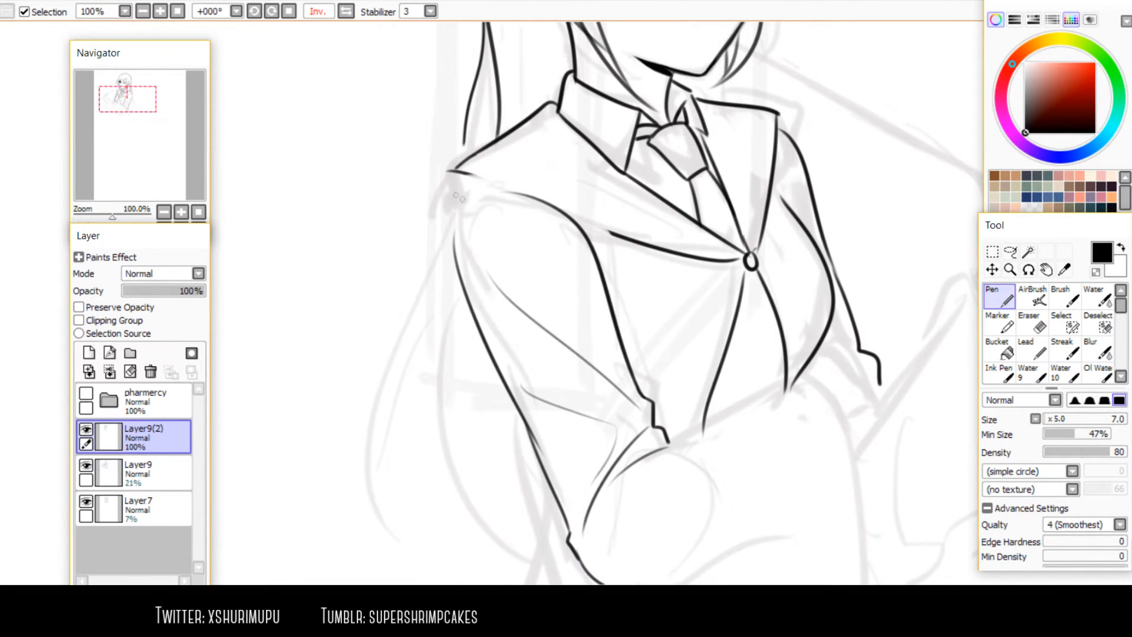
key(e)
mouse_move(453, 180)
mouse_down()
mouse_move(481, 179)
mouse_move(473, 253)
mouse_up()
mouse_move(510, 194)
mouse_down()
mouse_move(491, 197)
mouse_move(546, 160)
mouse_move(493, 218)
mouse_up()
key(n)
key(ctrl+z)
mouse_move(561, 150)
mouse_down()
mouse_move(447, 235)
mouse_move(473, 213)
mouse_move(448, 262)
mouse_up()
key(ctrl+z)
drag(453, 241, 553, 248)
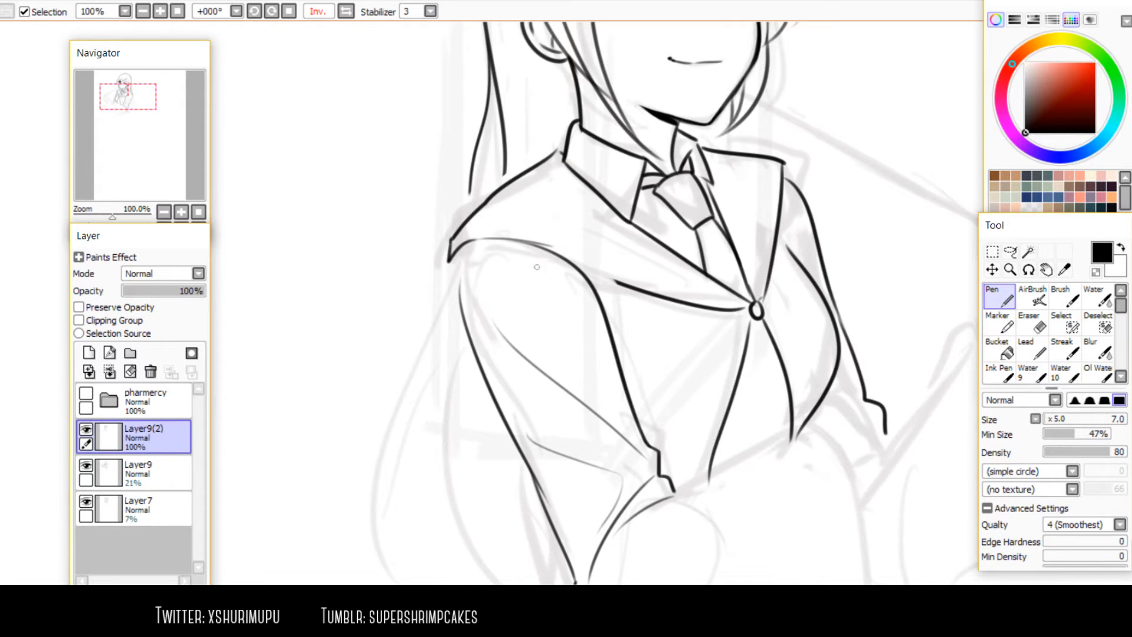
key(h)
drag(646, 241, 651, 304)
key(h)
Redraw the near upper arm's outer edge from the new collar tip down the sleeve and compare it in both view orientations
drag(531, 318, 526, 177)
key(ctrl+z)
mouse_move(463, 102)
mouse_down()
mouse_move(454, 172)
mouse_move(466, 234)
mouse_up()
key(ctrl+z)
mouse_move(450, 120)
mouse_down()
mouse_move(466, 203)
mouse_move(533, 349)
mouse_up()
scroll(501, 261, down, 1)
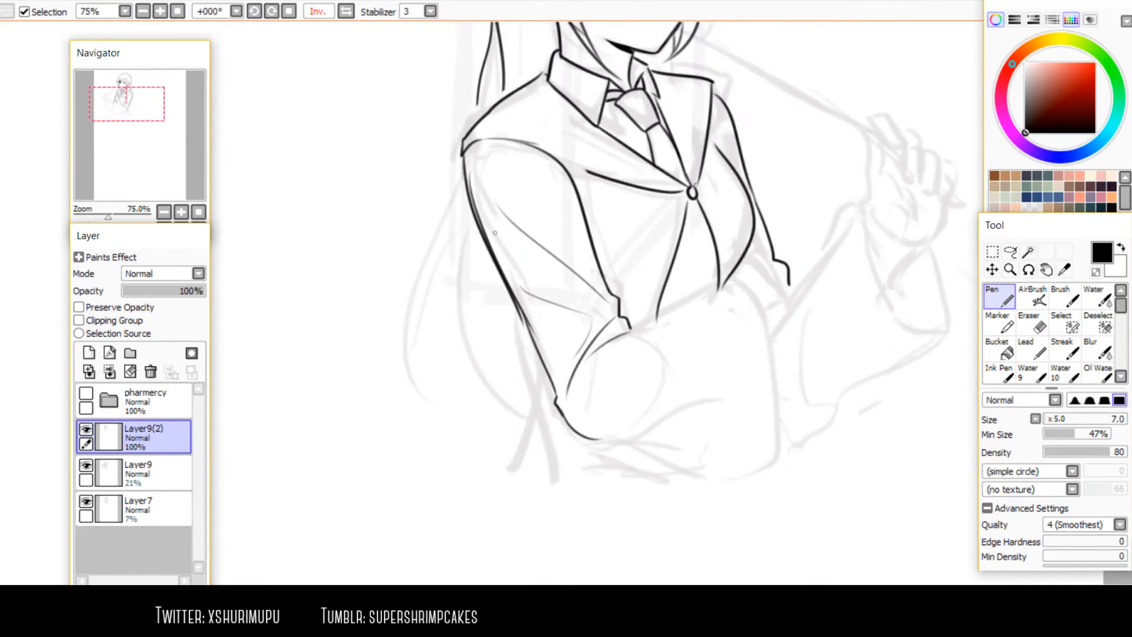
scroll(495, 232, down, 1)
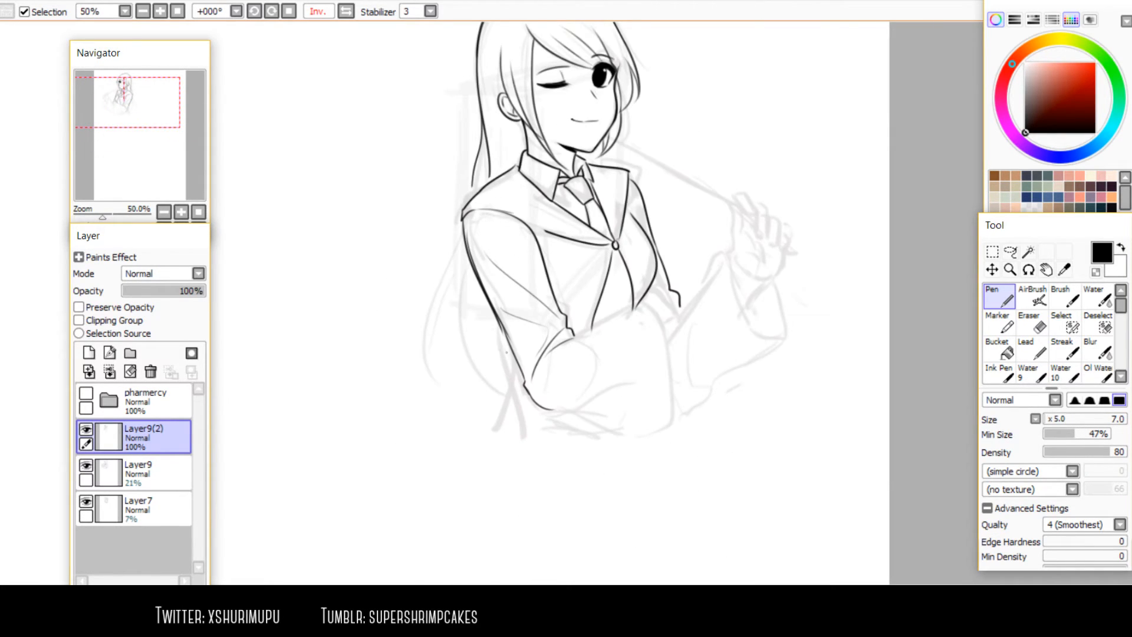
key(h)
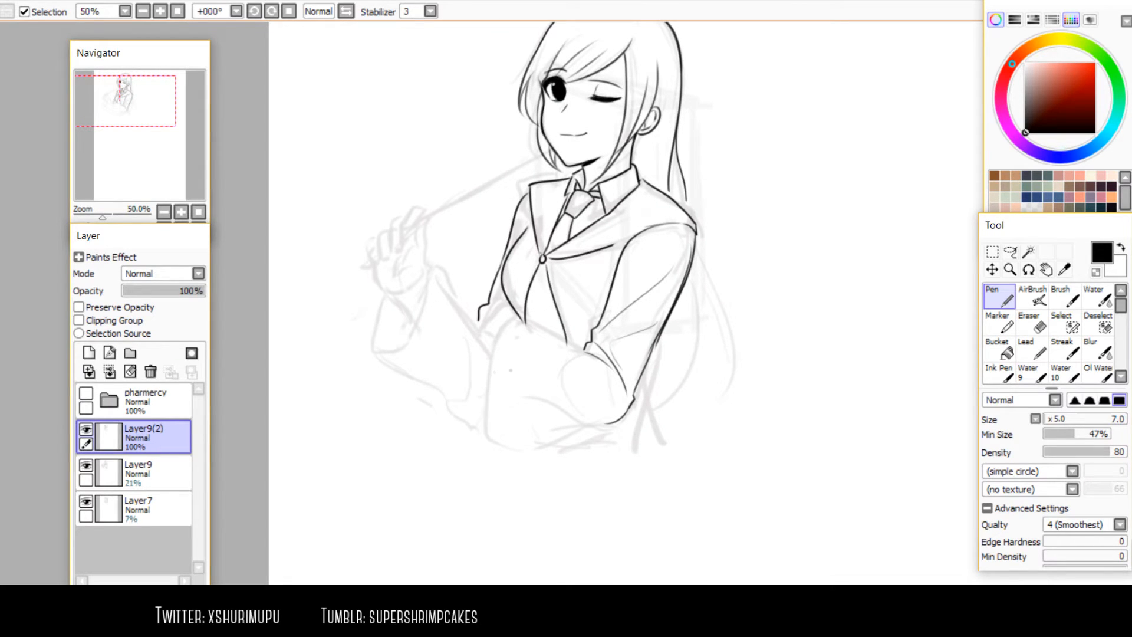
Sketch trial lines with creases over the near arm and over the far arm, and undo both sets
drag(682, 236, 493, 337)
drag(578, 290, 626, 424)
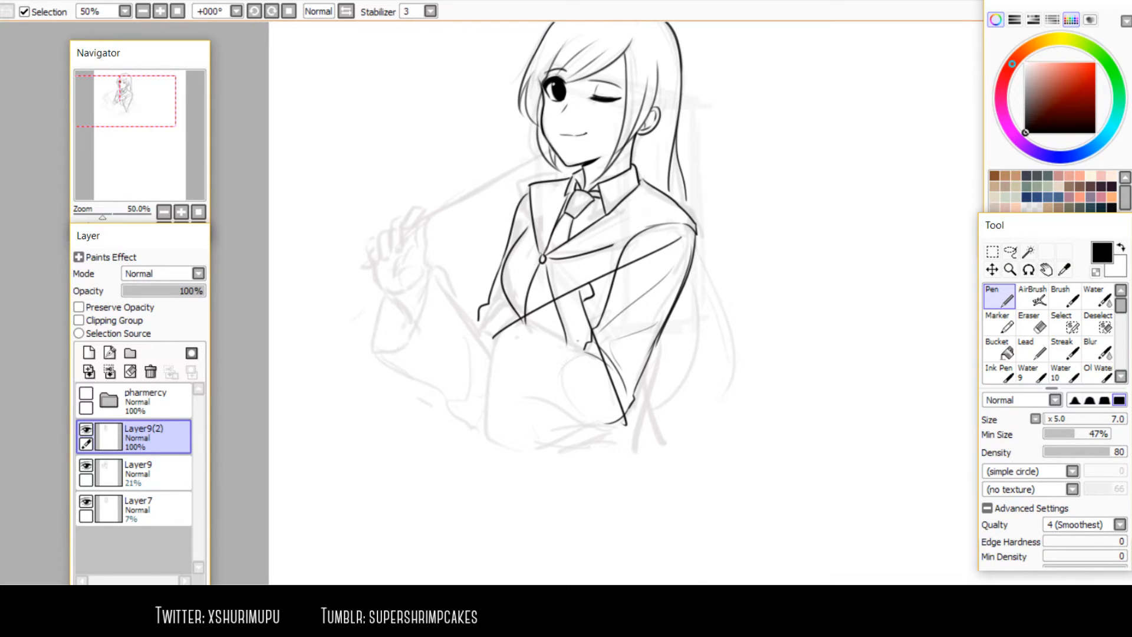
key(ctrl+z)
key(ctrl+z)
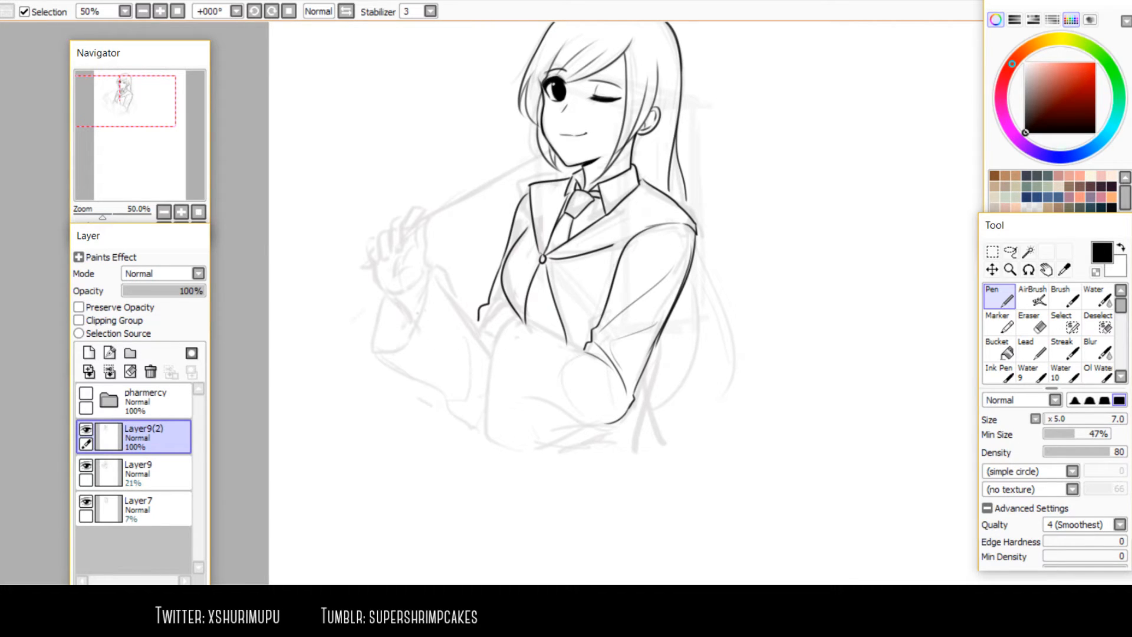
drag(536, 199, 408, 296)
drag(477, 248, 518, 375)
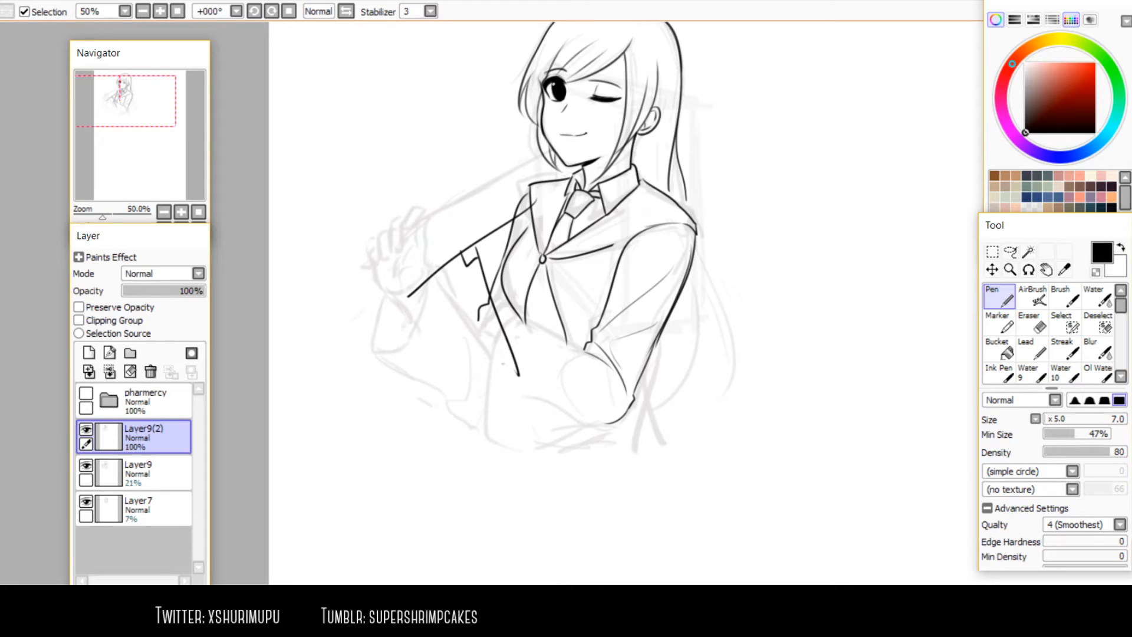
key(ctrl+z)
key(ctrl+z)
key(ctrl+z)
Check the torso, arms and face proportions in normal and mirrored views at different magnifications
key(h)
mouse_move(606, 282)
mouse_down()
mouse_move(639, 410)
mouse_move(616, 312)
mouse_up()
key(h)
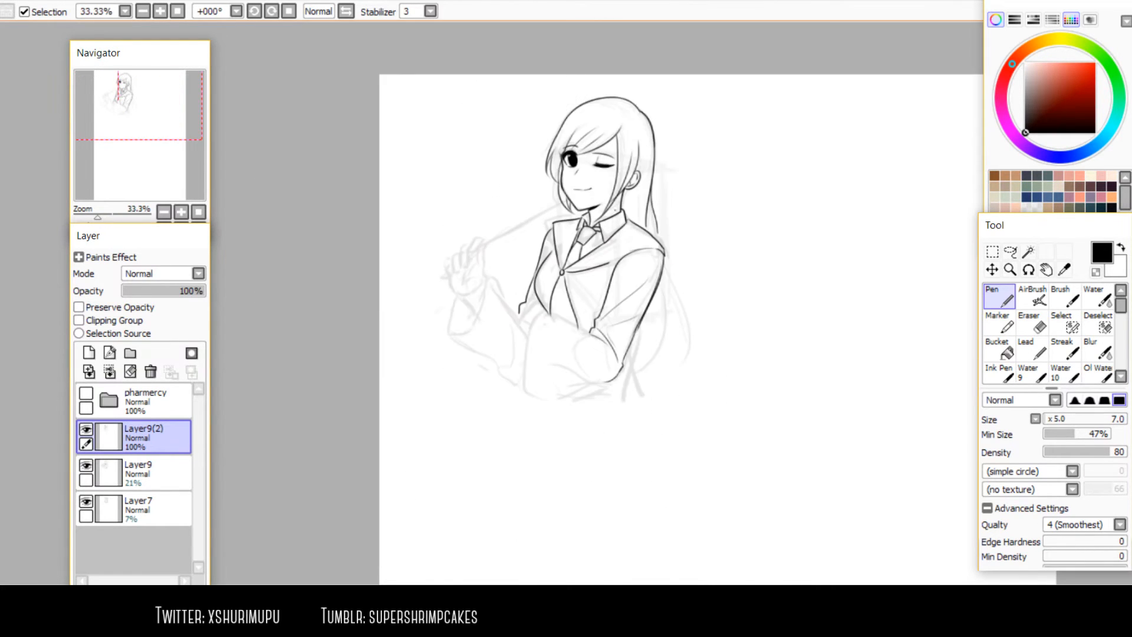
scroll(468, 229, up, 1)
scroll(629, 227, down, 1)
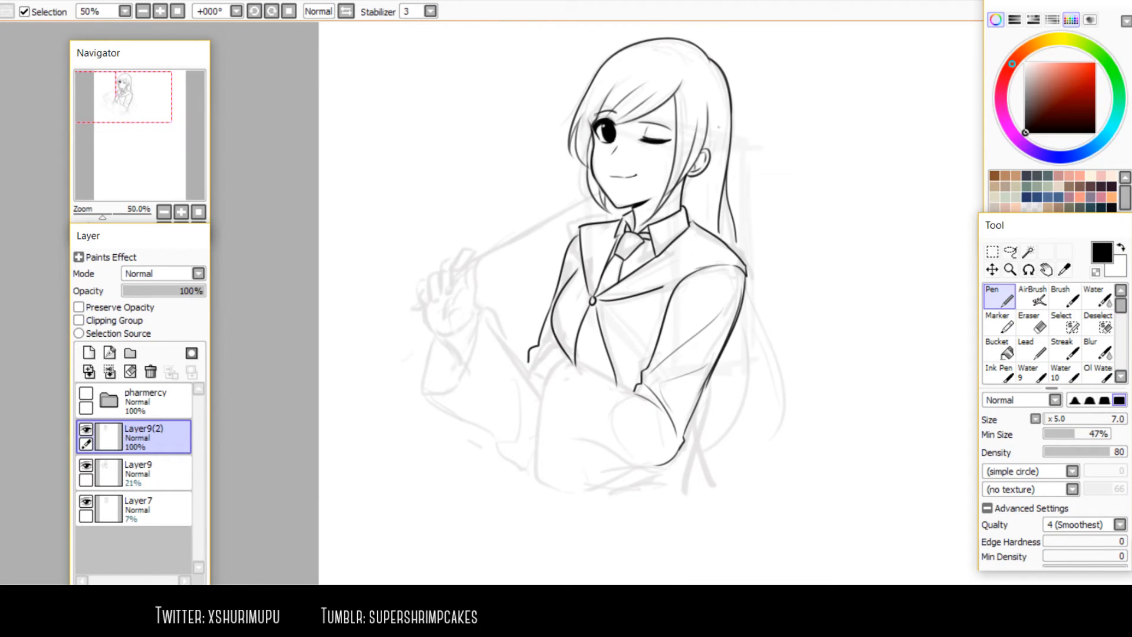
drag(619, 265, 565, 290)
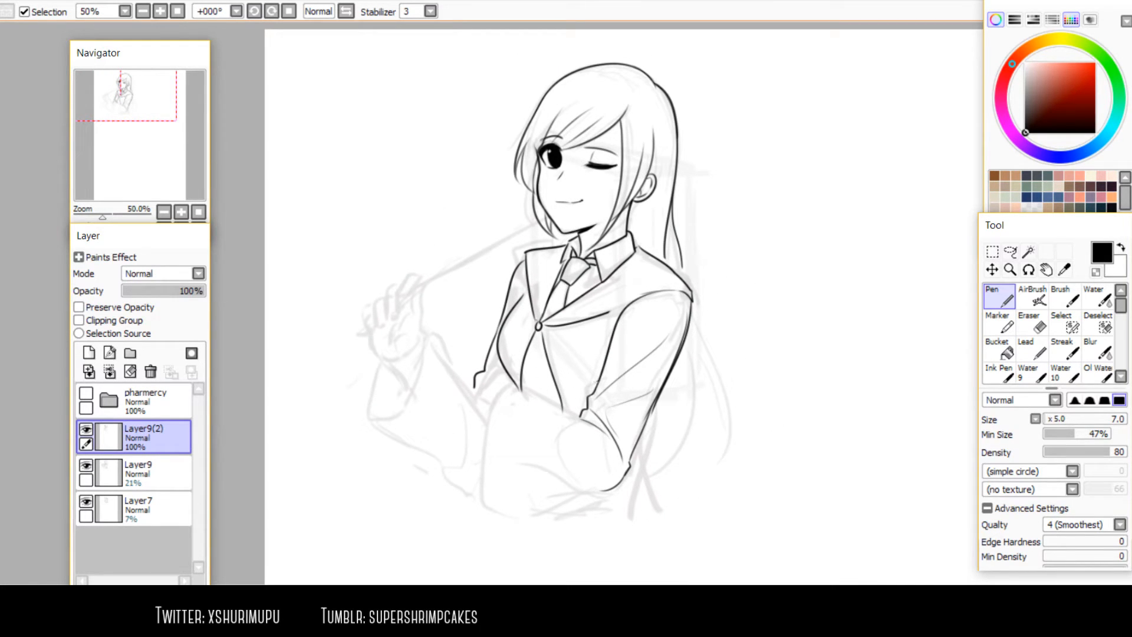
scroll(535, 389, up, 2)
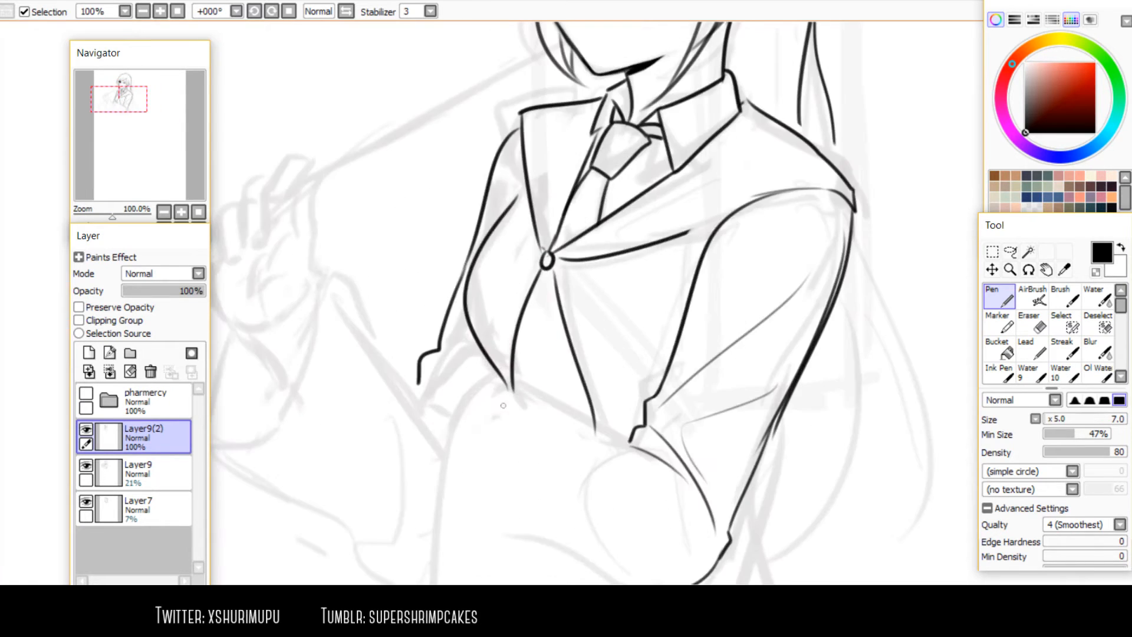
scroll(507, 436, down, 2)
key(h)
mouse_move(570, 453)
mouse_down()
mouse_move(576, 390)
mouse_move(550, 443)
mouse_up()
drag(424, 287, 445, 358)
scroll(446, 357, up, 2)
scroll(516, 311, down, 2)
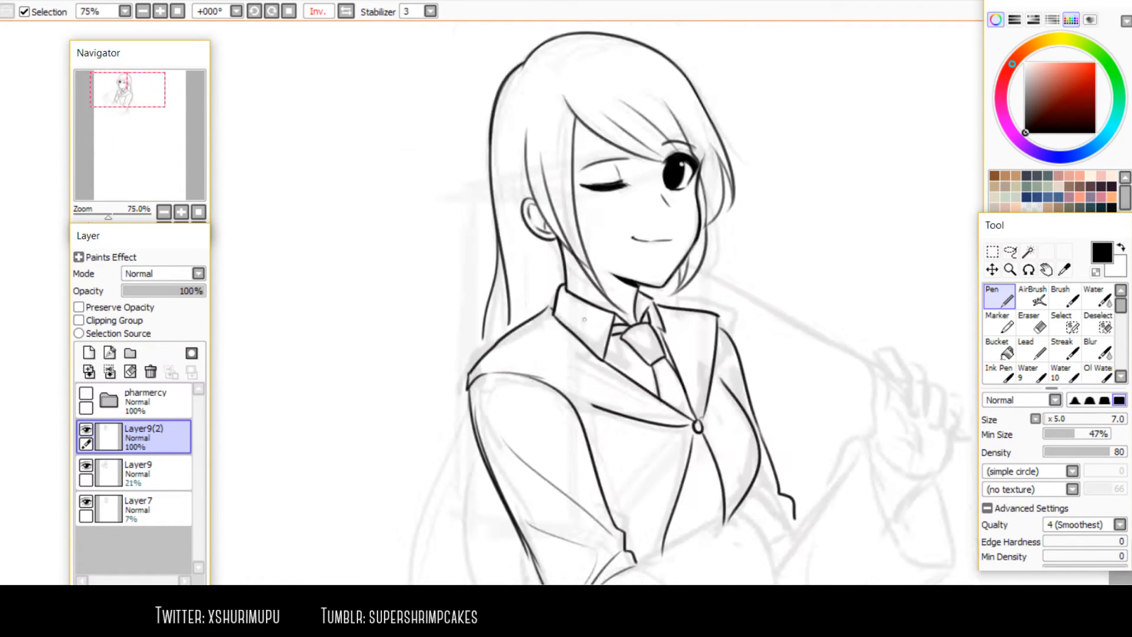
Redraw the long back hair's outer edge beside the ear on the hana layer and erase the excess along it
key(h)
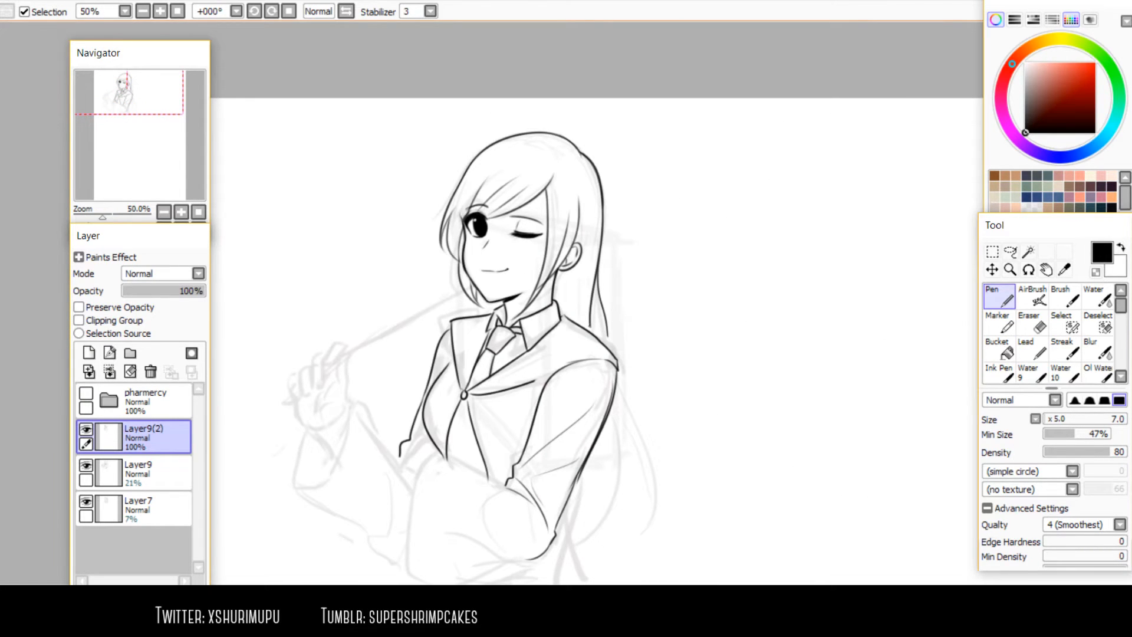
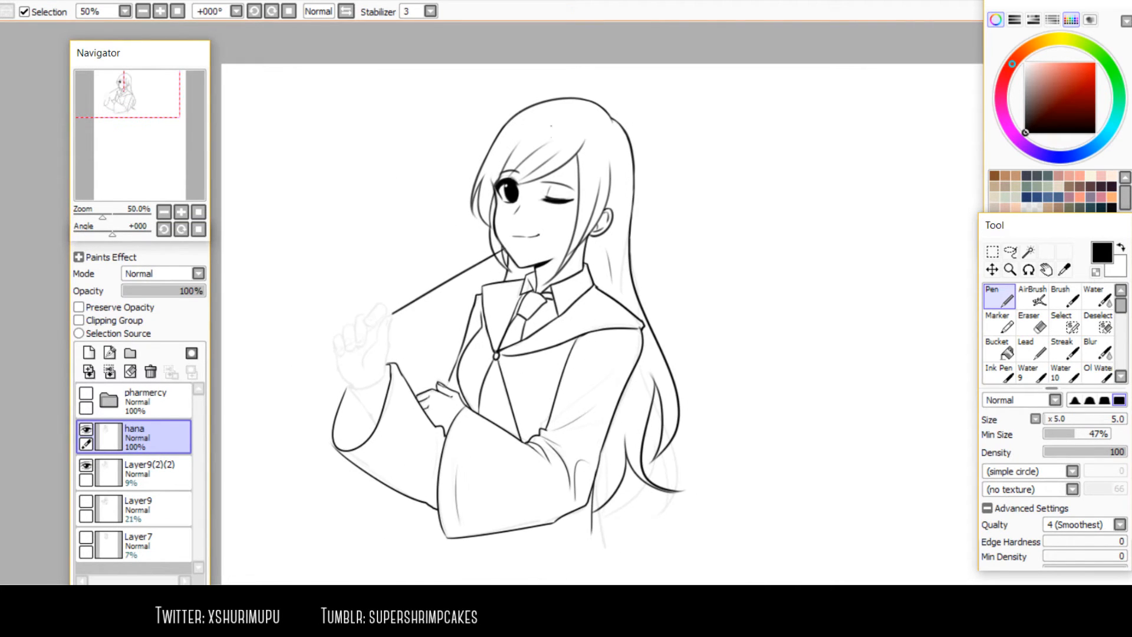
scroll(557, 81, up, 3)
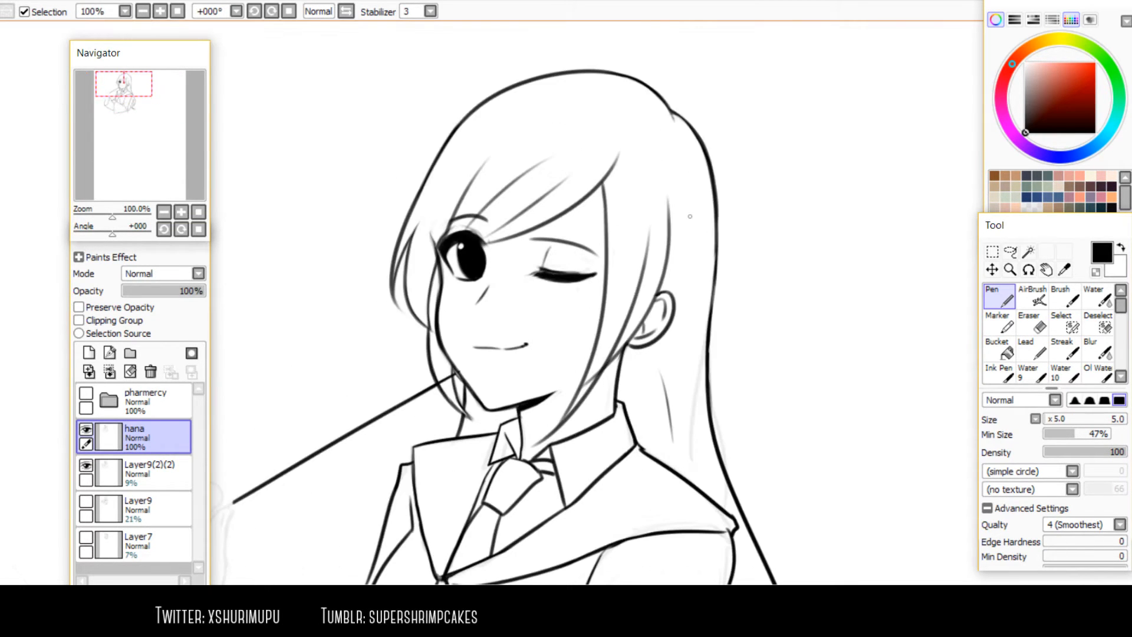
scroll(709, 305, up, 2)
drag(699, 170, 684, 335)
key(minus)
drag(693, 182, 688, 262)
scroll(698, 351, down, 3)
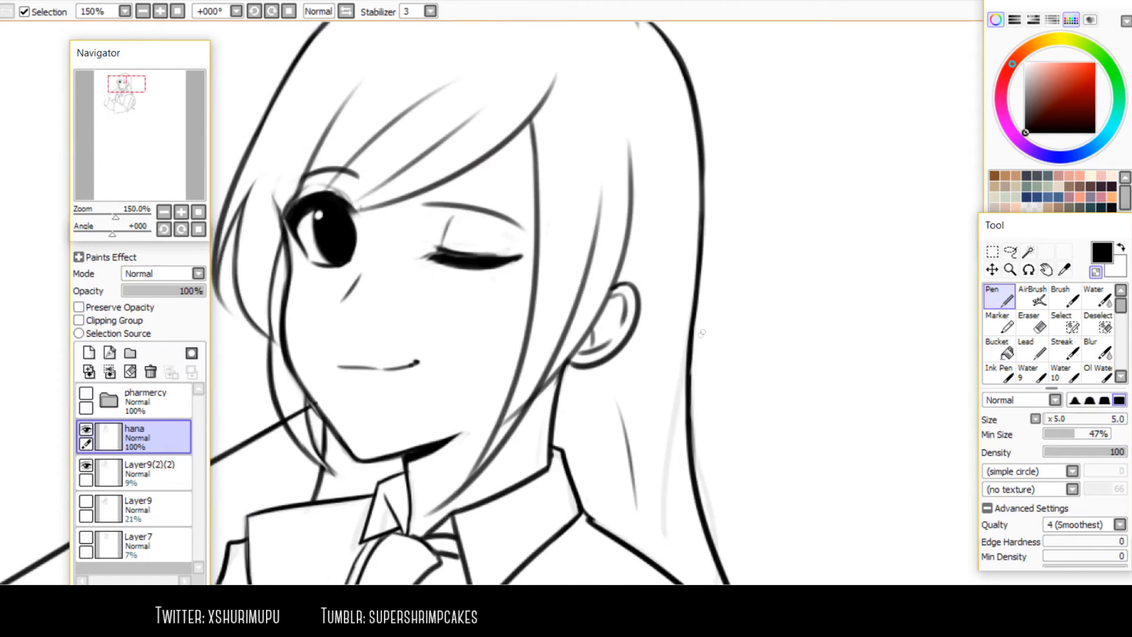
scroll(687, 372, up, 2)
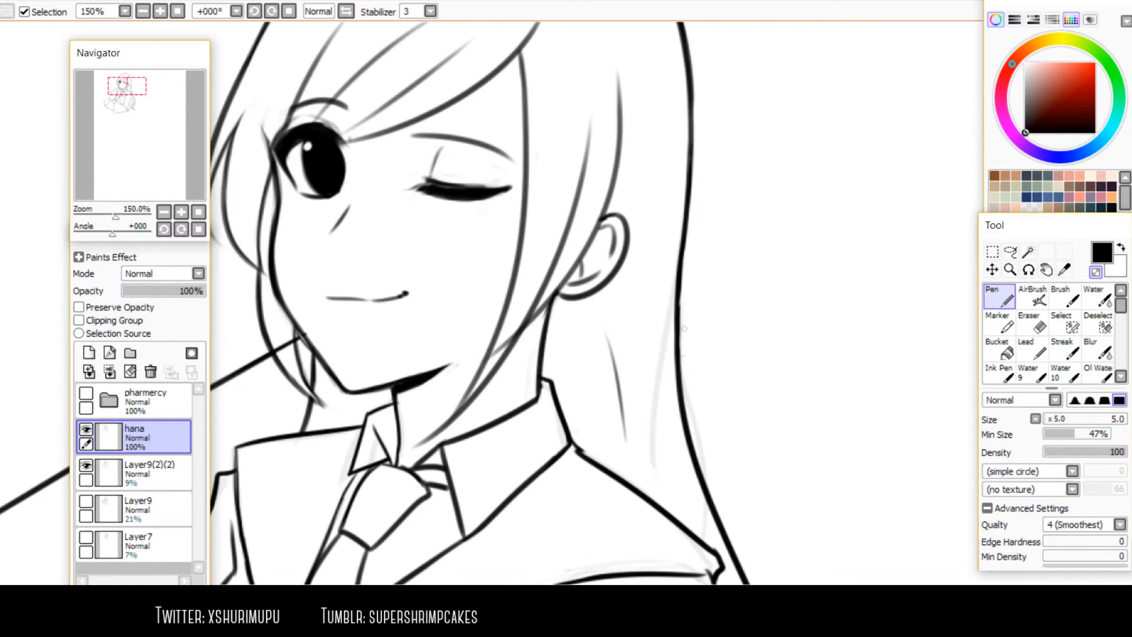
scroll(689, 385, down, 2)
scroll(482, 322, up, 1)
Strengthen the face outline along the far cheek and jaw, and clean up around the hair strands beside it
scroll(481, 323, up, 3)
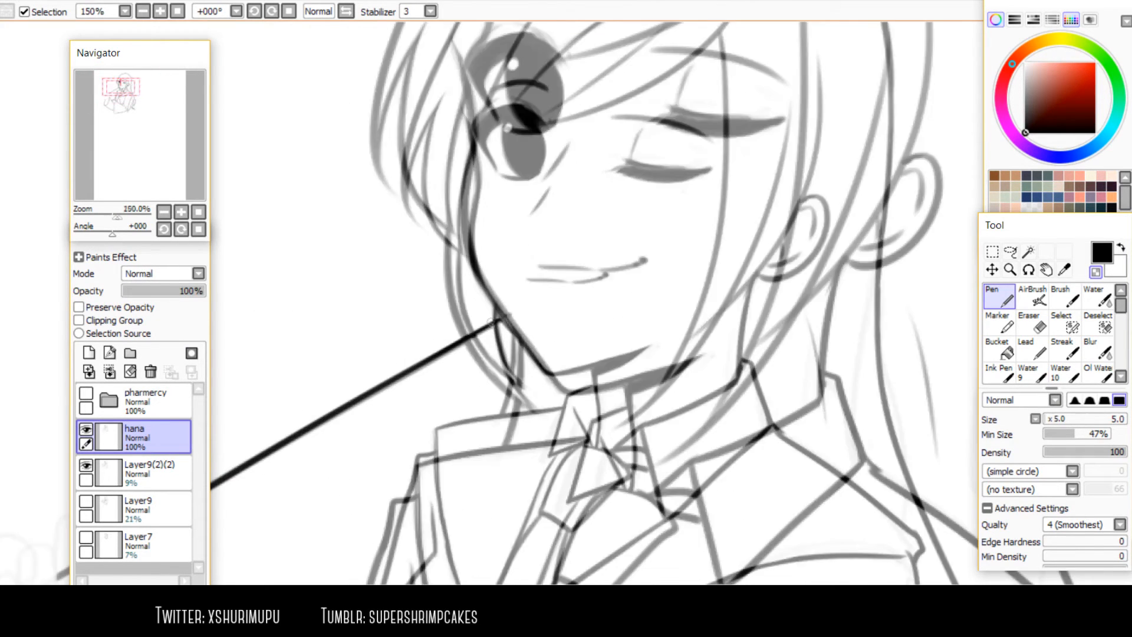
drag(470, 255, 534, 344)
drag(488, 283, 546, 351)
key(minus)
drag(367, 177, 455, 345)
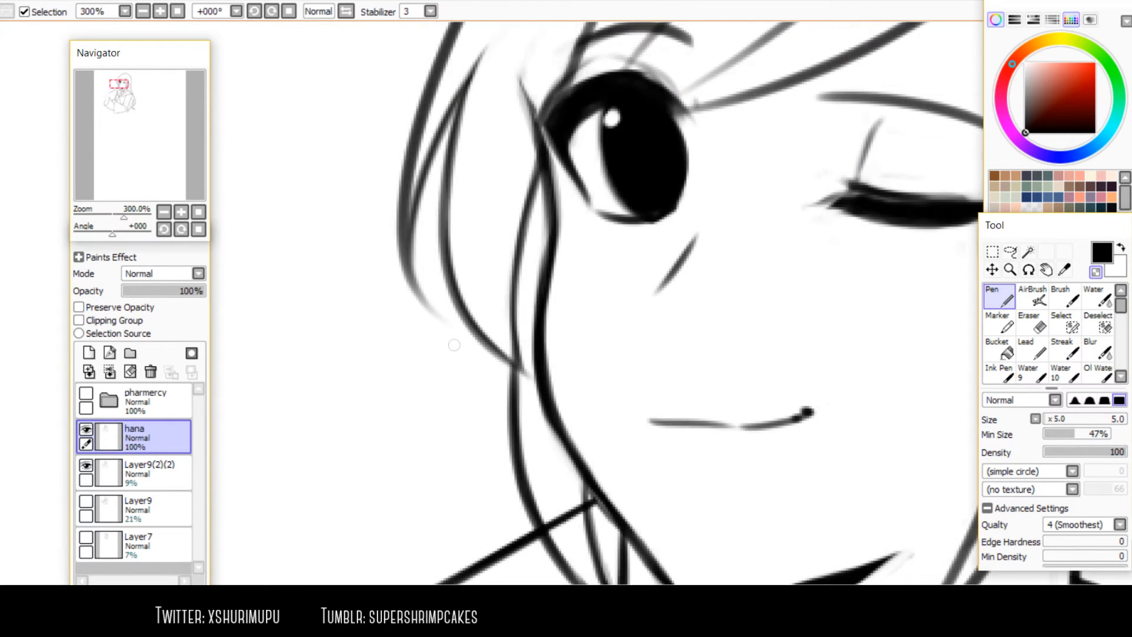
scroll(443, 311, down, 4)
drag(345, 417, 441, 347)
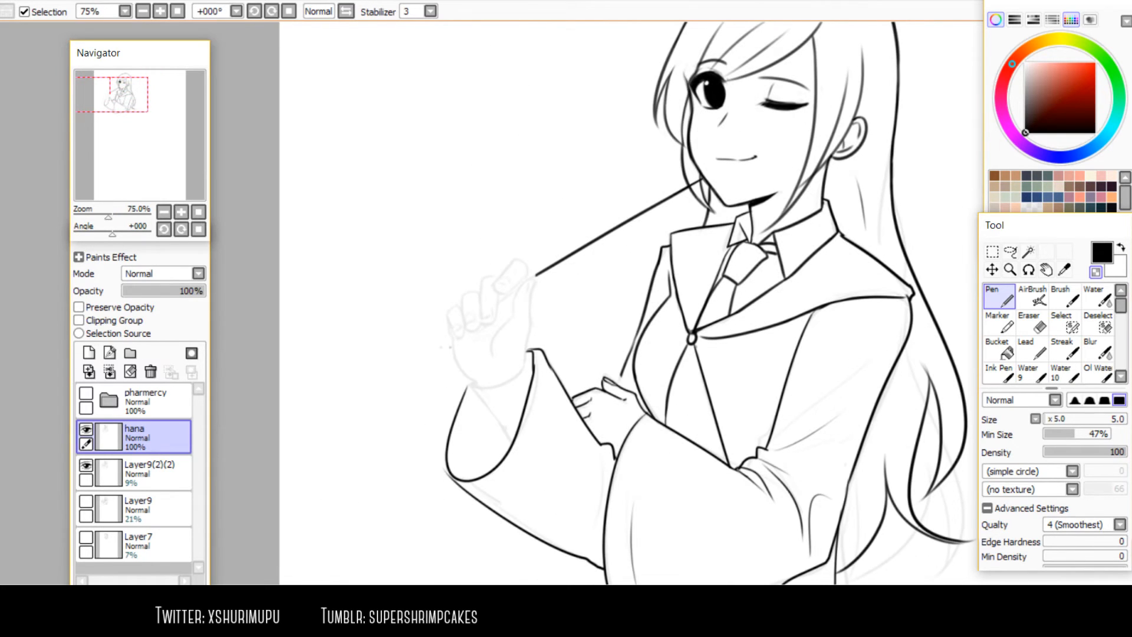
Redraw the raised arm's cuff with a sharper upper corner running into the sleeve edge, erasing the old rounded corner
scroll(484, 313, up, 2)
scroll(524, 238, down, 2)
scroll(527, 361, up, 2)
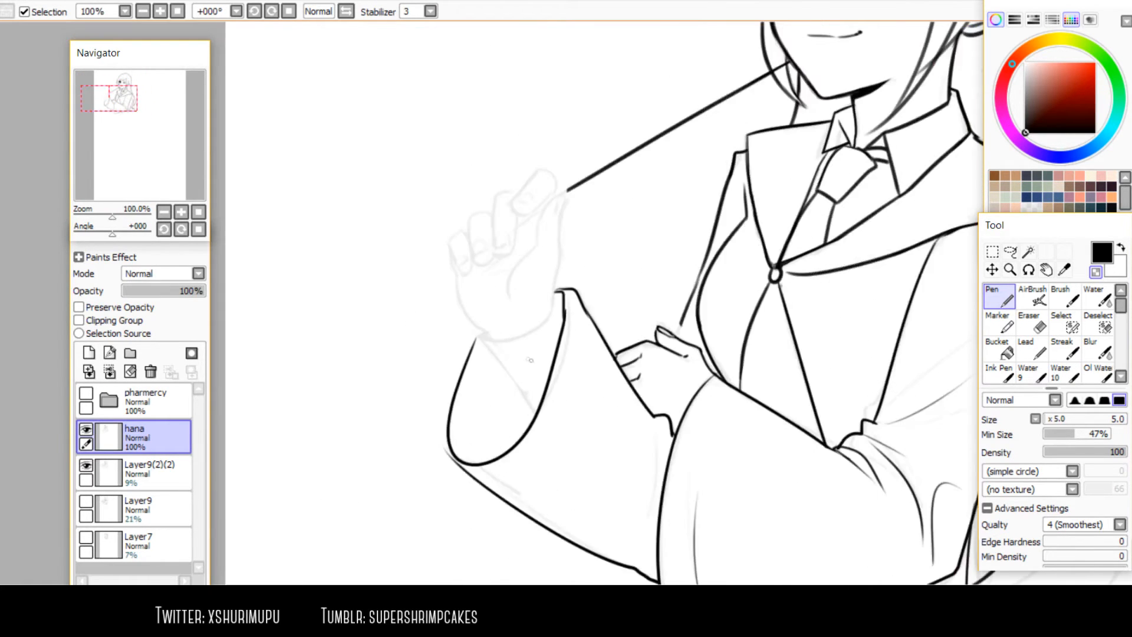
scroll(581, 289, up, 1)
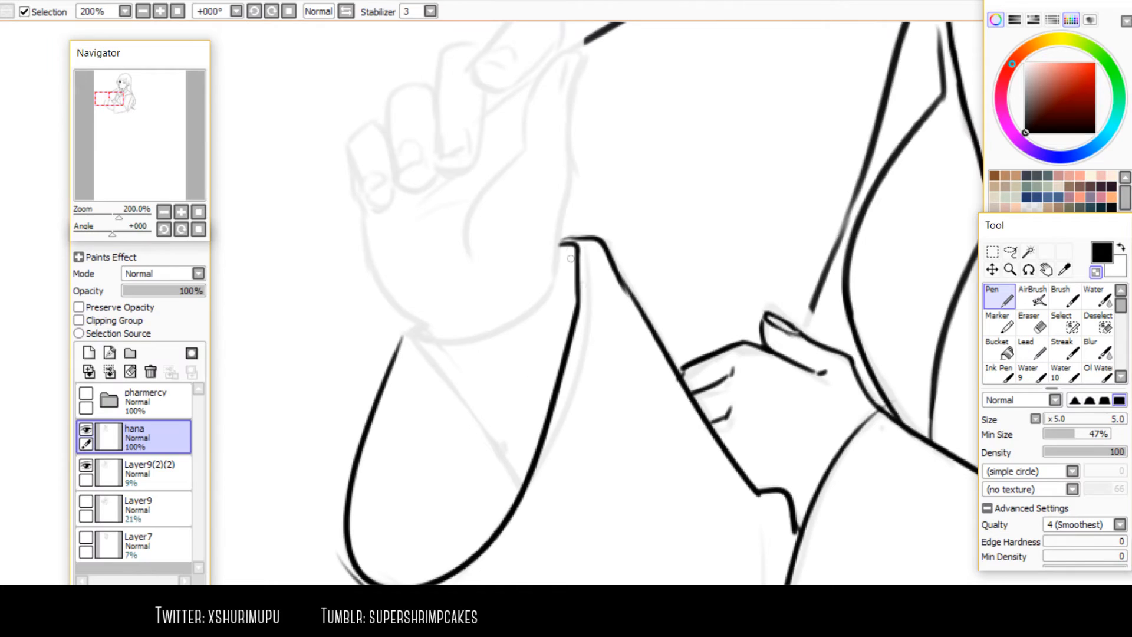
key(minus)
mouse_move(560, 237)
mouse_down()
mouse_move(596, 235)
mouse_move(624, 292)
mouse_up()
key(minus)
key(minus)
key(minus)
drag(606, 250, 629, 298)
mouse_move(604, 237)
mouse_down()
mouse_move(646, 307)
mouse_move(602, 222)
mouse_move(628, 271)
mouse_move(594, 234)
mouse_move(643, 314)
mouse_up()
key(minus)
key(minus)
key(minus)
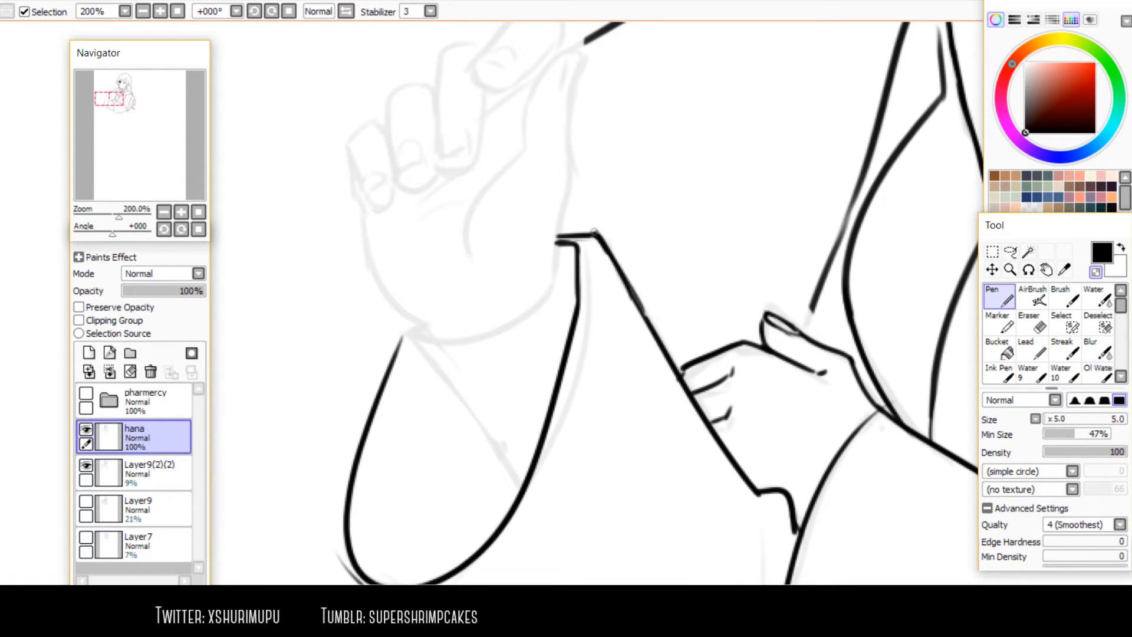
Ink the raised hand's index fingernail, lower fingertip curve and straight upper side over the faint sketch, replacing rejected strokes
scroll(619, 322, down, 2)
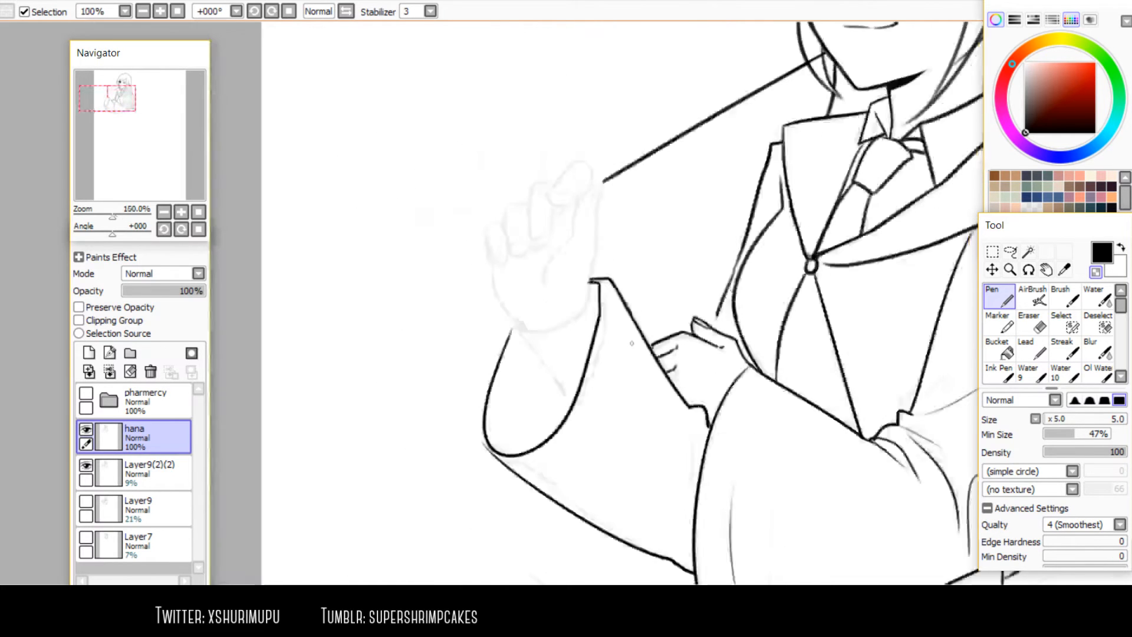
drag(546, 163, 507, 245)
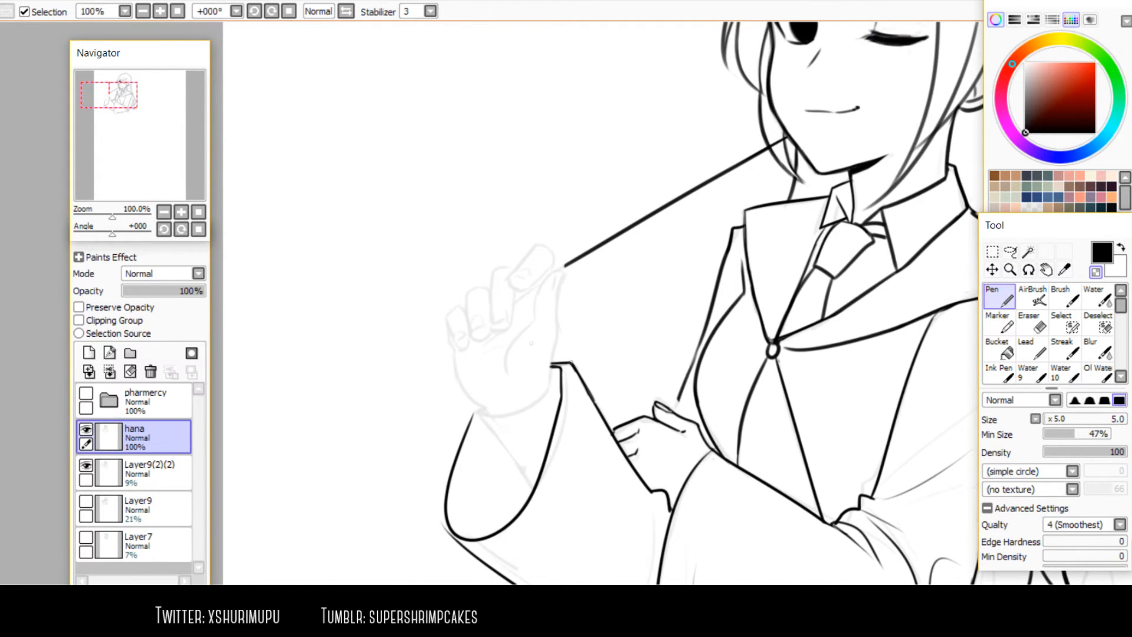
scroll(532, 344, up, 2)
drag(561, 405, 591, 366)
scroll(539, 219, up, 1)
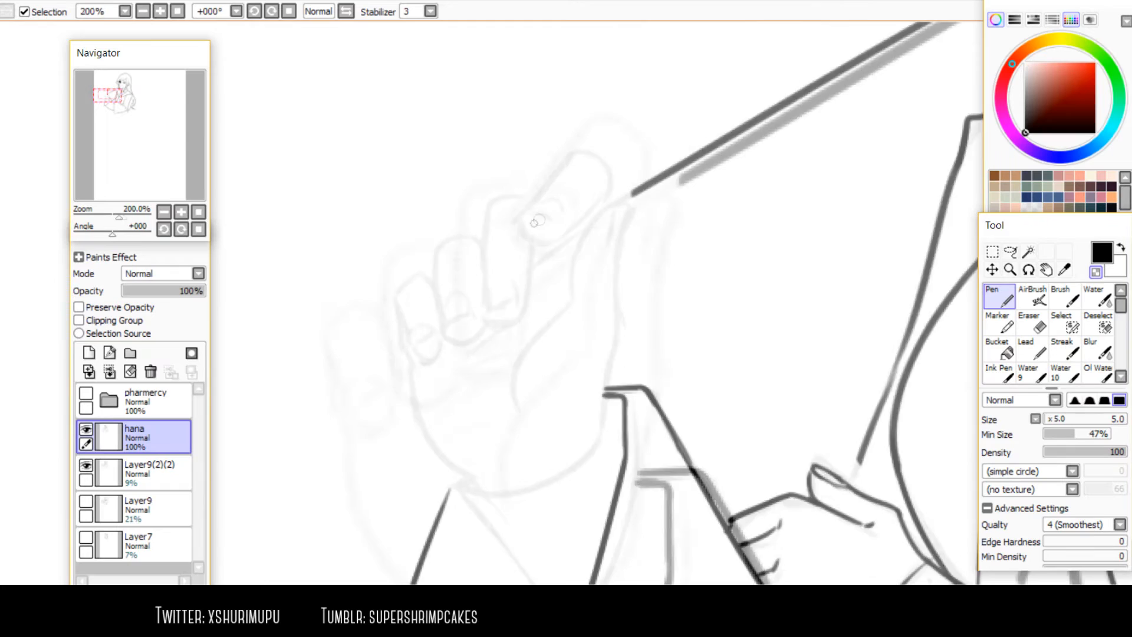
drag(600, 193, 604, 226)
key(ctrl+z)
mouse_move(600, 147)
mouse_down()
mouse_move(523, 252)
mouse_move(514, 237)
mouse_move(526, 240)
mouse_move(518, 259)
mouse_move(538, 282)
mouse_move(583, 236)
mouse_up()
key(ctrl+z)
key(ctrl+z)
key(ctrl+z)
key(ctrl+z)
key(ctrl+z)
drag(541, 283, 590, 272)
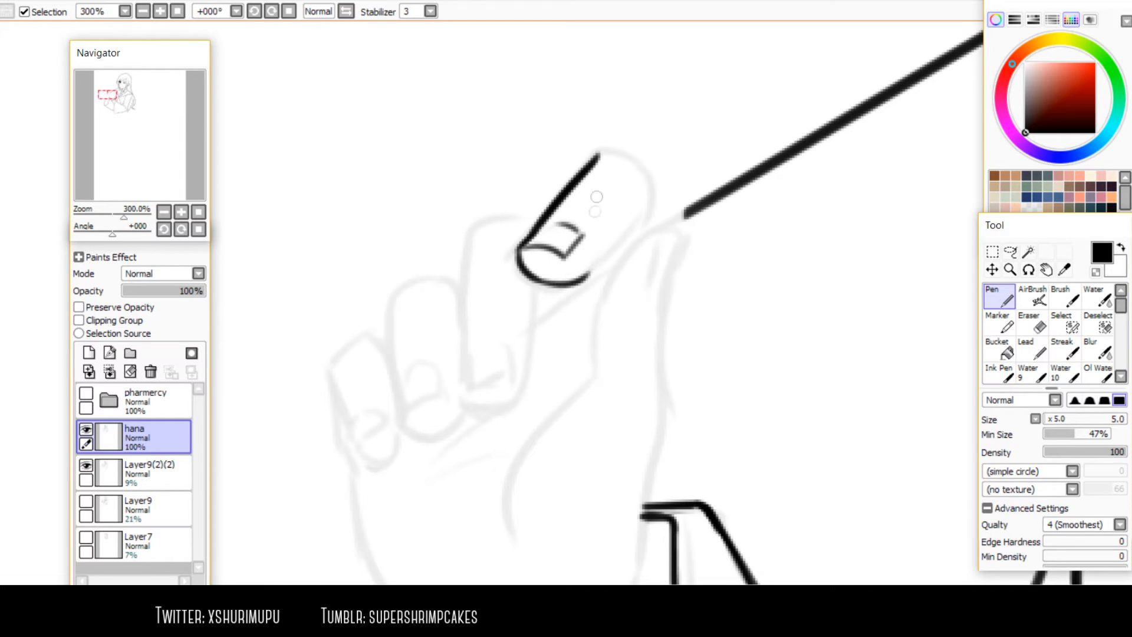
key(minus)
drag(598, 153, 519, 241)
key(minus)
Close the index finger with a rounded upper end and a line along its underside, drawing the curve in mirrored view
key(h)
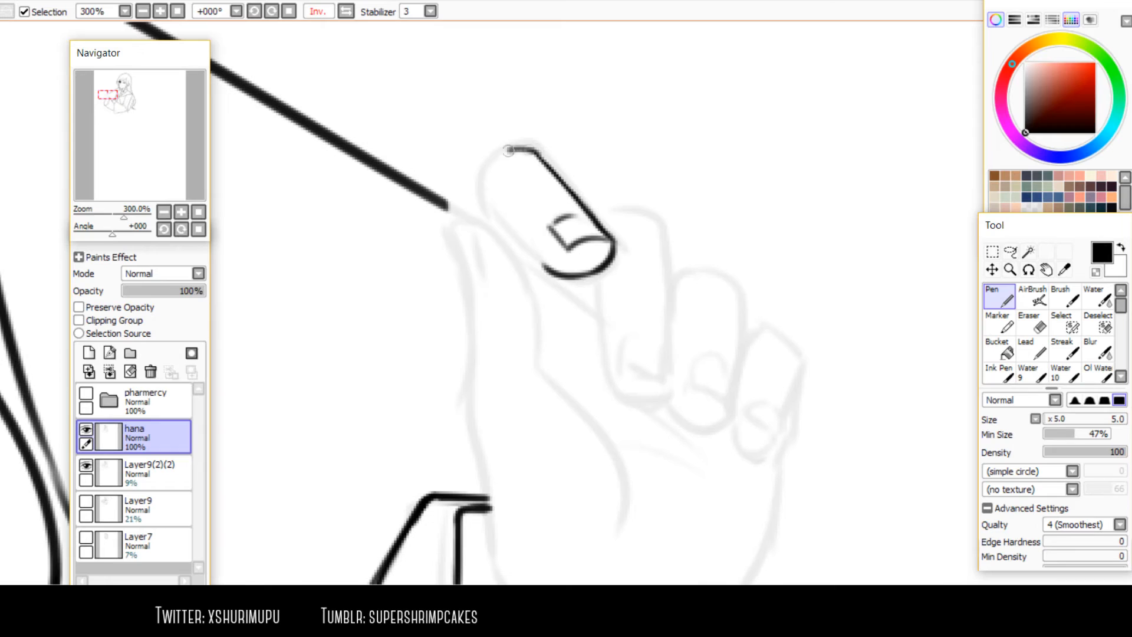
drag(532, 151, 479, 210)
key(h)
drag(571, 267, 616, 217)
key(ctrl+z)
mouse_move(570, 269)
mouse_down()
mouse_move(613, 223)
mouse_move(626, 229)
mouse_up()
drag(590, 298, 670, 226)
drag(671, 79, 626, 121)
drag(666, 81, 604, 140)
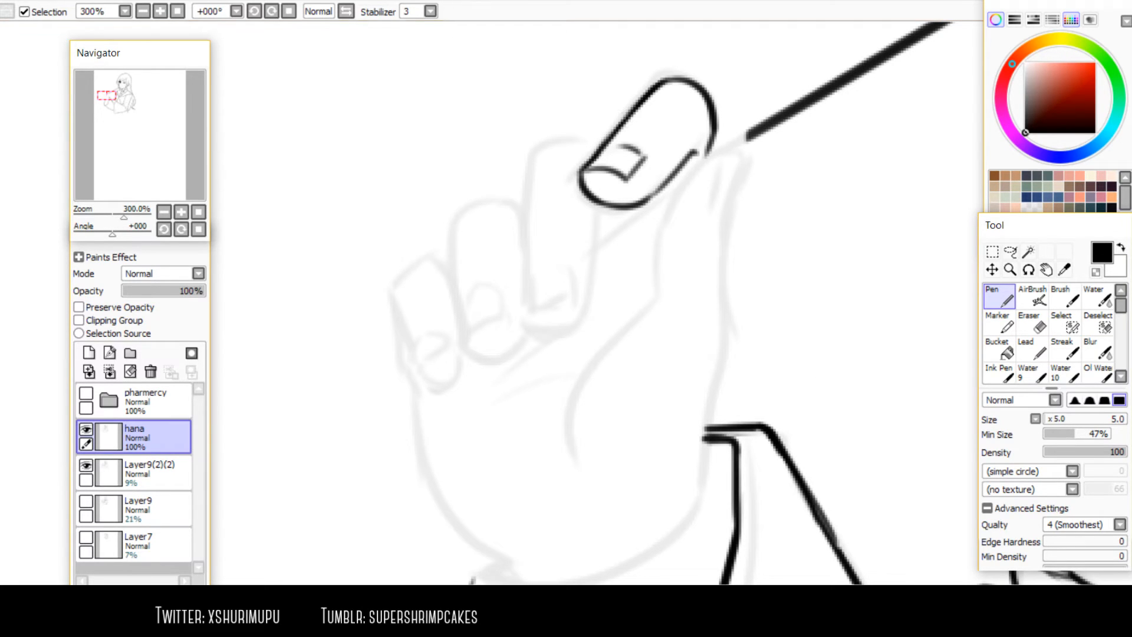
Ink the middle finger's rounded top curving away from the index finger, retrying the stroke until it follows the sketch
mouse_move(591, 154)
mouse_down()
mouse_move(567, 135)
mouse_move(529, 174)
mouse_up()
key(ctrl+z)
key(ctrl+z)
drag(594, 152, 529, 178)
key(ctrl+z)
drag(594, 149, 521, 184)
key(ctrl+z)
mouse_move(595, 149)
mouse_down()
mouse_move(525, 171)
mouse_move(519, 257)
mouse_up()
scroll(527, 212, down, 1)
key(ctrl+z)
Ink the middle finger's long outer side, fingertip, nail and inner side up to the index finger
drag(533, 141, 521, 268)
key(ctrl+z)
drag(534, 141, 521, 272)
key(ctrl+z)
mouse_move(532, 140)
mouse_down()
mouse_move(522, 289)
mouse_move(575, 275)
mouse_move(574, 263)
mouse_move(532, 285)
mouse_move(577, 303)
mouse_move(559, 315)
mouse_move(575, 309)
mouse_move(563, 304)
mouse_up()
key(ctrl+z)
key(ctrl+z)
key(ctrl+z)
key(ctrl+z)
mouse_move(529, 291)
mouse_down()
mouse_move(557, 313)
mouse_move(590, 281)
mouse_move(599, 181)
mouse_move(587, 289)
mouse_move(596, 179)
mouse_up()
key(ctrl+z)
key(ctrl+z)
key(ctrl+z)
drag(587, 289, 597, 182)
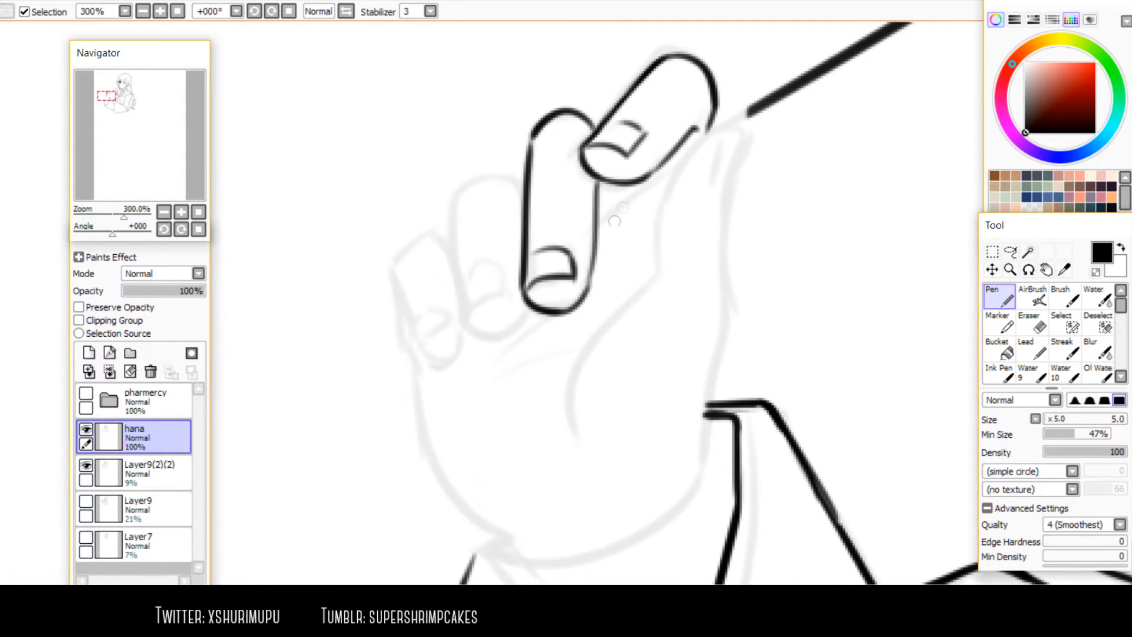
Ink the thumb's inner edge from its tip beneath the index finger down to the joint
key(ctrl+z)
mouse_move(721, 131)
mouse_down()
mouse_move(661, 249)
mouse_move(655, 206)
mouse_move(708, 141)
mouse_move(648, 254)
mouse_move(649, 240)
mouse_move(656, 272)
mouse_up()
key(ctrl+z)
key(h)
mouse_move(434, 170)
mouse_down()
mouse_move(460, 198)
mouse_move(403, 187)
mouse_up()
key(ctrl+z)
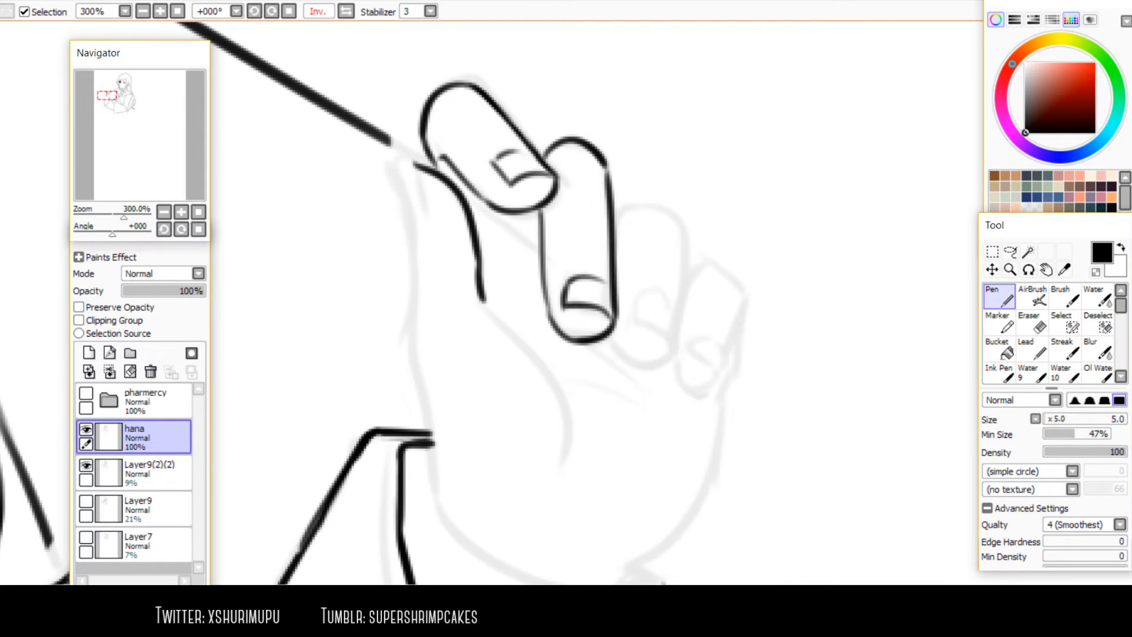
Draw the thumb's outer edge from its tip toward the wrist in mirrored view, redoing unsatisfactory strokes
mouse_move(394, 170)
mouse_down()
mouse_move(428, 225)
mouse_move(409, 227)
mouse_move(413, 184)
mouse_move(429, 337)
mouse_up()
key(ctrl+z)
drag(418, 249, 422, 331)
key(ctrl+z)
drag(417, 251, 416, 333)
key(h)
Ink the curved thumb base into the palm and connect it cleanly to the thumb's inner edge
drag(630, 330, 638, 299)
mouse_move(645, 182)
mouse_down()
mouse_move(635, 239)
mouse_move(636, 218)
mouse_move(583, 290)
mouse_move(561, 415)
mouse_up()
key(ctrl+z)
key(ctrl+z)
drag(634, 240, 558, 417)
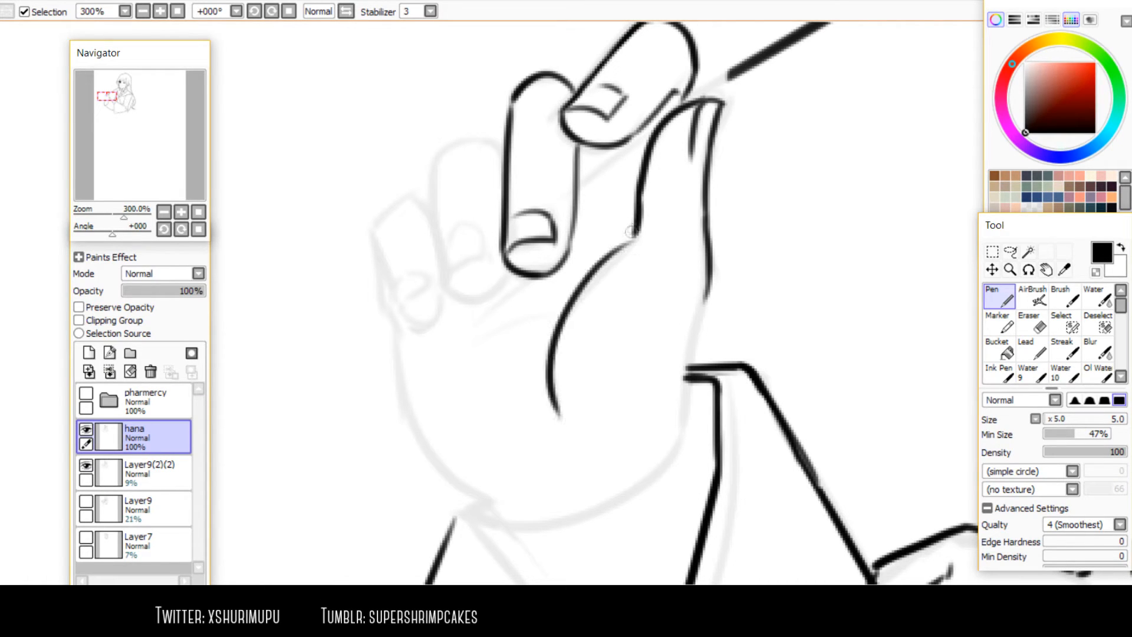
key(a)
drag(652, 185, 643, 232)
drag(649, 182, 635, 240)
key(minus)
Extend the thumb's outer edge past the cuff opening to the wrist in mirrored view
key(h)
drag(456, 303, 481, 298)
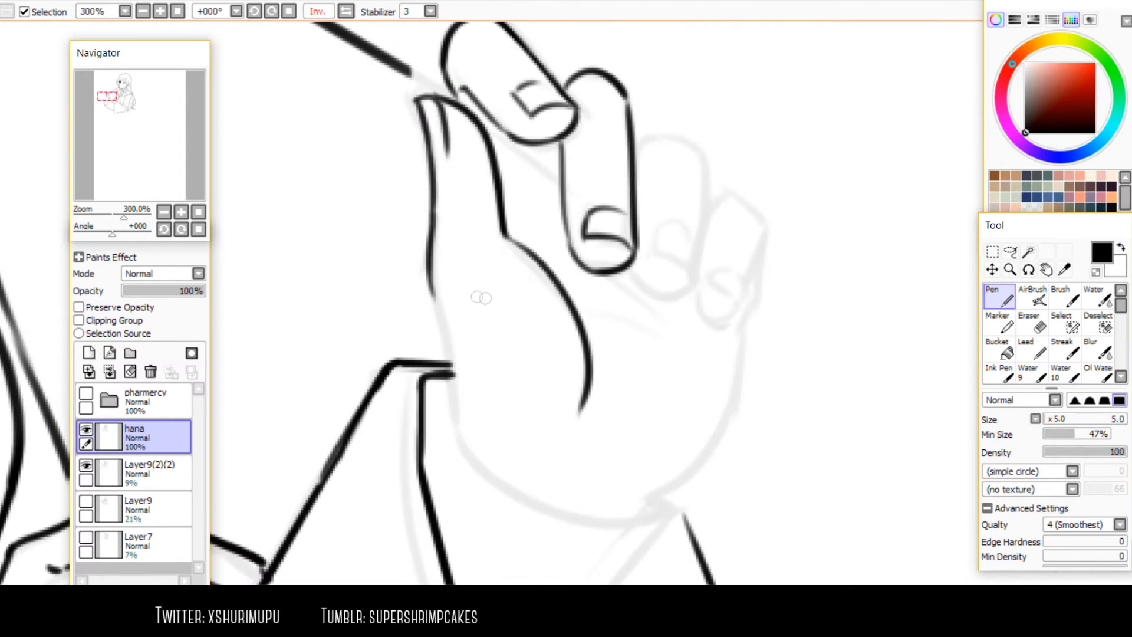
drag(480, 372, 491, 329)
drag(443, 239, 471, 405)
key(ctrl+z)
key(ctrl+z)
key(h)
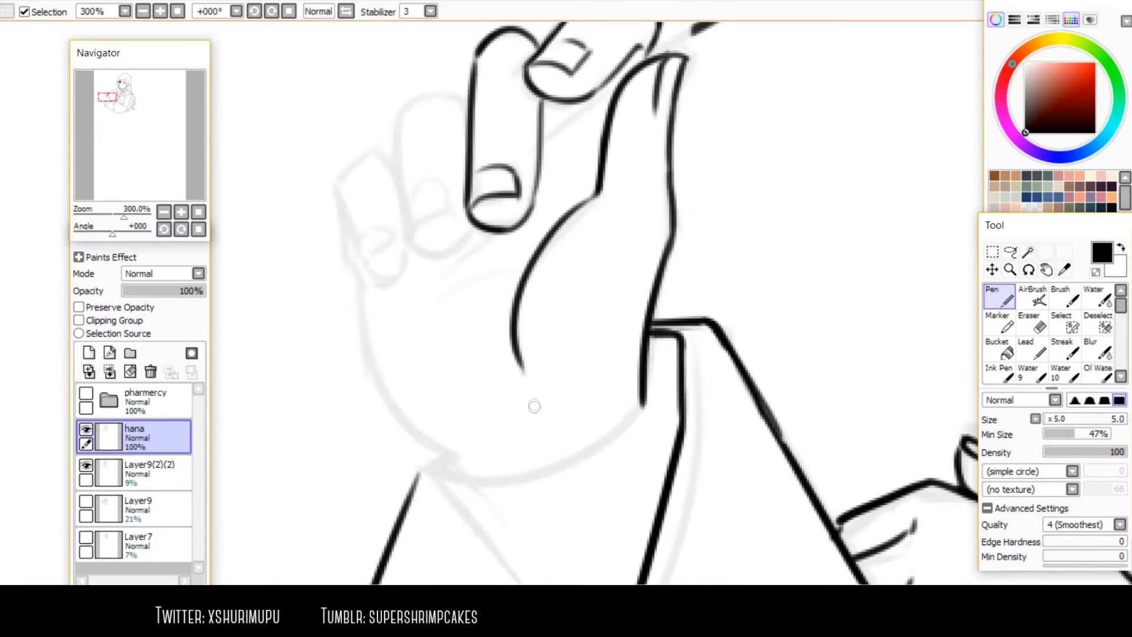
Ink the ring finger beside the middle finger with its rounded top, sides, fingertip and nail
drag(489, 270, 547, 344)
drag(523, 179, 457, 219)
key(ctrl+z)
drag(525, 179, 457, 225)
key(ctrl+z)
mouse_move(523, 180)
mouse_down()
mouse_move(458, 233)
mouse_move(467, 302)
mouse_move(505, 287)
mouse_move(508, 269)
mouse_move(505, 281)
mouse_move(483, 253)
mouse_move(524, 310)
mouse_move(535, 306)
mouse_move(484, 327)
mouse_move(532, 303)
mouse_up()
key(ctrl+z)
key(ctrl+z)
key(ctrl+z)
key(ctrl+z)
key(ctrl+z)
key(ctrl+z)
key(ctrl+z)
key(ctrl+z)
drag(463, 307, 534, 293)
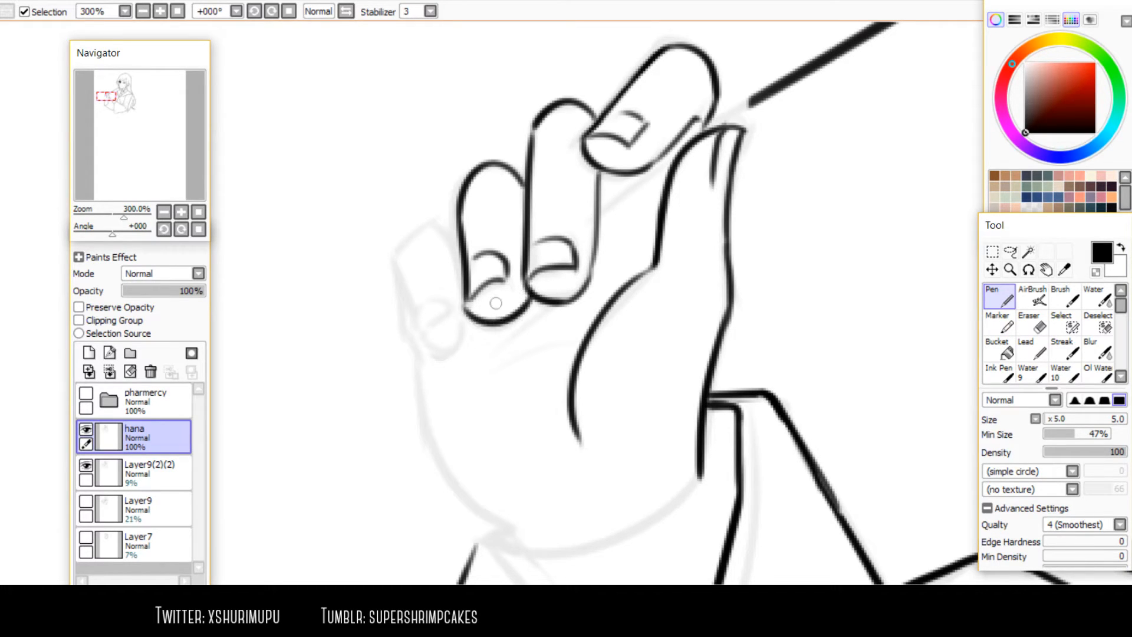
drag(465, 301, 472, 321)
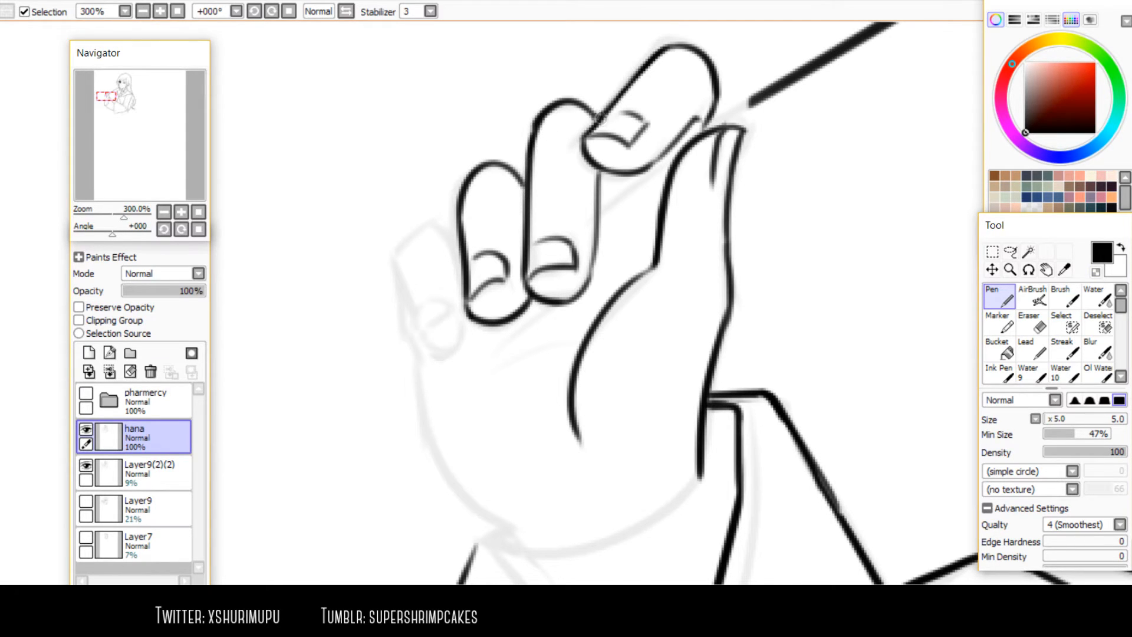
Ink the little finger beside the ring finger with its rounded top, outer side, fingertip and nail
mouse_move(497, 267)
mouse_down()
mouse_move(577, 257)
mouse_move(479, 271)
mouse_up()
key(ctrl+z)
drag(535, 234, 478, 253)
key(ctrl+z)
mouse_move(522, 218)
mouse_down()
mouse_move(473, 257)
mouse_move(501, 325)
mouse_move(541, 295)
mouse_move(501, 335)
mouse_move(527, 310)
mouse_up()
drag(520, 218, 544, 289)
key(ctrl+z)
key(ctrl+z)
drag(526, 220, 543, 289)
key(ctrl+z)
mouse_move(527, 218)
mouse_down()
mouse_move(545, 293)
mouse_move(498, 349)
mouse_move(516, 320)
mouse_up()
scroll(534, 251, down, 2)
key(ctrl+z)
Draw the palm's outer edge curving from the little finger down to the wrist, retrying until it fits
mouse_move(476, 213)
mouse_down()
mouse_move(523, 399)
mouse_move(548, 430)
mouse_up()
key(ctrl+z)
key(ctrl+z)
key(ctrl+z)
mouse_move(470, 177)
mouse_down()
mouse_move(486, 280)
mouse_move(487, 268)
mouse_move(578, 451)
mouse_up()
key(ctrl+z)
drag(486, 270, 593, 444)
key(ctrl+z)
mouse_move(488, 265)
mouse_down()
mouse_move(495, 302)
mouse_move(591, 453)
mouse_up()
Add a crease across the palm and a short line below the index finger, and trim the crease near the little finger
drag(527, 272, 678, 252)
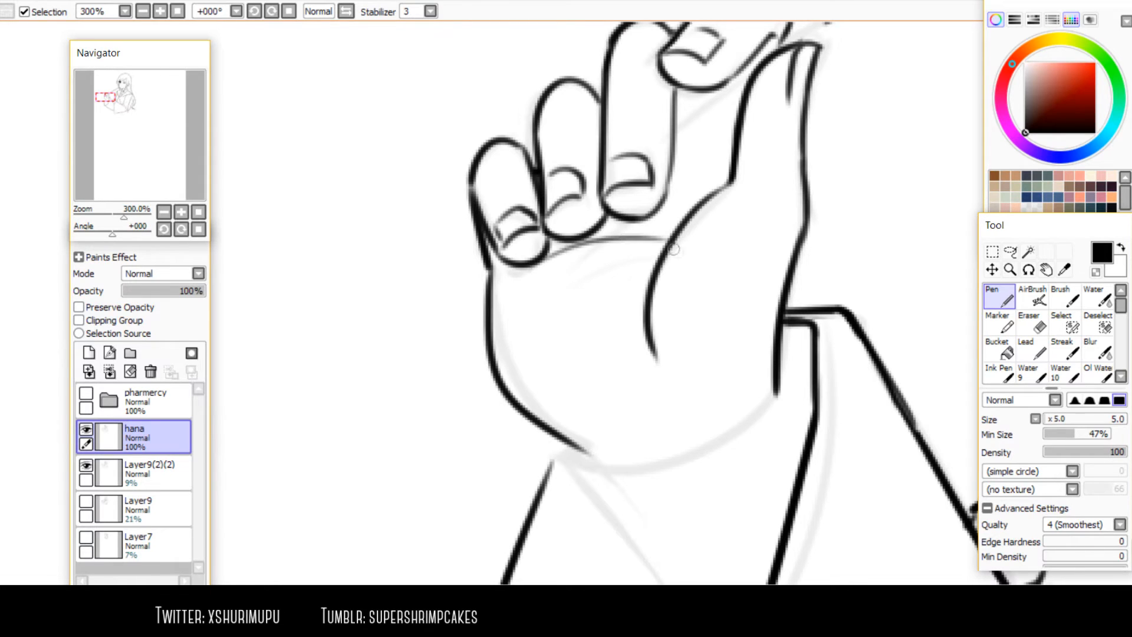
mouse_move(682, 198)
mouse_down()
mouse_move(607, 265)
mouse_move(623, 272)
mouse_up()
drag(725, 108, 718, 120)
drag(632, 169, 616, 200)
scroll(572, 367, down, 4)
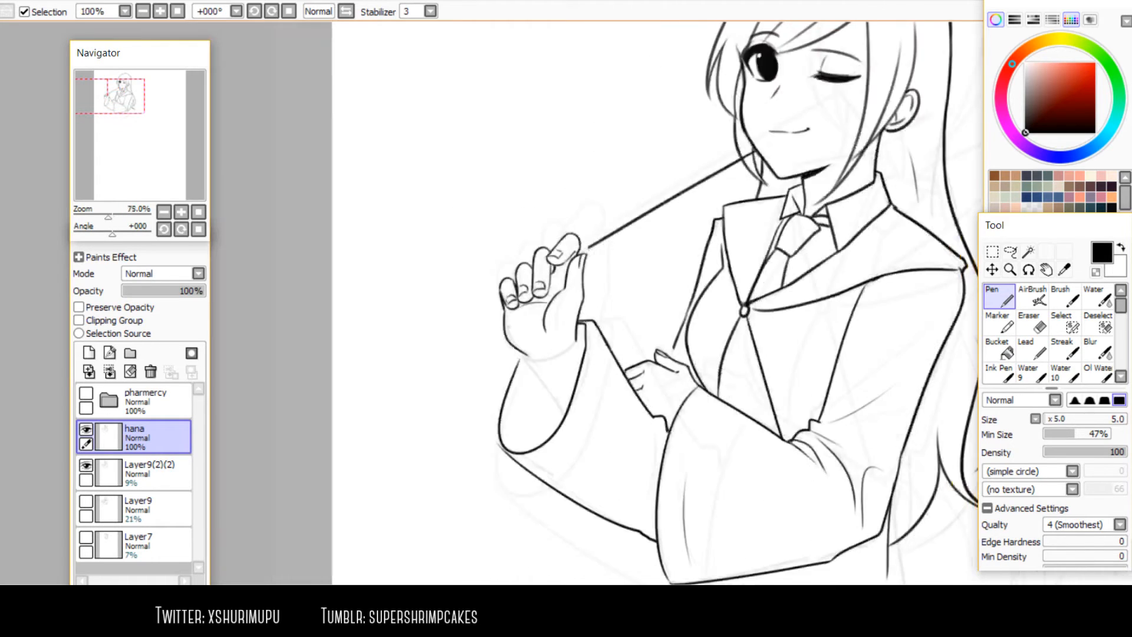
scroll(513, 315, up, 3)
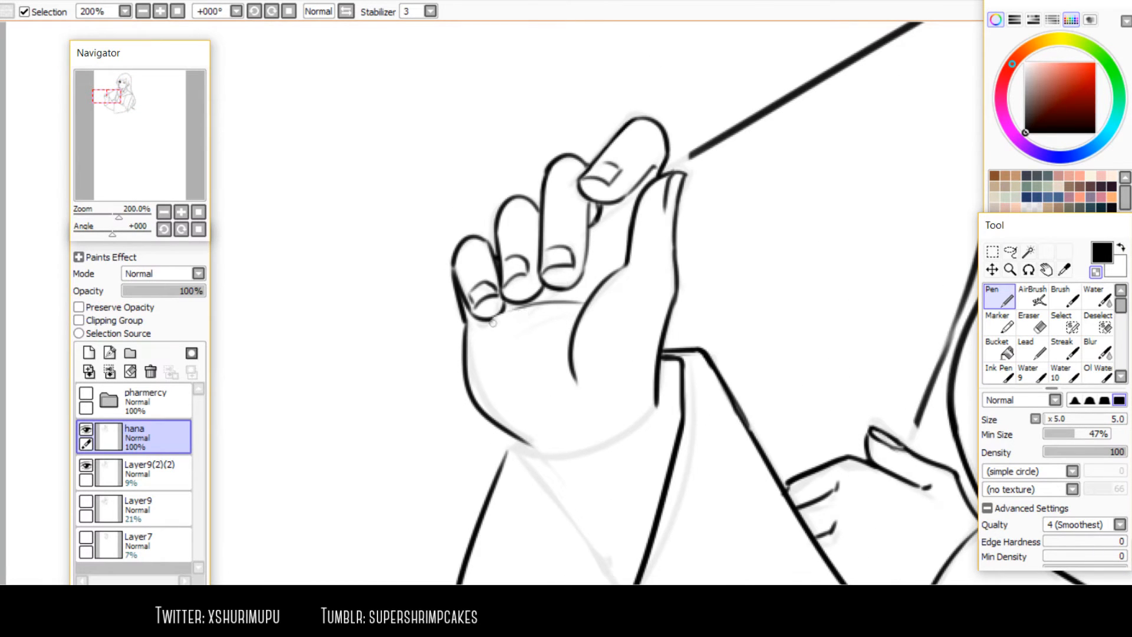
key(minus)
mouse_move(516, 307)
mouse_down()
mouse_move(543, 305)
mouse_move(511, 308)
mouse_move(488, 341)
mouse_up()
Check the raised hand in mirrored view, look closely at the index finger and thumb, and return to the normal view
key(h)
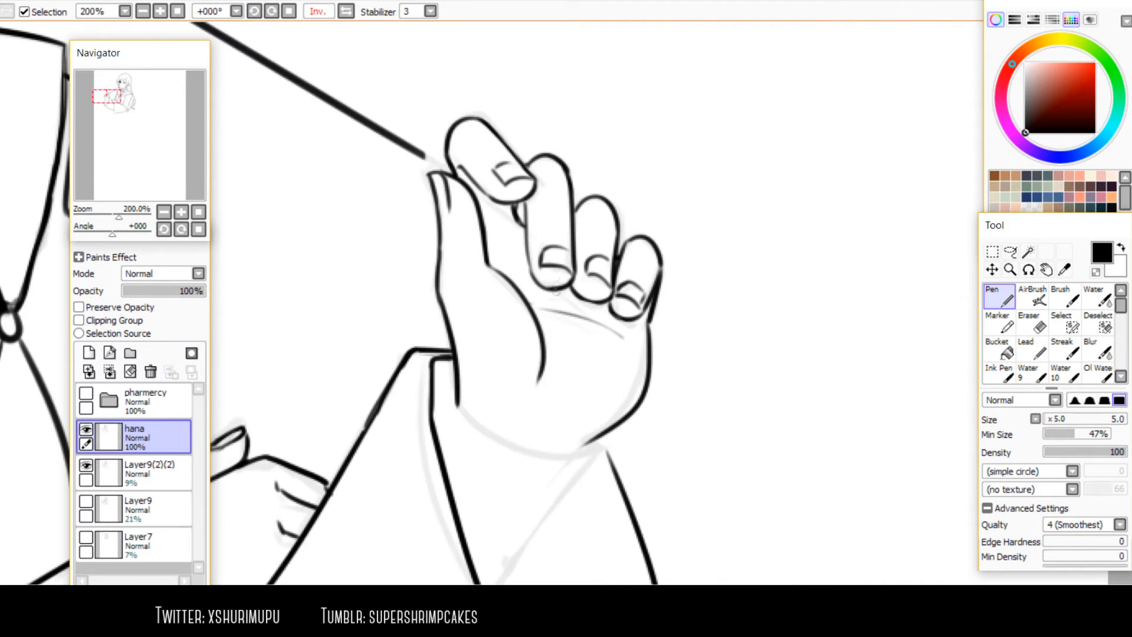
scroll(513, 343, down, 3)
scroll(486, 238, up, 4)
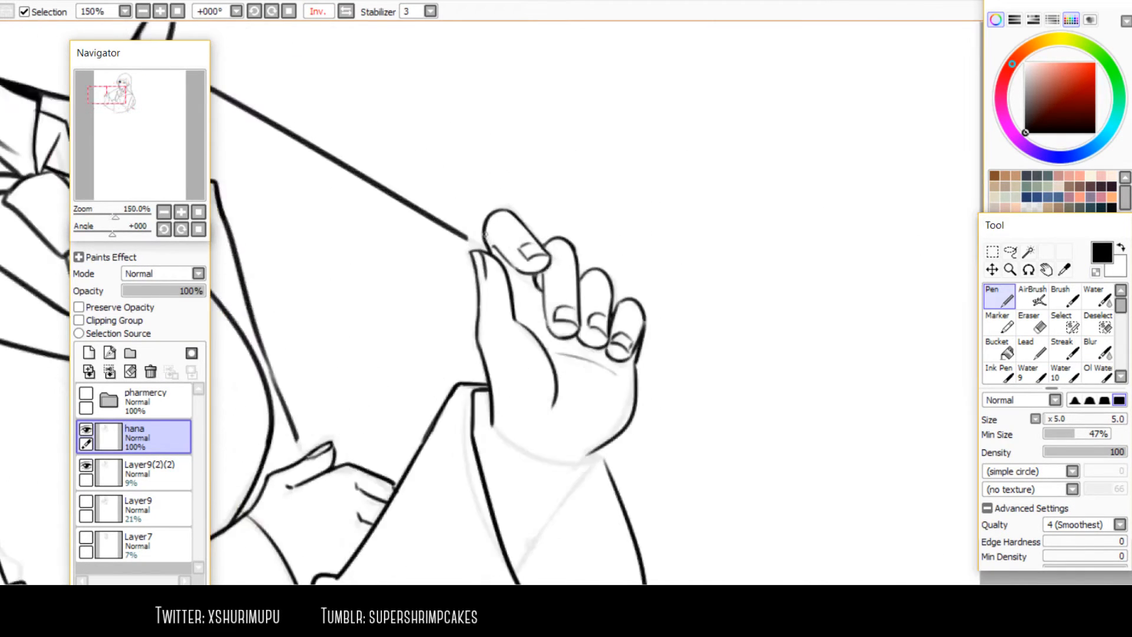
mouse_move(482, 227)
mouse_down()
mouse_move(481, 272)
mouse_move(494, 260)
mouse_up()
key(minus)
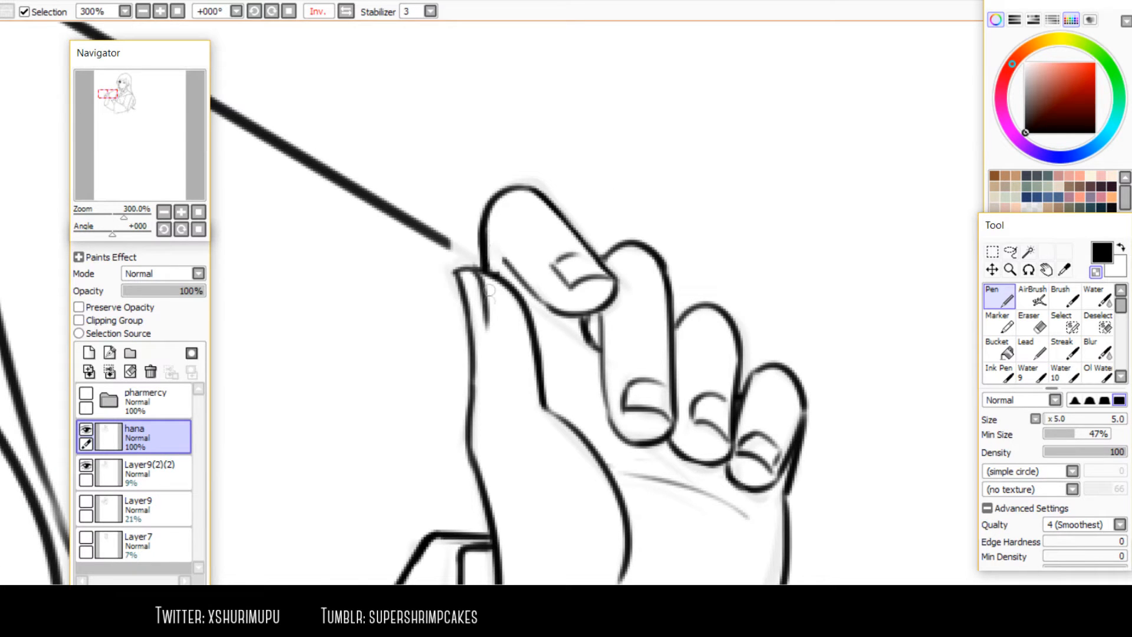
key(h)
scroll(494, 226, down, 4)
scroll(525, 375, up, 4)
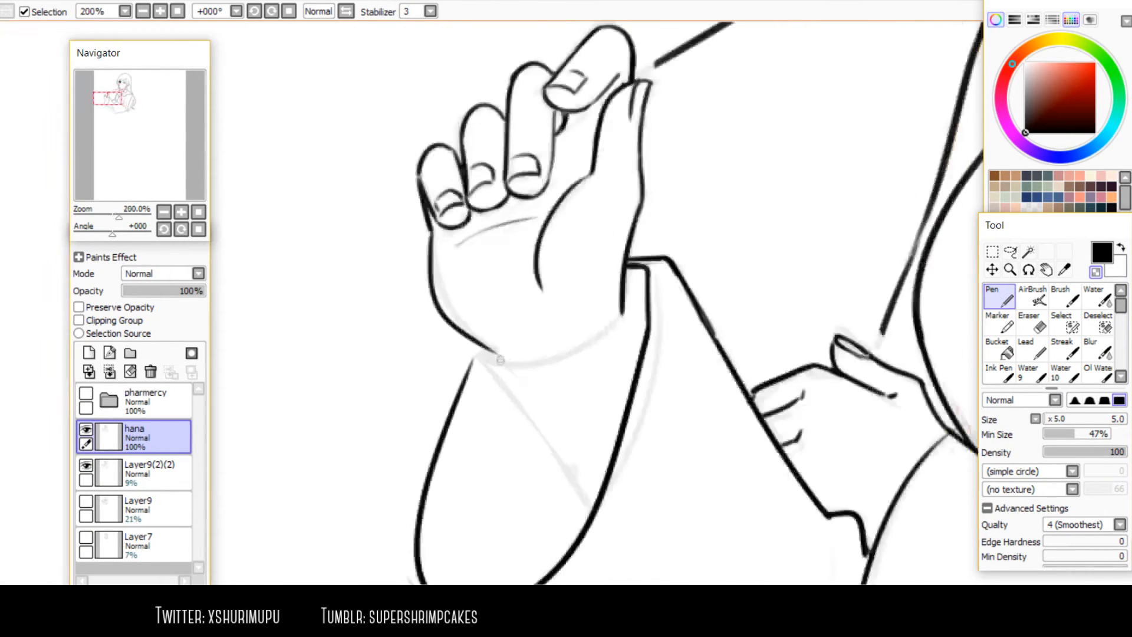
Add a short crease at the wrist and draw the palm's lower edge curving across to the thumb side, retrying until it fits
key(minus)
drag(526, 335, 539, 364)
key(ctrl+z)
mouse_move(479, 339)
mouse_down()
mouse_move(507, 359)
mouse_move(695, 283)
mouse_up()
key(ctrl+z)
drag(508, 360, 687, 279)
key(ctrl+z)
drag(507, 361, 695, 287)
key(ctrl+z)
drag(498, 373, 693, 288)
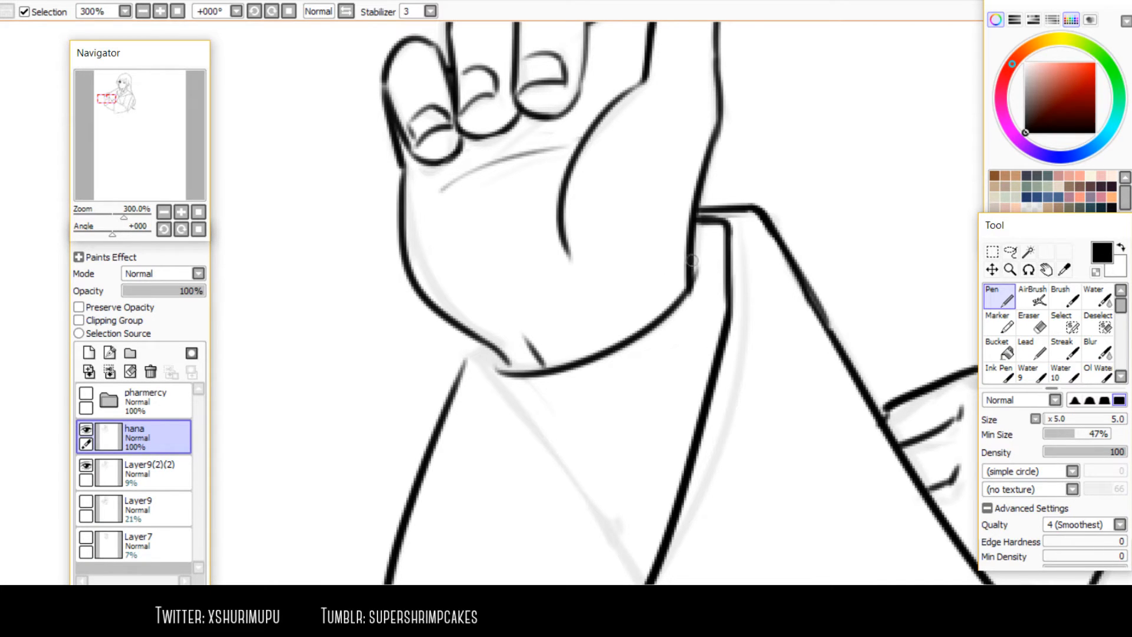
Draw the sleeve opening's folded edge from the wrist diagonally to the opposite sleeve edge, and try a short fold line on the thumb side
mouse_move(501, 372)
mouse_down()
mouse_move(466, 206)
mouse_move(476, 272)
mouse_up()
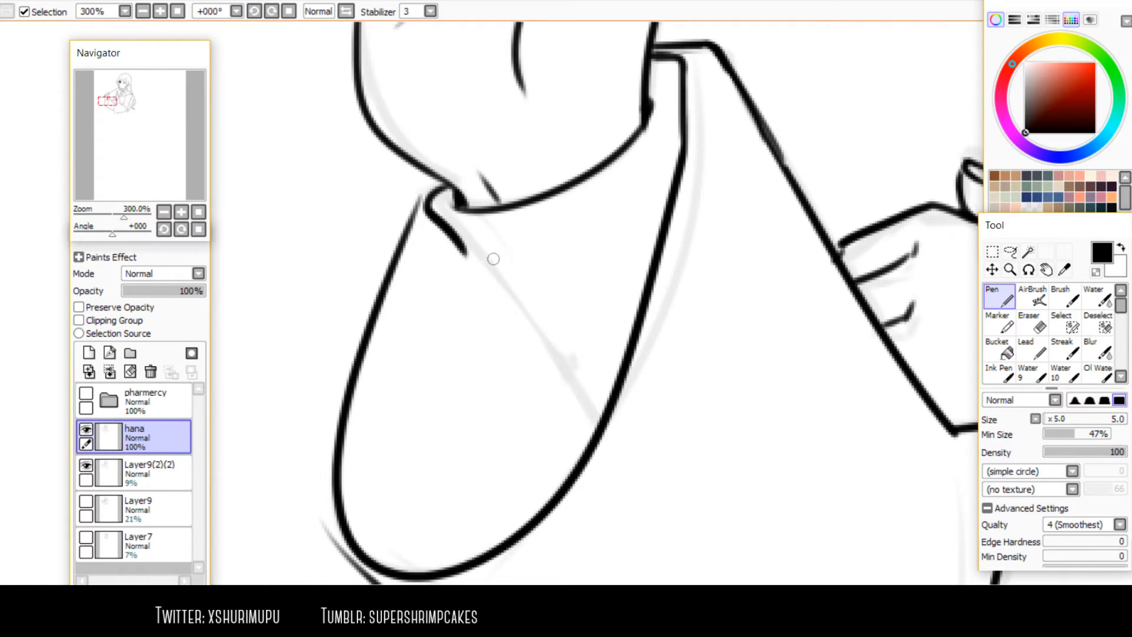
key(ctrl+z)
mouse_move(448, 188)
mouse_down()
mouse_move(439, 209)
mouse_move(595, 420)
mouse_up()
key(ctrl+z)
key(ctrl+z)
drag(436, 207, 610, 436)
key(ctrl+z)
drag(651, 89, 691, 151)
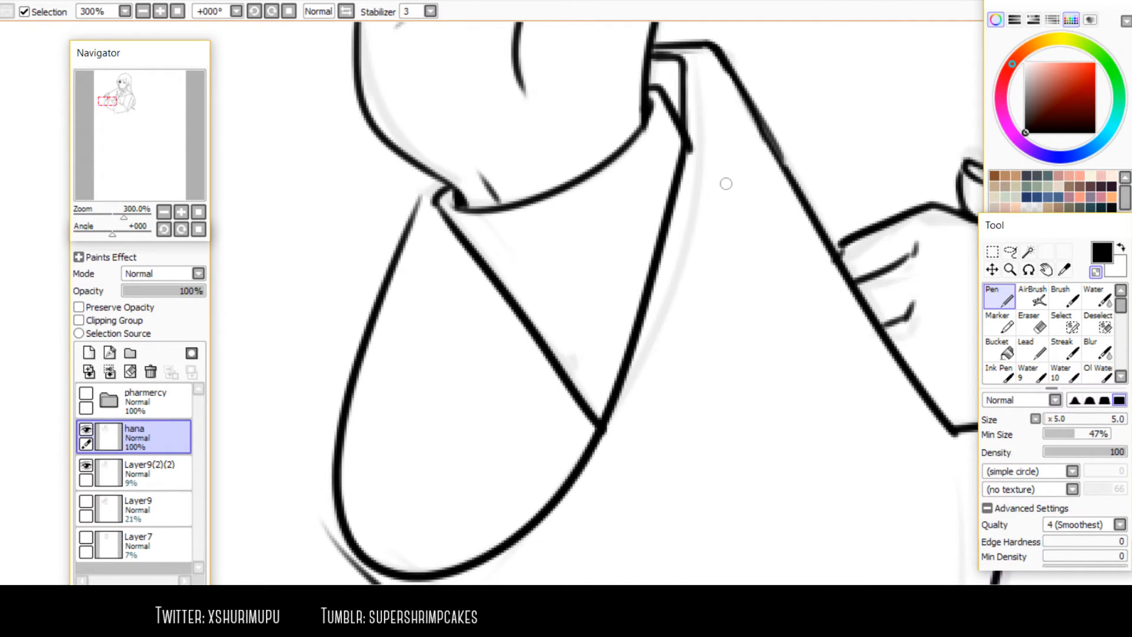
key(ctrl+z)
Tidy the sleeve's outer edge at the cuff corner and erase the overshooting end of the lower sleeve line near the elbow
key(minus)
drag(433, 184, 408, 232)
drag(328, 350, 379, 126)
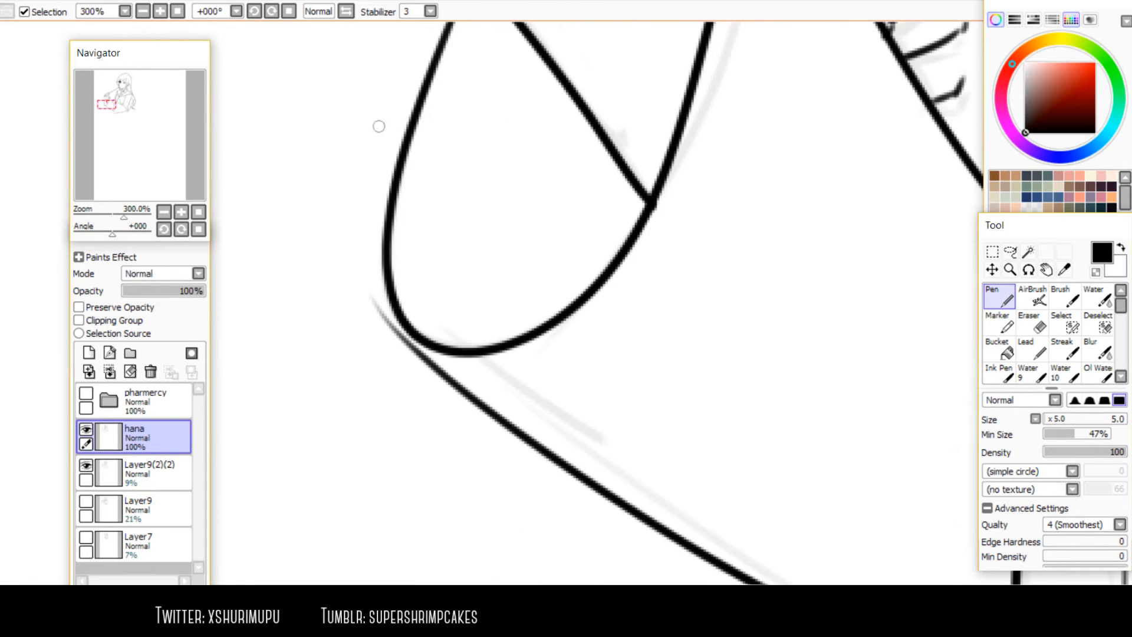
key(minus)
drag(371, 297, 439, 374)
key(minus)
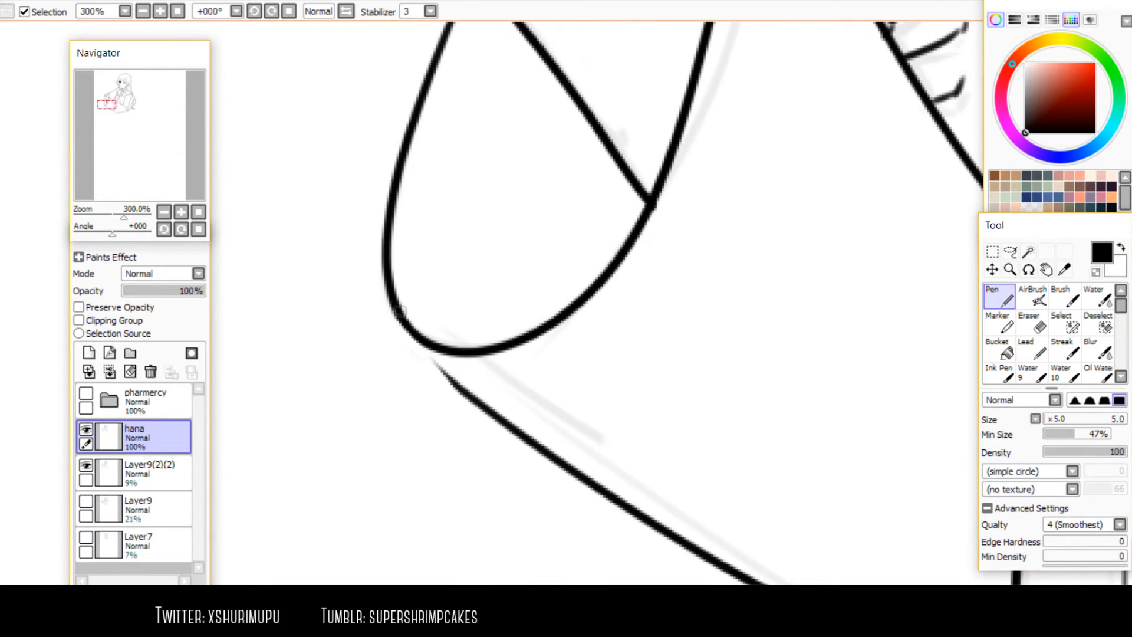
Redraw the end of the lower sleeve line so it joins the rounded edge of the sleeve opening
drag(387, 290, 476, 415)
drag(405, 319, 496, 423)
key(minus)
drag(412, 347, 481, 422)
scroll(484, 448, down, 4)
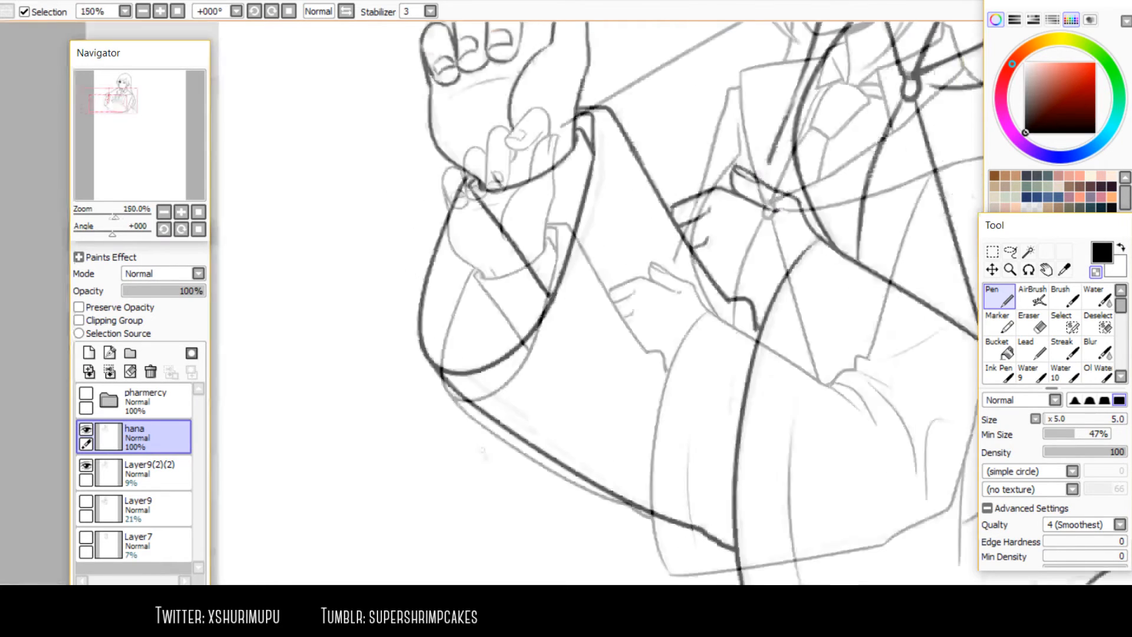
Extend the stick line between the index finger and thumb, and thicken its end inside the hand into solid black
scroll(539, 201, up, 3)
drag(575, 230, 456, 308)
drag(511, 278, 459, 309)
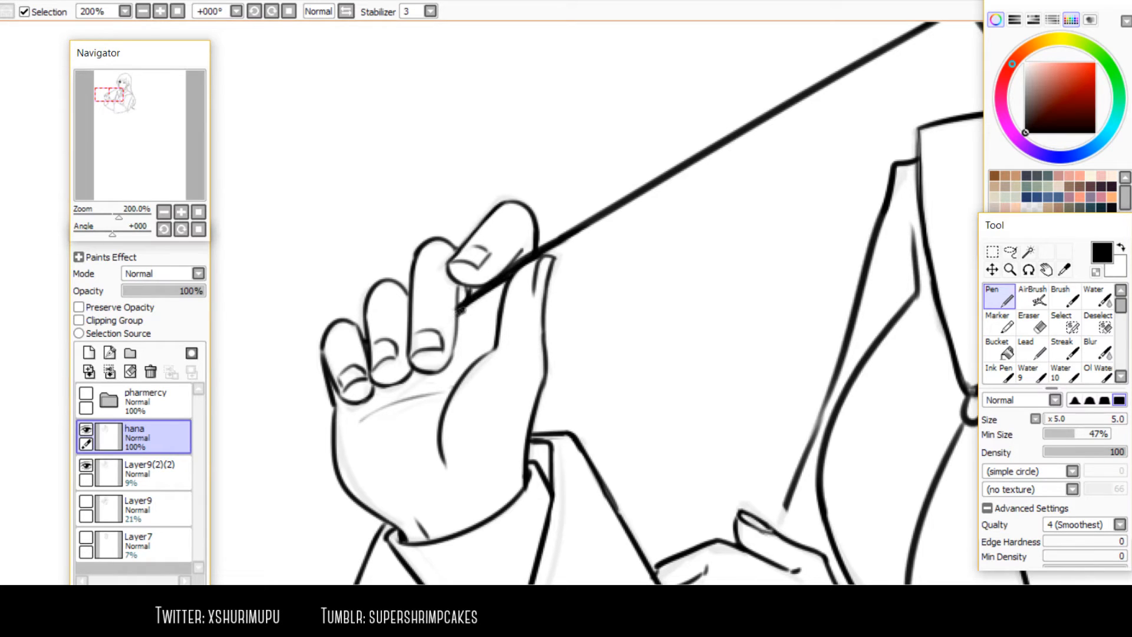
scroll(523, 259, down, 4)
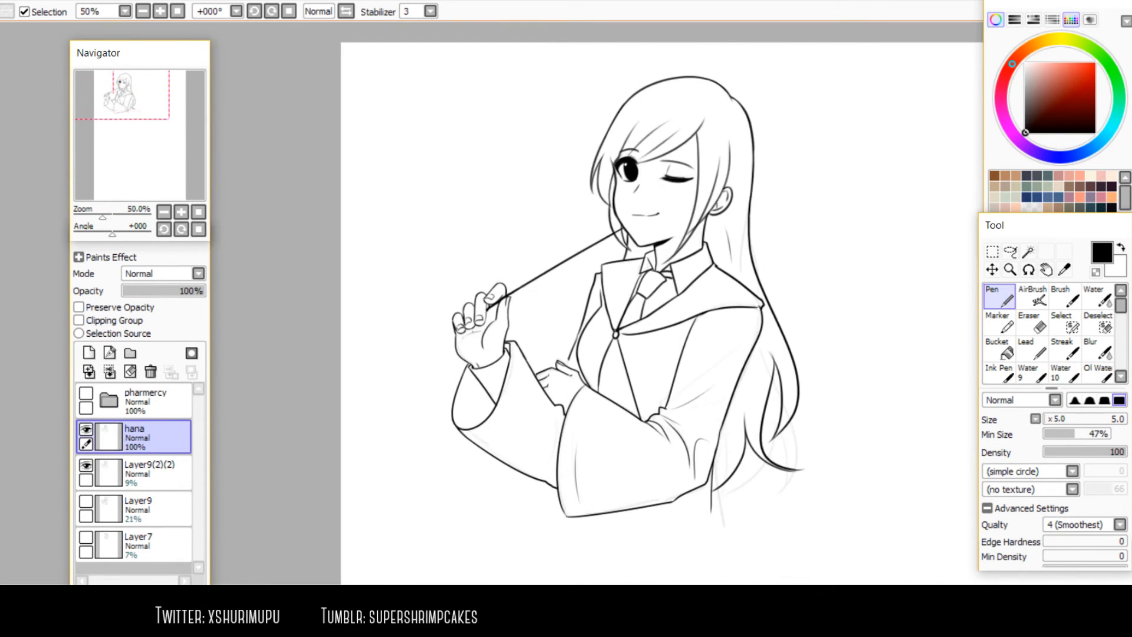
scroll(489, 310, up, 5)
mouse_move(530, 283)
mouse_down()
mouse_move(468, 322)
mouse_move(473, 314)
mouse_move(469, 330)
mouse_move(501, 308)
mouse_move(466, 303)
mouse_move(488, 289)
mouse_move(498, 301)
mouse_move(466, 336)
mouse_up()
drag(553, 231, 575, 215)
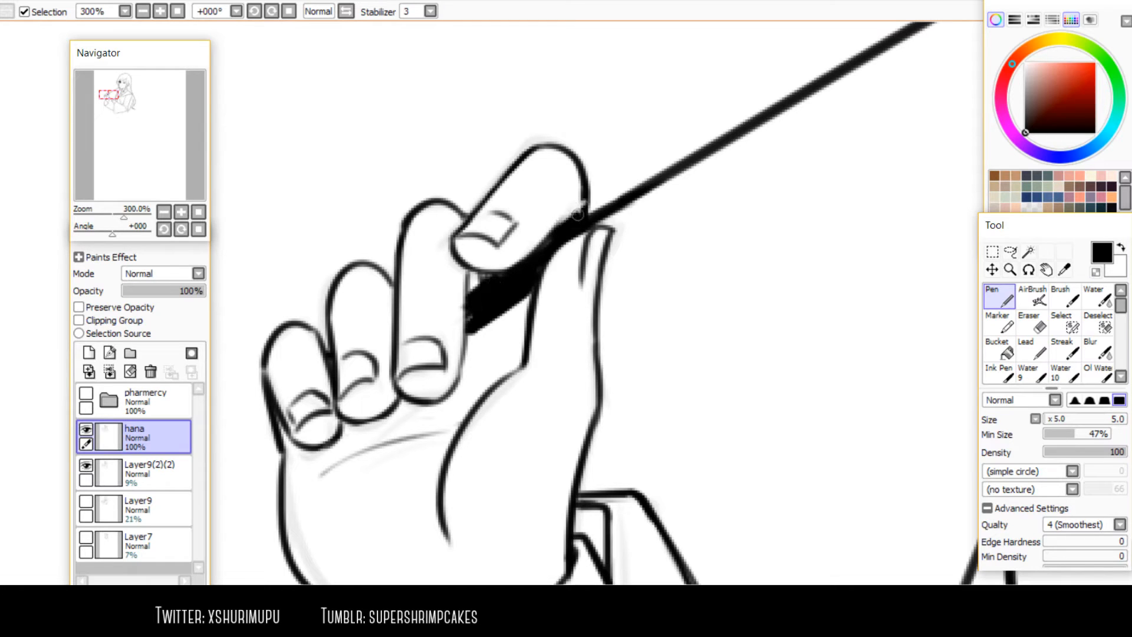
scroll(523, 188, up, 2)
scroll(694, 139, down, 4)
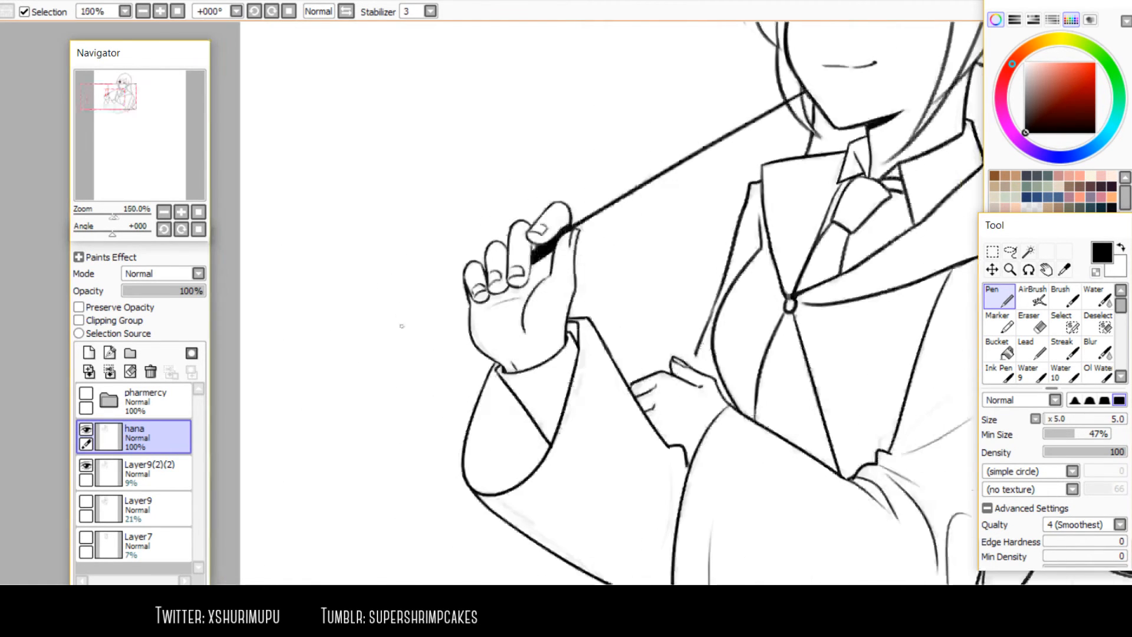
Darken the coat's side line and extend it down to the tucked hand's thumb
scroll(507, 401, up, 2)
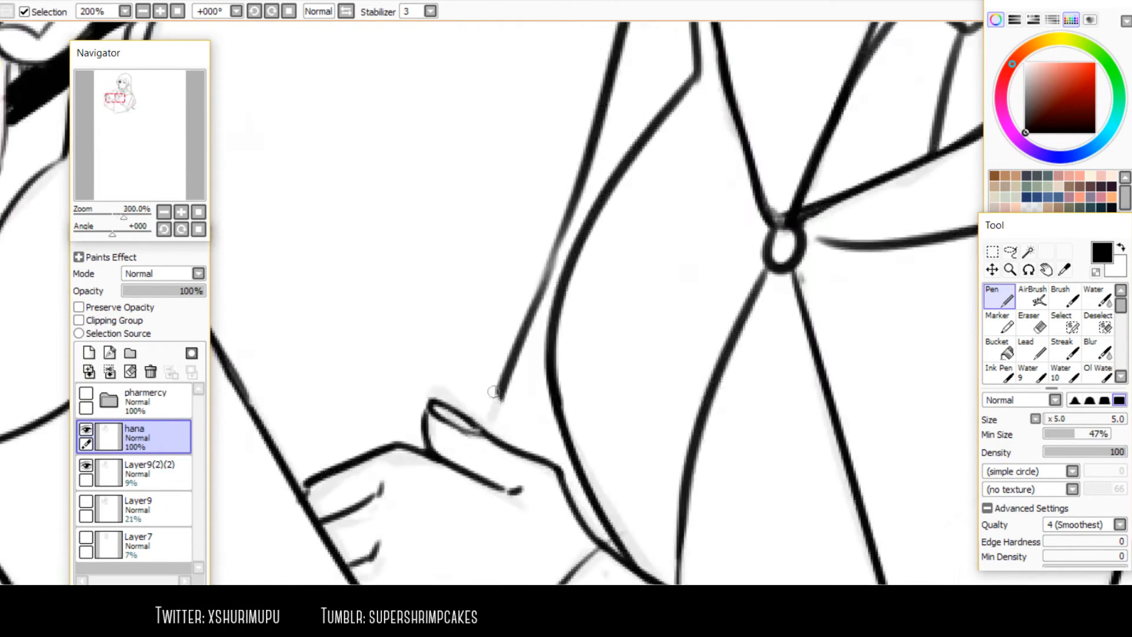
key(minus)
drag(563, 216, 506, 399)
scroll(570, 298, down, 2)
scroll(604, 270, down, 2)
mouse_move(607, 282)
mouse_down()
mouse_move(560, 452)
mouse_move(530, 228)
mouse_move(514, 210)
mouse_up()
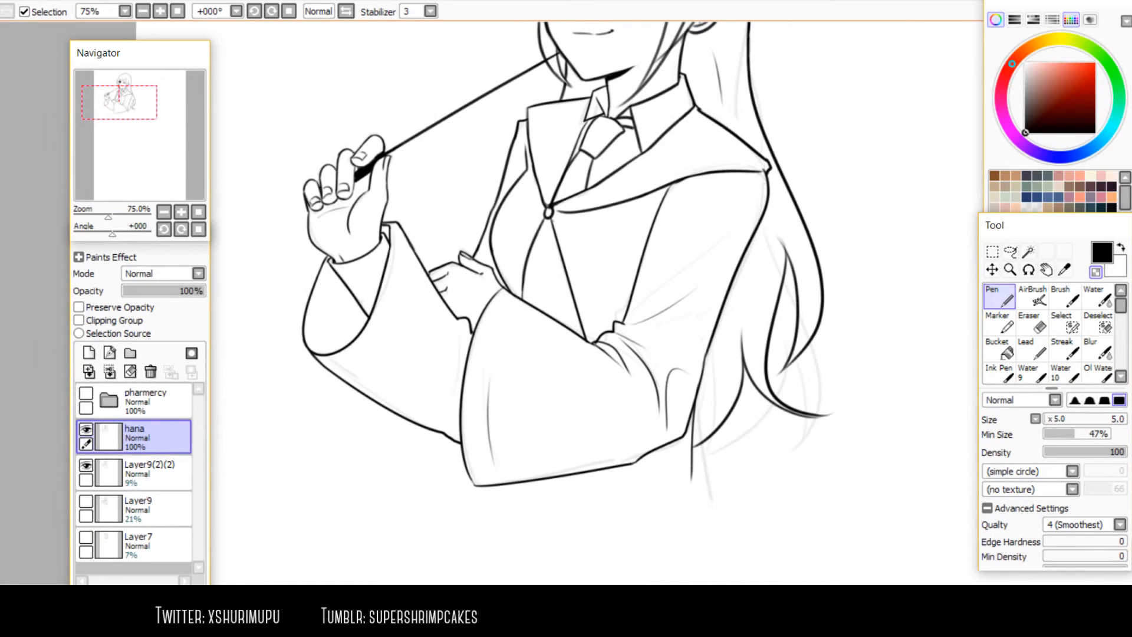
Close the gap under the sleeve with the selection pen at size 12, and select the background with the Magic Wand
click(1064, 323)
key(bracketright)
key(bracketright)
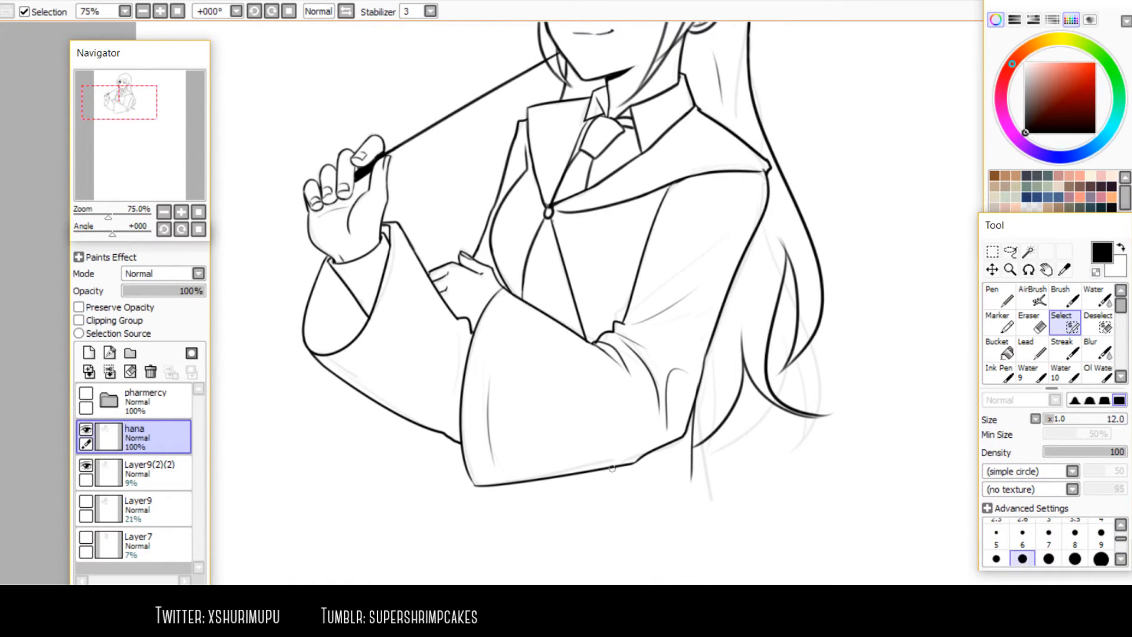
mouse_move(623, 471)
mouse_down()
mouse_move(689, 478)
mouse_move(582, 476)
mouse_move(529, 600)
mouse_up()
key(w)
click(760, 382)
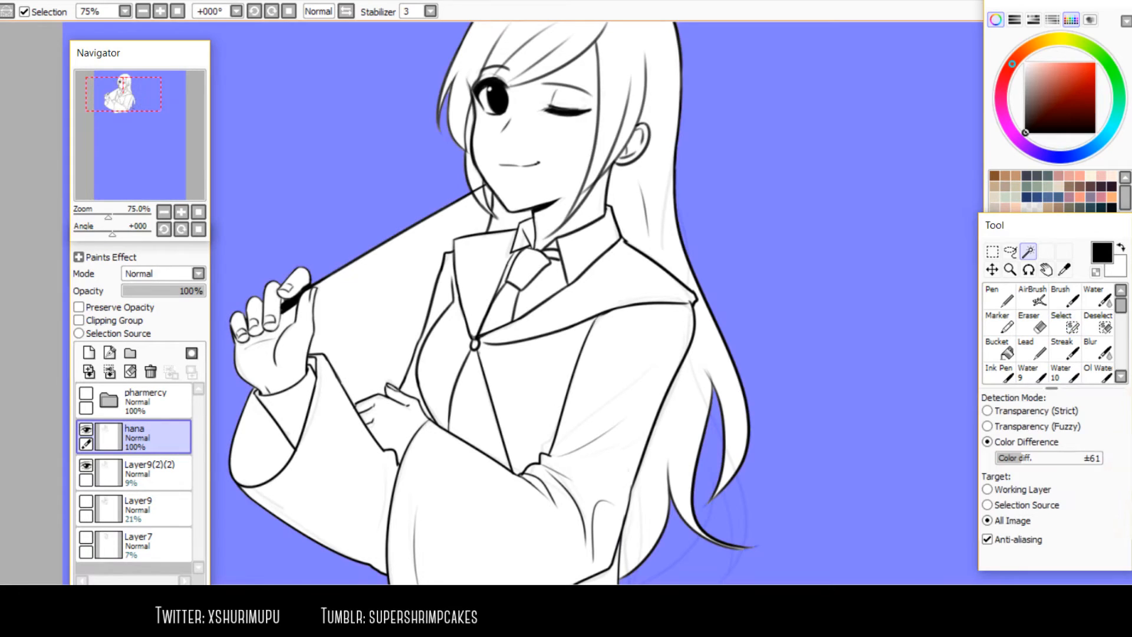
key(minus)
key(minus)
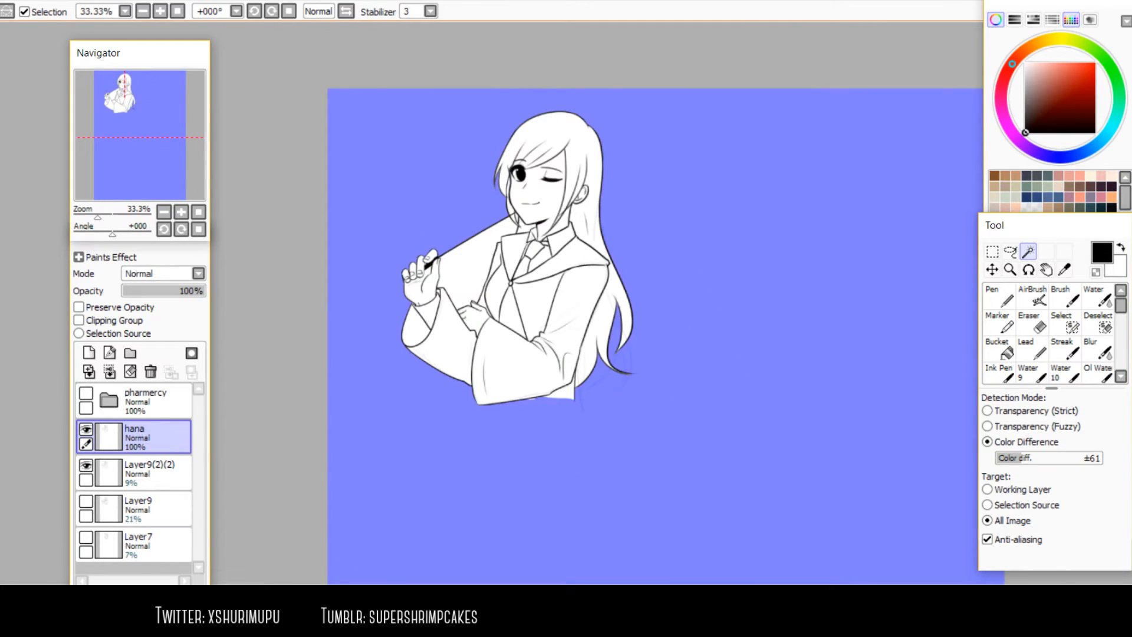
key(plus)
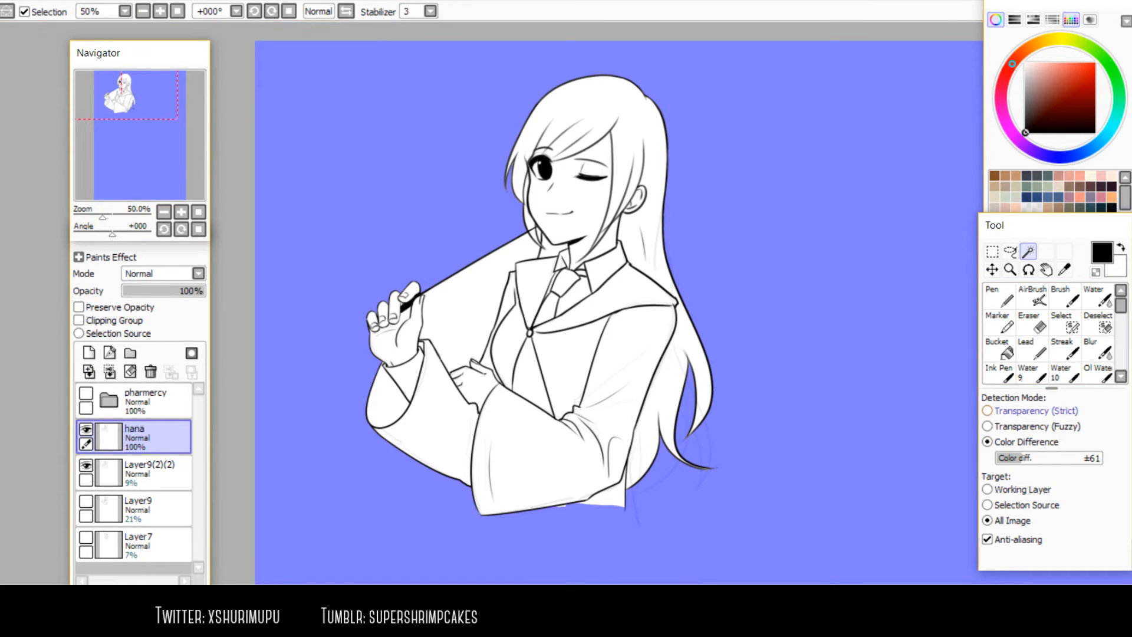
Set the Magic Wand's detection to Transparency (Strict), undo the background selection and hide the Layer9(2)(2) sketch layer
click(1025, 411)
key(ctrl+z)
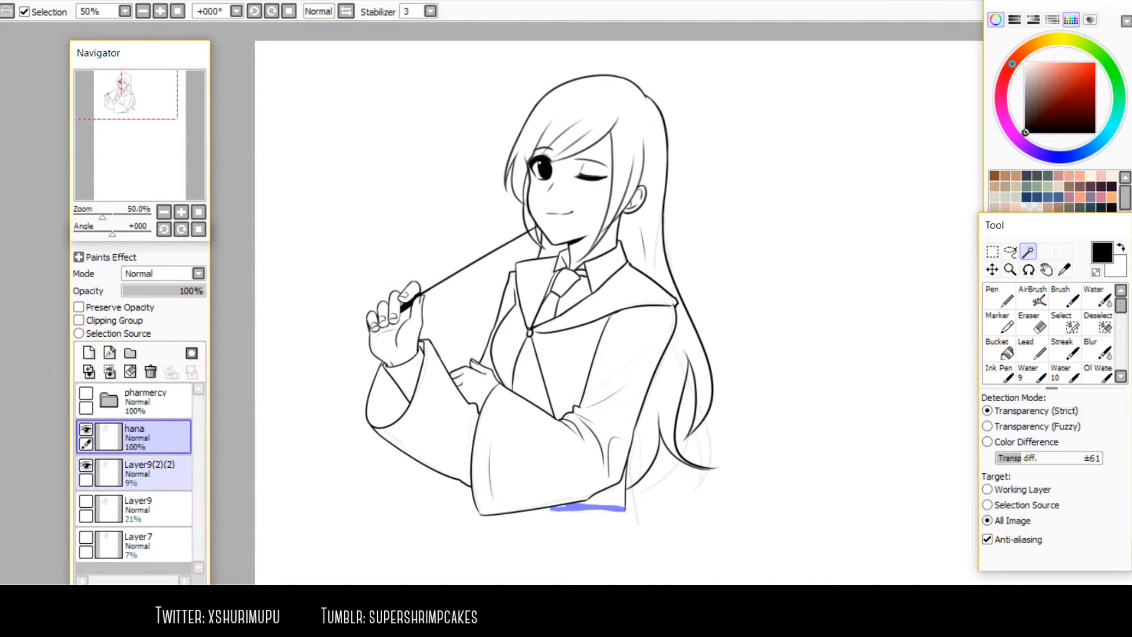
click(86, 466)
Test the outline for gaps by selecting the background and the area beneath the stick, and clear the selection
click(342, 236)
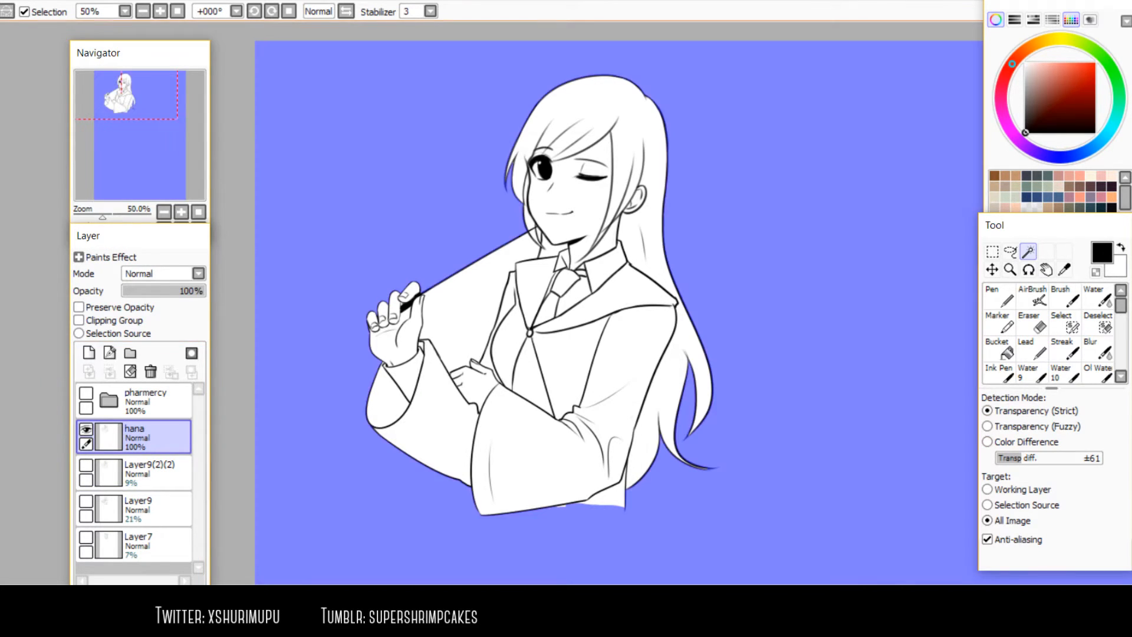
scroll(605, 104, up, 2)
scroll(598, 59, down, 2)
scroll(439, 333, up, 1)
click(471, 277)
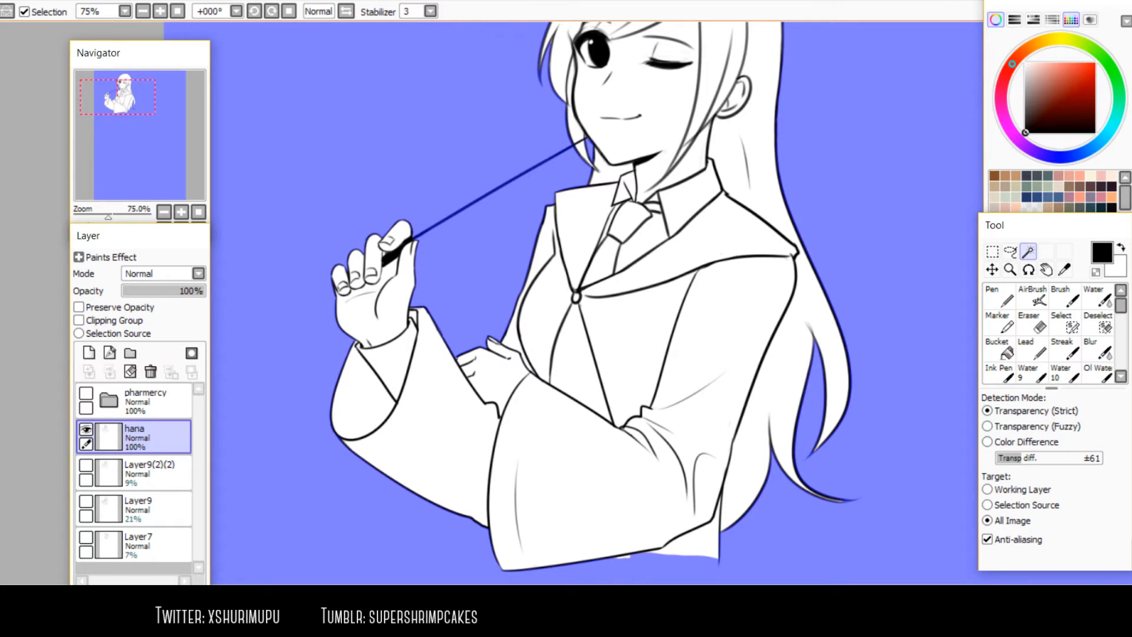
scroll(420, 345, down, 2)
scroll(507, 389, up, 3)
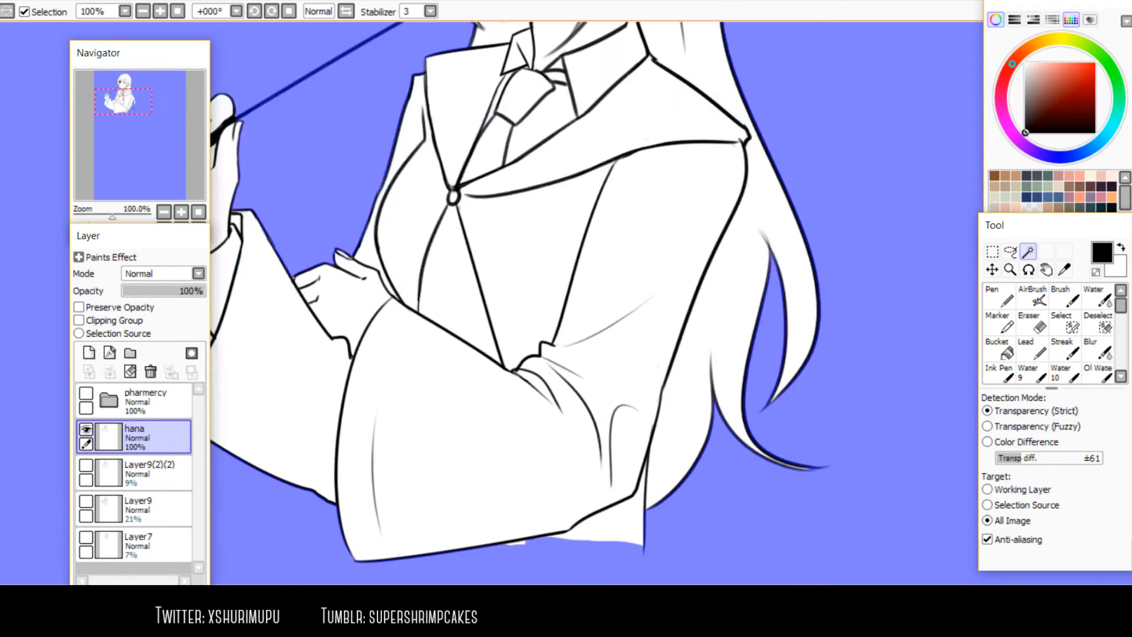
scroll(464, 498, down, 2)
drag(507, 295, 596, 402)
click(992, 252)
key(ctrl+d)
scroll(627, 371, down, 2)
scroll(628, 371, up, 3)
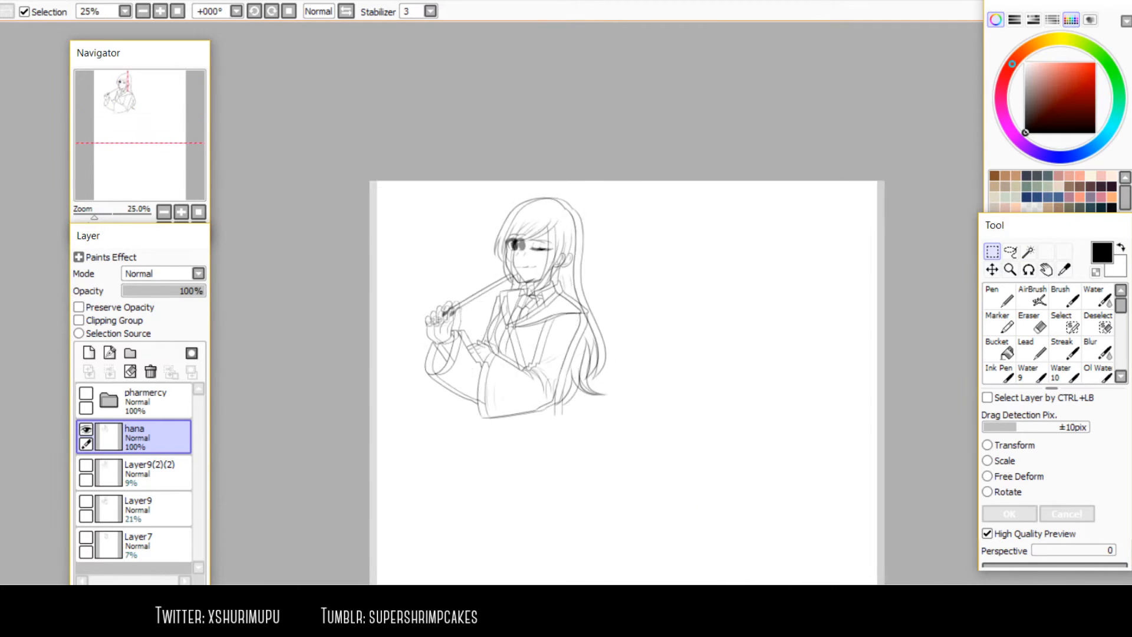
drag(590, 383, 554, 320)
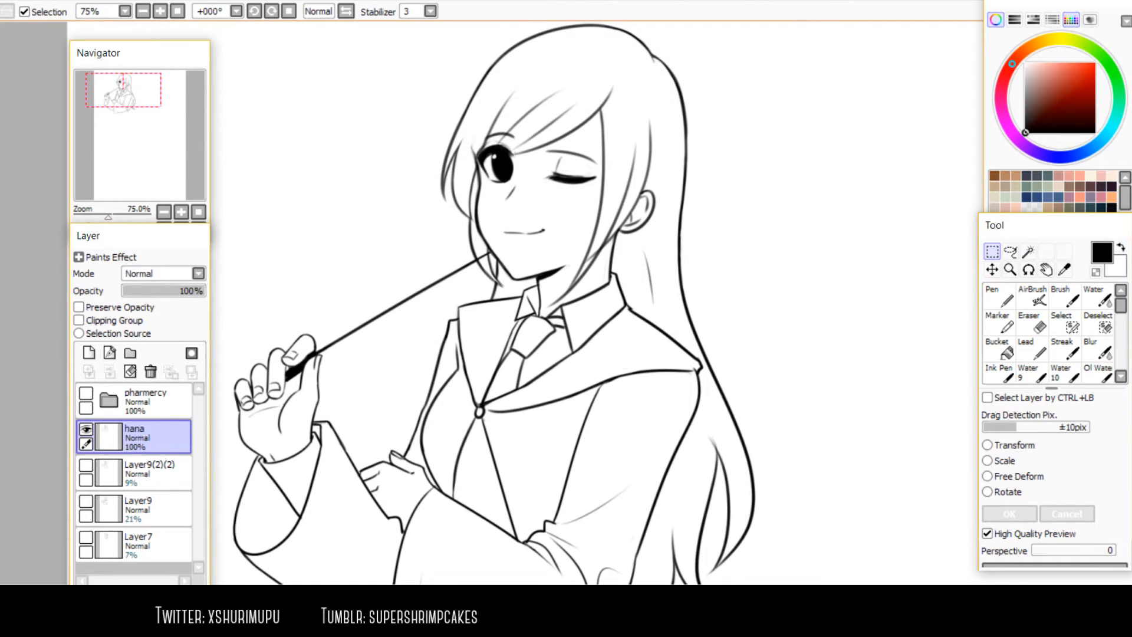
Create a layer folder and move the hana line-art layer into it
click(130, 353)
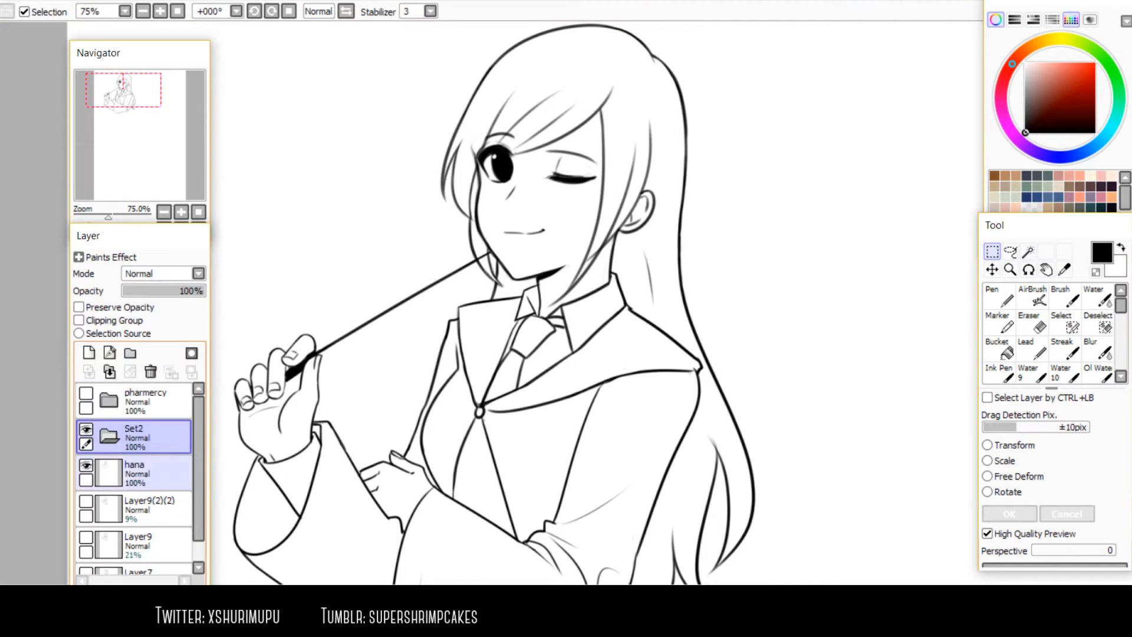
drag(148, 472, 199, 439)
click(86, 393)
click(86, 393)
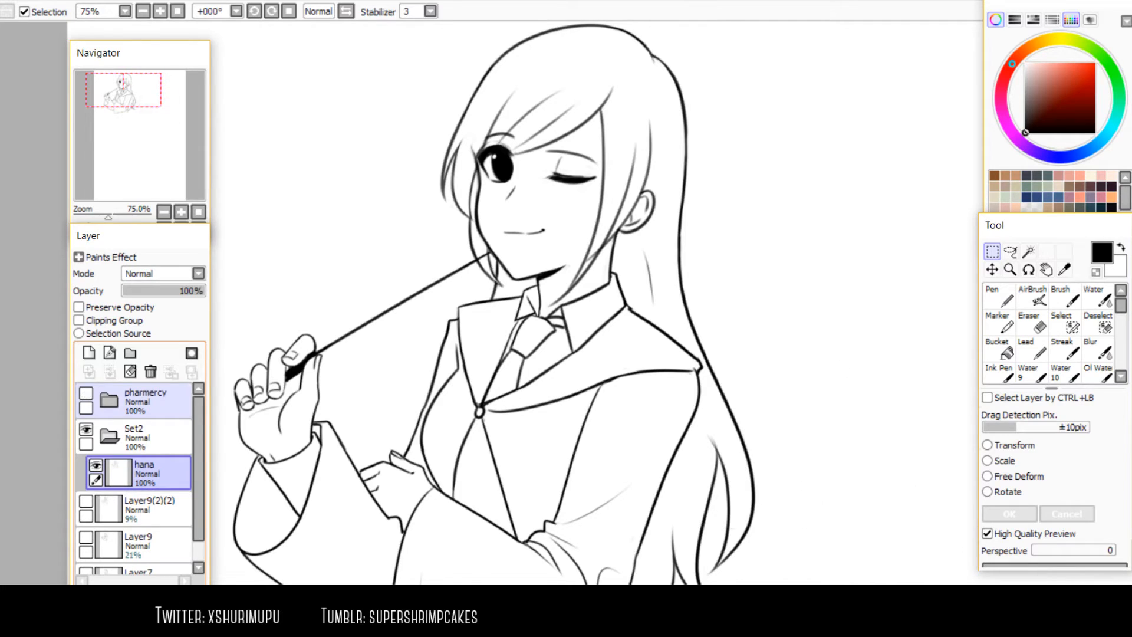
Add a nested folder beneath the hana layer inside the new folder, and rename the outer folder Dva
click(130, 353)
drag(199, 451, 199, 471)
drag(148, 443, 148, 484)
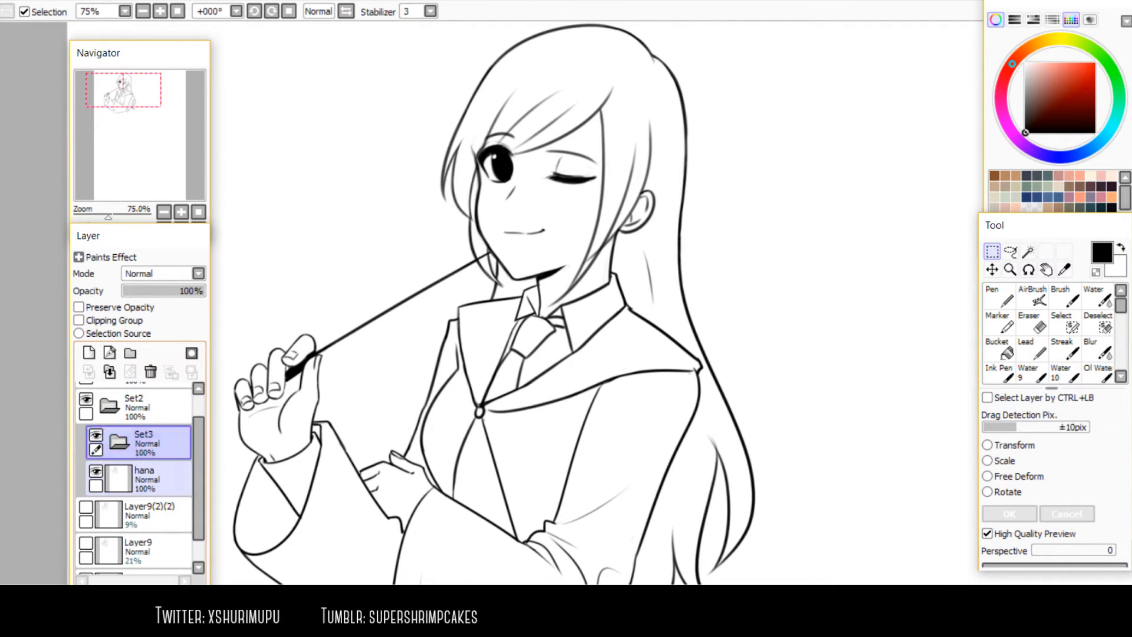
drag(148, 478, 148, 411)
drag(148, 477, 147, 406)
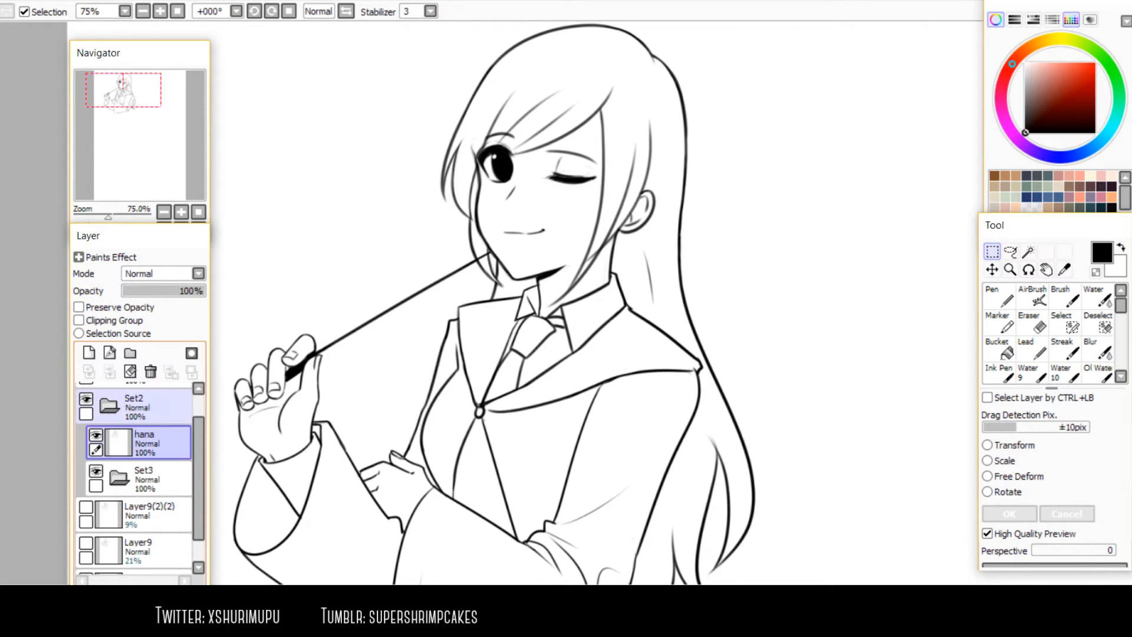
double_click(147, 407)
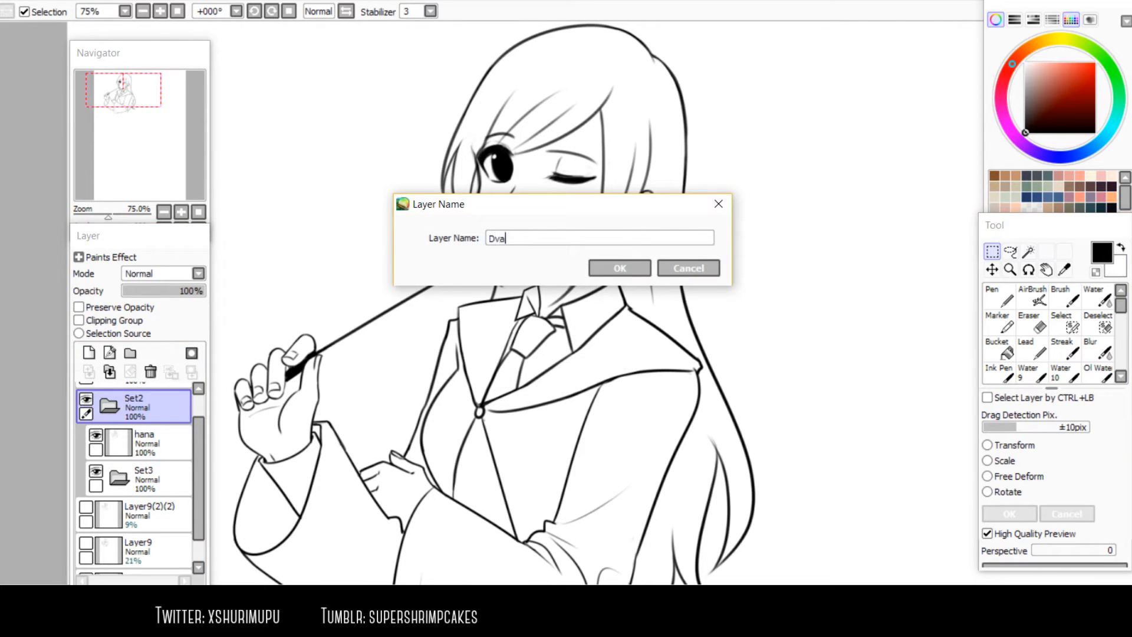
key(Return)
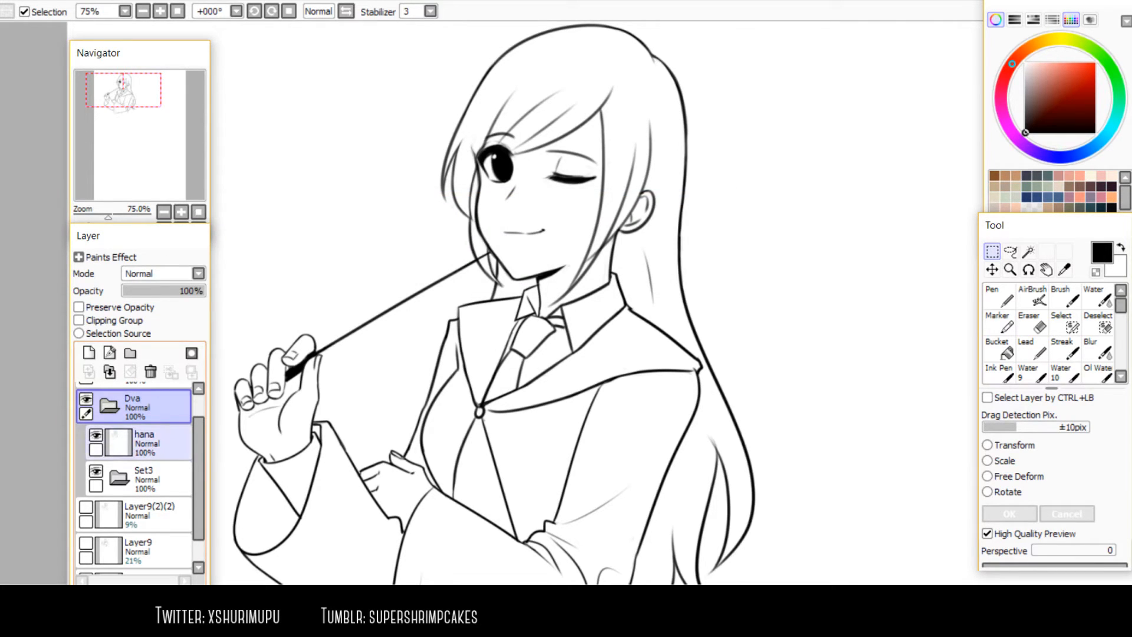
Create a new layer inside the nested folder beneath the hana layer, and switch to the Magic Wand
click(147, 477)
scroll(141, 472, up, 1)
scroll(142, 472, down, 2)
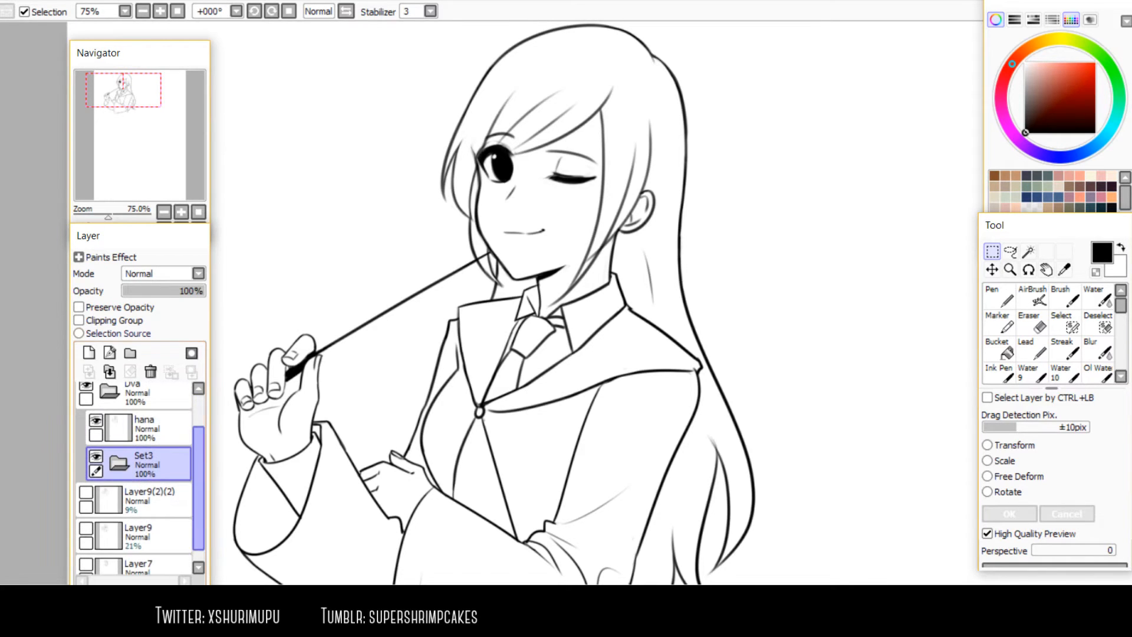
click(89, 352)
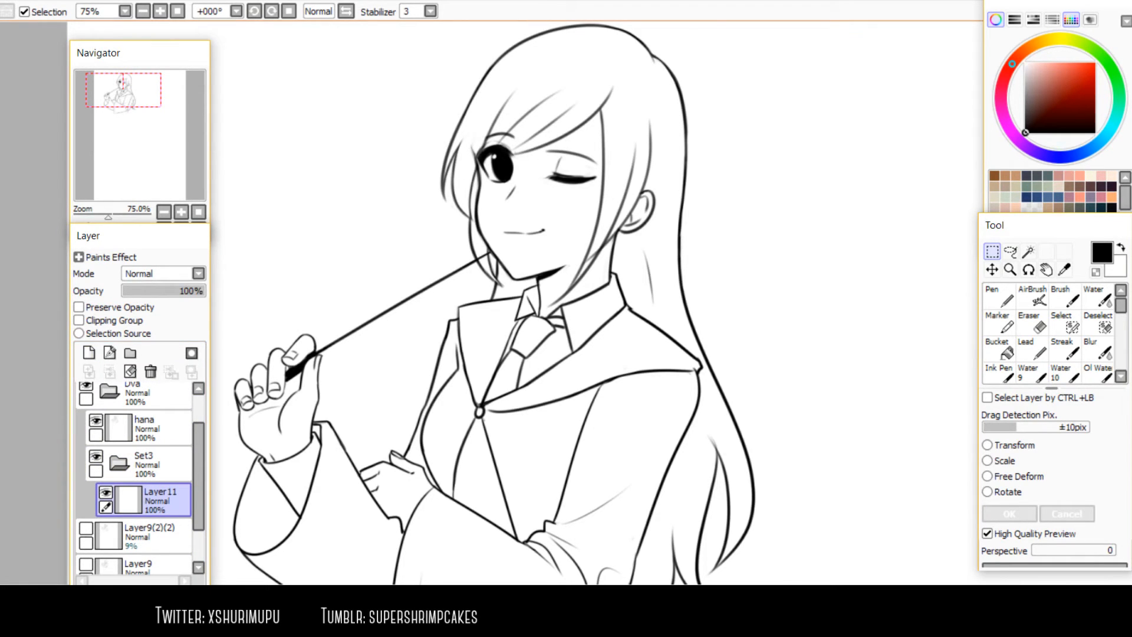
drag(530, 294, 556, 320)
key(w)
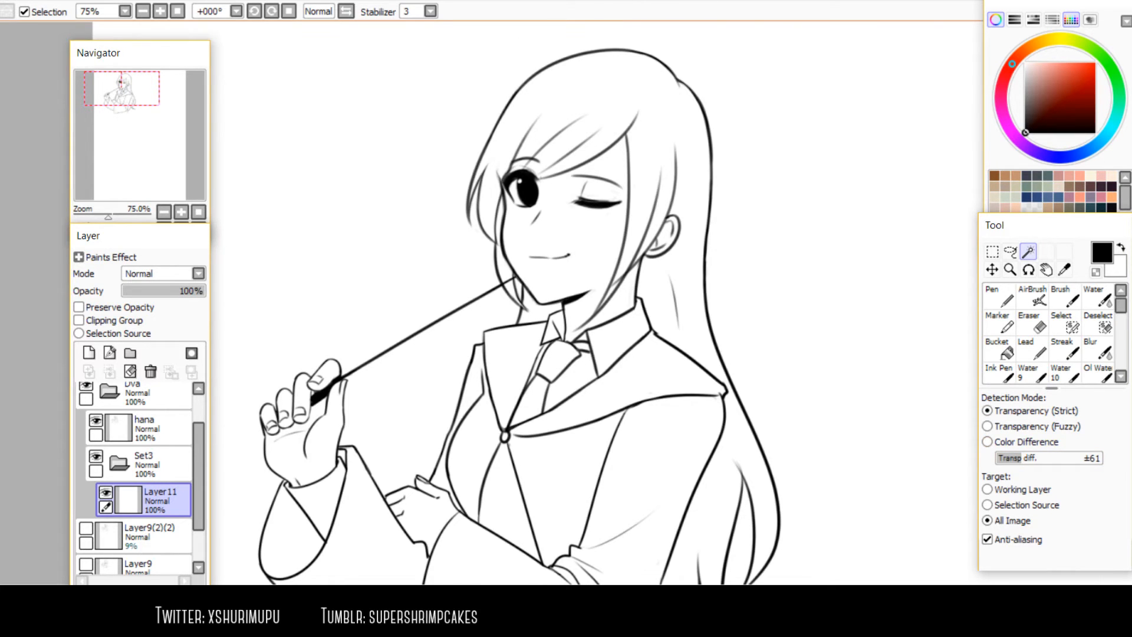
Select the character's face and neck areas with the Magic Wand
scroll(600, 156, up, 2)
click(542, 313)
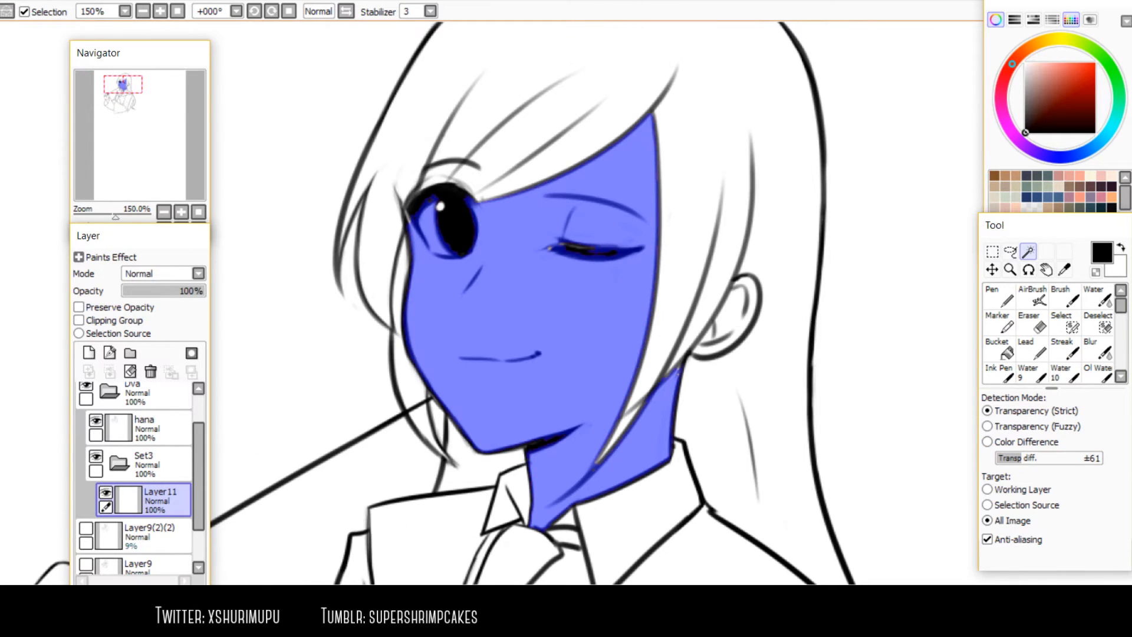
scroll(589, 295, down, 3)
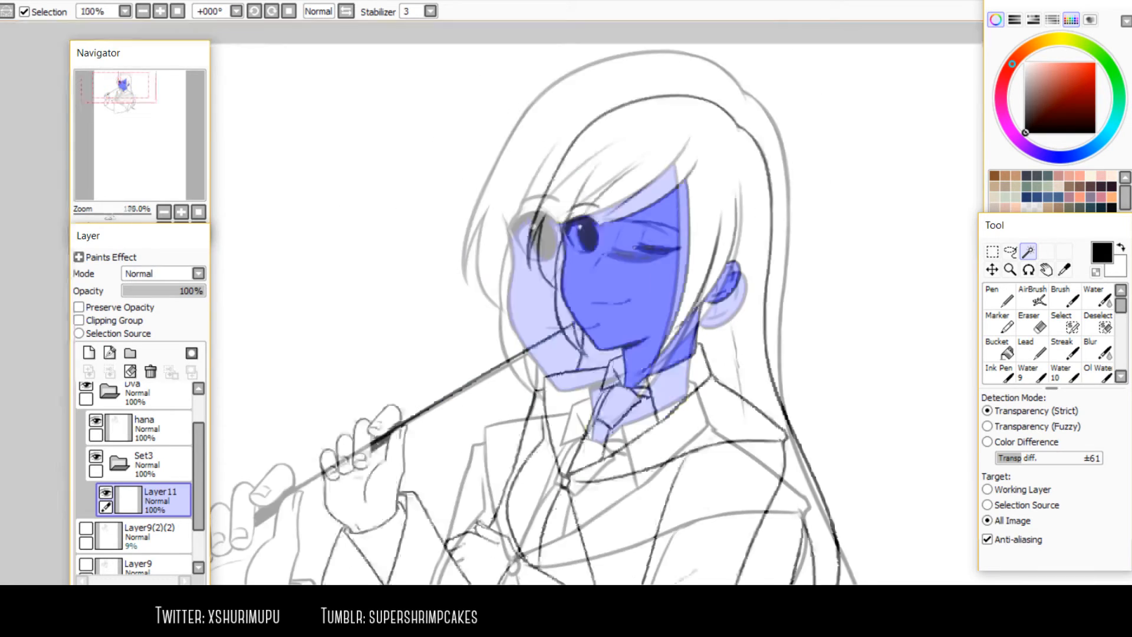
Add the raised hand's palm and all of its fingers to the selection with the Magic Wand
click(336, 502)
scroll(306, 468, up, 2)
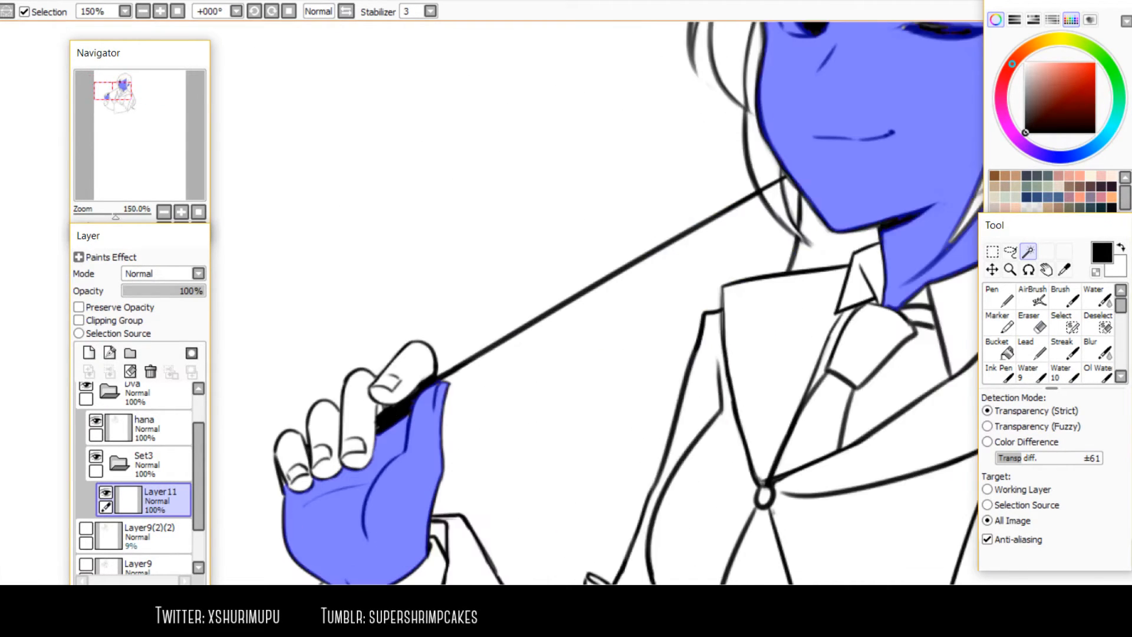
click(287, 443)
click(331, 413)
click(378, 401)
click(451, 330)
drag(412, 425, 512, 337)
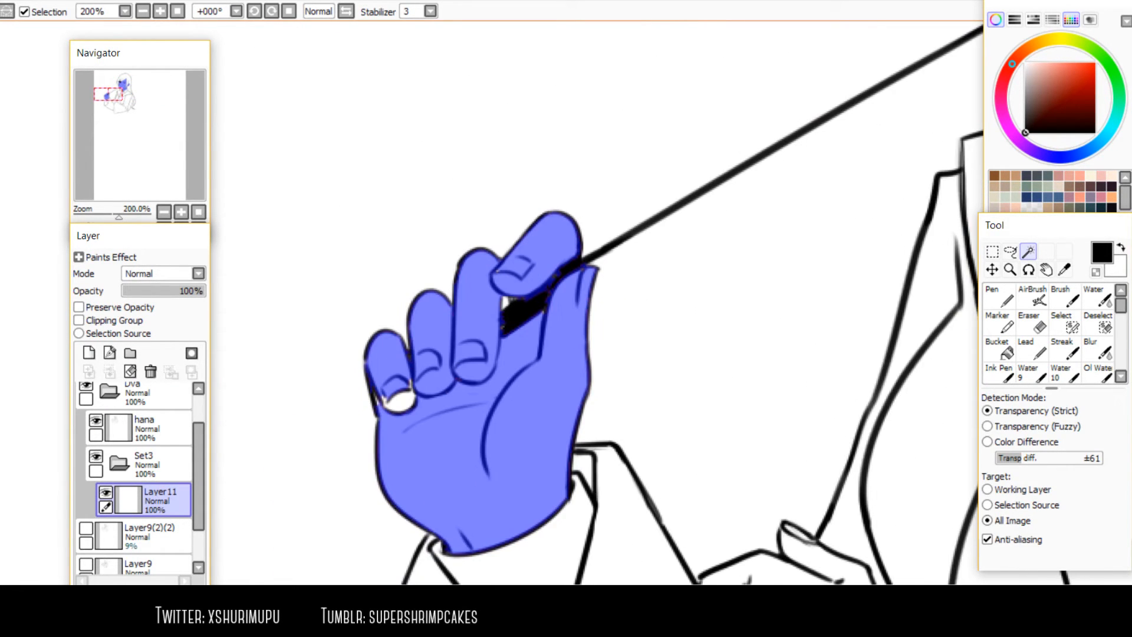
Brush the raised hand's unselected fingernail and stick-grip area into the selection with the Select tool, reducing its size to 7
click(1064, 323)
drag(465, 371, 431, 390)
drag(352, 416, 344, 374)
drag(365, 429, 388, 407)
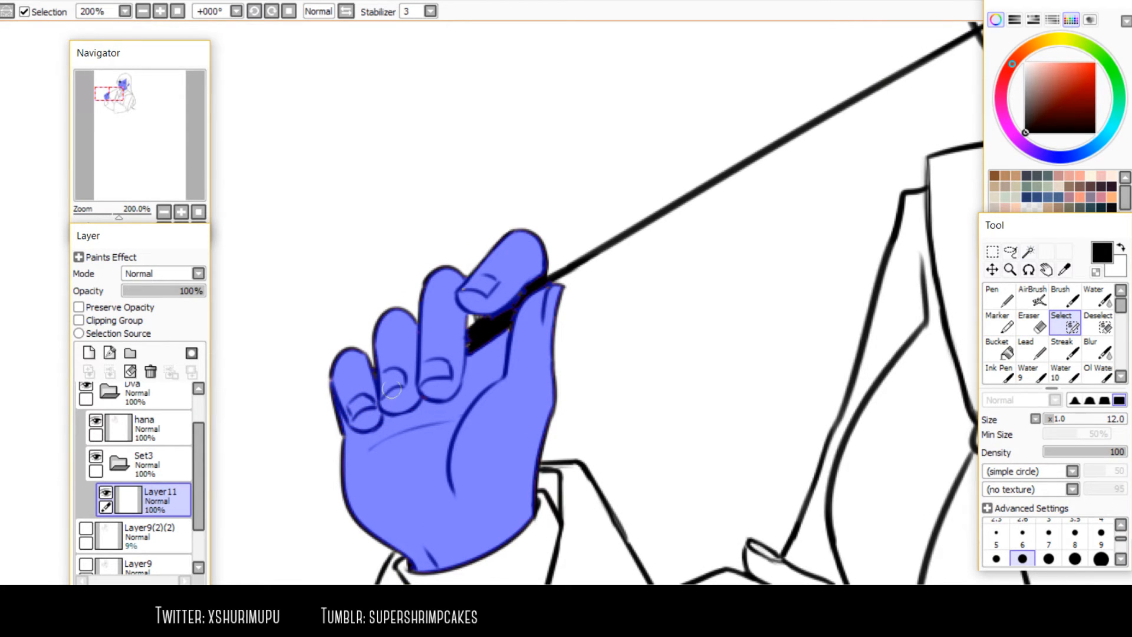
mouse_move(496, 307)
mouse_down()
mouse_move(441, 297)
mouse_move(439, 342)
mouse_up()
key(bracketleft)
key(bracketleft)
key(bracketleft)
key(bracketleft)
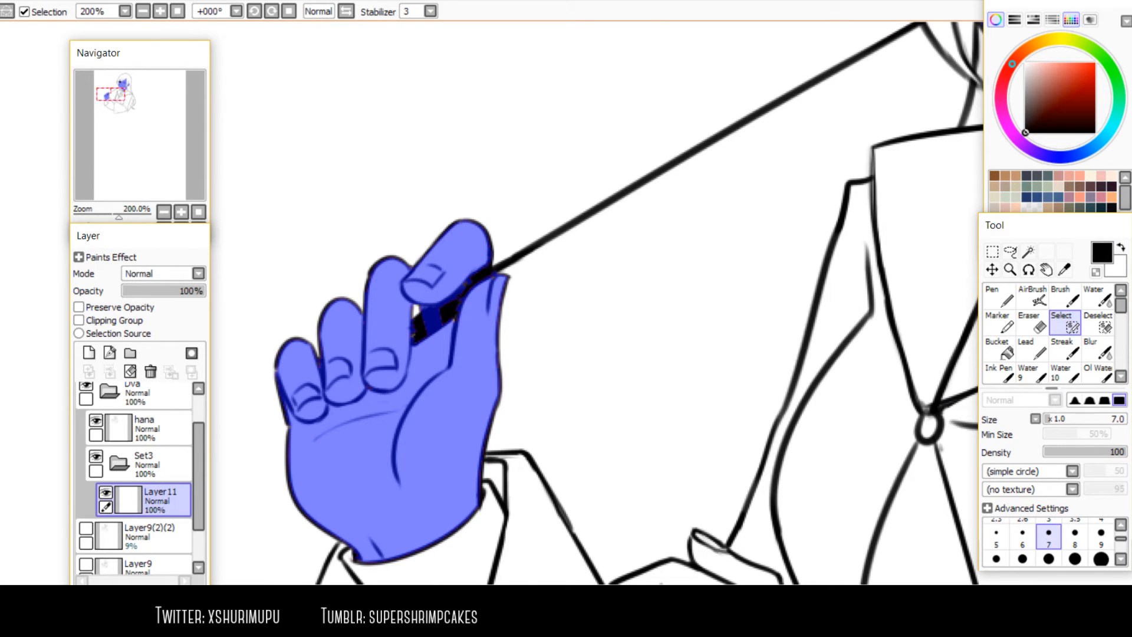
Add the lower hand to the selection with the Magic Wand, and fill its thumbnail gap using the Select brush at size 5
drag(387, 395, 323, 176)
drag(655, 456, 555, 413)
key(w)
click(565, 394)
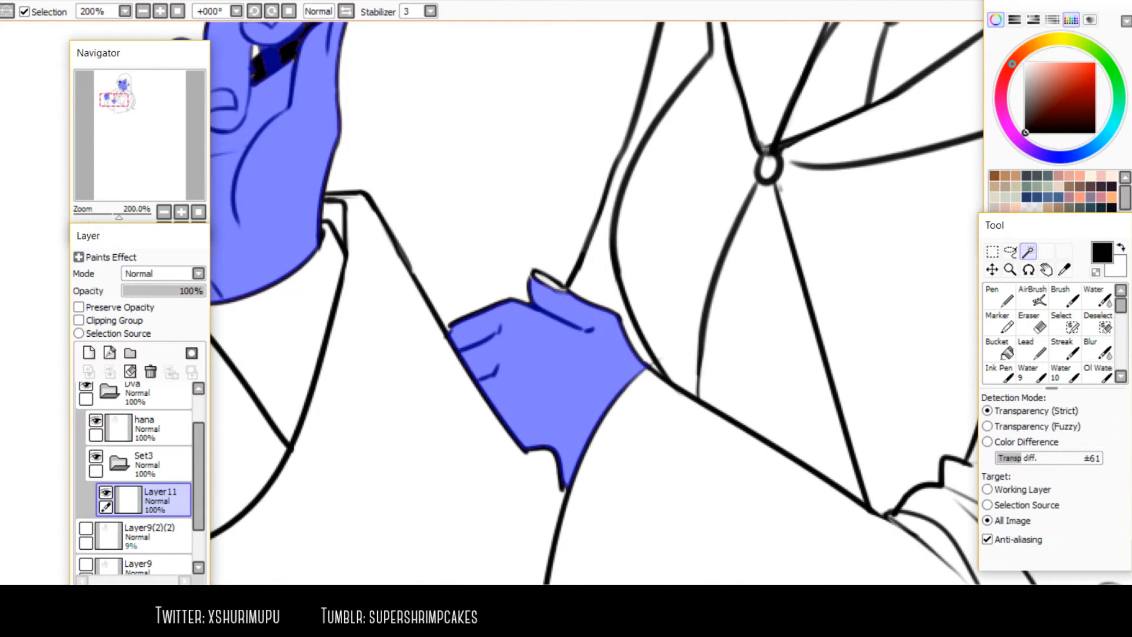
key(e)
key(bracketleft)
key(bracketleft)
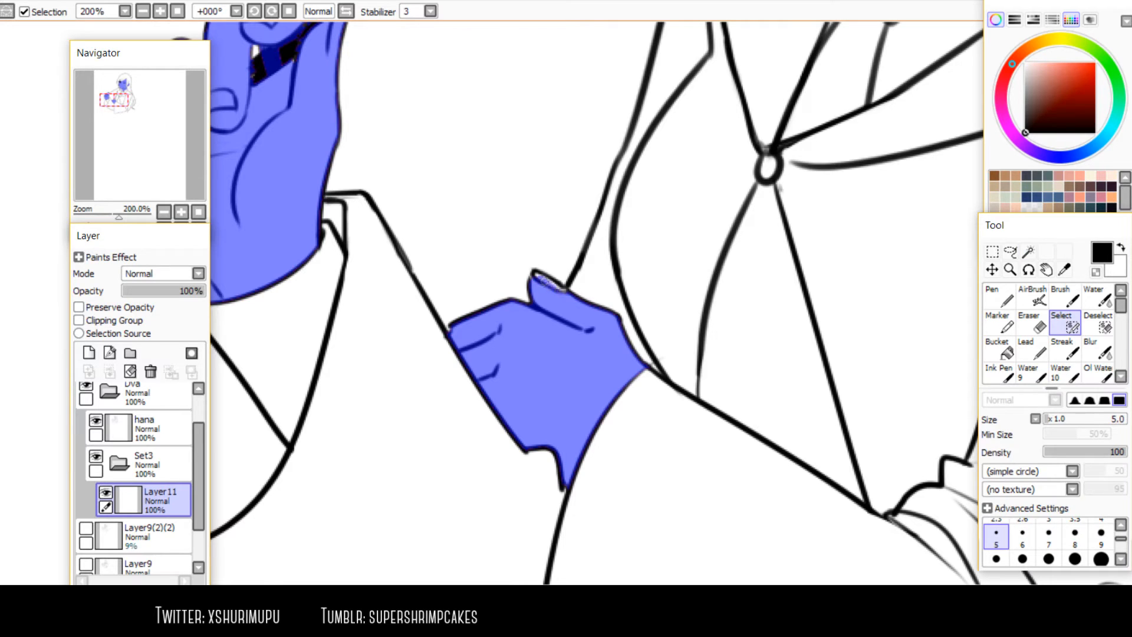
Brush the closed eye's lashes and the open eye's iris and lash area into the selection with the Select tool at size 7
drag(506, 367, 291, 590)
drag(715, 145, 607, 465)
drag(656, 397, 662, 535)
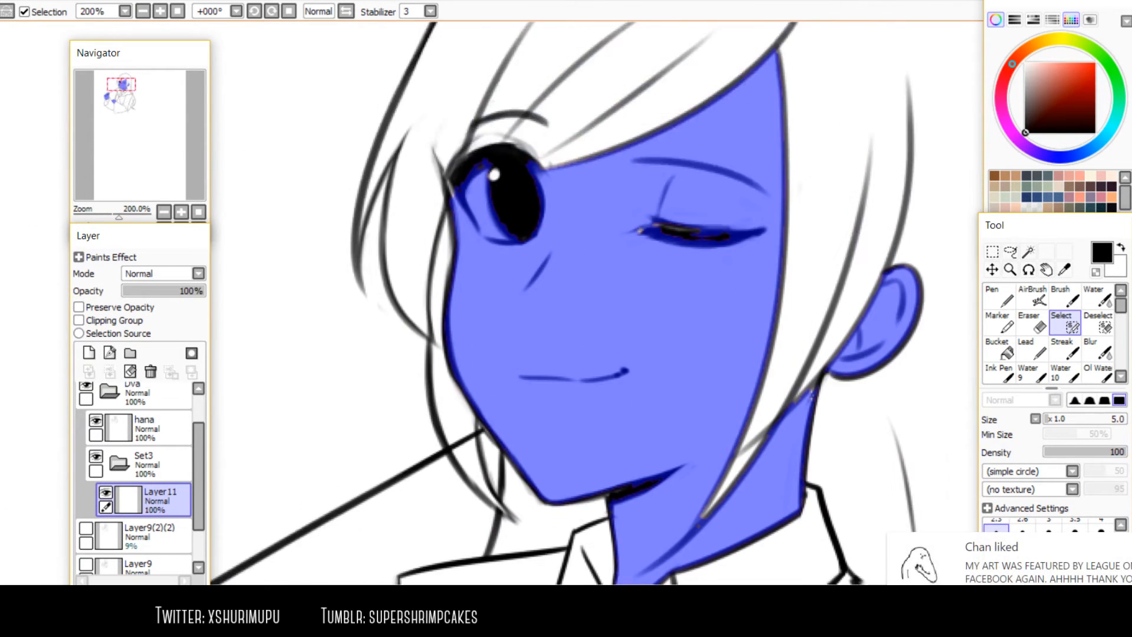
scroll(631, 198, up, 1)
key(bracketright)
key(bracketright)
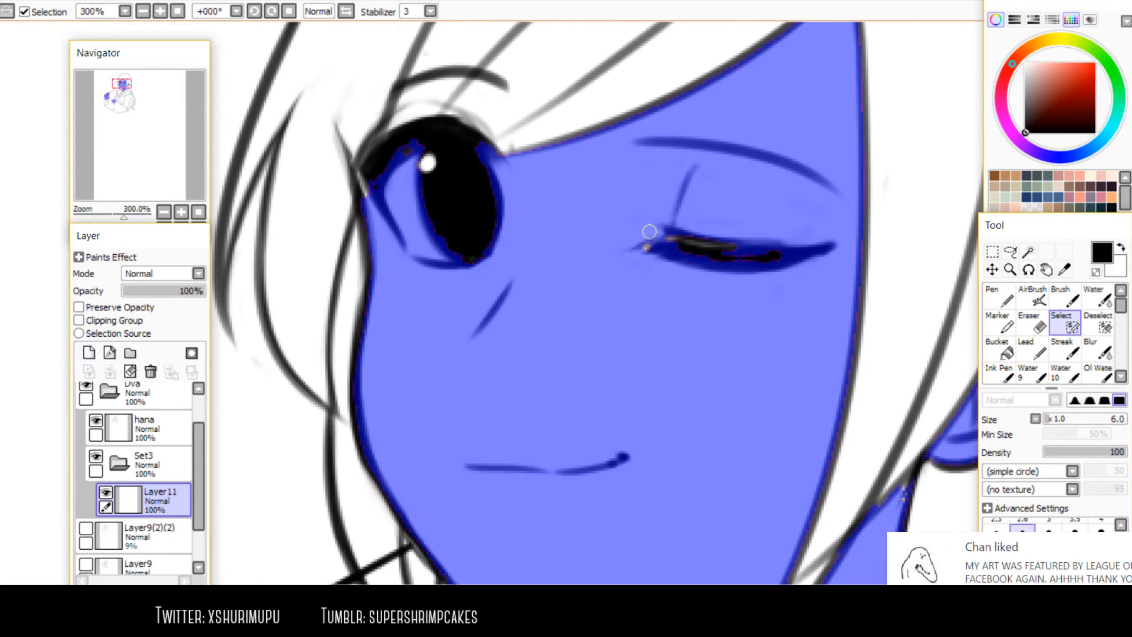
mouse_move(647, 248)
mouse_down()
mouse_move(696, 233)
mouse_move(711, 251)
mouse_move(776, 256)
mouse_up()
drag(481, 267, 545, 388)
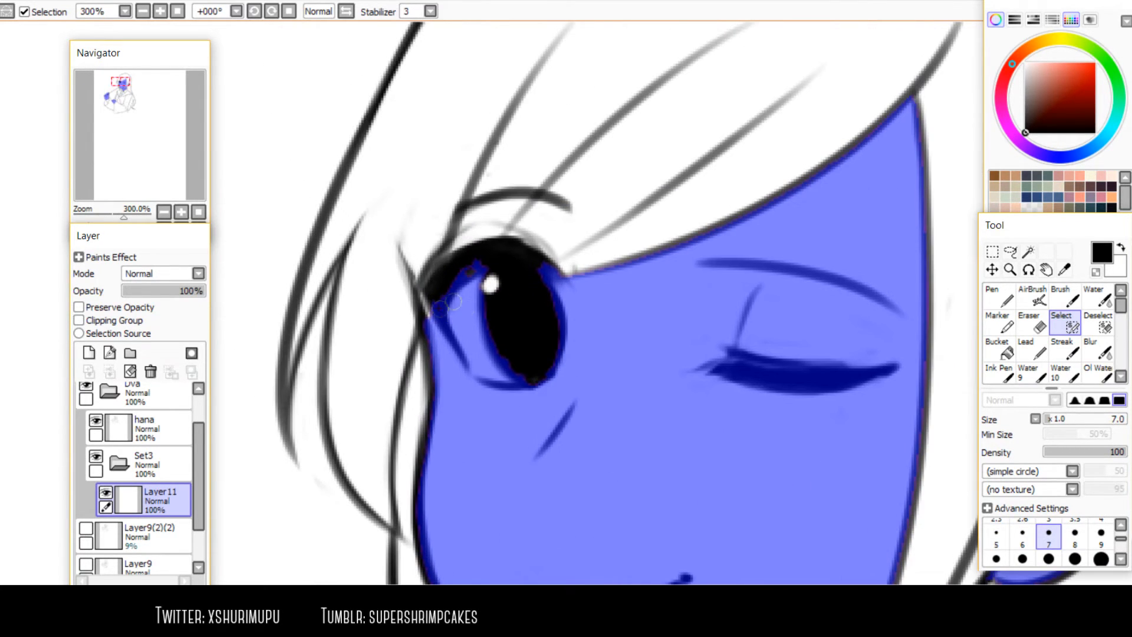
mouse_move(434, 293)
mouse_down()
mouse_move(478, 268)
mouse_move(457, 273)
mouse_move(495, 297)
mouse_move(487, 281)
mouse_move(516, 272)
mouse_move(573, 324)
mouse_up()
mouse_move(534, 379)
mouse_down()
mouse_move(523, 366)
mouse_move(545, 361)
mouse_up()
scroll(548, 199, down, 3)
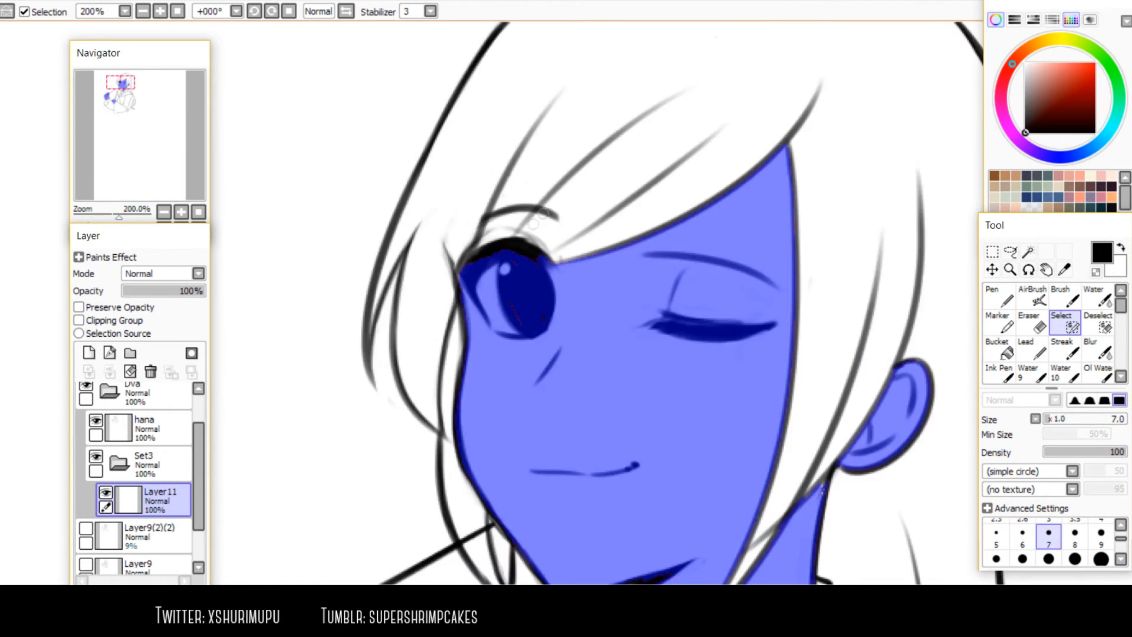
Touch up the selection along the neck edge beneath the ear with the Select brush, reducing its size to 3.5
scroll(689, 263, up, 2)
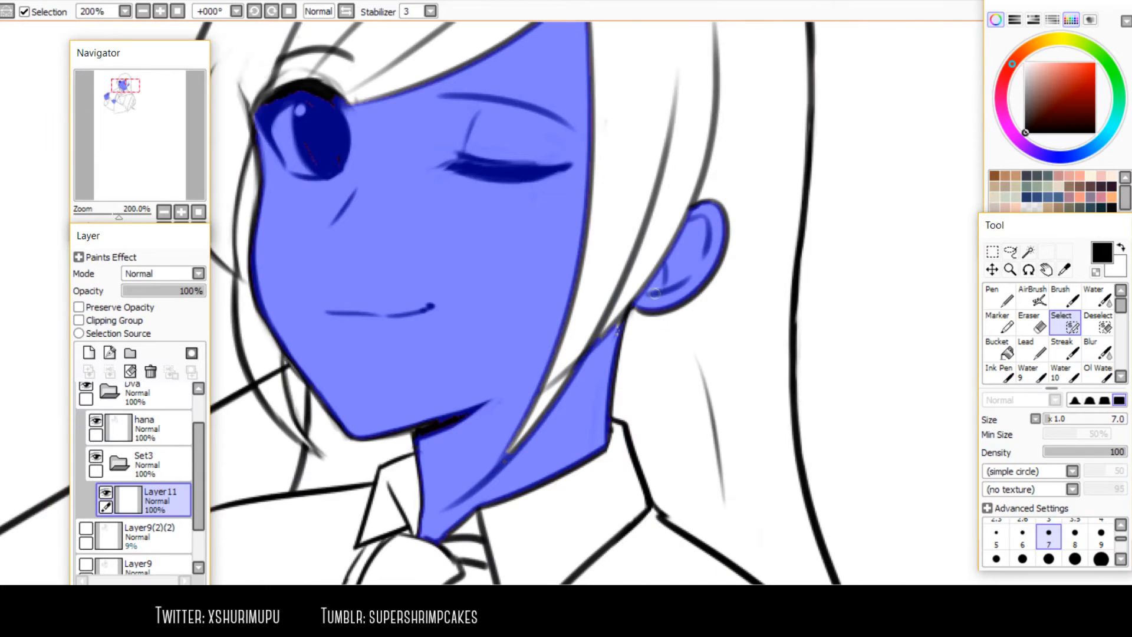
click(993, 252)
click(1028, 252)
click(1065, 323)
key(bracketleft)
key(bracketleft)
key(bracketleft)
key(bracketleft)
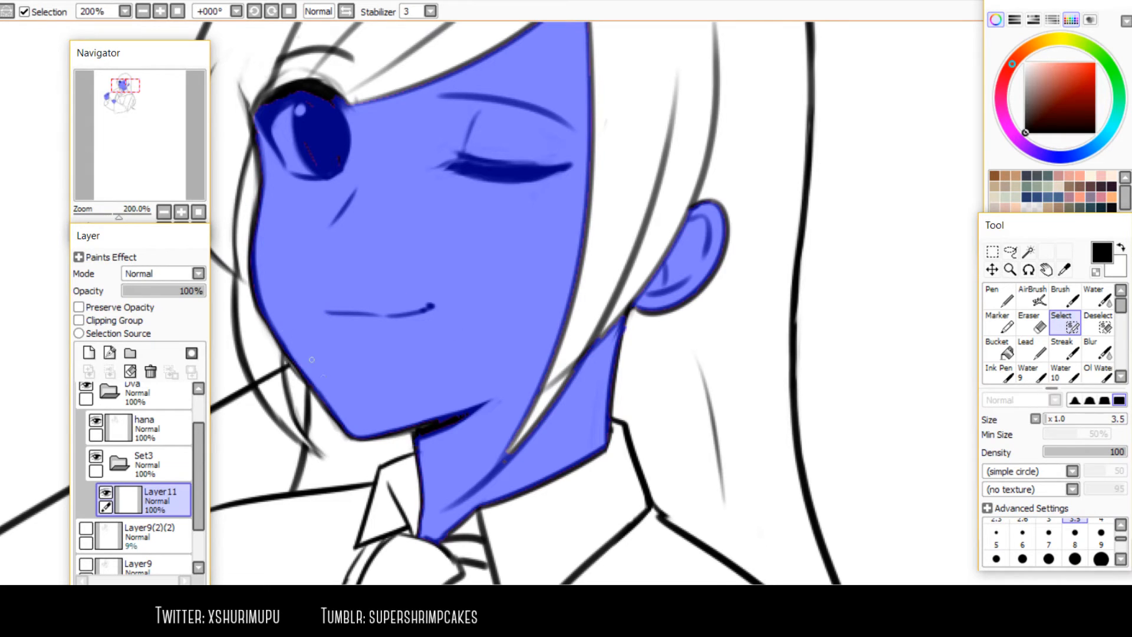
Switch to the def pen and choose a light peach skin colour from the swatches
scroll(372, 295, down, 3)
drag(378, 294, 422, 302)
key(n)
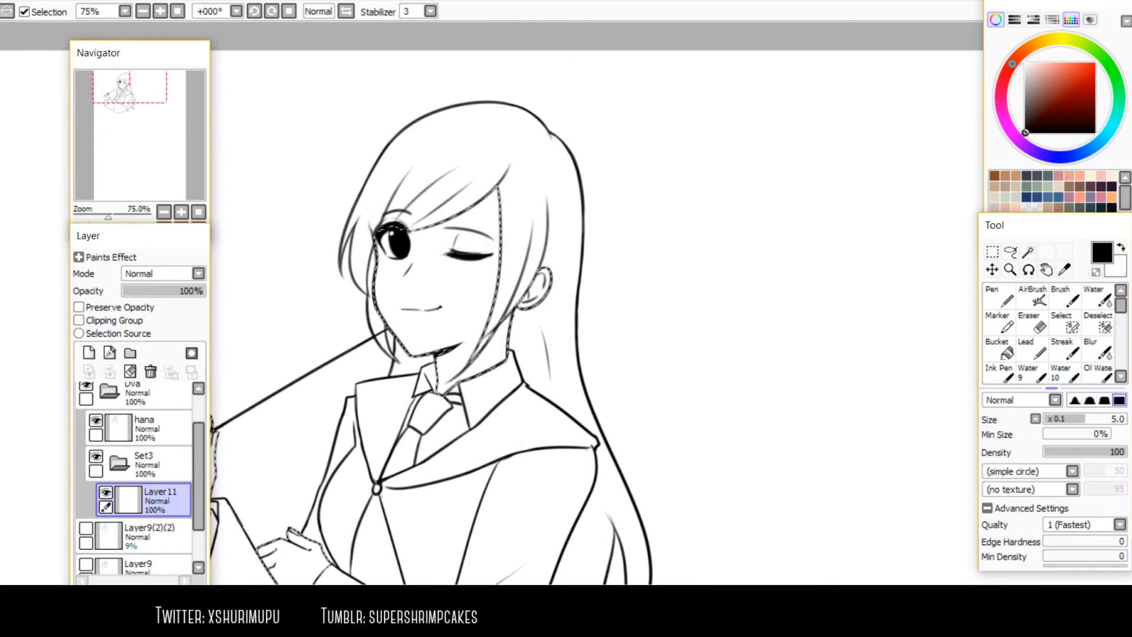
scroll(1046, 333, down, 5)
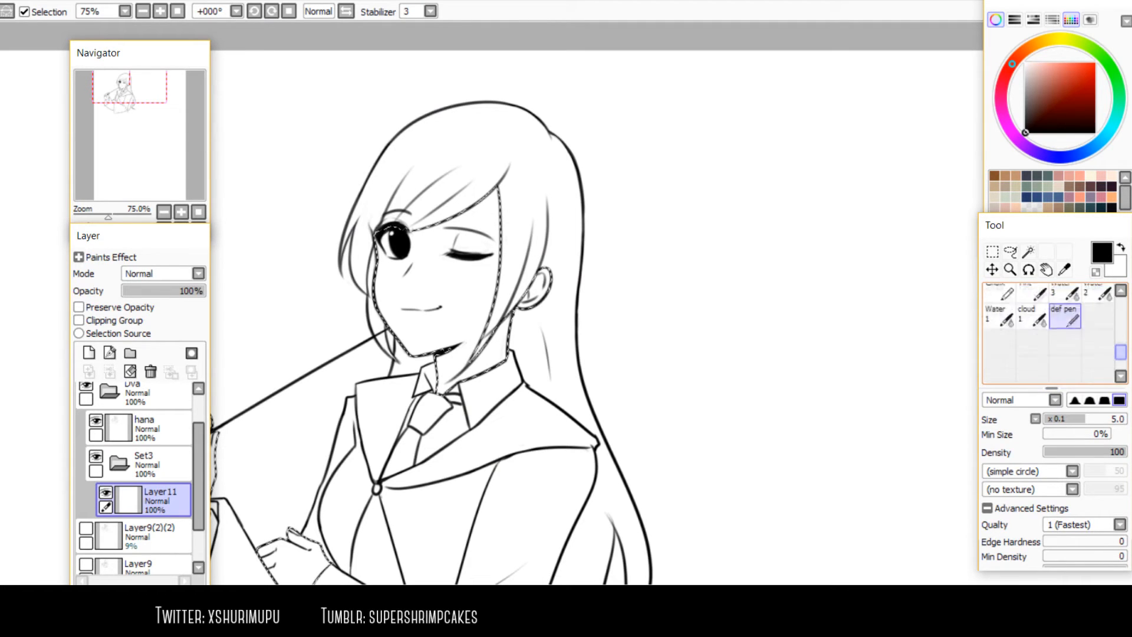
scroll(1047, 333, up, 5)
scroll(1046, 333, down, 5)
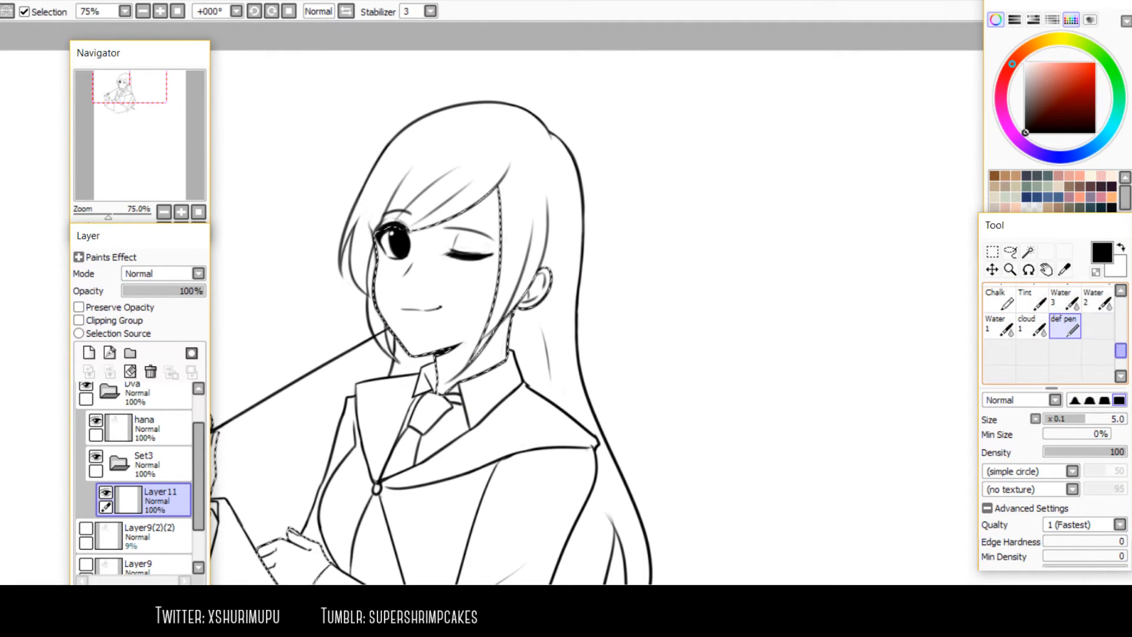
scroll(1046, 333, up, 5)
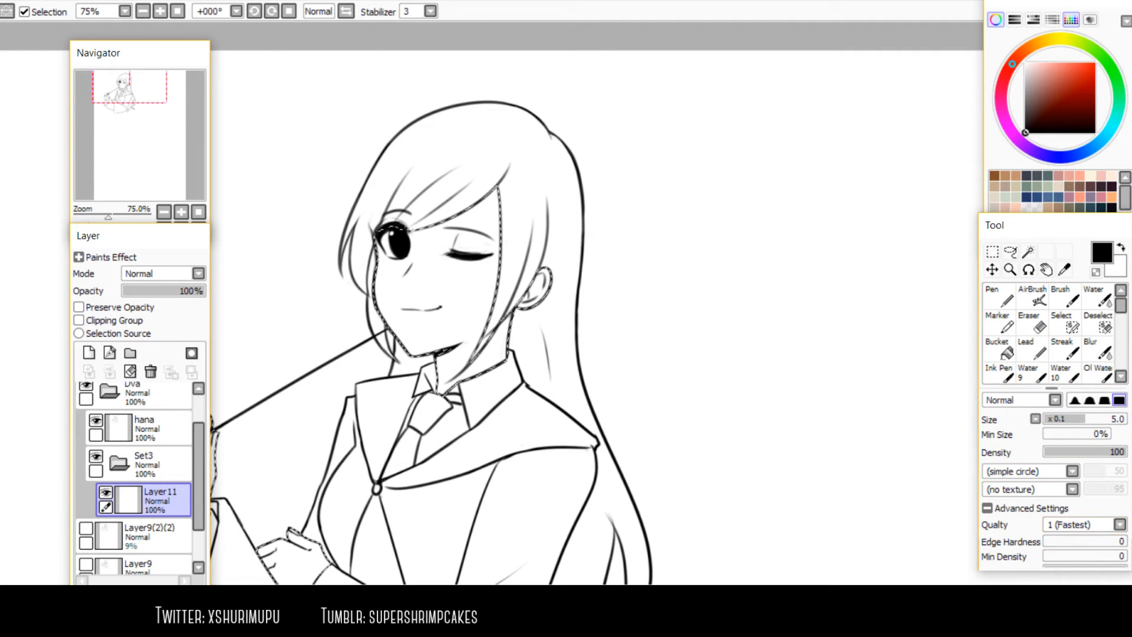
mouse_move(1034, 571)
mouse_down()
mouse_move(1035, 592)
mouse_move(1045, 564)
mouse_up()
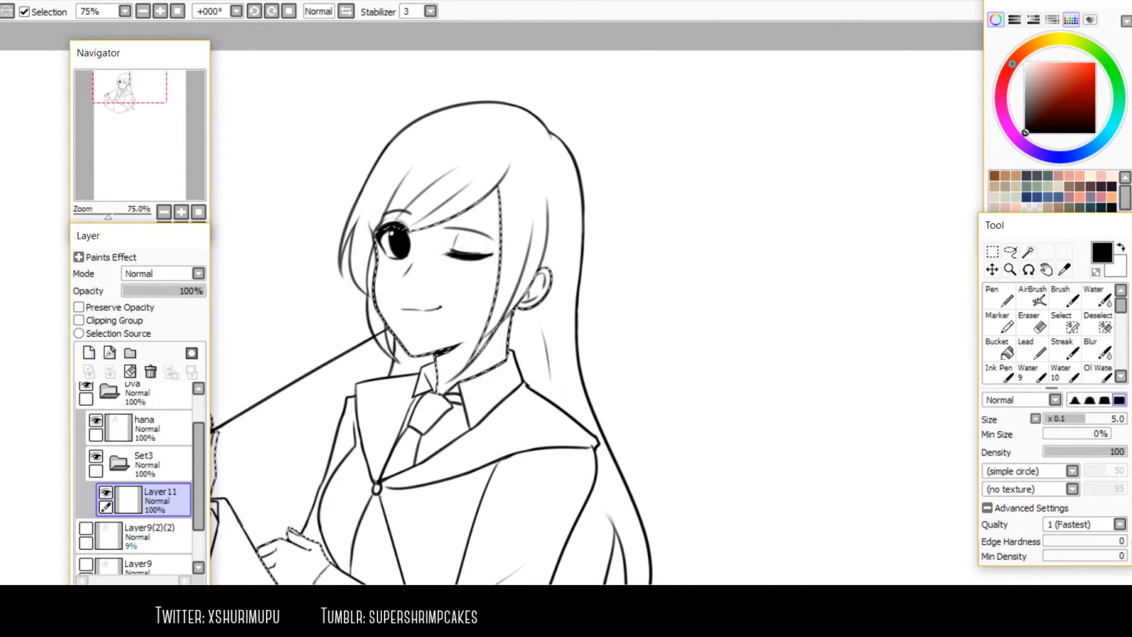
drag(483, 336, 618, 299)
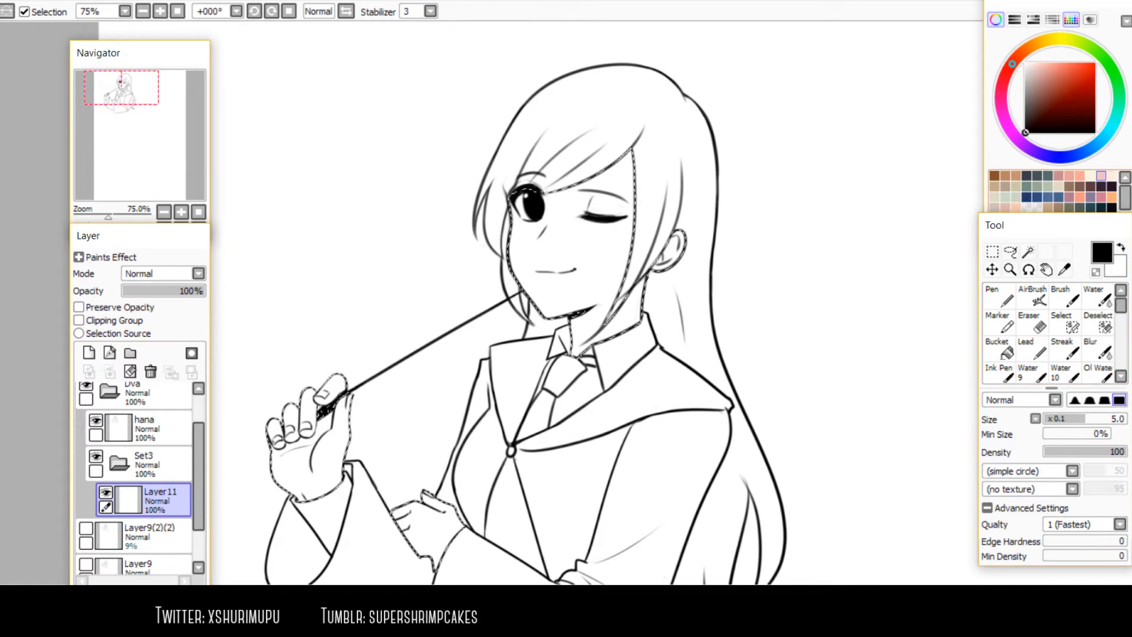
click(1112, 176)
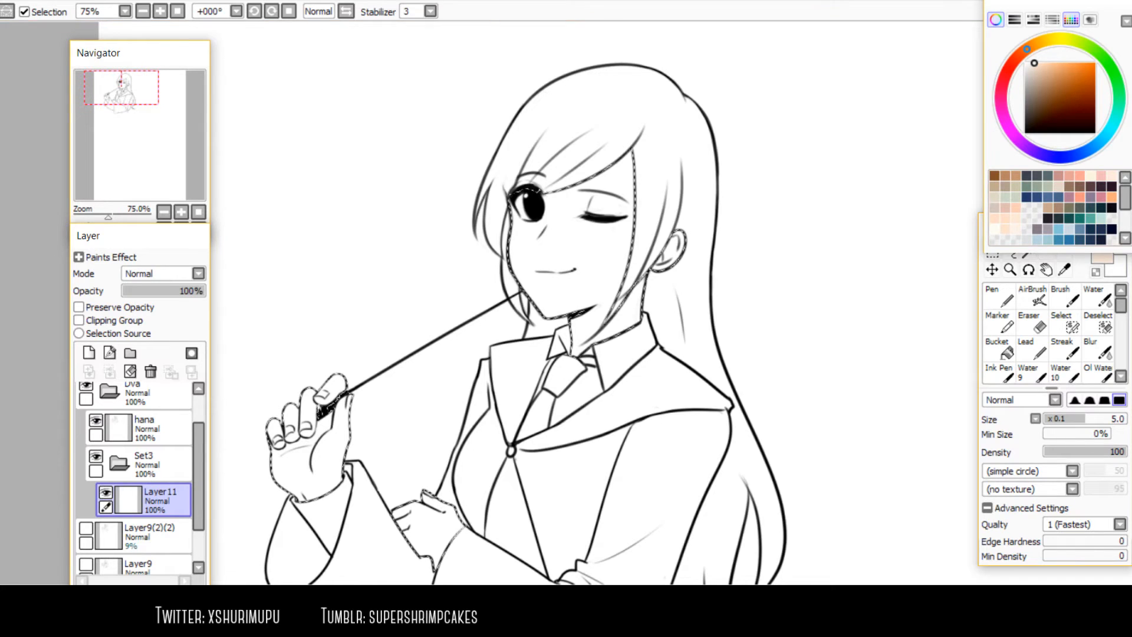
Rearrange the Color and Tool panels so the swatch grid and the tools are both accessible
drag(1070, 6, 964, 1)
drag(1083, 224, 1106, 276)
drag(970, 0, 1087, 29)
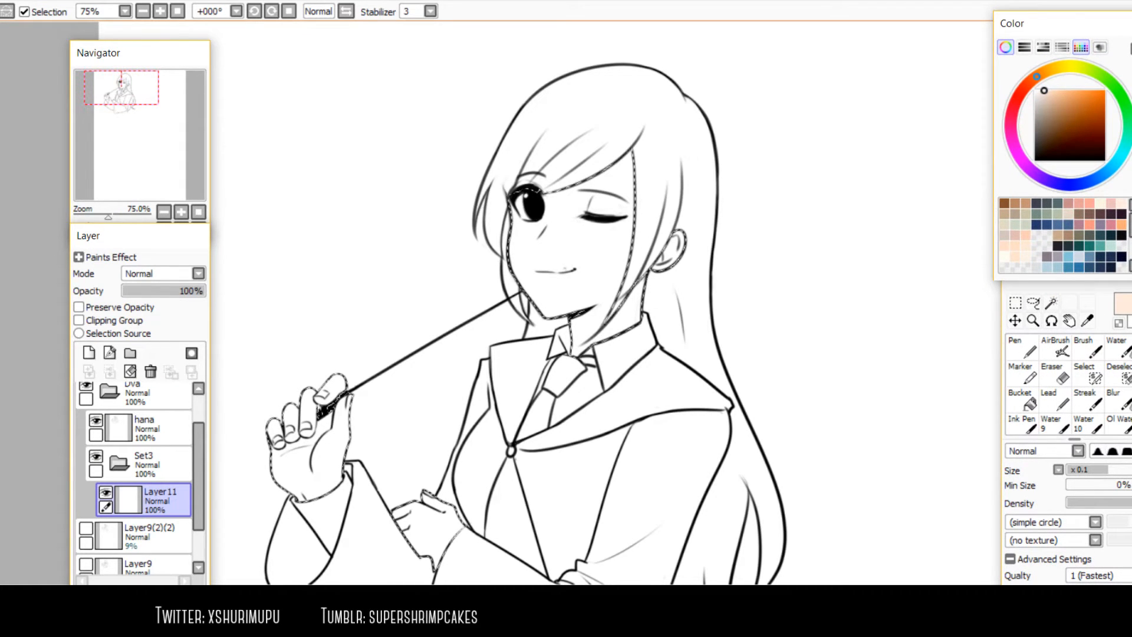
Fill the selected face, neck, ear and both hands with the peach colour using a much larger pen, and clear the selection
key(bracketright)
key(bracketright)
key(bracketright)
key(bracketright)
key(bracketright)
key(bracketright)
key(bracketright)
key(bracketright)
key(bracketright)
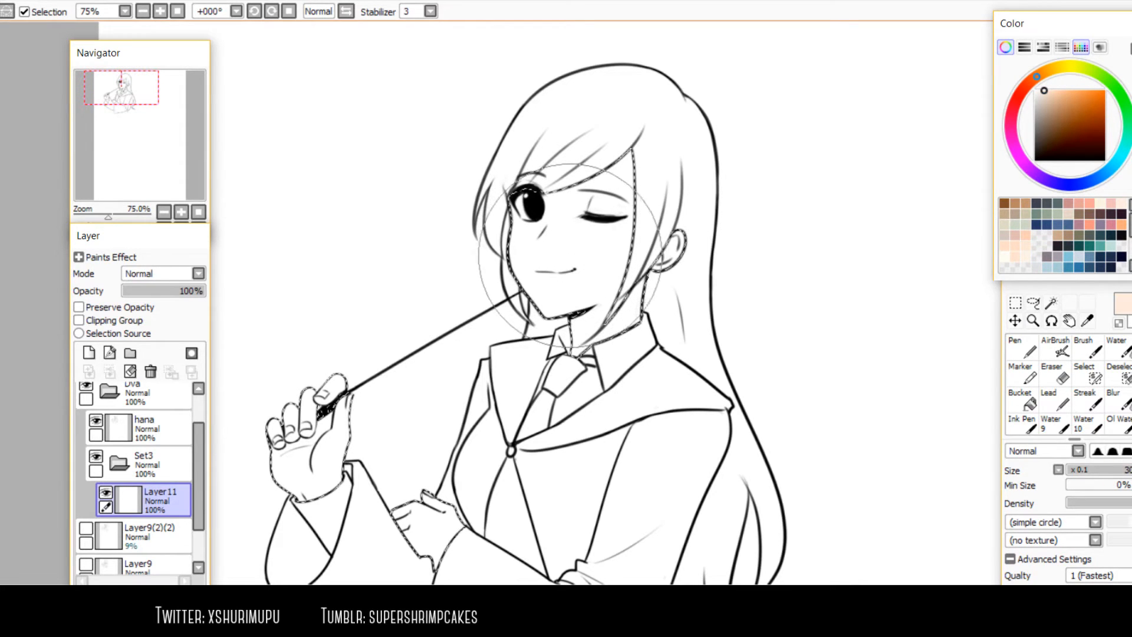
mouse_move(625, 241)
mouse_down()
mouse_move(576, 190)
mouse_move(564, 357)
mouse_up()
drag(460, 413, 568, 284)
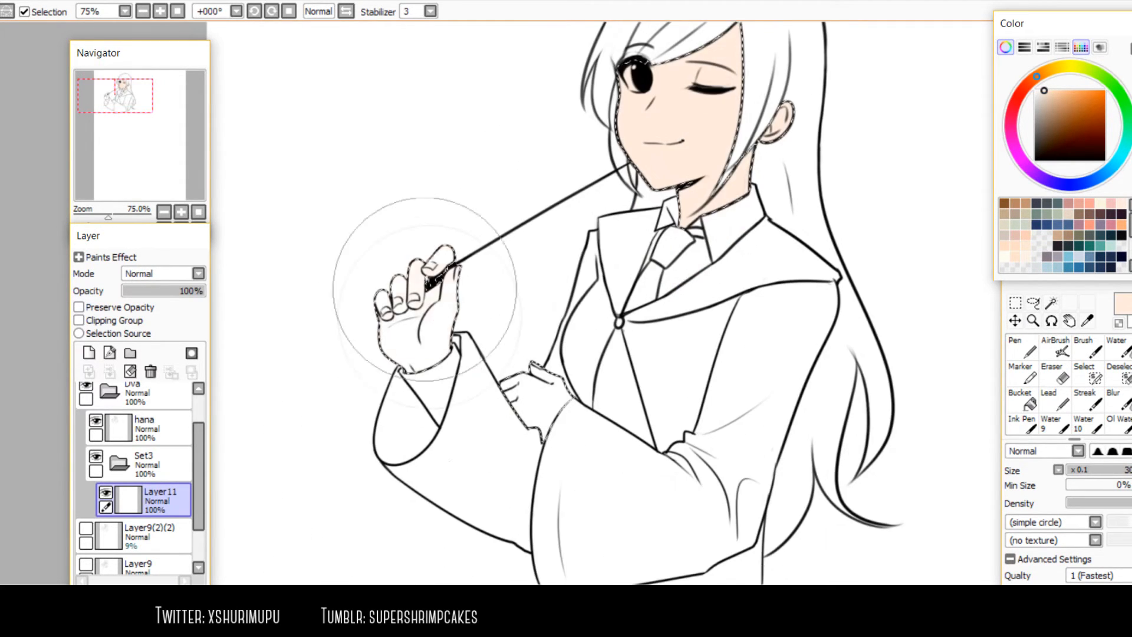
drag(430, 316, 540, 339)
drag(613, 259, 561, 377)
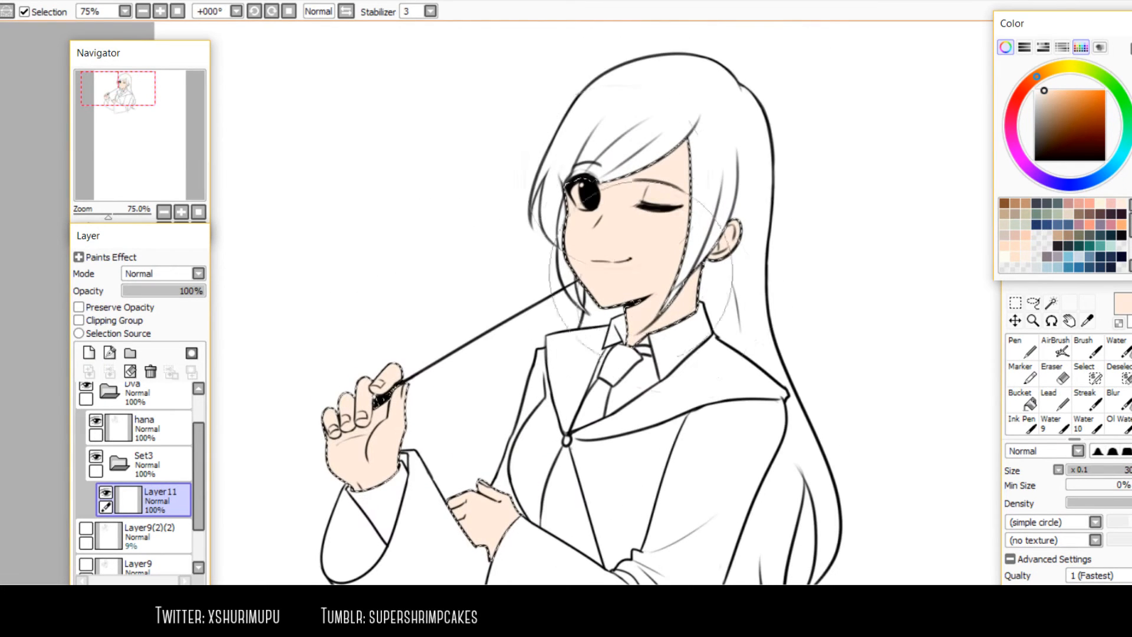
key(m)
key(ctrl+d)
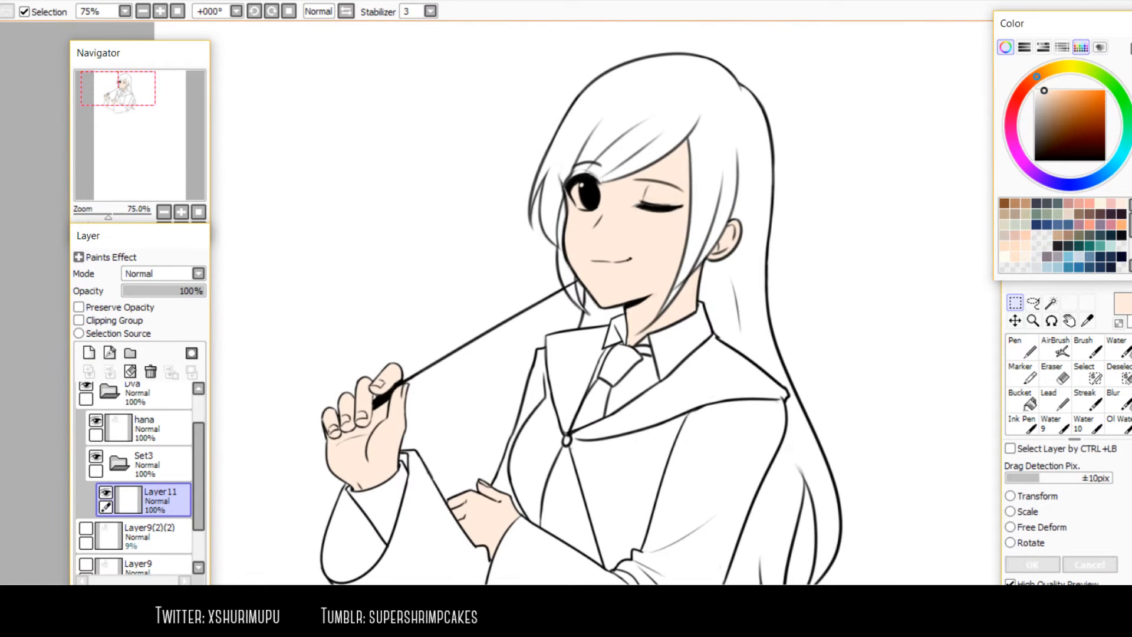
Rename the painted colour layer skin
double_click(160, 495)
text(s)
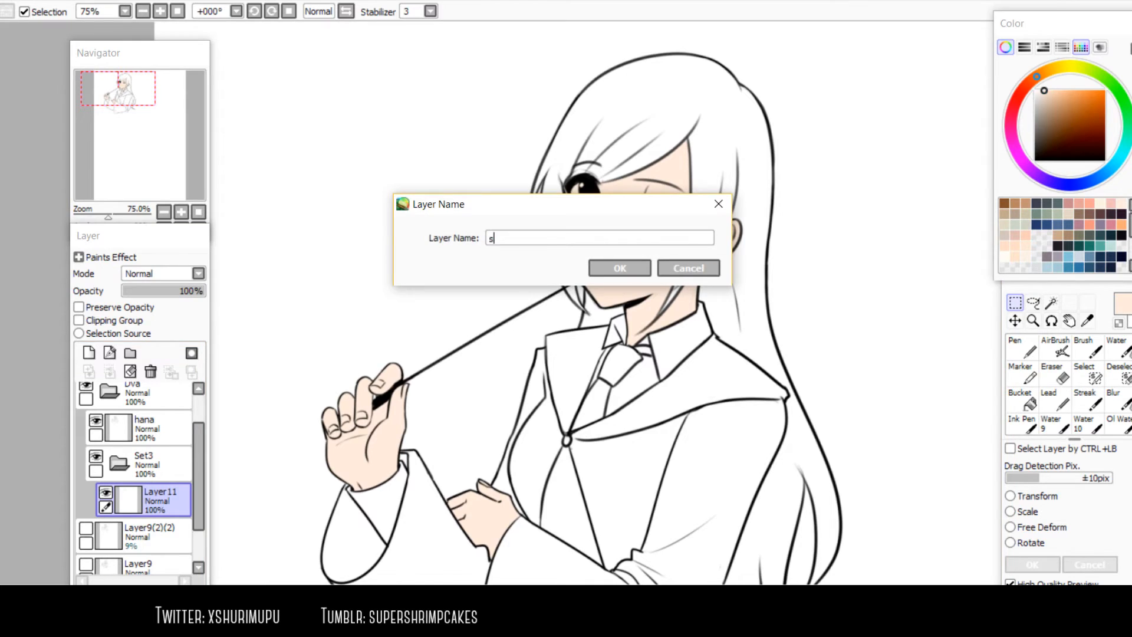
key(Return)
double_click(161, 496)
key(Return)
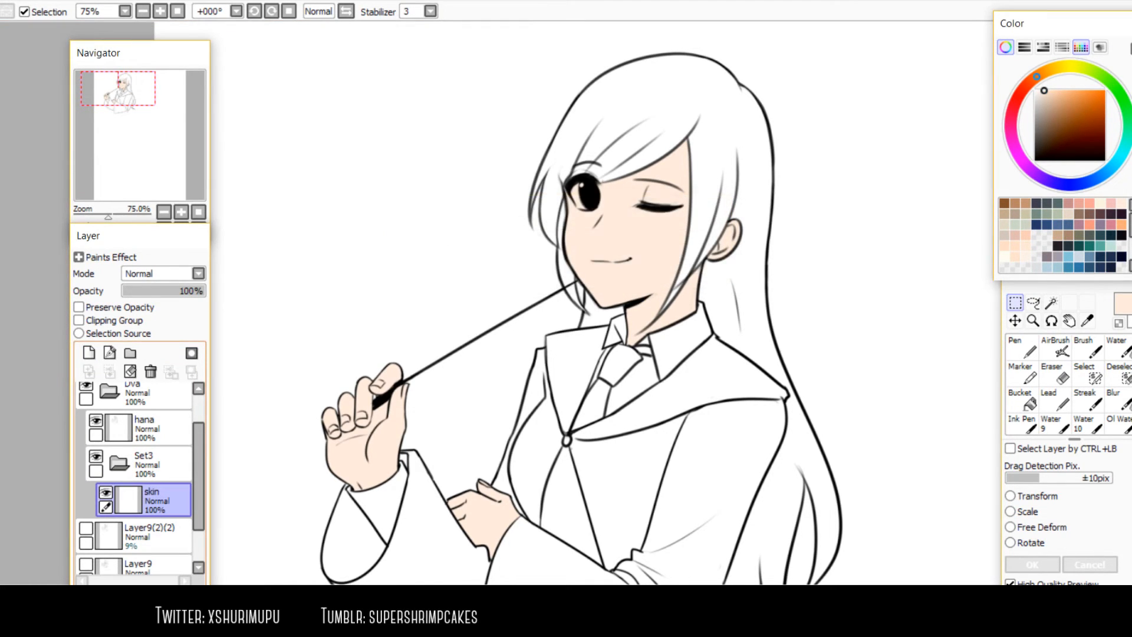
Create a new layer above the skin layer and name it hair
click(89, 352)
double_click(160, 496)
text(hair)
key(Return)
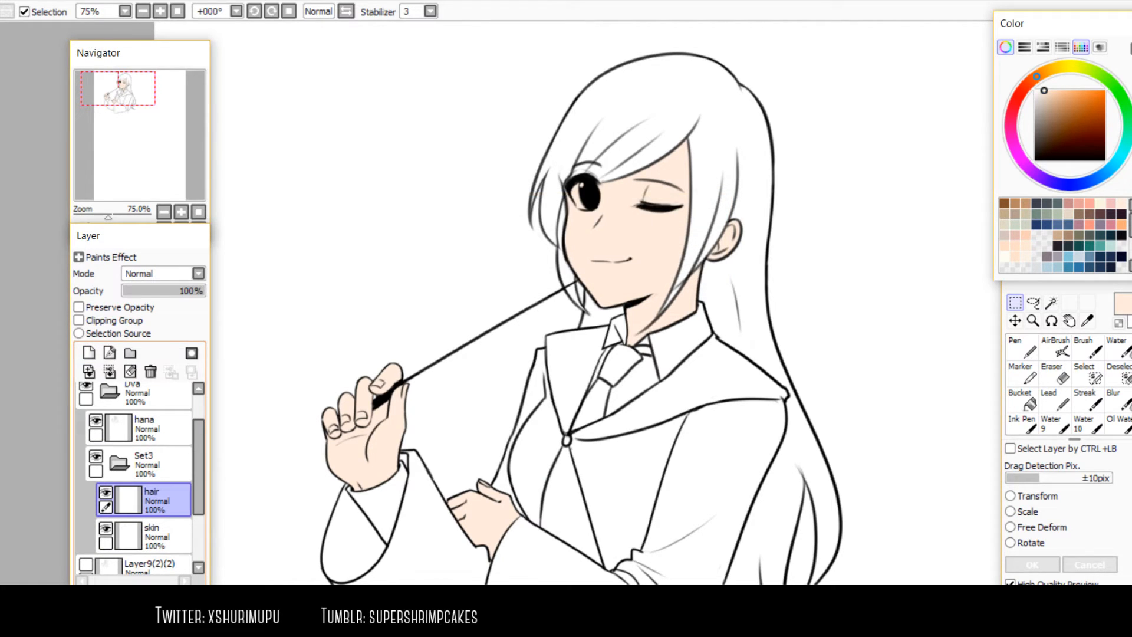
Select the main hair mass, the side locks and the hair behind the neck with the Magic Wand
key(w)
click(660, 100)
click(563, 261)
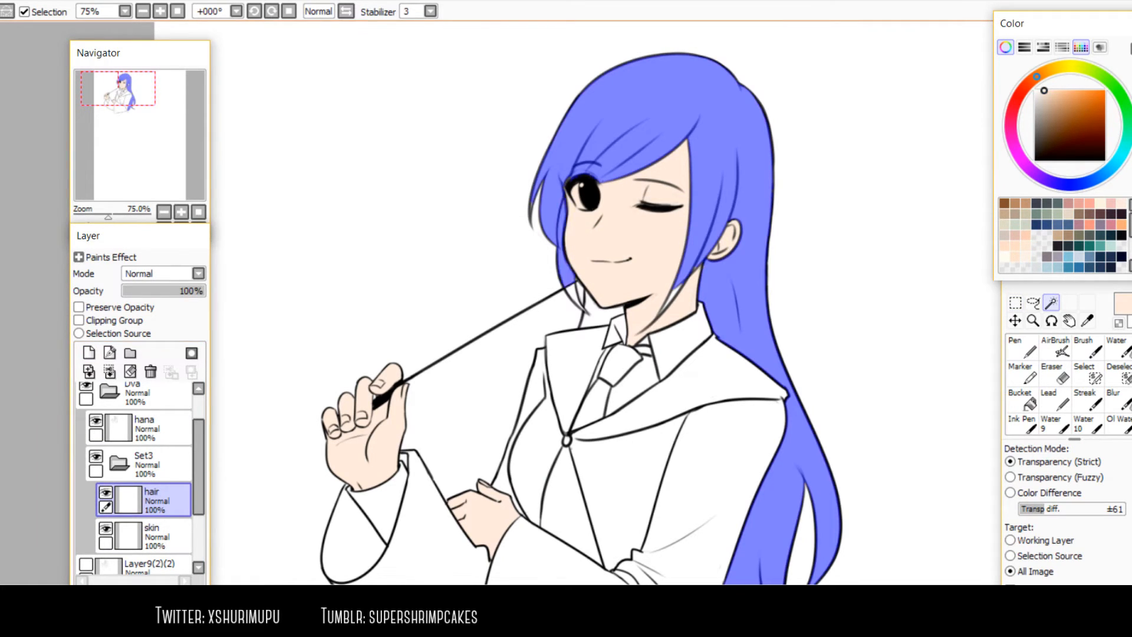
scroll(578, 293, up, 2)
click(613, 344)
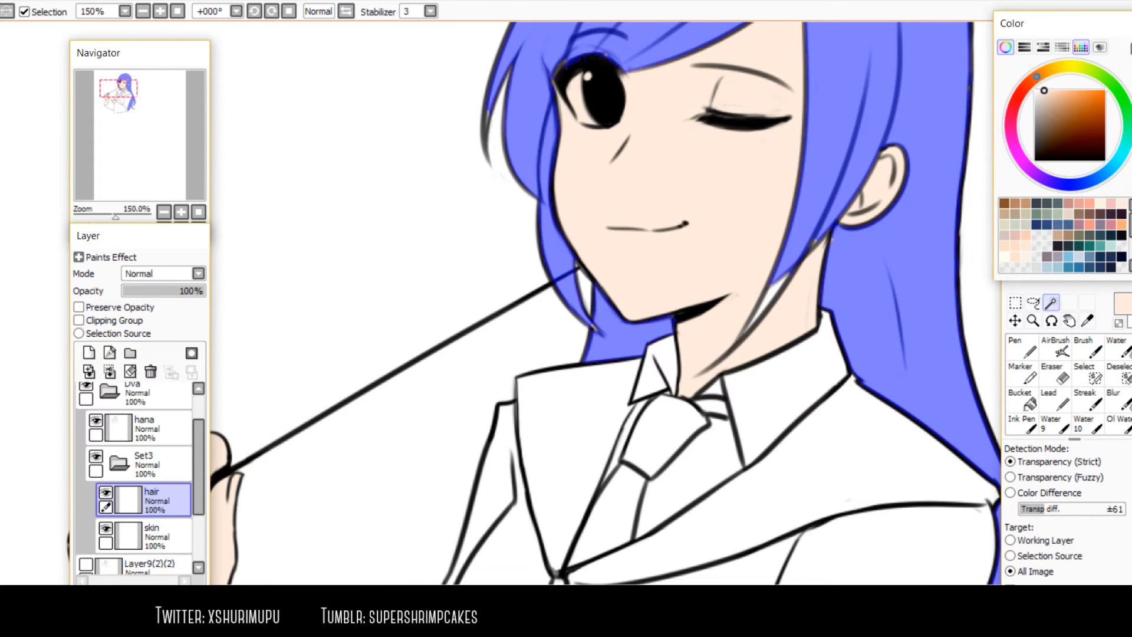
click(771, 293)
Extend the selection into the tapering tip of the hair lock in front of the neck with a small Select brush
scroll(774, 287, up, 2)
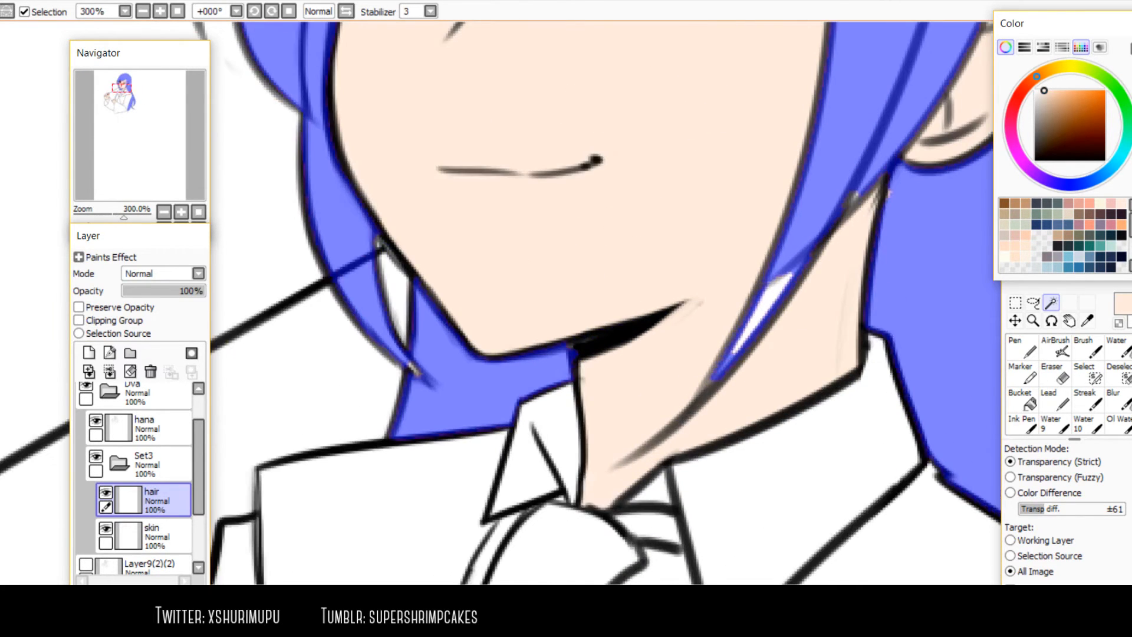
key(a)
mouse_move(777, 288)
mouse_down()
mouse_move(738, 368)
mouse_move(693, 418)
mouse_move(749, 341)
mouse_move(684, 418)
mouse_up()
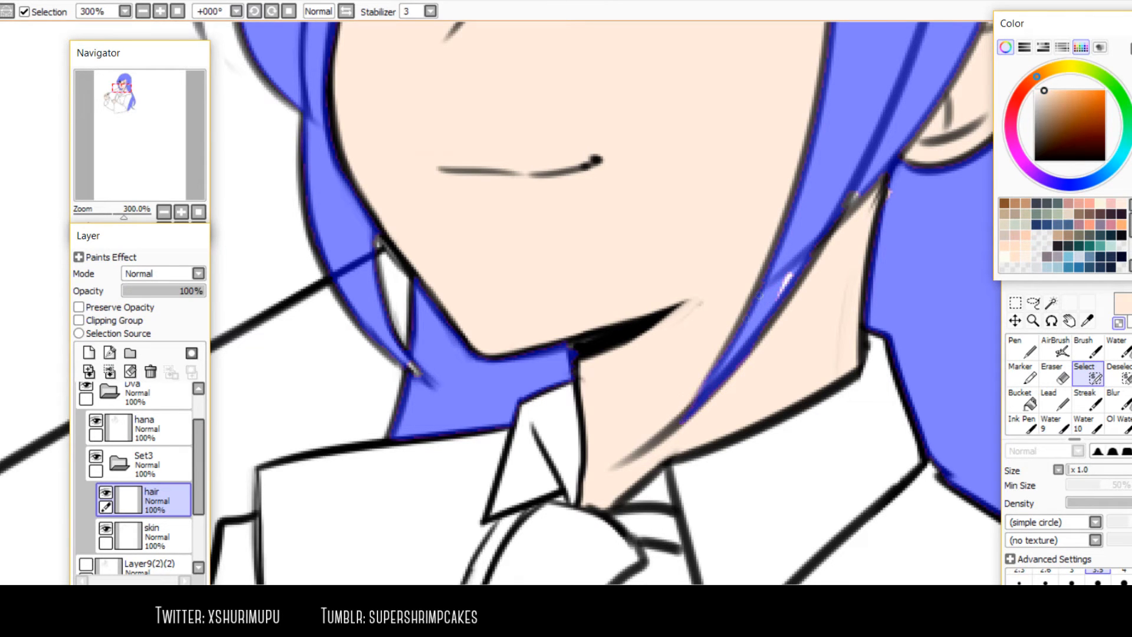
drag(790, 275, 709, 399)
key([)
key([)
key([)
key(])
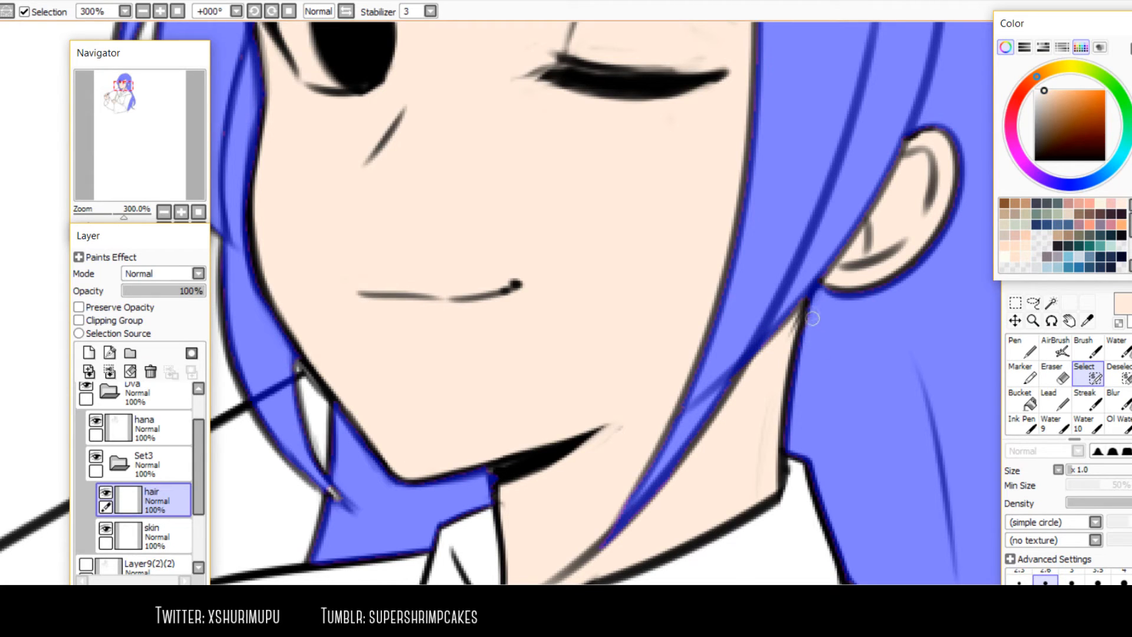
Add the unselected tip and edges of the hair lock beside the cheek and chin to the selection
scroll(812, 314, down, 1)
scroll(495, 426, up, 1)
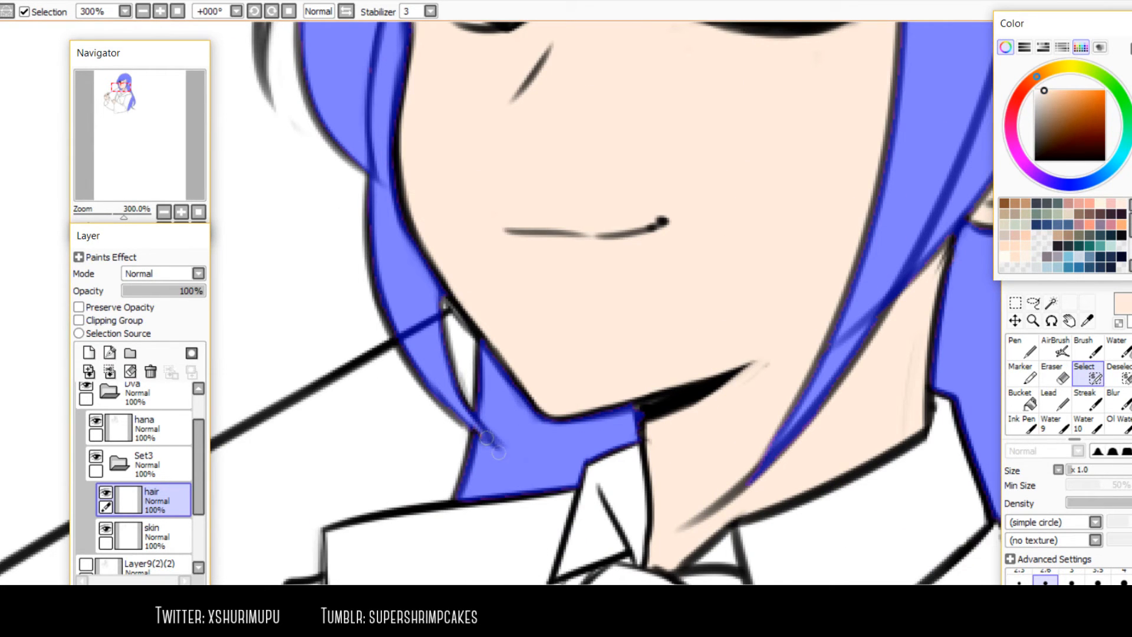
drag(415, 316, 483, 504)
drag(418, 156, 444, 347)
mouse_move(571, 270)
mouse_down()
mouse_move(537, 280)
mouse_move(589, 275)
mouse_move(498, 304)
mouse_move(489, 333)
mouse_up()
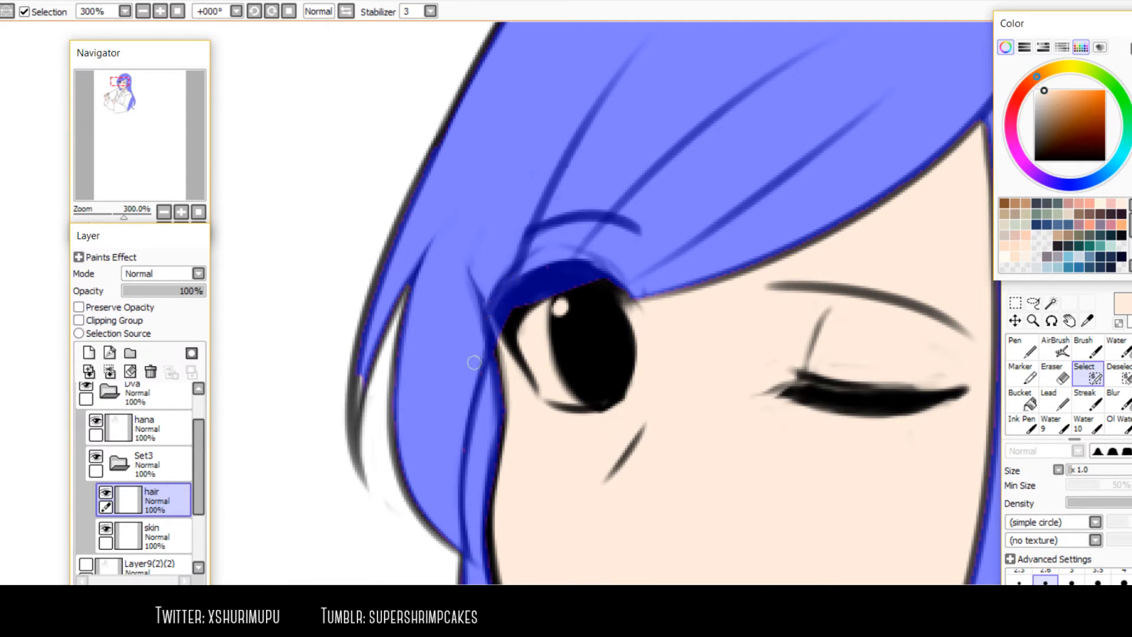
Add the thin pointed tip of the outermost hair lock beside the open eye to the selection
key(bracketleft)
key(bracketleft)
key(bracketleft)
key(bracketleft)
drag(355, 418, 367, 363)
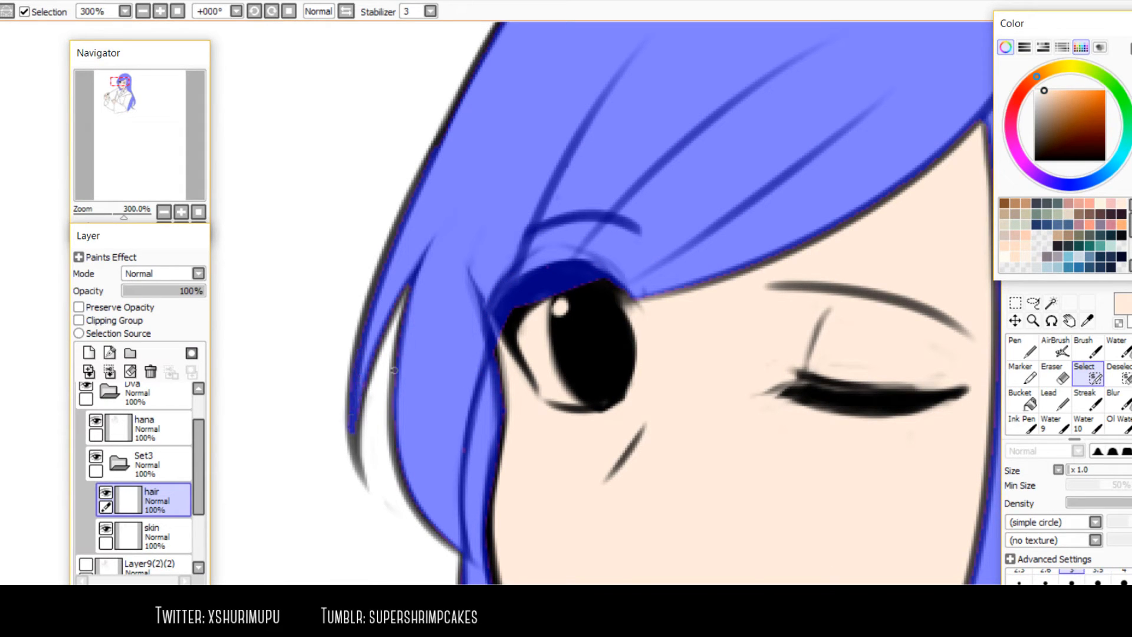
Extend the selection into the pointed and curling ends of the long back hair with the Select brush
scroll(409, 424, down, 2)
scroll(546, 304, down, 10)
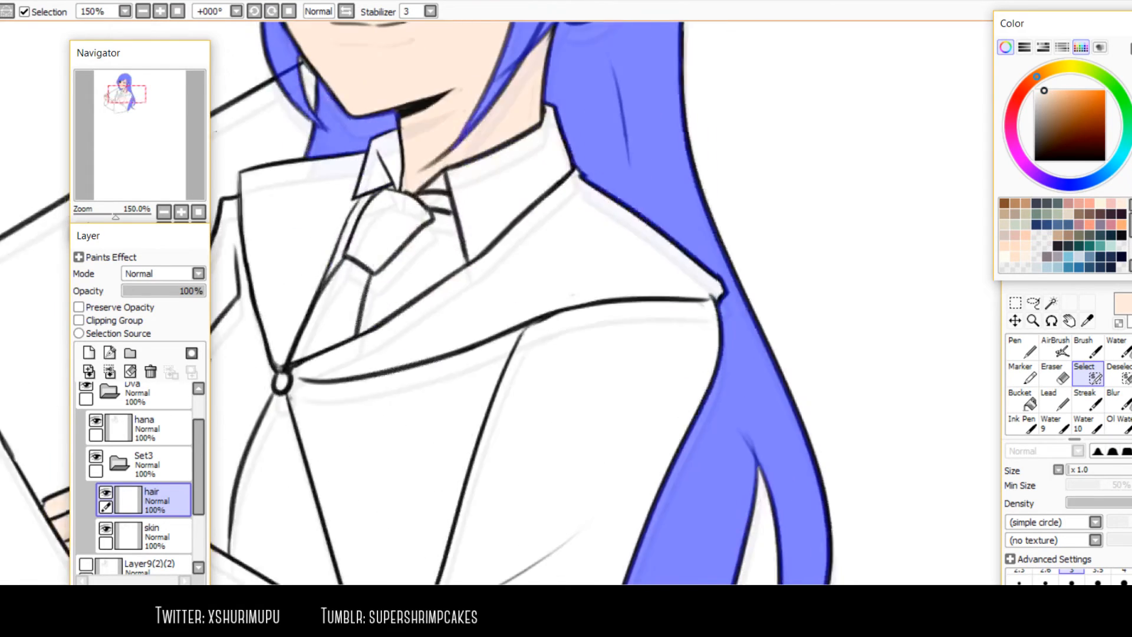
scroll(726, 327, up, 2)
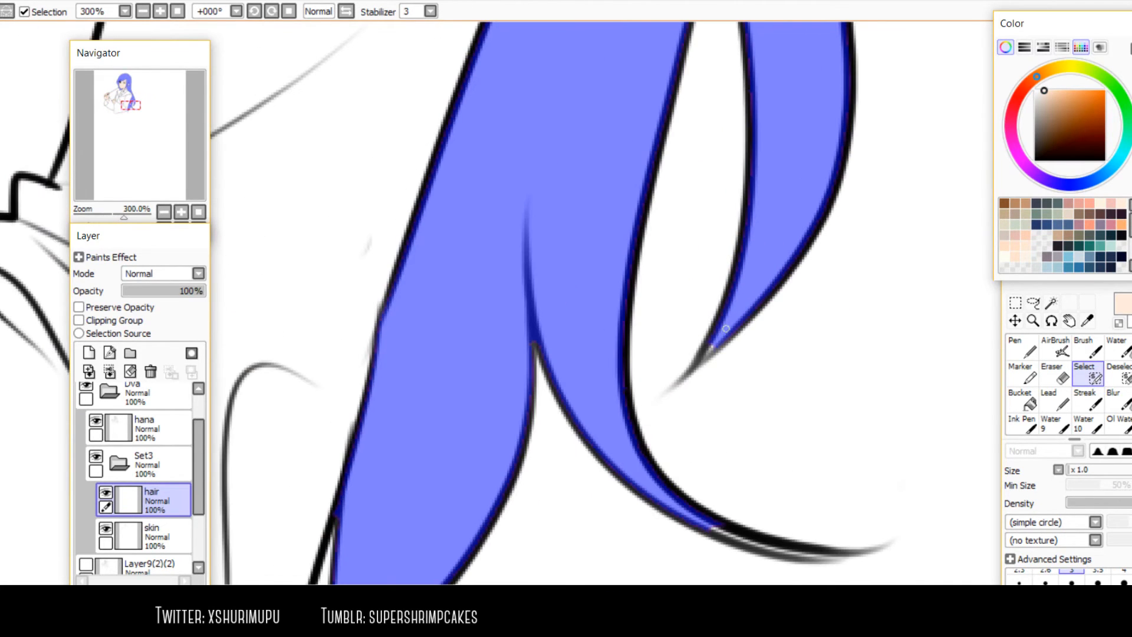
drag(694, 452, 550, 304)
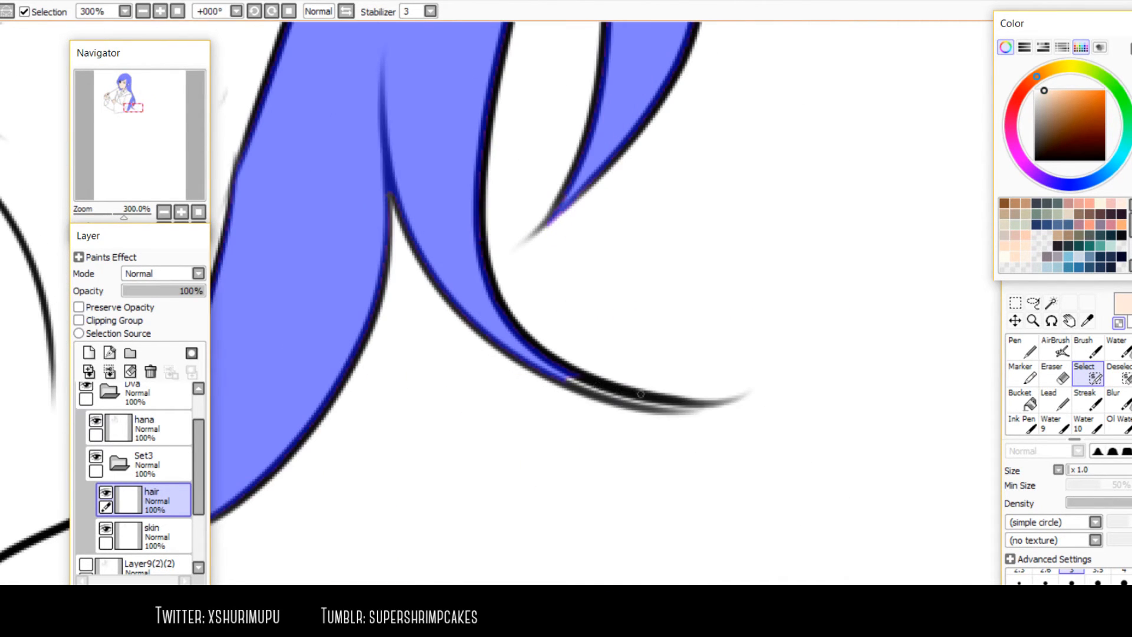
key(bracketright)
key(bracketright)
mouse_move(563, 374)
mouse_down()
mouse_move(715, 399)
mouse_move(657, 399)
mouse_move(701, 398)
mouse_up()
scroll(758, 392, down, 3)
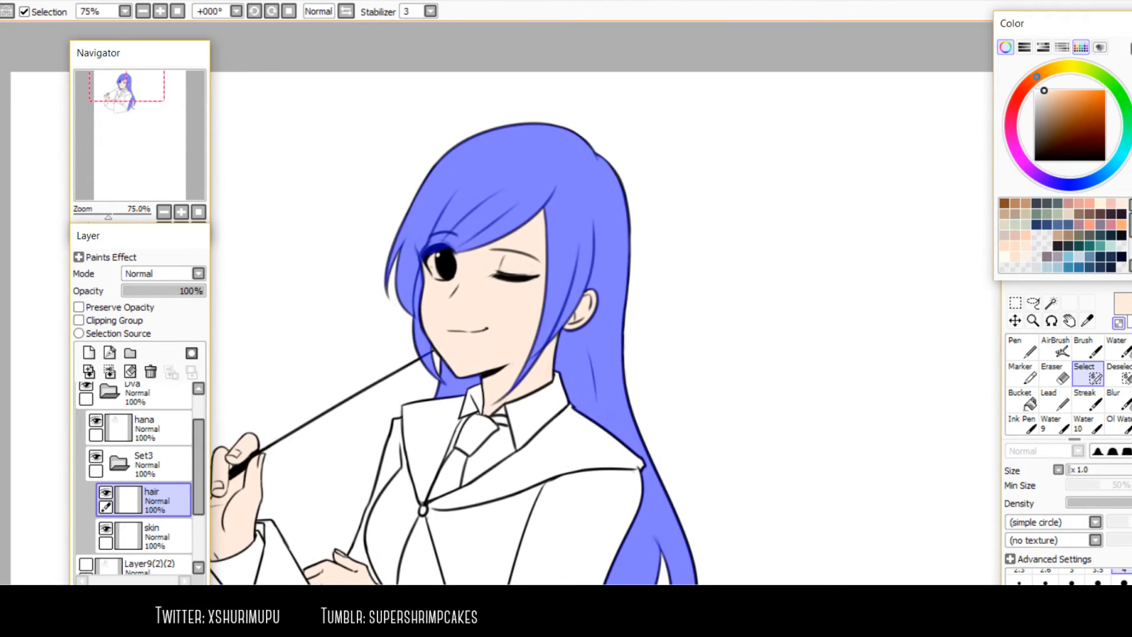
Fill the selected hair with dark brown on the hair layer using a very large brush, and clear the selection
click(1060, 141)
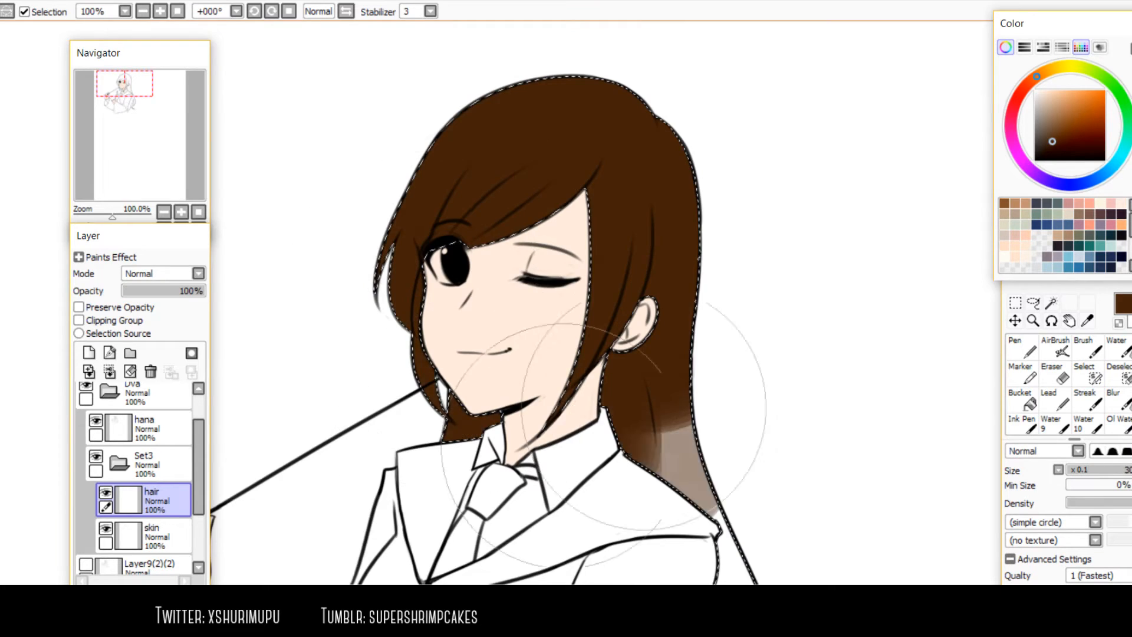
scroll(587, 188, down, 1)
mouse_move(655, 330)
mouse_down()
mouse_move(564, 503)
mouse_move(667, 385)
mouse_up()
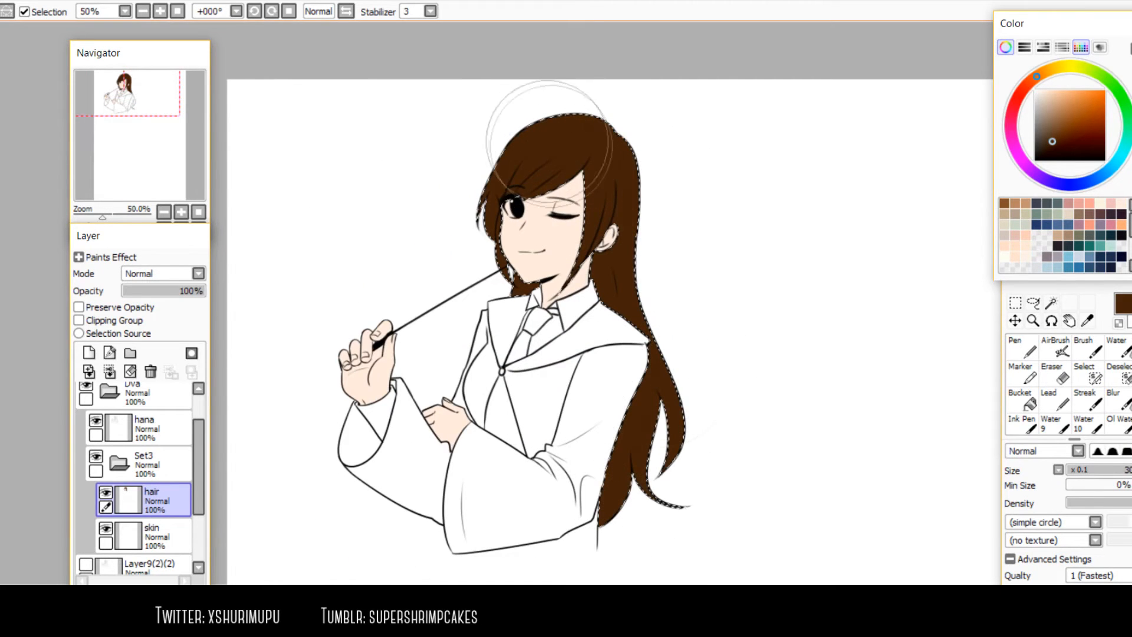
scroll(537, 141, up, 1)
key(h)
key(h)
key(ctrl+d)
Lighten the brown hair with a Hue and Saturation adjustment, setting Luminescence to +4
key(m)
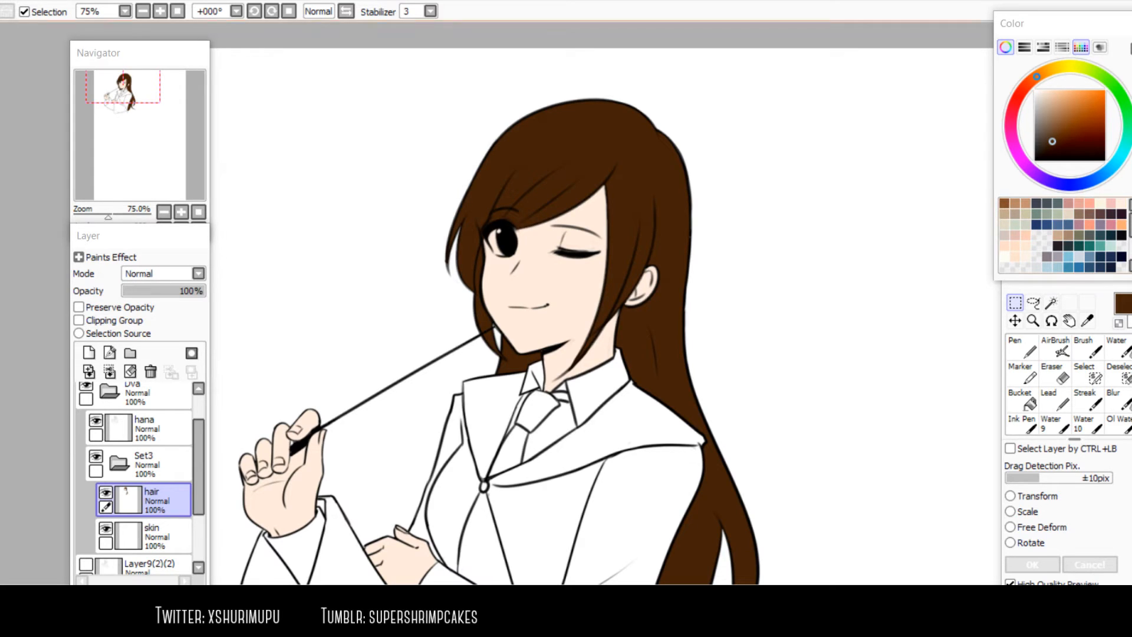
click(216, 1)
click(277, 8)
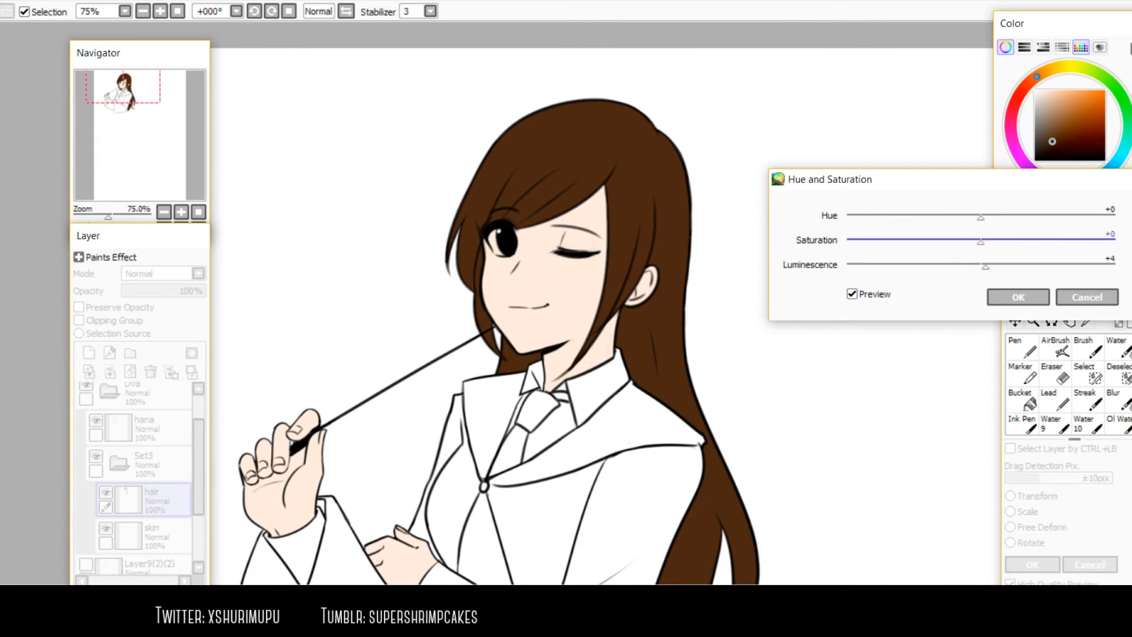
click(1018, 297)
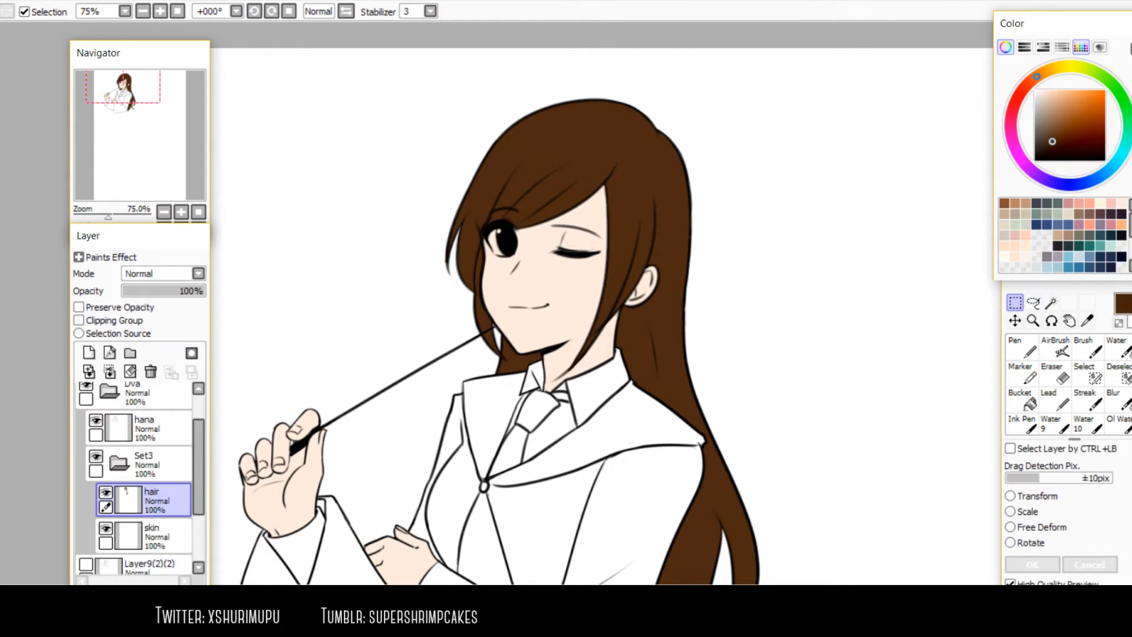
scroll(644, 132, down, 1)
scroll(677, 209, up, 1)
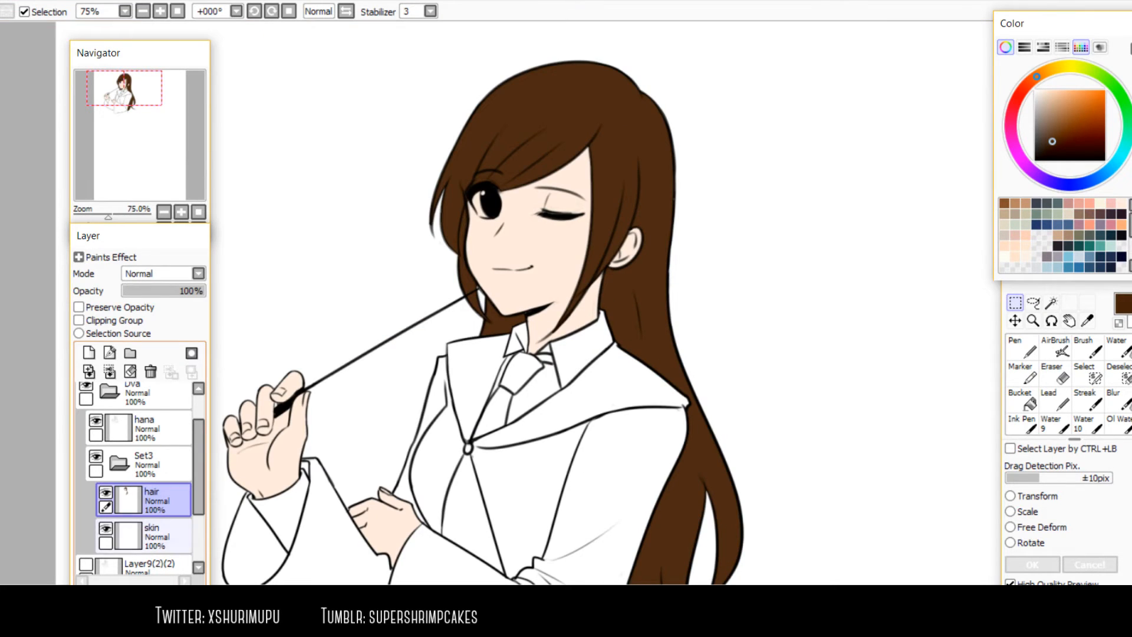
Add a new layer directly above the skin layer and name it "e"
click(158, 536)
scroll(485, 197, up, 2)
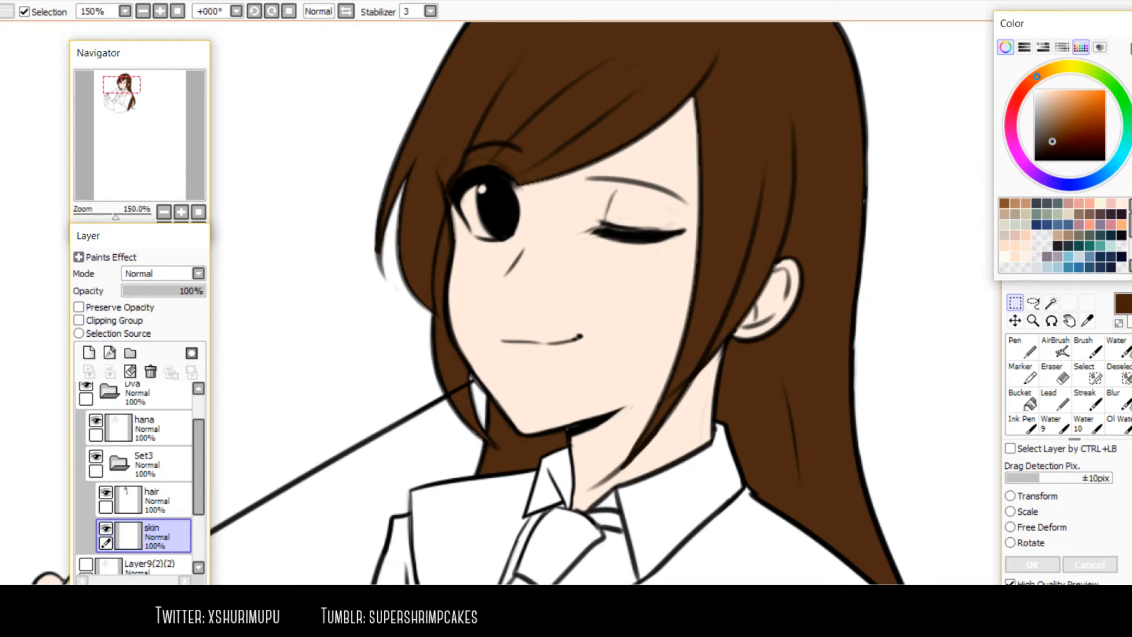
click(88, 352)
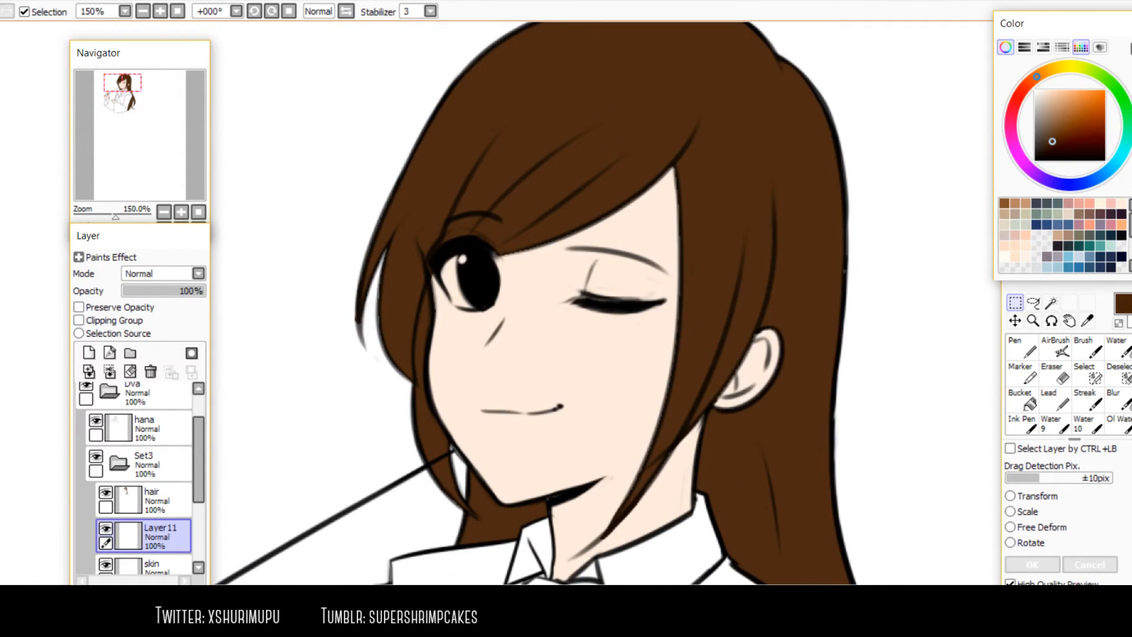
scroll(140, 478, down, 2)
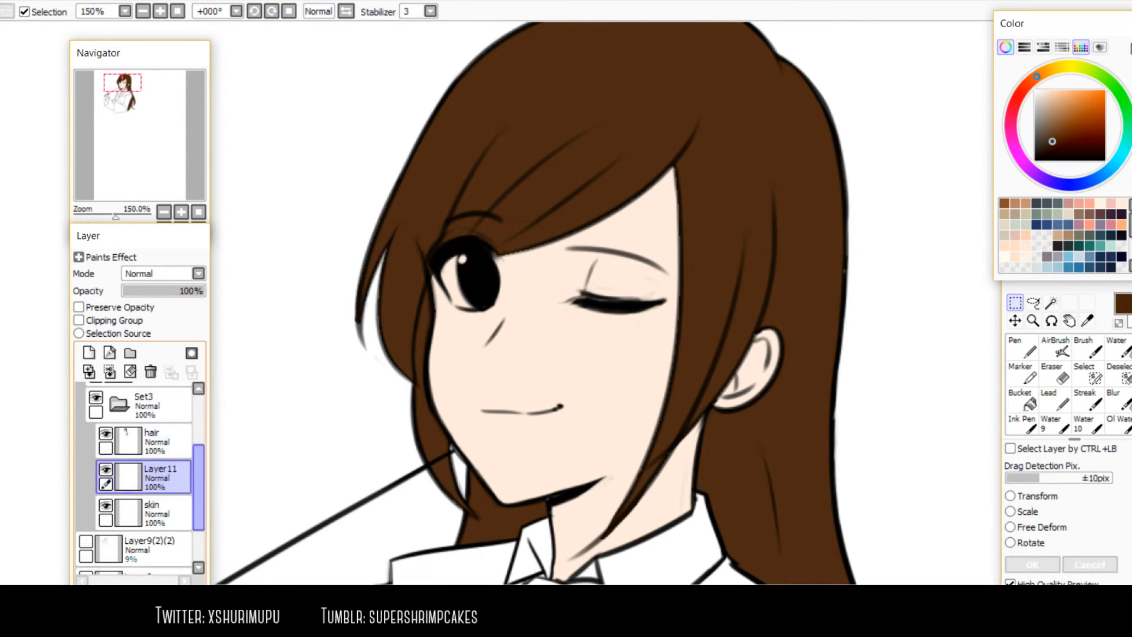
double_click(160, 468)
text(e)
key(Return)
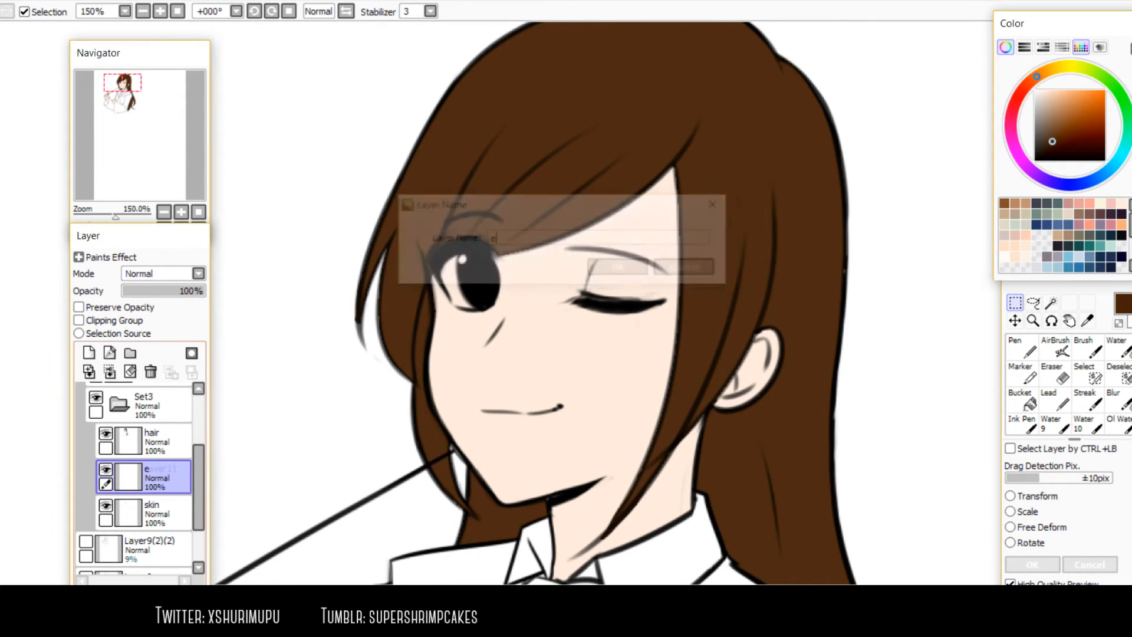
Paint the open eye's sclera white with a smaller brush and clean the overspill along its outer edge
click(1035, 91)
key(n)
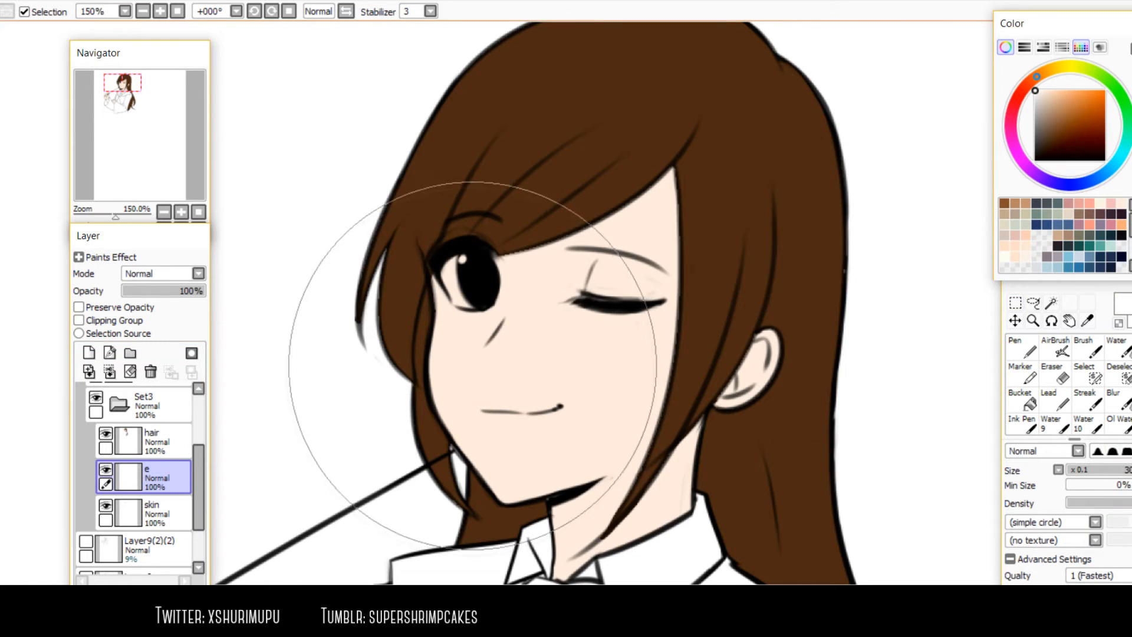
scroll(481, 310, up, 2)
key(bracketleft)
key(bracketleft)
key(bracketleft)
key(bracketleft)
key(bracketleft)
key(bracketleft)
key(bracketleft)
key(bracketleft)
key(bracketleft)
key(bracketleft)
key(bracketleft)
key(bracketleft)
key(bracketleft)
mouse_move(440, 225)
mouse_down()
mouse_move(447, 262)
mouse_move(440, 214)
mouse_move(430, 221)
mouse_move(445, 262)
mouse_move(443, 222)
mouse_move(467, 259)
mouse_move(471, 215)
mouse_move(481, 244)
mouse_move(432, 261)
mouse_move(435, 297)
mouse_up()
key(bracketleft)
key(bracketleft)
key(bracketleft)
key(bracketleft)
key(minus)
drag(379, 253, 415, 323)
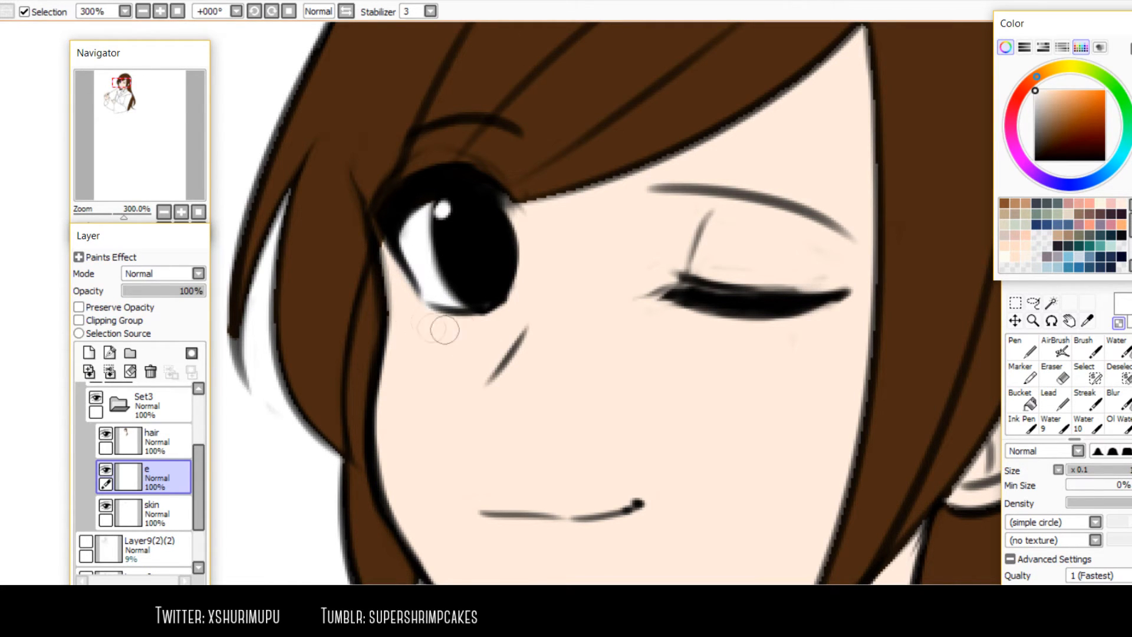
Add a new layer above the hair layer and name it "1"
scroll(472, 228, down, 2)
key(h)
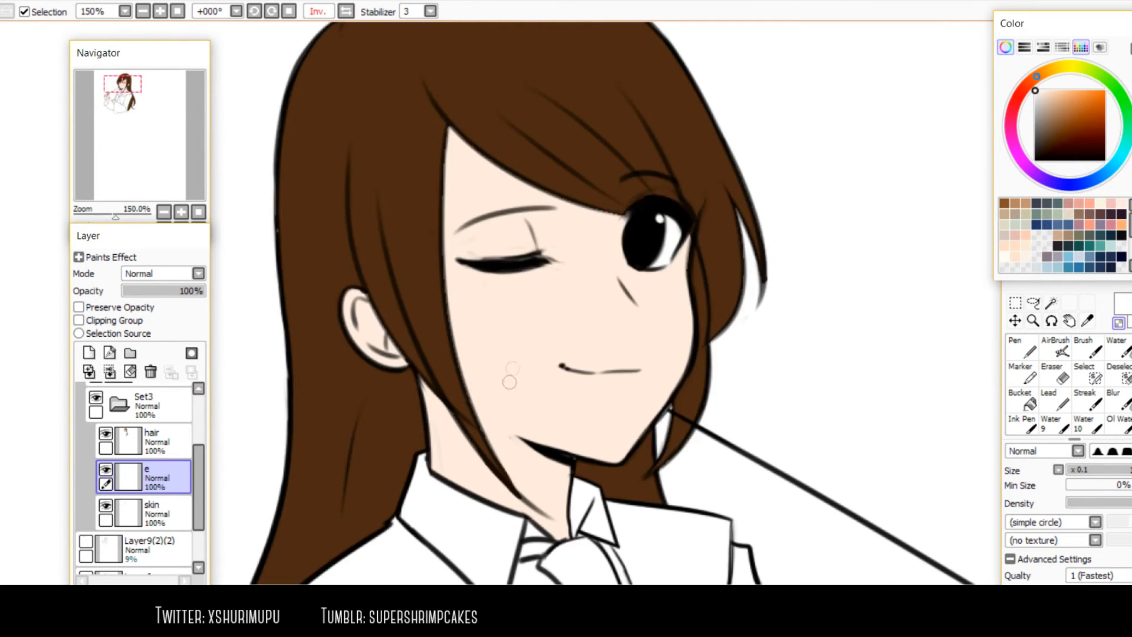
scroll(510, 233, down, 2)
key(h)
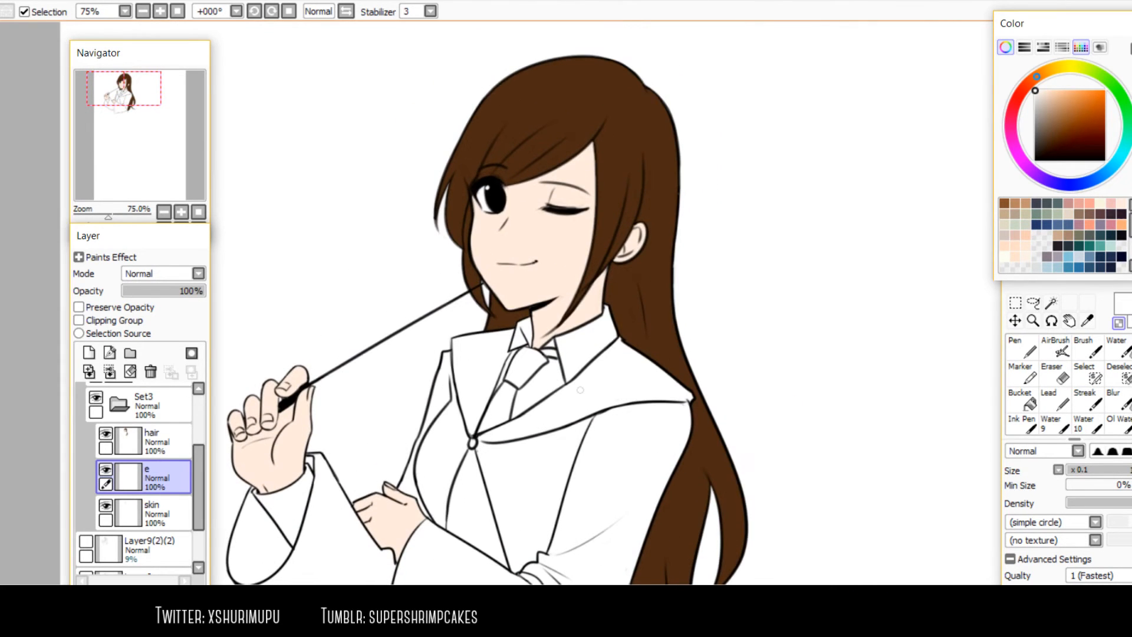
click(159, 442)
click(89, 353)
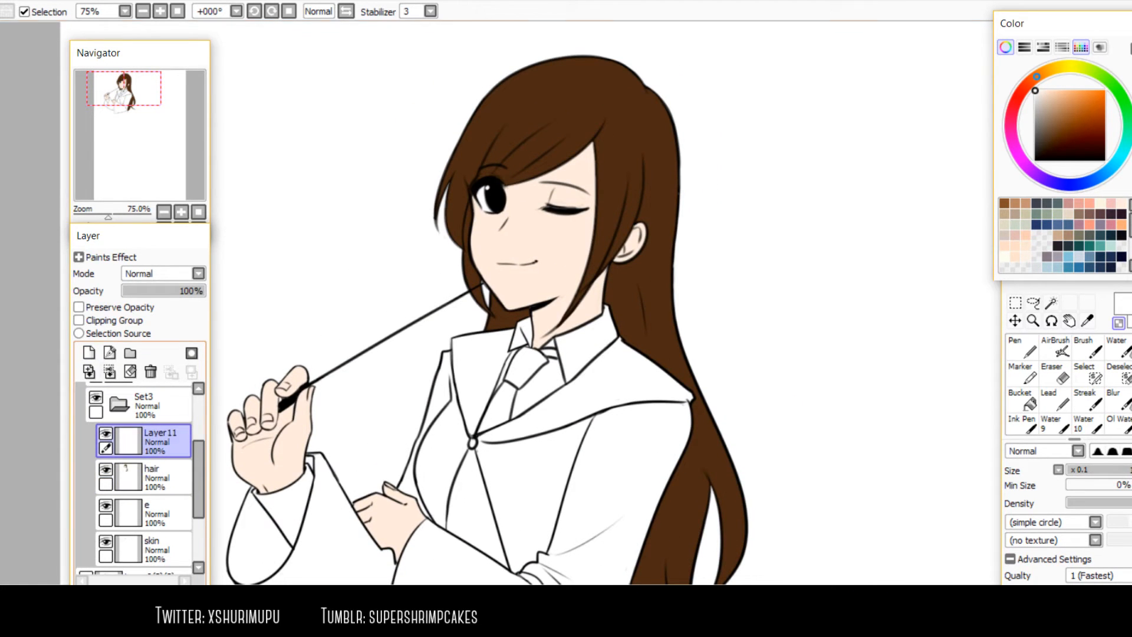
double_click(159, 436)
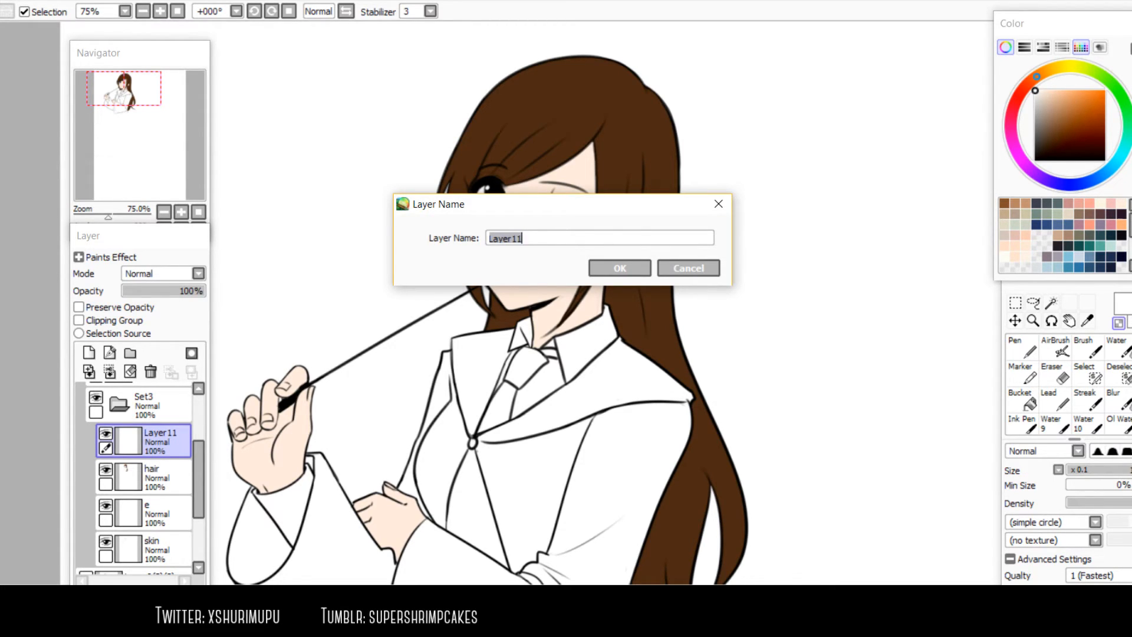
text(1)
key(Return)
Select both shirt collar flaps and the shirt area beside the tie with the Magic Wand
scroll(480, 343, down, 2)
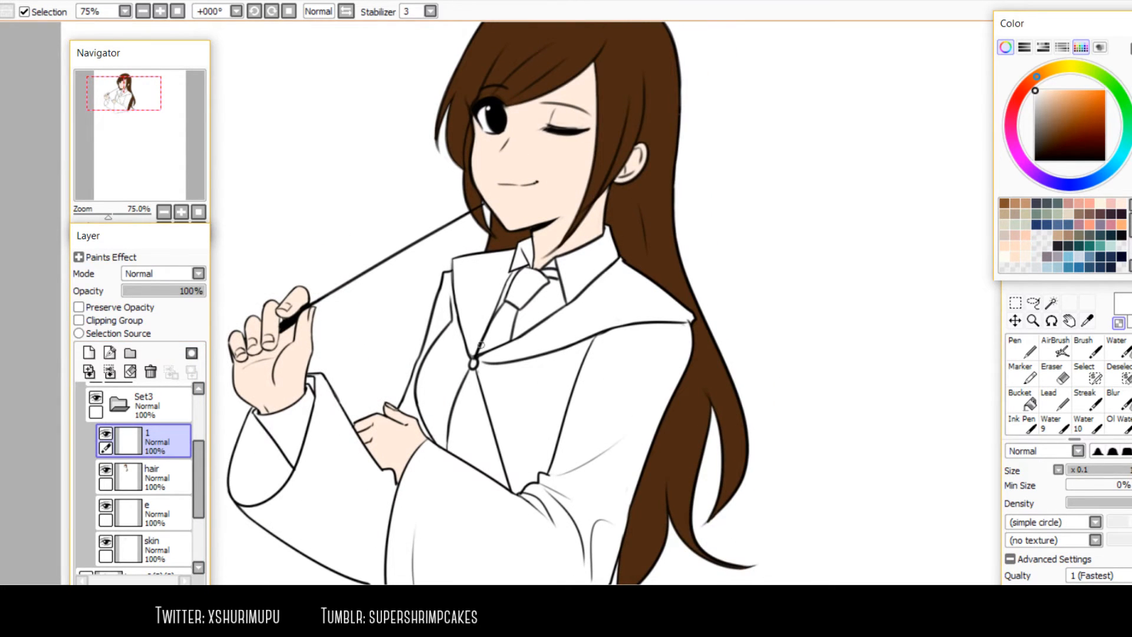
key(w)
click(584, 260)
click(522, 252)
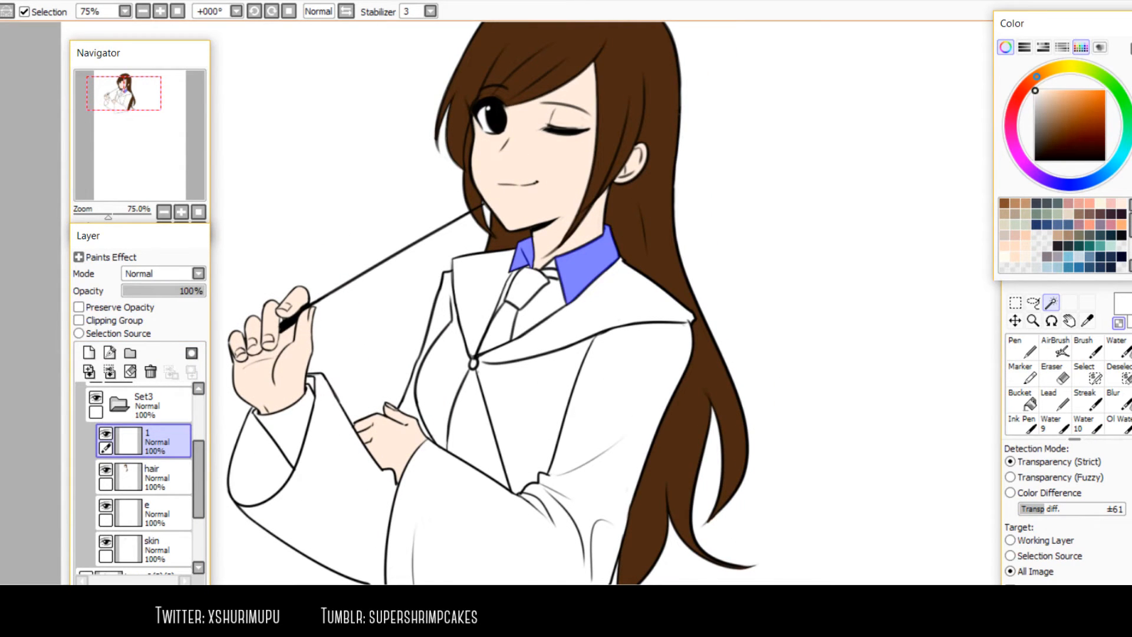
click(542, 306)
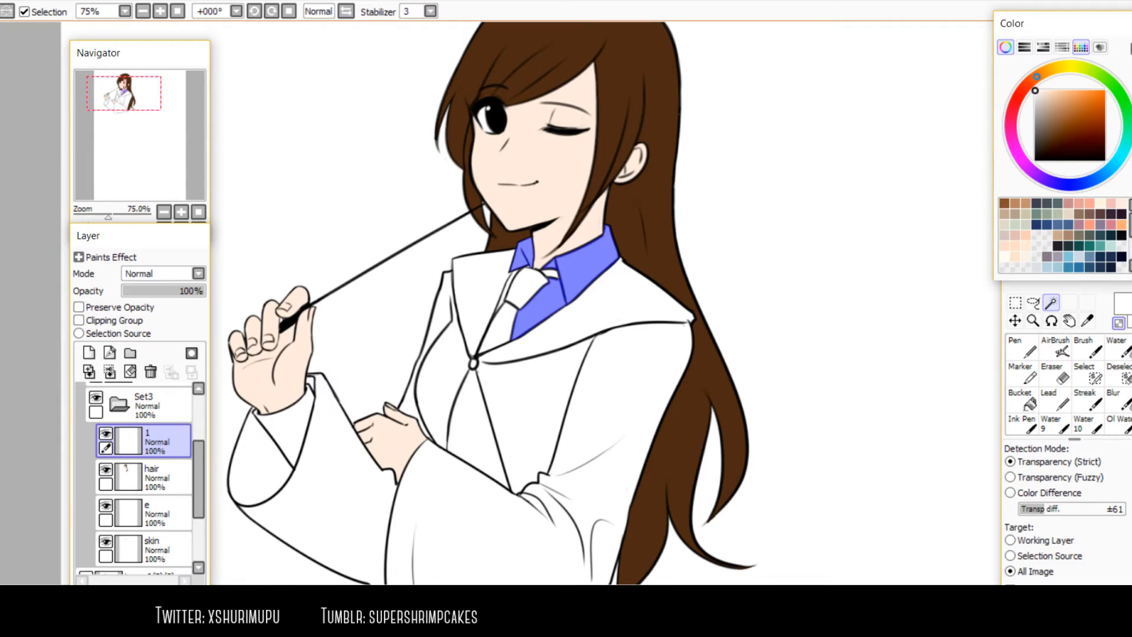
Fill the selected collar and shirt areas with a very pale yellowish off-white and clear the selection
drag(1040, 106, 1034, 90)
key(n)
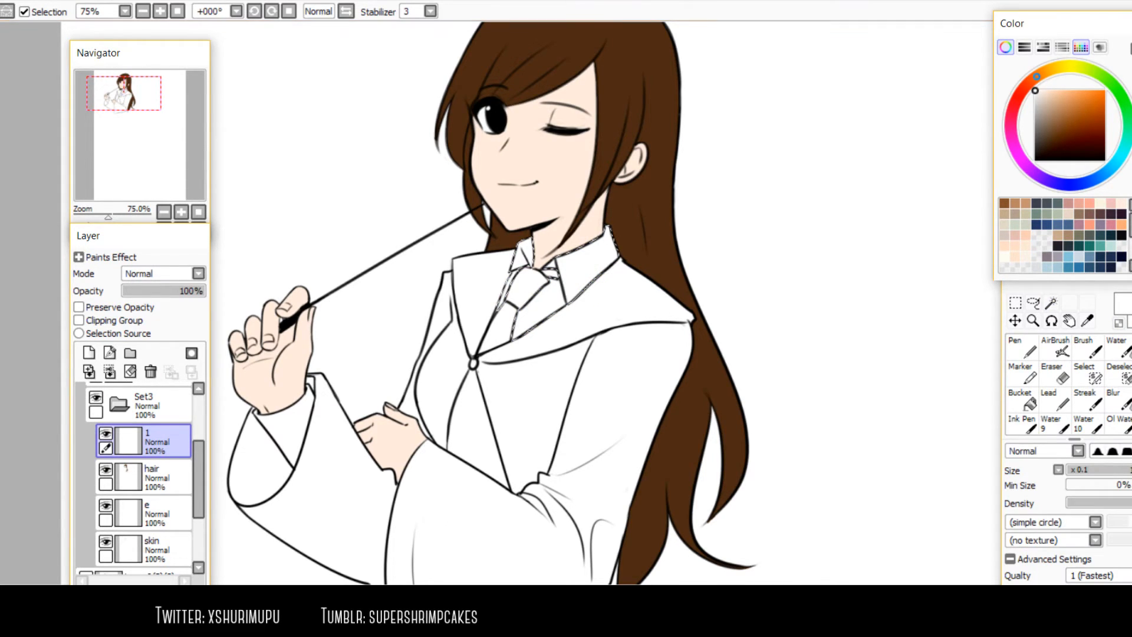
click(1059, 68)
drag(1042, 95, 1040, 91)
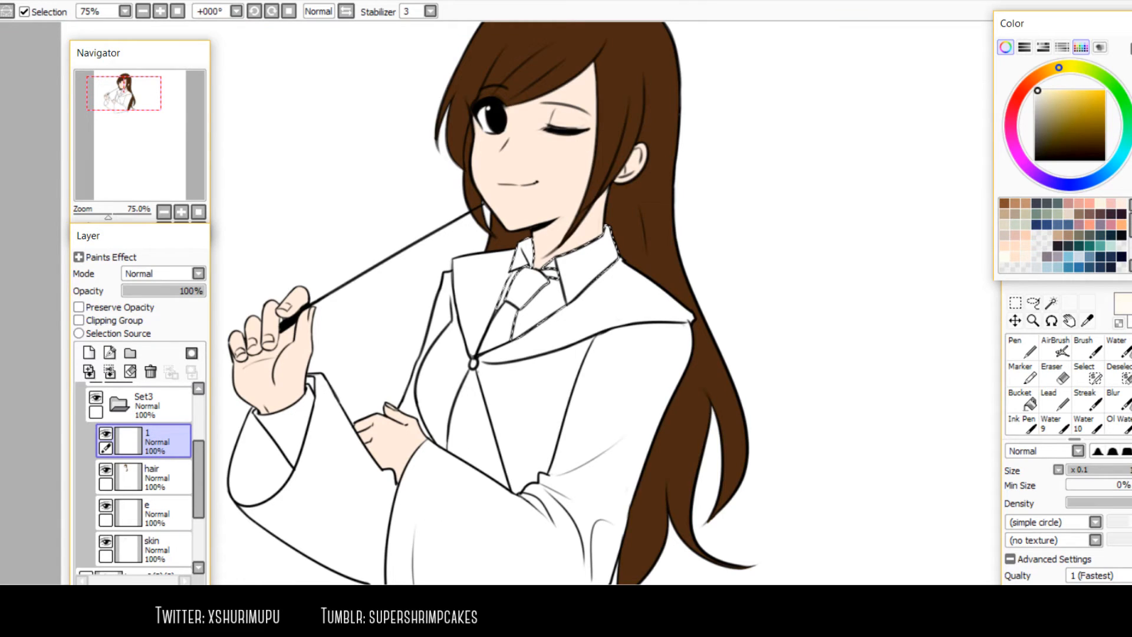
mouse_move(539, 292)
mouse_down()
mouse_move(573, 272)
mouse_move(548, 326)
mouse_move(587, 230)
mouse_up()
key(m)
click(396, 175)
scroll(519, 280, down, 1)
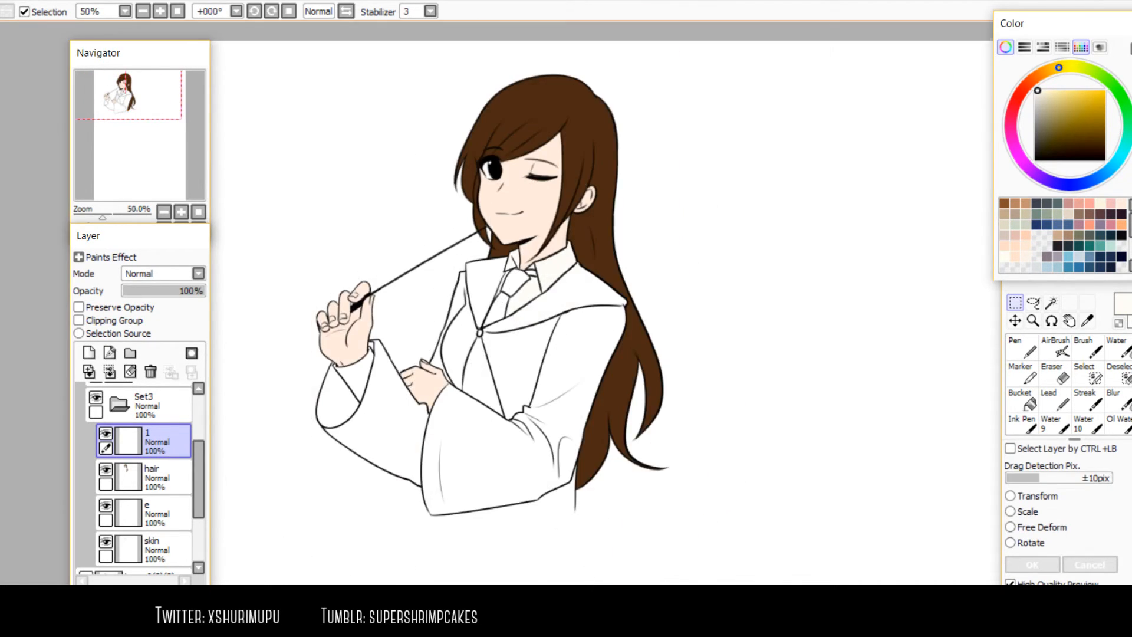
Select the tie's knot, tail and side loop with the Magic Wand, and fill the selection gaps with the Select brush
scroll(518, 280, up, 3)
key(w)
click(536, 294)
click(485, 374)
click(584, 265)
click(1087, 373)
scroll(520, 257, up, 2)
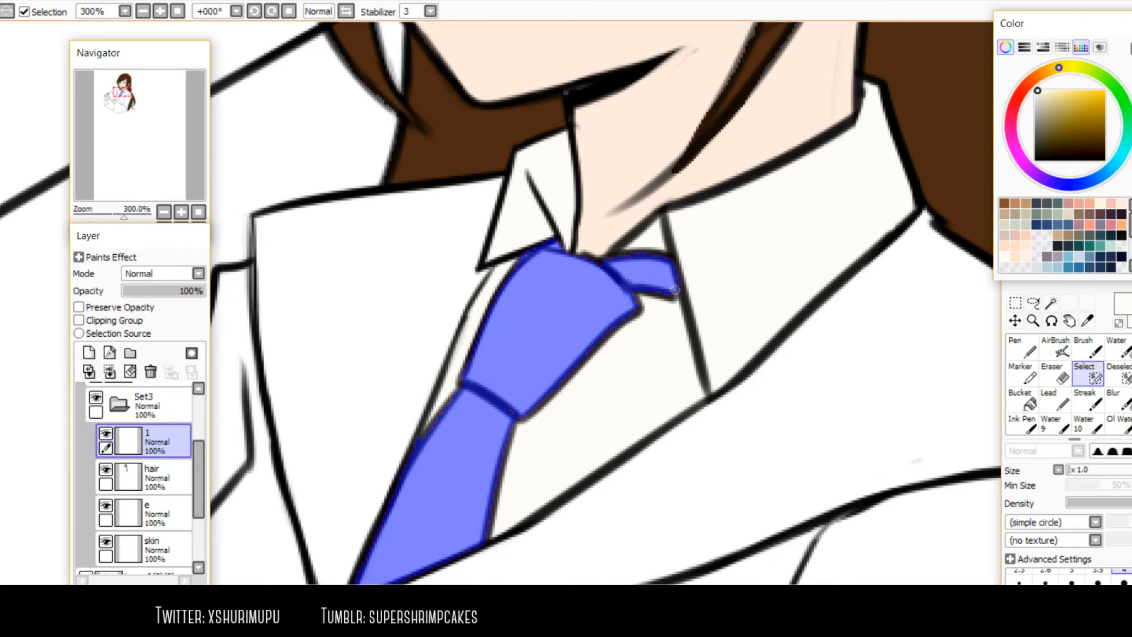
drag(497, 332, 516, 292)
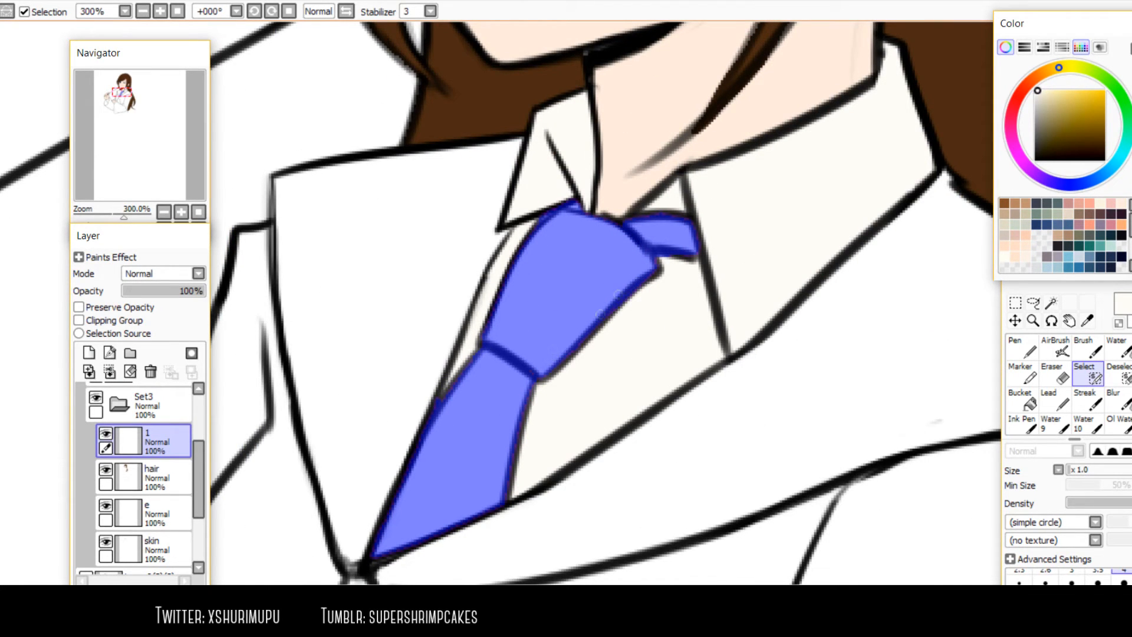
Paint the selected tie a saturated medium blue and clear the selection
scroll(482, 398, down, 2)
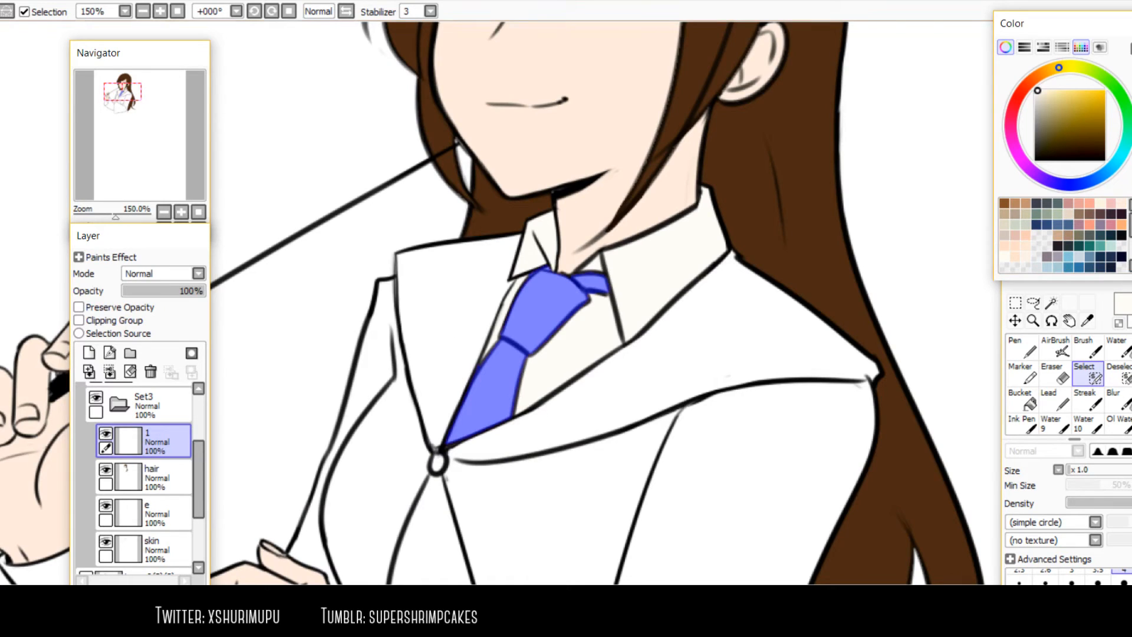
click(1090, 180)
click(1085, 103)
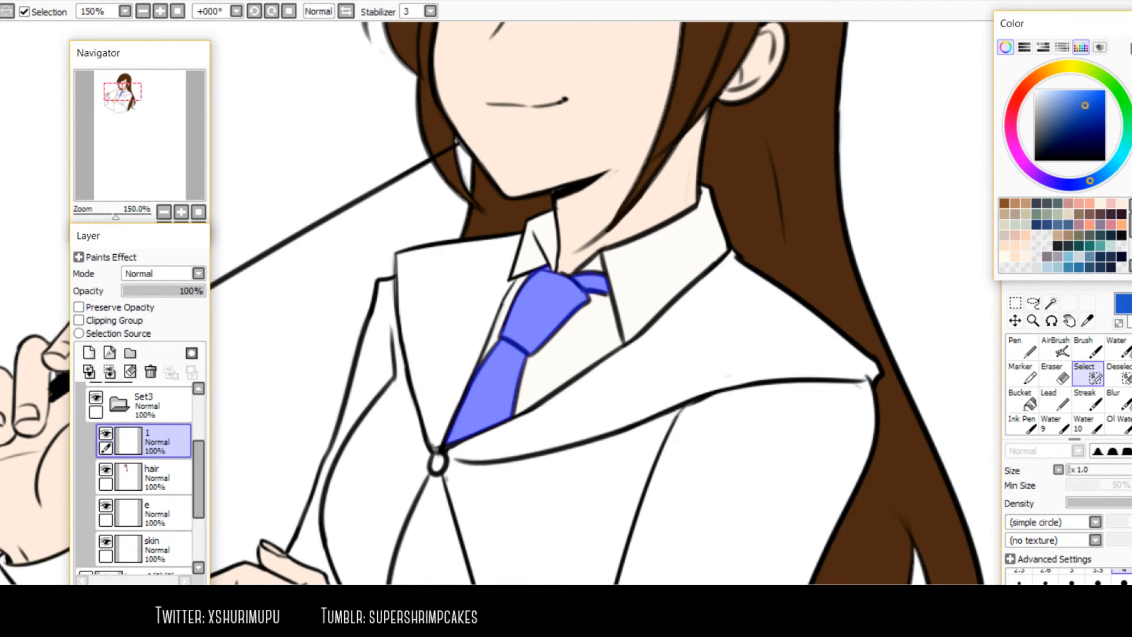
scroll(669, 313, down, 1)
key(n)
drag(606, 275, 553, 369)
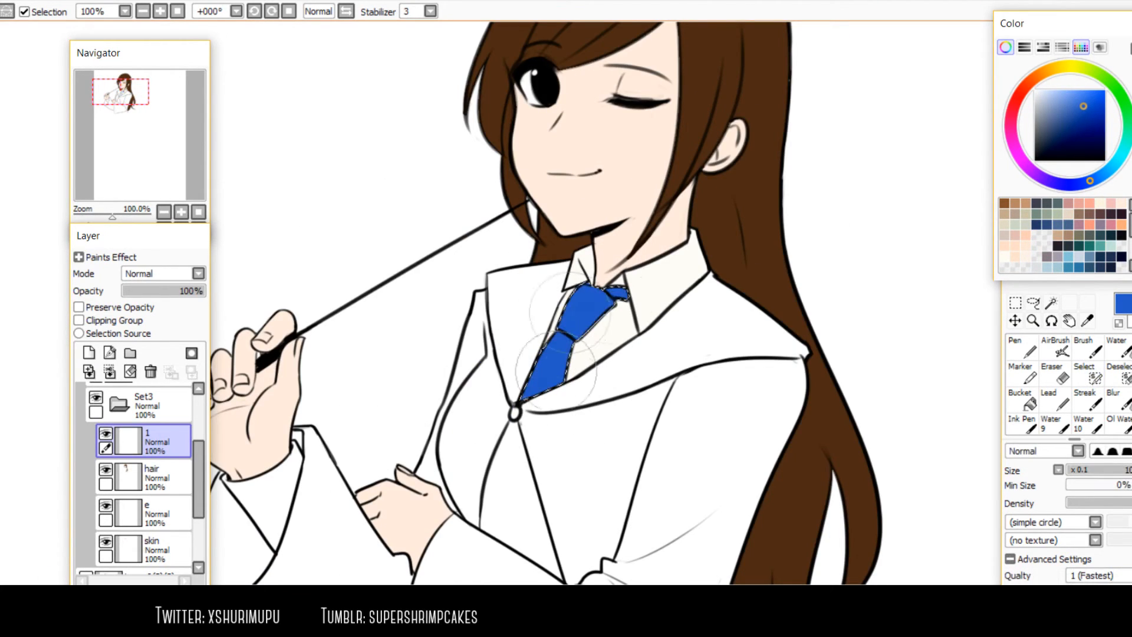
key(h)
key(h)
drag(666, 380, 661, 422)
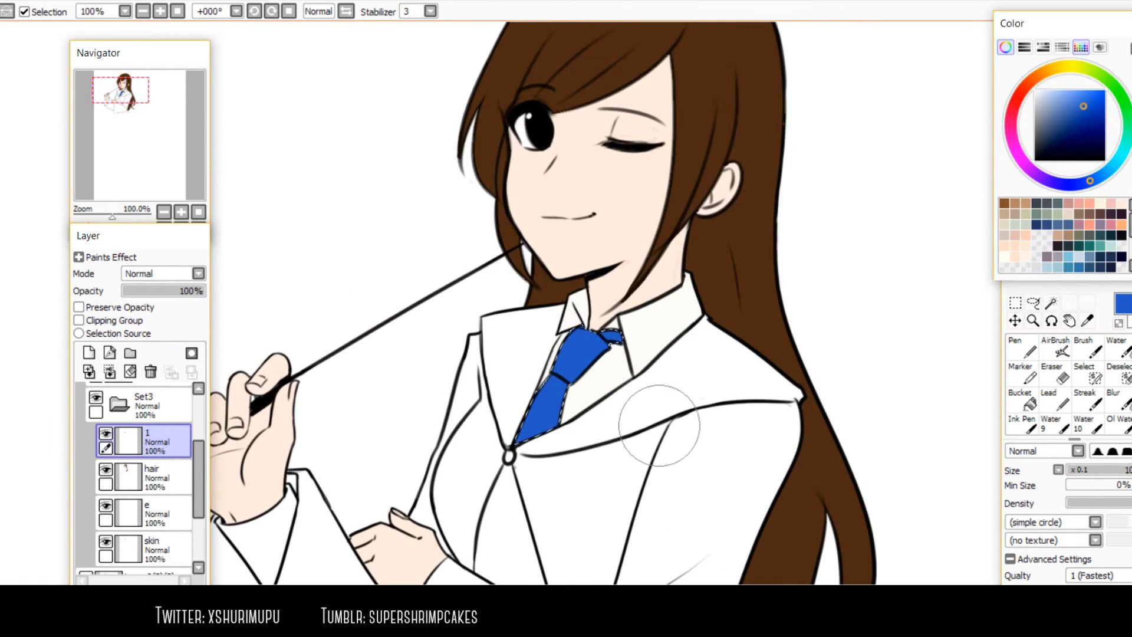
click(1016, 302)
scroll(548, 354, down, 1)
scroll(548, 354, up, 3)
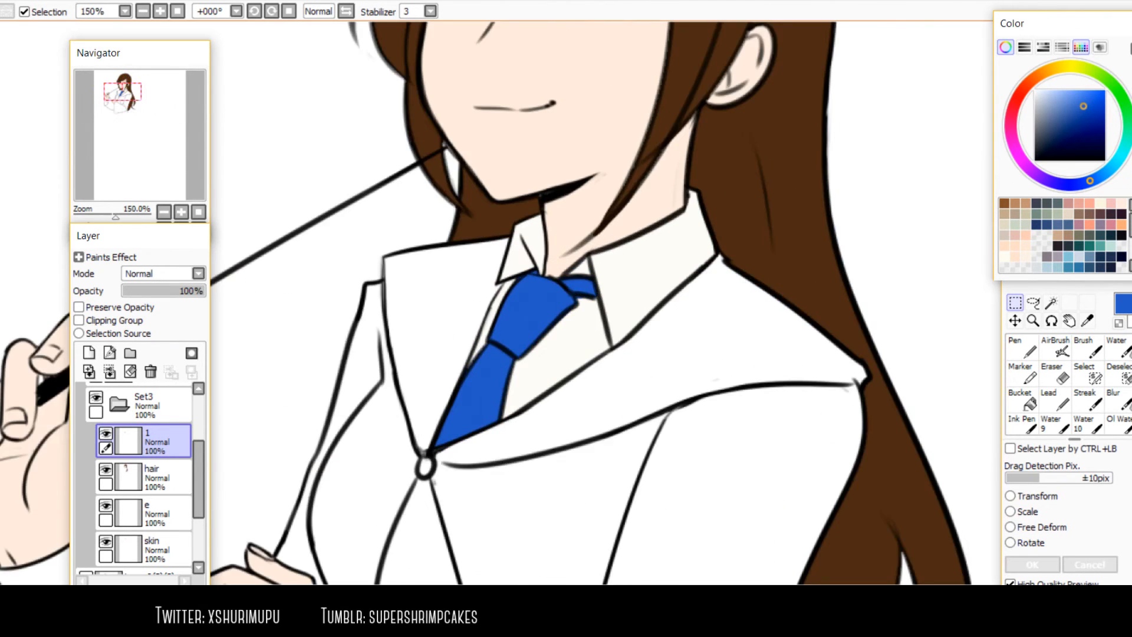
Touch up the tie's blue colouring along its edges and inner lines with a much smaller brush
scroll(491, 401, up, 1)
key(n)
key([)
key([)
key([)
key([)
key([)
key([)
key([)
key([)
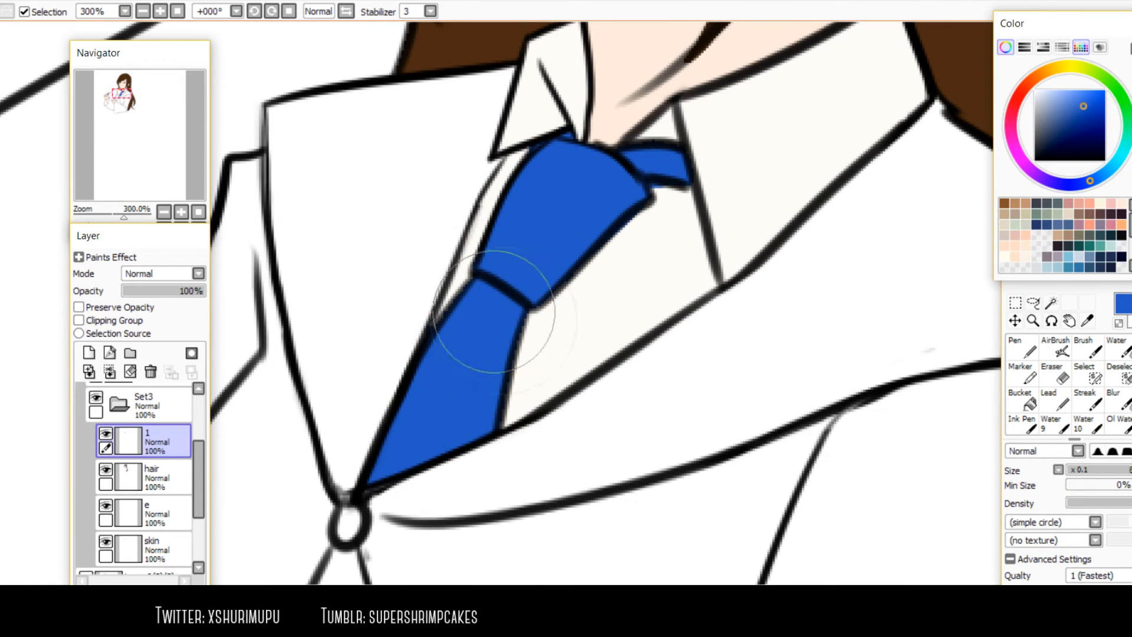
key([)
key([)
key([)
drag(462, 320, 423, 391)
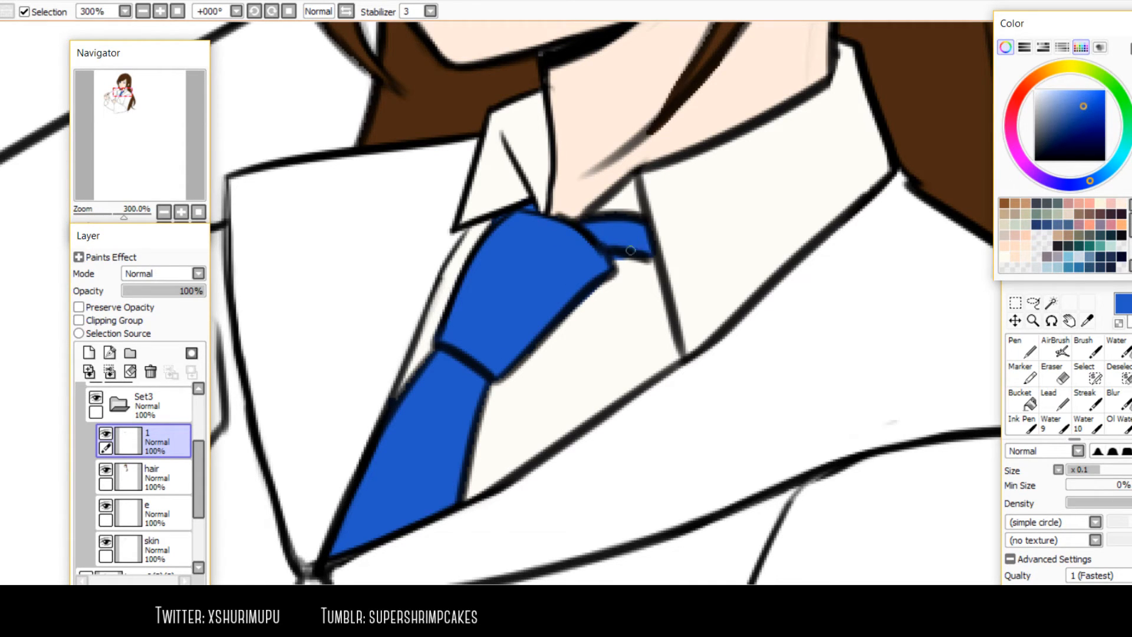
drag(590, 268, 672, 138)
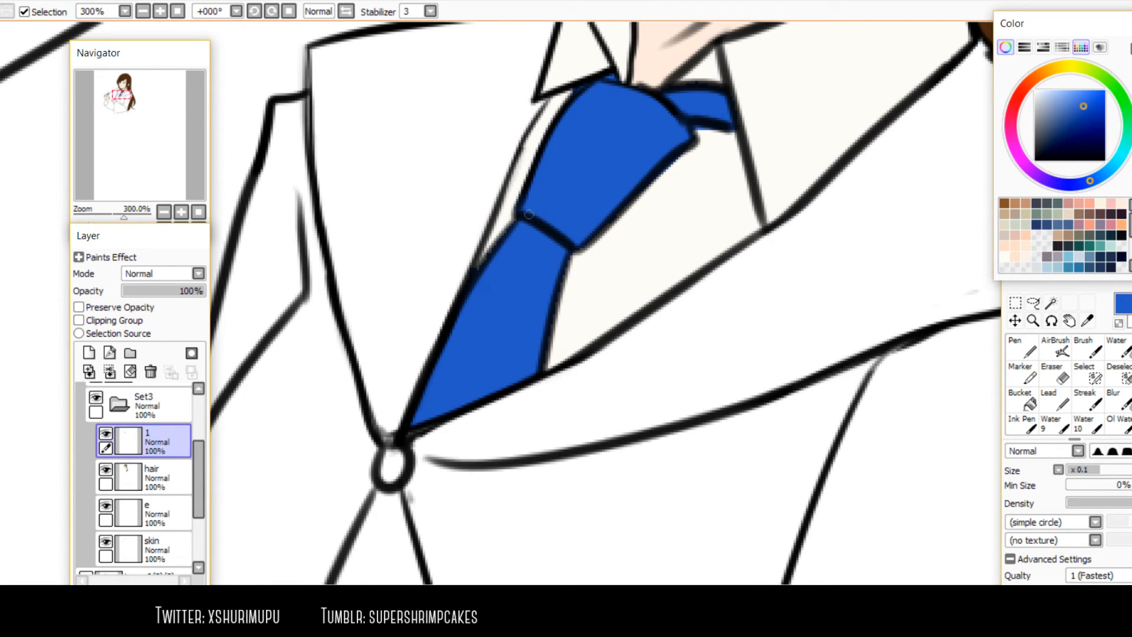
Preserve the opacity of layer "1" and choose a pale sandy yellow as the paint colour
key(Page_Down)
key(Page_Down)
key(Page_Down)
key(h)
key(h)
drag(568, 268, 543, 322)
click(82, 307)
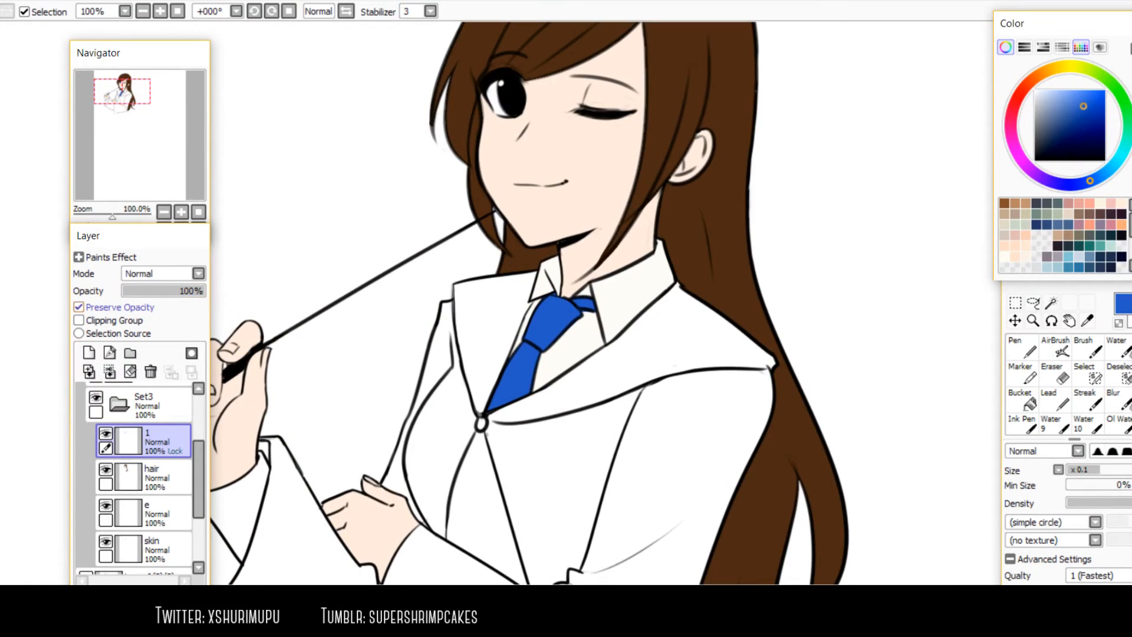
click(1042, 74)
drag(1061, 101, 1047, 71)
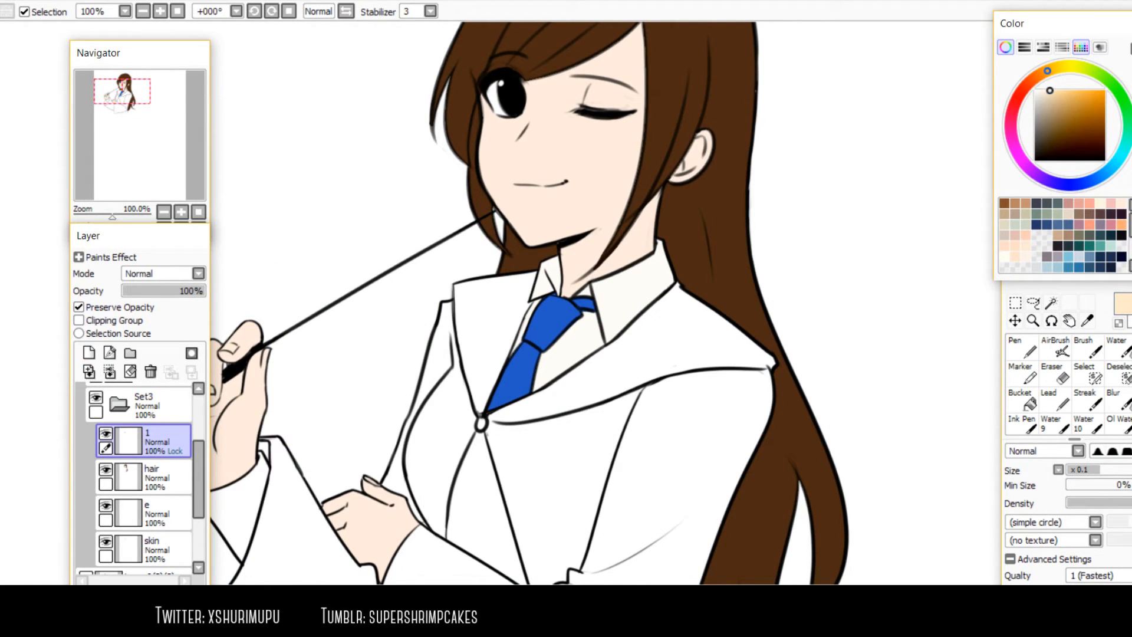
click(1058, 95)
scroll(619, 294, up, 2)
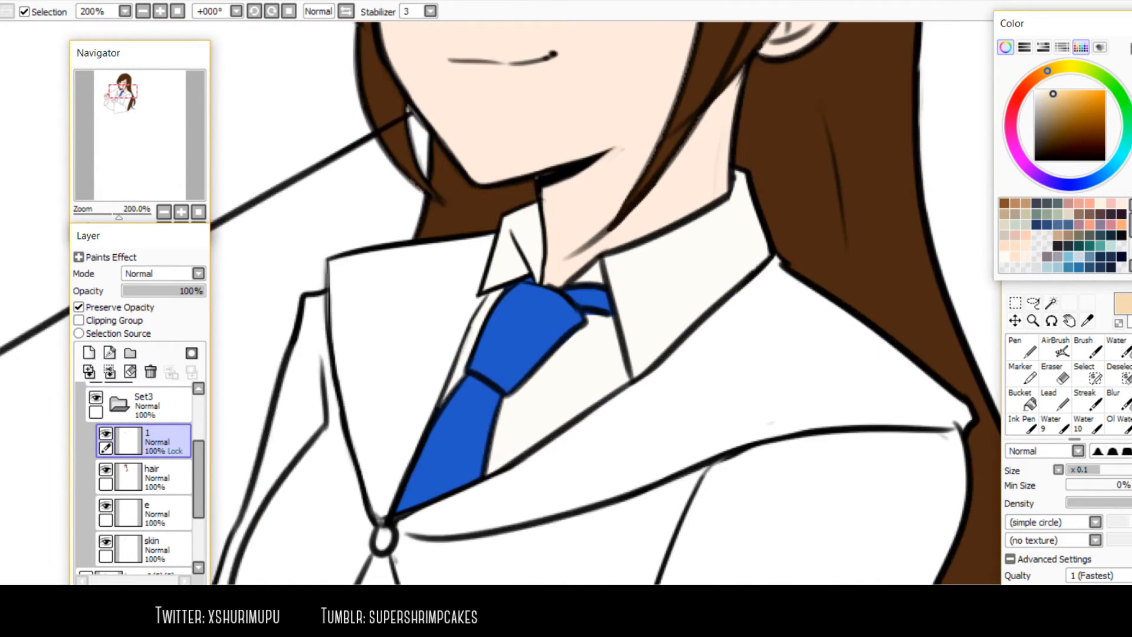
drag(1047, 71, 1053, 68)
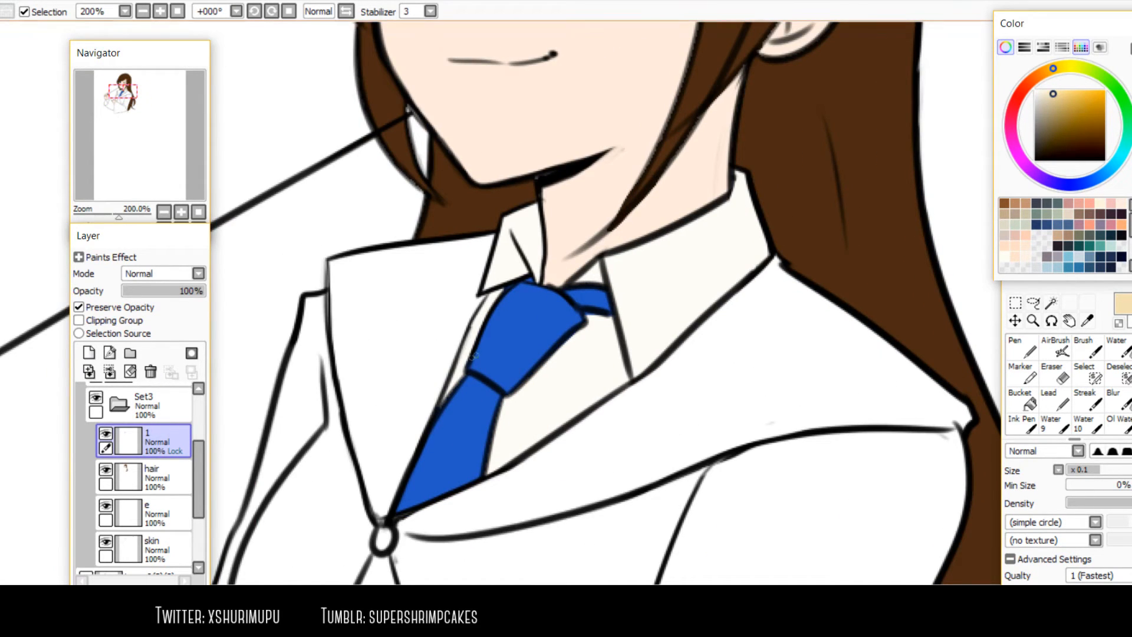
Draw two thin pale-yellow diagonal stripes across the upper part of the tie knot with the Pen
key(n)
scroll(514, 292, up, 1)
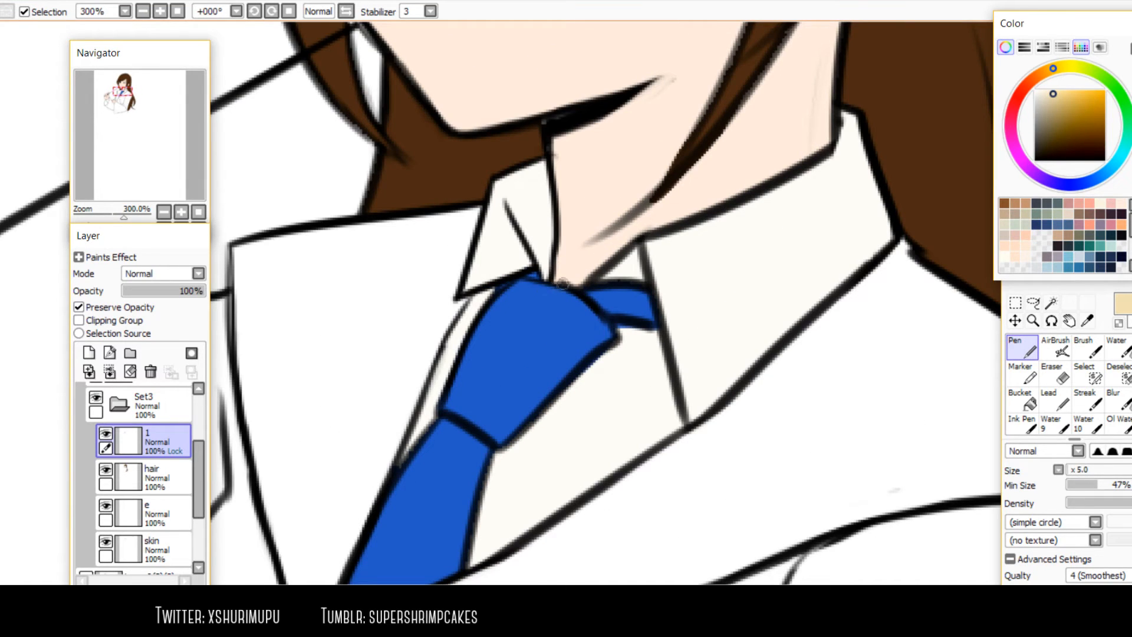
drag(557, 285, 486, 319)
mouse_move(571, 290)
mouse_down()
mouse_move(487, 315)
mouse_move(493, 328)
mouse_up()
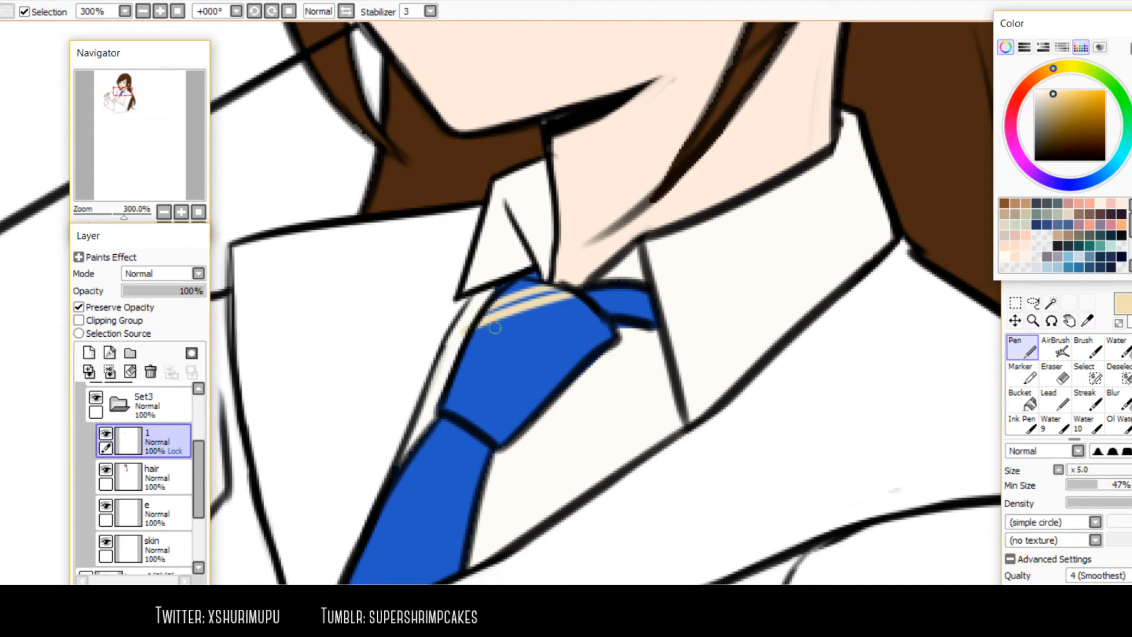
drag(616, 331, 443, 363)
key(ctrl+z)
drag(613, 332, 469, 345)
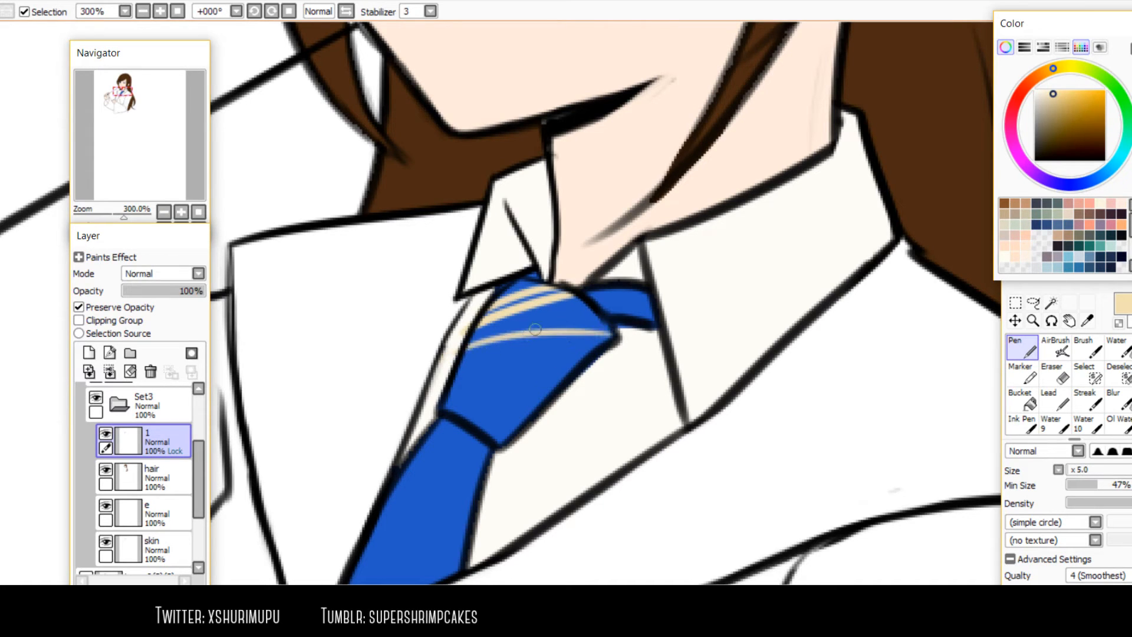
key(ctrl+z)
key(ctrl+z)
Redraw the second upper stripe and add matching pale-yellow stripes across the middle and lower part of the tie knot
drag(567, 289, 474, 328)
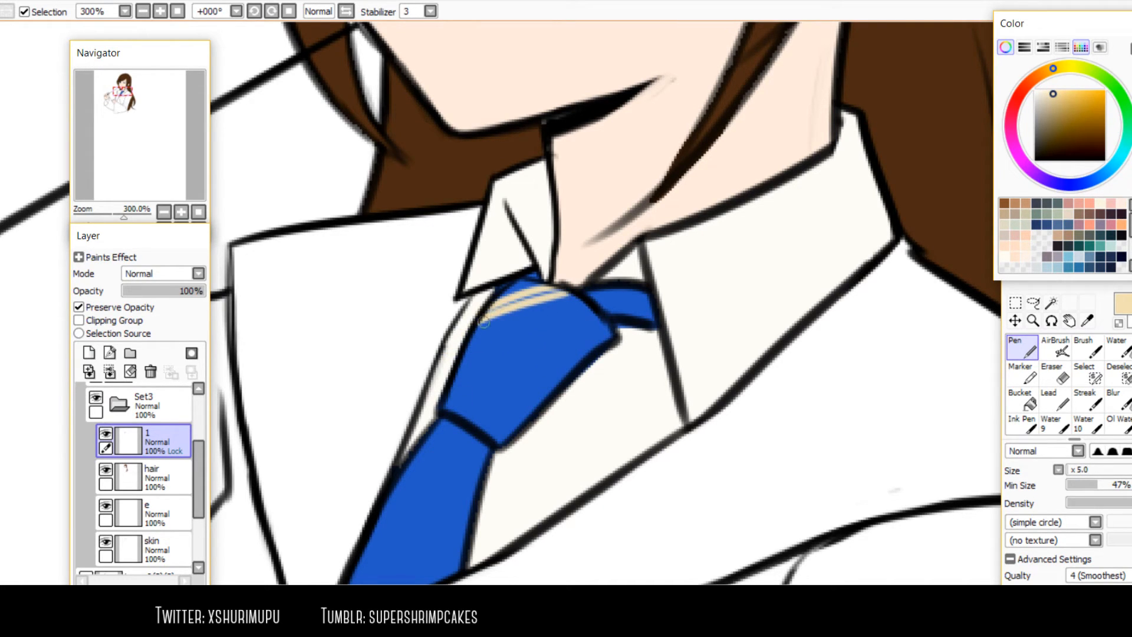
drag(613, 336, 463, 363)
key(ctrl+z)
key(ctrl+z)
drag(612, 332, 463, 360)
drag(564, 373, 447, 403)
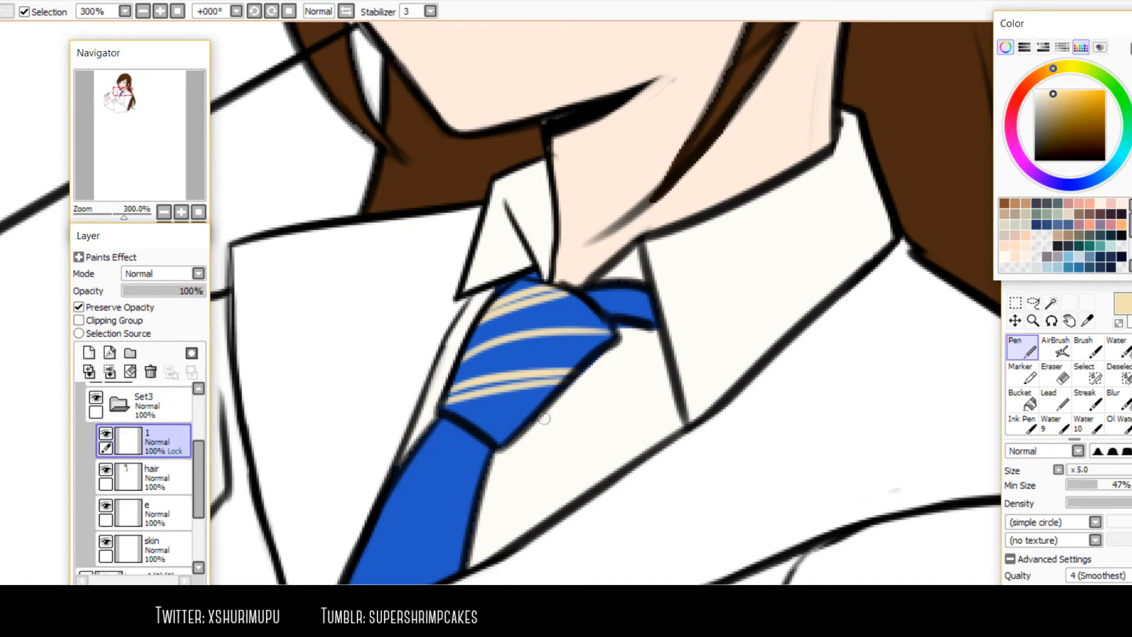
Strengthen the lower pale-yellow stripe of the tie knot, carrying it across to the knot's right edge
drag(470, 475, 576, 295)
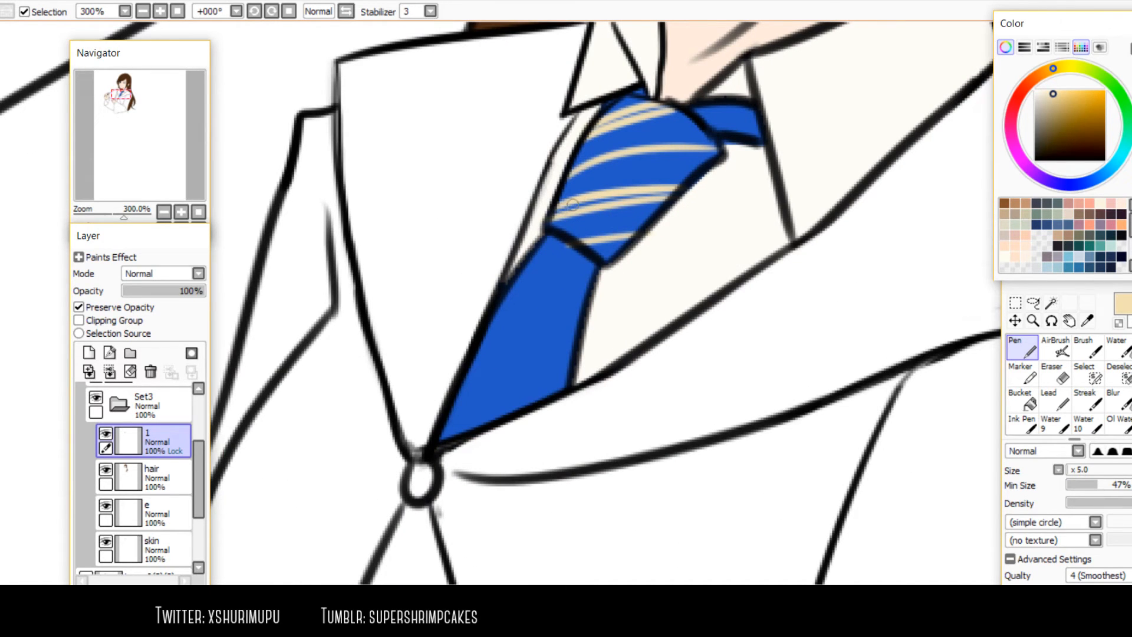
drag(543, 227, 677, 200)
mouse_move(564, 291)
mouse_down()
mouse_move(561, 259)
mouse_move(567, 310)
mouse_up()
Choose a strong red as the paint colour and enlarge the brush to cover a large part of the jacket
click(1084, 183)
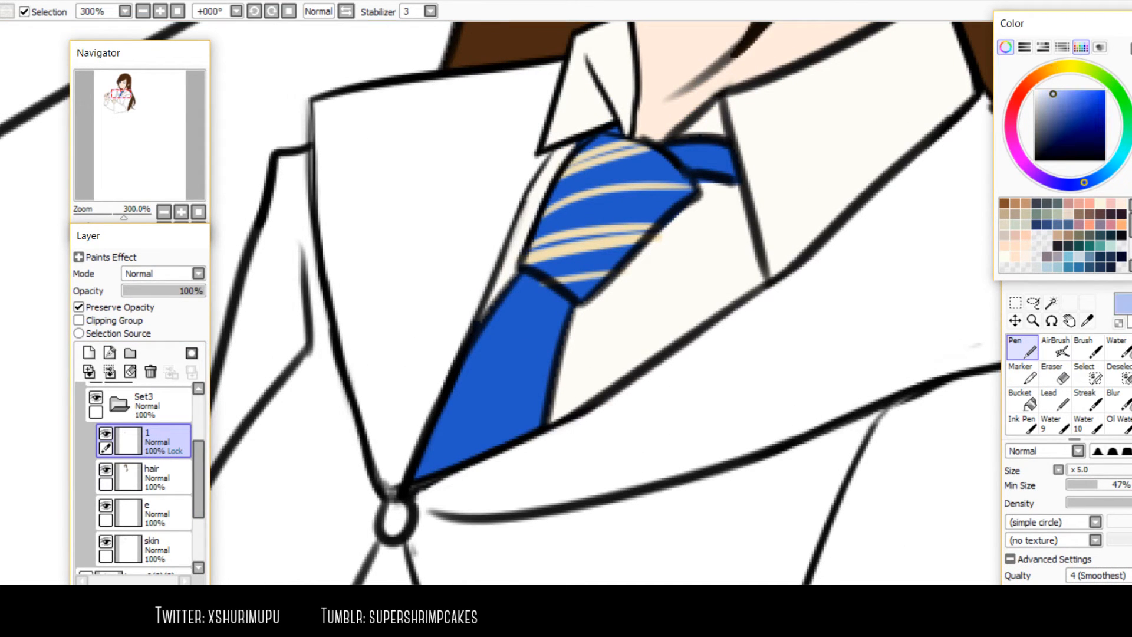
click(1016, 103)
drag(1083, 125, 1086, 107)
key(n)
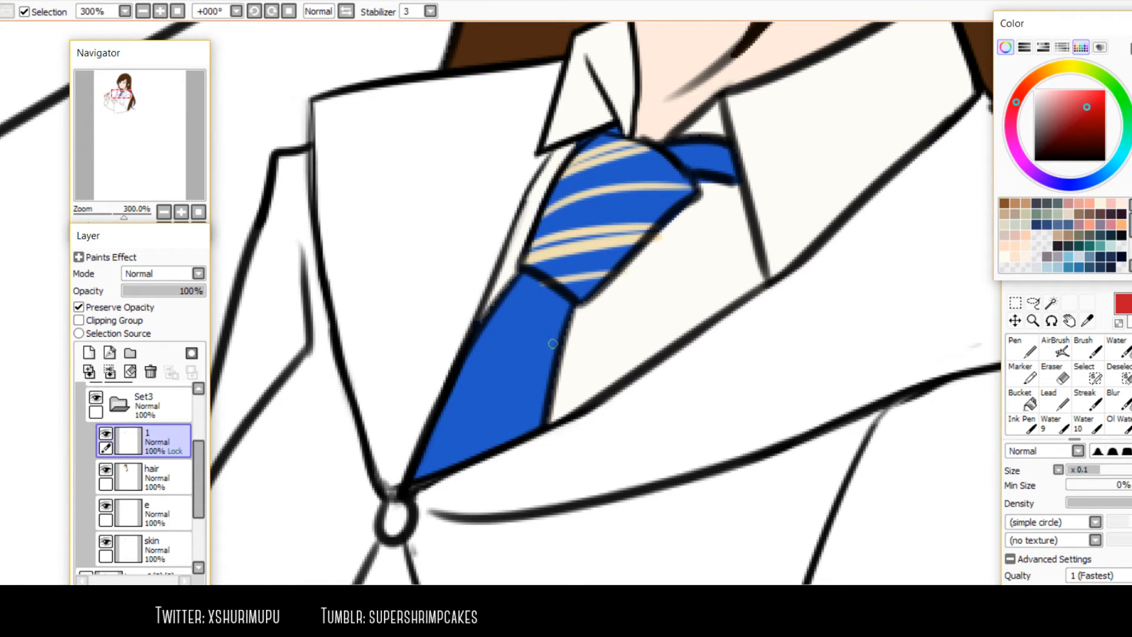
key(bracketright)
key(bracketright)
key(bracketright)
key(bracketright)
key(bracketright)
key(bracketright)
key(bracketright)
key(bracketright)
key(bracketright)
key(bracketright)
key(bracketright)
key(bracketright)
key(bracketright)
key(bracketright)
key(bracketright)
key(bracketright)
key(bracketright)
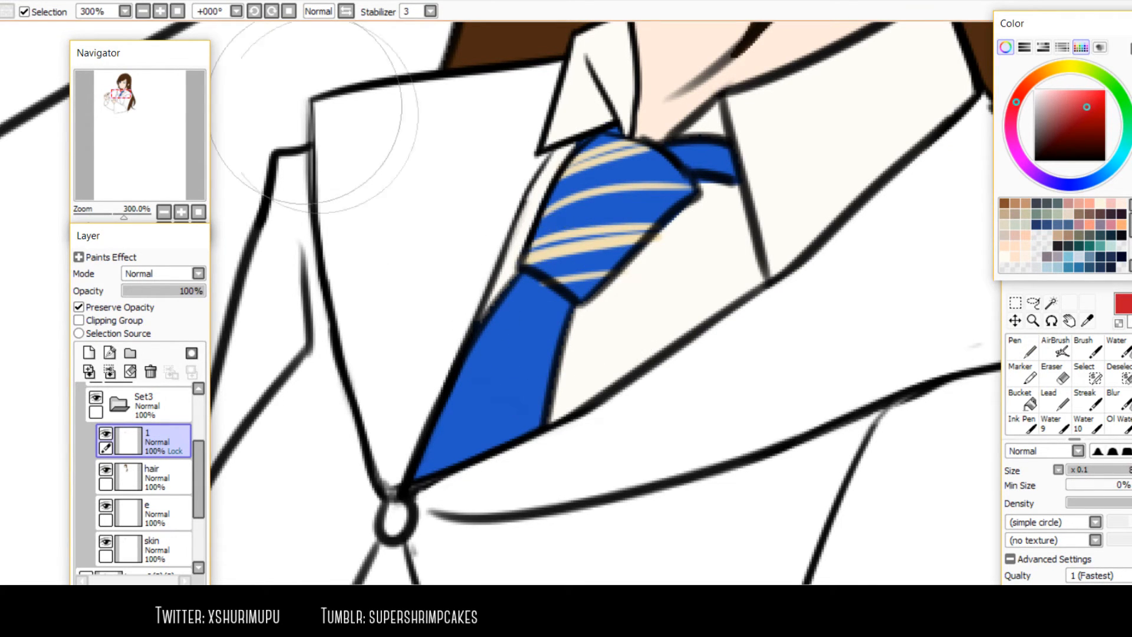
Try broad red strokes over the tie and shirt with the layer's opacity preserved, and undo both strokes
drag(448, 154, 768, 542)
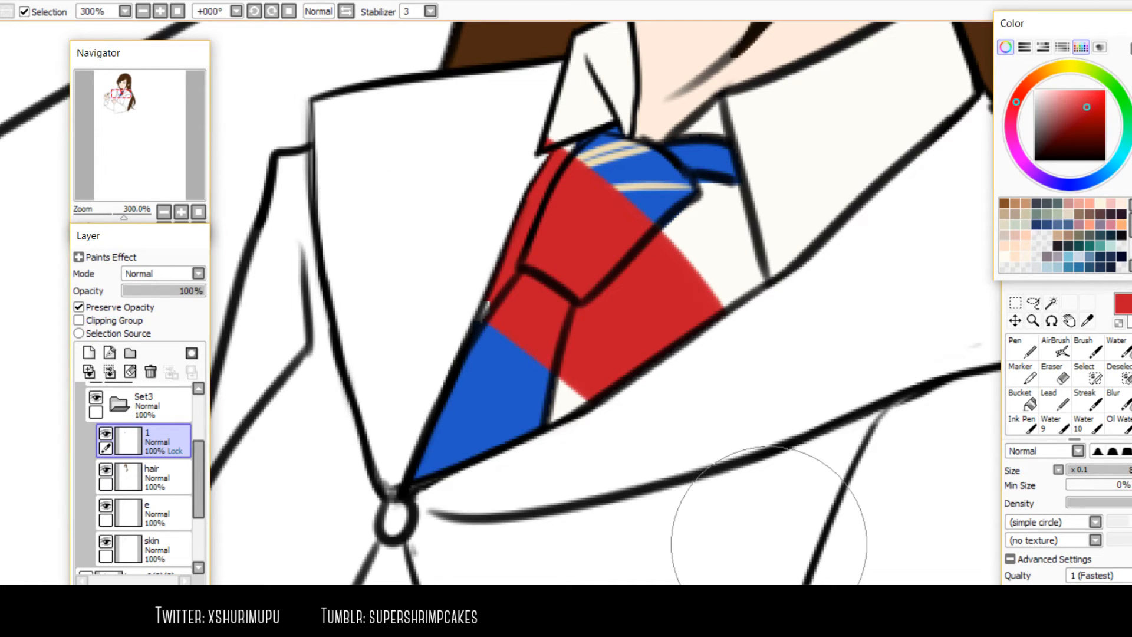
drag(309, 88, 697, 532)
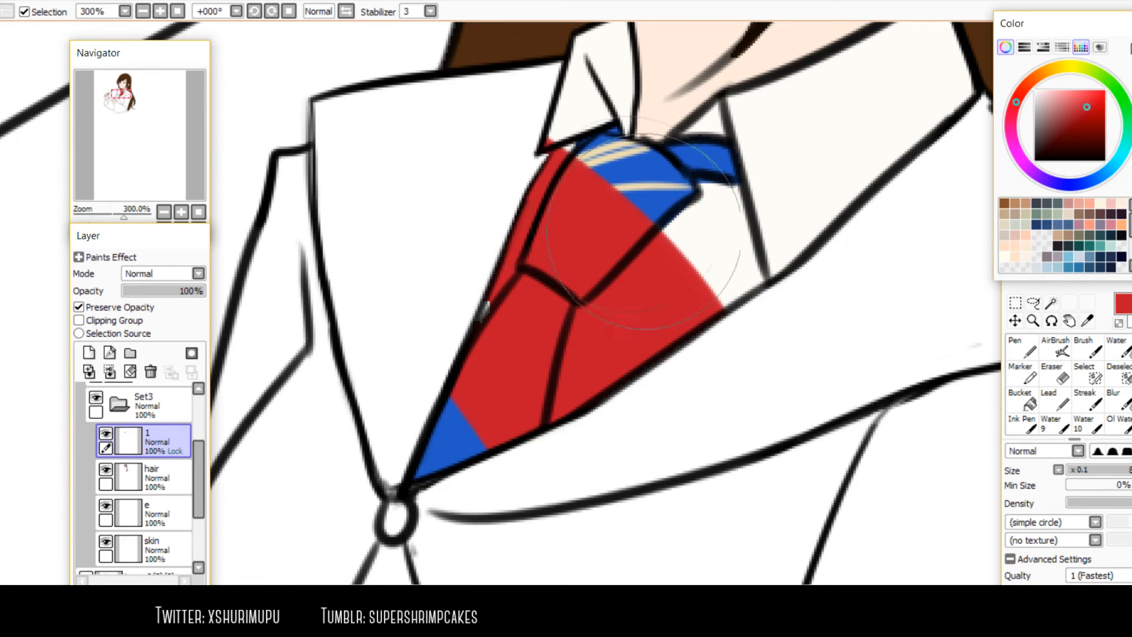
key(ctrl+z)
key(ctrl+z)
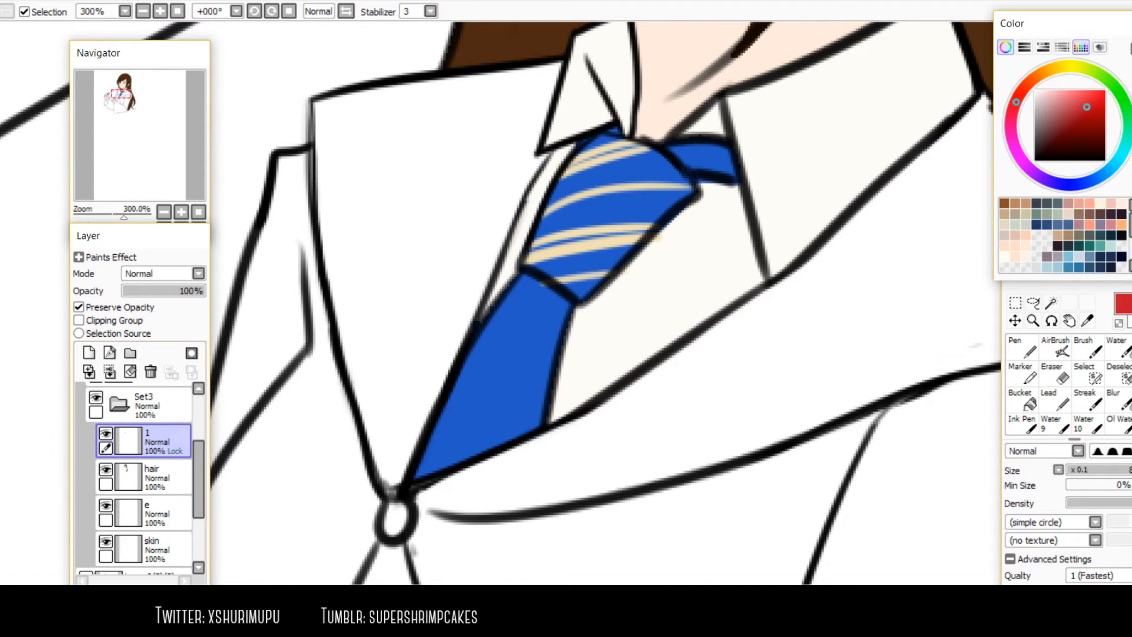
Turn off Preserve Opacity on layer "1", try red paint on a new clipped layer above it, release the clipping and delete that layer
click(103, 307)
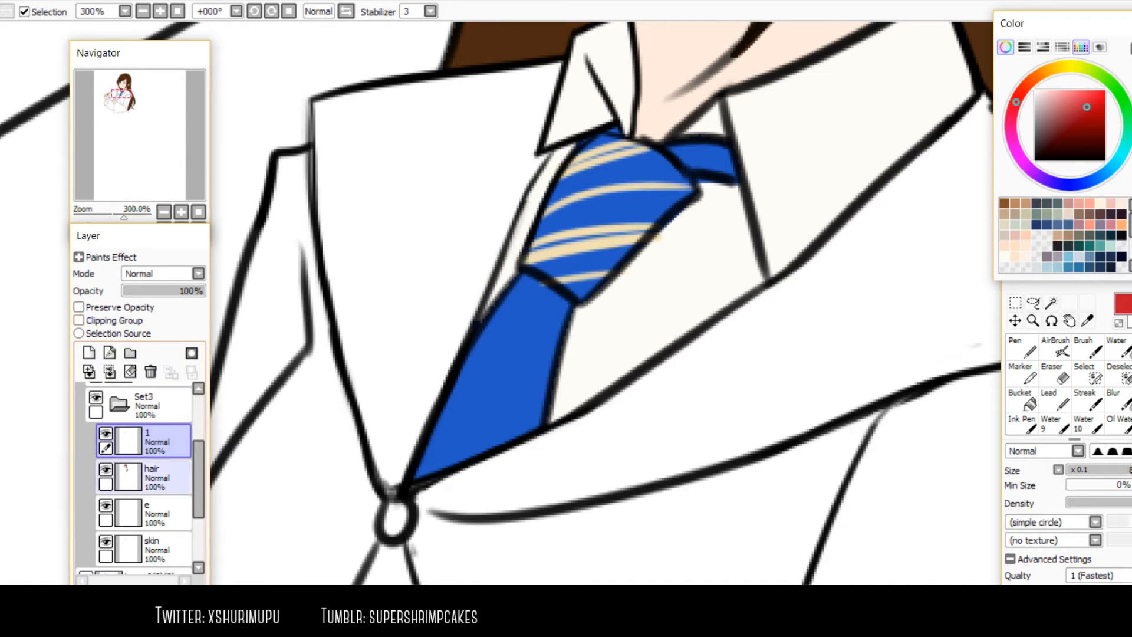
click(89, 353)
click(103, 320)
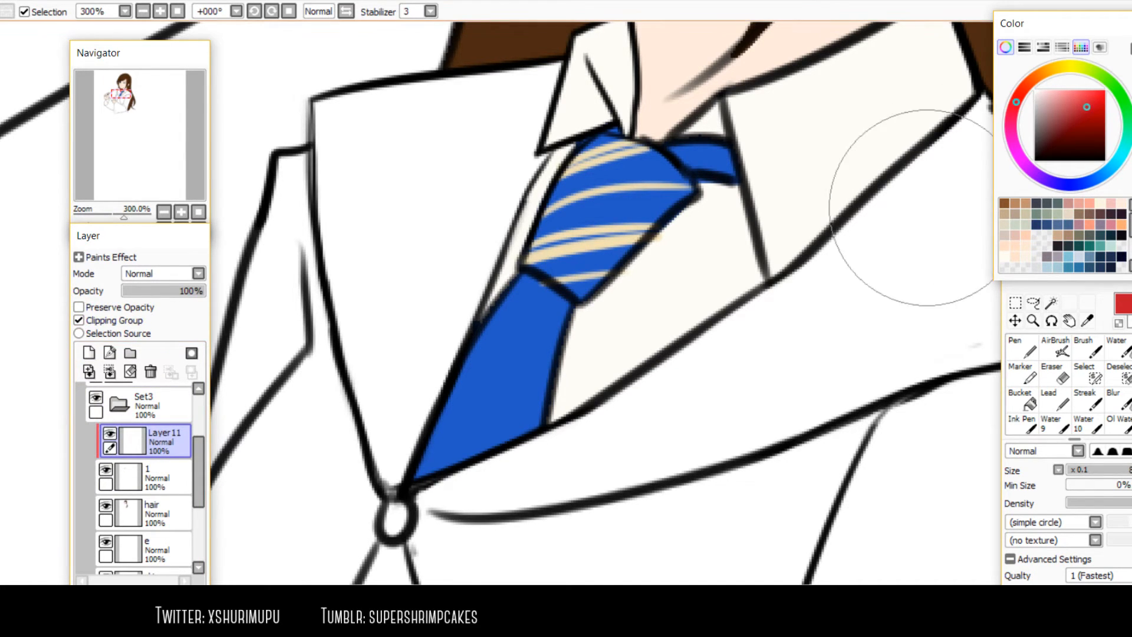
mouse_move(472, 277)
mouse_down()
mouse_move(528, 360)
mouse_move(545, 133)
mouse_move(719, 189)
mouse_up()
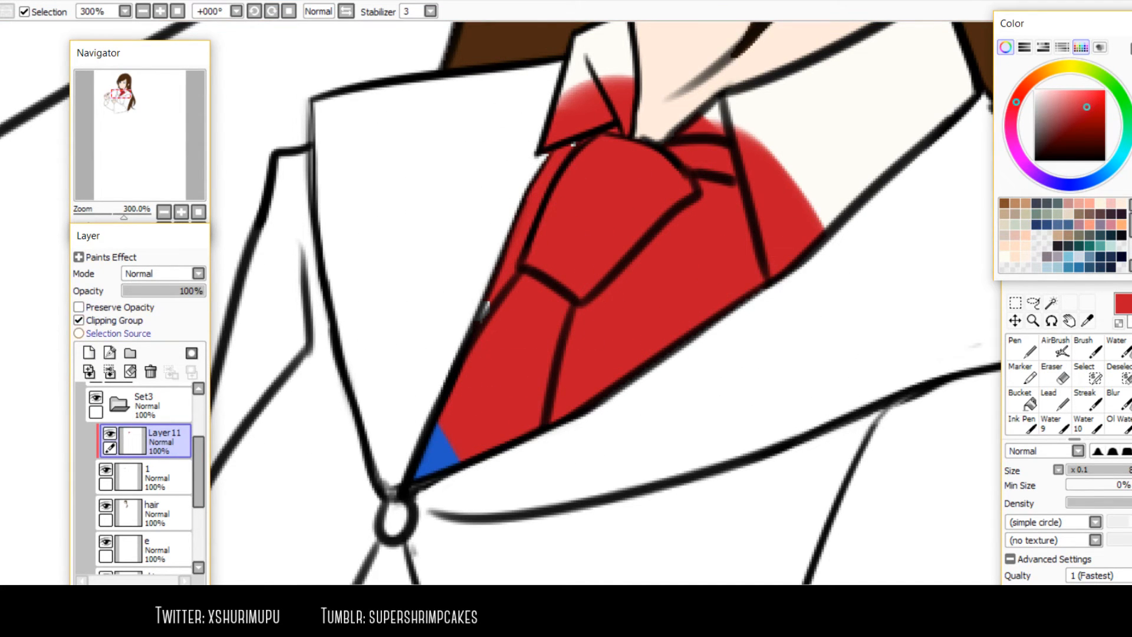
click(103, 320)
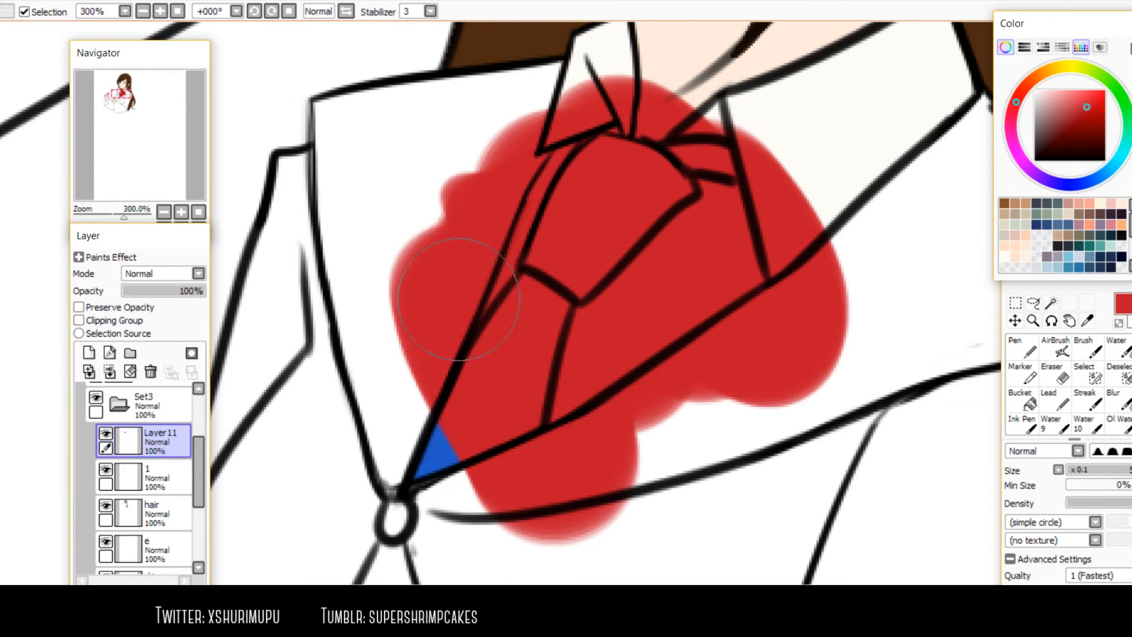
click(151, 372)
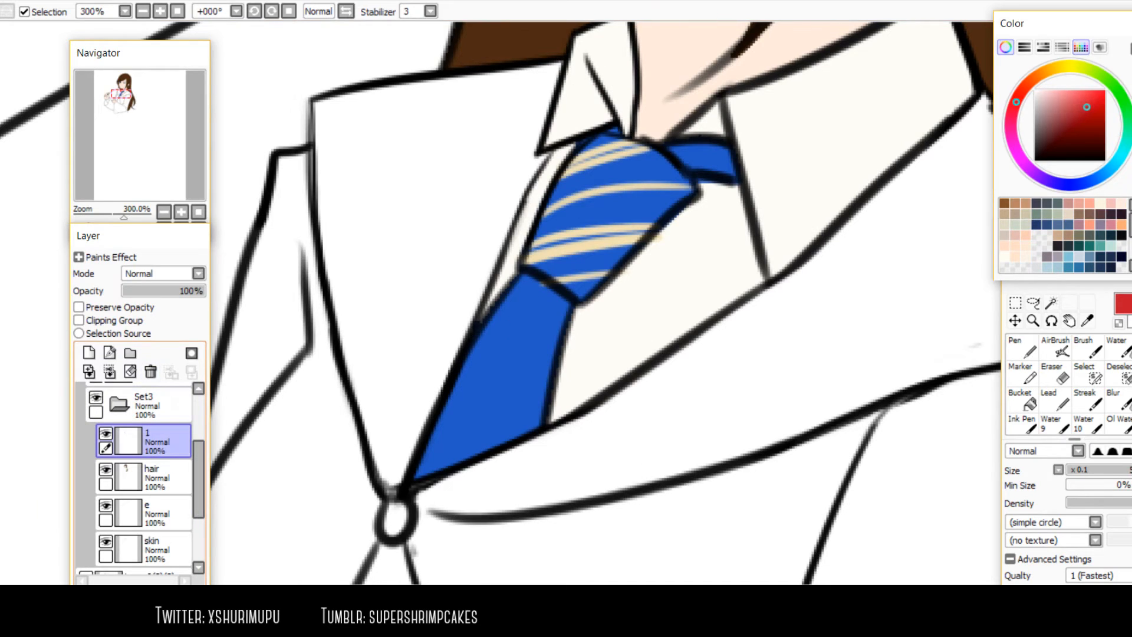
Clean up the yellow spill beyond the tie knot's right edge with the shirt's sampled off-white
click(1049, 69)
click(1055, 90)
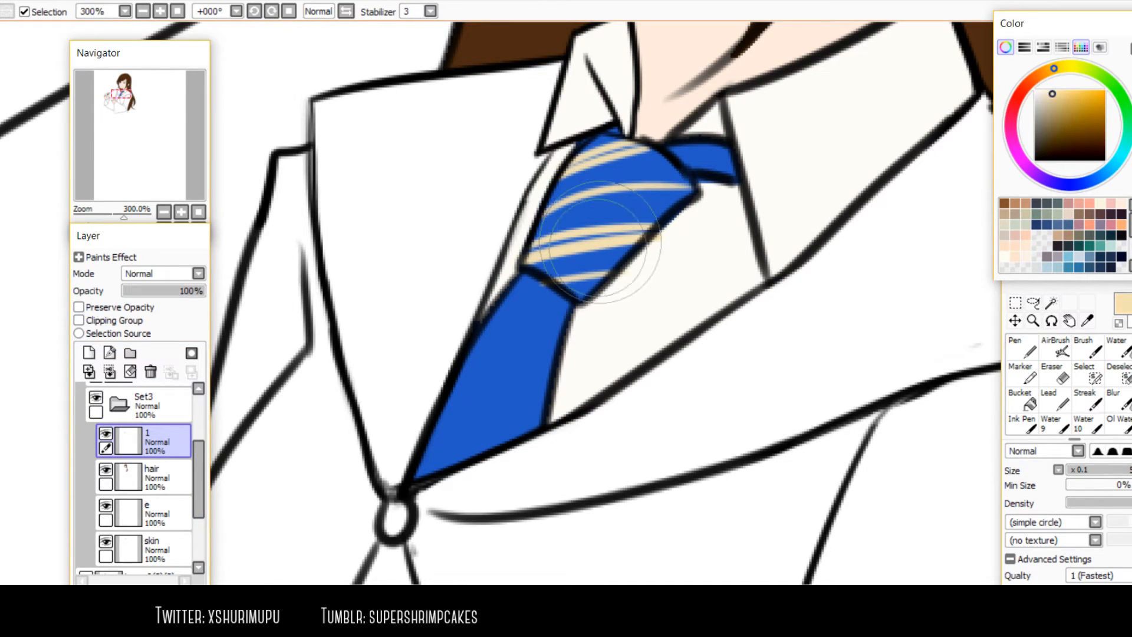
alt+click(672, 247)
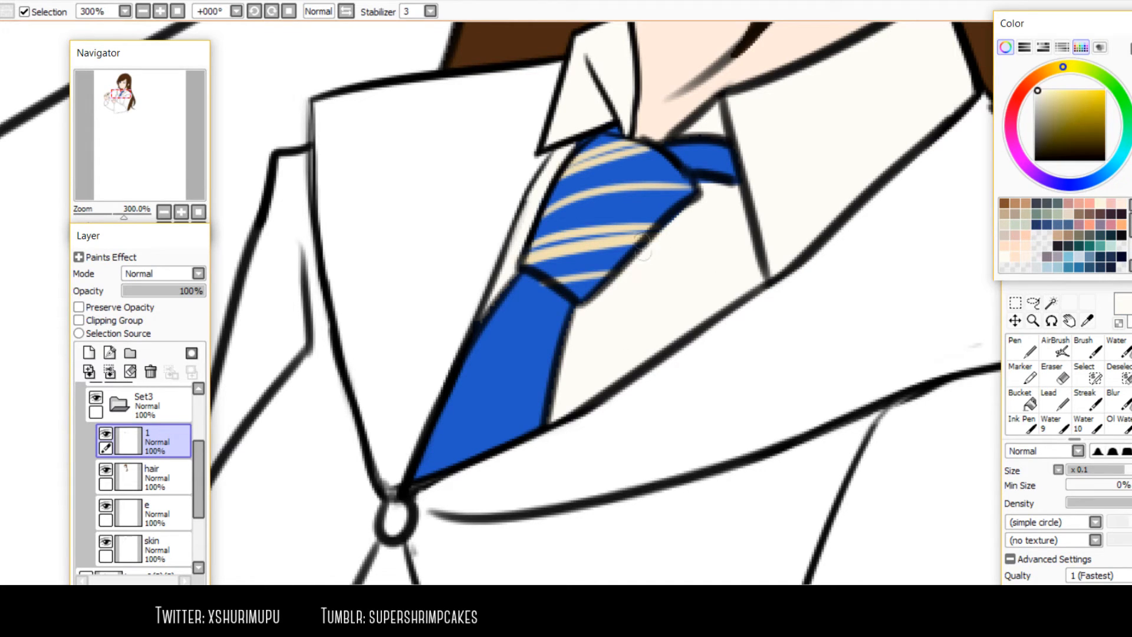
Sample the pale stripe yellow and draw one single and one double diagonal stripe down the upper part of the tie's tail
alt+click(574, 248)
drag(568, 294, 486, 317)
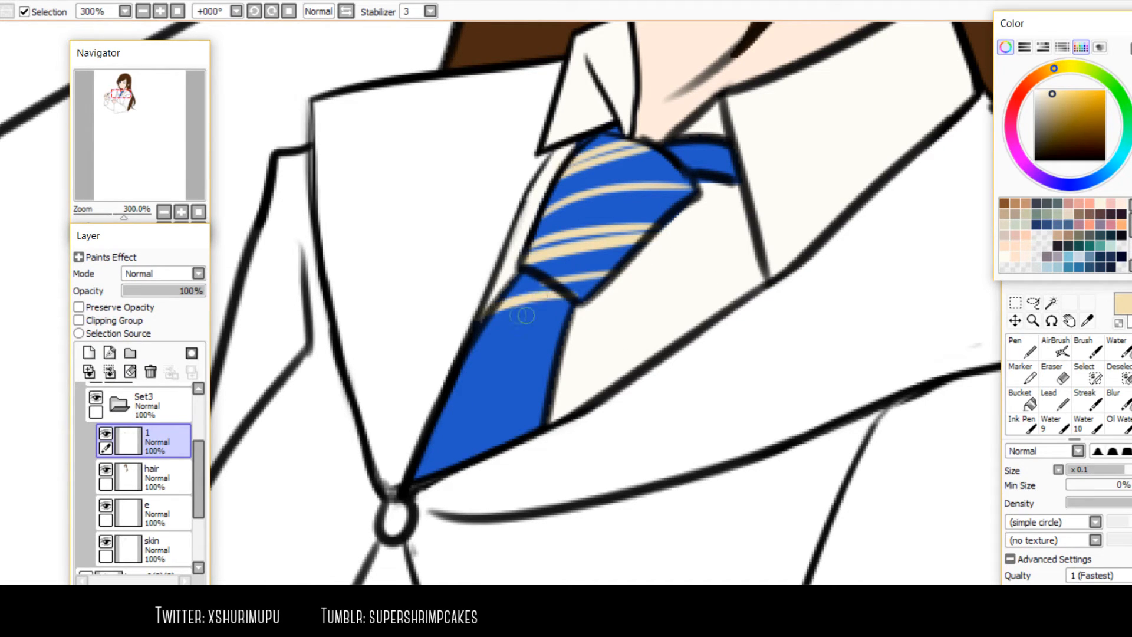
key(ctrl+z)
drag(521, 276, 563, 363)
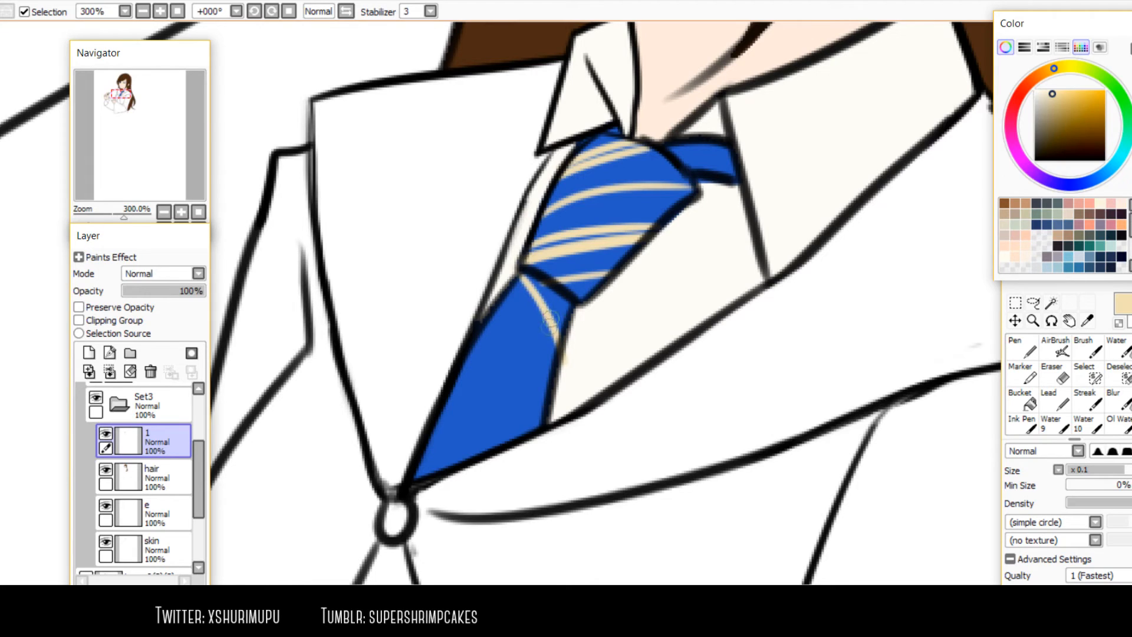
drag(498, 305, 542, 410)
key(ctrl+z)
drag(499, 302, 543, 414)
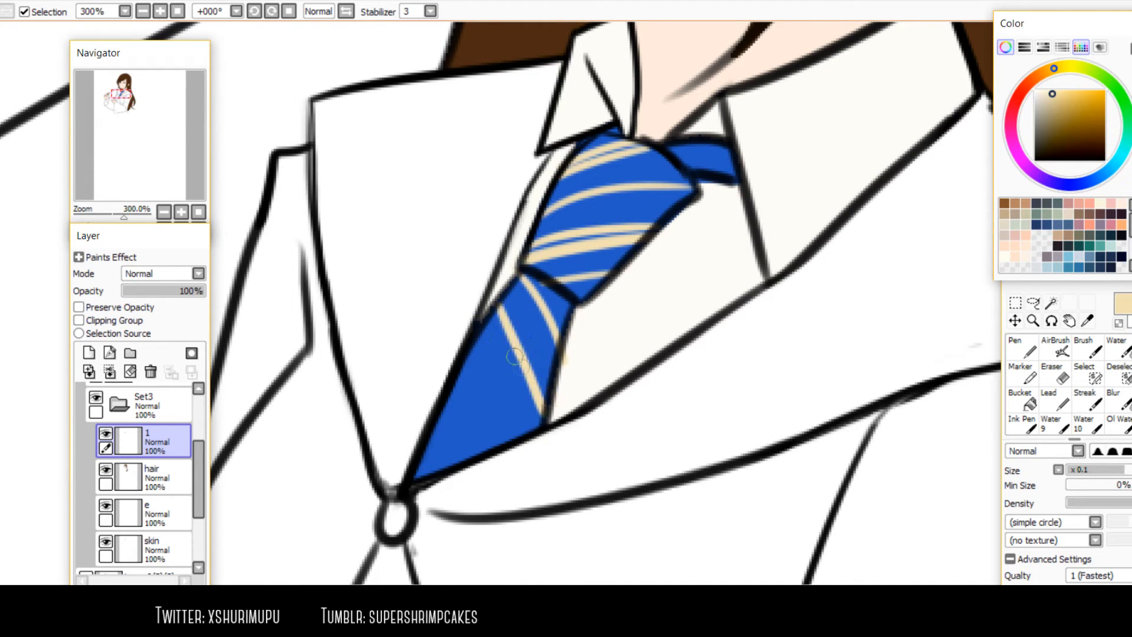
drag(490, 317, 537, 425)
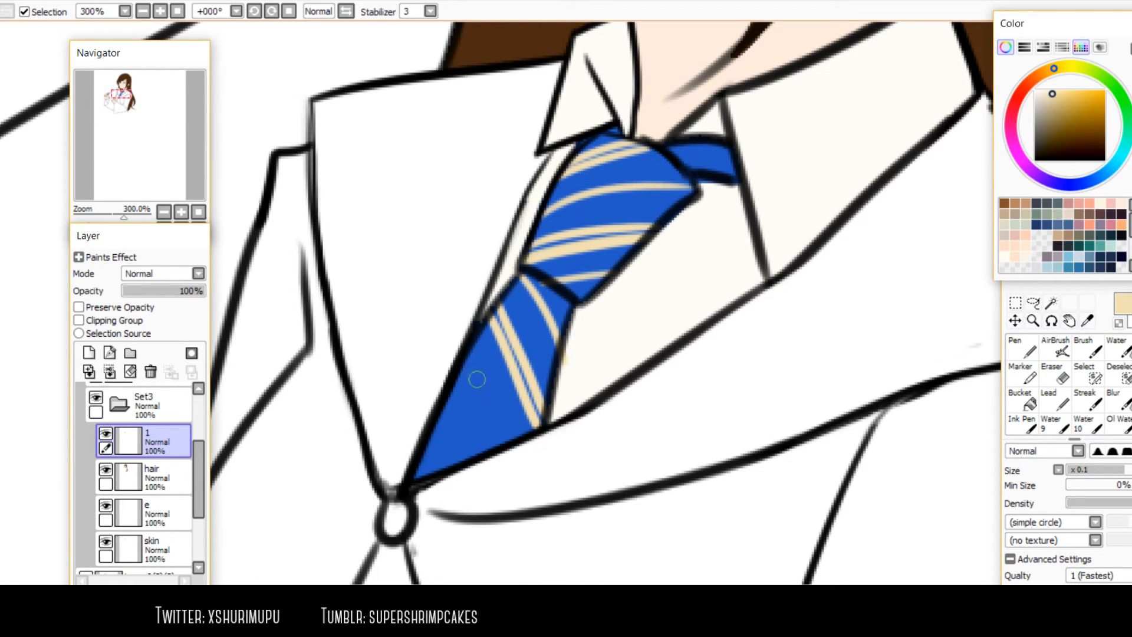
Add a pale-yellow diagonal stripe lower on the tie's tail, try further stripes near its tip, and undo the latest strokes
drag(471, 352, 507, 439)
drag(441, 389, 468, 476)
mouse_move(436, 419)
mouse_down()
mouse_move(454, 477)
mouse_move(429, 475)
mouse_up()
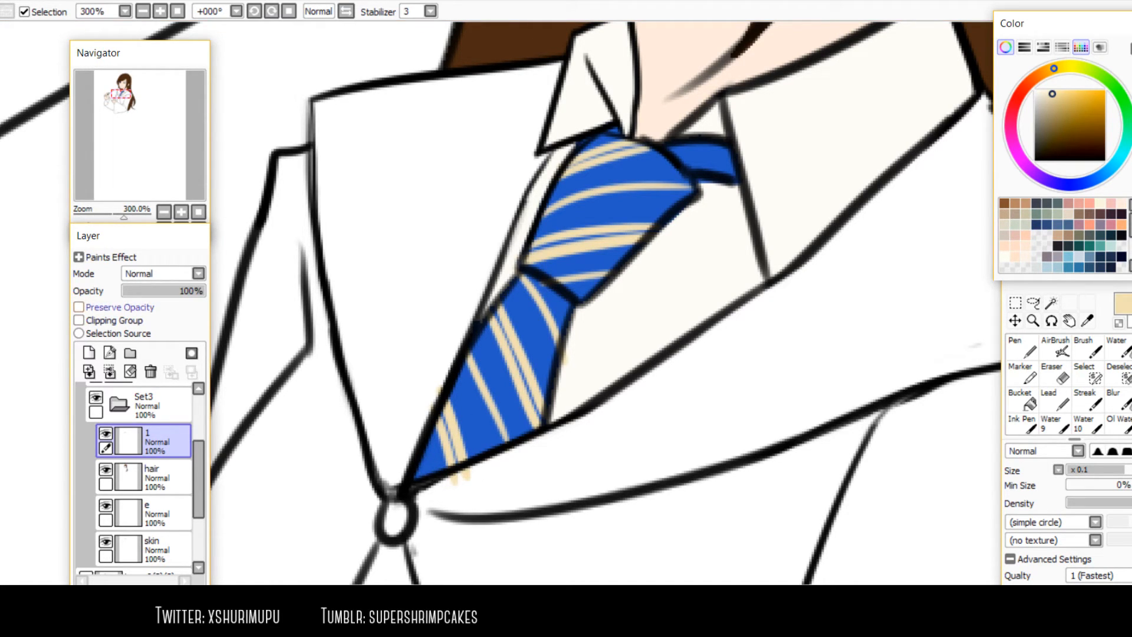
key(ctrl+z)
key(ctrl+z)
key(ctrl+z)
Turn on Preserve Opacity for layer "1" and redraw the pale-yellow stripes near the tip of the tie's tail
click(79, 307)
drag(450, 407, 468, 451)
key(ctrl+z)
mouse_move(446, 390)
mouse_down()
mouse_move(435, 432)
mouse_move(449, 485)
mouse_up()
key(ctrl+z)
mouse_move(440, 405)
mouse_down()
mouse_move(455, 464)
mouse_move(435, 452)
mouse_move(463, 478)
mouse_up()
key(ctrl+z)
drag(422, 446, 443, 499)
Turn off Preserve Opacity and clean up the yellow spill beside the tie's tail with the shirt's sampled off-white
key(minus)
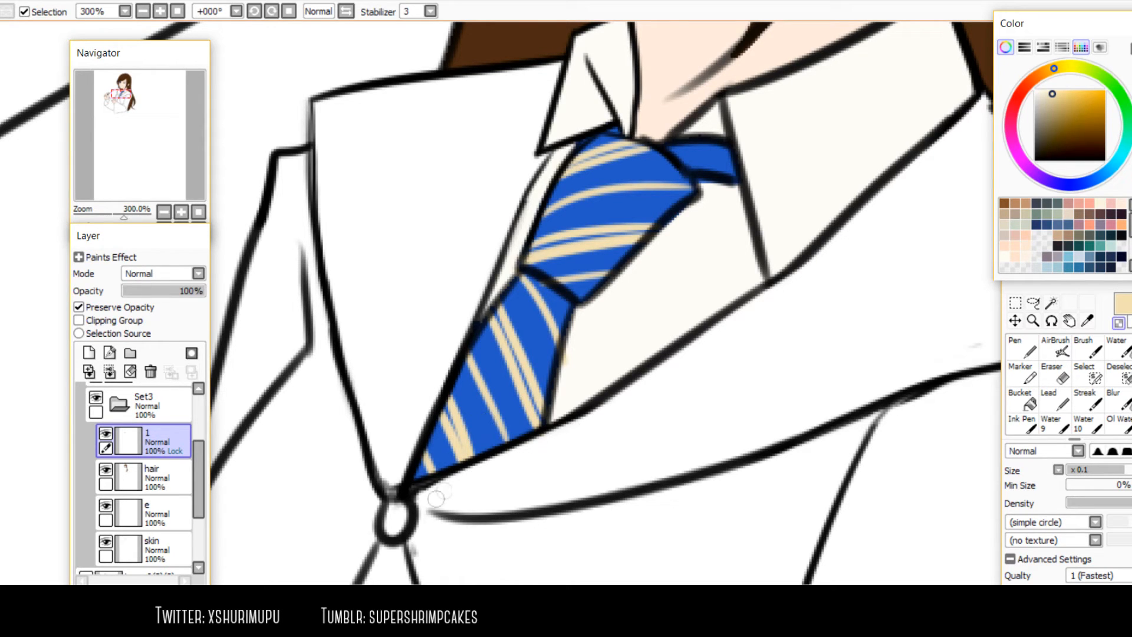
click(78, 306)
alt+click(568, 369)
scroll(541, 286, down, 5)
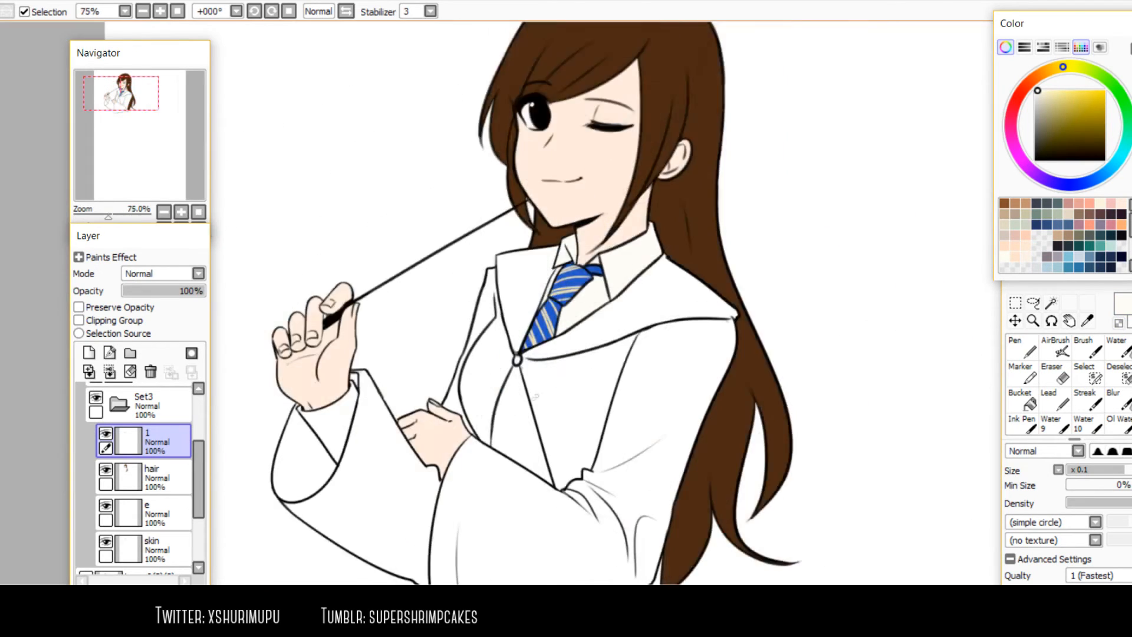
Select the smaller collar flap on the left side of the tie with the Magic Wand
scroll(547, 346, up, 1)
key(h)
key(h)
drag(495, 426, 461, 390)
key(w)
click(474, 318)
Close the line gap beside the clasp with the Select pen and add the large right collar flap to the selection
click(595, 328)
key(ctrl+z)
scroll(476, 387, up, 2)
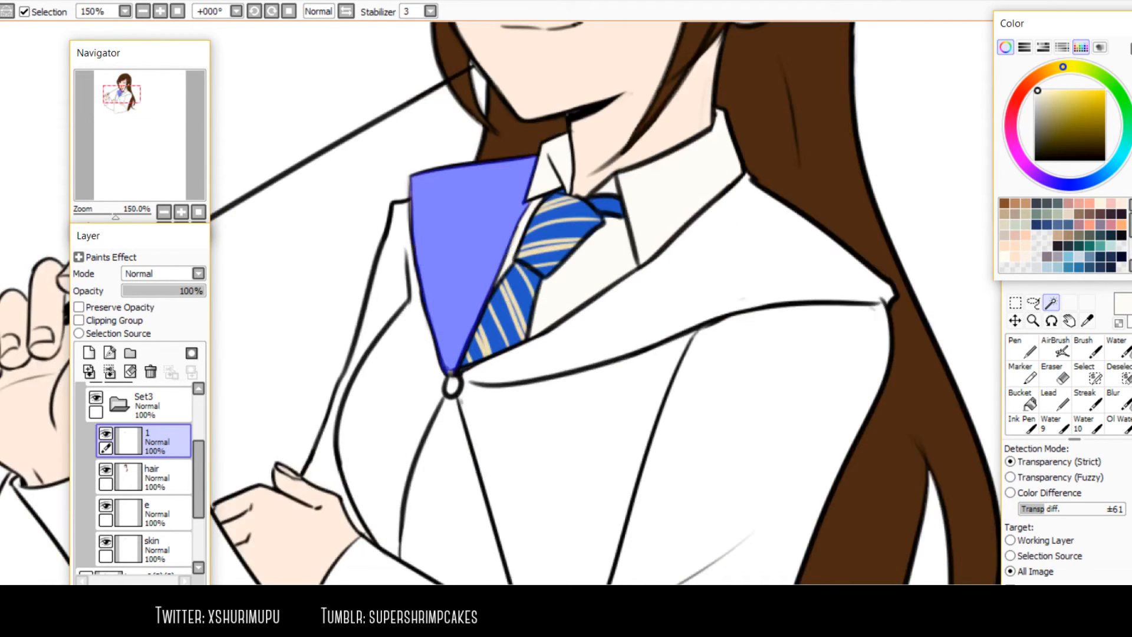
key(a)
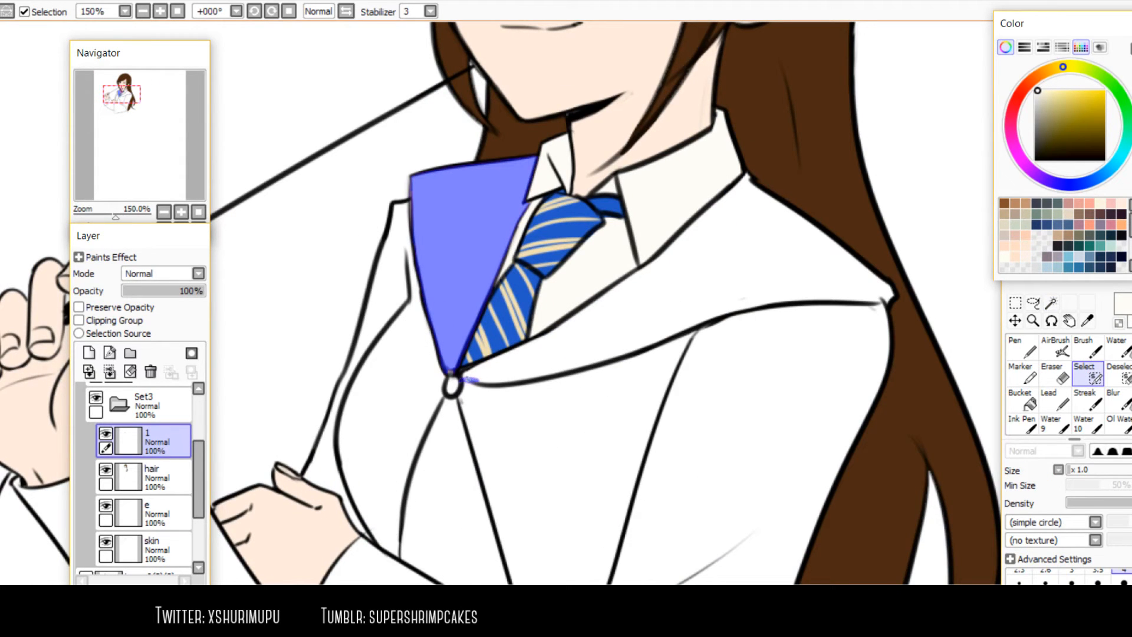
key(w)
click(635, 304)
scroll(635, 304, down, 2)
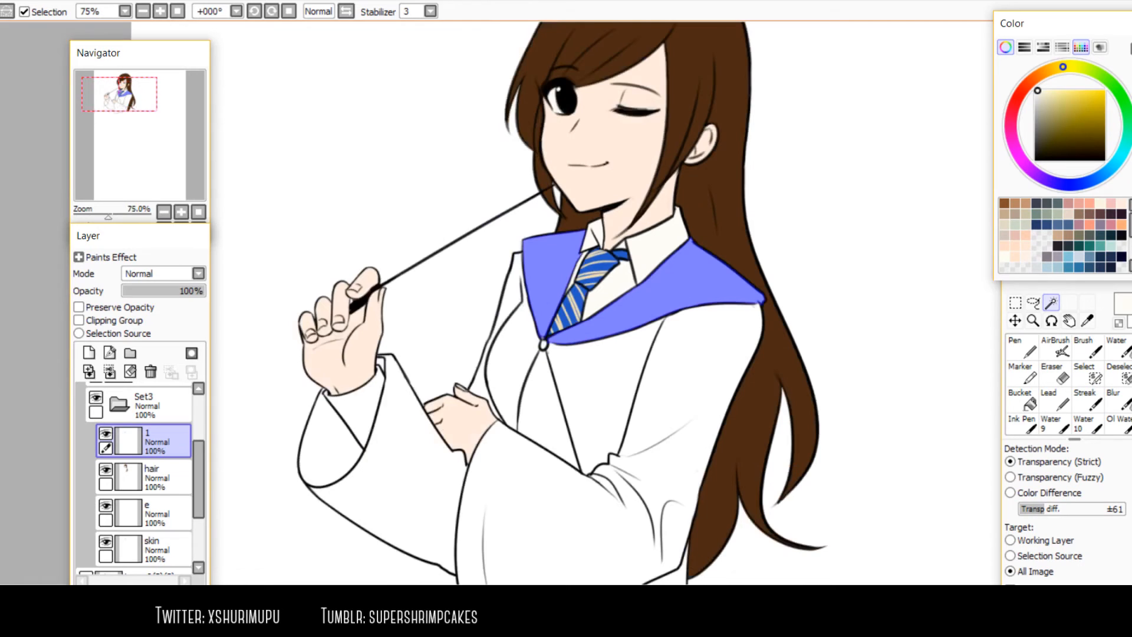
Sample the tie's blue, fill both selected collar flaps with it using the Bucket, and clear the selection
key(n)
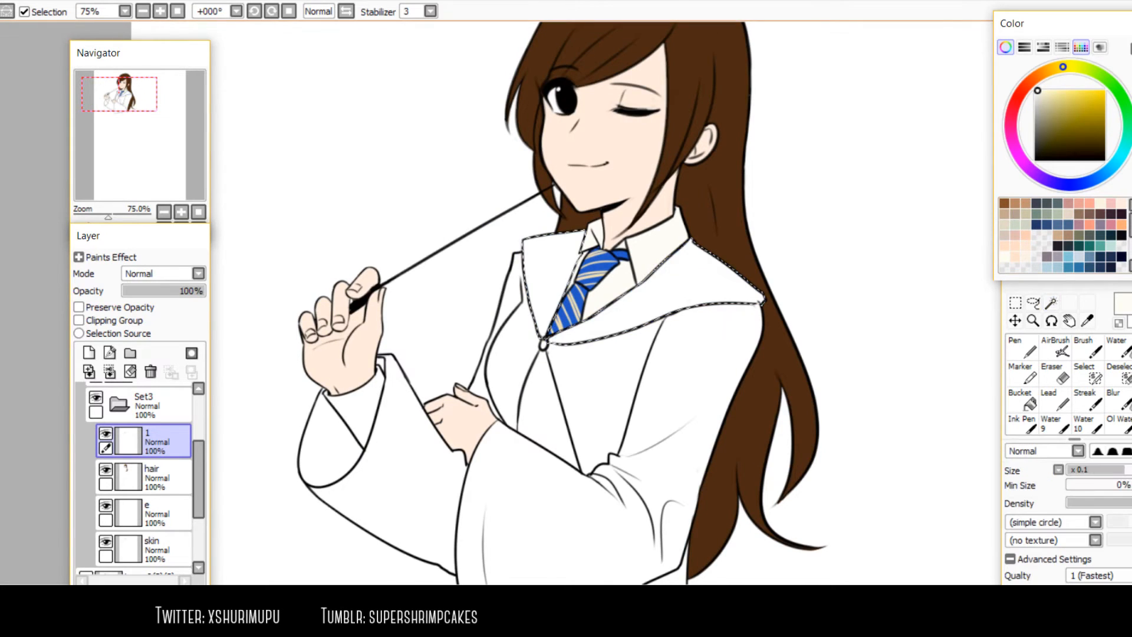
alt+click(591, 273)
key(g)
click(549, 276)
click(678, 286)
key(m)
key(ctrl+d)
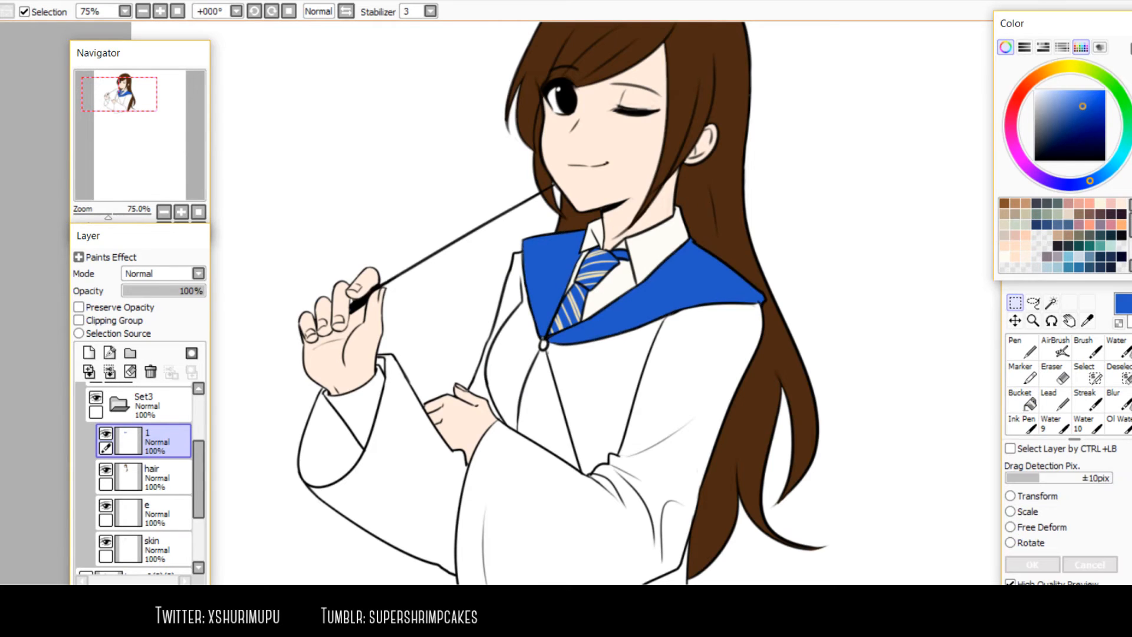
scroll(565, 301, down, 2)
scroll(565, 301, up, 2)
key(h)
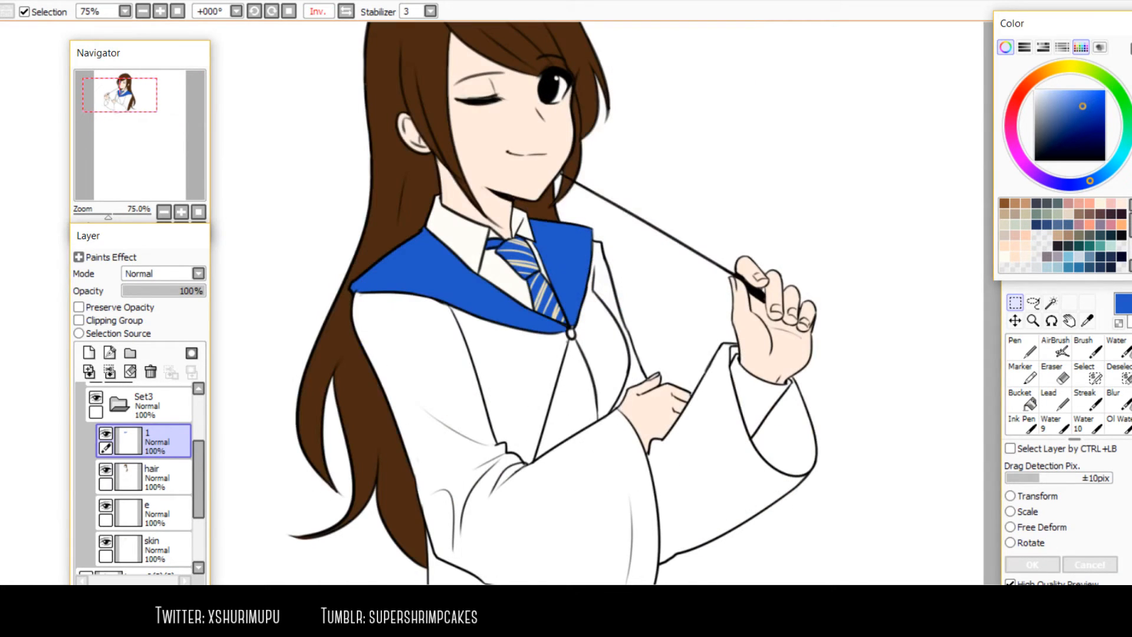
key(h)
scroll(672, 245, up, 4)
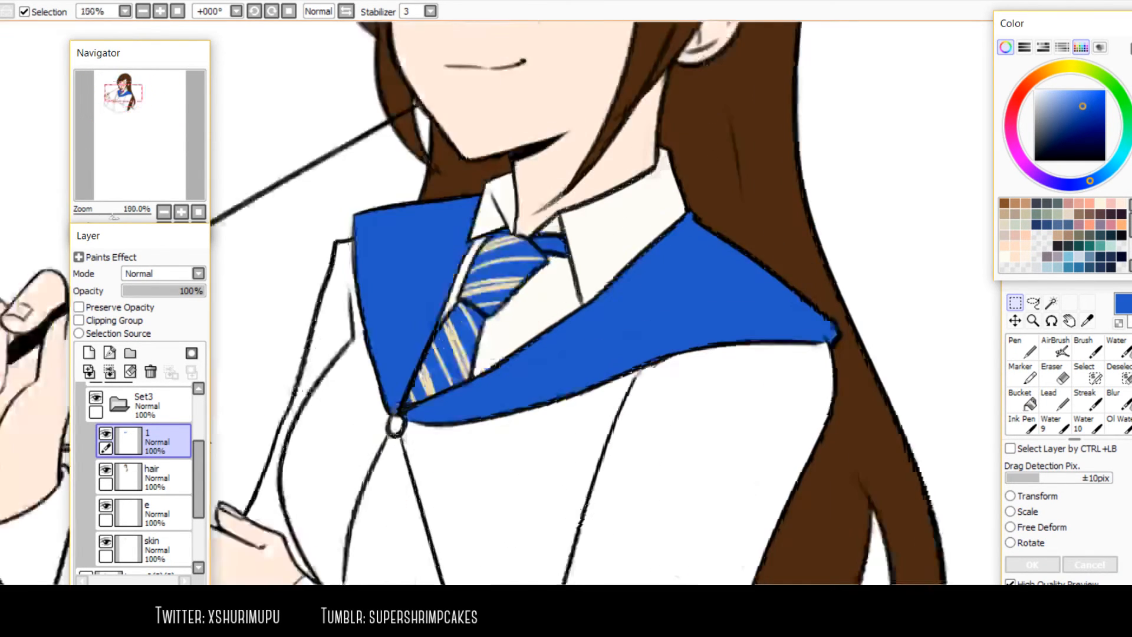
scroll(484, 372, down, 3)
Add a new layer above layer "1" and name it "2"
click(89, 352)
double_click(159, 441)
text(2)
key(Return)
Select the jacket's front panels and the folded arm's sleeve with the Magic Wand
drag(554, 401, 557, 305)
key(w)
click(560, 324)
click(443, 295)
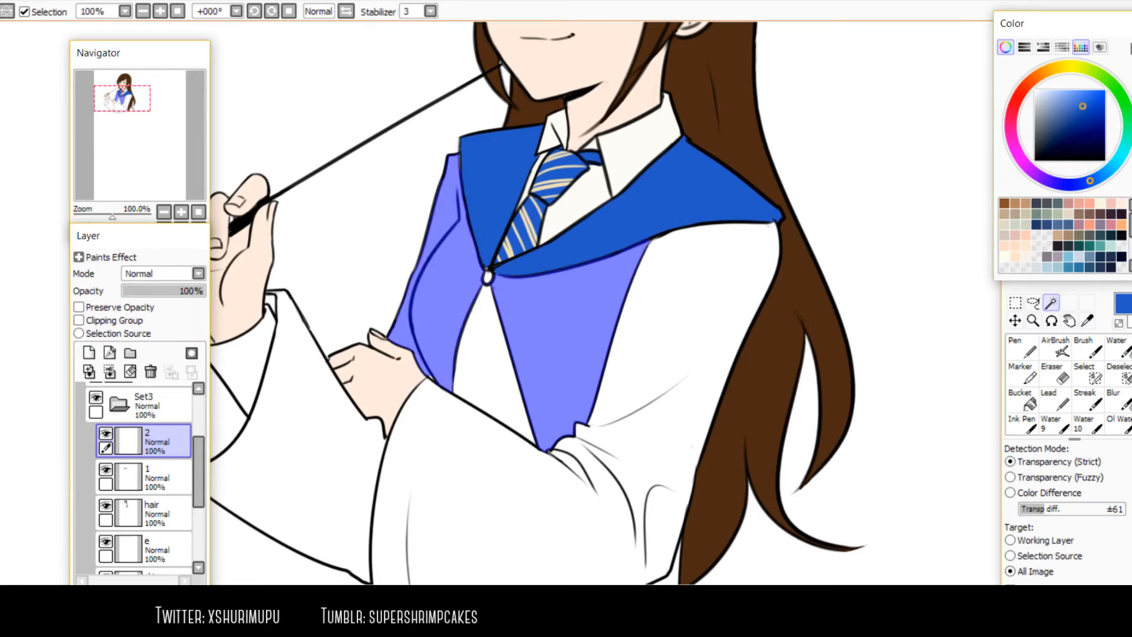
click(678, 354)
Add the raised arm's sleeve, its turned-back cuff and the small inner area by the wrist to the selection
drag(424, 299, 374, 343)
scroll(374, 344, down, 1)
click(286, 463)
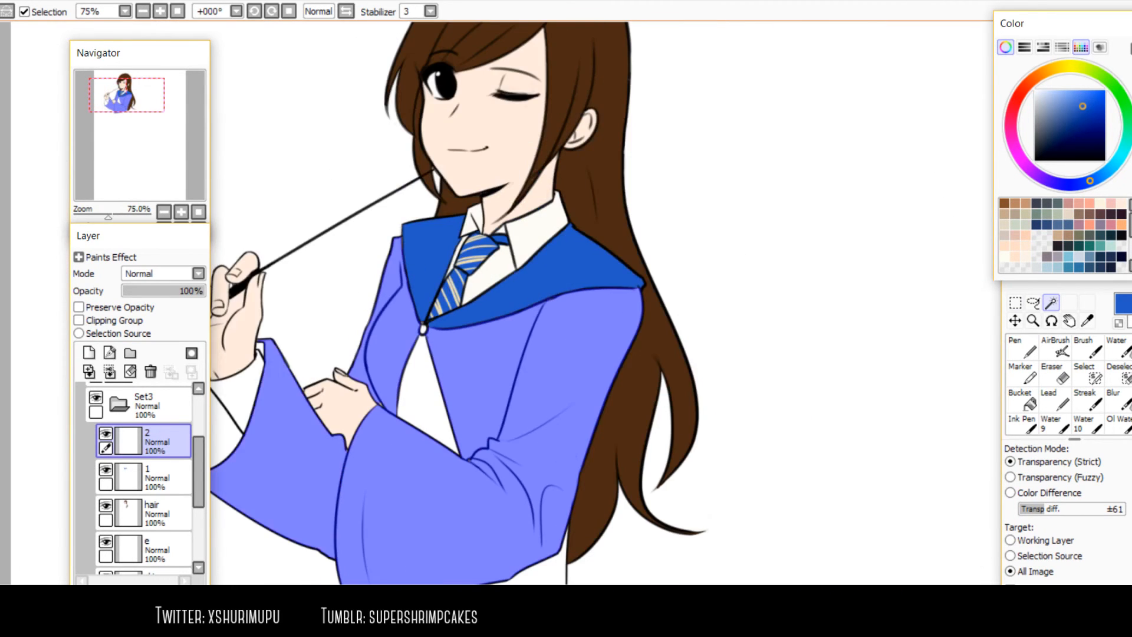
drag(295, 459, 456, 361)
click(370, 333)
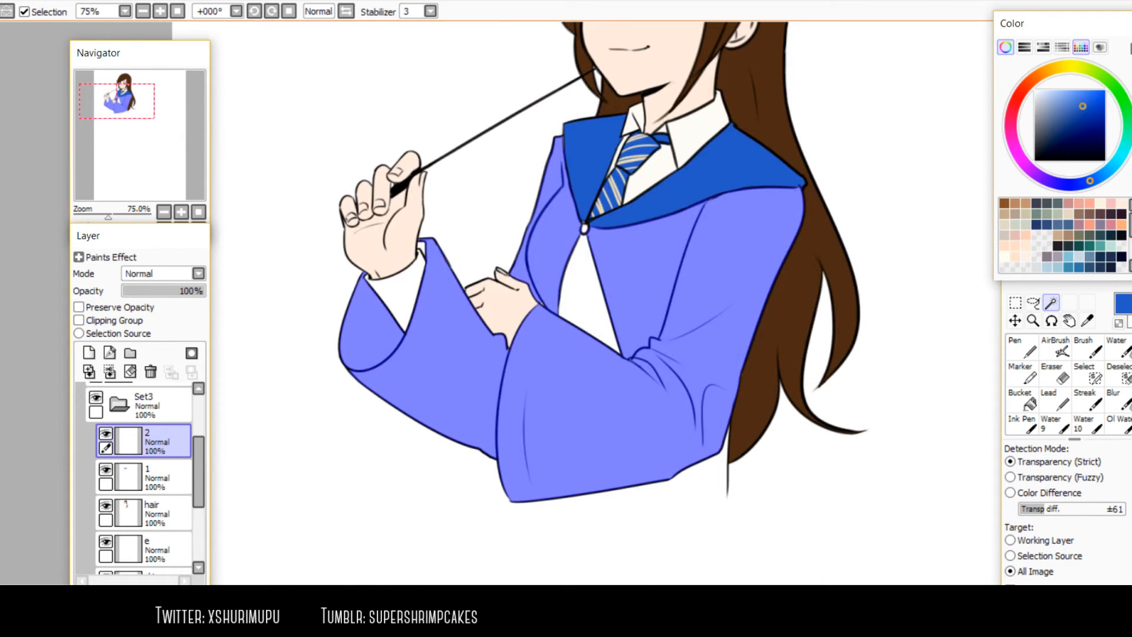
scroll(431, 257, down, 1)
scroll(431, 256, up, 3)
click(411, 243)
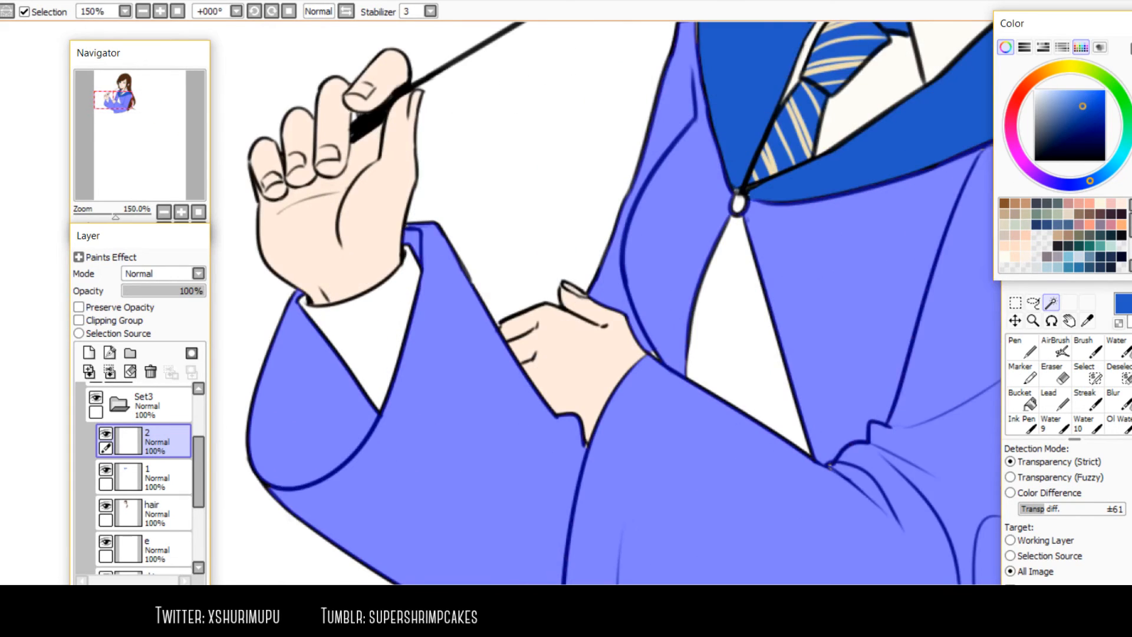
Close off the jacket's open bottom edge with a thin Select pen line and add the area below the elbow to the selection
drag(678, 463, 507, 170)
mouse_move(641, 444)
mouse_down()
mouse_move(506, 402)
mouse_move(685, 395)
mouse_up()
key(a)
key(bracketleft)
key(bracketleft)
key(bracketleft)
key(bracketright)
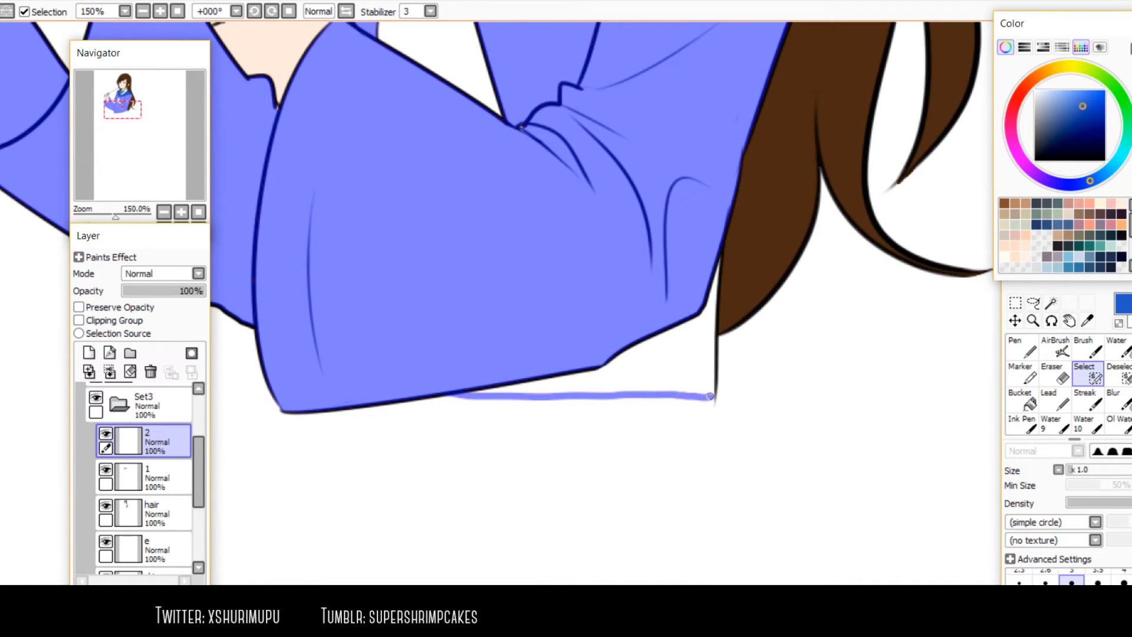
key(w)
scroll(710, 414, down, 2)
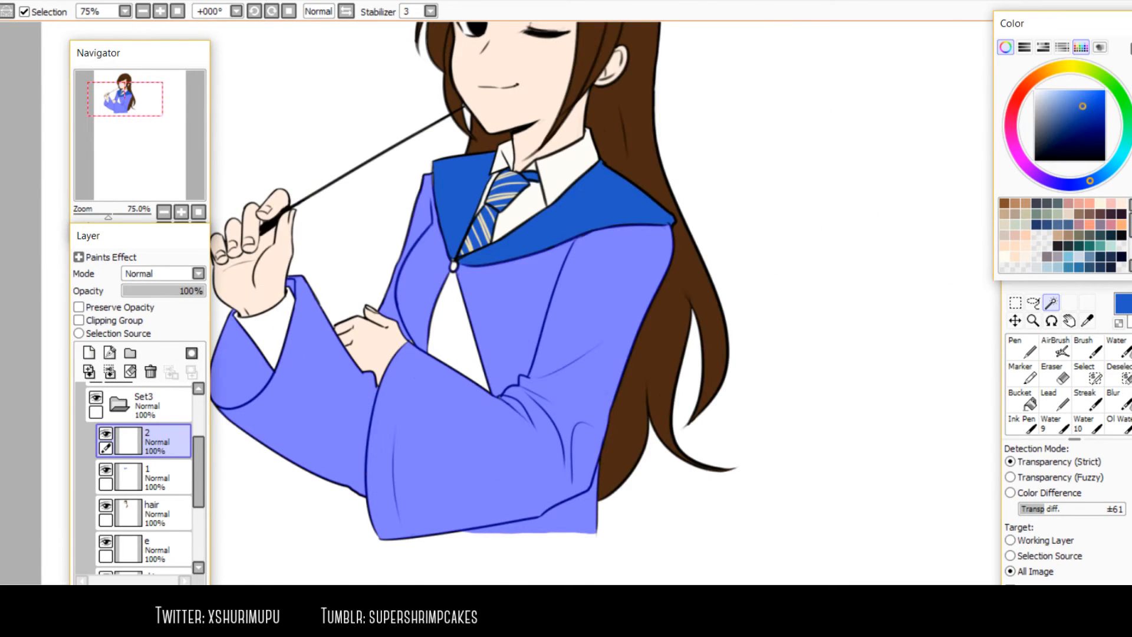
scroll(389, 371, up, 2)
key(a)
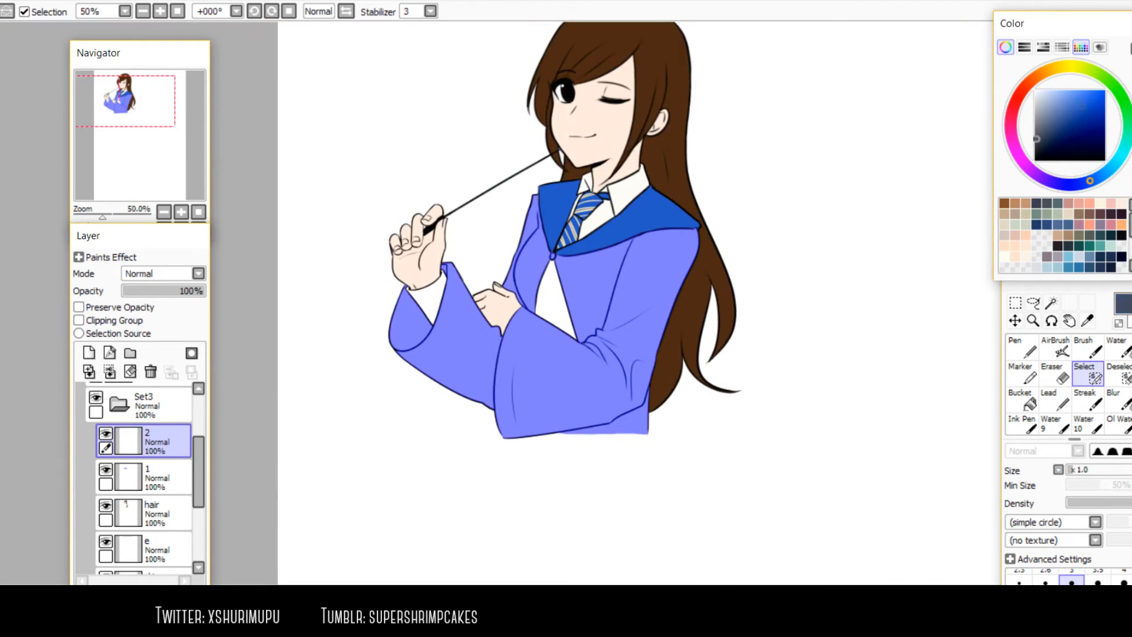
Paint the selected jacket area dark grey with an enlarged pen on layer "2", clear the selection and check the drawing mirrored
drag(1036, 139, 1034, 148)
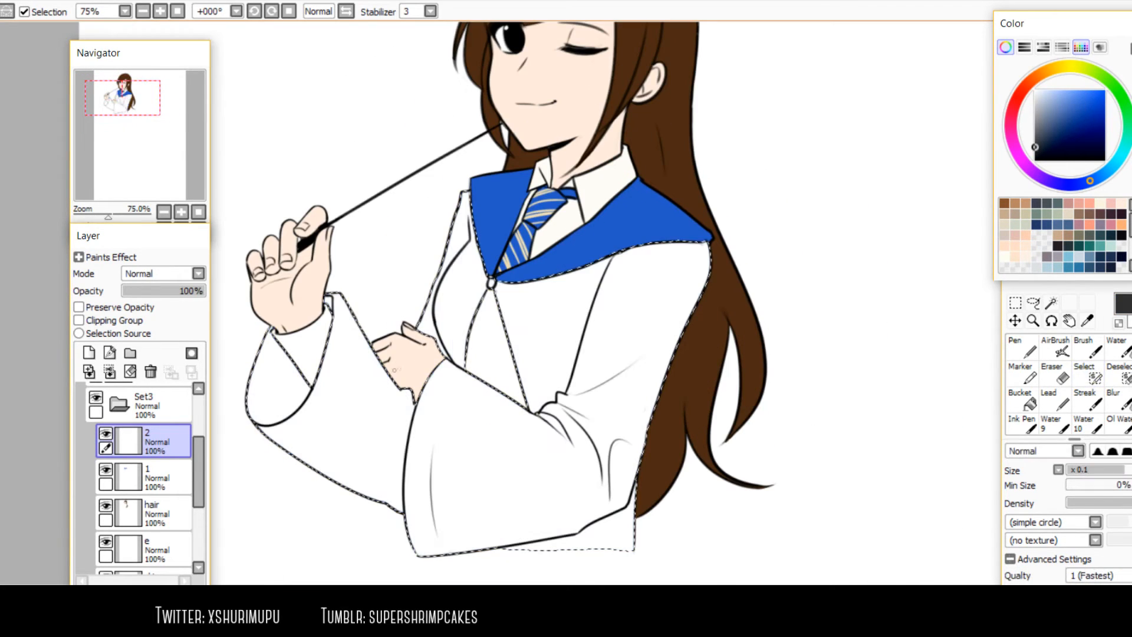
key(bracketright)
key(bracketright)
key(bracketright)
key(bracketright)
key(bracketright)
key(bracketright)
key(bracketright)
key(bracketright)
key(bracketright)
key(bracketright)
key(bracketright)
key(bracketright)
key(bracketright)
key(bracketright)
mouse_move(332, 344)
mouse_down()
mouse_move(458, 344)
mouse_move(648, 447)
mouse_move(644, 427)
mouse_move(746, 382)
mouse_up()
click(1015, 302)
drag(799, 292, 808, 301)
key(h)
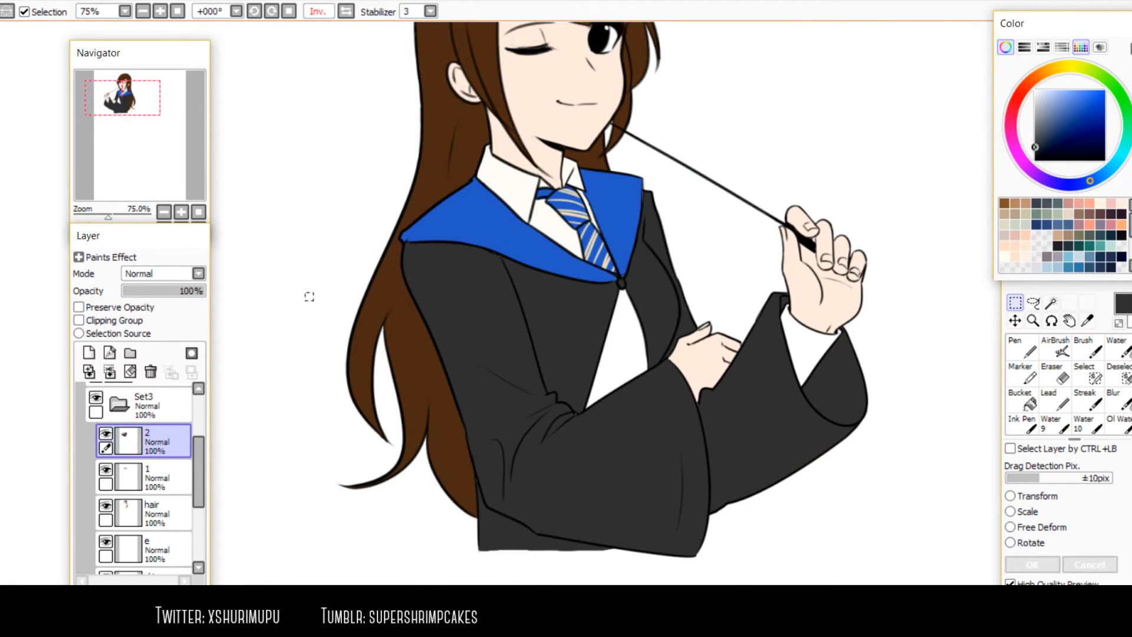
key(h)
drag(801, 293, 813, 349)
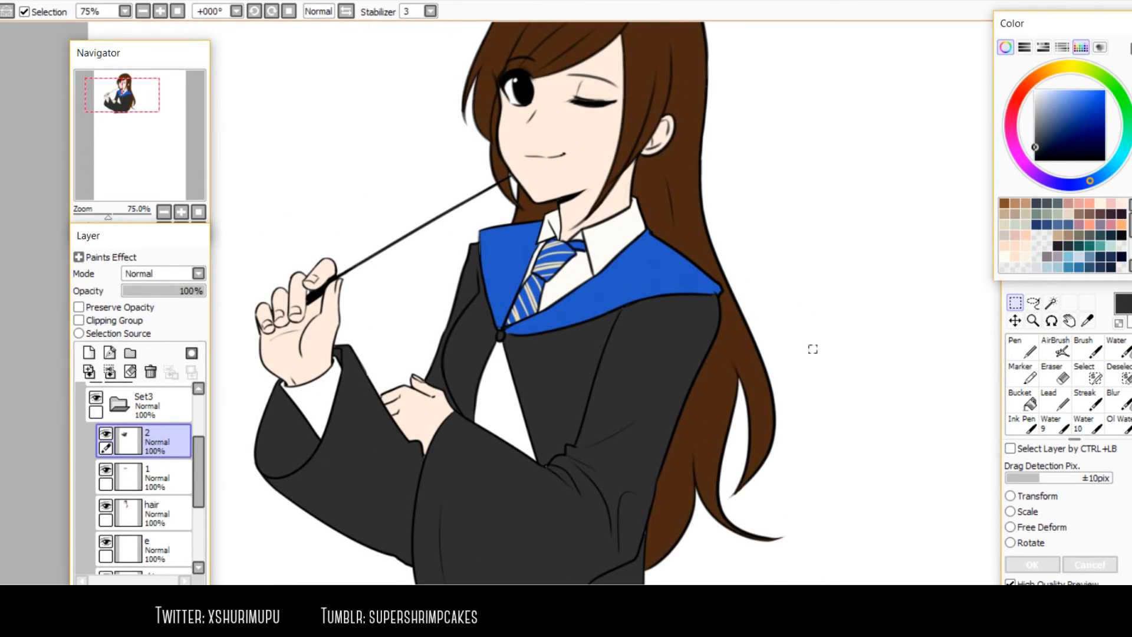
Select the vest area below the tie with the Magic Wand, paint it medium grey and clear the selection
key(w)
click(501, 407)
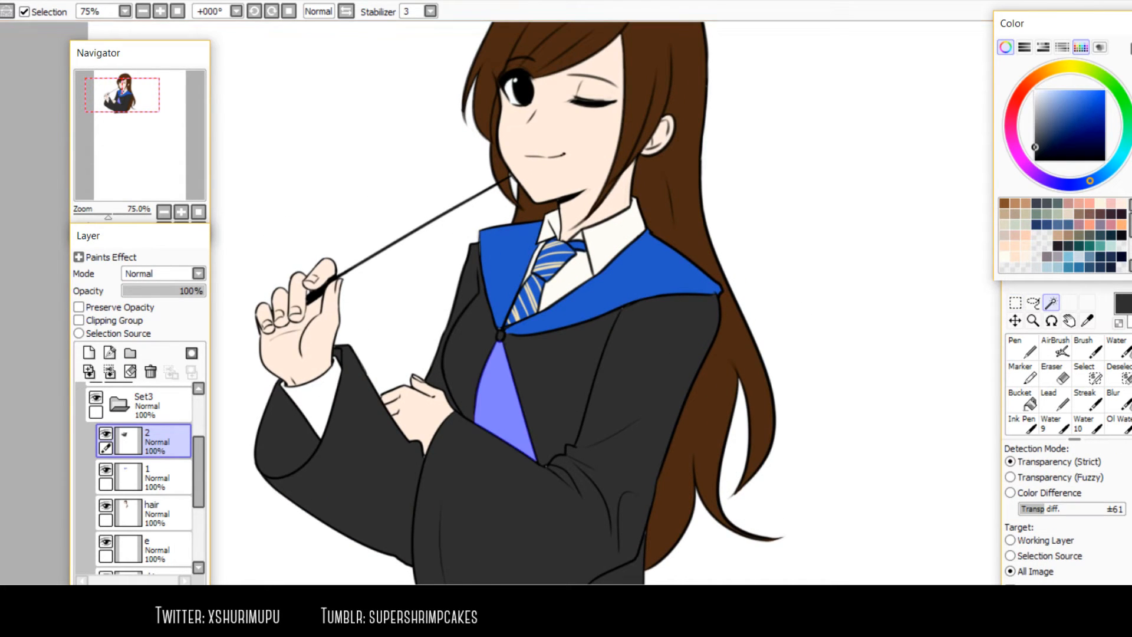
drag(1035, 104, 1037, 110)
key(n)
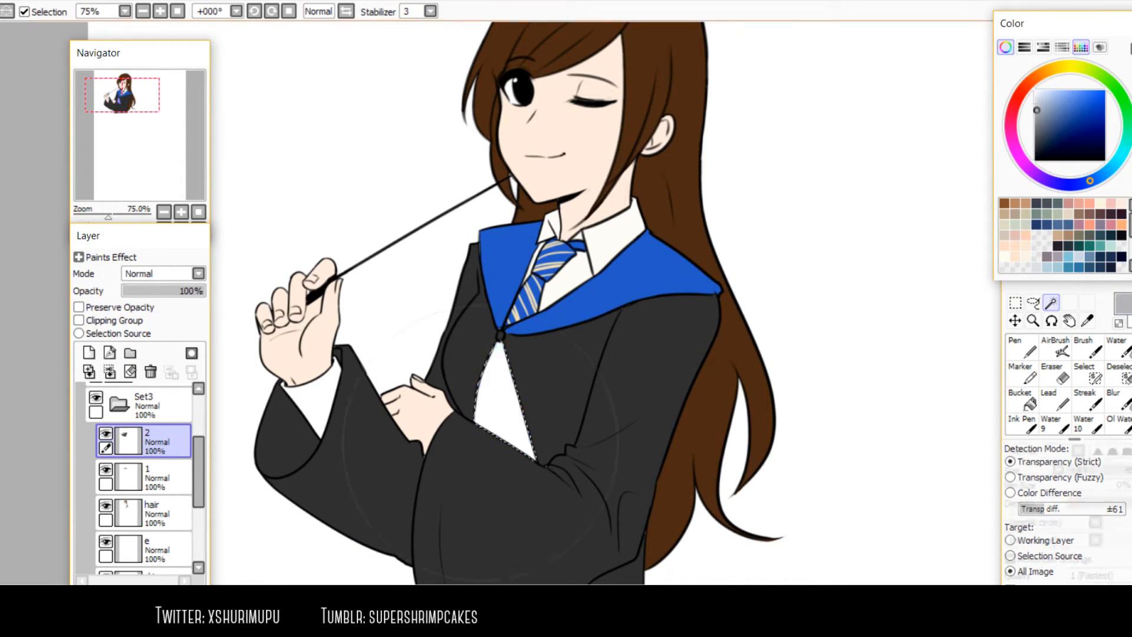
drag(496, 435, 551, 446)
click(1036, 130)
click(1036, 124)
drag(521, 366, 523, 312)
key(m)
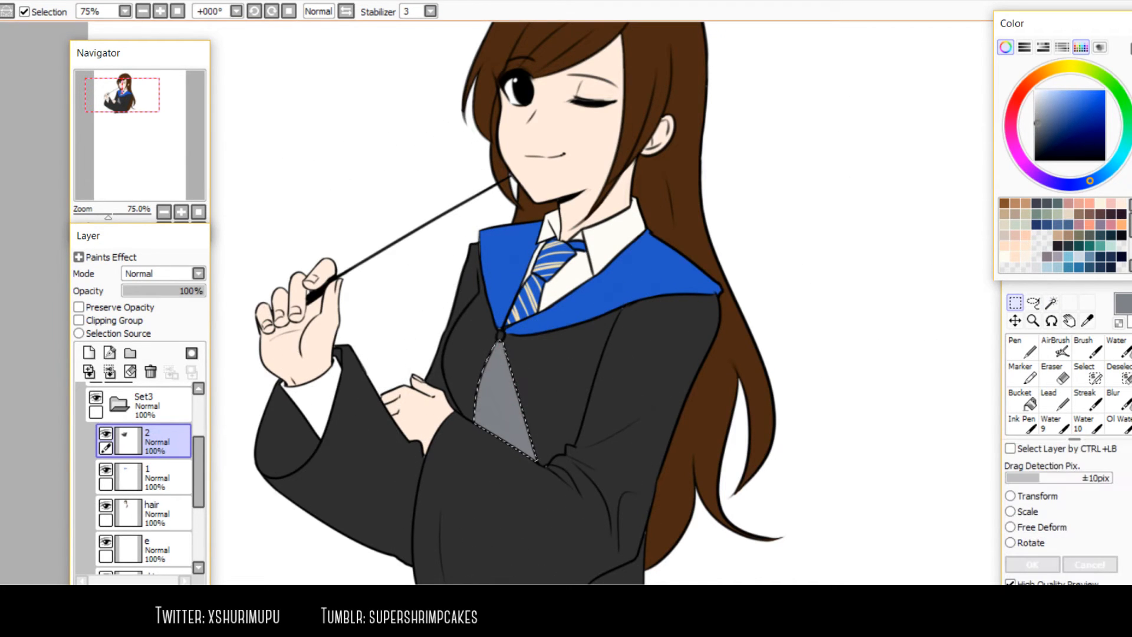
click(386, 218)
scroll(385, 188, down, 2)
scroll(354, 246, up, 2)
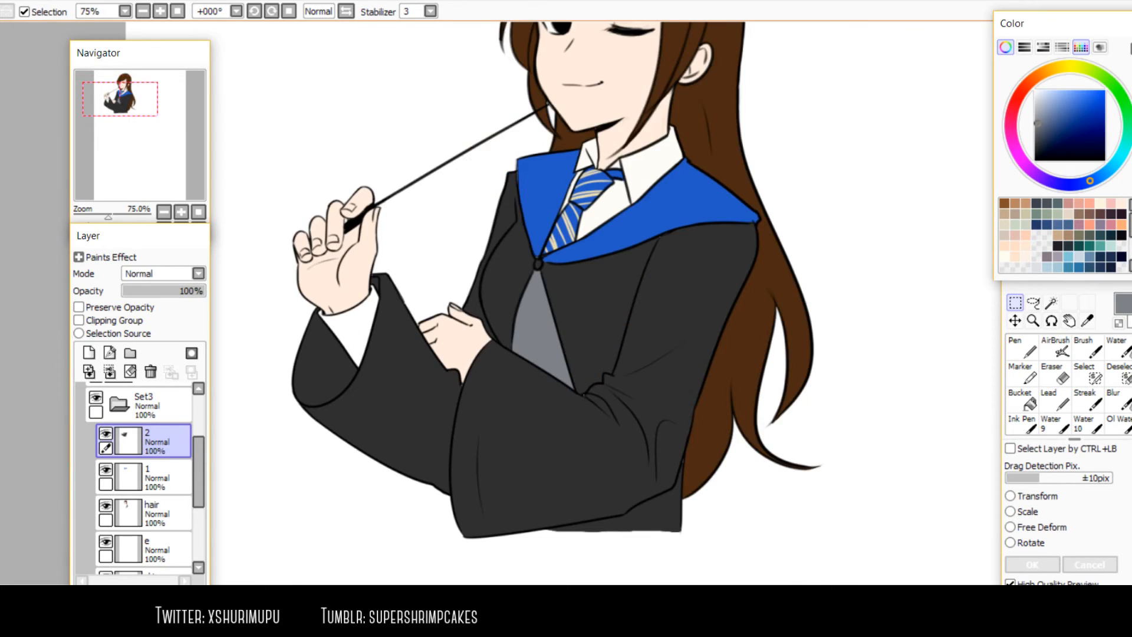
Select the shirt cuff at the raised wrist with the Magic Wand, paint it soft pink and clear the selection
key(w)
click(354, 327)
click(1012, 137)
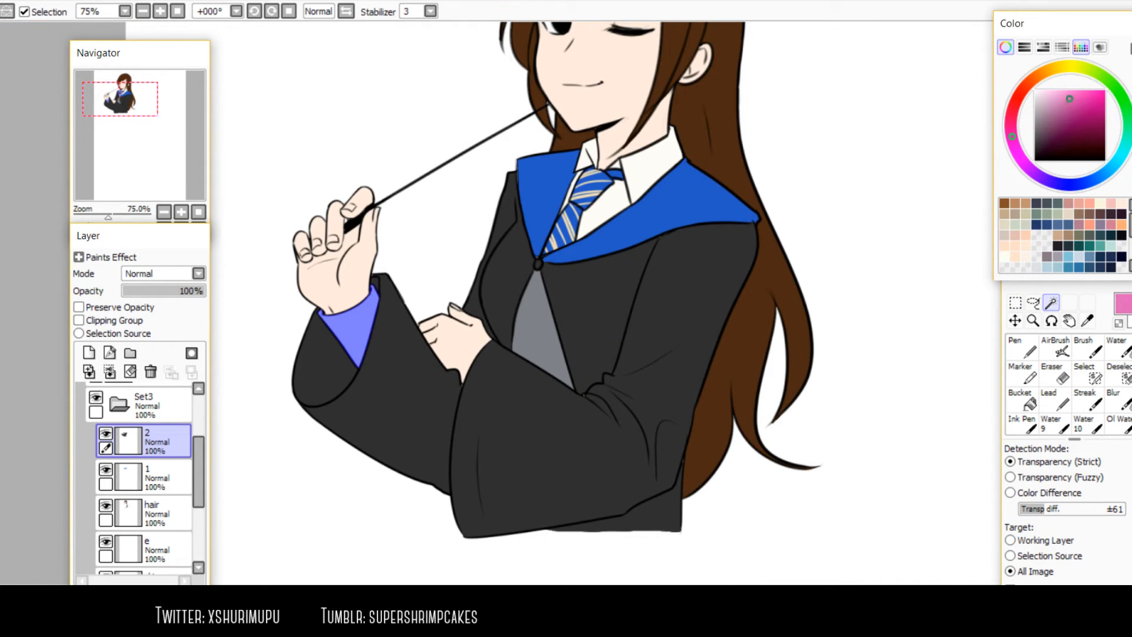
drag(1068, 93, 1069, 90)
key(n)
drag(349, 339, 370, 311)
key(h)
mouse_move(505, 338)
mouse_down()
mouse_move(500, 419)
mouse_move(473, 407)
mouse_up()
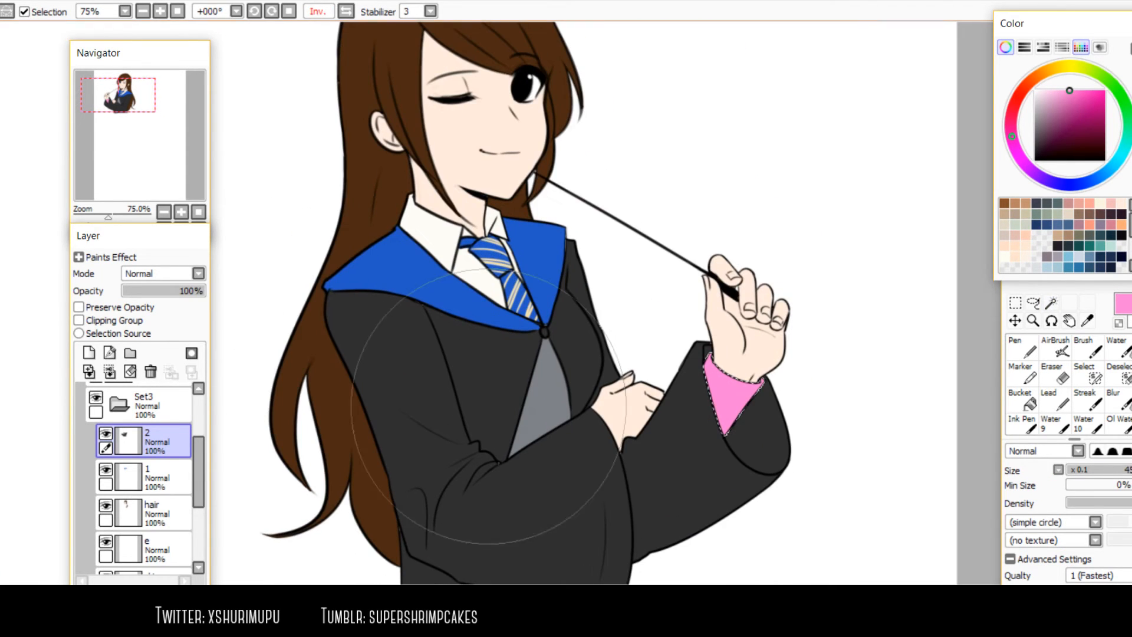
click(1077, 100)
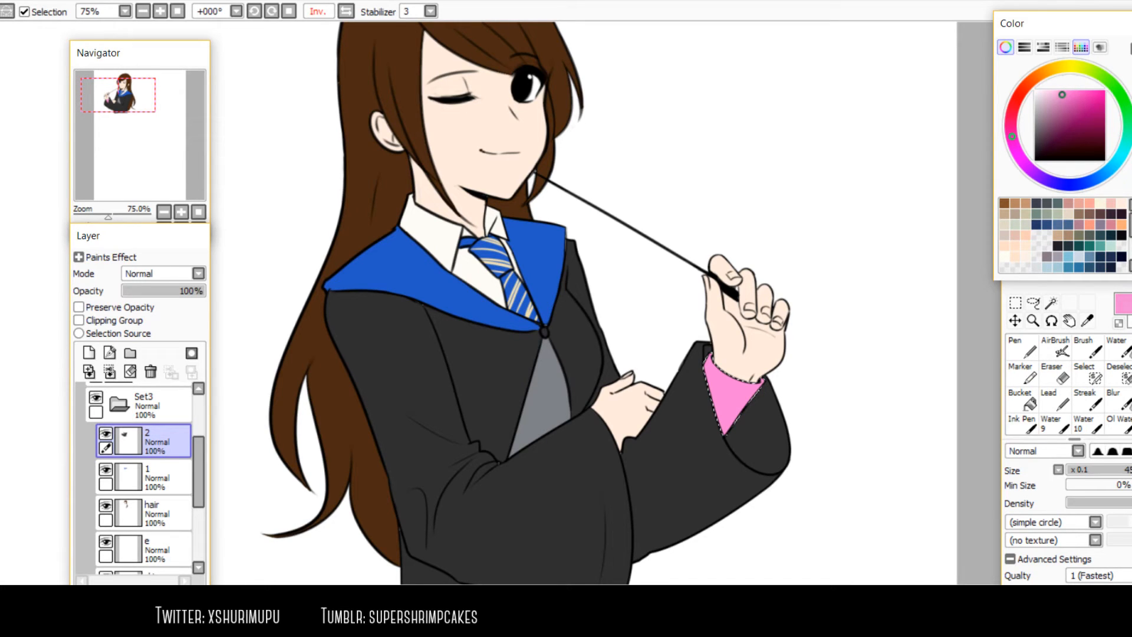
drag(773, 429, 765, 443)
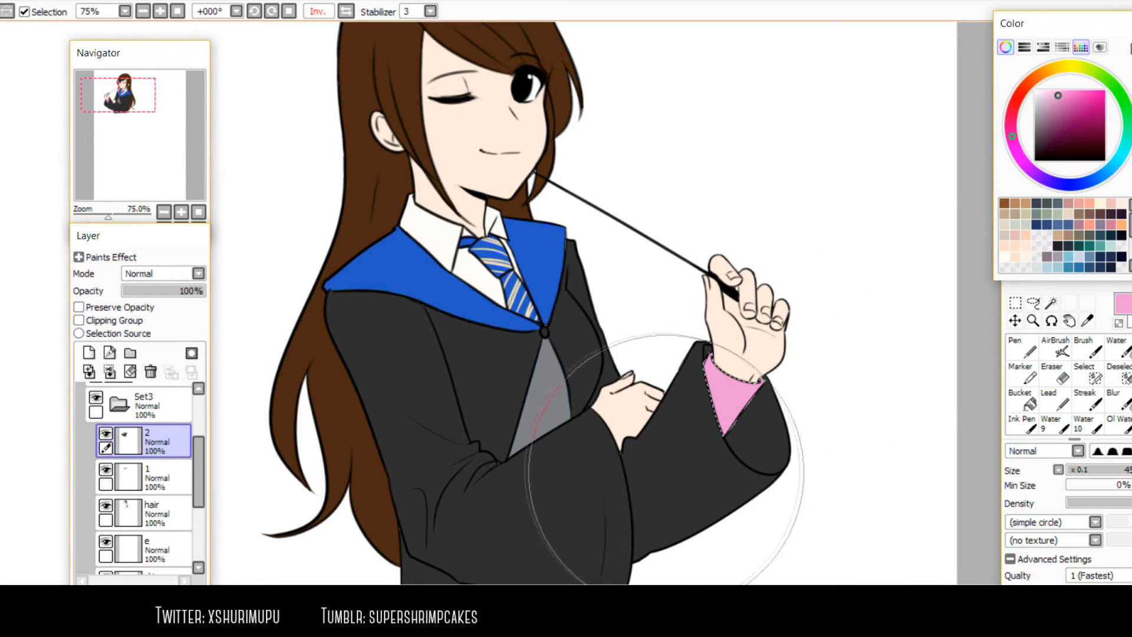
key(ctrl+d)
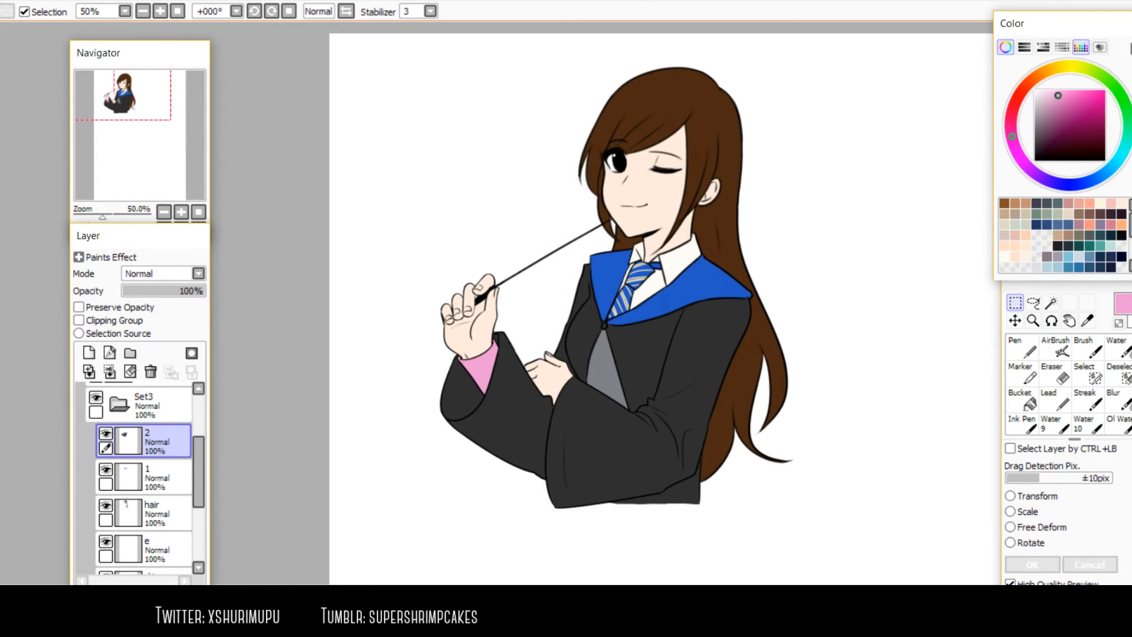
Add a new layer directly above the "skin" layer and make it a clipping group
scroll(696, 100, up, 2)
scroll(536, 138, down, 2)
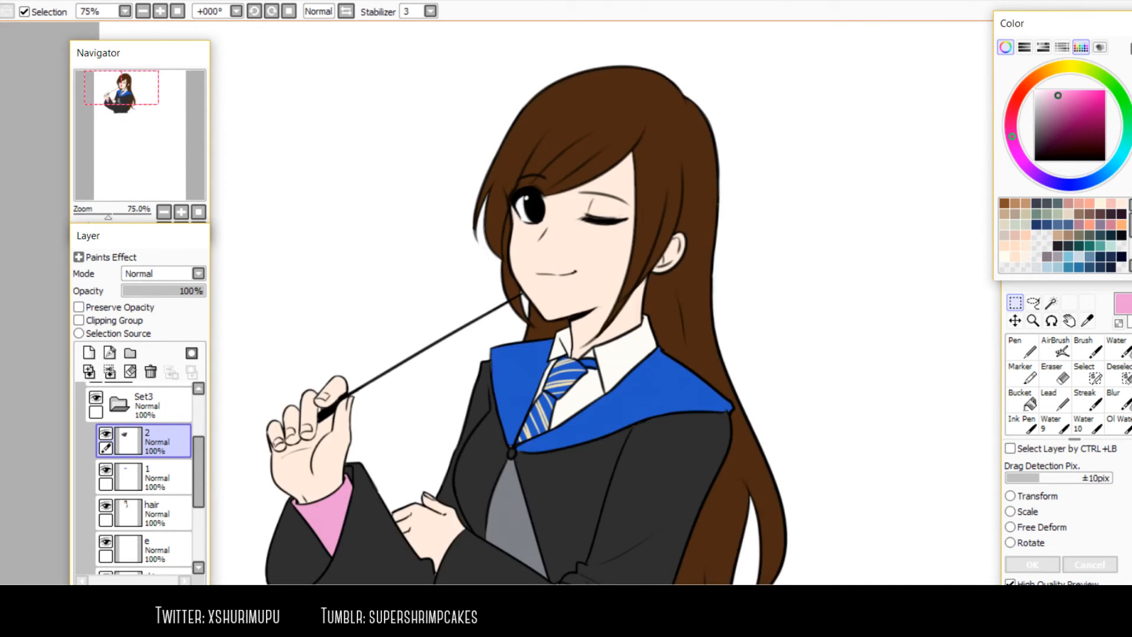
scroll(475, 206, up, 1)
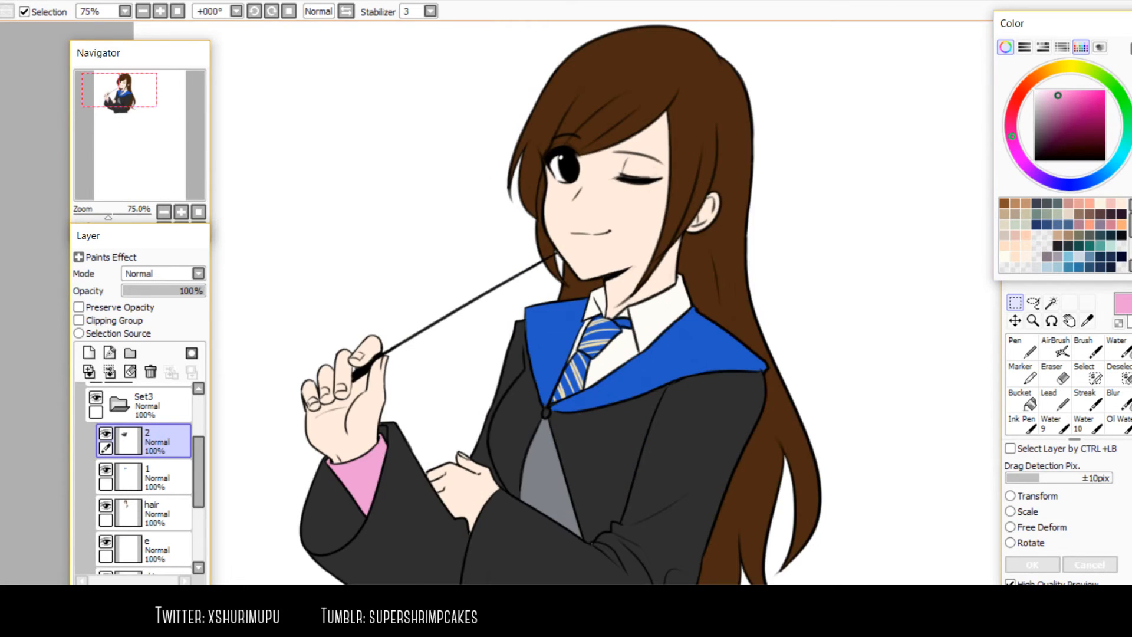
scroll(534, 300, down, 1)
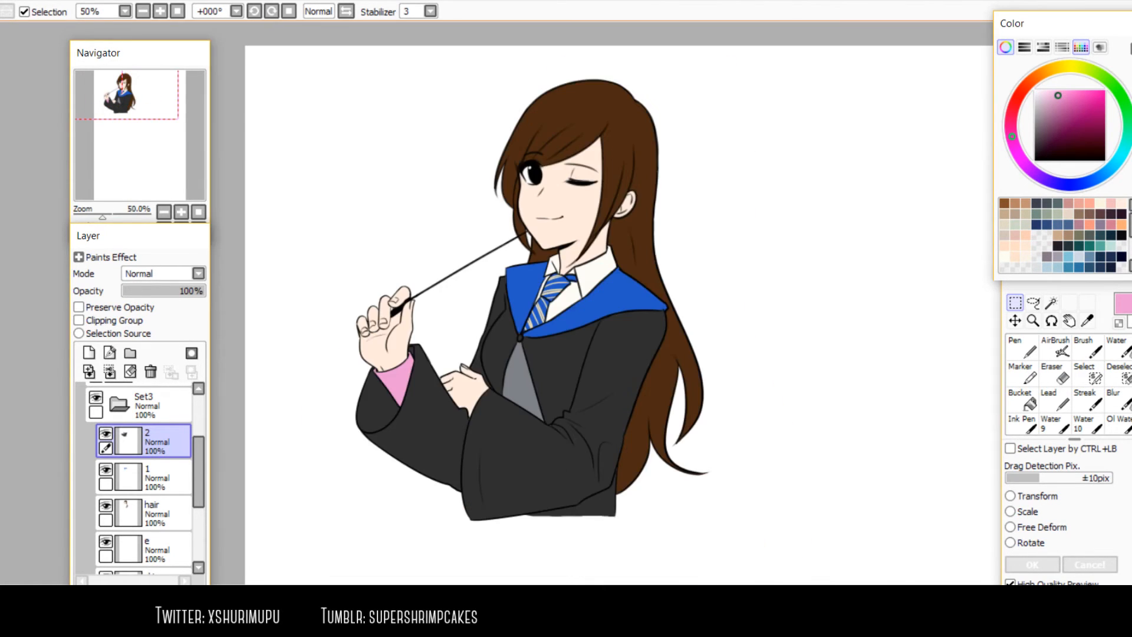
scroll(551, 272, up, 1)
drag(538, 378, 525, 327)
drag(199, 472, 199, 499)
click(163, 514)
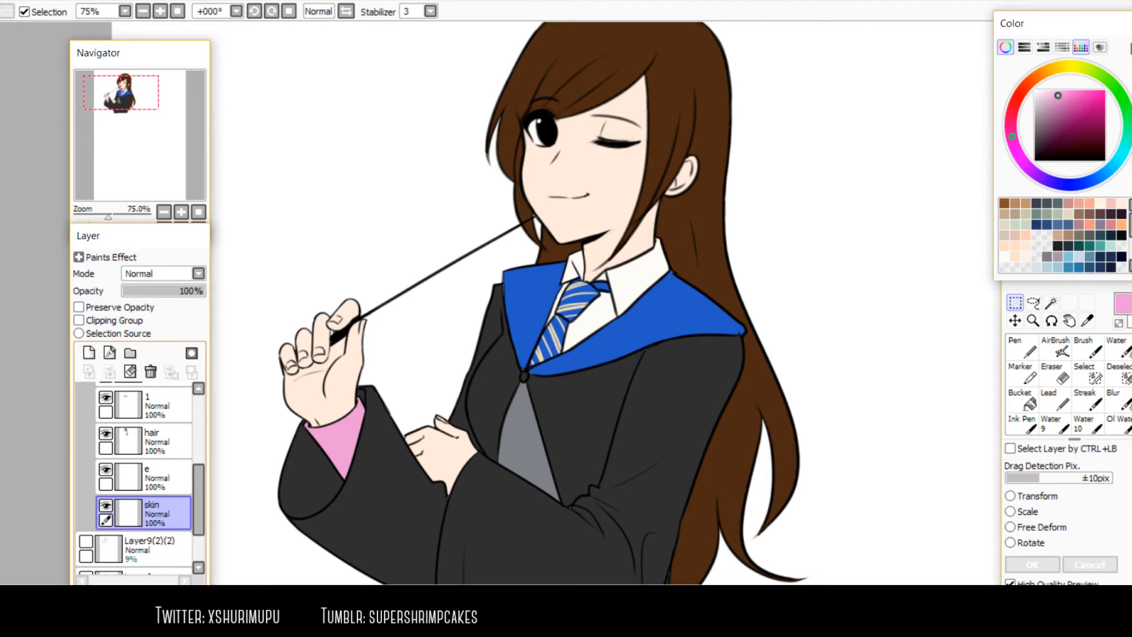
click(89, 352)
click(78, 320)
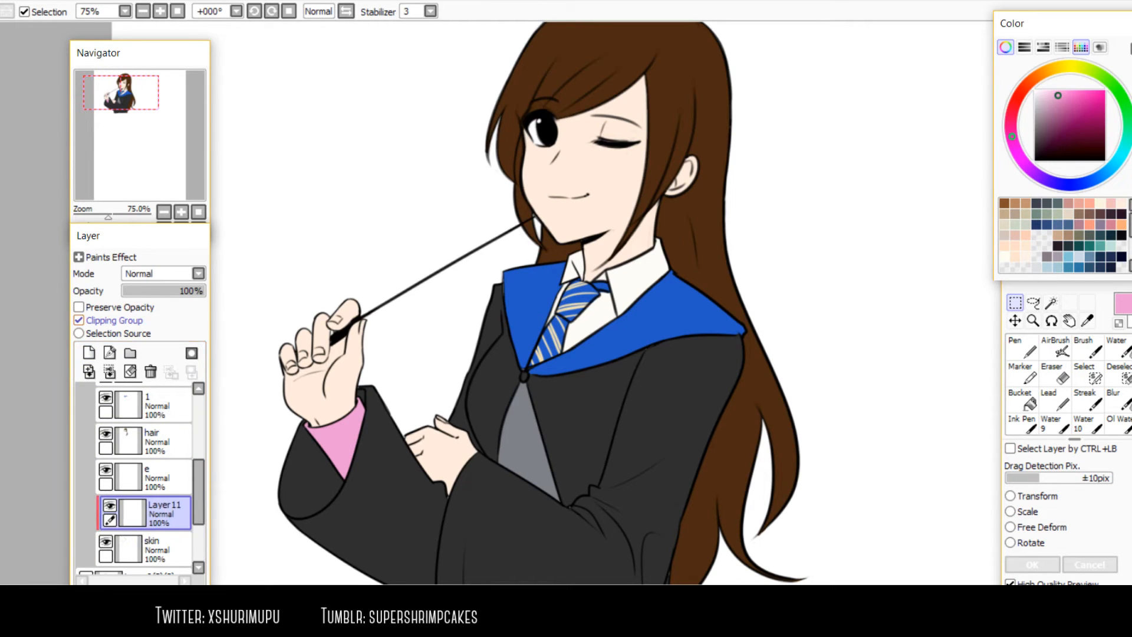
Paint a pale pink shadow over the neck under the chin with a reduced pen size on the clipped layer
mouse_move(199, 492)
mouse_down()
mouse_move(198, 522)
mouse_move(198, 491)
mouse_move(199, 501)
mouse_up()
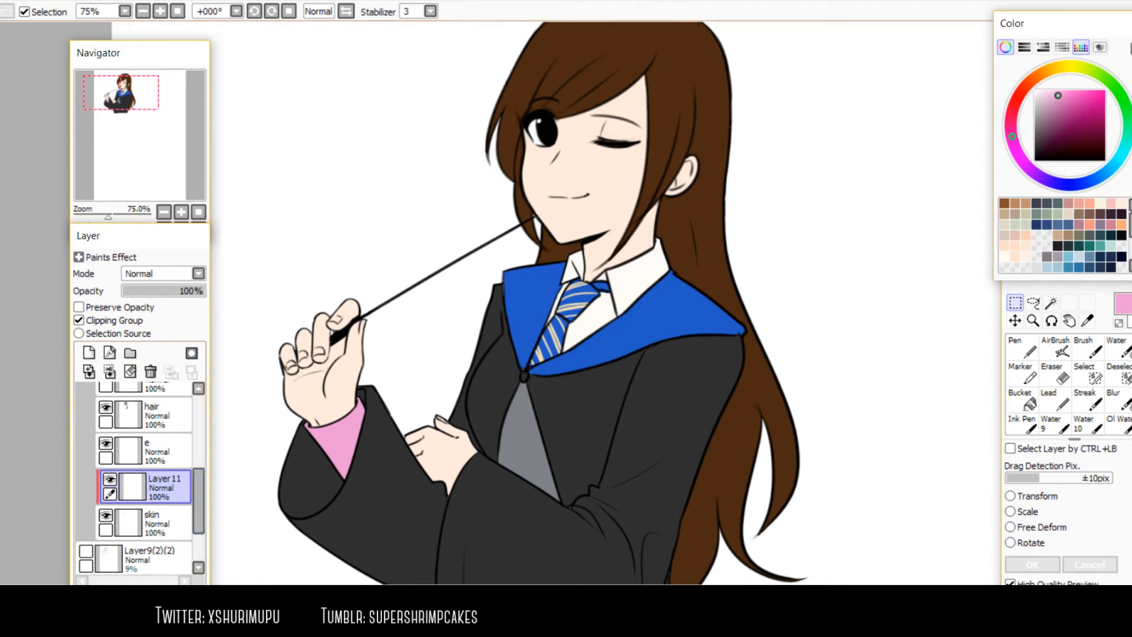
mouse_move(198, 501)
mouse_down()
mouse_move(199, 516)
mouse_move(199, 506)
mouse_up()
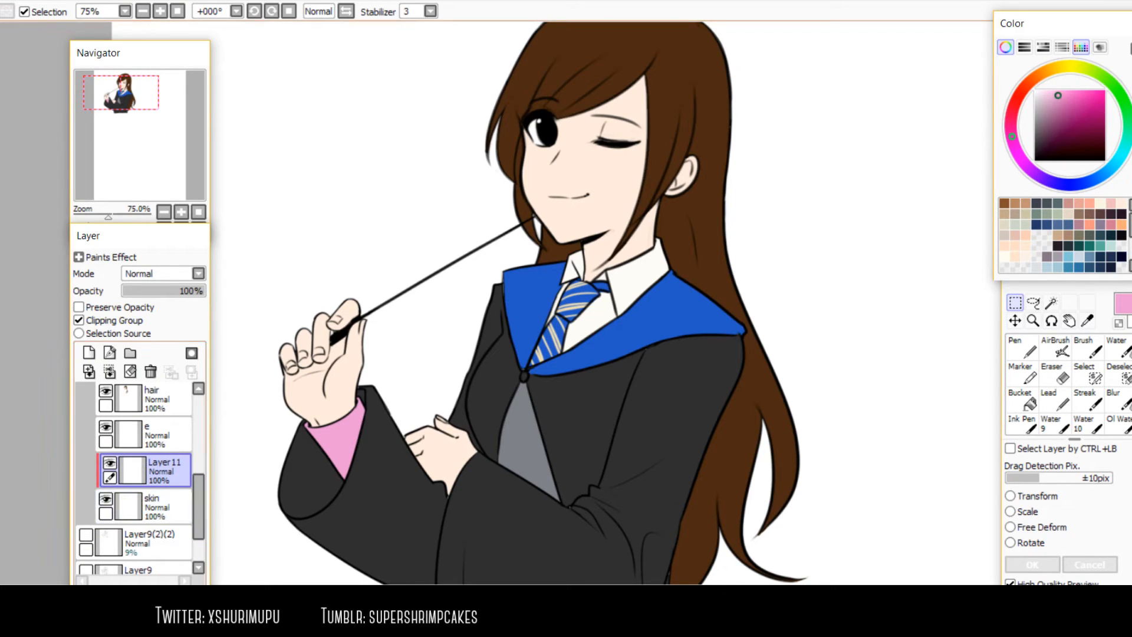
drag(560, 265, 503, 364)
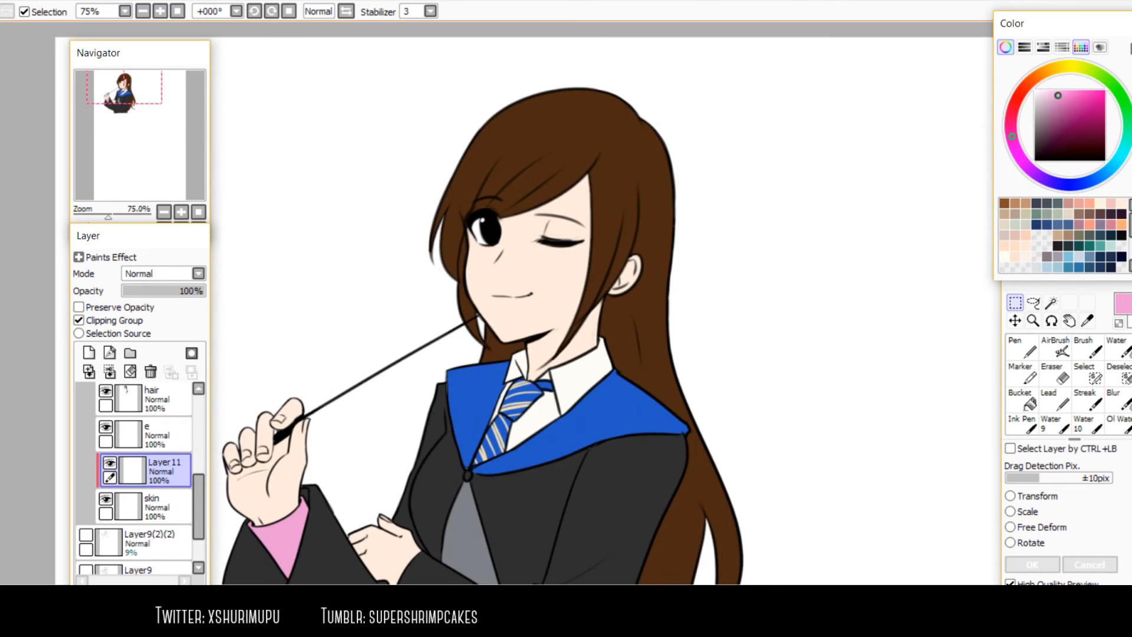
scroll(808, 322, down, 2)
scroll(808, 312, up, 4)
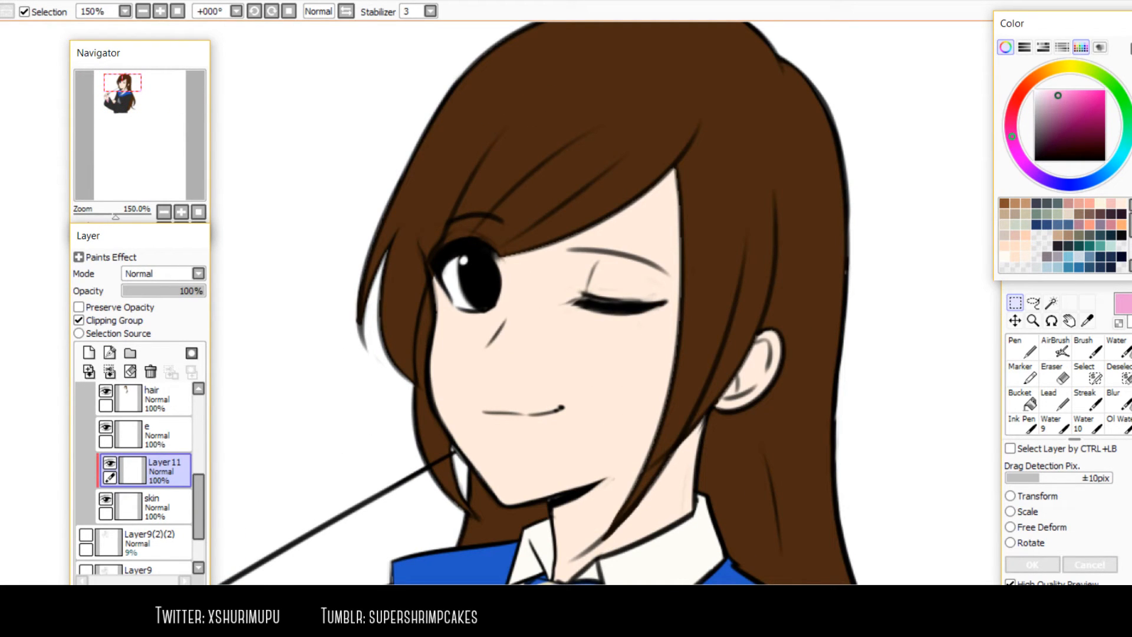
mouse_move(560, 354)
mouse_down()
mouse_move(584, 242)
mouse_move(530, 268)
mouse_move(566, 325)
mouse_move(540, 411)
mouse_move(533, 269)
mouse_move(550, 249)
mouse_up()
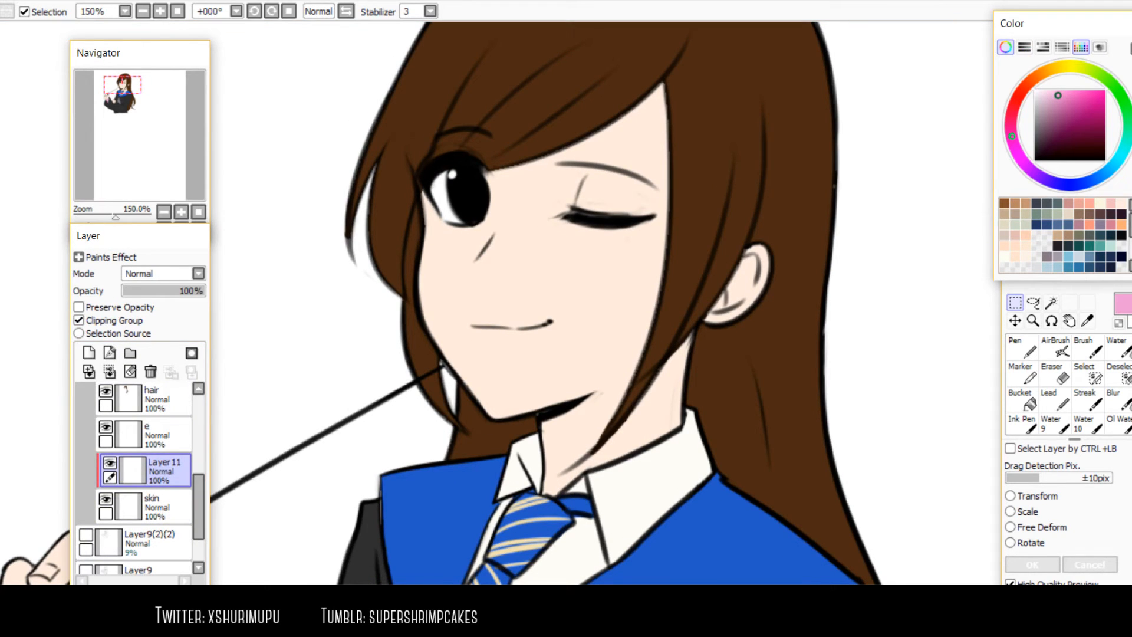
drag(1038, 28, 958, 23)
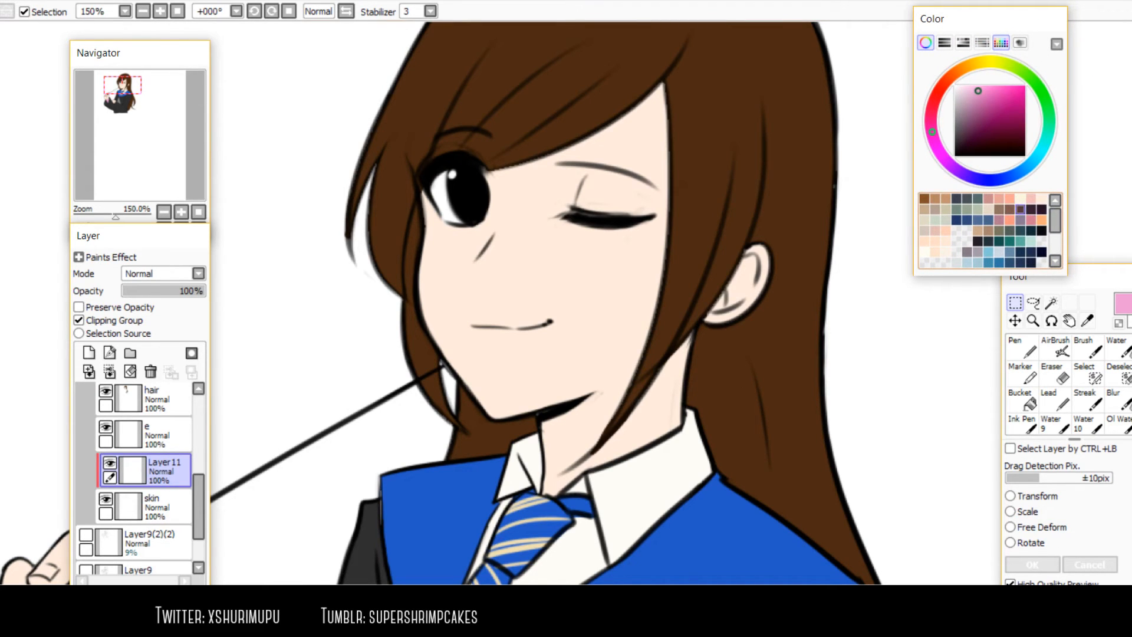
click(1031, 198)
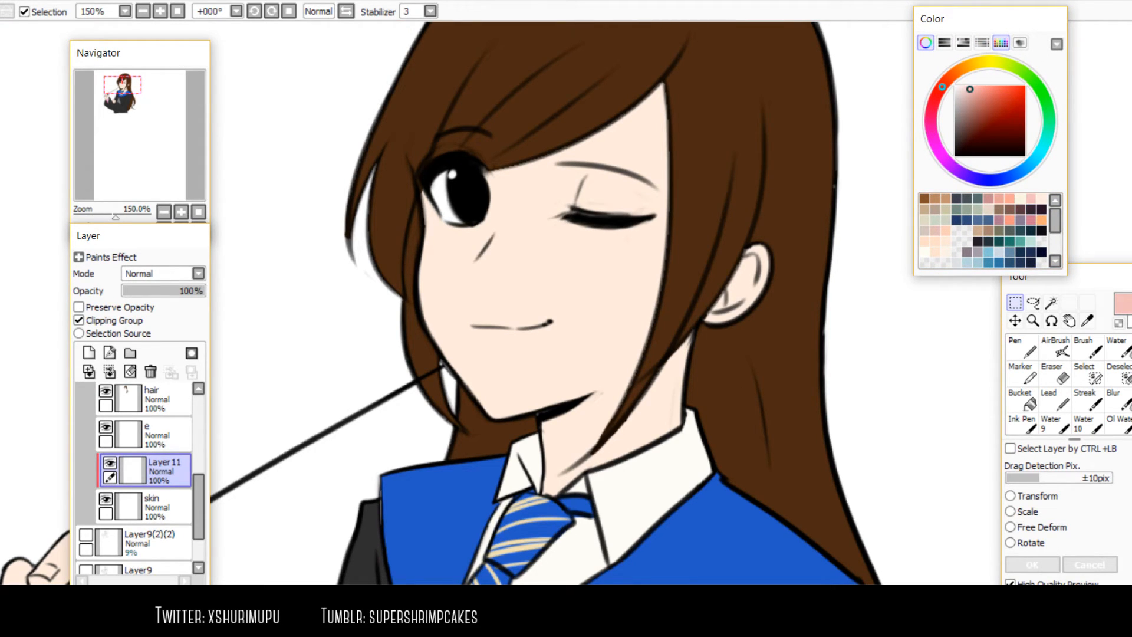
drag(1001, 20, 1082, 20)
key(b)
drag(655, 445, 671, 378)
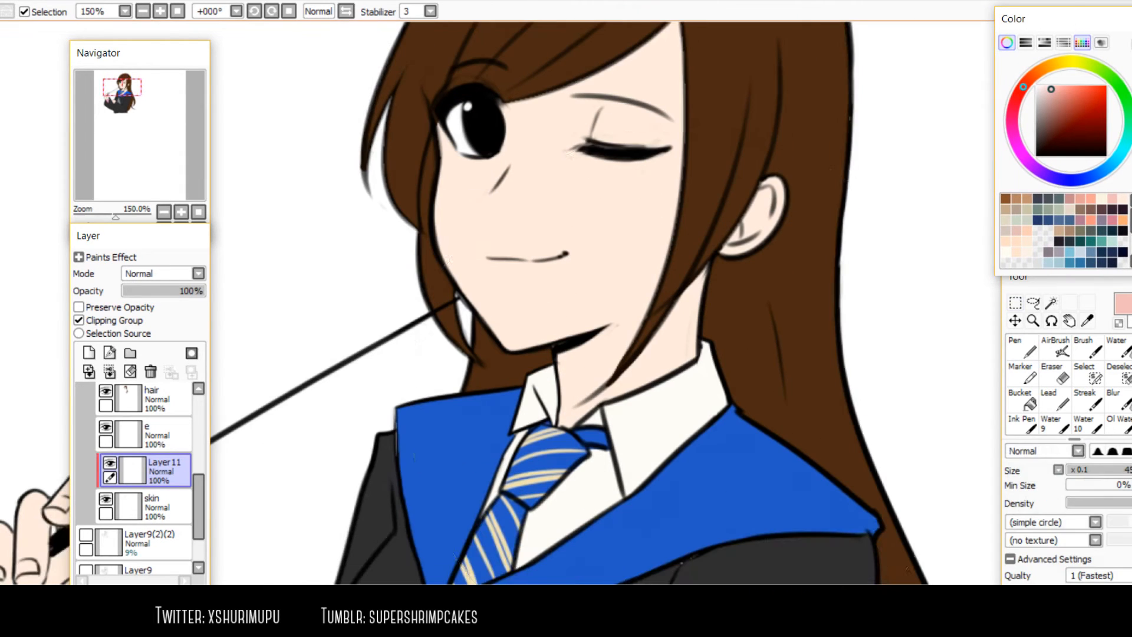
key([)
key([)
key([)
key([)
key([)
key([)
key([)
key([)
key([)
key([)
mouse_move(549, 360)
mouse_down()
mouse_move(646, 332)
mouse_move(586, 369)
mouse_move(620, 361)
mouse_move(594, 350)
mouse_move(524, 388)
mouse_move(658, 363)
mouse_move(572, 407)
mouse_move(549, 325)
mouse_up()
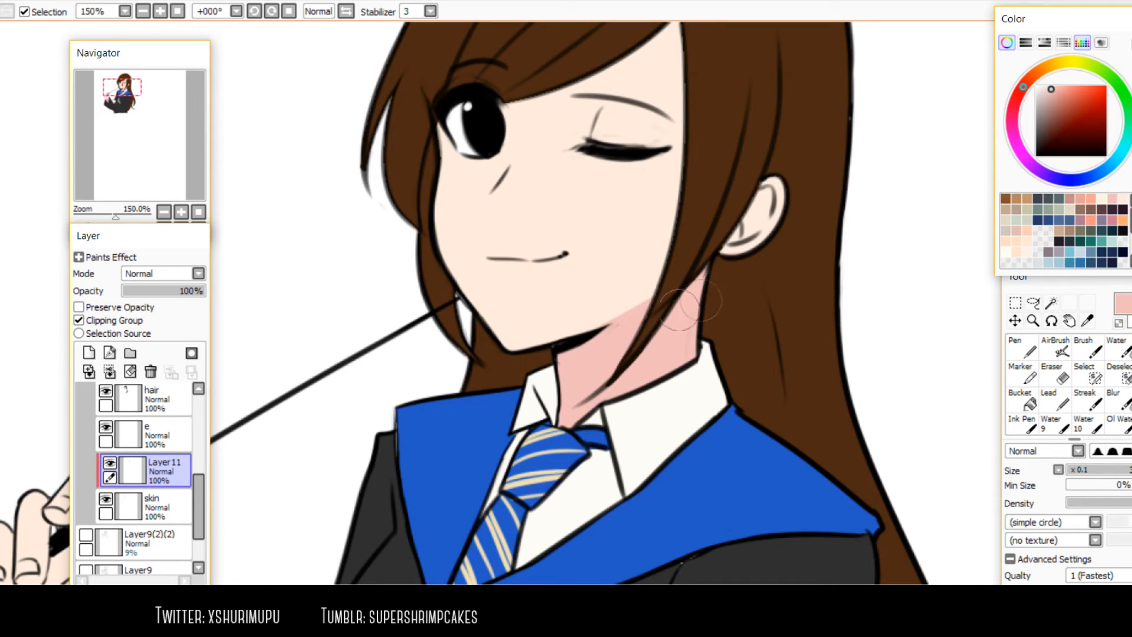
Set the skin shading layer to Multiply and shade the inside of the ear
click(159, 273)
click(142, 300)
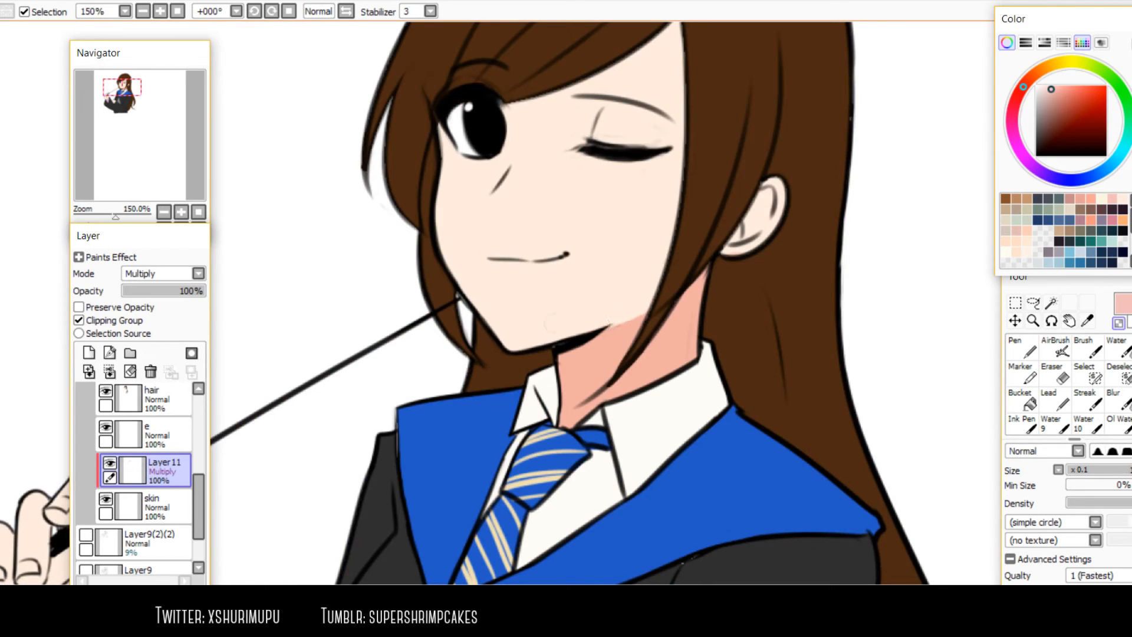
mouse_move(591, 326)
mouse_down()
mouse_move(674, 296)
mouse_move(615, 323)
mouse_up()
mouse_move(728, 218)
mouse_down()
mouse_move(680, 282)
mouse_move(711, 255)
mouse_move(707, 277)
mouse_move(688, 292)
mouse_up()
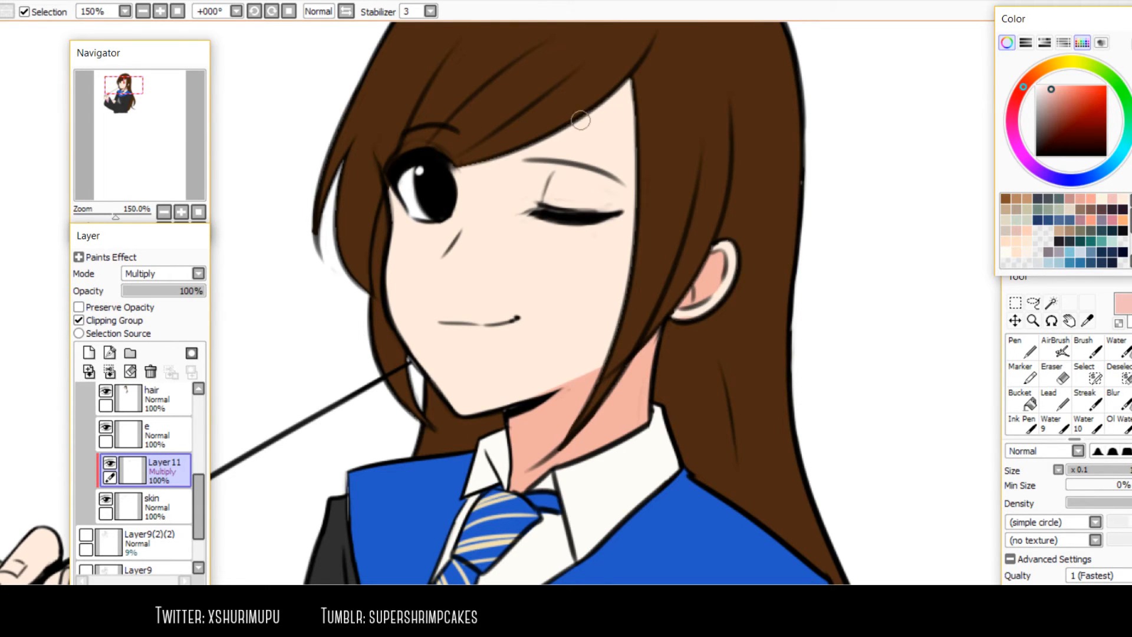
Paint a narrow shadow on the forehead along the lower edge of the fringe
drag(567, 152, 556, 215)
key(])
drag(640, 122, 356, 236)
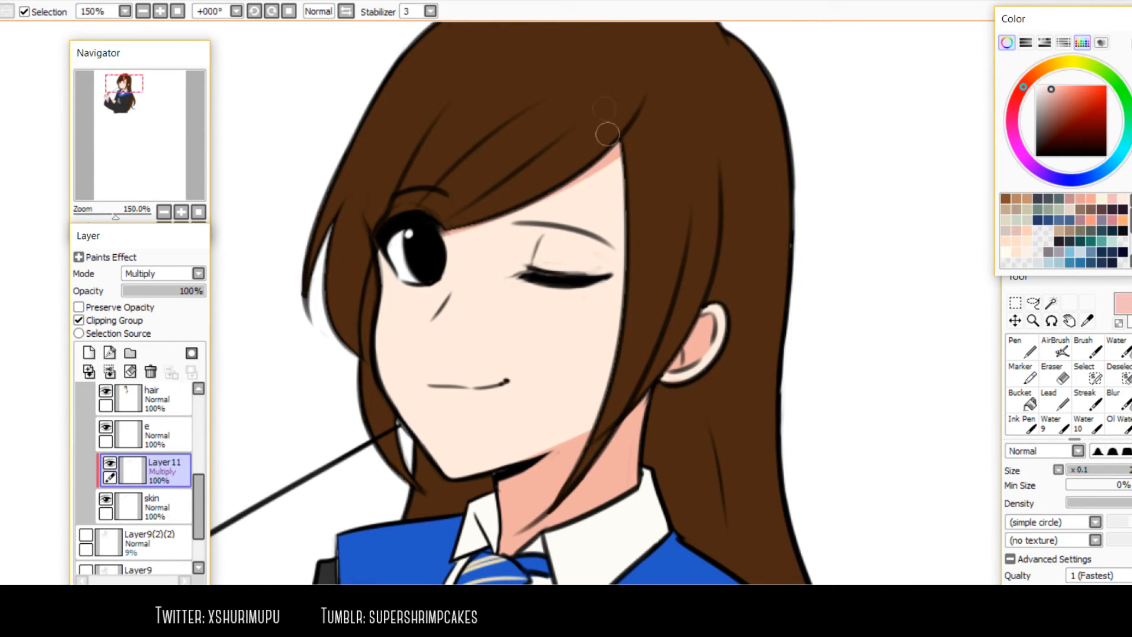
drag(607, 134, 640, 325)
drag(447, 359, 522, 359)
Add a new layer above the skin shading and draw a dark red arrow with the Brush, pointing down towards the head
click(89, 353)
scroll(186, 331, down, 1)
click(1070, 124)
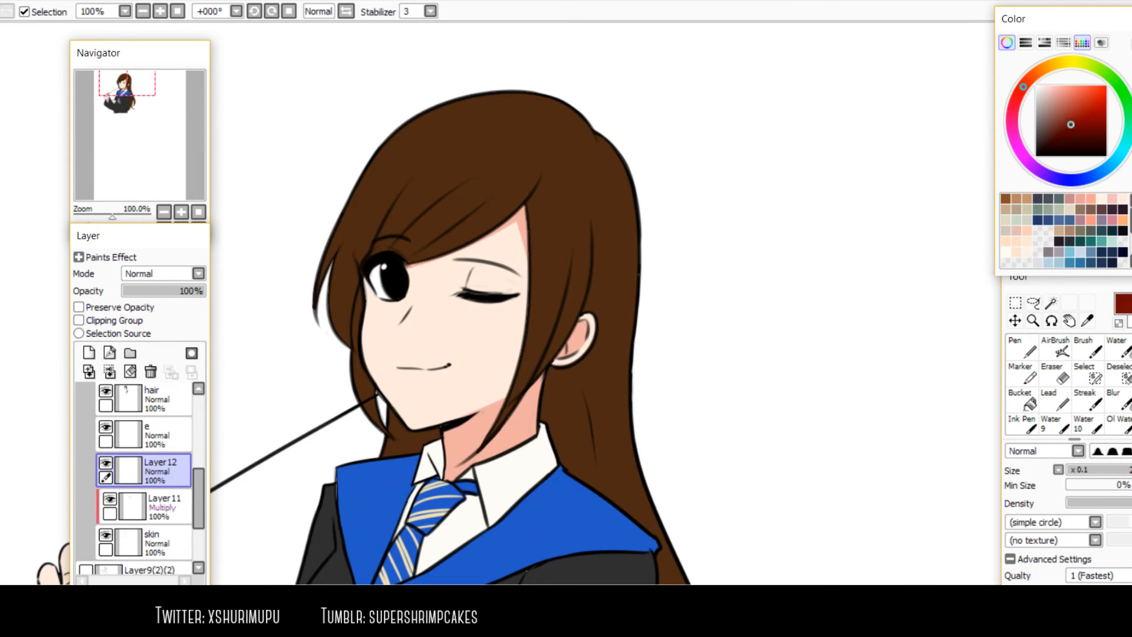
click(1087, 348)
mouse_move(285, 47)
mouse_down()
mouse_move(313, 104)
mouse_move(334, 101)
mouse_move(356, 68)
mouse_up()
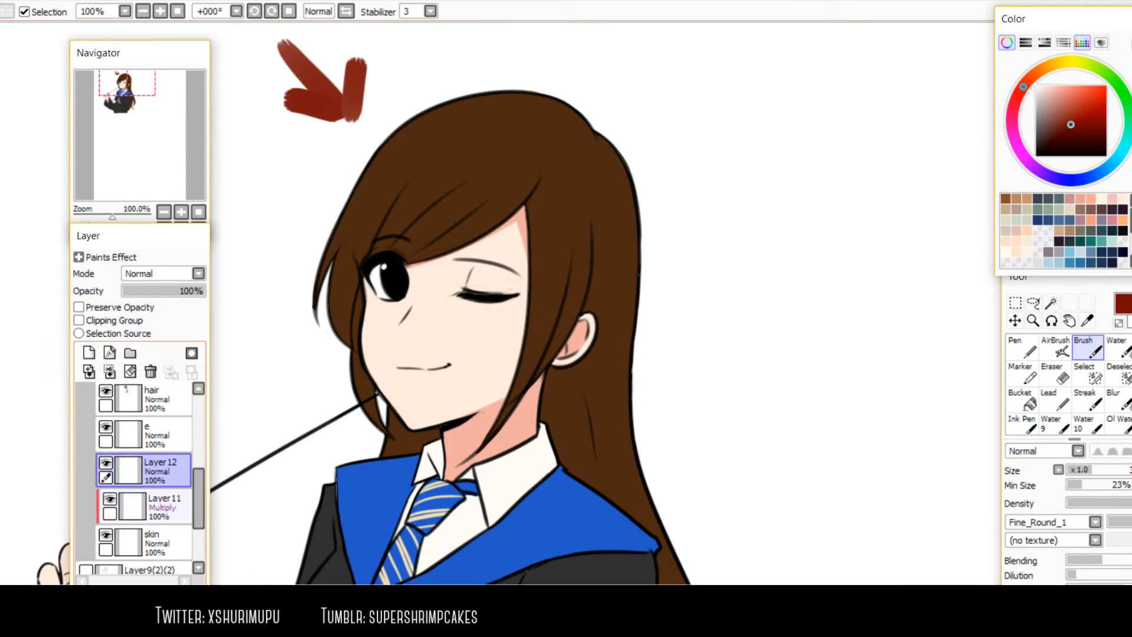
Return to the Multiply shading layer and paint a pale pink shadow on the face along the long side strand, checking it mirrored
click(168, 507)
click(1111, 198)
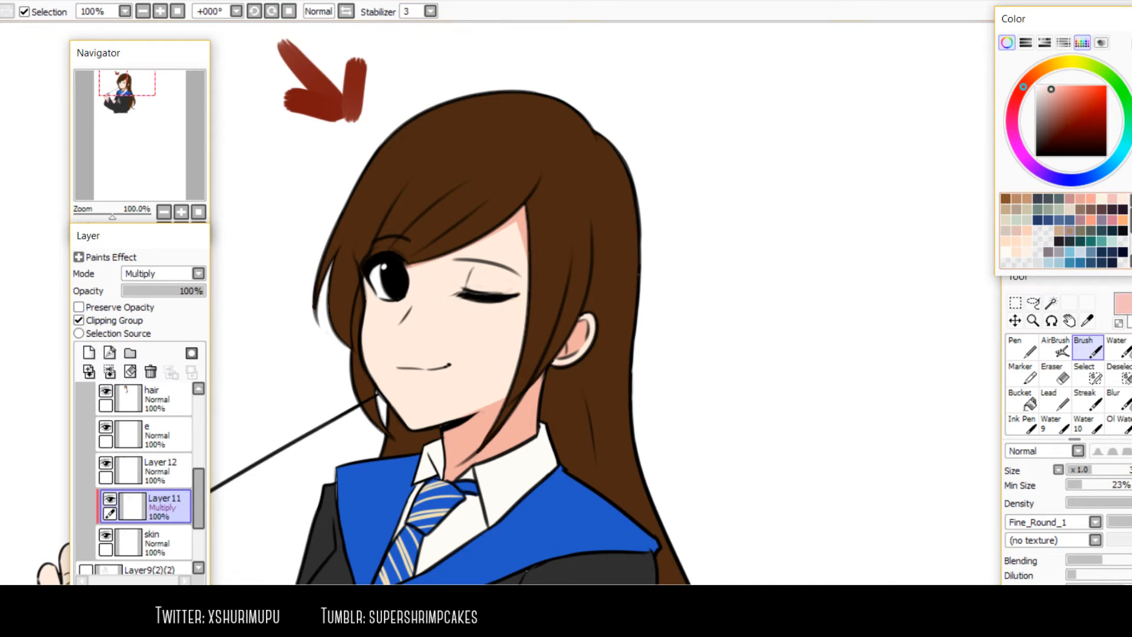
scroll(463, 239, up, 2)
key(w)
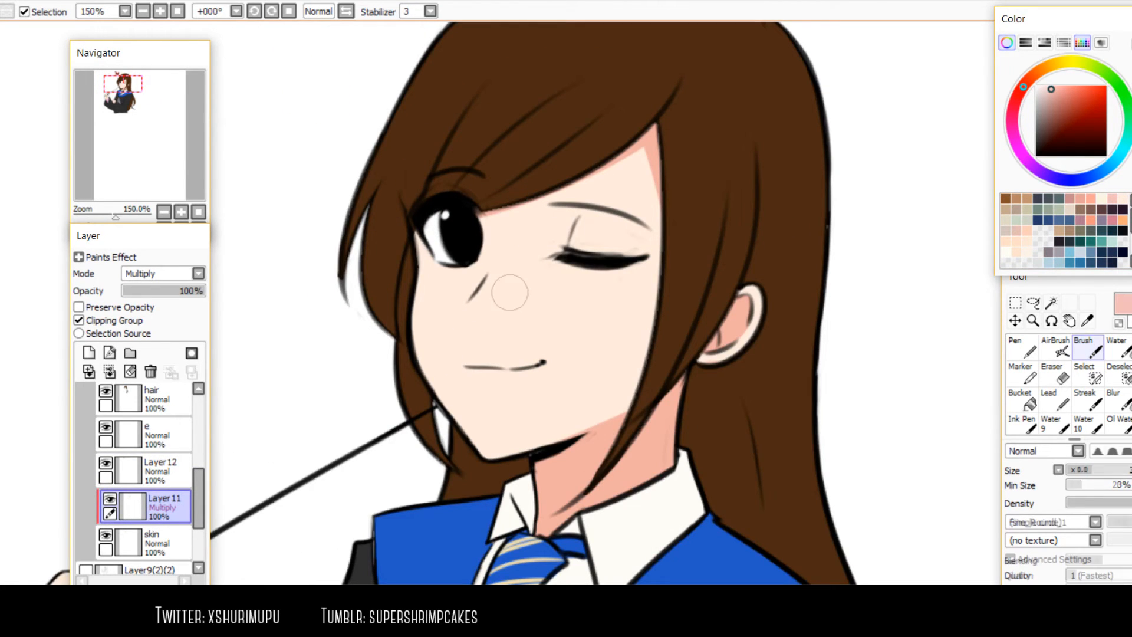
drag(662, 186, 619, 401)
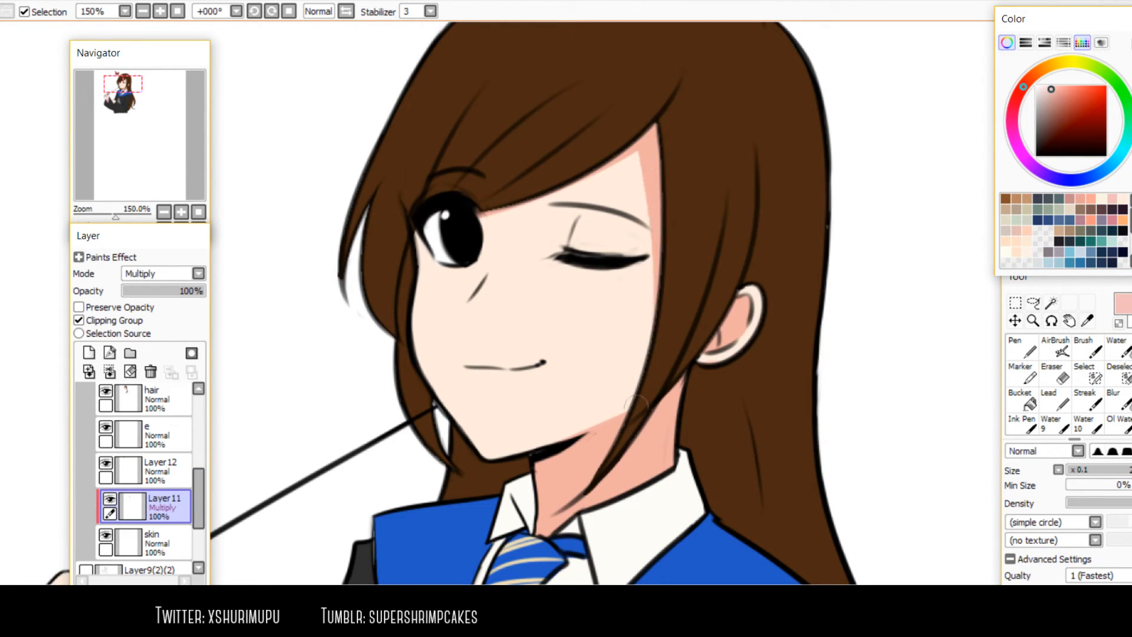
key(h)
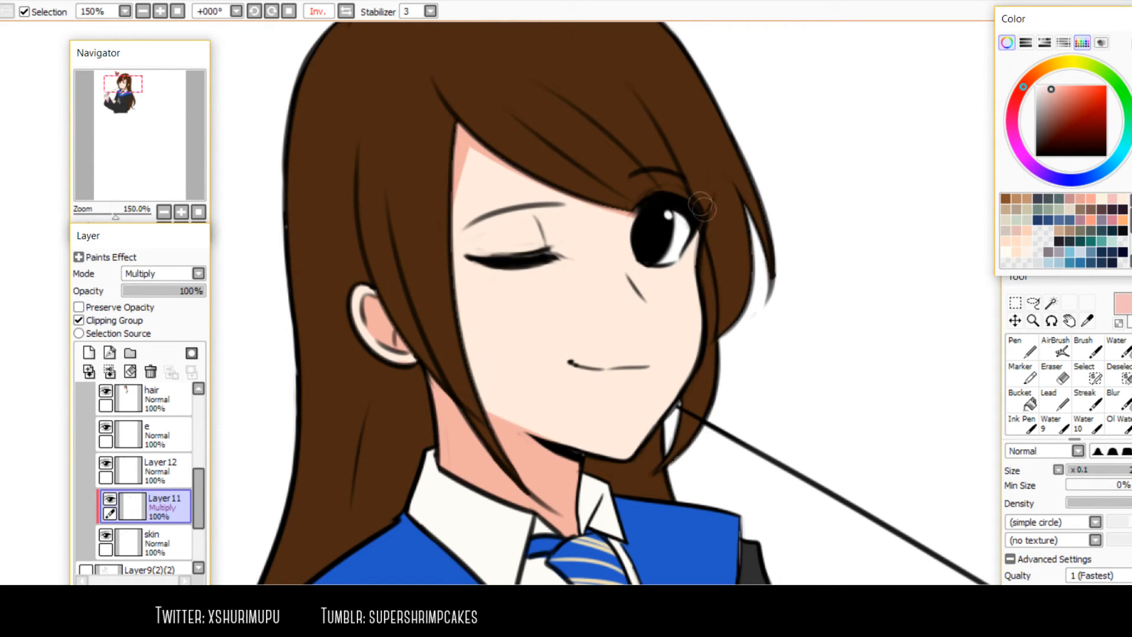
Paint a thin pink shadow on the eyelid just above the closed eye's lash line
key(h)
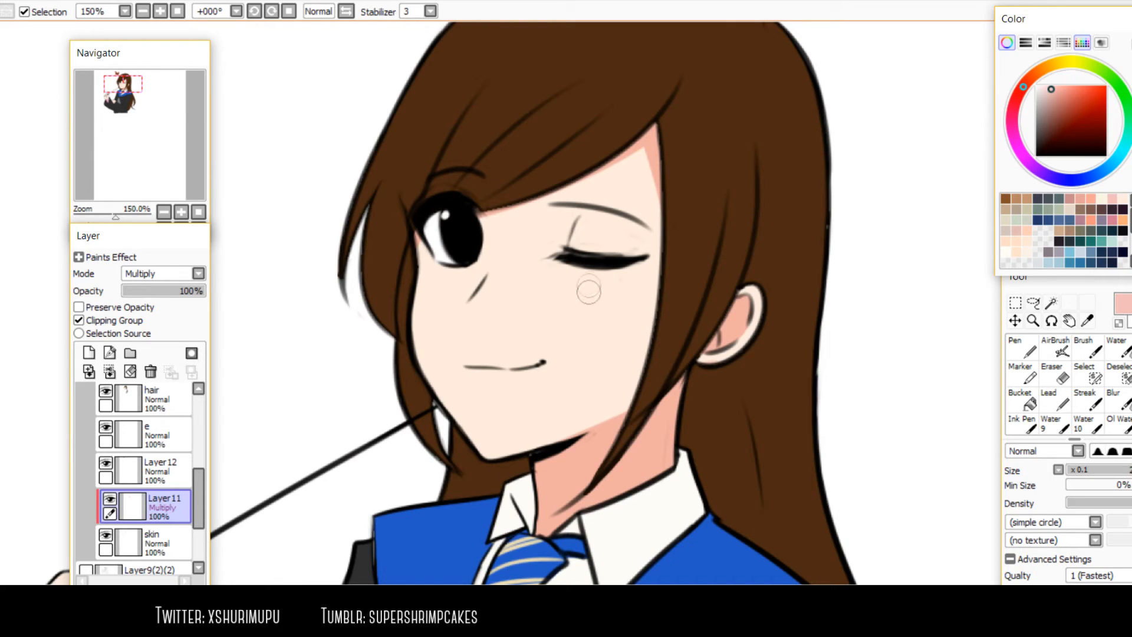
drag(557, 246, 592, 247)
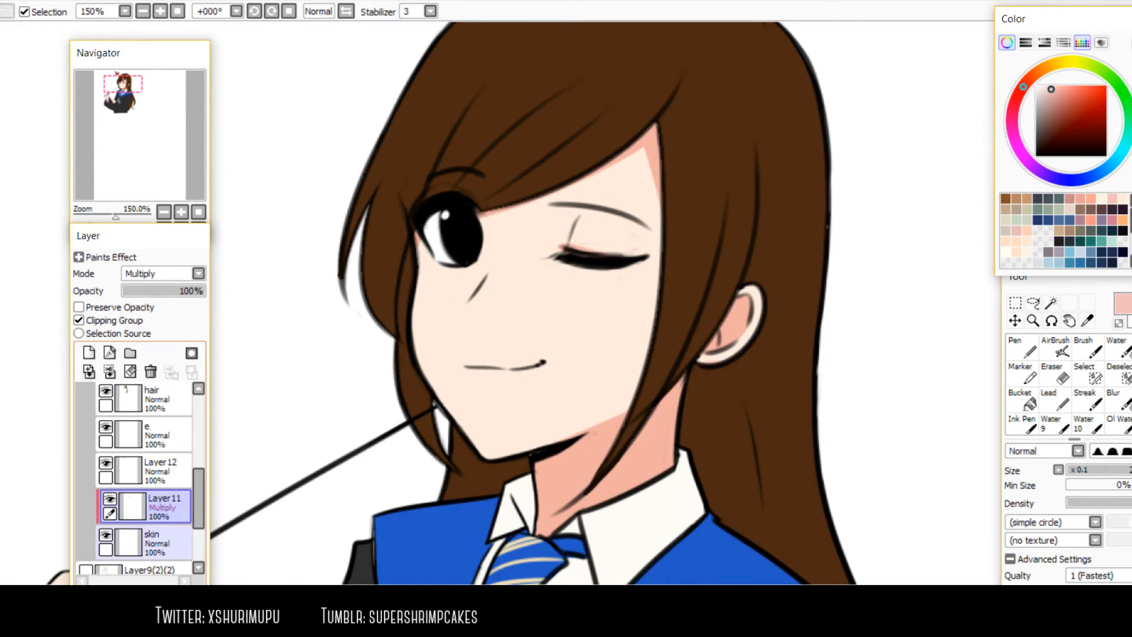
On the skin layer, turn on Preserve Opacity and paint white highlights beside the nose and along the outer edge of the face
click(160, 541)
right_click(307, 421)
key(bracketleft)
scroll(480, 298, up, 1)
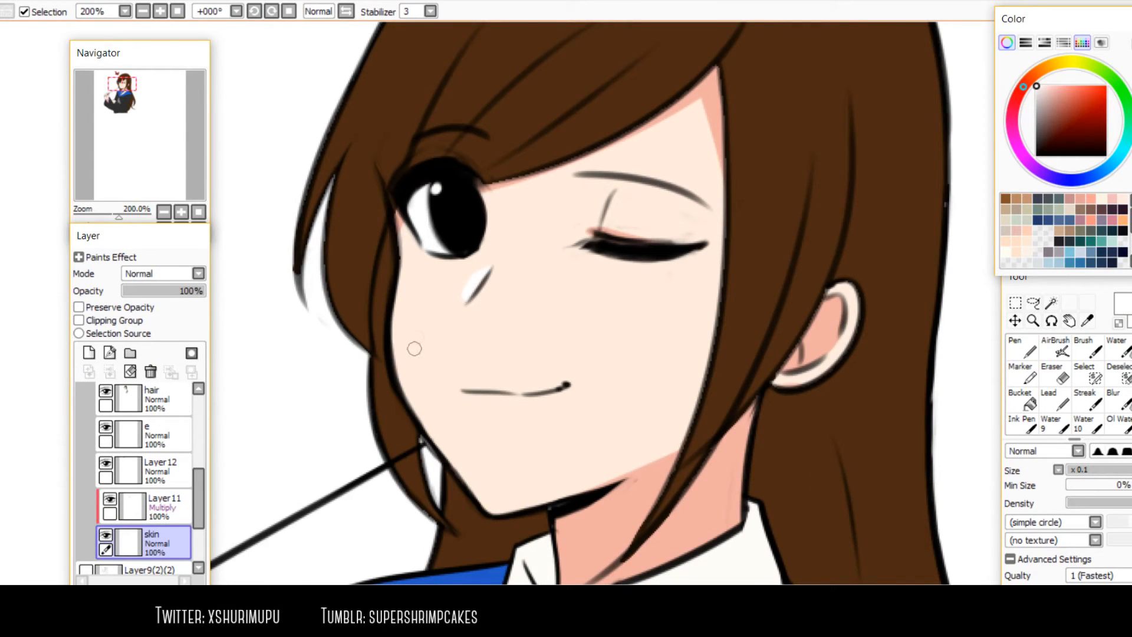
key(h)
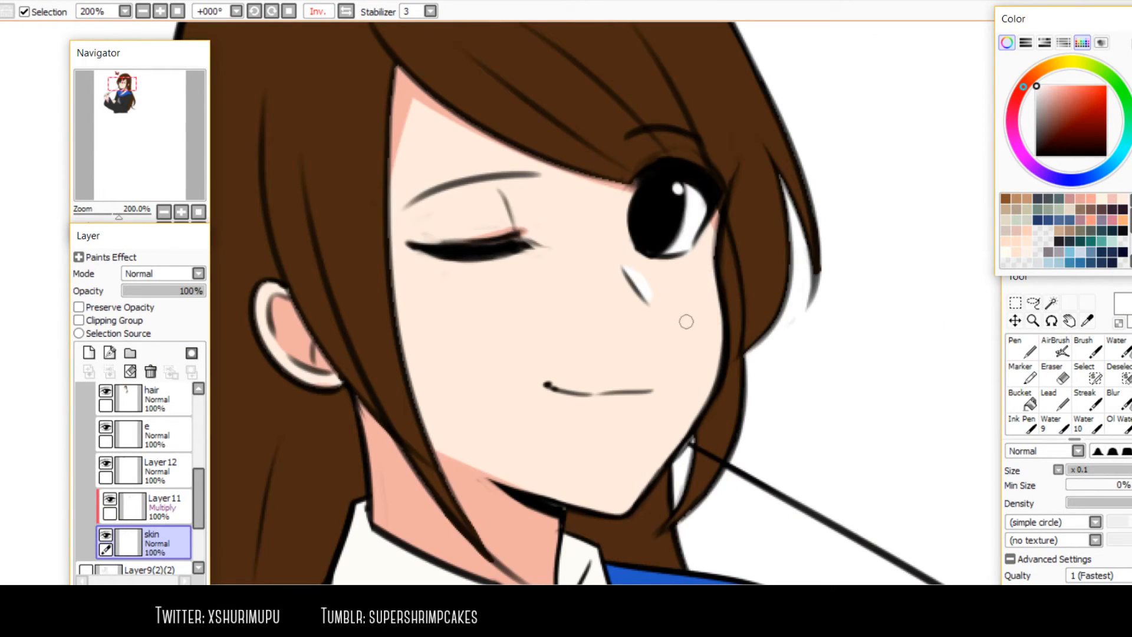
click(79, 307)
drag(707, 259, 665, 464)
key(h)
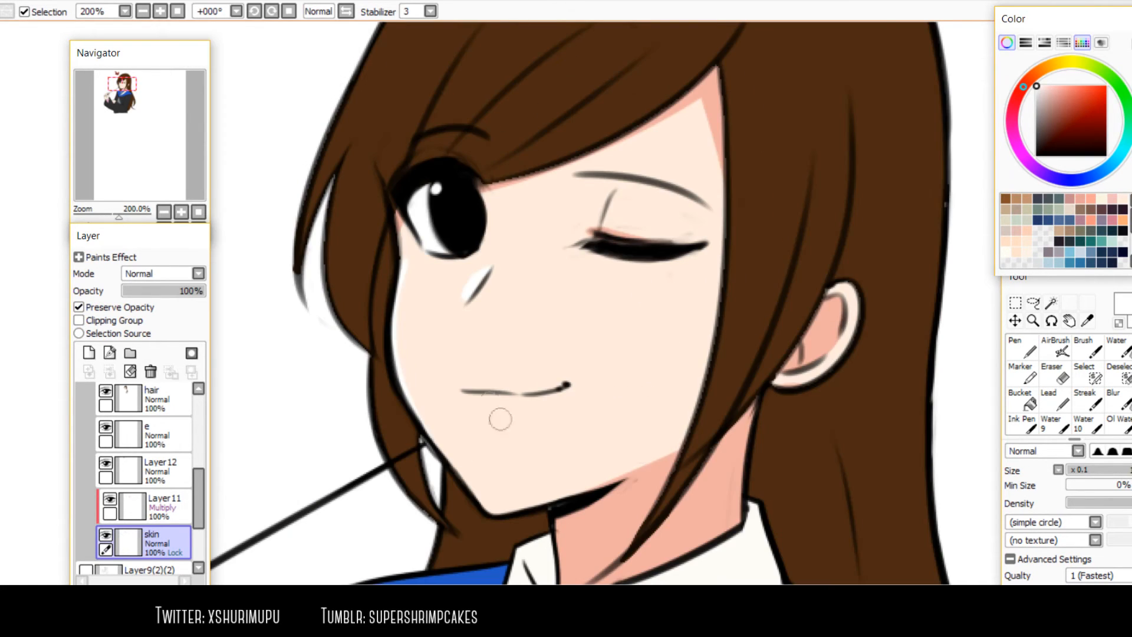
drag(395, 359, 470, 477)
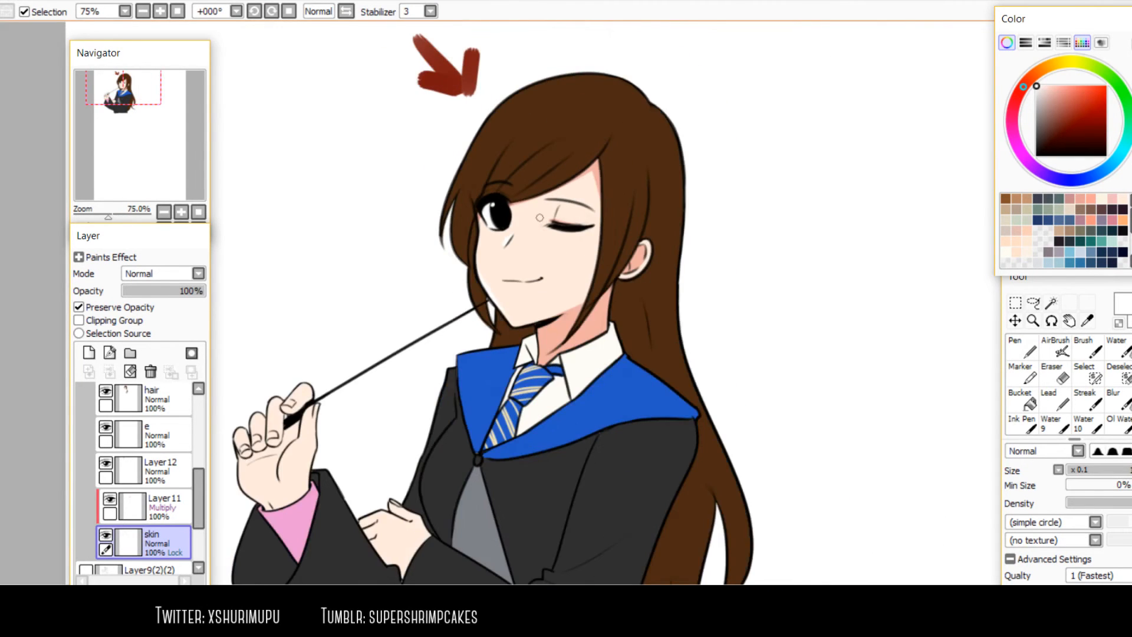
Return to the Multiply shading layer, cover the raised hand with pink shading and clear it from the lit part of the index finger
scroll(540, 218, up, 2)
click(164, 505)
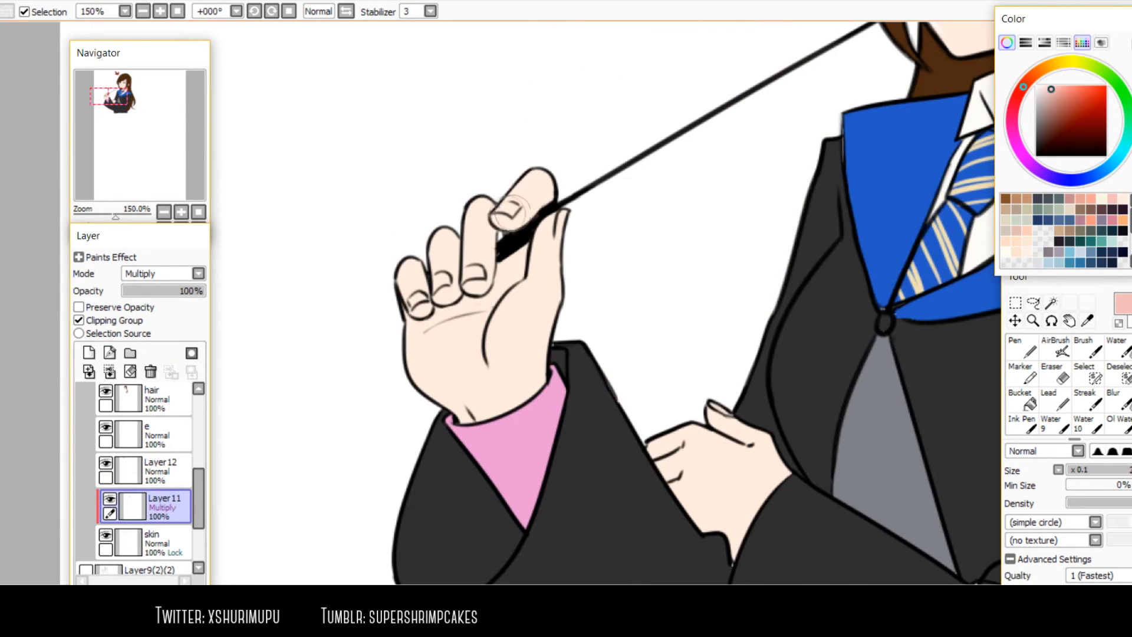
mouse_move(465, 259)
mouse_down()
mouse_move(448, 271)
mouse_move(513, 213)
mouse_move(442, 336)
mouse_move(438, 306)
mouse_move(545, 306)
mouse_move(531, 194)
mouse_up()
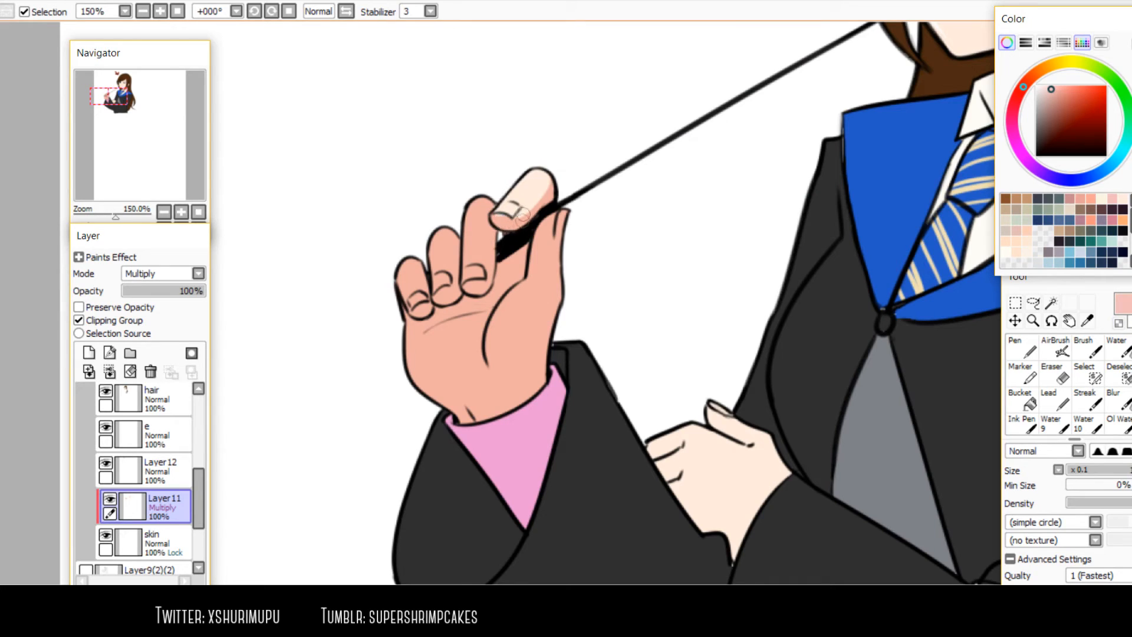
Clear the shading from the other three fingers of the raised hand, leaving narrow shadows at their edges and tips
mouse_move(483, 224)
mouse_down()
mouse_move(474, 266)
mouse_move(476, 217)
mouse_up()
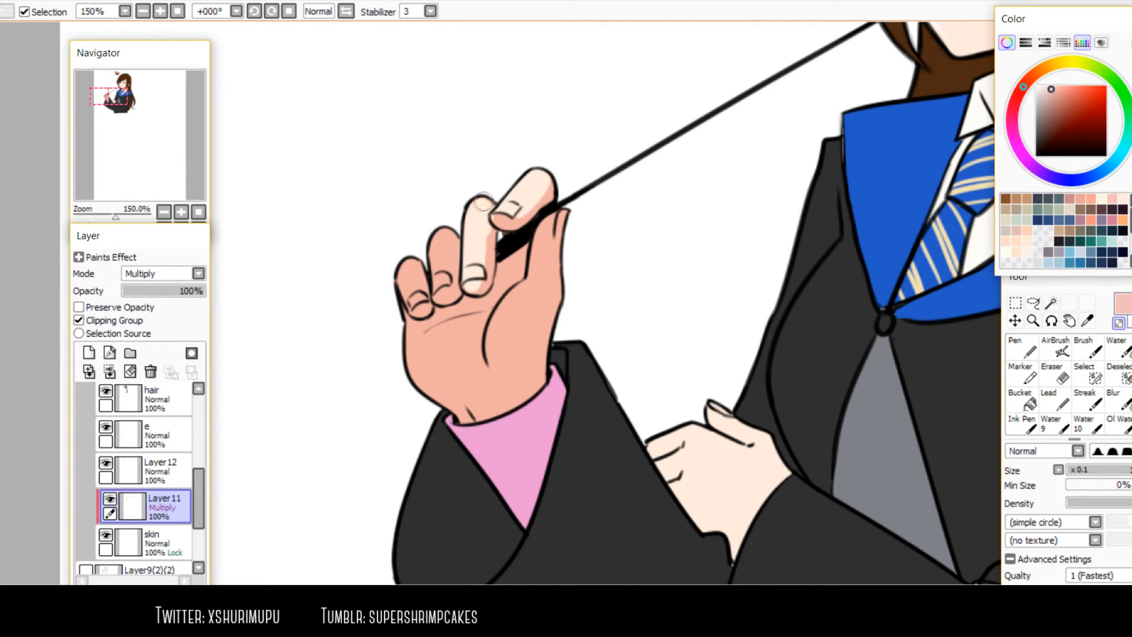
key(minus)
key(minus)
drag(488, 239, 486, 235)
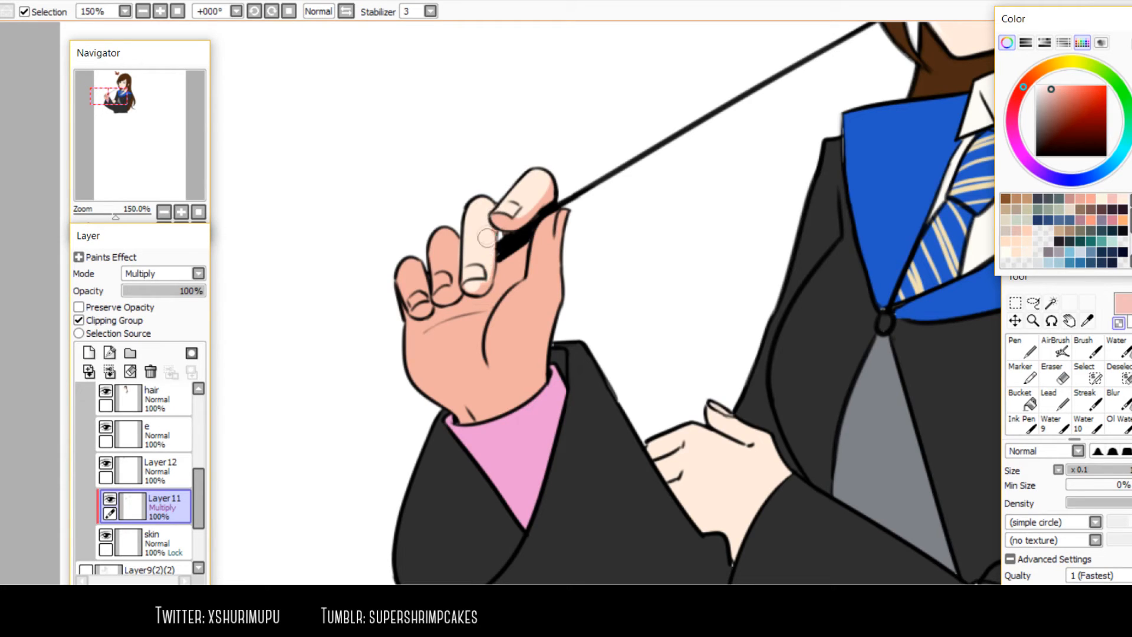
key(minus)
drag(470, 287, 475, 287)
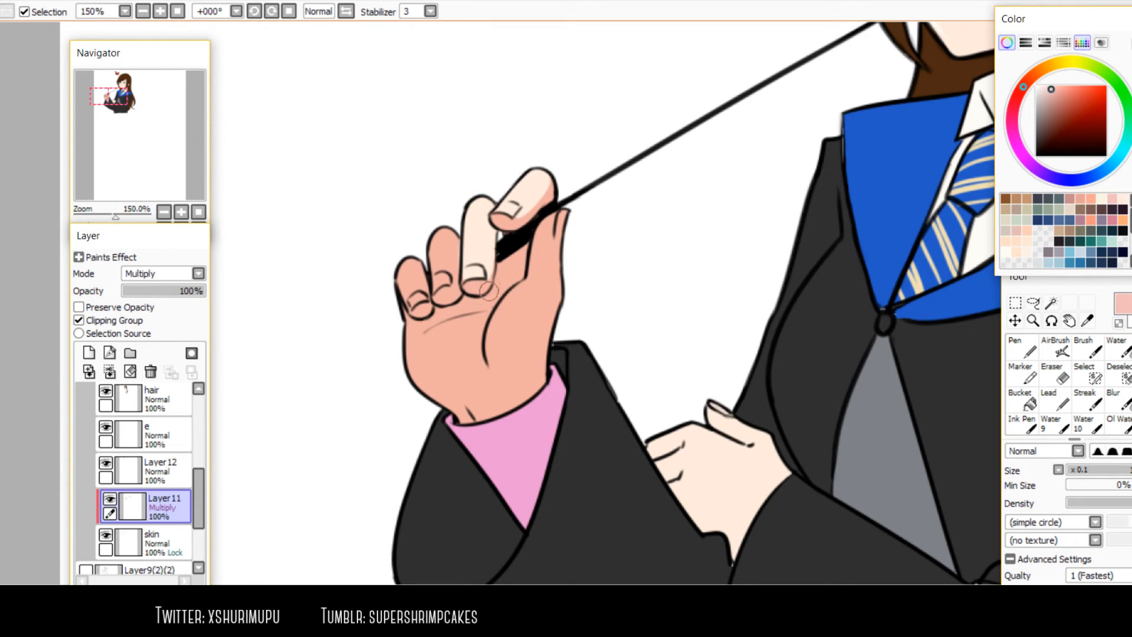
key(minus)
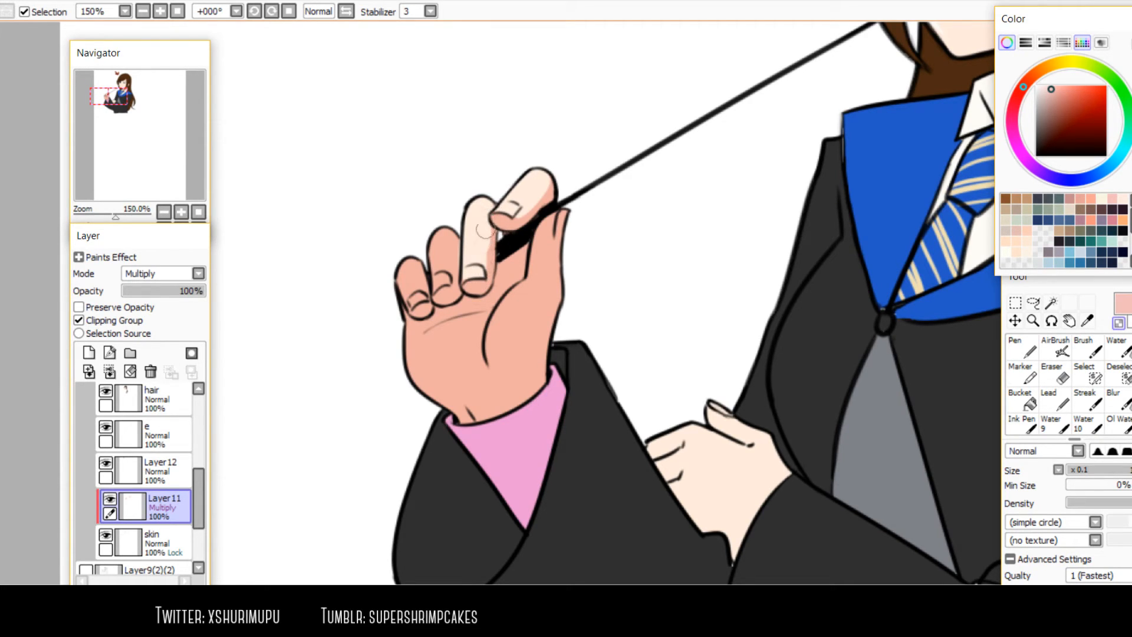
mouse_move(440, 260)
mouse_down()
mouse_move(437, 296)
mouse_move(455, 291)
mouse_move(427, 314)
mouse_move(410, 278)
mouse_up()
key(minus)
key(minus)
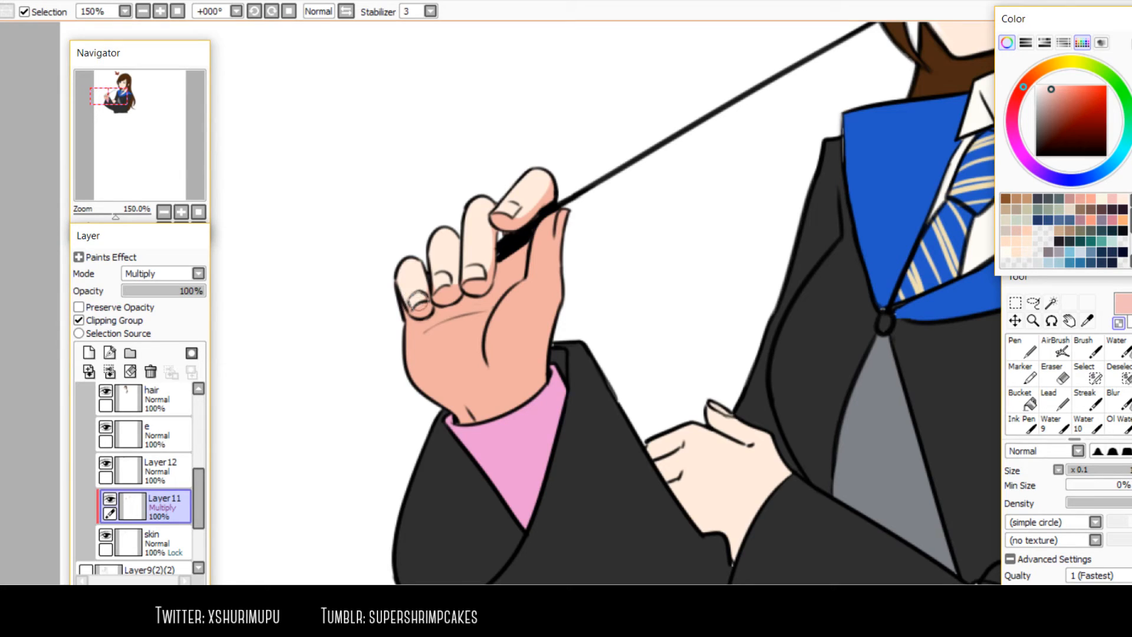
Clear the shading from the raised hand's thumb and palm, leaving shadow below the fingers and along the wrist
key(minus)
key(minus)
mouse_move(561, 221)
mouse_down()
mouse_move(541, 268)
mouse_move(551, 232)
mouse_move(557, 298)
mouse_up()
drag(549, 245, 550, 332)
mouse_move(539, 285)
mouse_down()
mouse_move(501, 351)
mouse_move(536, 288)
mouse_move(540, 300)
mouse_up()
mouse_move(422, 359)
mouse_down()
mouse_move(454, 345)
mouse_move(424, 365)
mouse_move(448, 349)
mouse_move(419, 345)
mouse_move(428, 330)
mouse_move(386, 348)
mouse_move(450, 341)
mouse_move(472, 382)
mouse_up()
key(minus)
key(bracketleft)
key(bracketleft)
key(bracketleft)
key(minus)
mouse_move(451, 335)
mouse_down()
mouse_move(415, 372)
mouse_move(463, 391)
mouse_up()
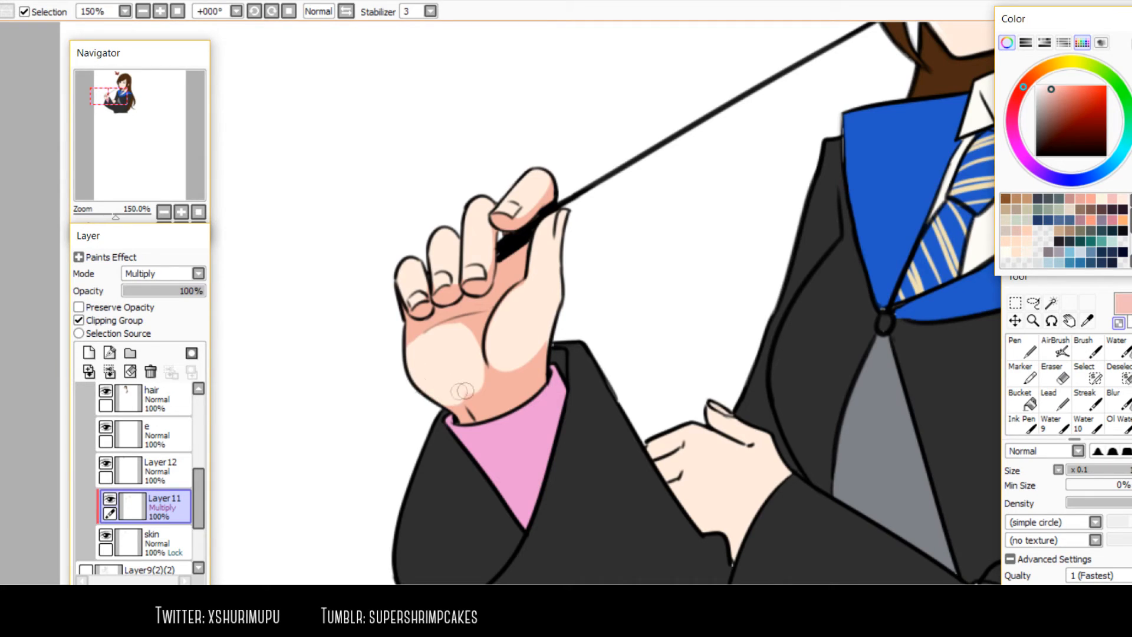
Refine the palm shadow beneath the fingers and beside the thumb crease in the mirrored view
key(h)
mouse_move(667, 329)
mouse_down()
mouse_move(635, 322)
mouse_move(642, 315)
mouse_move(641, 364)
mouse_up()
key(minus)
drag(624, 312, 696, 329)
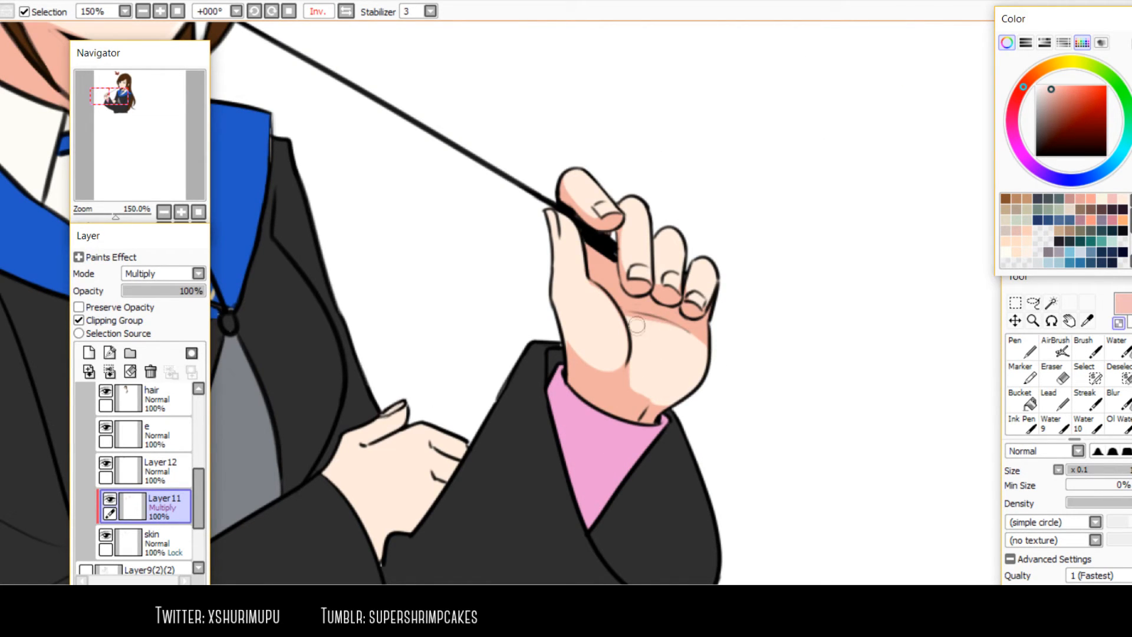
key(minus)
drag(629, 319, 631, 383)
key(minus)
mouse_move(635, 327)
mouse_down()
mouse_move(635, 351)
mouse_move(620, 317)
mouse_move(624, 384)
mouse_move(632, 348)
mouse_move(624, 342)
mouse_move(608, 408)
mouse_move(620, 344)
mouse_up()
key(minus)
key(minus)
key(minus)
key(minus)
key(h)
scroll(608, 269, down, 3)
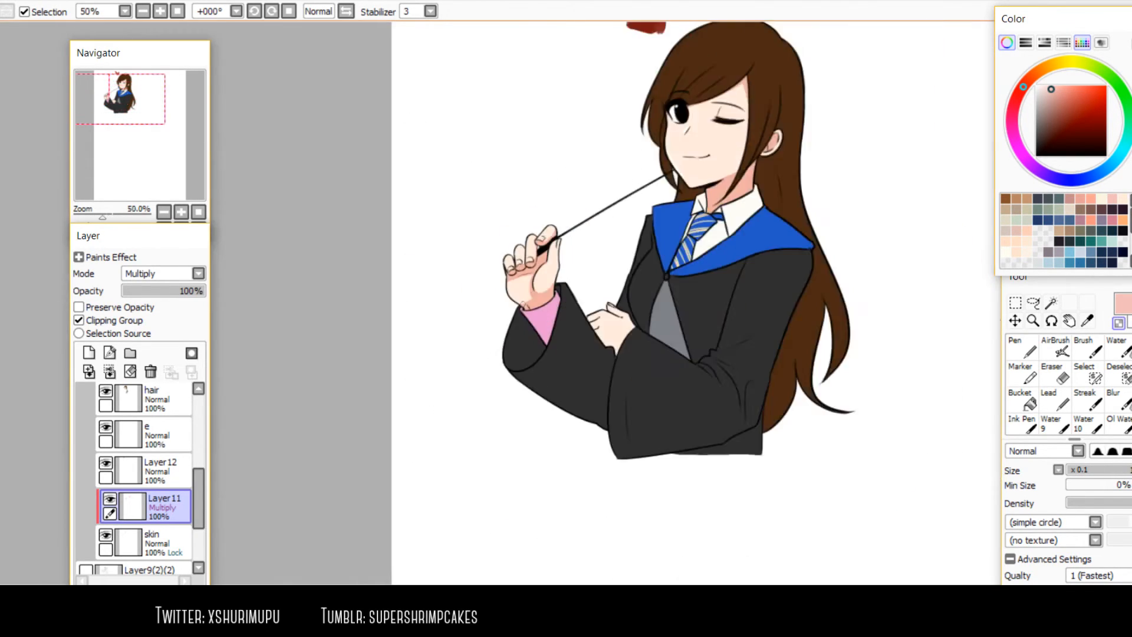
Touch up the palm shadow below the curled fingers and shade the tip of the thumb behind the wand
scroll(524, 271, up, 3)
key(bracketright)
key(bracketright)
mouse_move(485, 294)
mouse_down()
mouse_move(547, 291)
mouse_move(533, 283)
mouse_move(543, 353)
mouse_move(550, 346)
mouse_move(538, 356)
mouse_move(561, 312)
mouse_up()
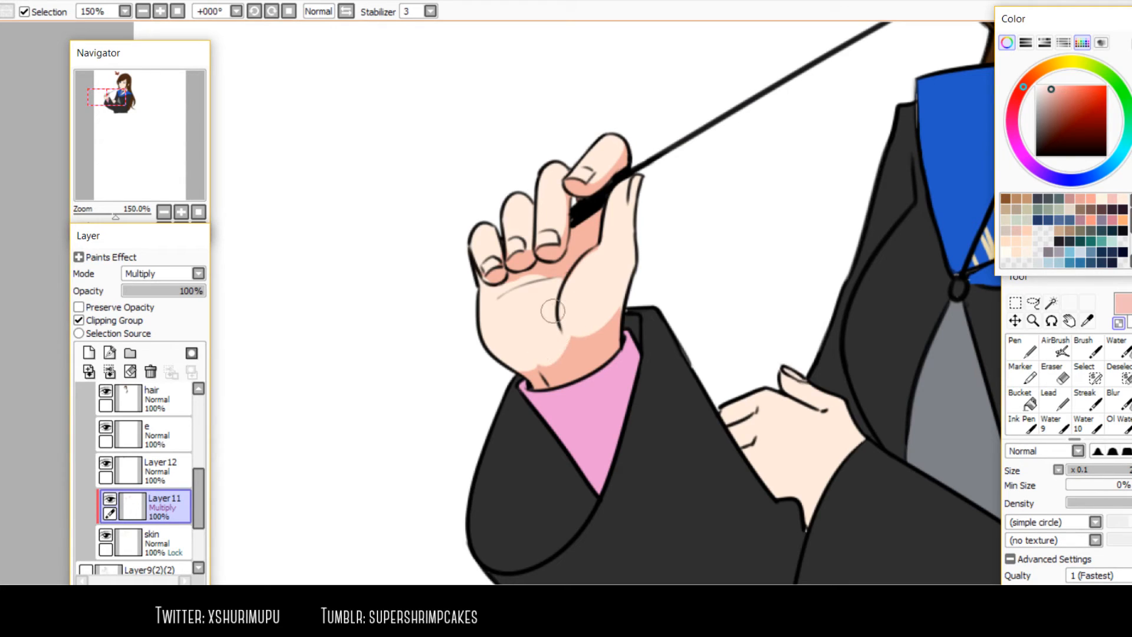
drag(491, 280, 547, 271)
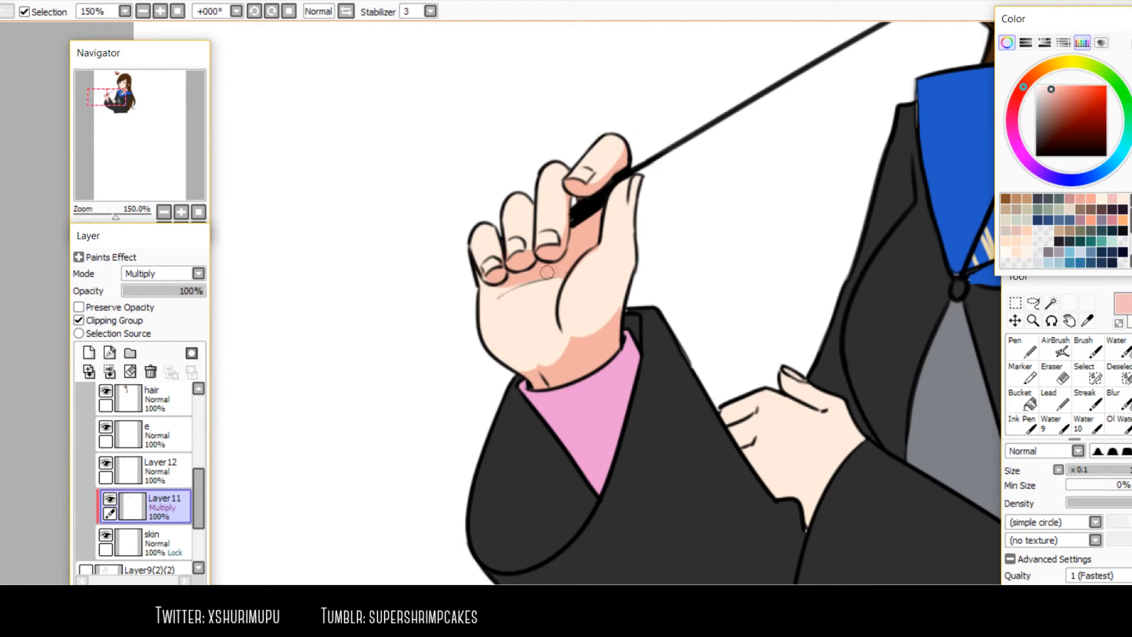
mouse_move(619, 198)
mouse_down()
mouse_move(608, 221)
mouse_move(625, 216)
mouse_move(592, 248)
mouse_up()
key(minus)
drag(532, 293, 556, 292)
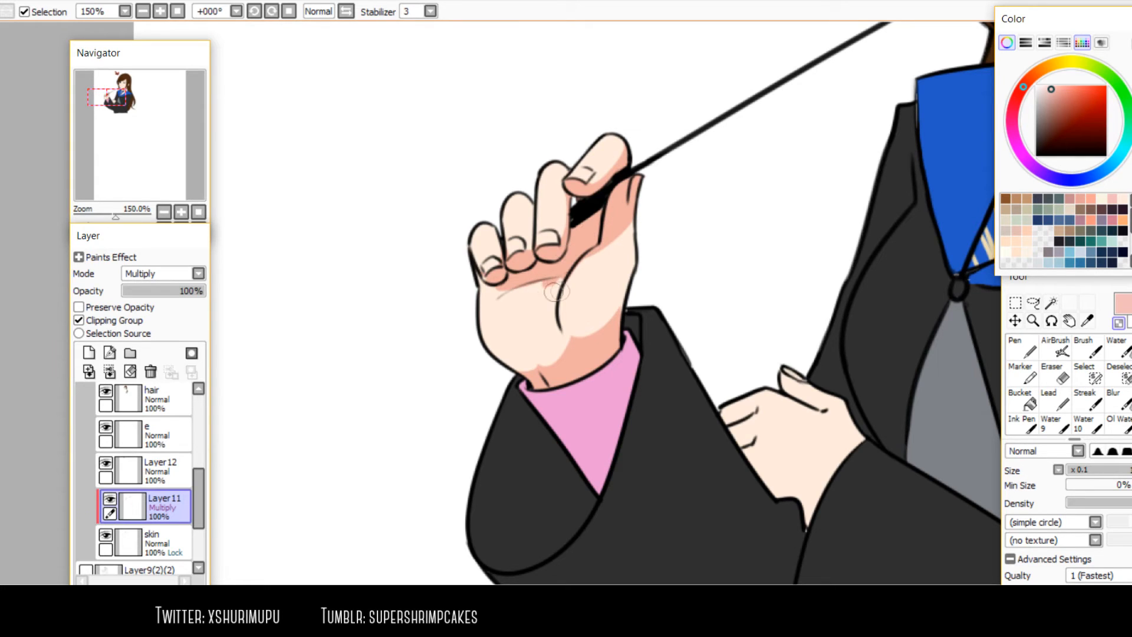
key(h)
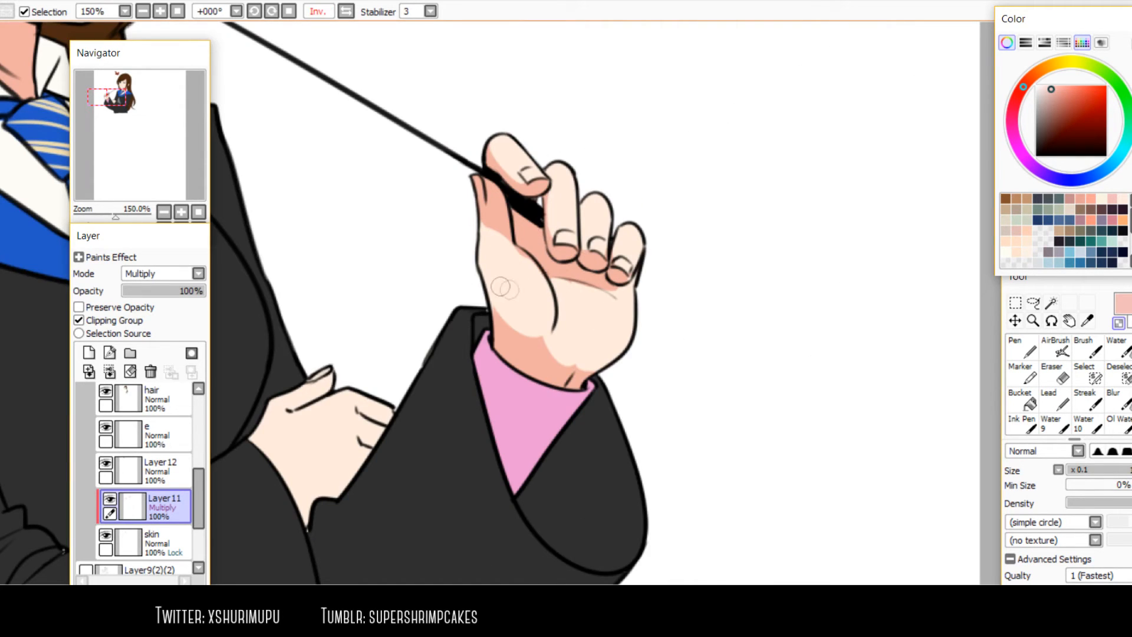
mouse_move(501, 243)
mouse_down()
mouse_move(528, 263)
mouse_move(502, 232)
mouse_up()
key(minus)
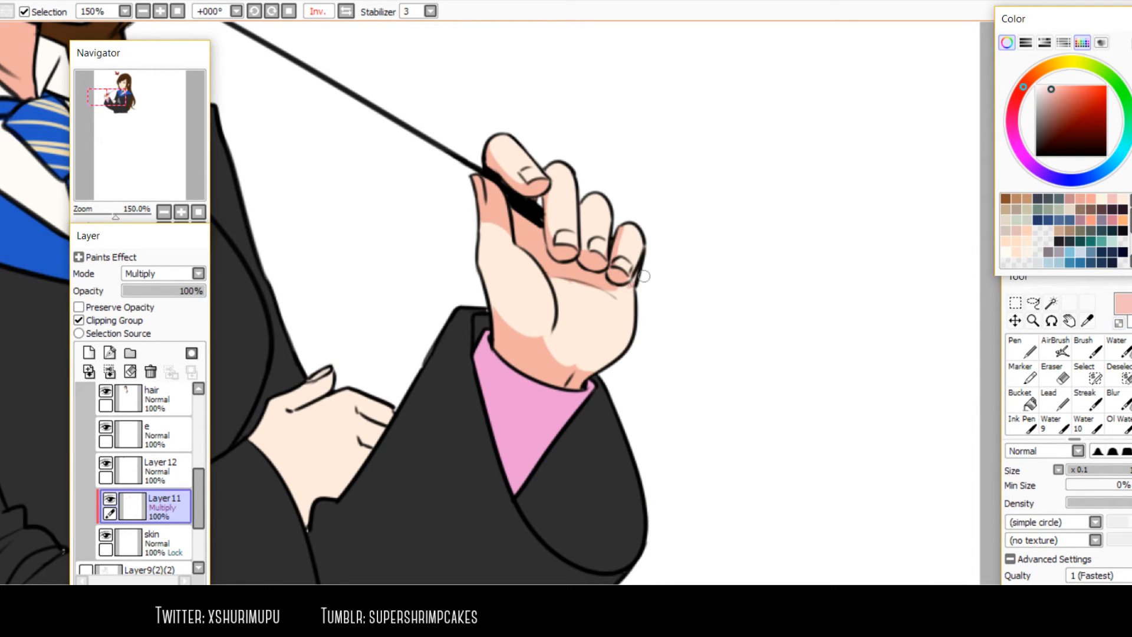
Clear the wrist shadow at the base of the raised hand with a larger brush
key(bracketright)
key(bracketright)
key(bracketright)
key(bracketright)
key(minus)
mouse_move(557, 338)
mouse_down()
mouse_move(533, 395)
mouse_move(544, 396)
mouse_up()
drag(602, 358, 573, 390)
key(h)
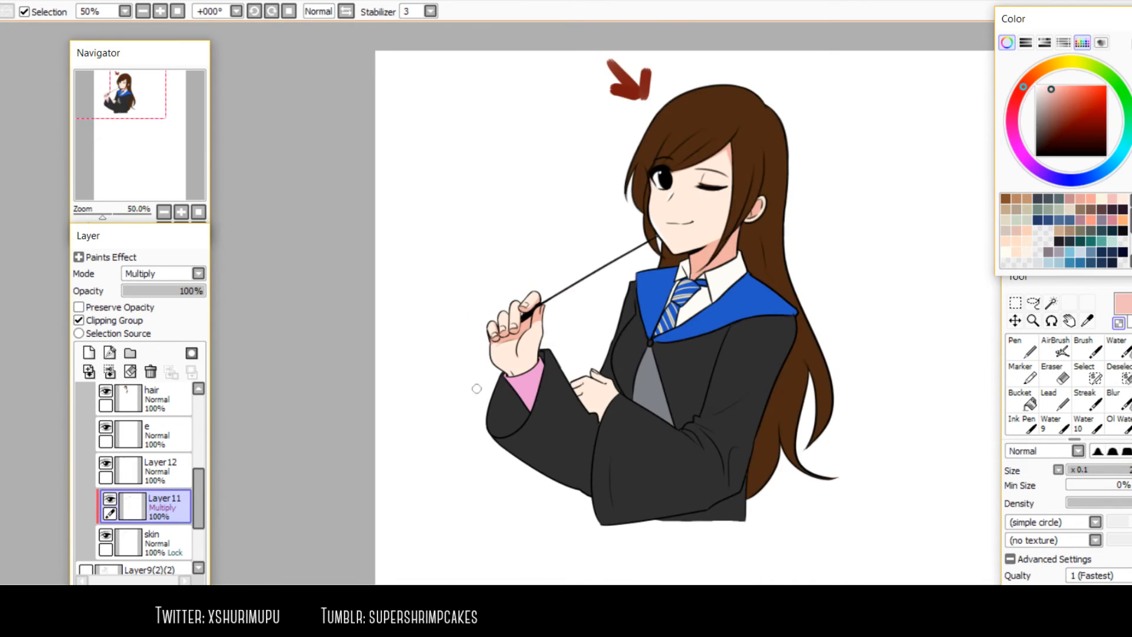
Paint thin shadows along the palm crease and the wrist line, and try shading the hand's edge near the cuff
scroll(475, 387, up, 2)
scroll(516, 333, up, 2)
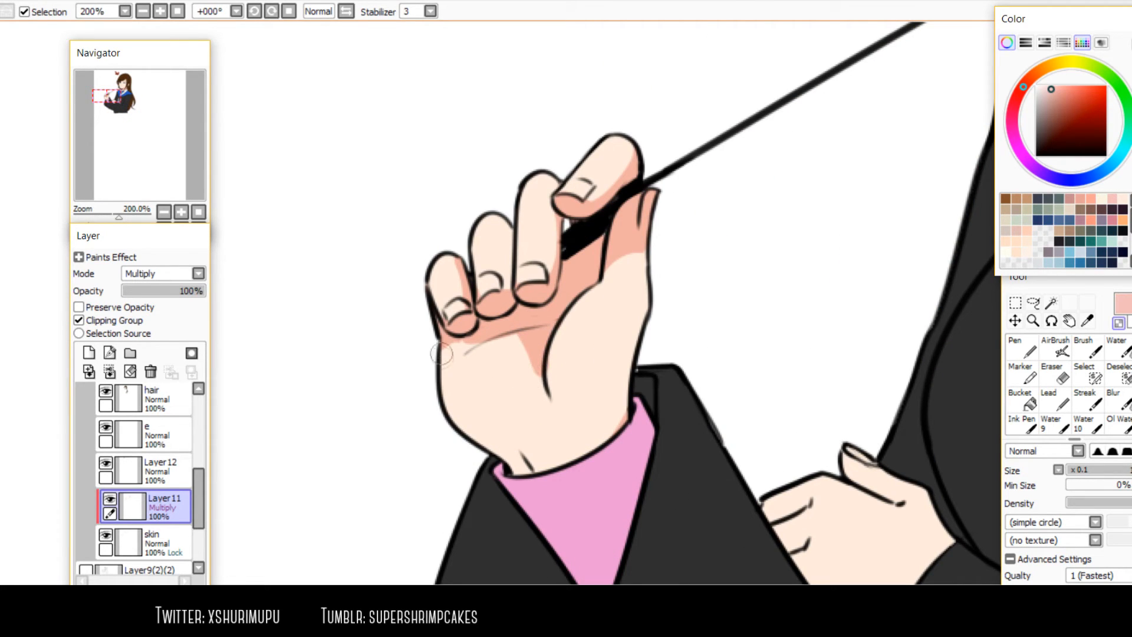
drag(507, 332, 439, 370)
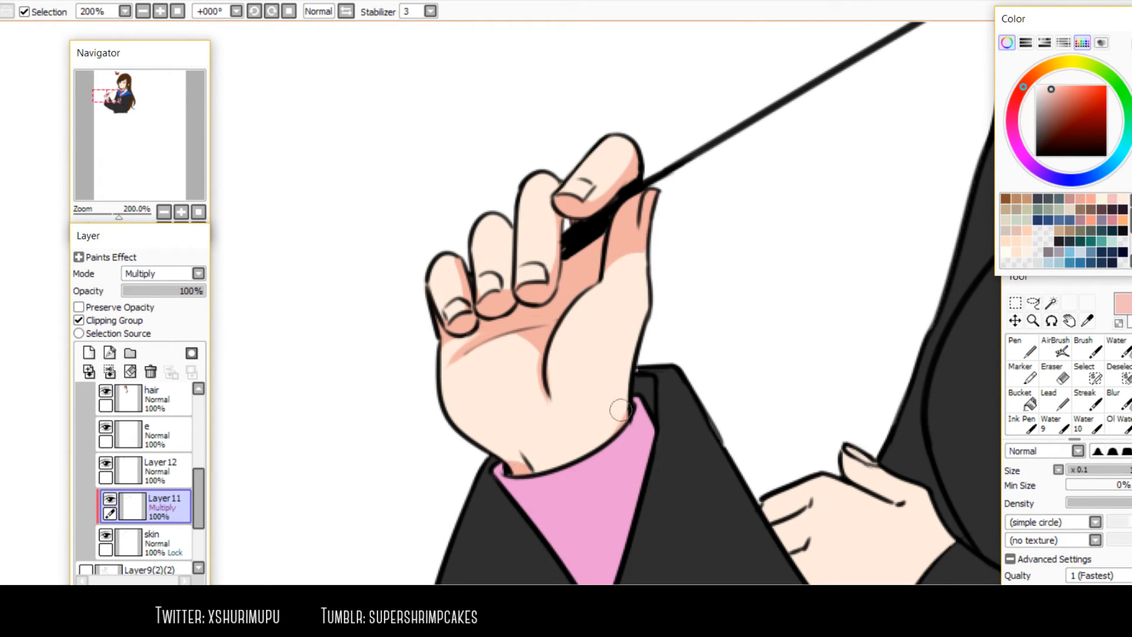
mouse_move(603, 483)
mouse_down()
mouse_move(660, 308)
mouse_move(626, 370)
mouse_up()
key(minus)
drag(644, 306, 618, 411)
drag(629, 350, 616, 437)
Examine the raised hand's shading up close and against the whole figure, including mirrored
key(Page_Down)
key(Page_Down)
key(Page_Down)
key(Page_Down)
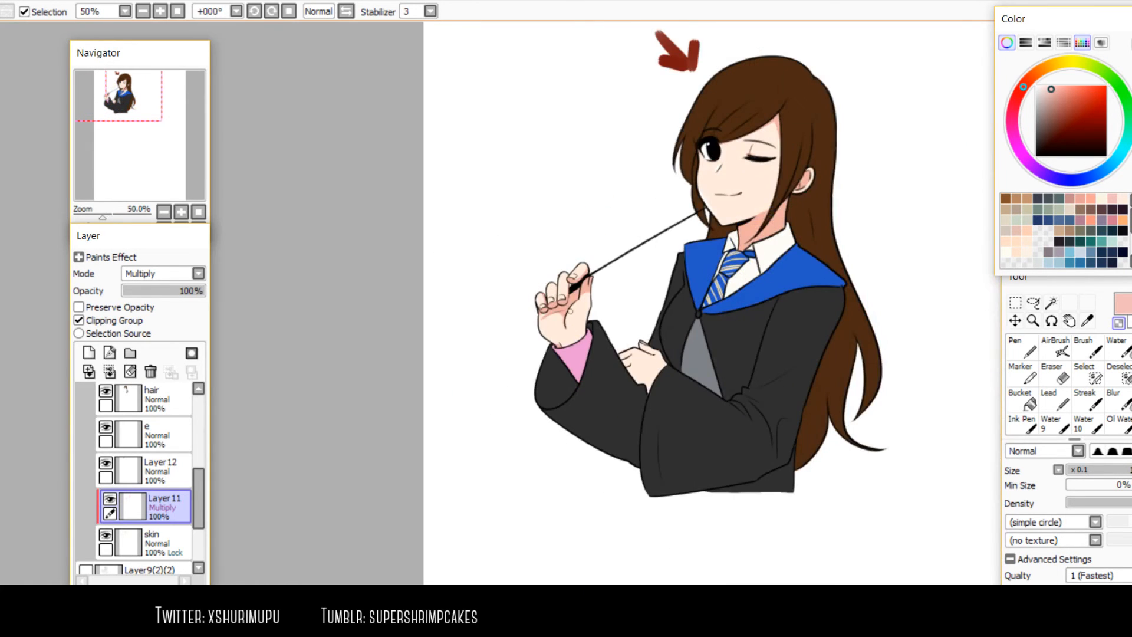
scroll(584, 291, up, 3)
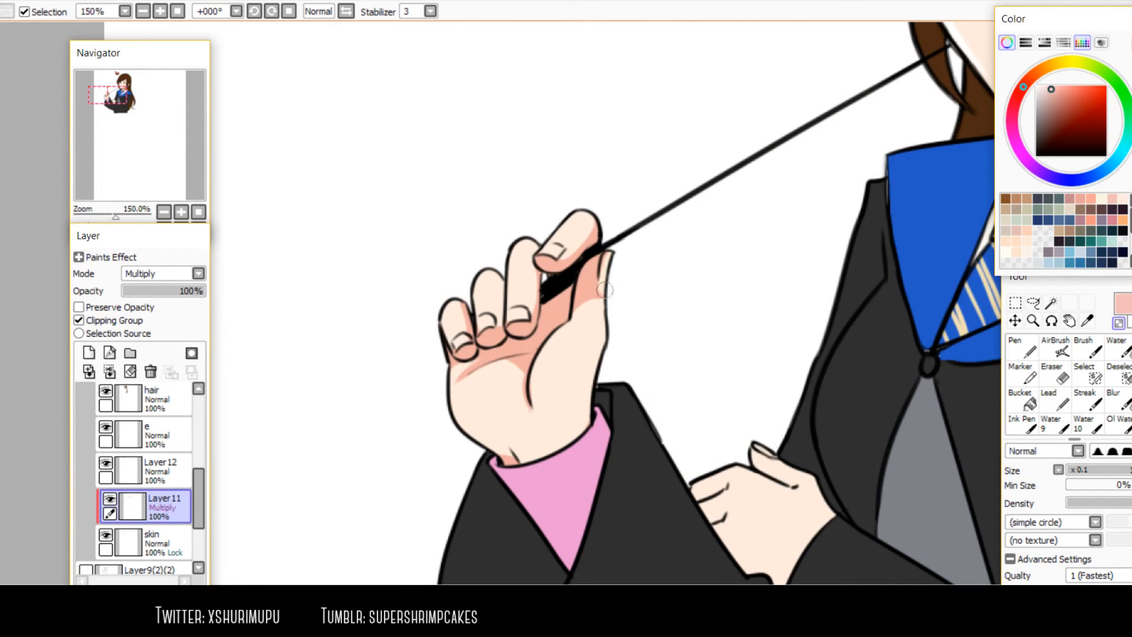
key(minus)
key(Page_Down)
key(Page_Down)
key(Page_Down)
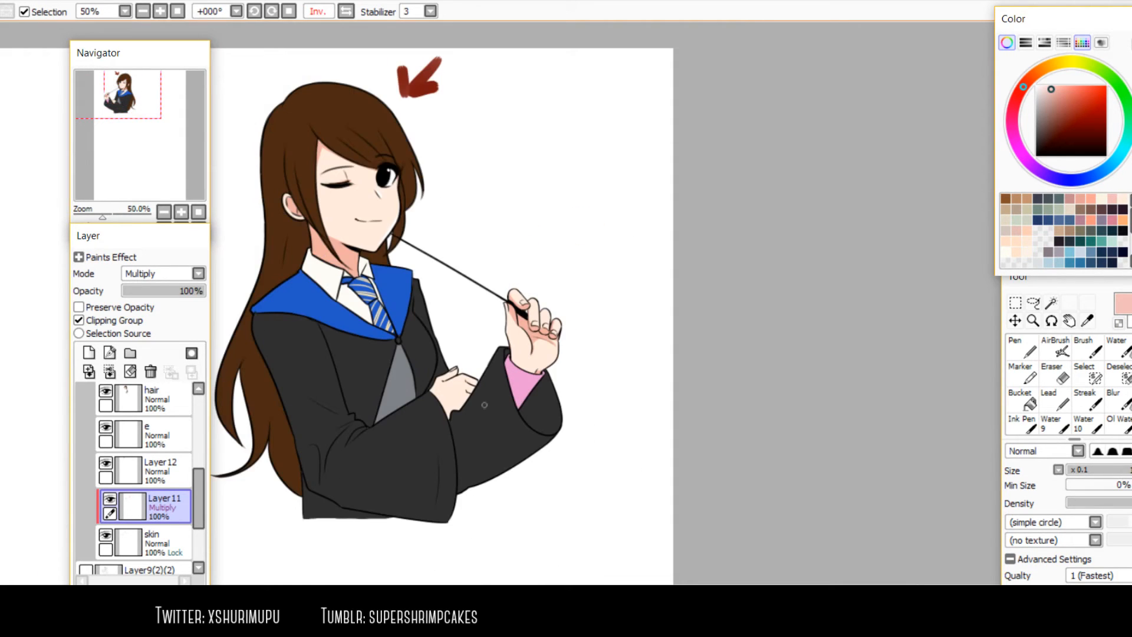
Cover the lower hand resting on the sleeve with pink shading using a larger brush
key(Page_Up)
key(Page_Up)
key(h)
drag(829, 496, 717, 445)
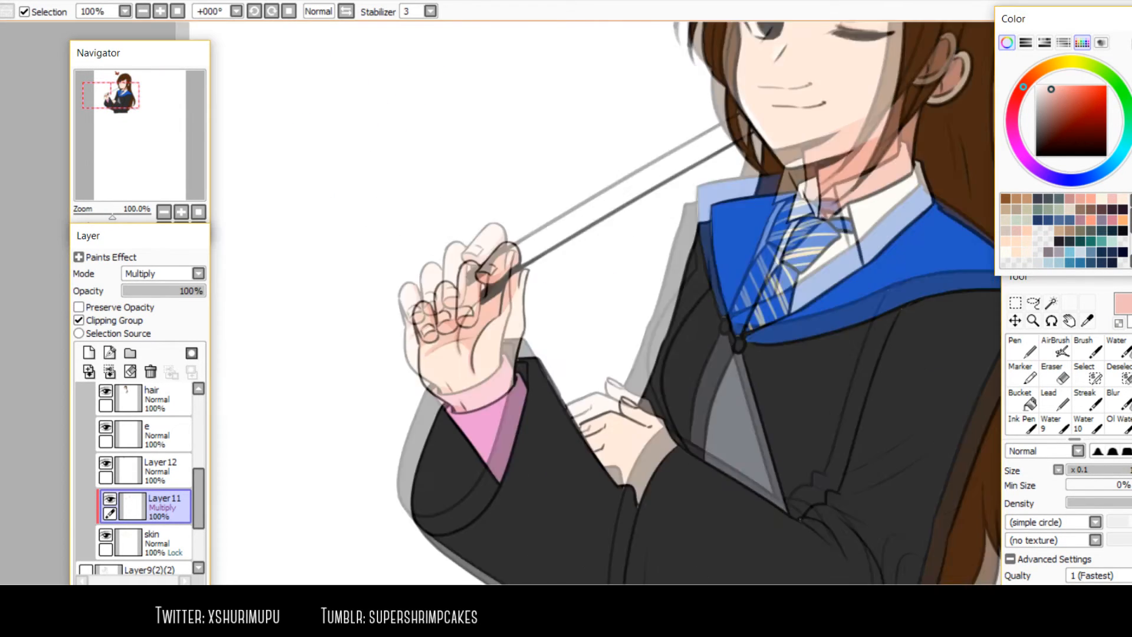
key(Page_Up)
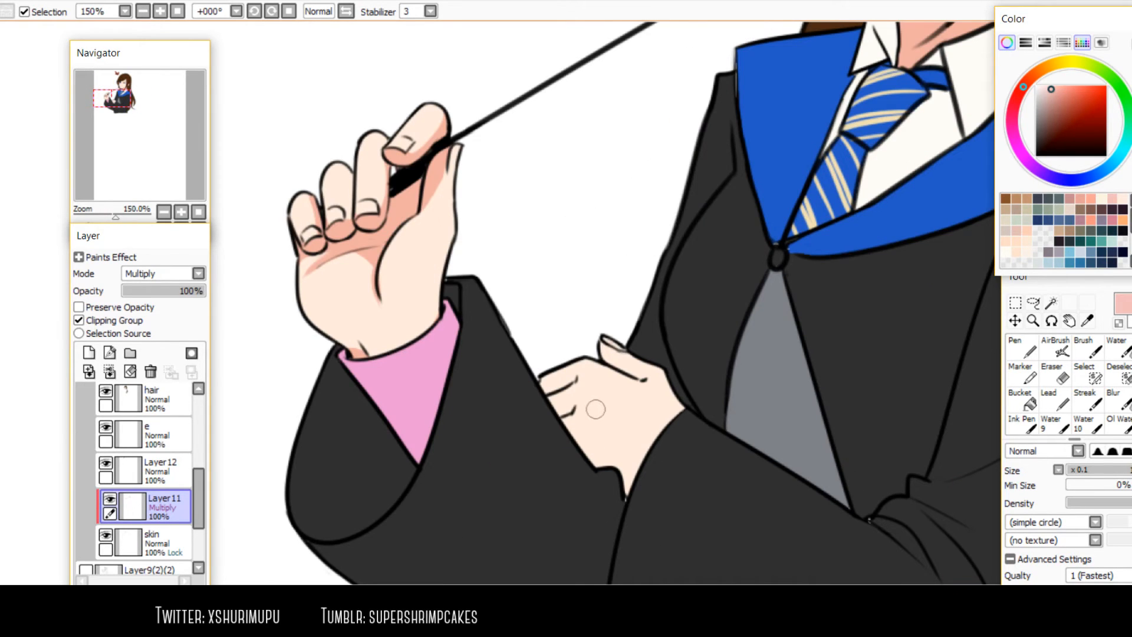
key(])
key(])
key(])
key(])
key(])
key(])
mouse_move(569, 387)
mouse_down()
mouse_move(639, 441)
mouse_move(648, 366)
mouse_up()
Clear the shading from the lower hand's thumb and fingers with a smaller brush
key([)
key([)
key([)
key([)
key([)
key([)
key(minus)
drag(601, 336, 621, 349)
mouse_move(553, 376)
mouse_down()
mouse_move(542, 400)
mouse_move(561, 393)
mouse_move(559, 425)
mouse_up()
drag(587, 364, 575, 360)
key(h)
scroll(575, 403, down, 3)
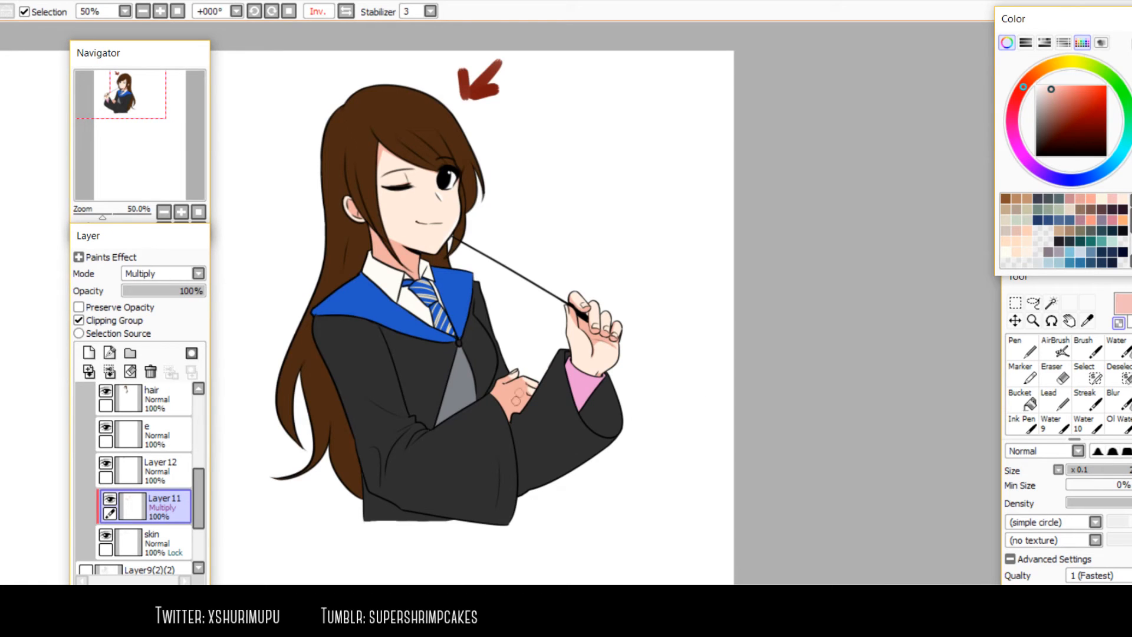
Adjust the shading on the back of the lower hand and clear it along the upper edge and thumb
scroll(518, 392, up, 3)
mouse_move(536, 404)
mouse_down()
mouse_move(501, 413)
mouse_move(572, 434)
mouse_move(526, 425)
mouse_move(555, 430)
mouse_up()
key(h)
mouse_move(566, 383)
mouse_down()
mouse_move(581, 375)
mouse_move(508, 410)
mouse_move(589, 369)
mouse_up()
mouse_move(510, 396)
mouse_down()
mouse_move(585, 362)
mouse_move(557, 330)
mouse_up()
key(minus)
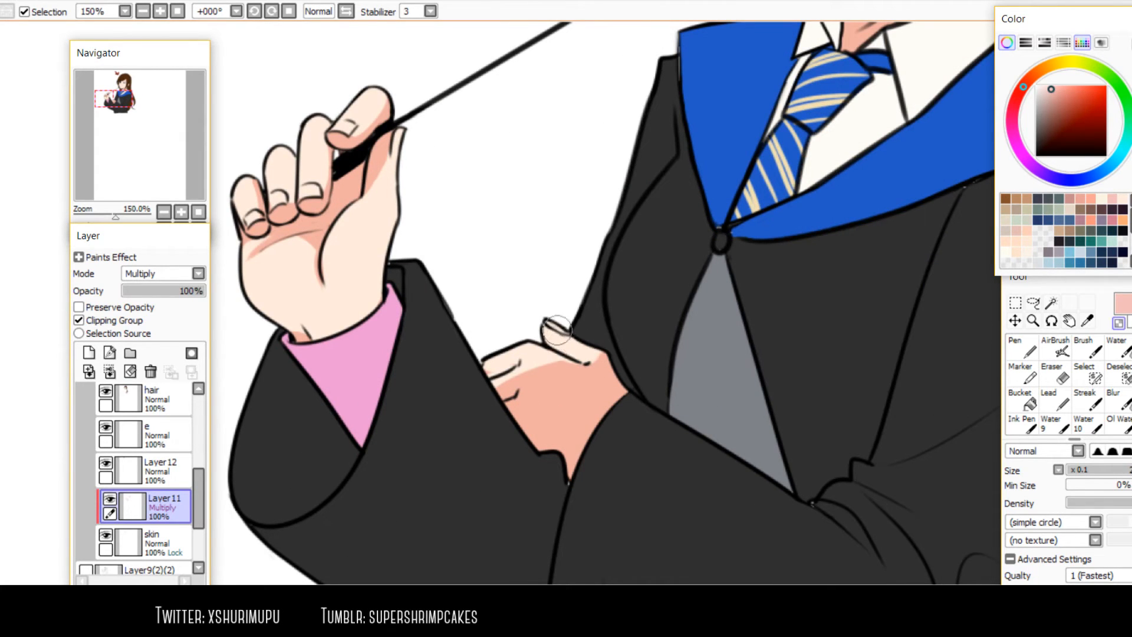
Extend the lit area across the back of the lower hand, reshaping the shadow edge from thumb to knuckles
key(minus)
mouse_move(508, 375)
mouse_down()
mouse_move(489, 390)
mouse_move(535, 358)
mouse_move(595, 359)
mouse_move(589, 347)
mouse_move(497, 424)
mouse_move(555, 356)
mouse_move(606, 377)
mouse_move(548, 352)
mouse_move(594, 382)
mouse_move(537, 365)
mouse_move(617, 379)
mouse_move(537, 387)
mouse_move(585, 381)
mouse_up()
key(minus)
key(minus)
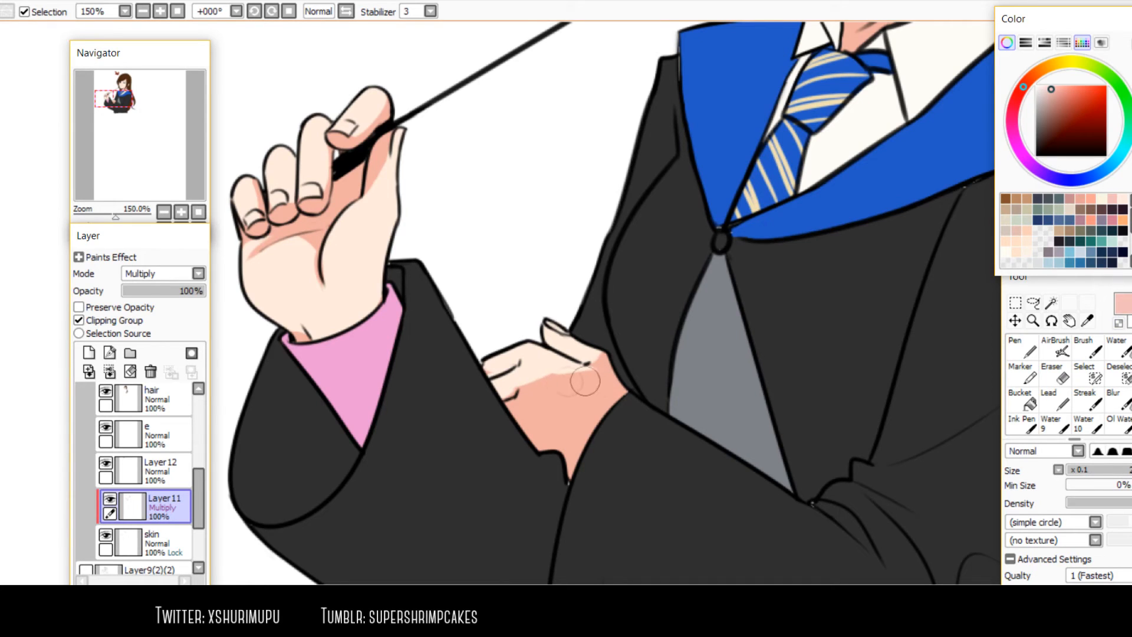
key(h)
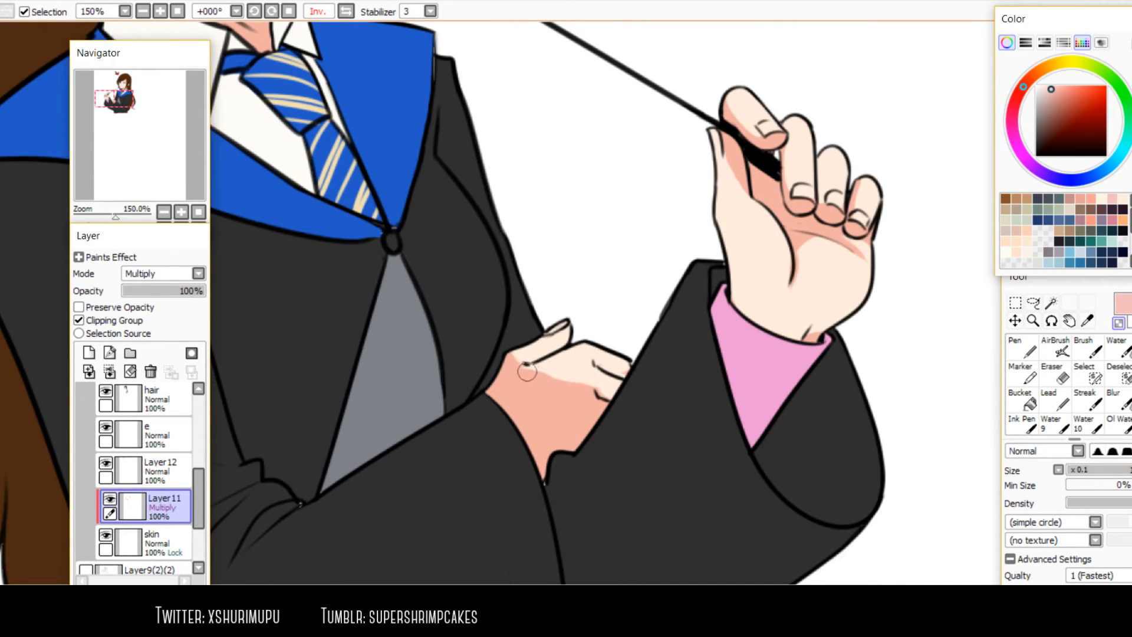
mouse_move(514, 365)
mouse_down()
mouse_move(564, 339)
mouse_move(545, 349)
mouse_move(597, 395)
mouse_up()
key(minus)
key(minus)
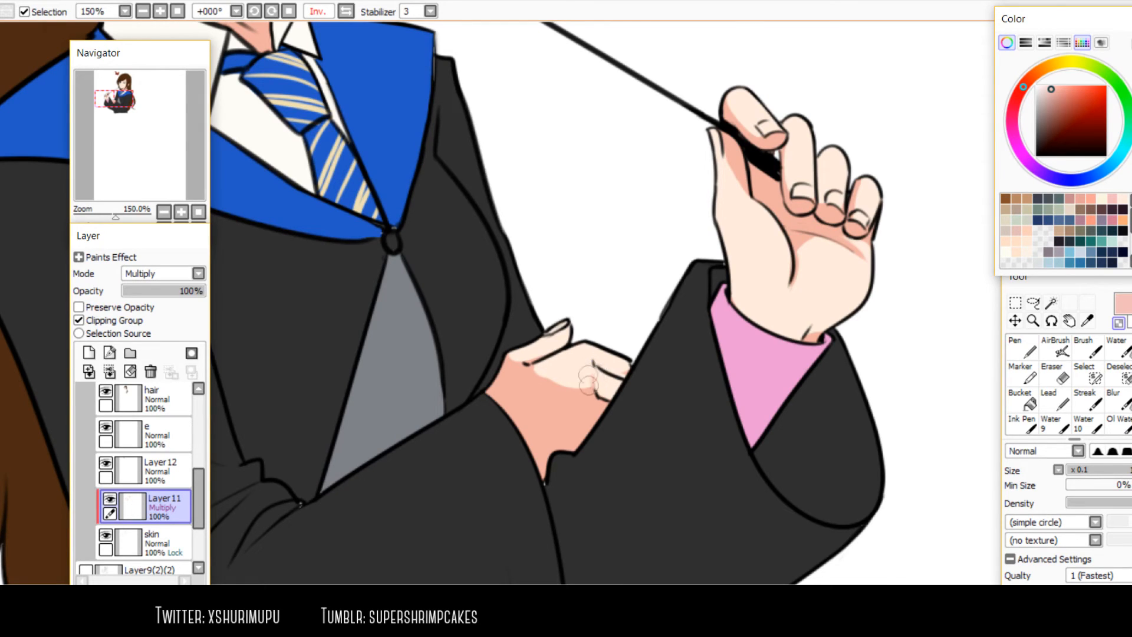
Clear the shading around the lower hand's fingers and knuckles, keeping the shadow on the side of the hand near the sleeve
key(minus)
drag(593, 357, 597, 368)
key(minus)
drag(580, 384, 533, 363)
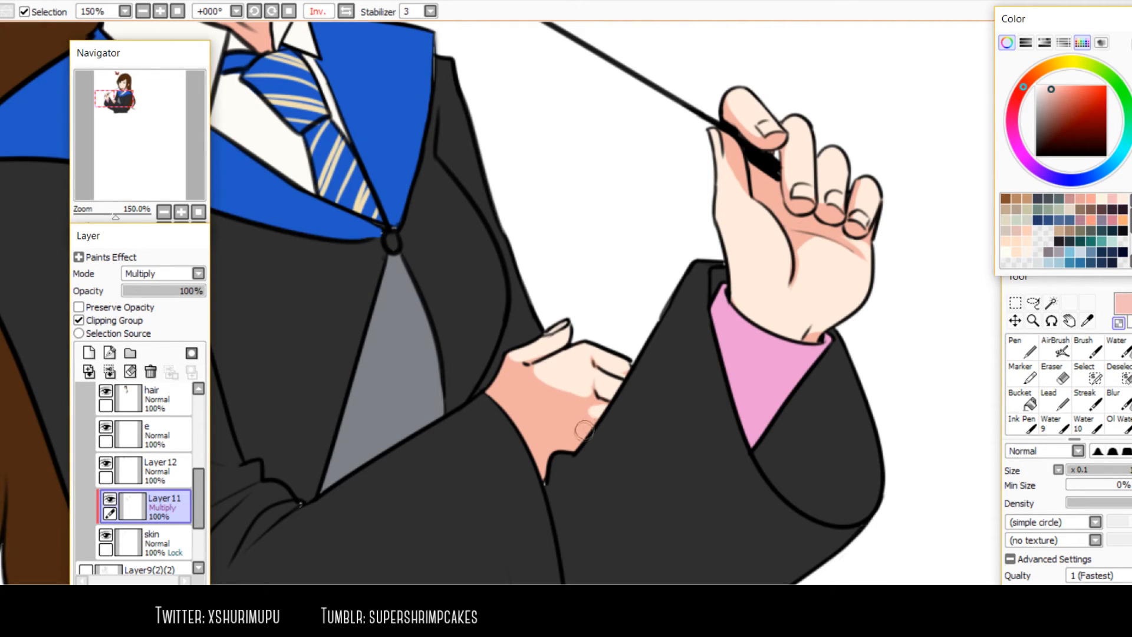
key(h)
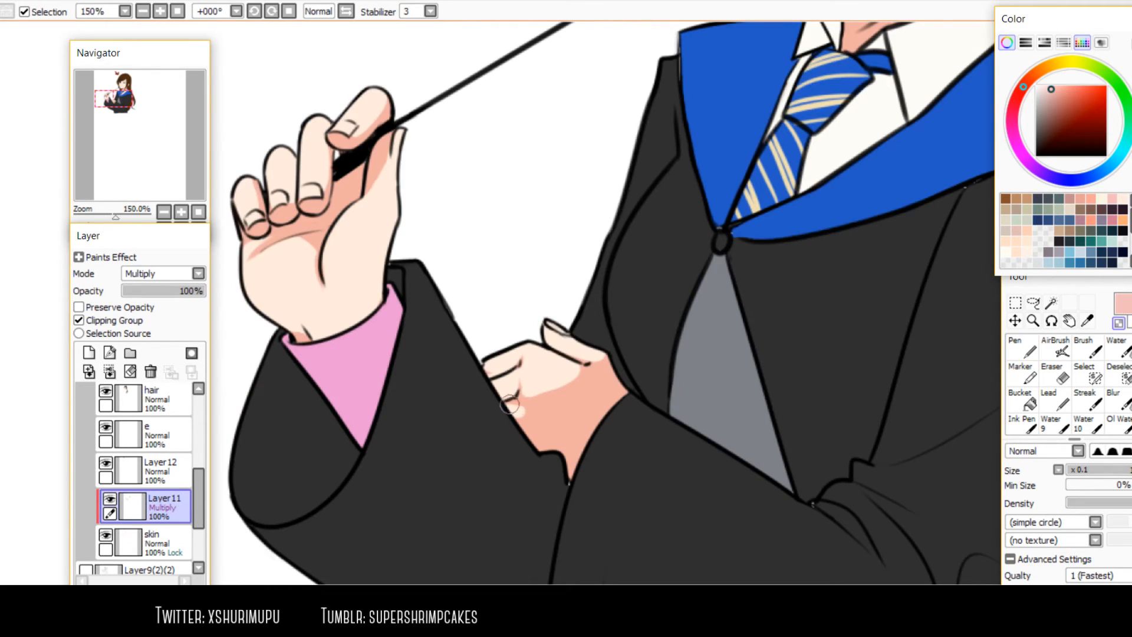
key(minus)
mouse_move(535, 391)
mouse_down()
mouse_move(574, 375)
mouse_move(522, 397)
mouse_move(553, 379)
mouse_move(504, 388)
mouse_move(575, 367)
mouse_move(505, 389)
mouse_move(580, 355)
mouse_move(553, 346)
mouse_up()
key(minus)
key(minus)
key(minus)
key(minus)
scroll(558, 348, down, 3)
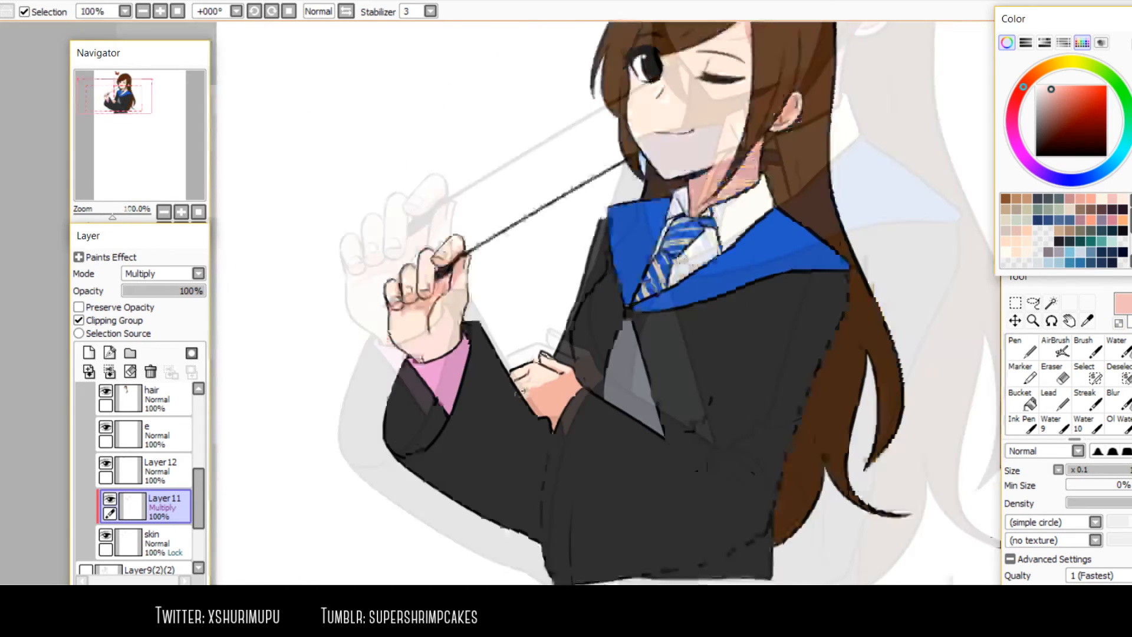
scroll(512, 421, up, 3)
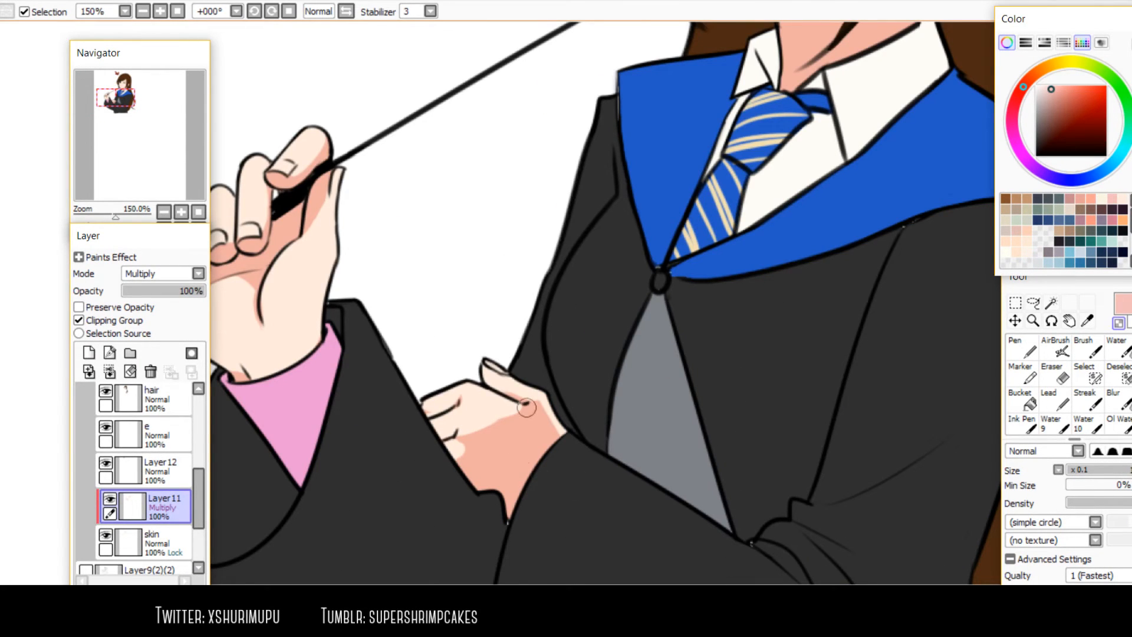
Extend the pink shading over the back of the lower hand toward the knuckles and refine its edge near the thumb
key(minus)
key(minus)
key(minus)
drag(527, 410, 452, 479)
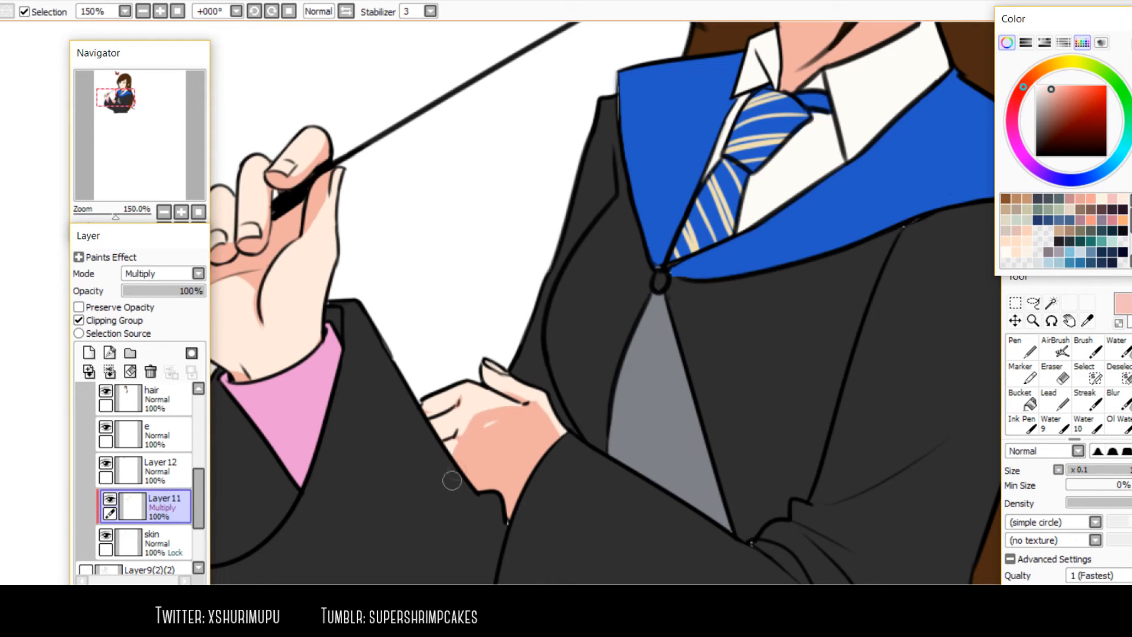
key(h)
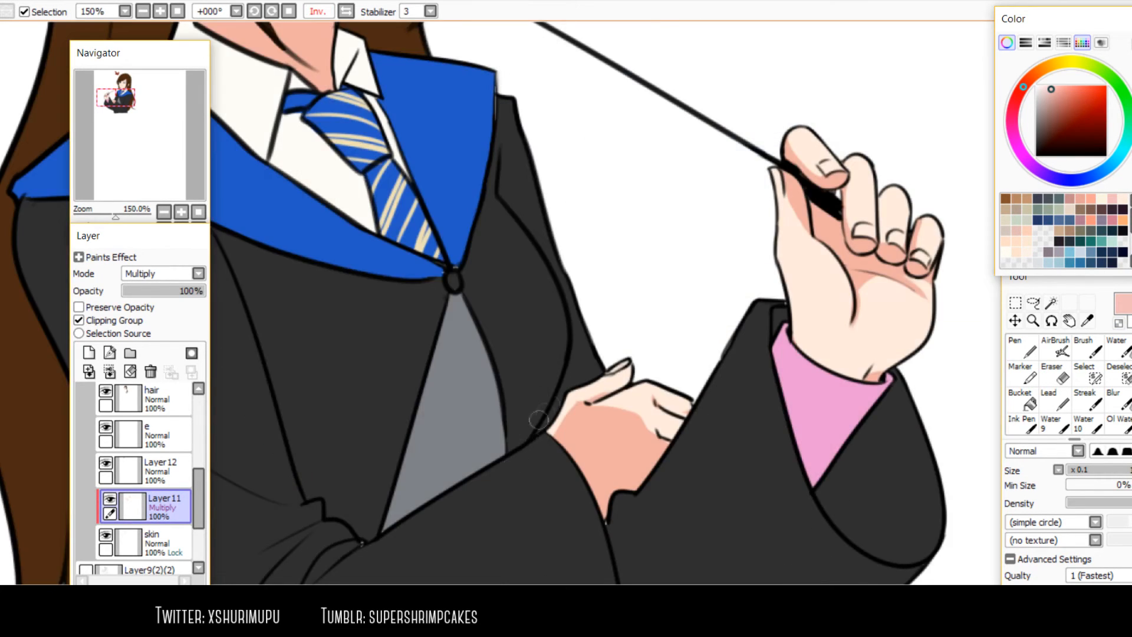
scroll(502, 450, down, 3)
scroll(526, 448, up, 4)
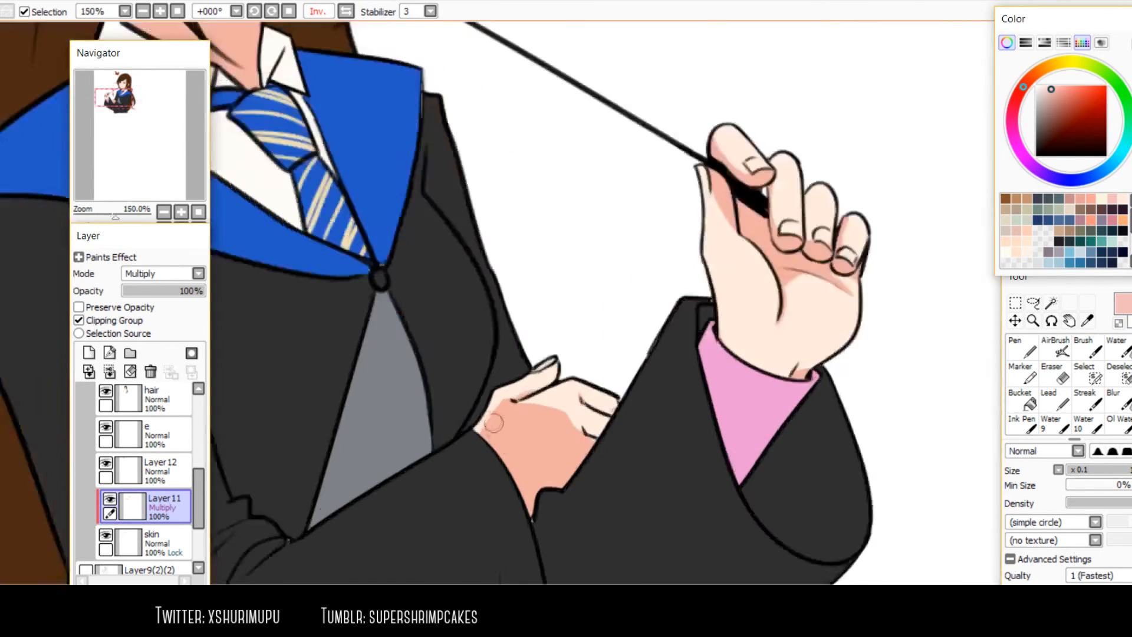
mouse_move(489, 422)
mouse_down()
mouse_move(521, 383)
mouse_move(564, 364)
mouse_up()
key(minus)
drag(493, 378, 550, 369)
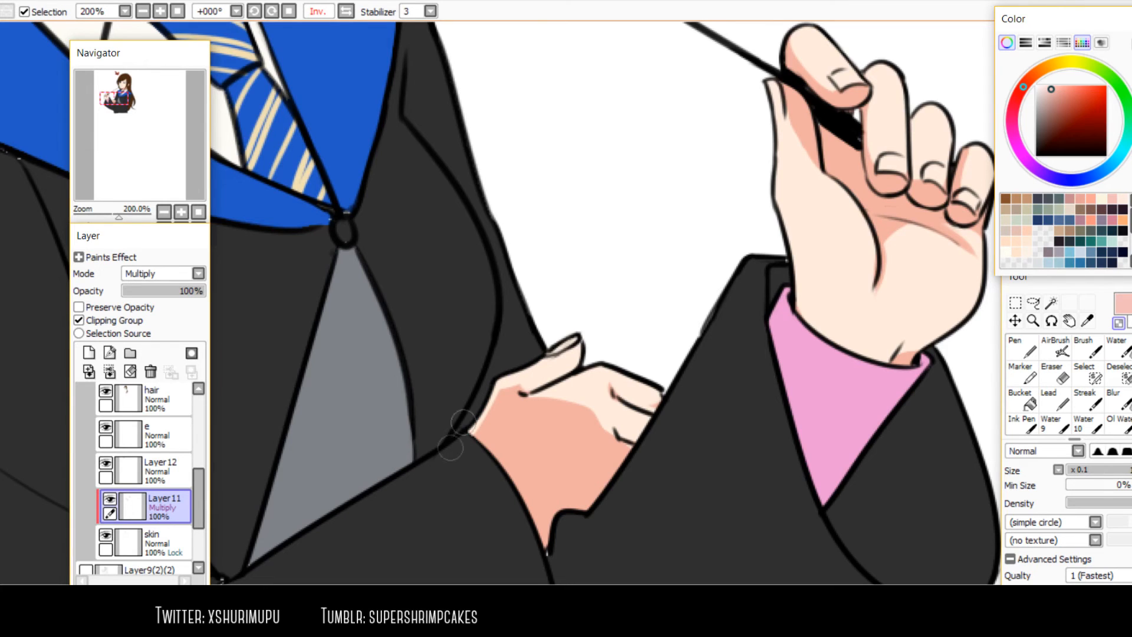
Examine the skin shading across the whole figure, in both mirrored and normal orientation
scroll(518, 419, down, 3)
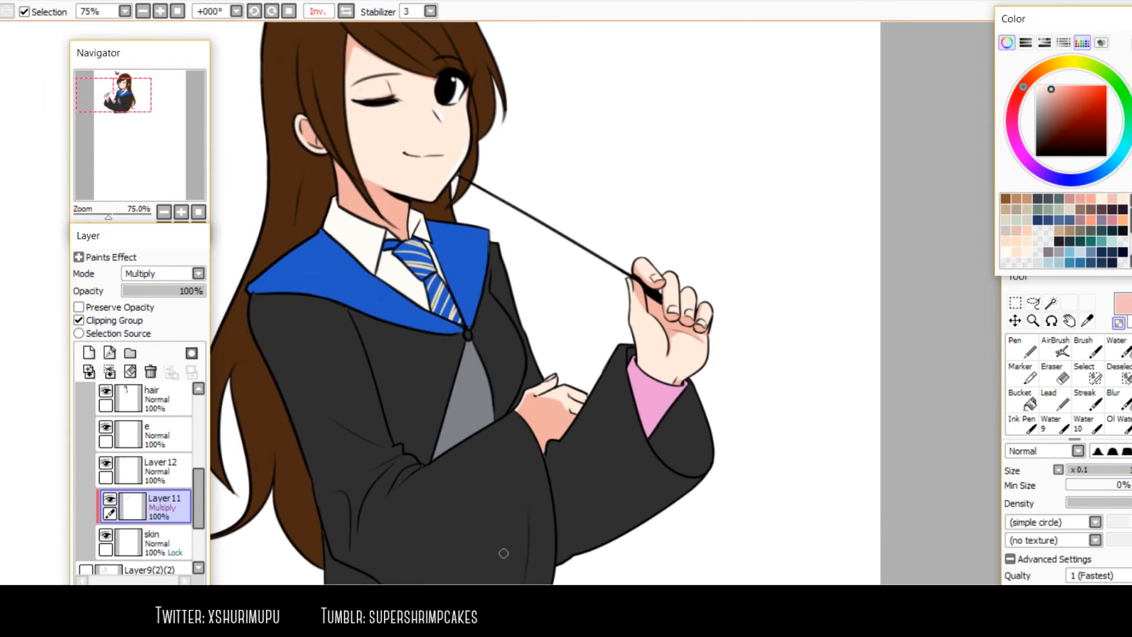
scroll(503, 553, down, 4)
scroll(448, 99, up, 1)
drag(586, 315, 570, 448)
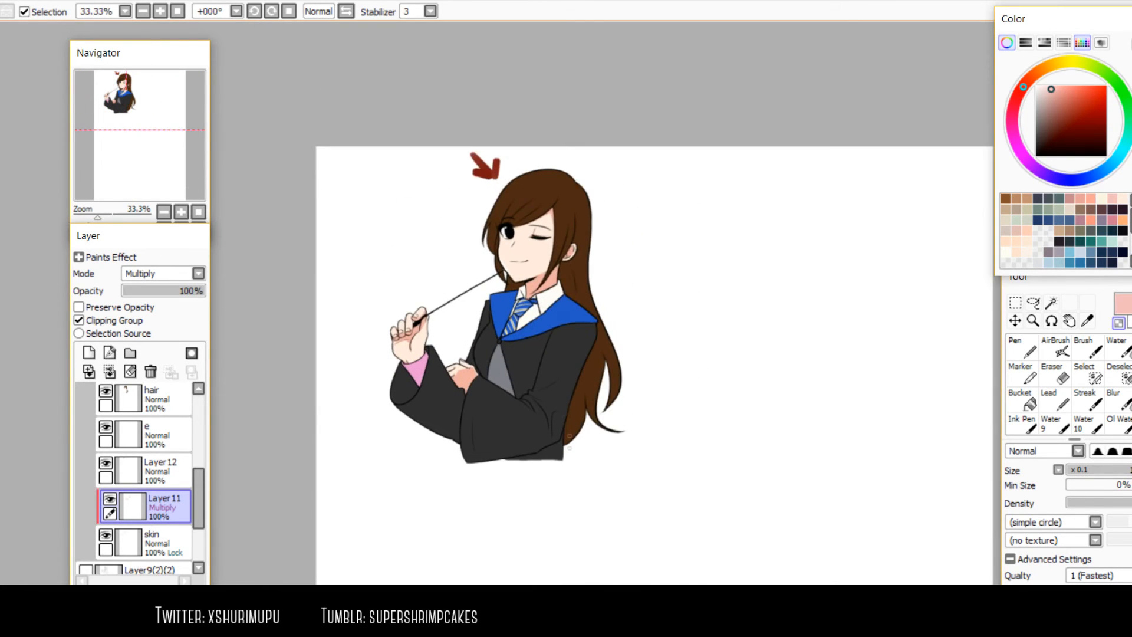
scroll(533, 383, up, 1)
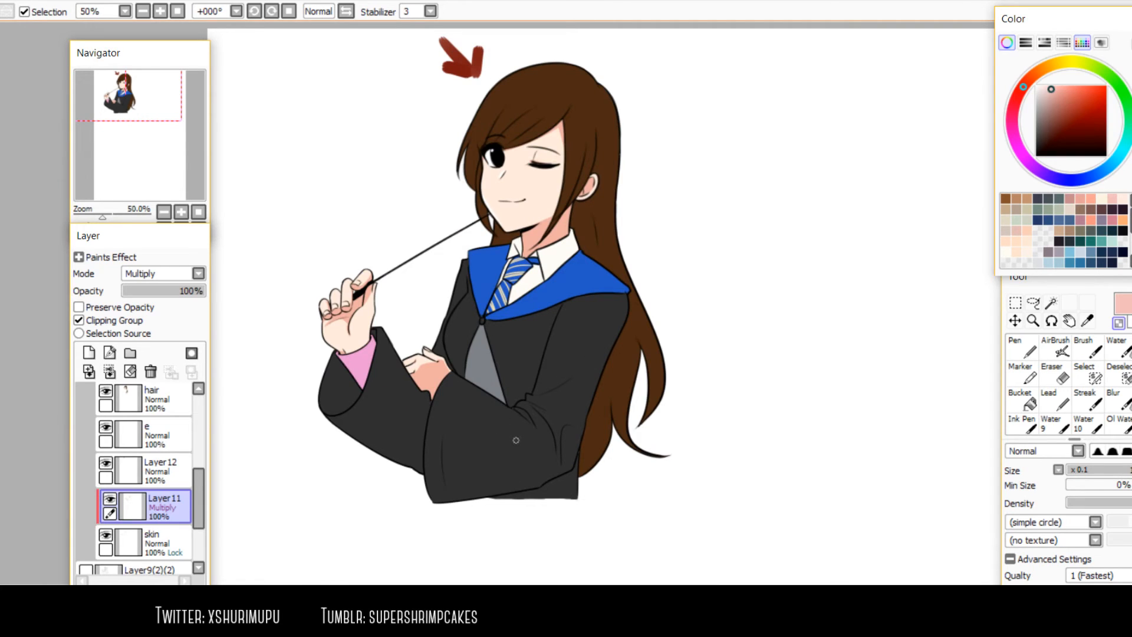
scroll(443, 401, up, 3)
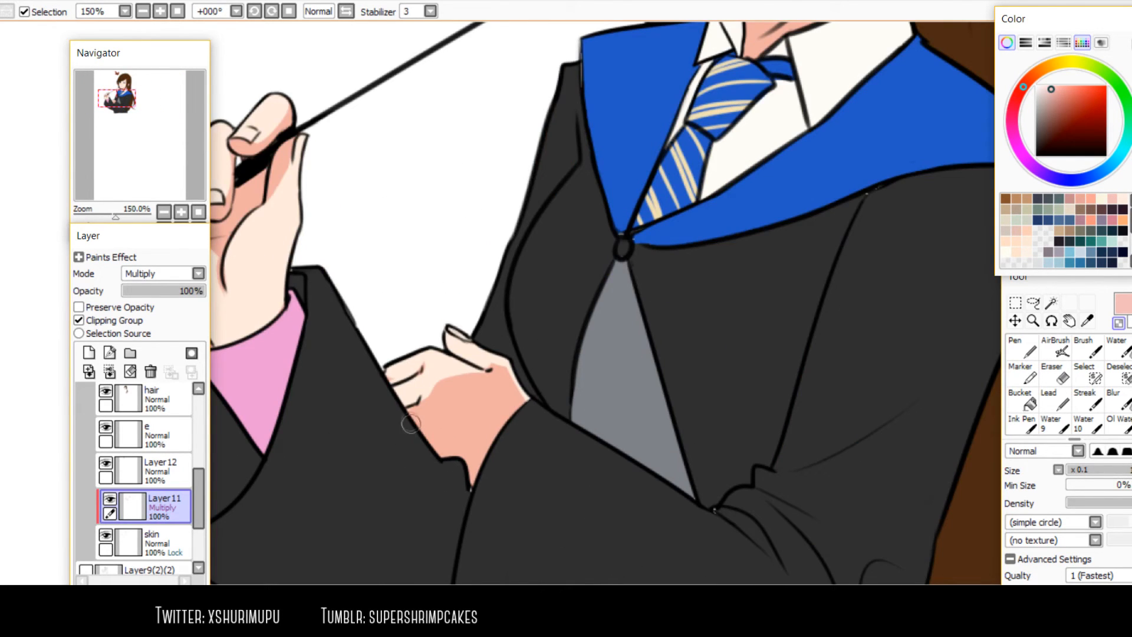
scroll(432, 563, down, 1)
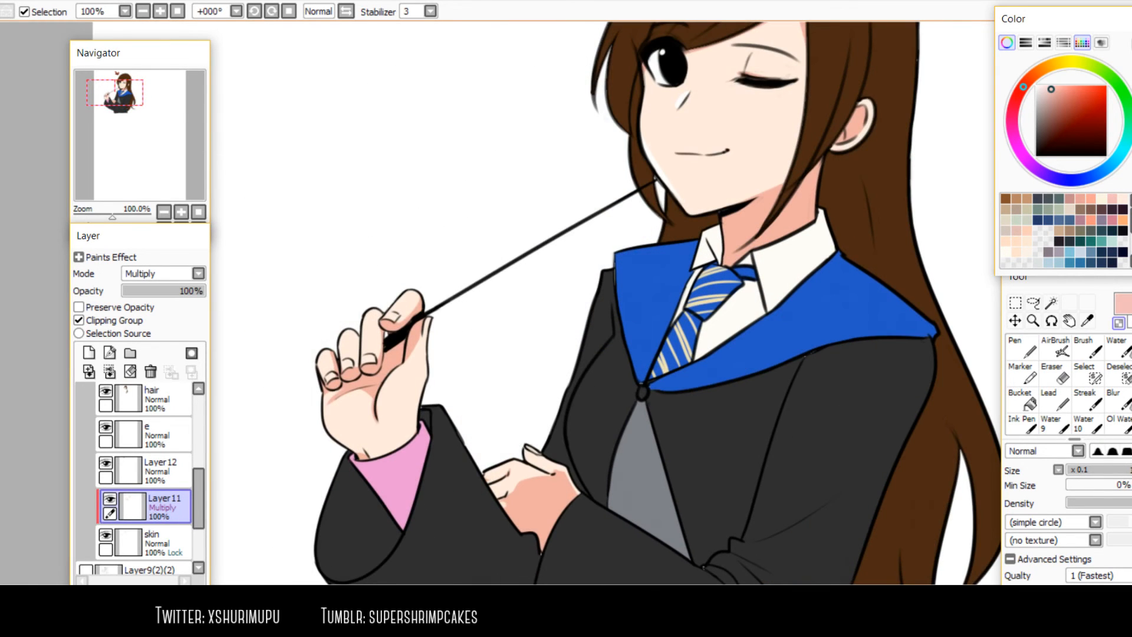
drag(507, 406, 468, 488)
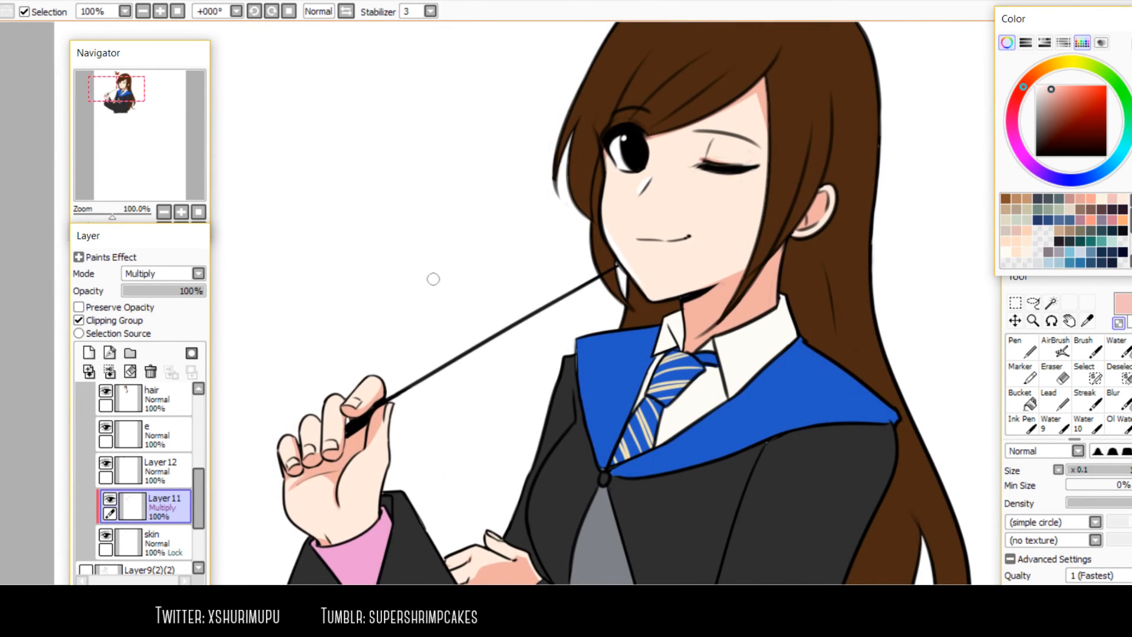
scroll(147, 471, up, 2)
Delete Layer12 above the skin shading and turn on Preserve Opacity for layer e
click(159, 488)
click(150, 372)
drag(199, 500, 198, 481)
click(159, 508)
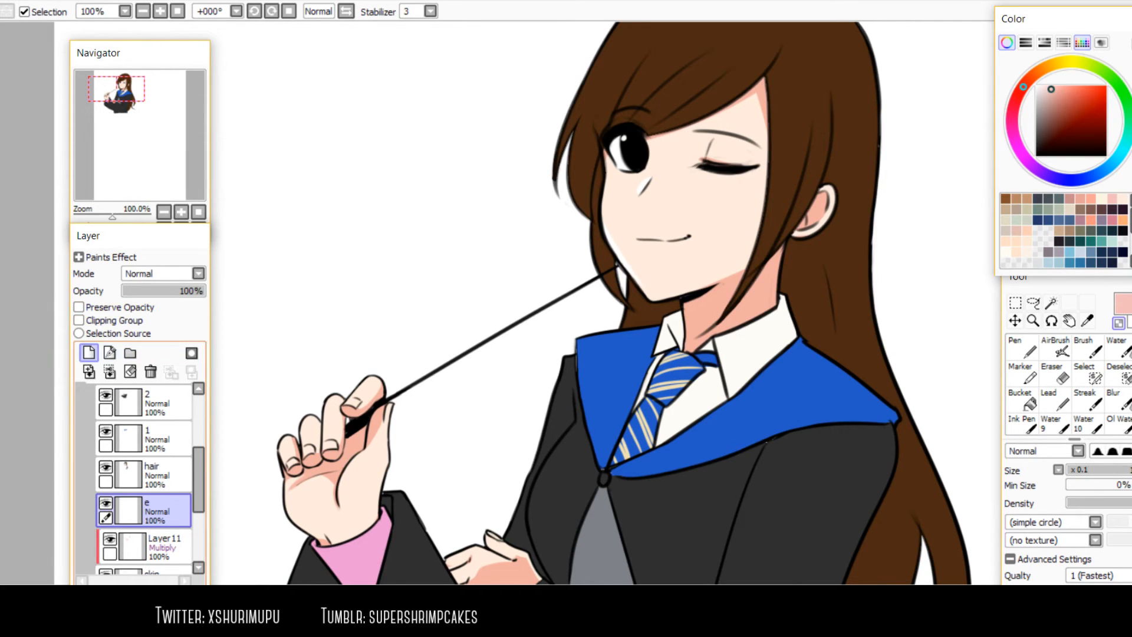
click(106, 307)
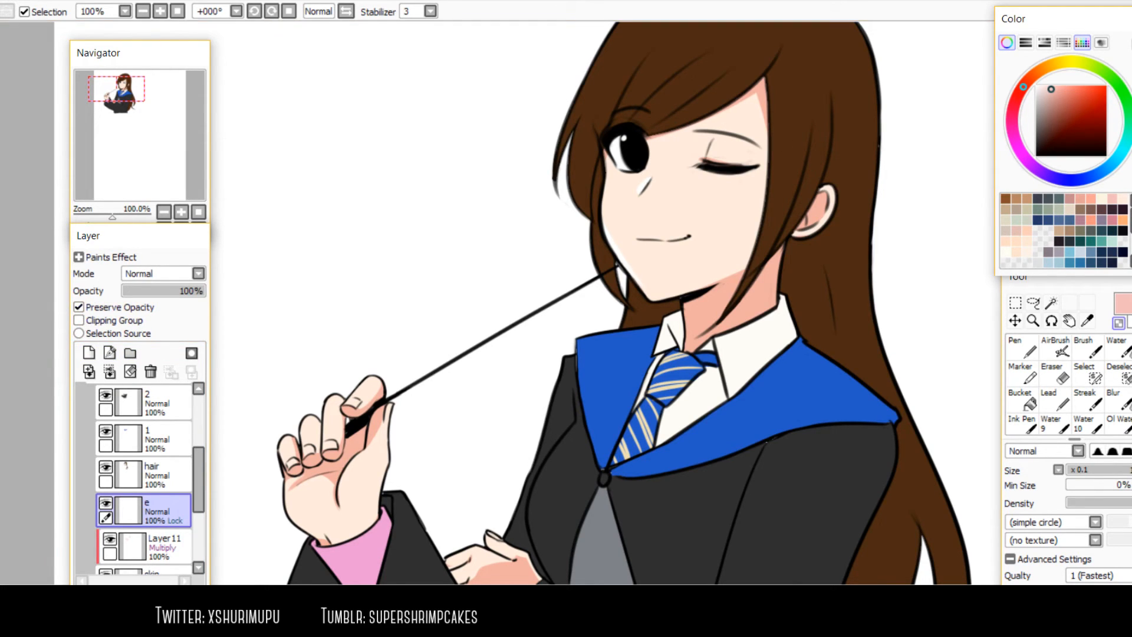
Shade the upper part of the open eye's white in pale greyish pink, and sample white from the canvas
click(1041, 94)
scroll(654, 106, up, 2)
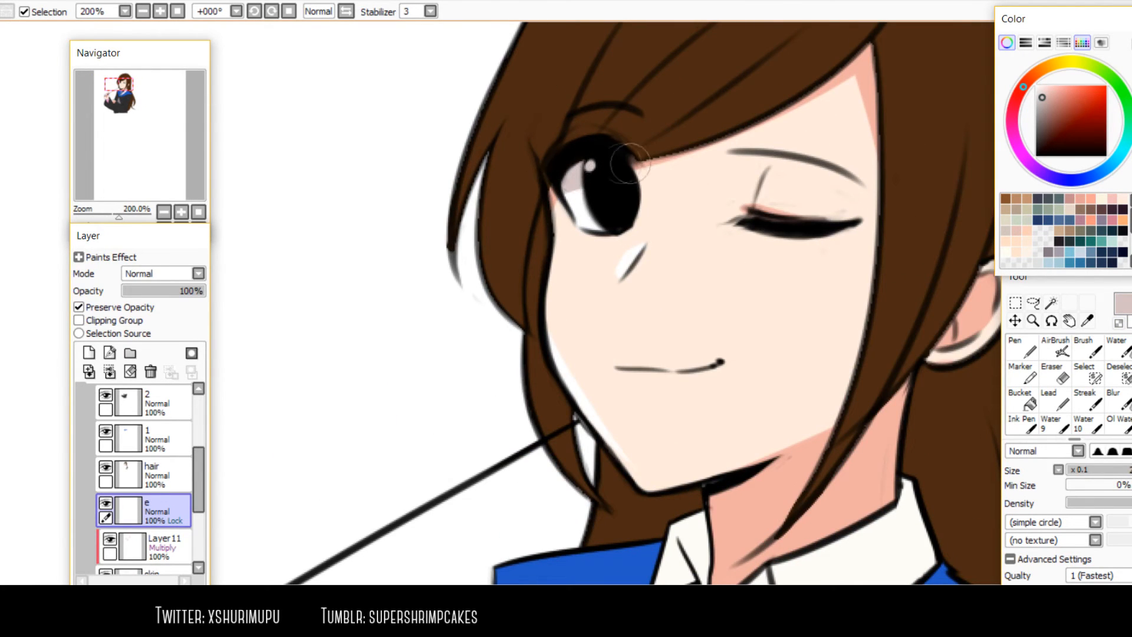
alt+click(442, 251)
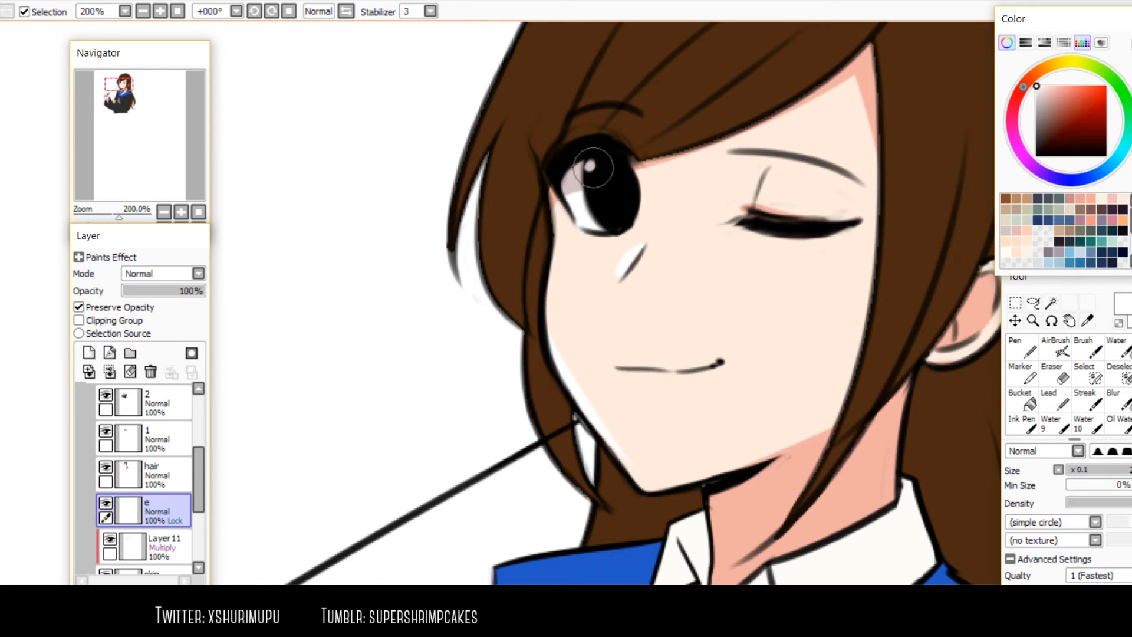
key(h)
key(h)
scroll(376, 319, down, 2)
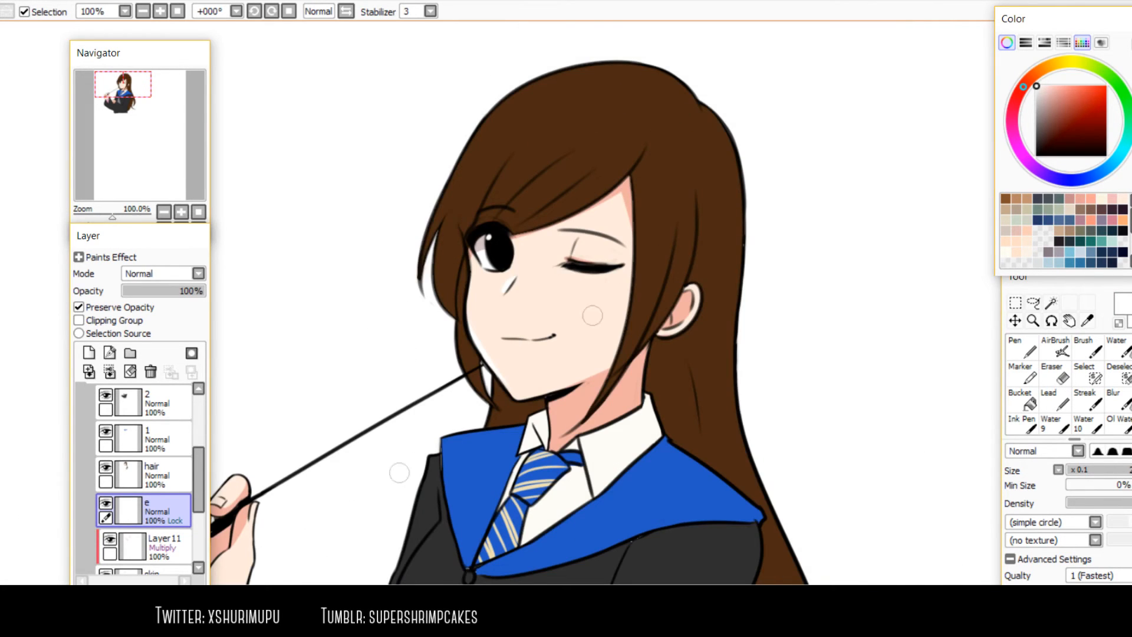
Darken layer e with a Hue and Saturation adjustment, setting Luminescence to -11
click(214, 0)
click(265, 8)
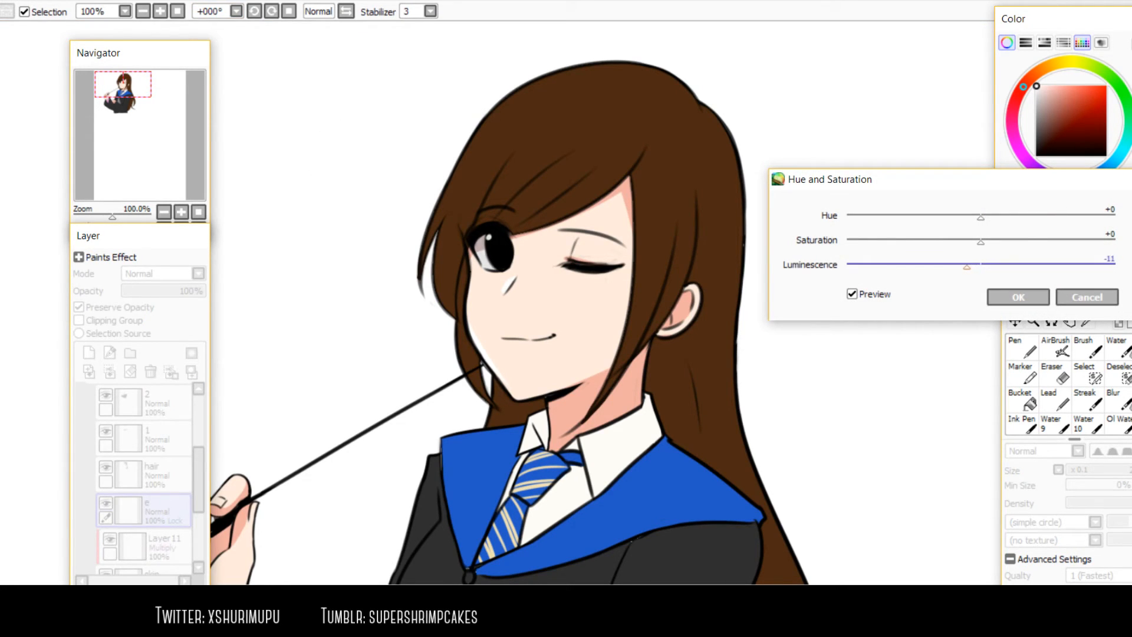
key(Return)
drag(369, 413, 382, 419)
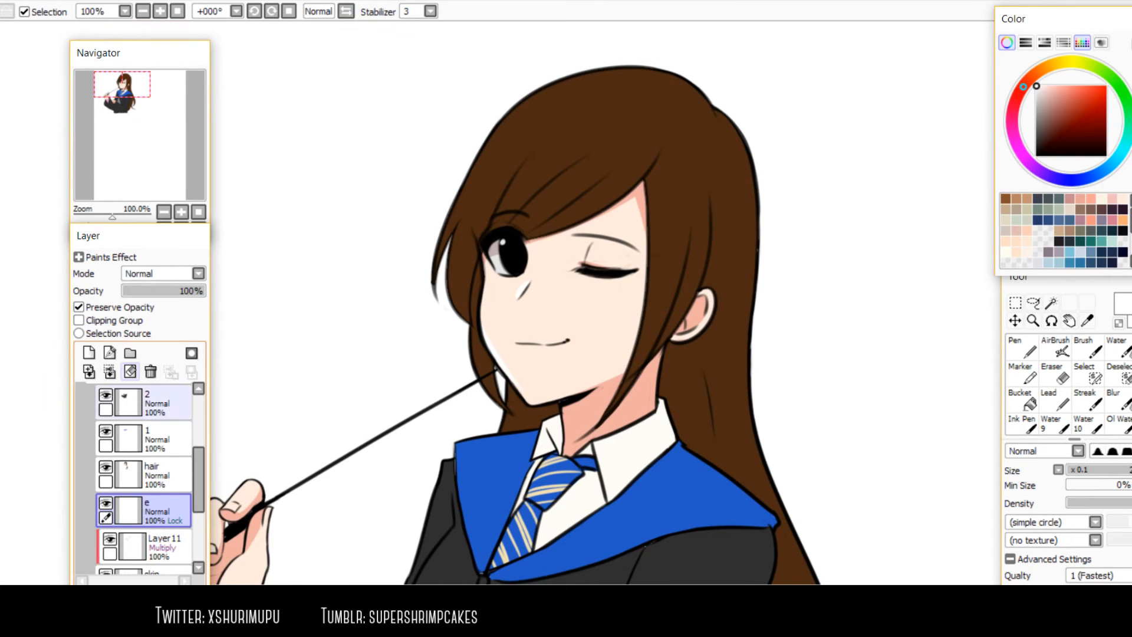
Add a new layer directly above the hair layer and make it a clipping group
click(158, 475)
click(89, 353)
click(106, 321)
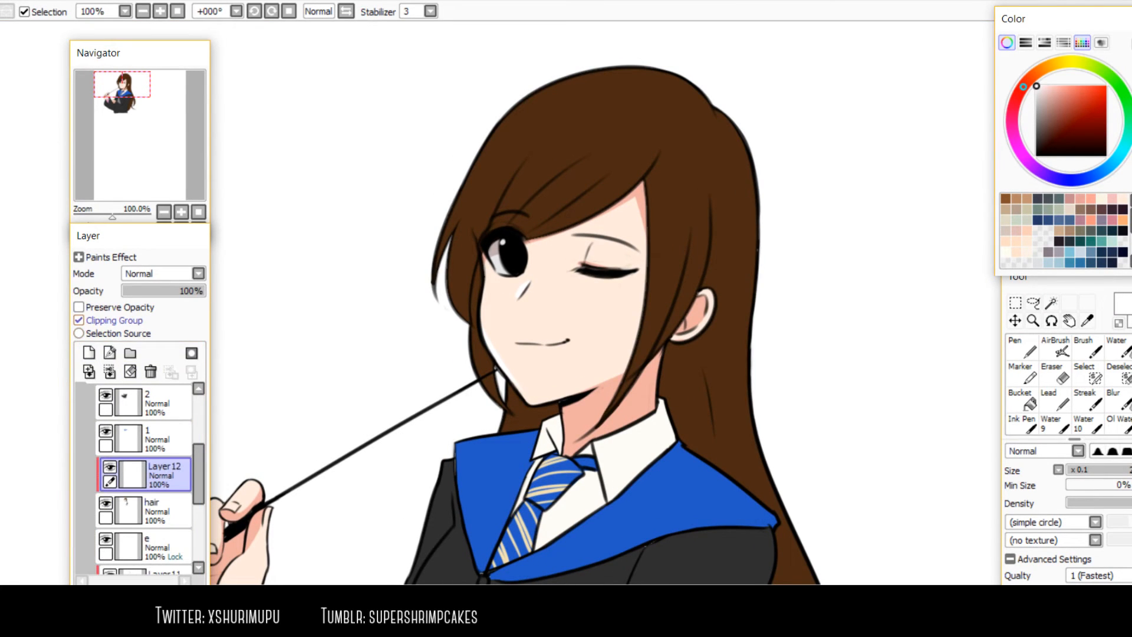
scroll(410, 250, down, 2)
drag(396, 375, 399, 366)
scroll(260, 337, up, 1)
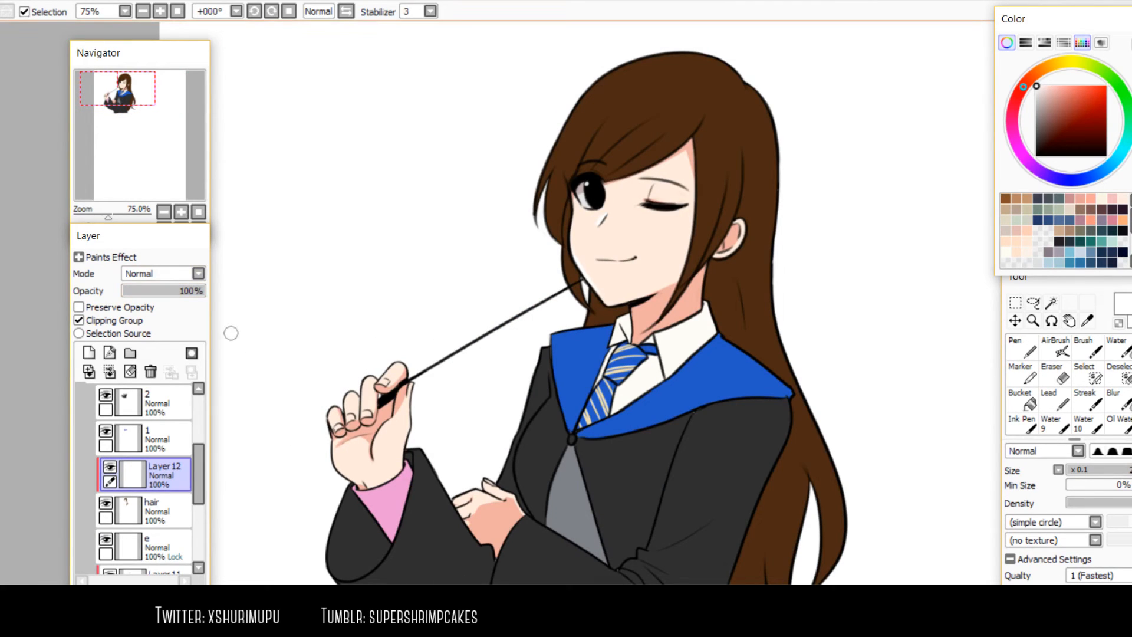
Show the colour mixing sliders in place of the swatches and move the colour window onto the canvas beside the figure
click(1082, 43)
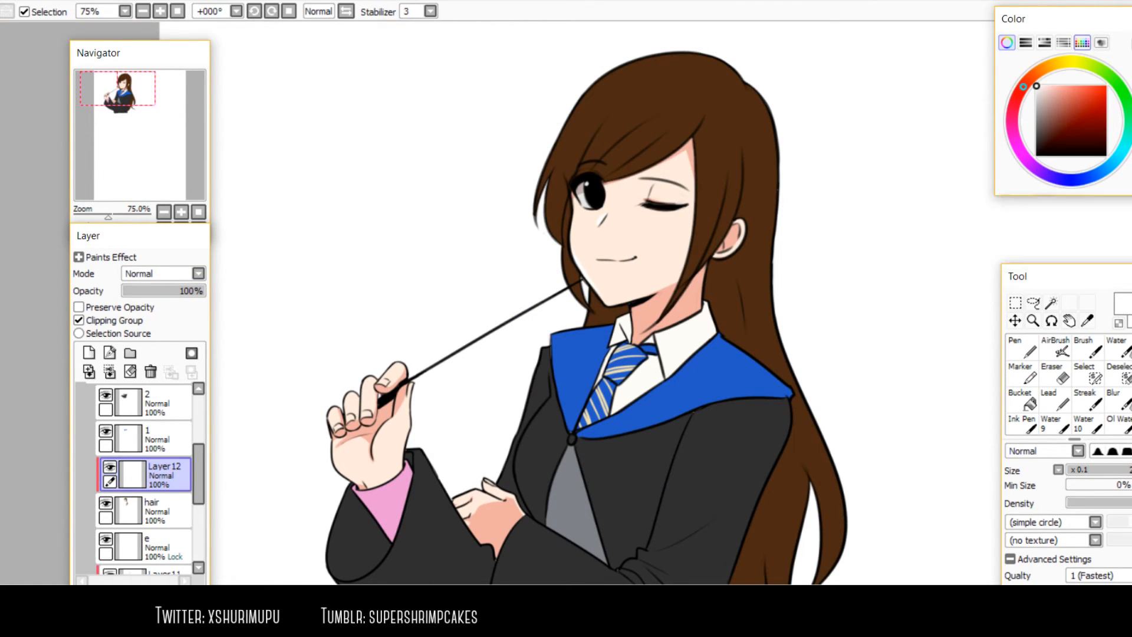
click(1025, 43)
click(1025, 42)
click(1044, 42)
click(1044, 42)
click(1063, 43)
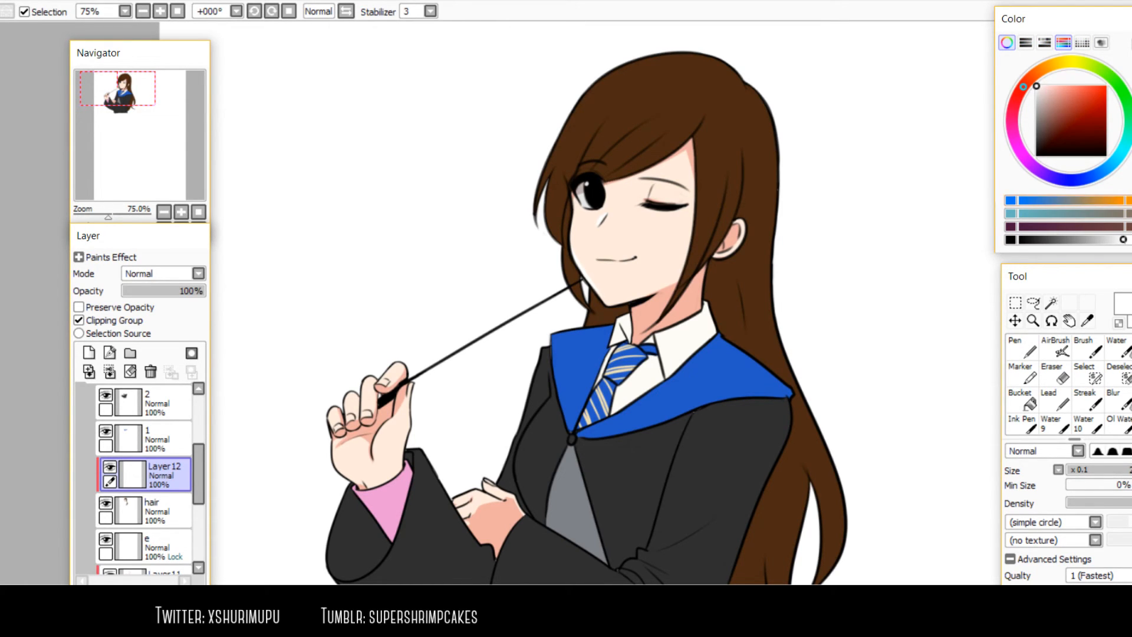
drag(1074, 23, 923, 49)
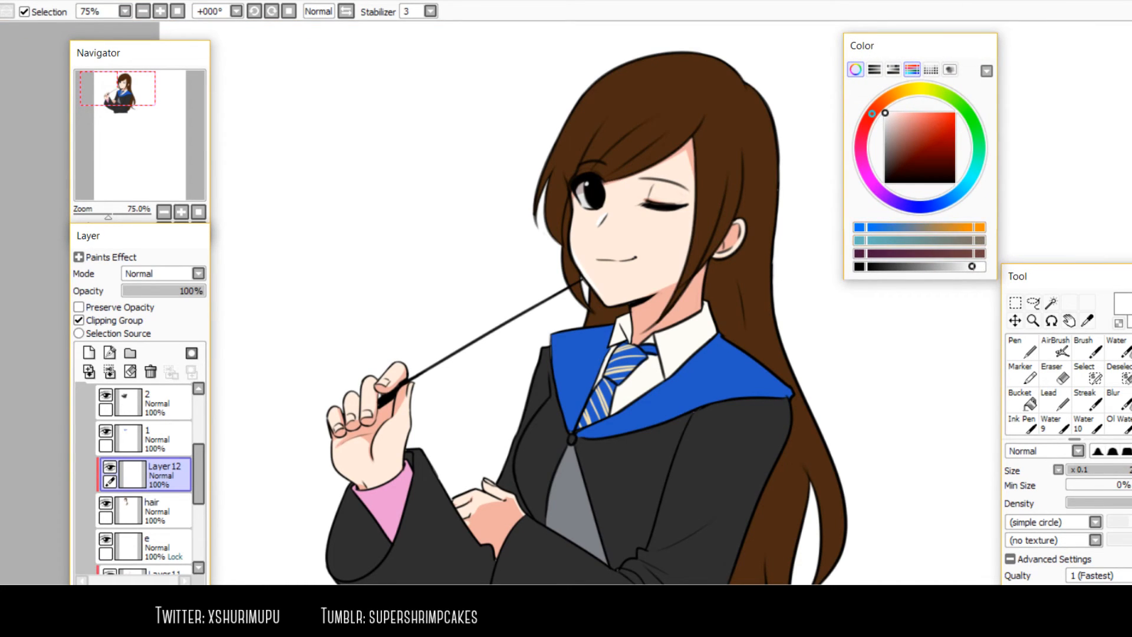
Keep the clipped hair layer in Normal mode, then sample the hair's brown and pick a slightly darker brown
click(162, 273)
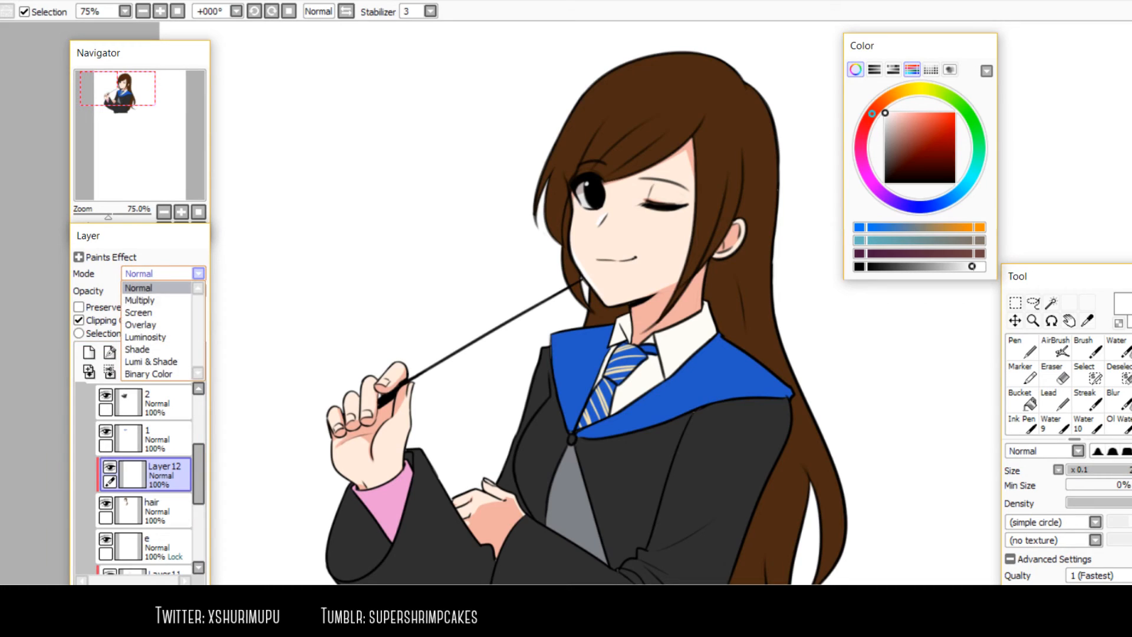
click(154, 288)
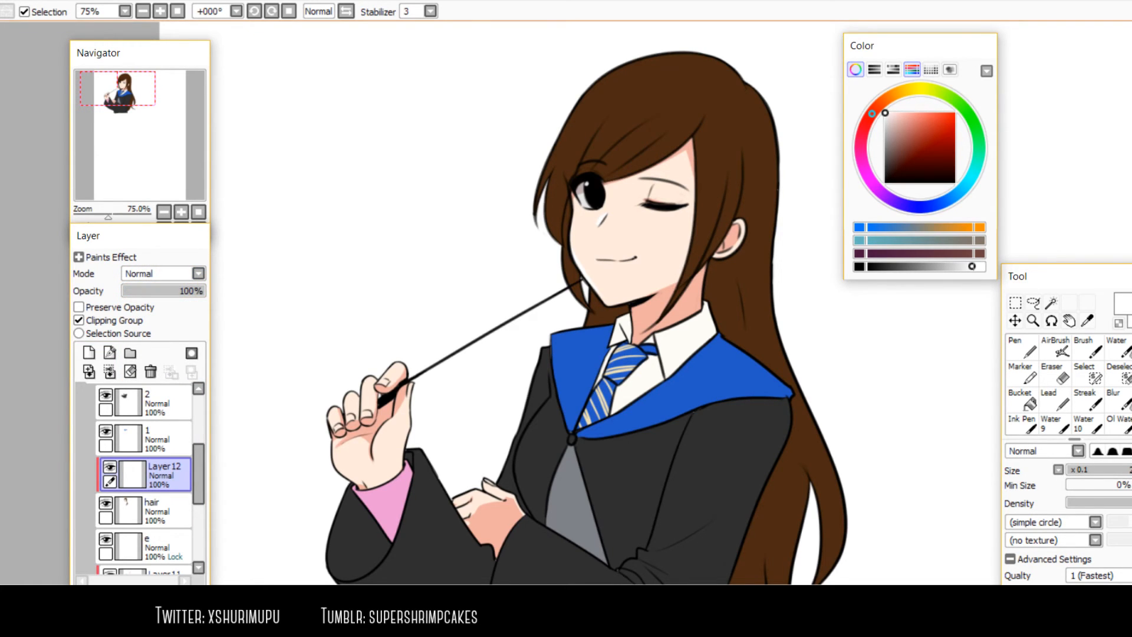
scroll(676, 161, up, 2)
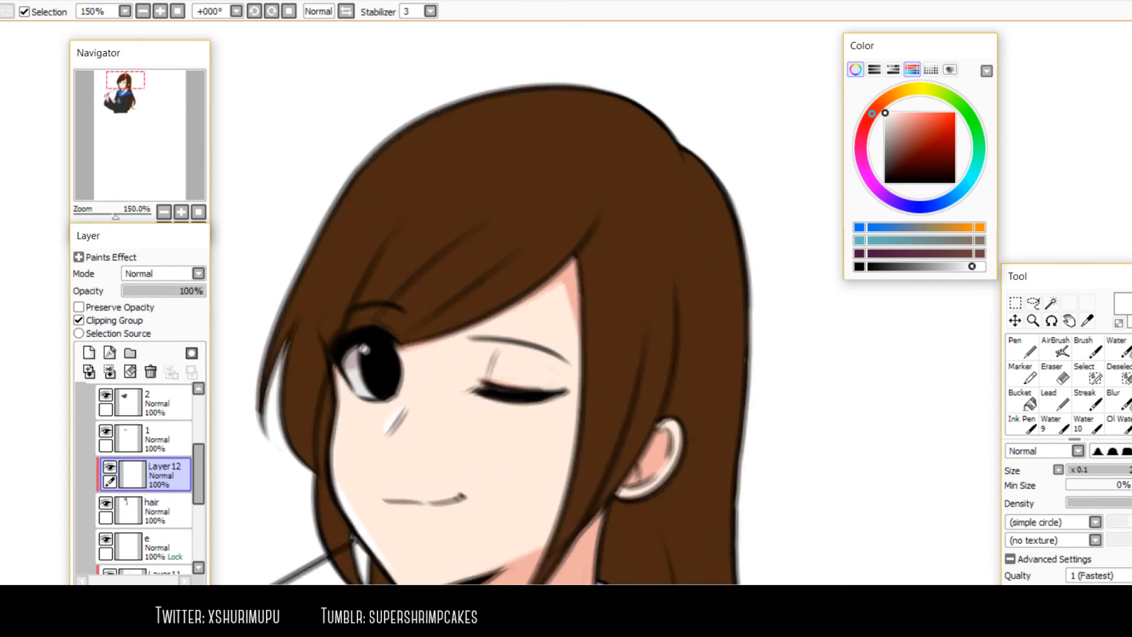
alt+click(624, 221)
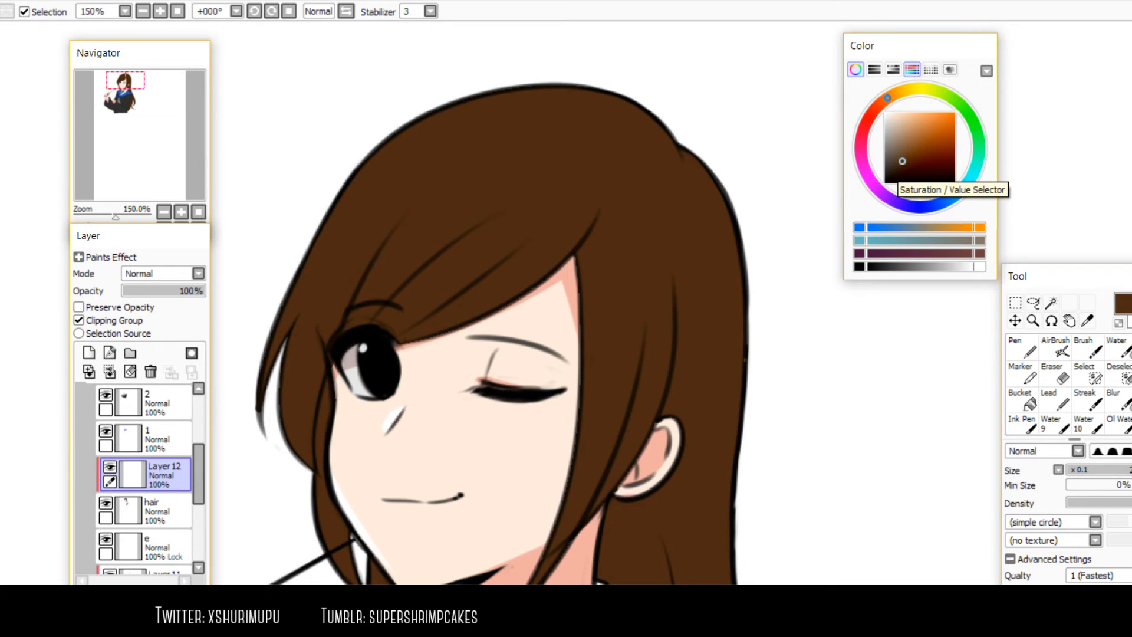
click(896, 168)
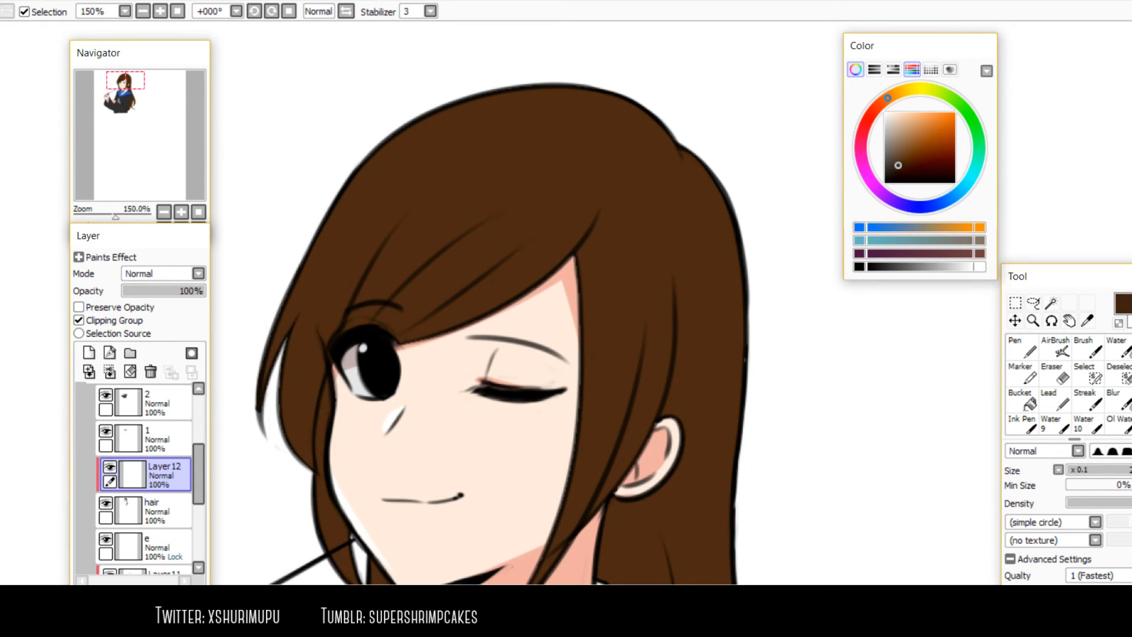
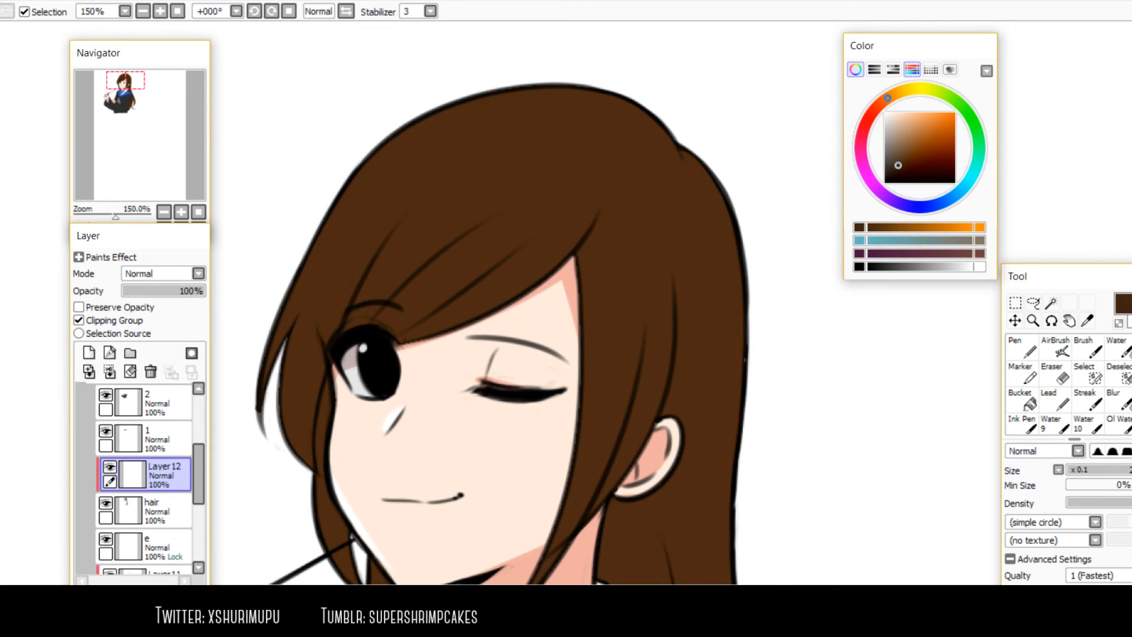
Choose a dark purple as the other end of the brown mixing slider and blend a reddish dark tone about midway
click(883, 194)
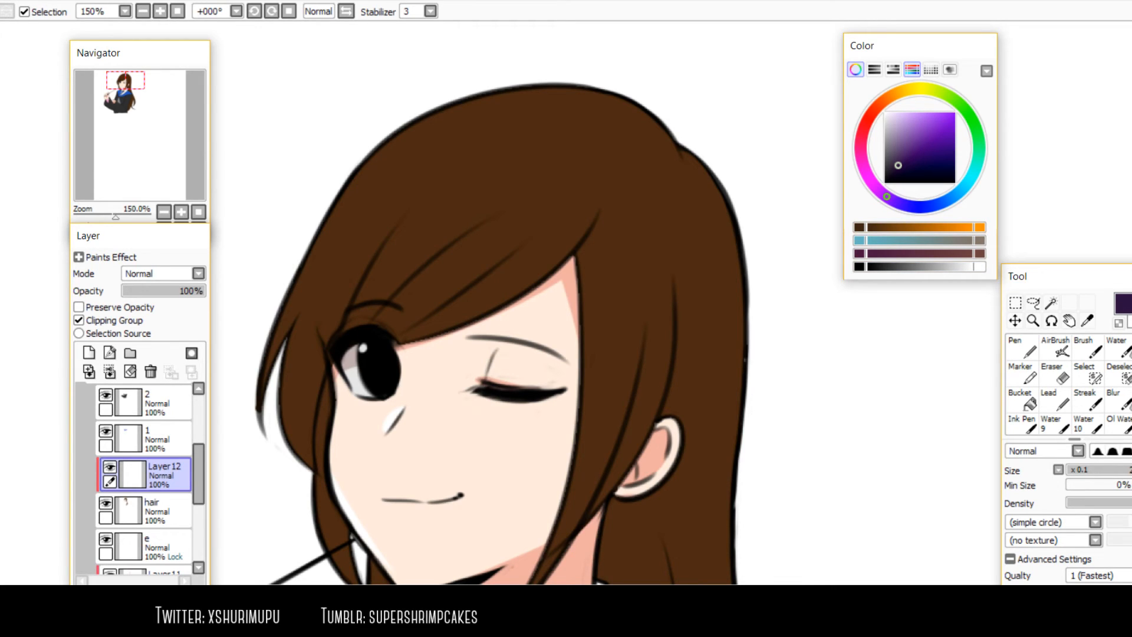
click(979, 227)
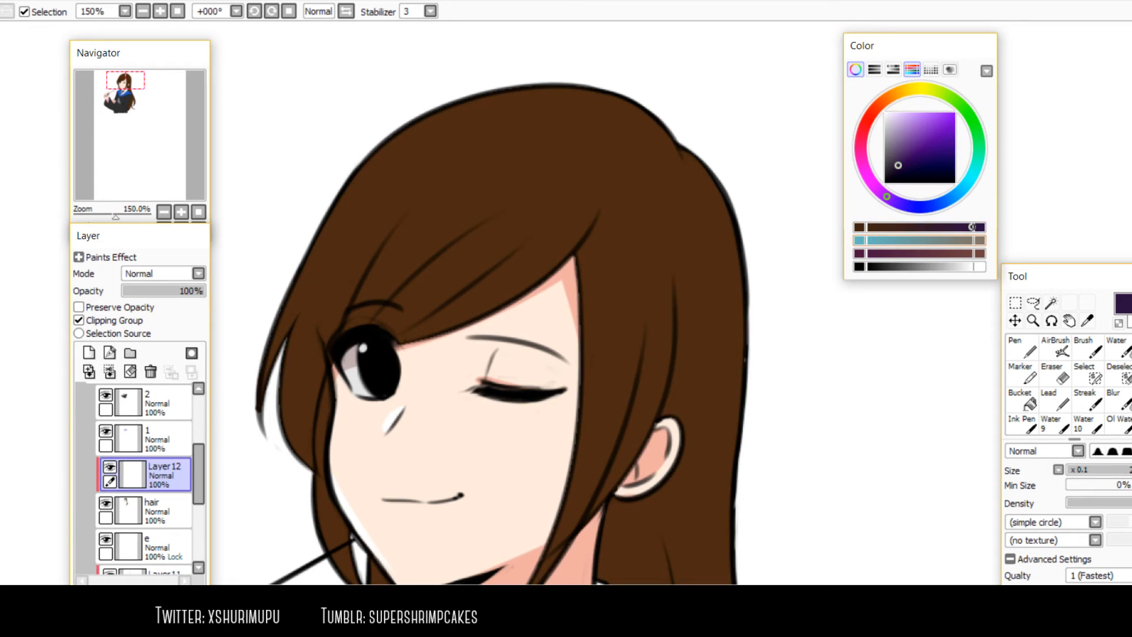
drag(972, 227, 921, 227)
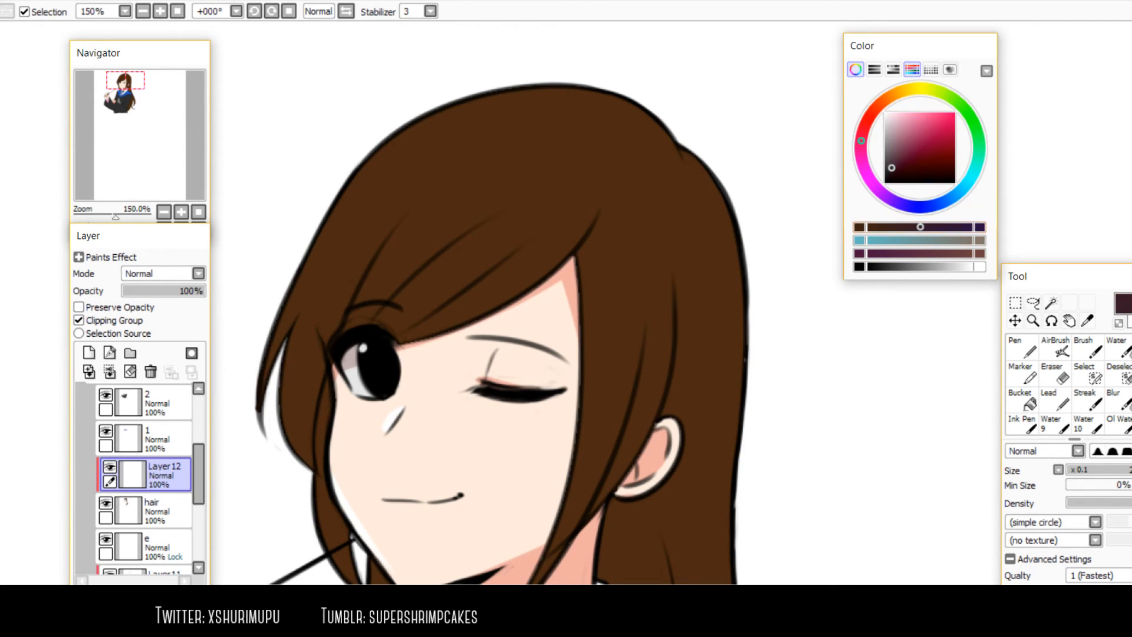
Try the dark reddish-purple shade with a larger brush on the back hair below the ear and beside the neck
drag(570, 404, 525, 191)
key(bracketright)
key(bracketright)
key(bracketright)
key(bracketright)
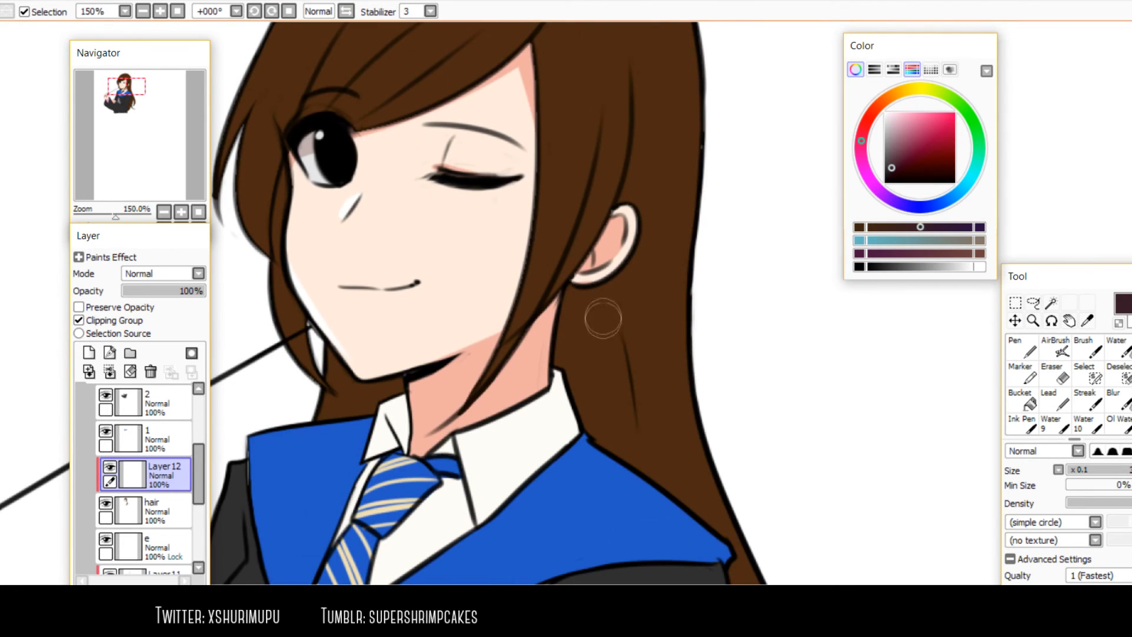
mouse_move(588, 274)
mouse_down()
mouse_move(592, 497)
mouse_move(619, 399)
mouse_move(617, 463)
mouse_up()
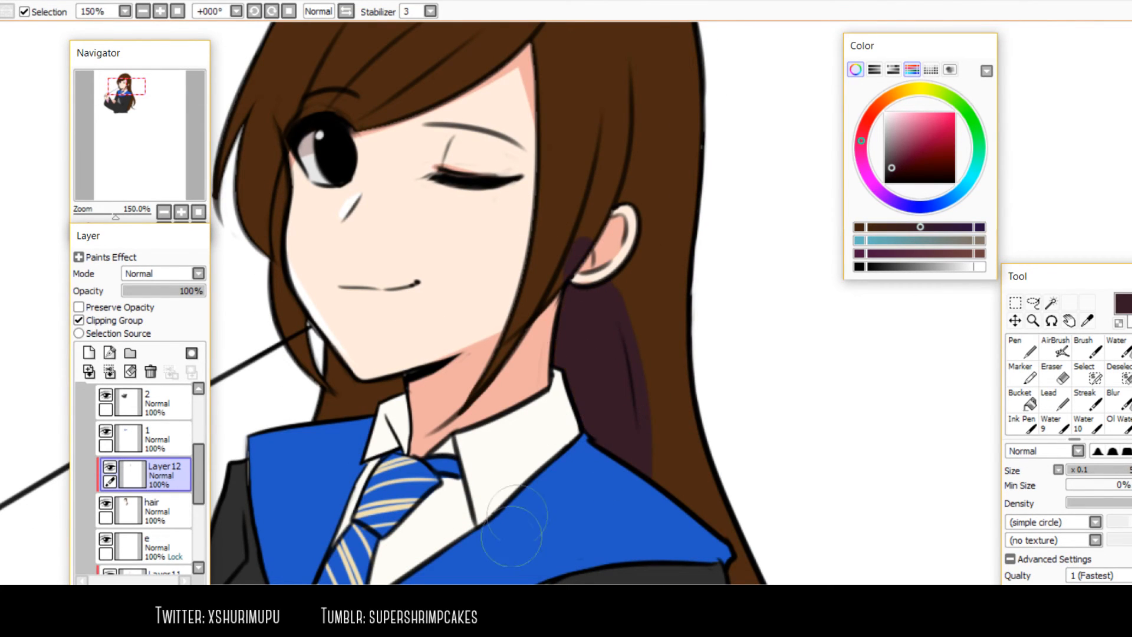
Flip the canvas and clean up the purple shade around the ear with a smaller brush
key(h)
key(bracketleft)
key(bracketleft)
key(bracketleft)
key(minus)
drag(490, 274, 458, 416)
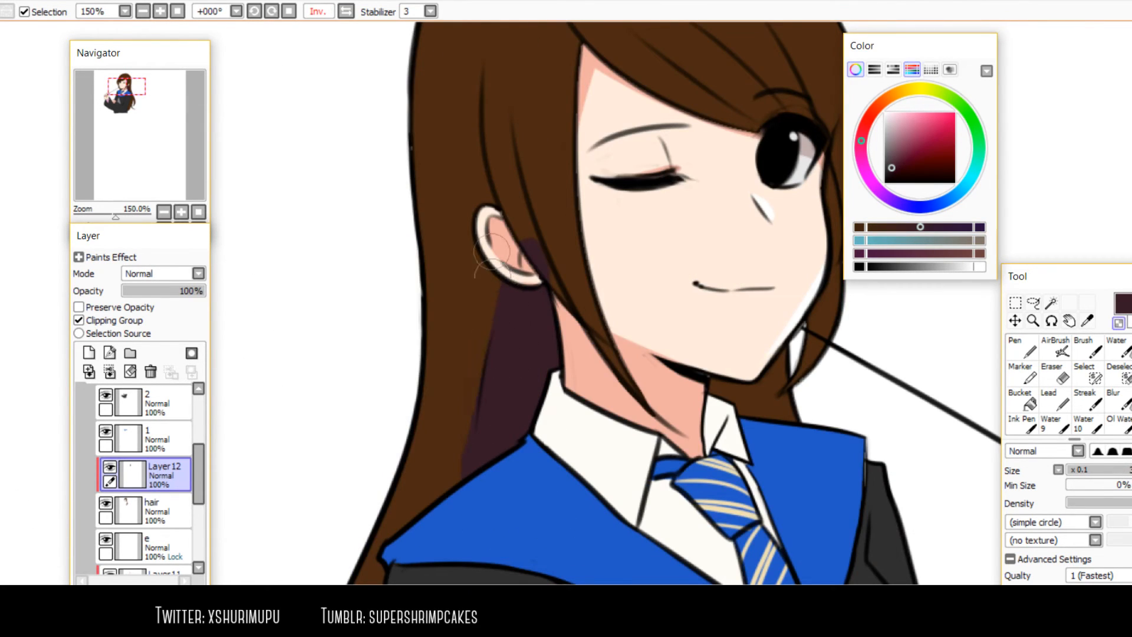
drag(524, 231, 542, 265)
Check the purple hair shade on the whole figure and clear it from the clipped layer
scroll(485, 408, down, 1)
key(End)
key(Home)
scroll(505, 88, up, 3)
scroll(674, 336, up, 2)
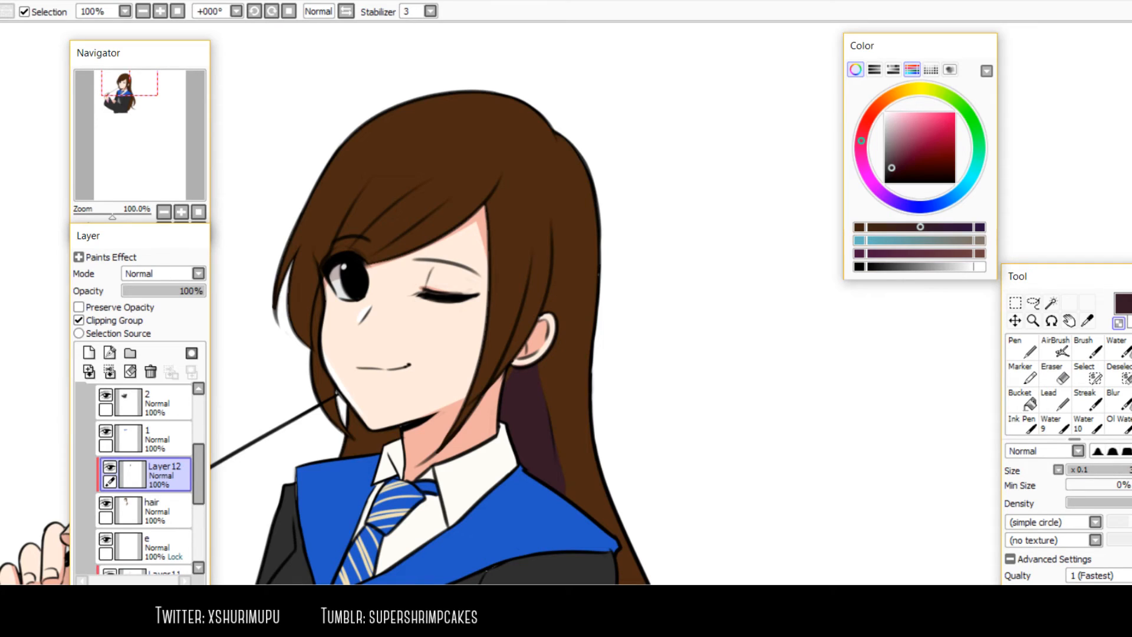
key(d)
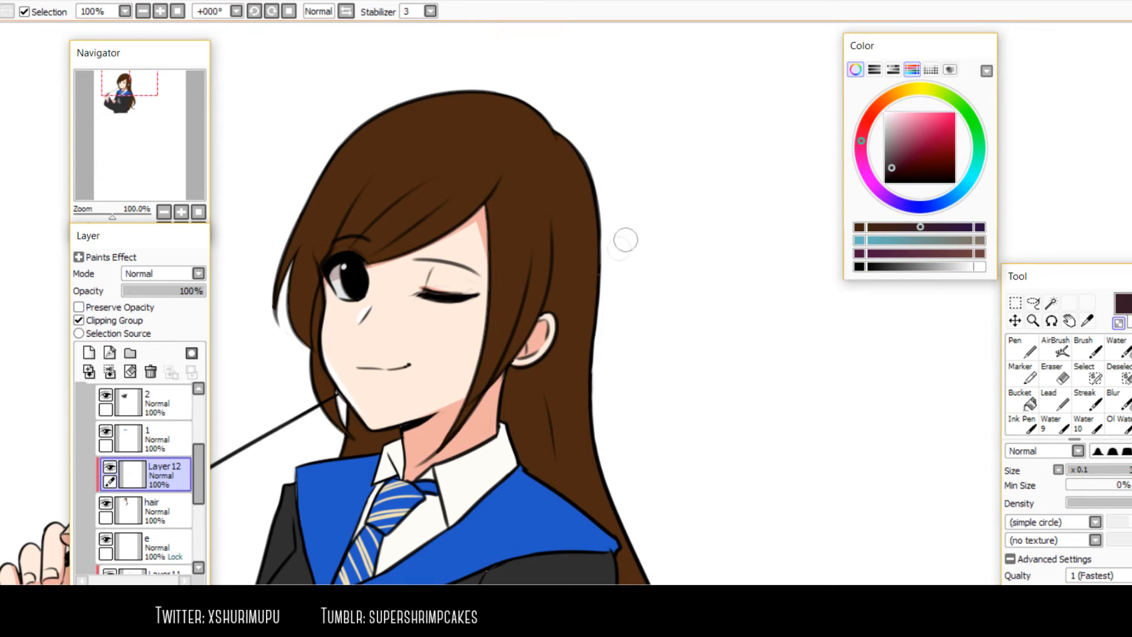
Try an olive shadow tone by blending the dark brown with a dark green about midway, testing it on the hair
right_click(566, 259)
click(875, 227)
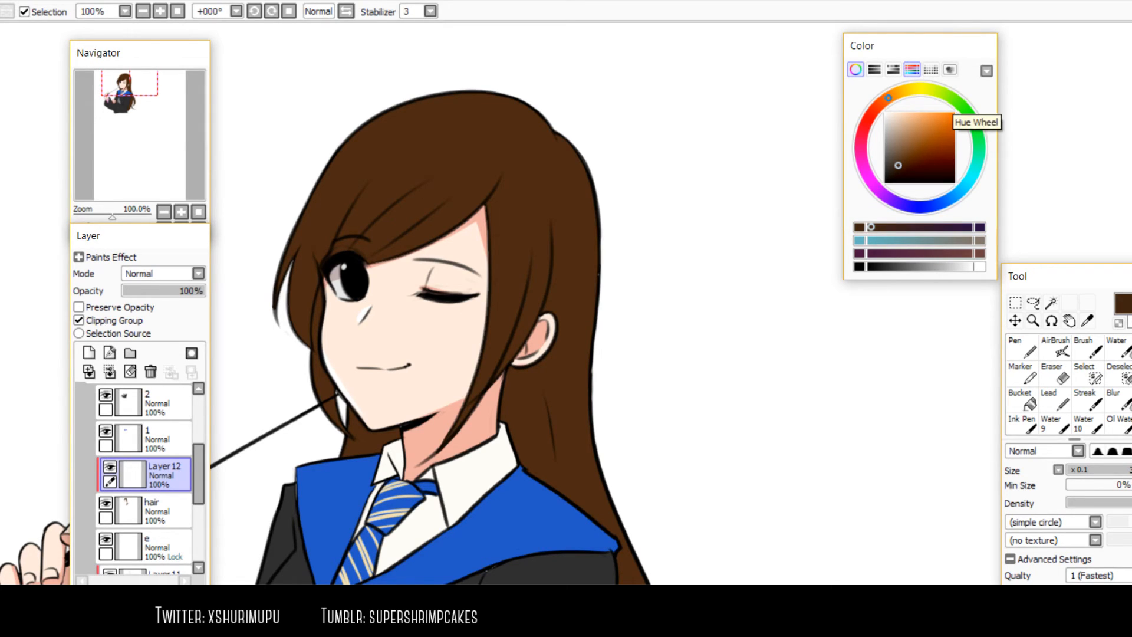
click(965, 109)
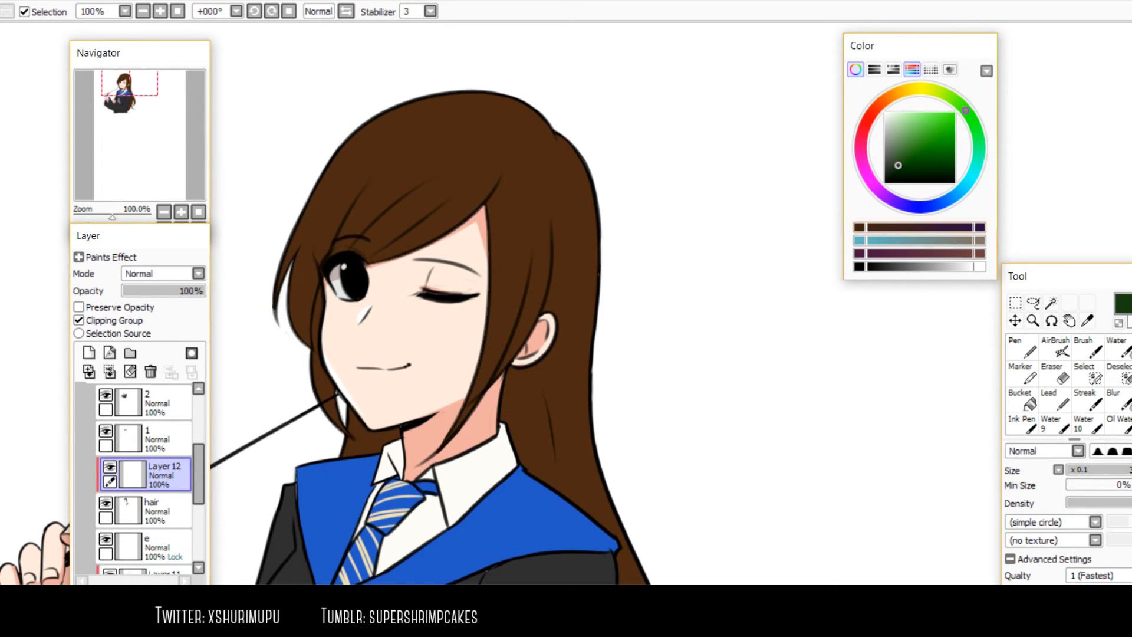
click(972, 227)
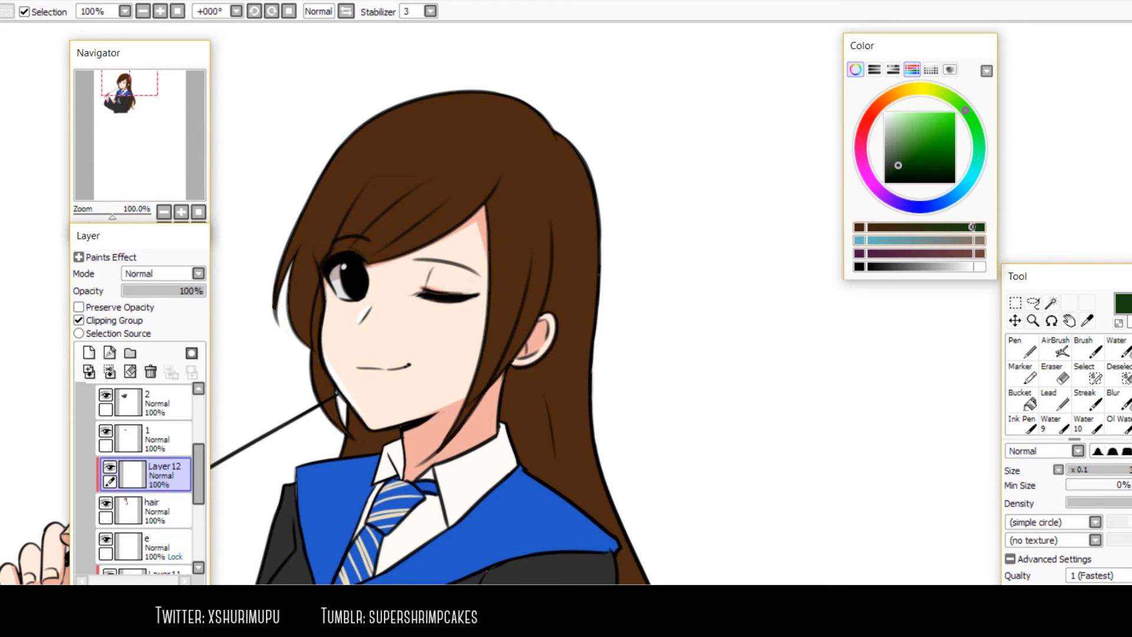
drag(972, 227, 927, 227)
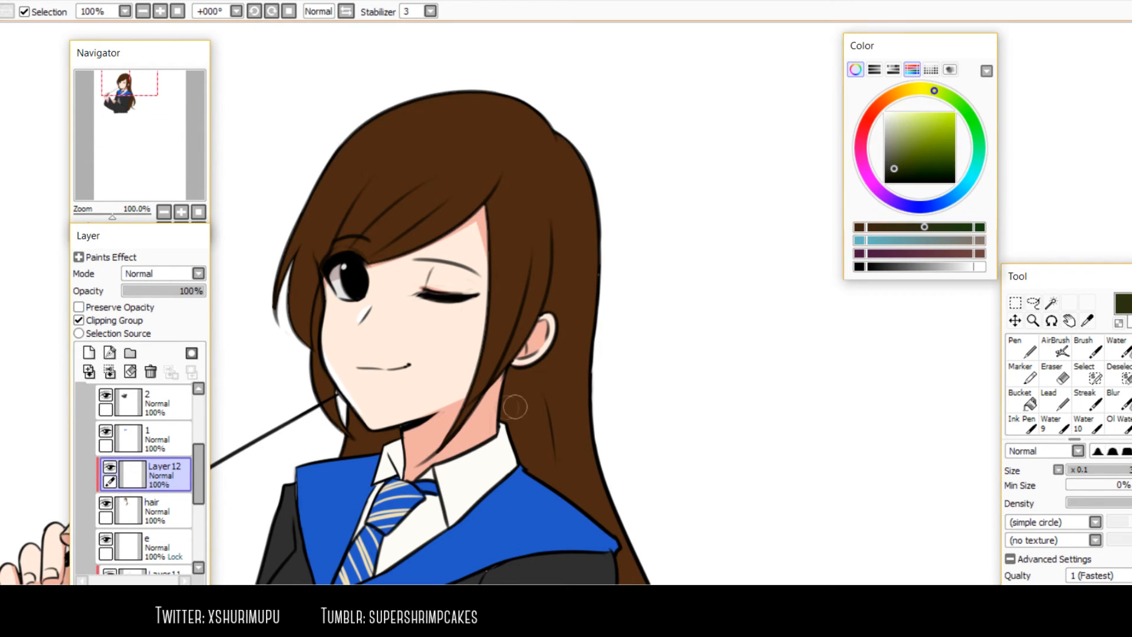
key(h)
key(h)
key(ctrl+z)
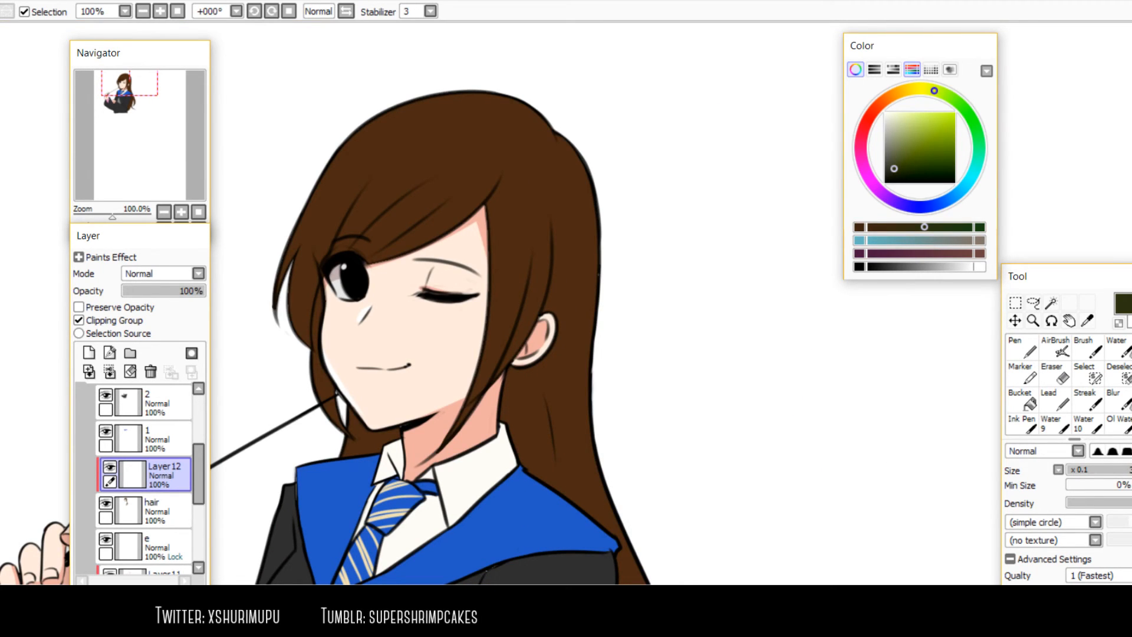
Replace the green end of the brown mixing slider with dark purple and pick a blend about midway
click(890, 96)
drag(893, 94, 889, 97)
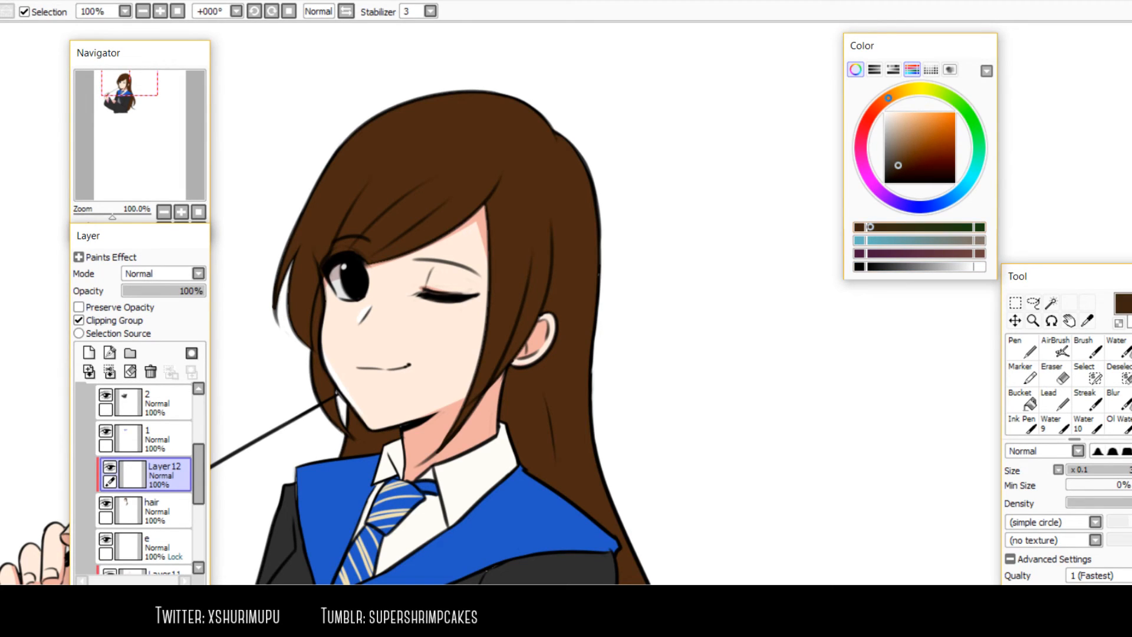
click(891, 199)
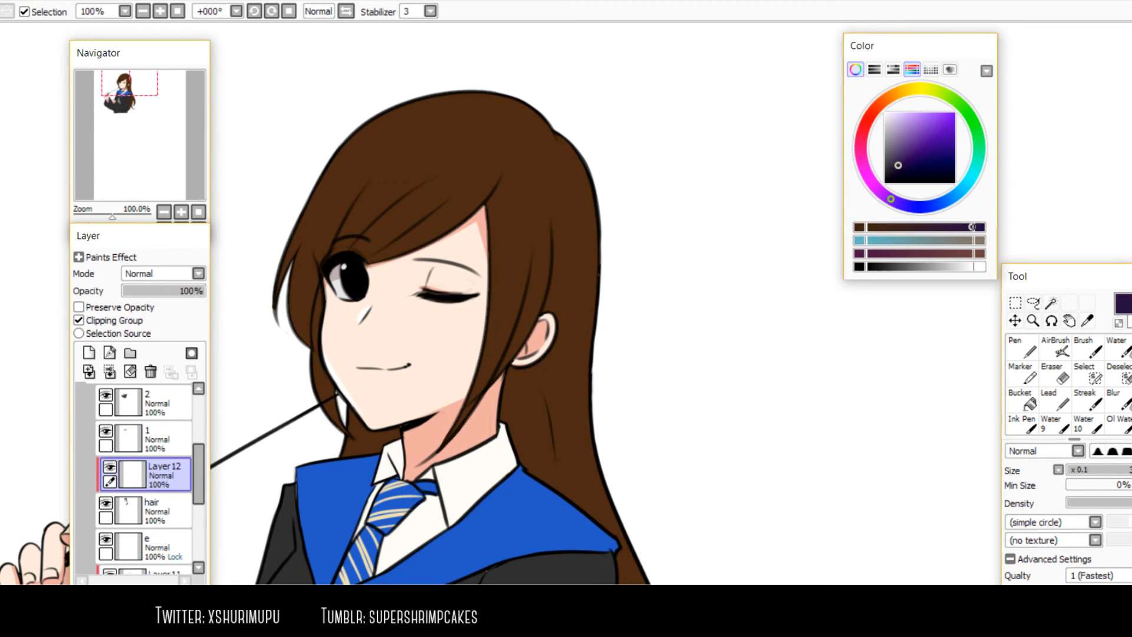
click(923, 226)
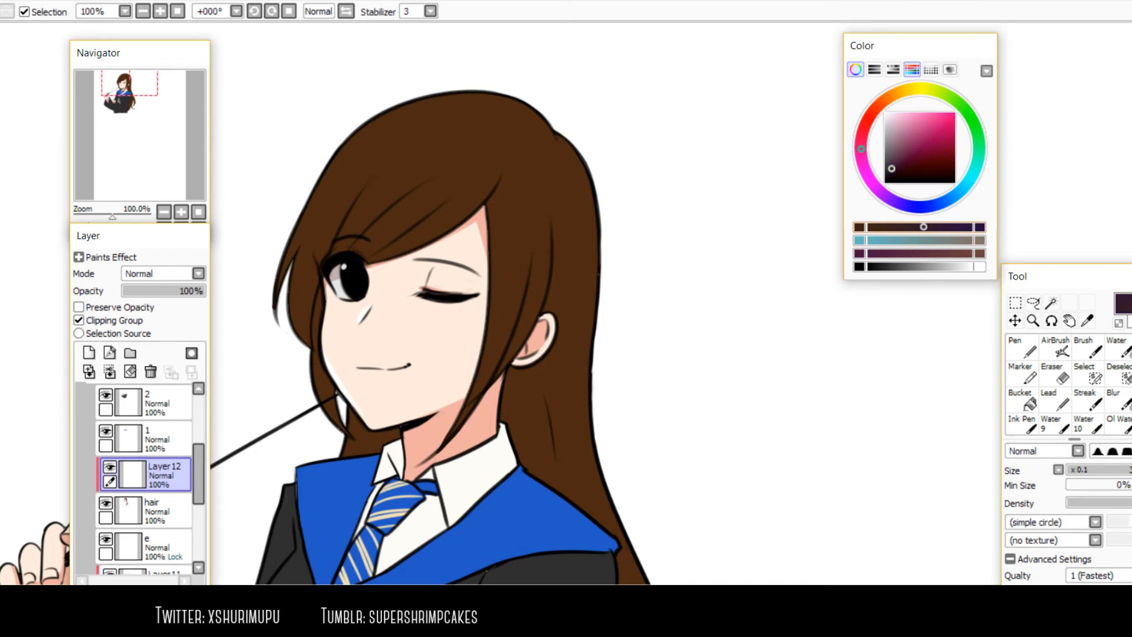
Try the purple-brown shade on the back hair with a larger brush, check it mirrored and remove it
key(bracketright)
key(bracketright)
key(bracketright)
mouse_move(524, 372)
mouse_down()
mouse_move(517, 391)
mouse_move(541, 380)
mouse_move(596, 516)
mouse_up()
key(h)
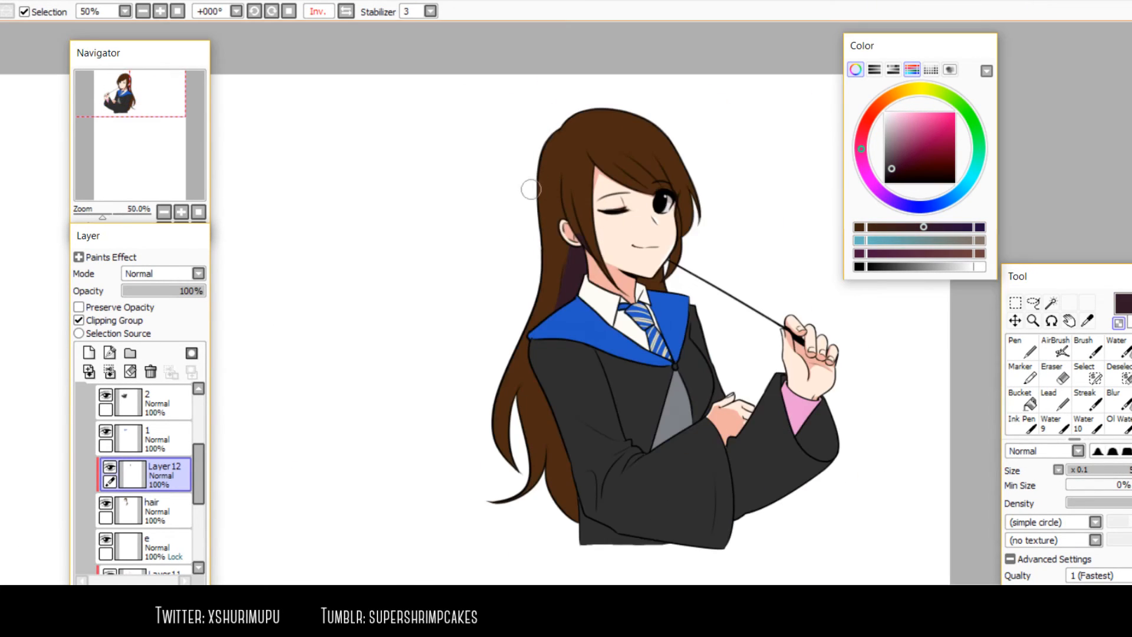
scroll(531, 189, up, 2)
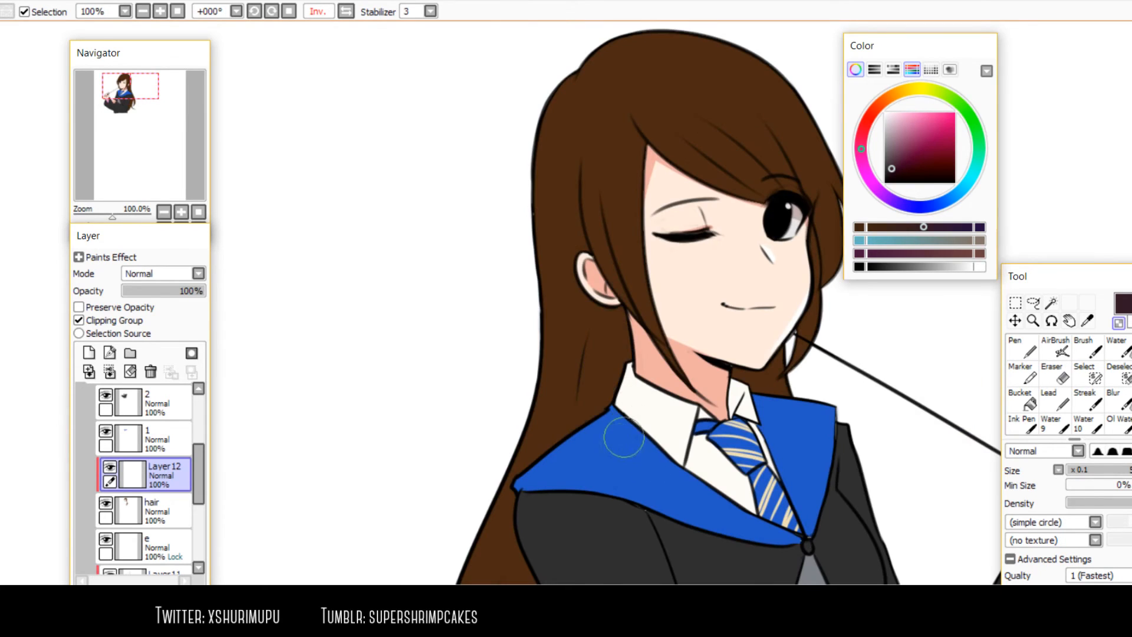
key(h)
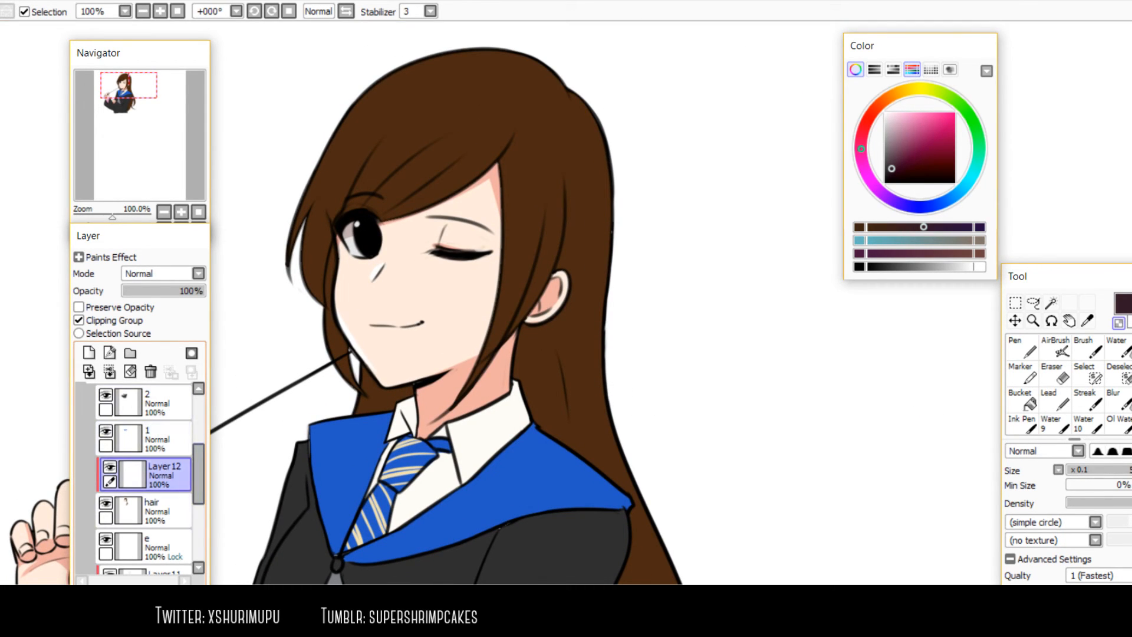
Set the clipped hair layer to Multiply and choose a light, desaturated pinkish red as the shadow colour
click(164, 273)
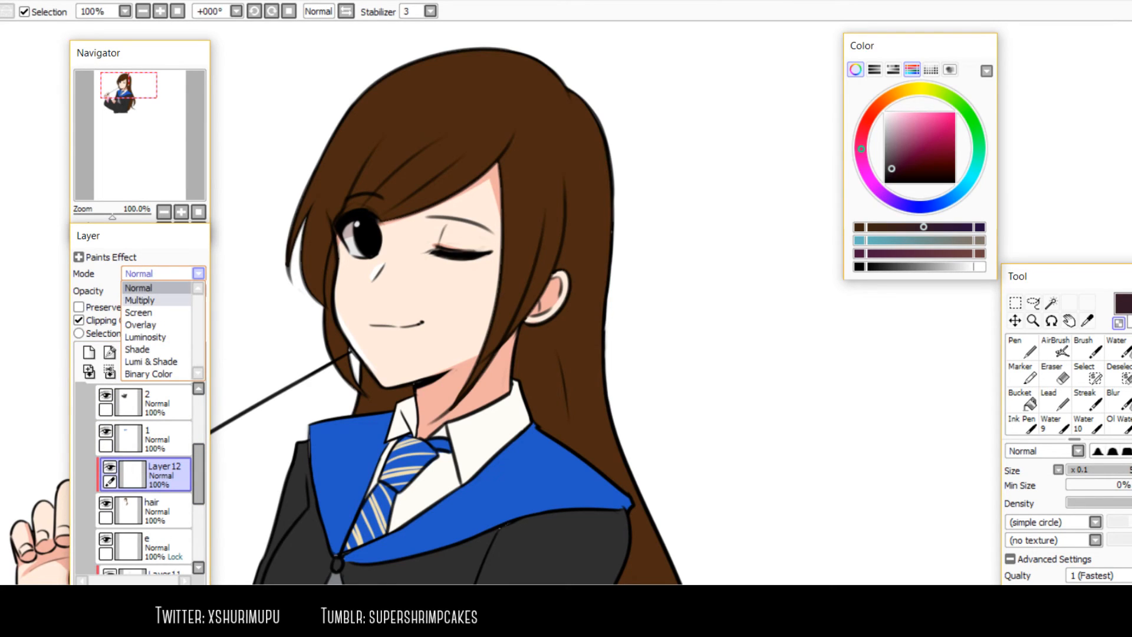
click(139, 300)
click(875, 109)
click(872, 112)
click(896, 129)
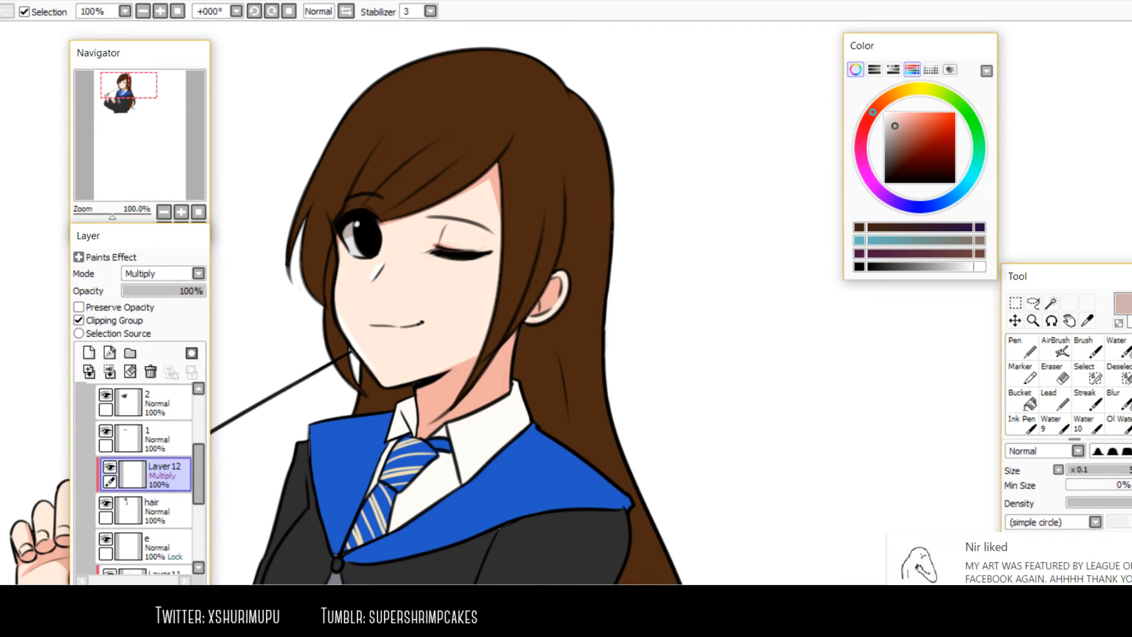
click(869, 119)
click(895, 124)
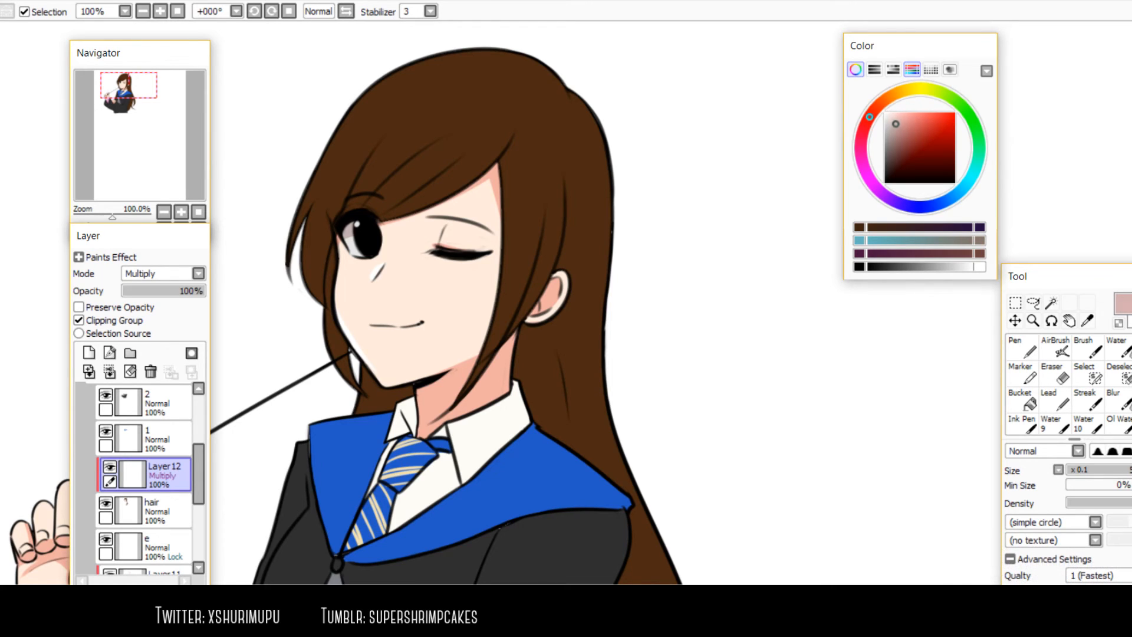
Test the pinkish shadow on the back hair, undo the stroke and adjust the colour to a slightly darker dusty pink
mouse_move(579, 348)
mouse_down()
mouse_move(590, 323)
mouse_move(558, 389)
mouse_up()
key(bracketright)
key(bracketright)
key(bracketright)
drag(559, 313, 535, 338)
key(ctrl+z)
drag(894, 127, 895, 133)
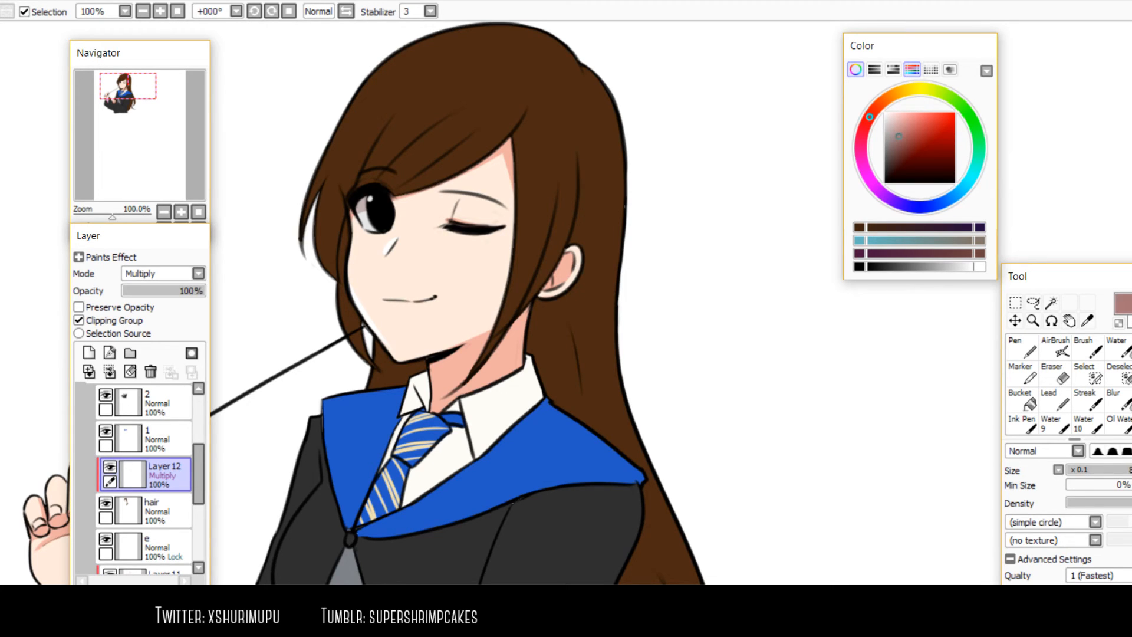
drag(898, 137, 897, 133)
Paint the Multiply shadow on the back hair below the ear, beside the neck and collar, and trim its edge
drag(557, 310, 559, 436)
key(h)
key(bracketleft)
key(bracketleft)
key(bracketleft)
key(minus)
drag(524, 223, 493, 446)
key(h)
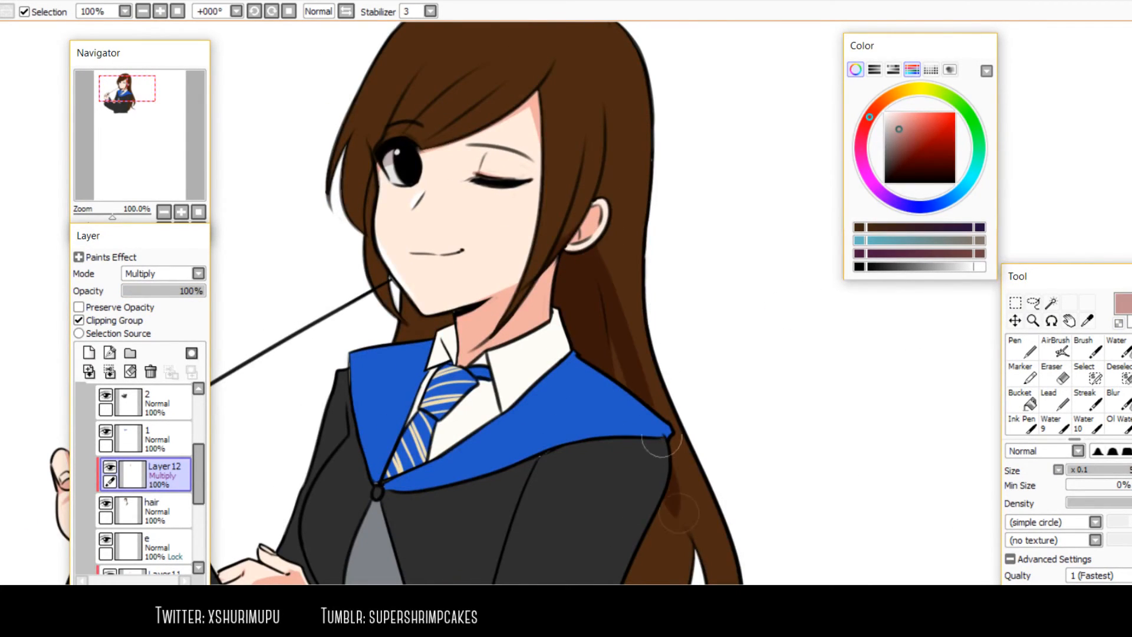
Extend the shadow down the long hair locks behind the robe to their lower ends
key(h)
scroll(677, 512, down, 3)
drag(459, 430, 501, 277)
drag(424, 483, 466, 342)
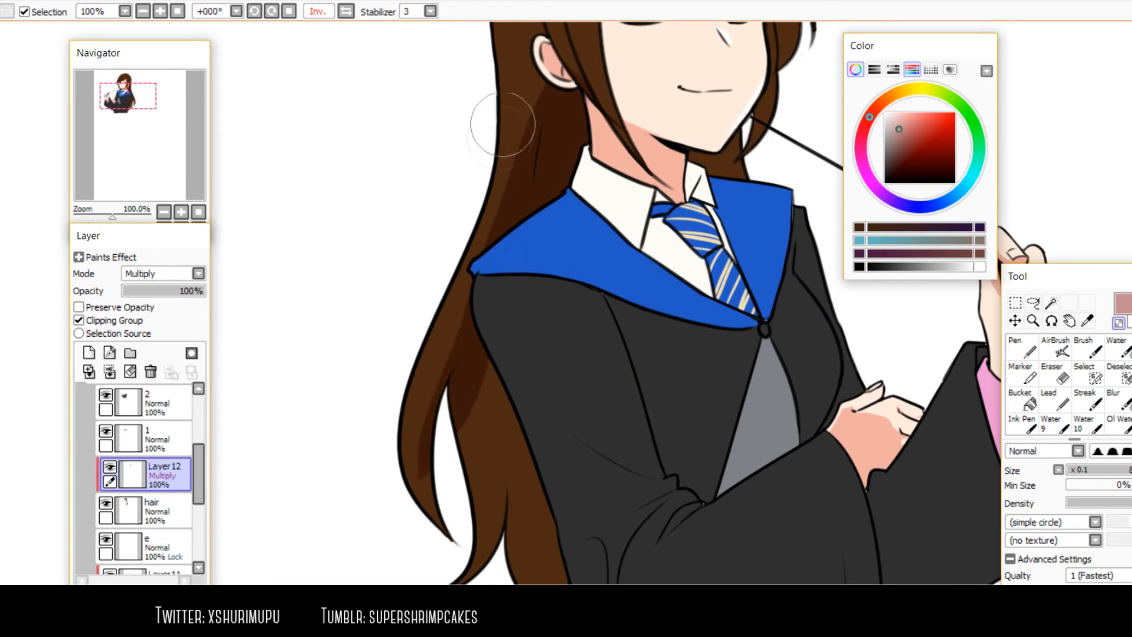
scroll(508, 207, down, 1)
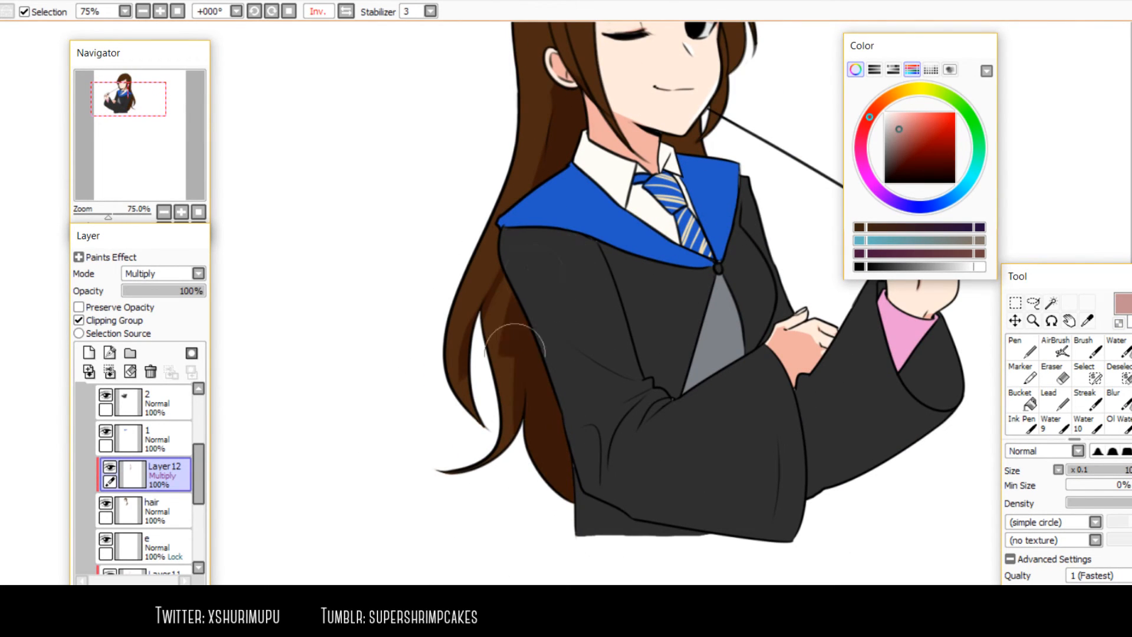
drag(504, 283, 502, 510)
mouse_move(476, 279)
mouse_down()
mouse_move(455, 418)
mouse_move(468, 281)
mouse_up()
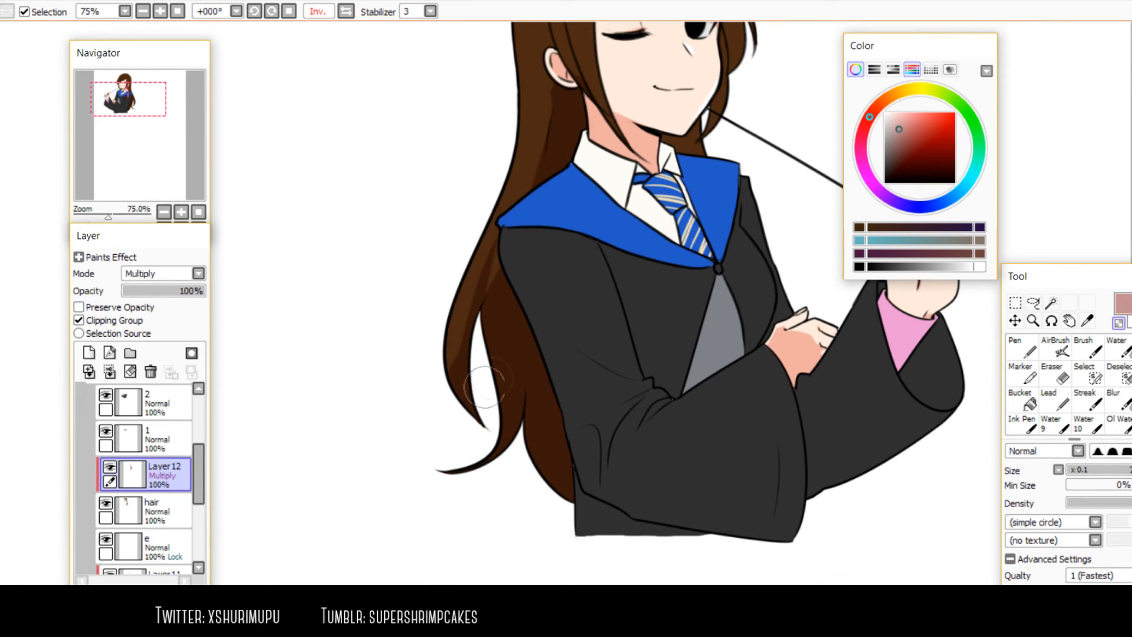
Refine the shadow on the outer hair lock beside the shoulder, alternating between the shadow colour and transparent strokes
key(h)
scroll(644, 478, up, 2)
scroll(568, 361, up, 2)
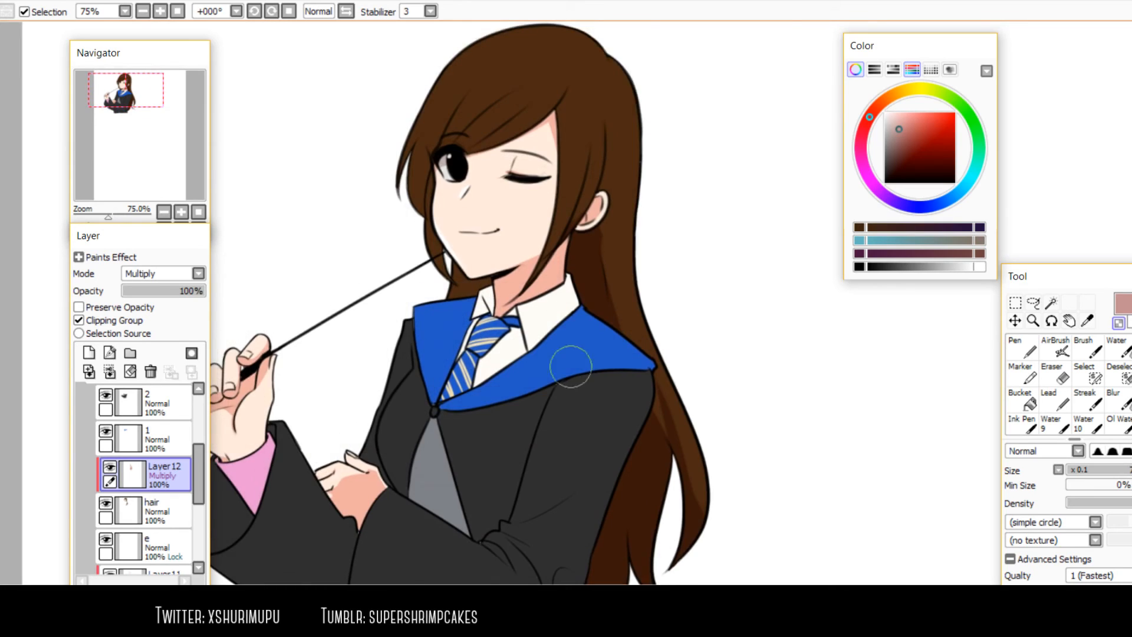
scroll(593, 247, up, 1)
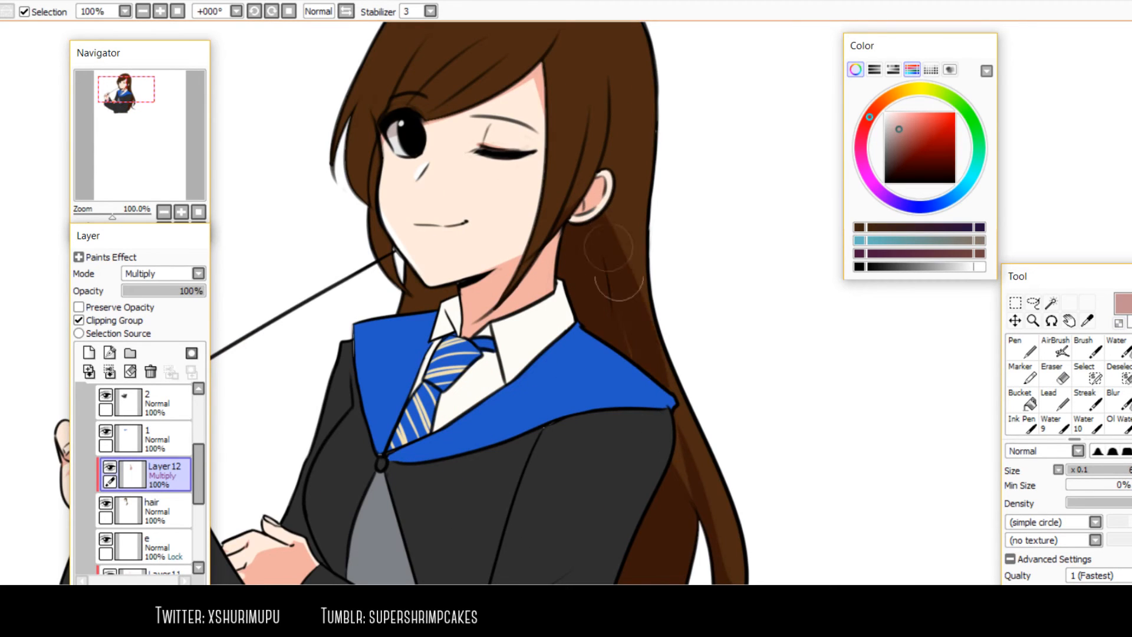
key(h)
scroll(601, 460, down, 1)
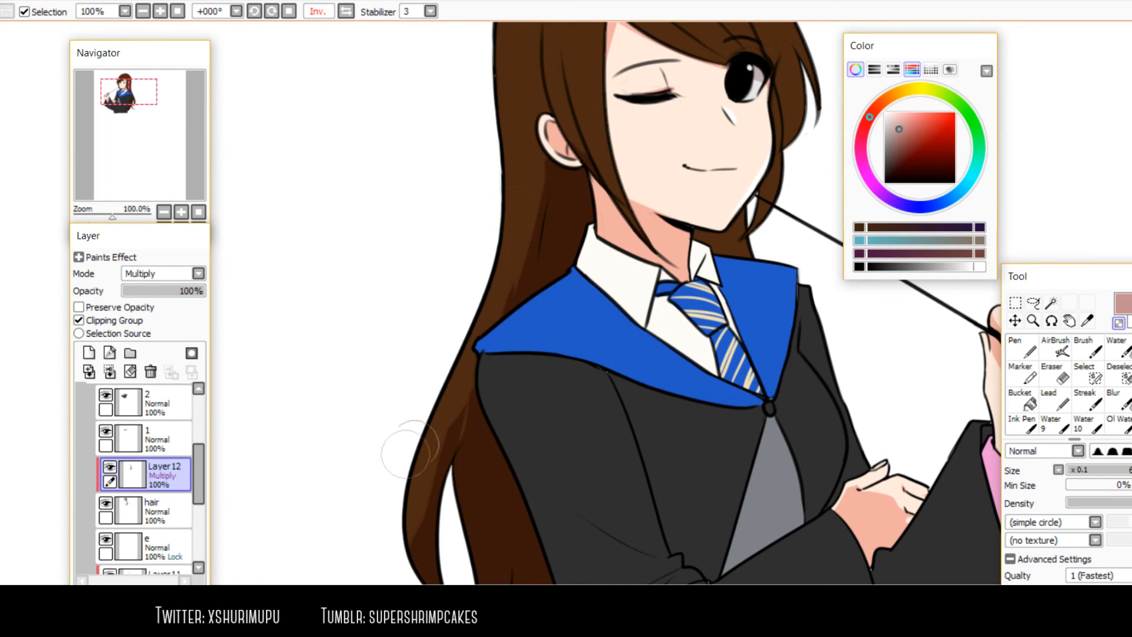
key(h)
scroll(485, 359, down, 1)
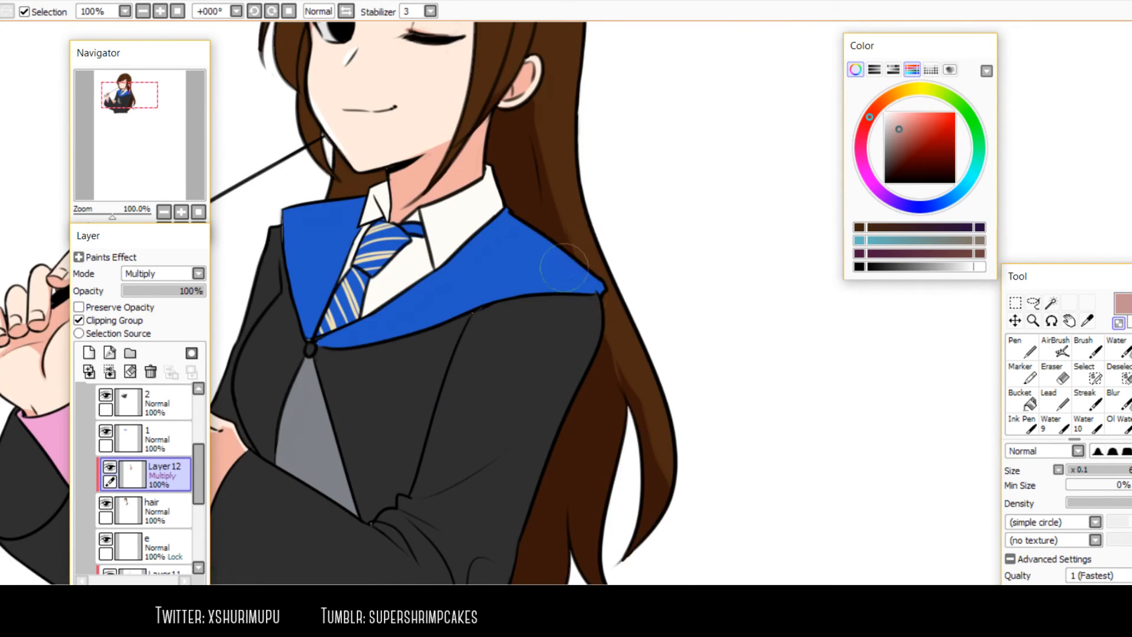
mouse_move(549, 217)
mouse_down()
mouse_move(570, 240)
mouse_move(645, 490)
mouse_up()
key(minus)
mouse_move(570, 224)
mouse_down()
mouse_move(649, 521)
mouse_move(673, 419)
mouse_up()
key(minus)
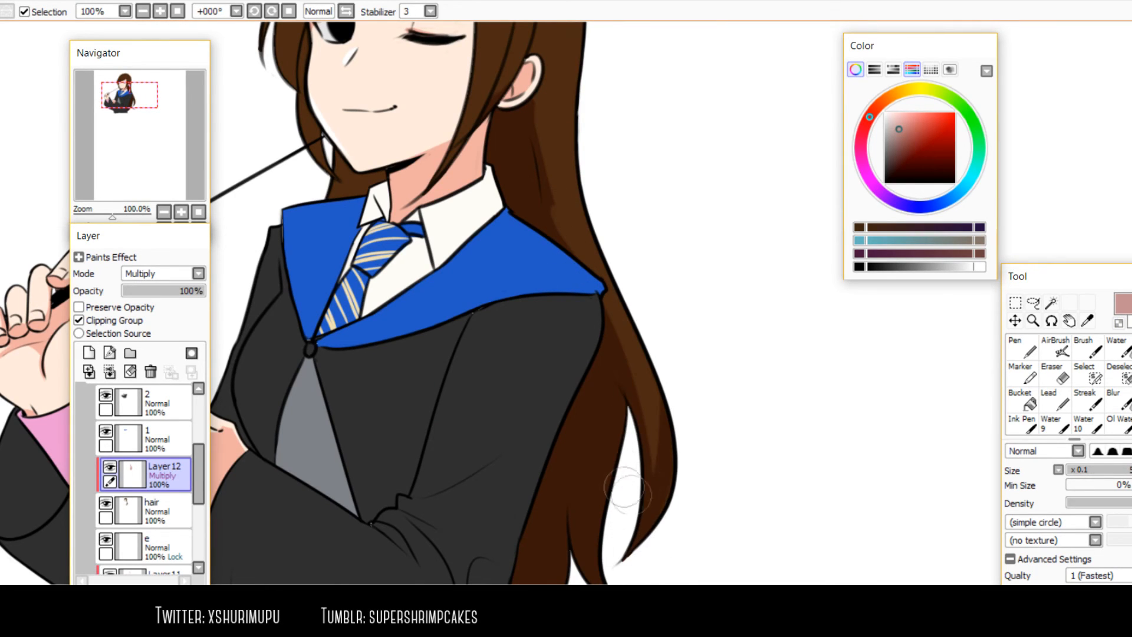
Reshape the shadow edges where the back hair passes the collar and falls beside the sleeve
mouse_move(533, 214)
mouse_down()
mouse_move(621, 345)
mouse_move(629, 323)
mouse_up()
key(minus)
key(minus)
key(minus)
drag(618, 195, 684, 410)
key(h)
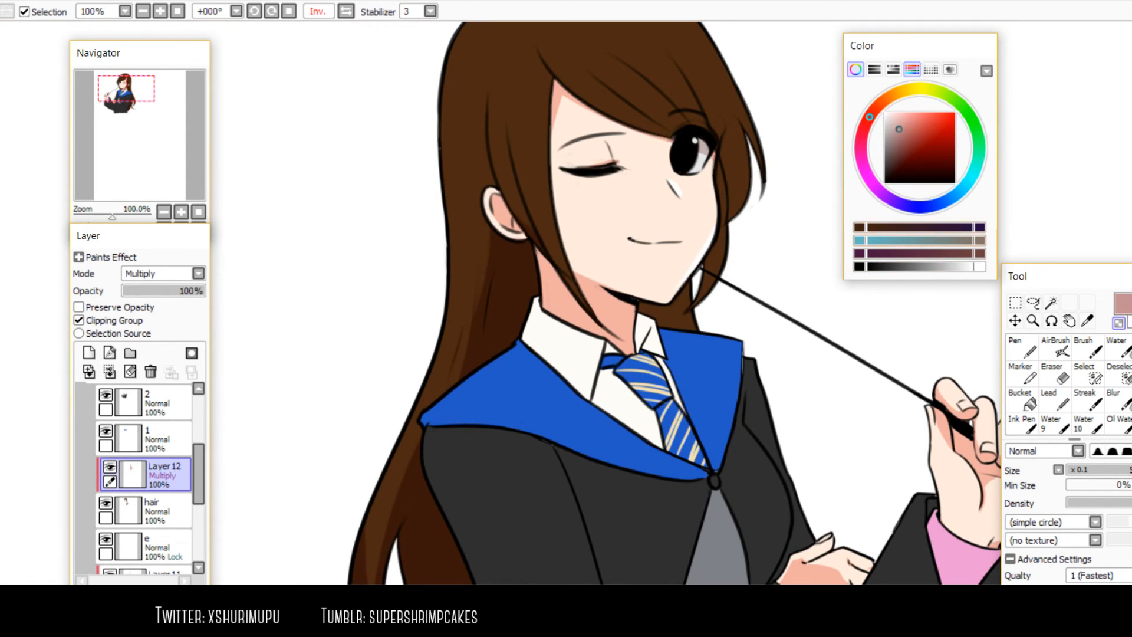
Hide the colour mixing sliders and show the swatches in the colour window
click(912, 70)
click(950, 70)
click(950, 70)
click(931, 70)
Shade the back hair from above the ear down towards the shoulder, redoing the long strand stroke once
scroll(554, 324, up, 2)
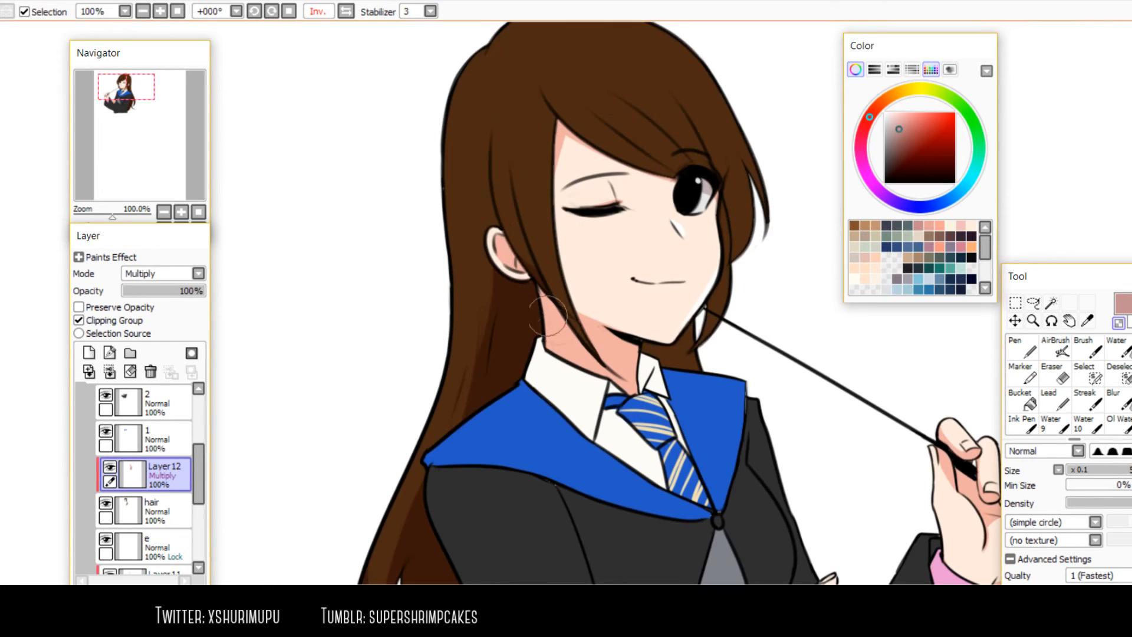
drag(488, 252, 468, 425)
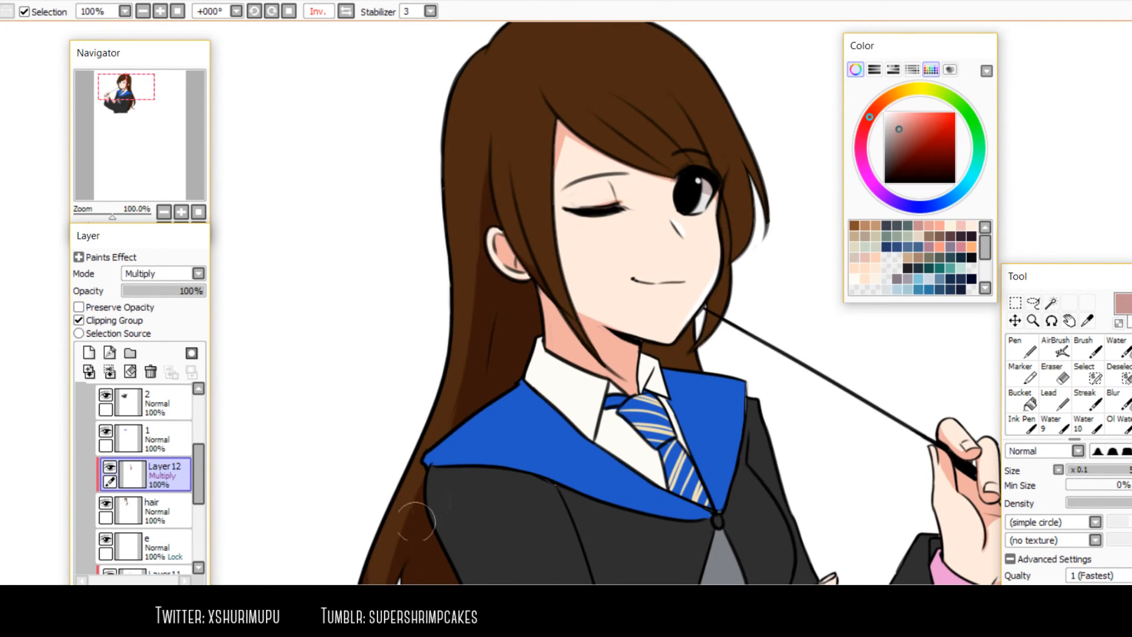
key(minus)
drag(490, 173, 502, 379)
key(ctrl+z)
drag(490, 168, 483, 389)
Try a neutral grey shadow in several strokes across the fringe and undo them
drag(894, 133, 883, 145)
drag(583, 82, 746, 221)
drag(631, 98, 731, 179)
drag(672, 118, 766, 195)
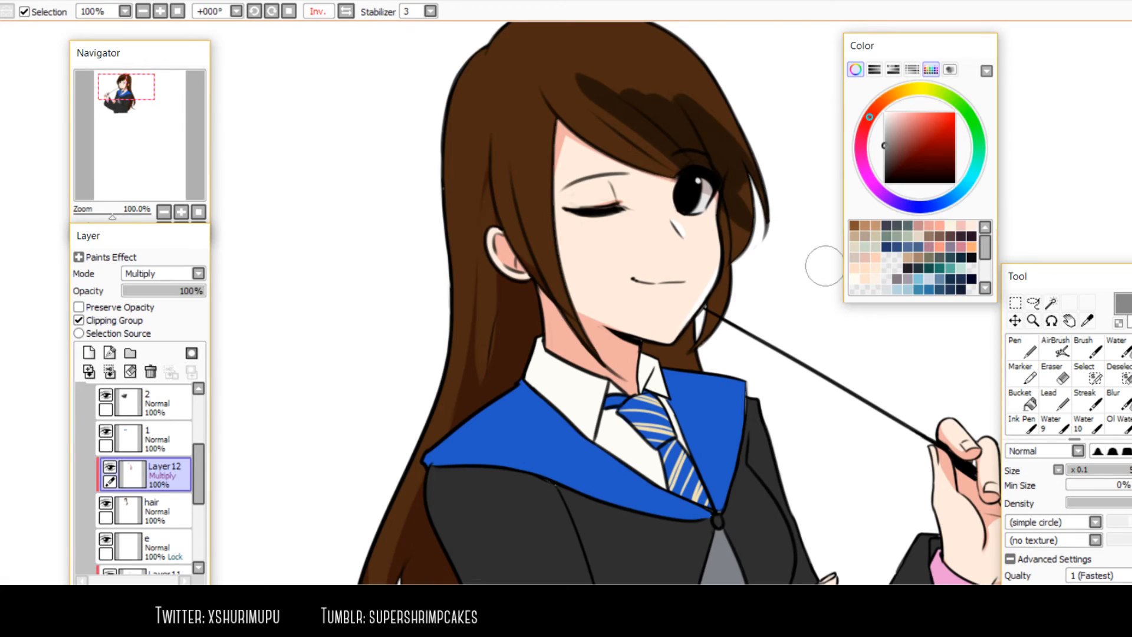
key(ctrl+z)
key(ctrl+z)
key(ctrl+z)
key(ctrl+z)
Temporarily set the hair shadow layer to Normal to sample its dusty pink, then restore Multiply
click(159, 272)
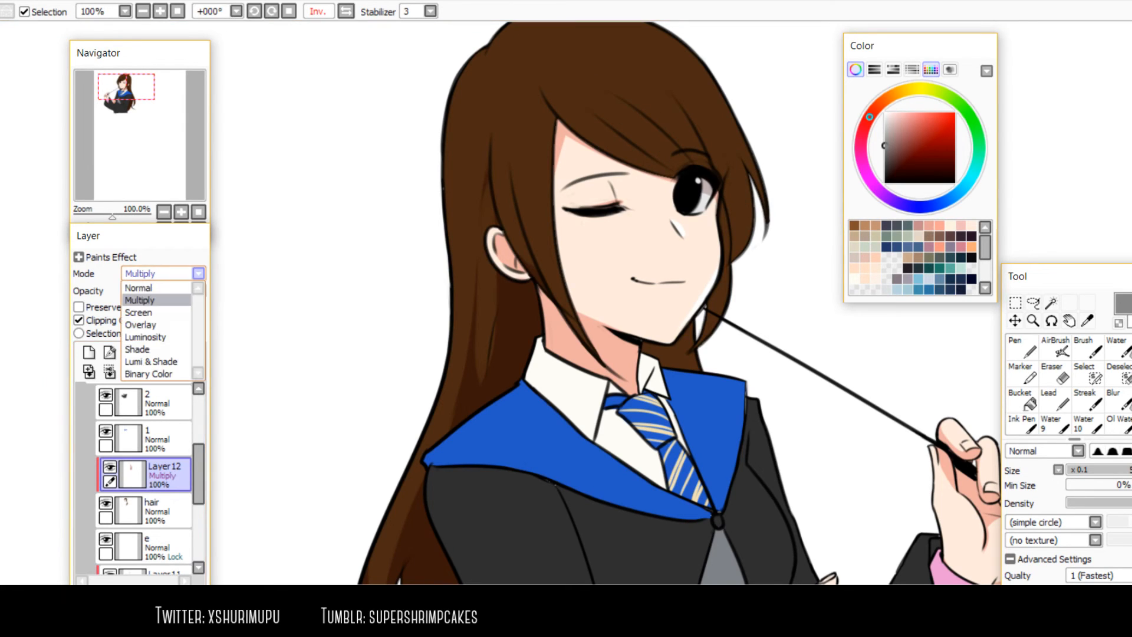
click(145, 287)
right_click(514, 330)
key(ctrl+z)
Shade the side lock in front of the ear with several strokes, alternating between dusty pink and transparent colour
key(bracketleft)
key(bracketleft)
key(minus)
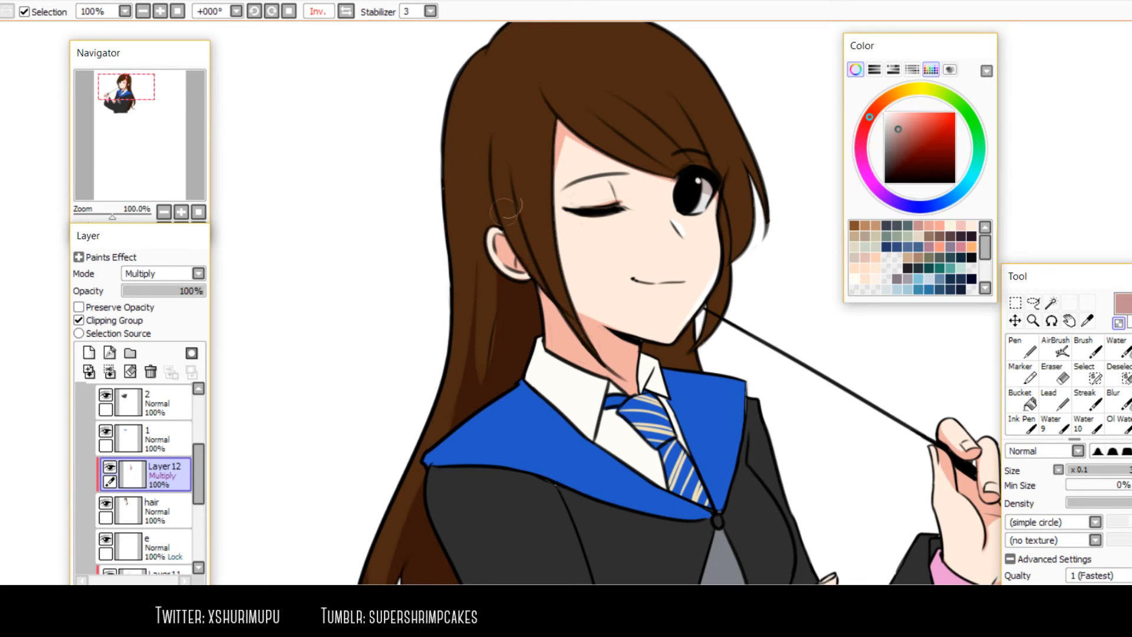
drag(517, 224, 578, 330)
drag(519, 130, 558, 289)
key(minus)
key(bracketright)
mouse_move(536, 118)
mouse_down()
mouse_move(548, 248)
mouse_move(518, 252)
mouse_up()
key(h)
scroll(590, 247, down, 2)
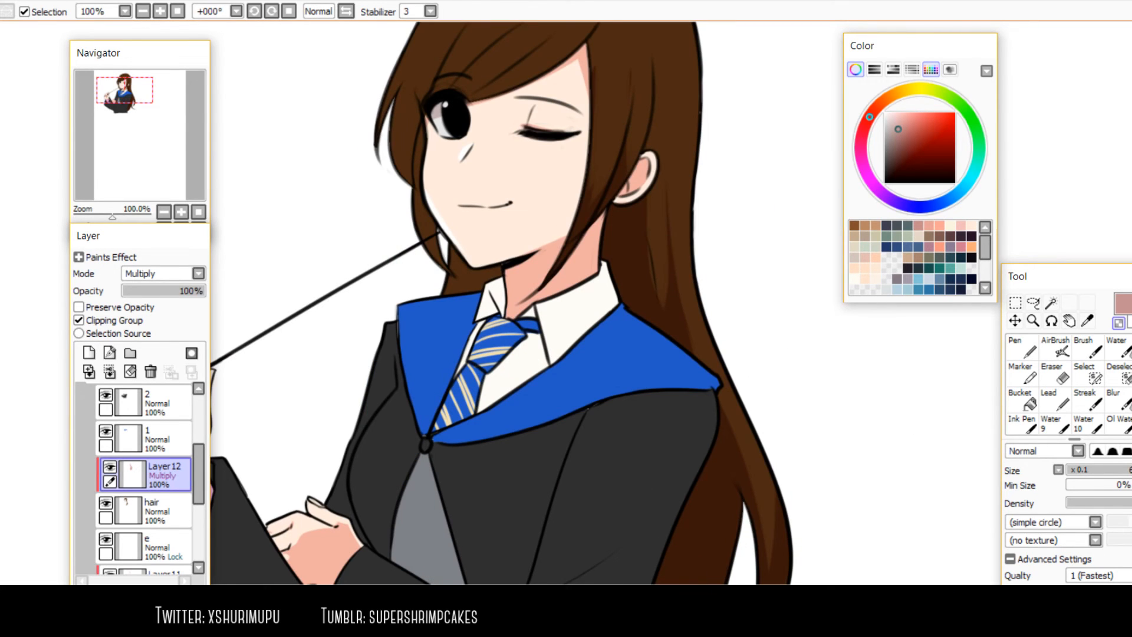
Shade the fringe strands over the open eye and the outer strands beside the cheek, and undo the last fringe stroke
key(bracketleft)
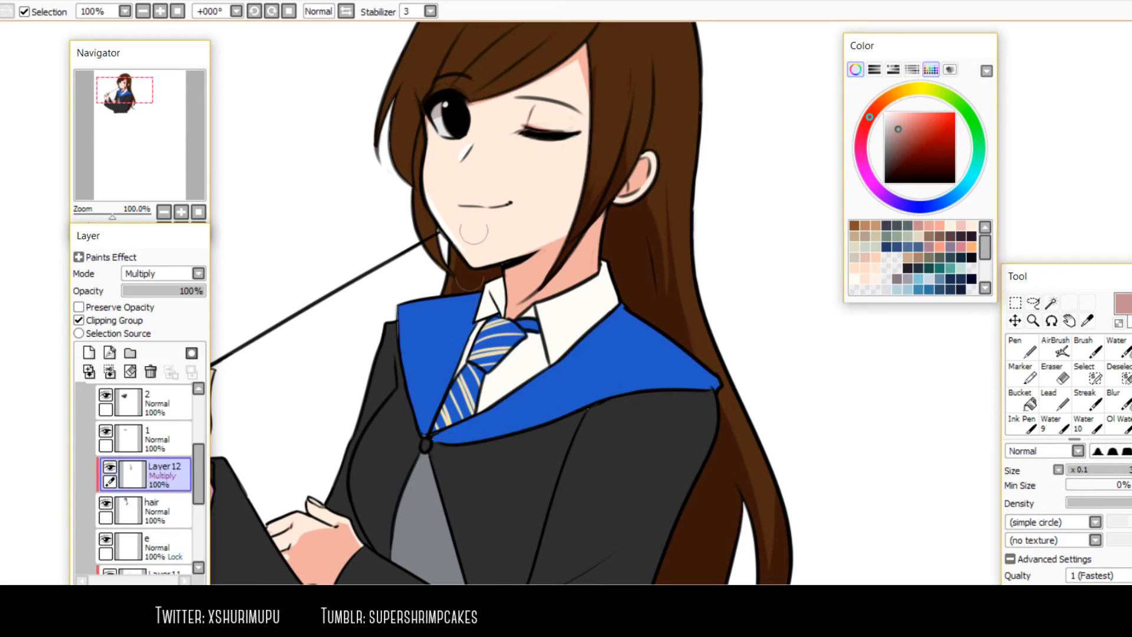
key(h)
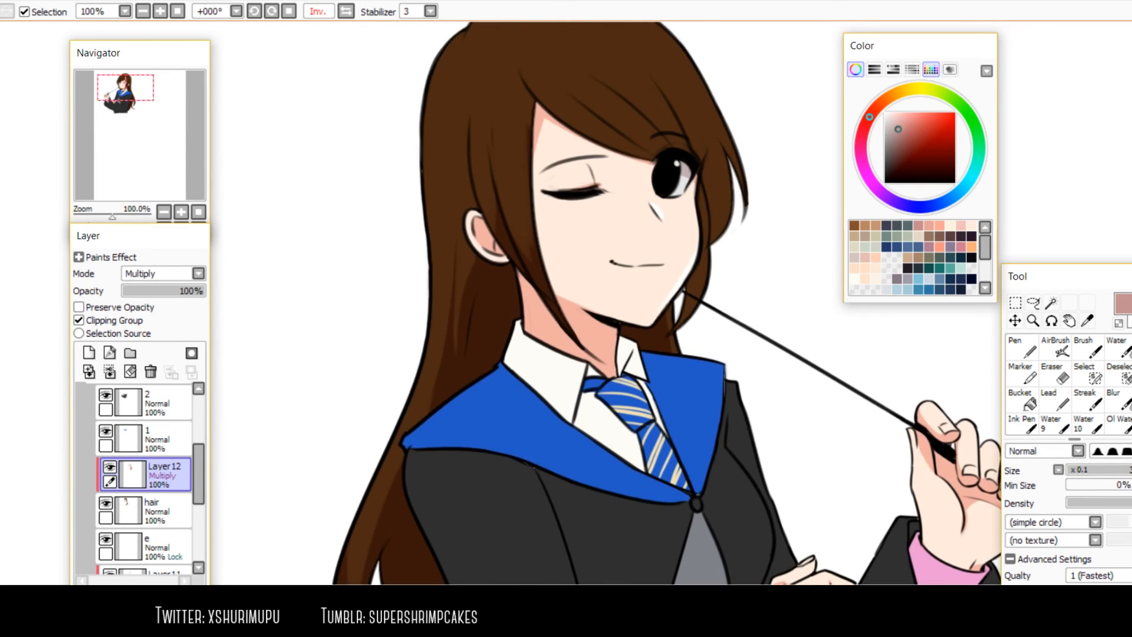
mouse_move(661, 186)
mouse_down()
mouse_move(639, 264)
mouse_move(613, 151)
mouse_up()
key(])
key(])
key(])
drag(698, 301, 644, 162)
mouse_move(714, 329)
mouse_down()
mouse_move(607, 110)
mouse_move(679, 230)
mouse_up()
key(minus)
mouse_move(630, 116)
mouse_down()
mouse_move(689, 190)
mouse_move(586, 93)
mouse_move(692, 198)
mouse_move(685, 295)
mouse_move(668, 253)
mouse_move(561, 143)
mouse_up()
key(minus)
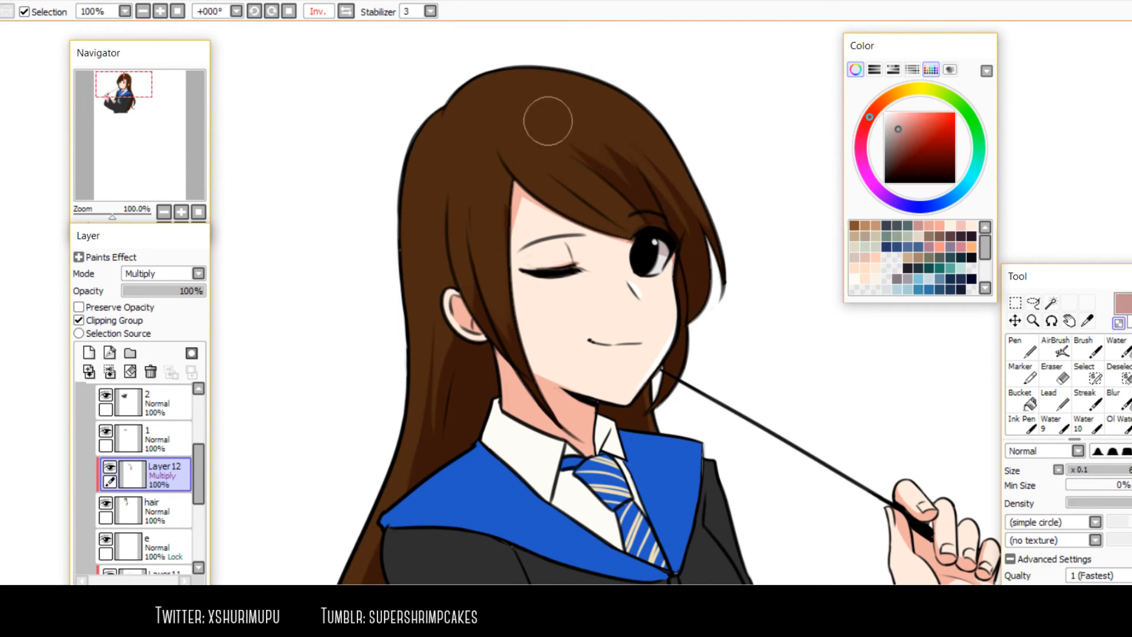
key(ctrl+z)
Refine the shadow in the fringe just above the open eye, trying and undoing a stroke along the fringe's lower edge
key(h)
scroll(476, 192, up, 1)
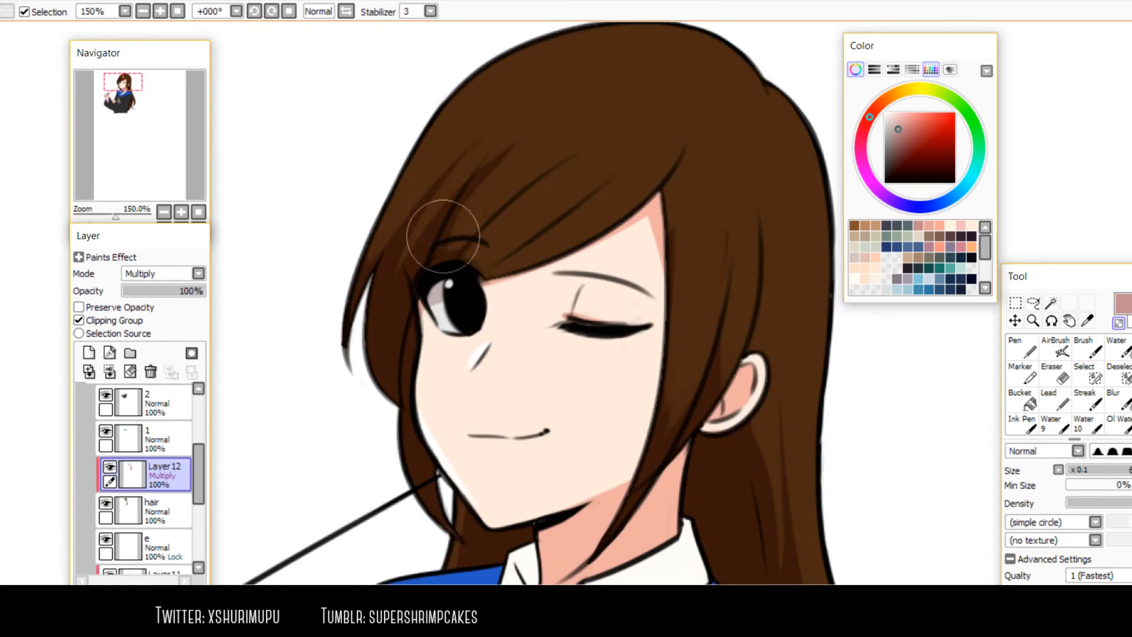
drag(451, 241, 460, 299)
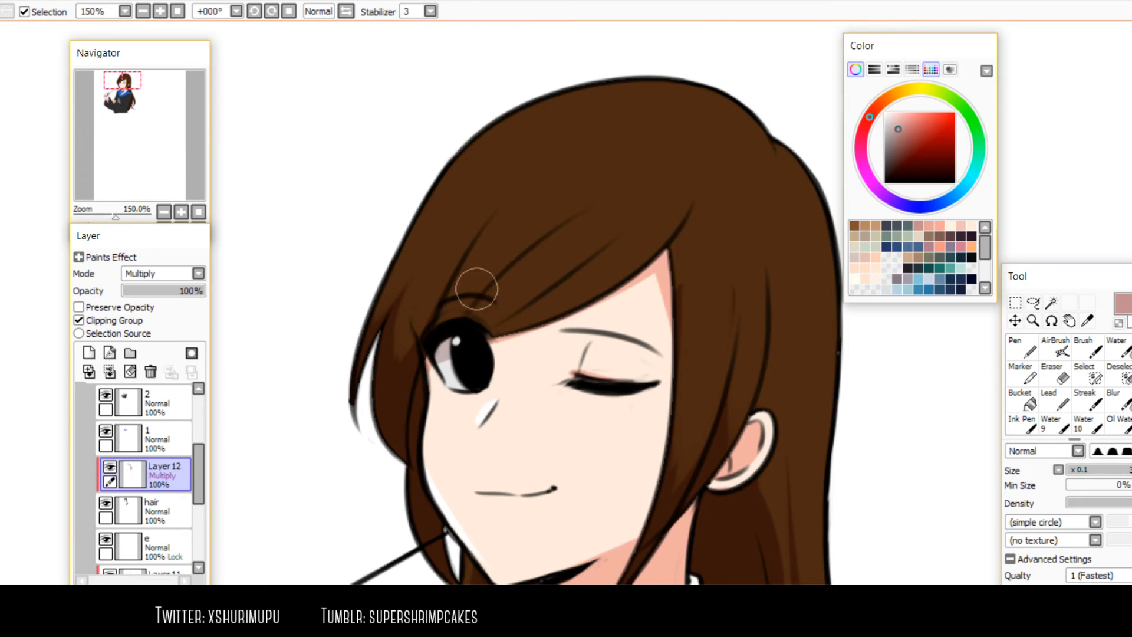
drag(475, 276, 506, 219)
mouse_move(473, 296)
mouse_down()
mouse_move(521, 216)
mouse_move(542, 216)
mouse_move(463, 351)
mouse_up()
key(minus)
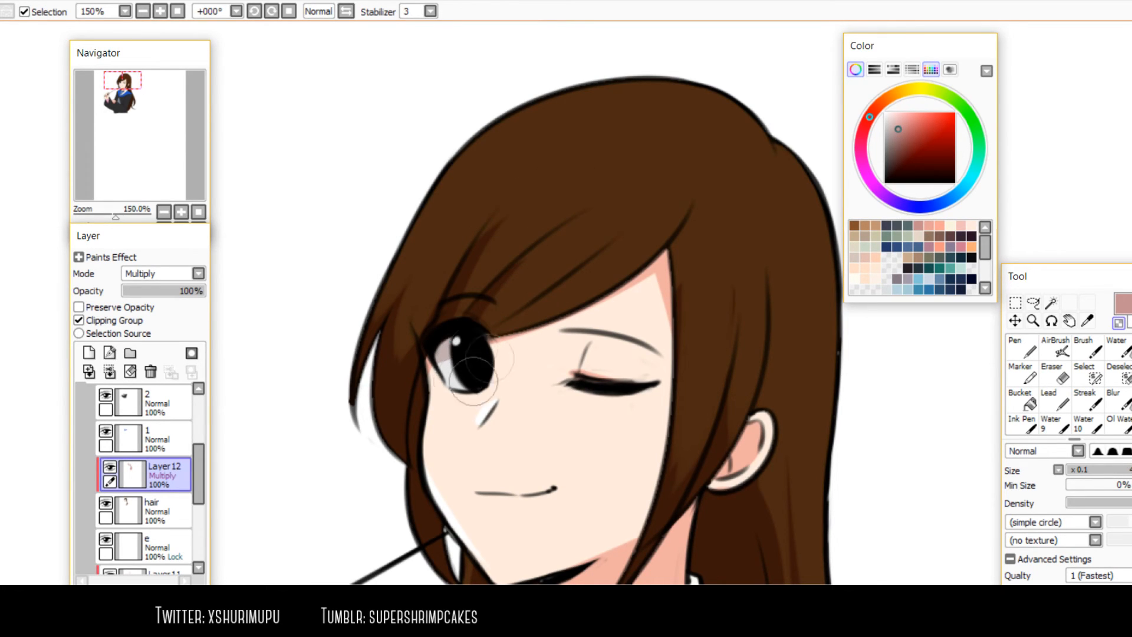
drag(501, 323, 607, 250)
key(ctrl+z)
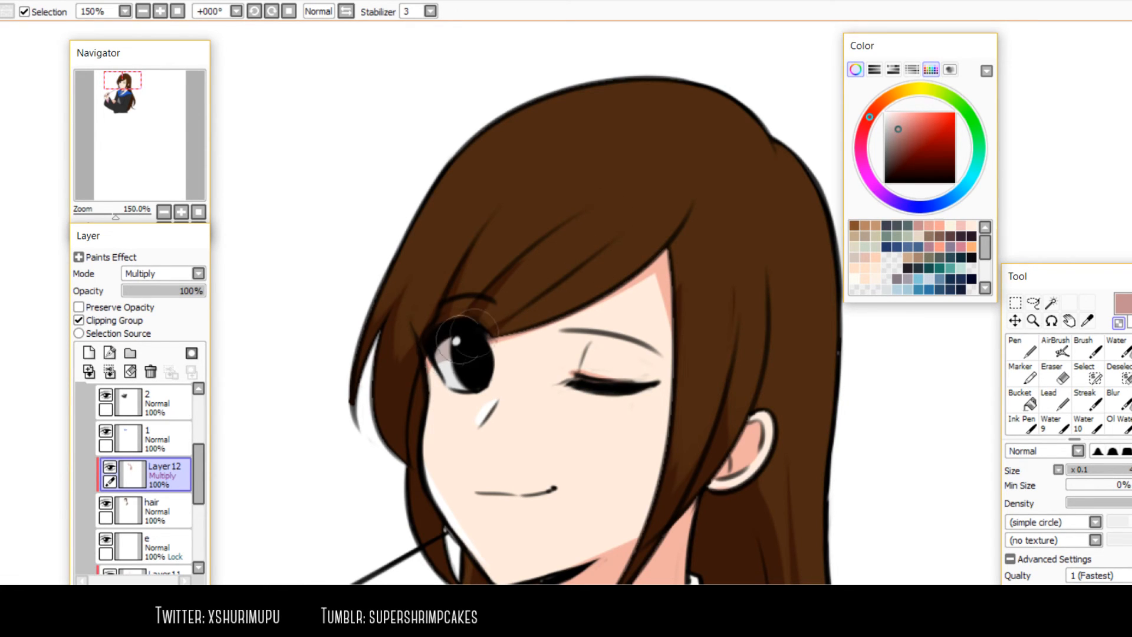
Shade the hair beside the forehead in long strokes from the fringe's parting downwards and trim the shadow
drag(695, 182, 677, 278)
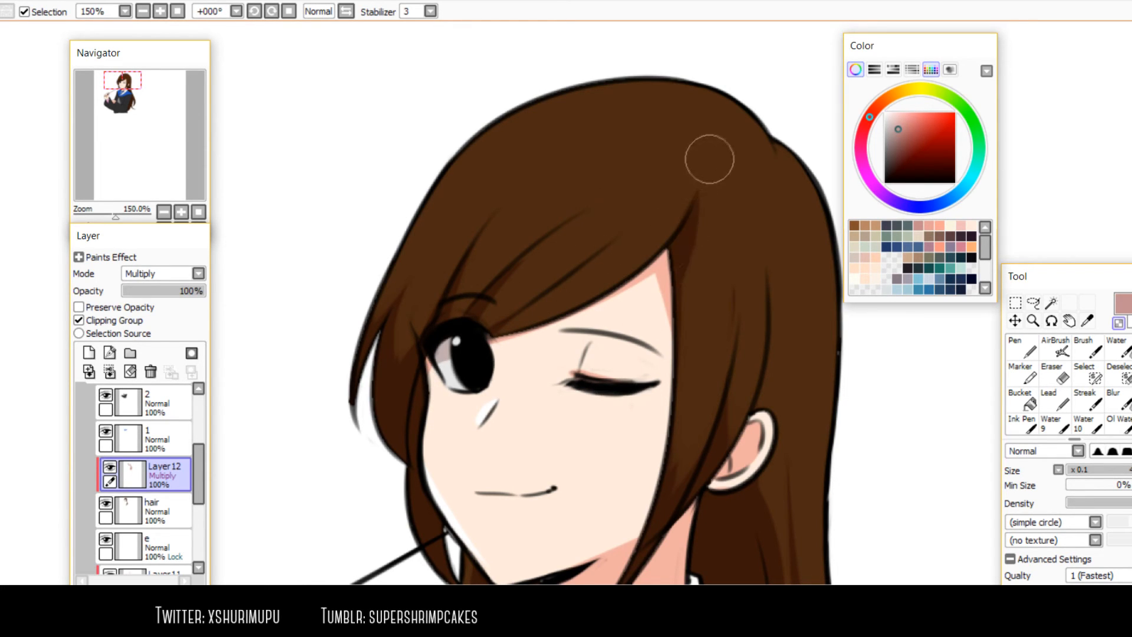
drag(700, 222, 715, 316)
drag(715, 315, 692, 143)
key(minus)
drag(747, 90, 713, 356)
drag(759, 109, 733, 291)
drag(788, 200, 699, 302)
key(minus)
Shade the strand above the ear and undo the last long stroke running down behind it
drag(650, 241, 633, 313)
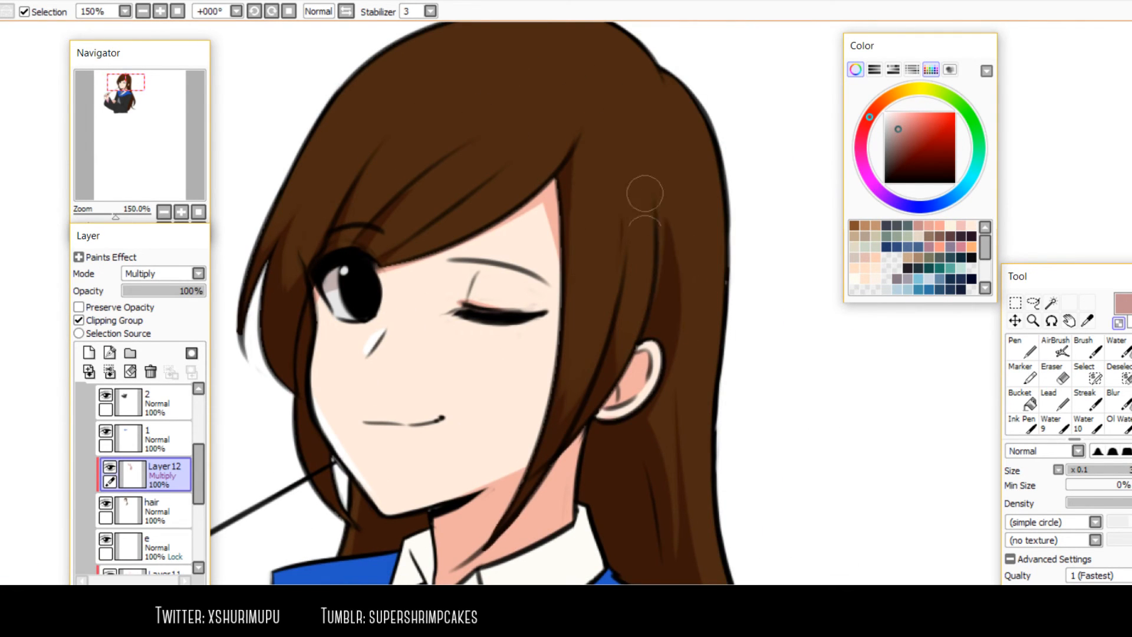
key(minus)
mouse_move(676, 231)
mouse_down()
mouse_move(663, 192)
mouse_move(684, 330)
mouse_move(647, 487)
mouse_up()
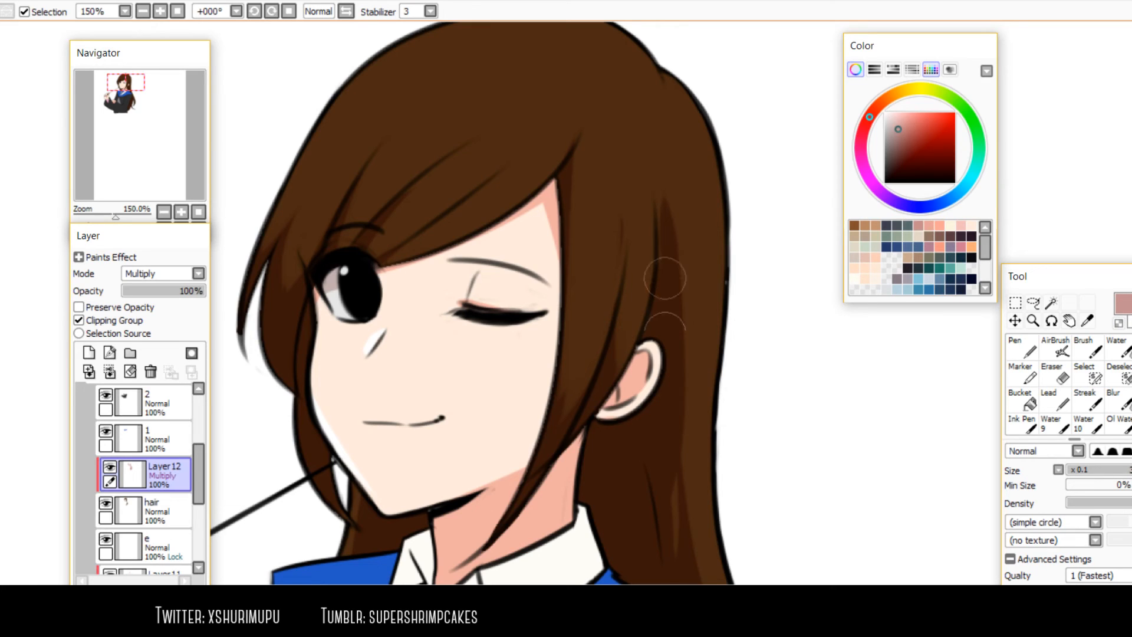
key(ctrl+z)
key(h)
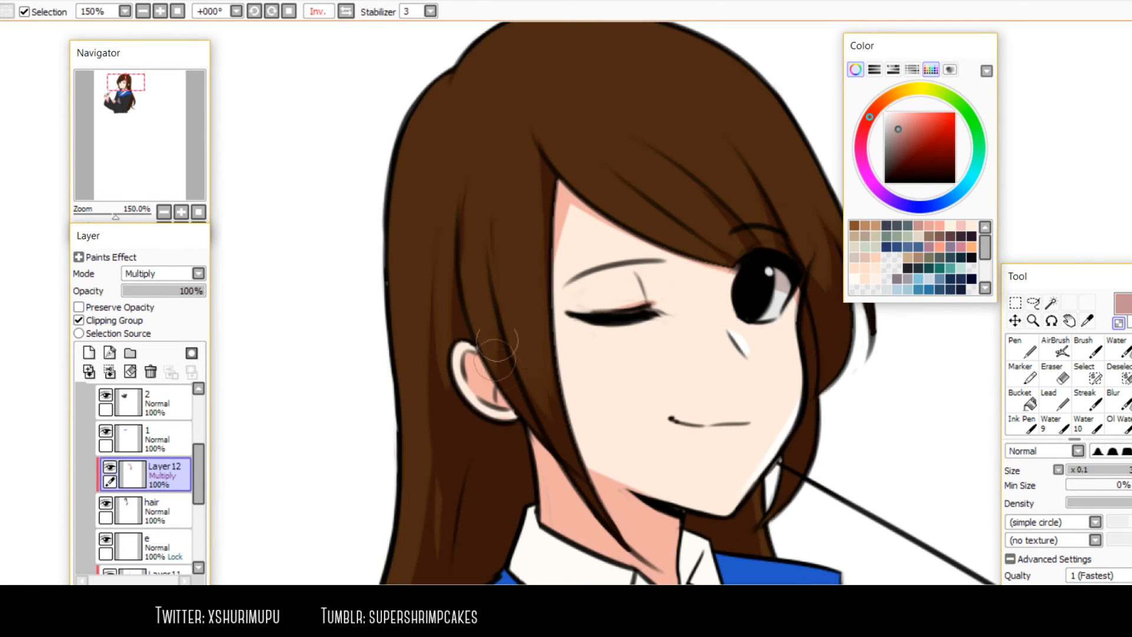
Reshape the side lock's shadow between the winking eye and the ear, giving its upper edge short tapered strokes
key(minus)
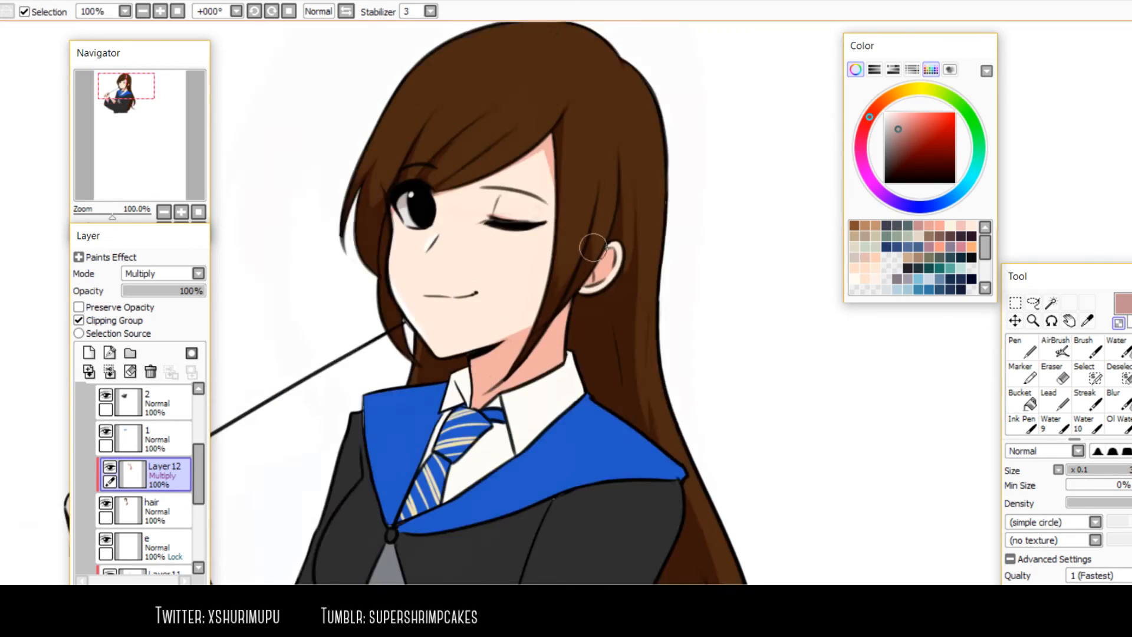
scroll(593, 248, up, 2)
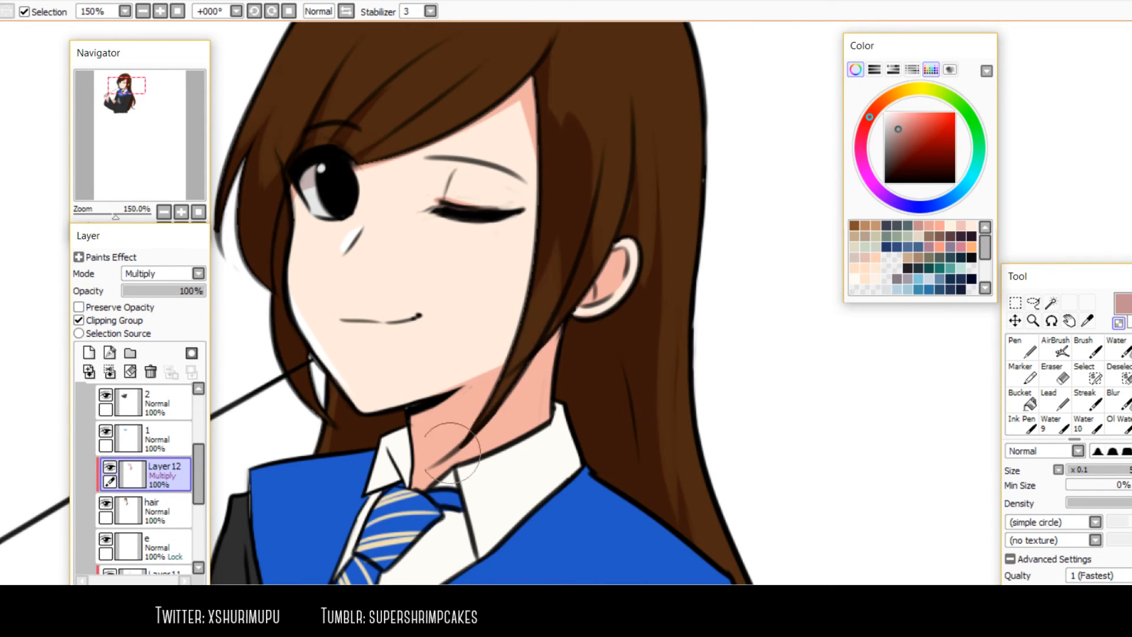
key(minus)
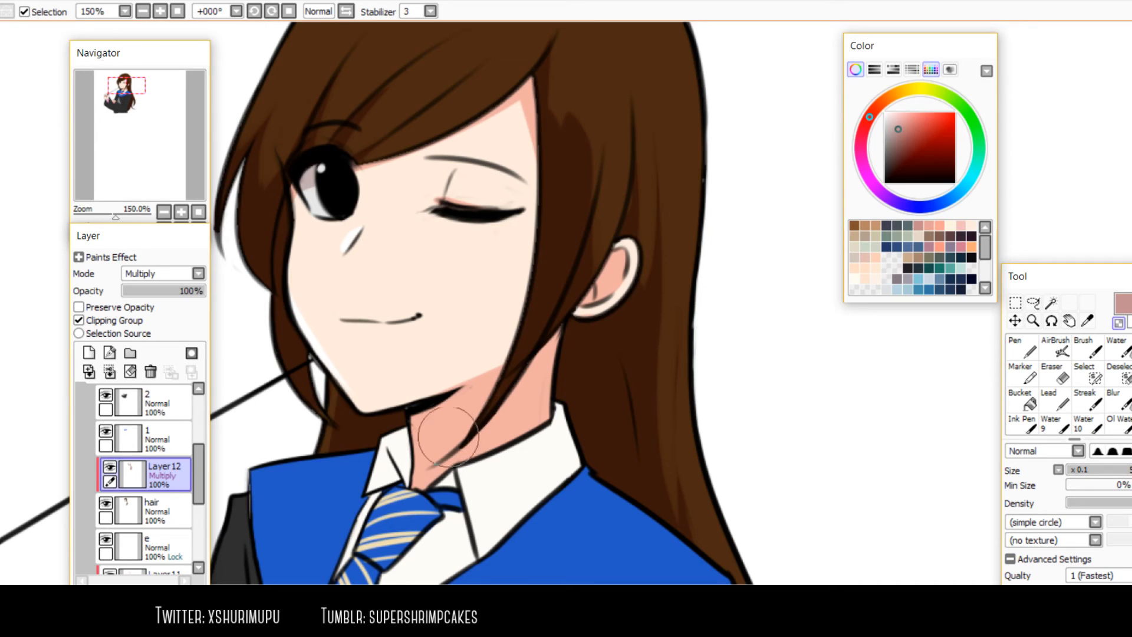
drag(492, 400, 542, 239)
drag(561, 68, 573, 244)
key(h)
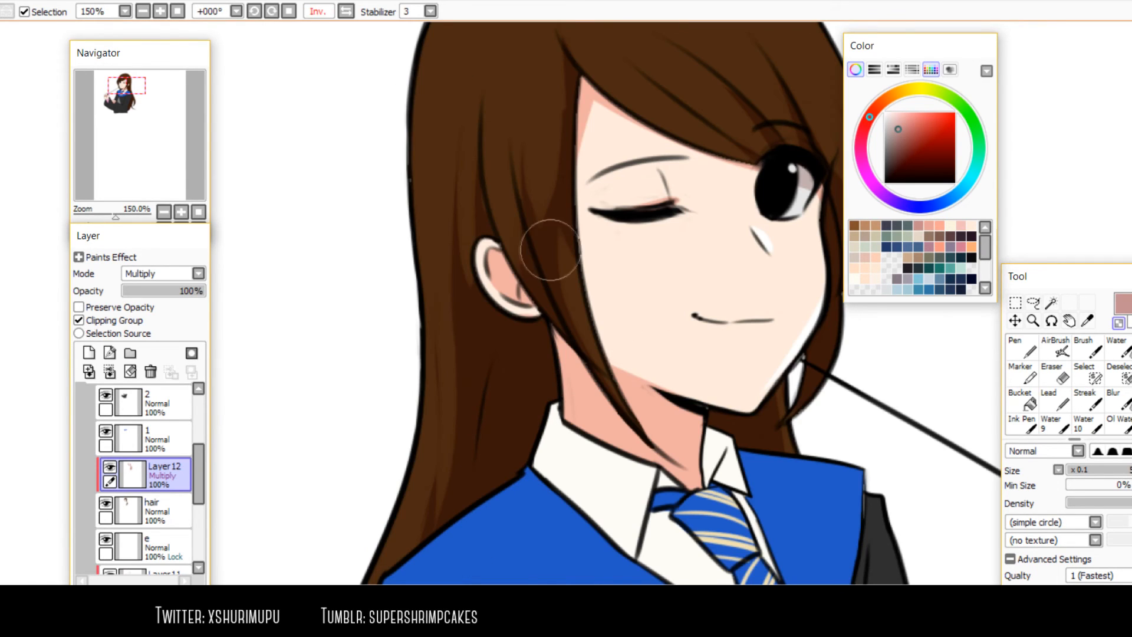
drag(518, 126, 523, 185)
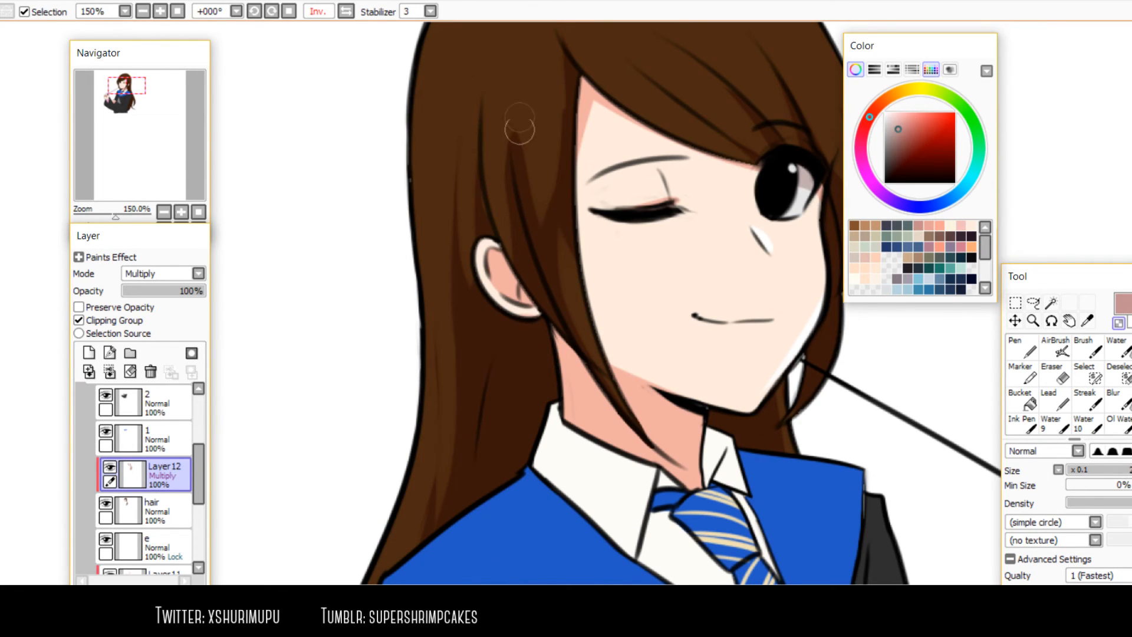
drag(537, 123, 531, 218)
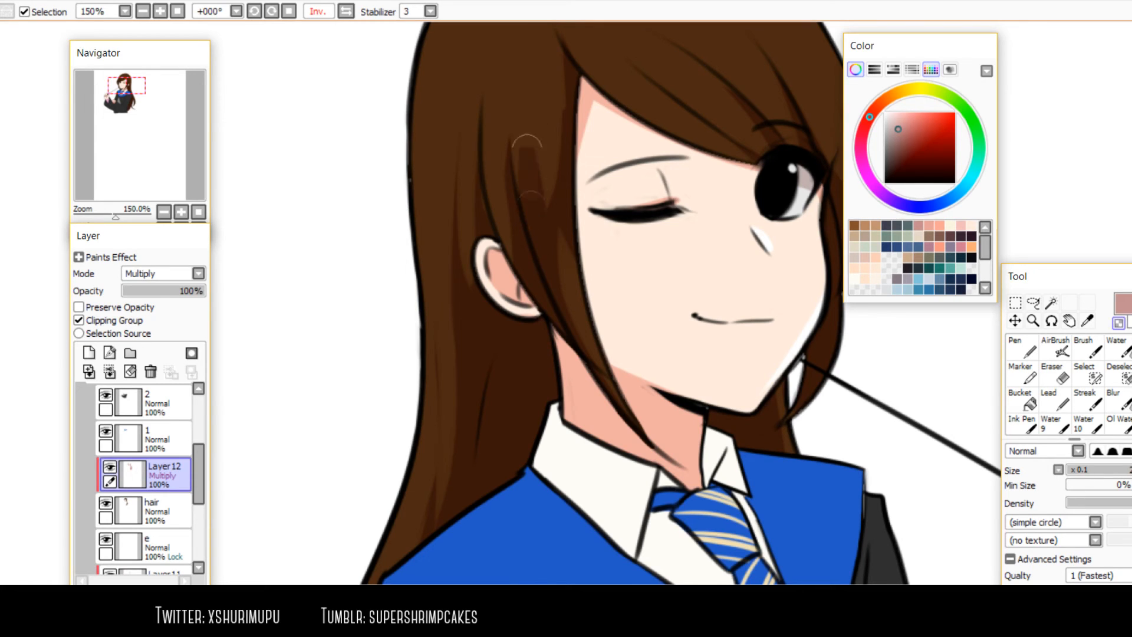
scroll(488, 379, down, 2)
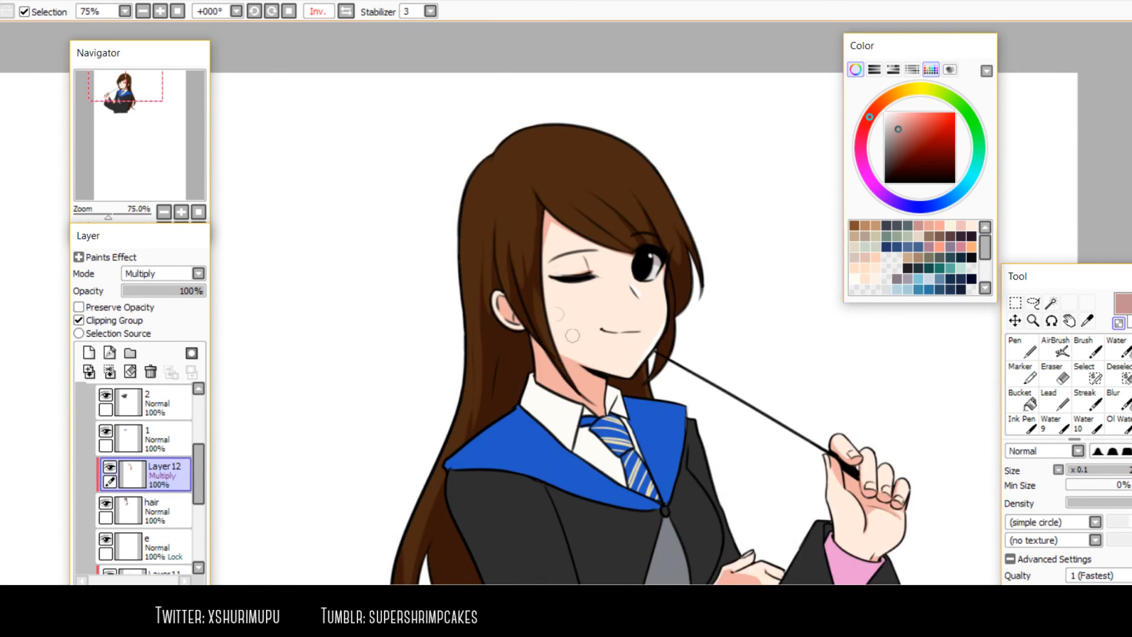
scroll(572, 335, up, 2)
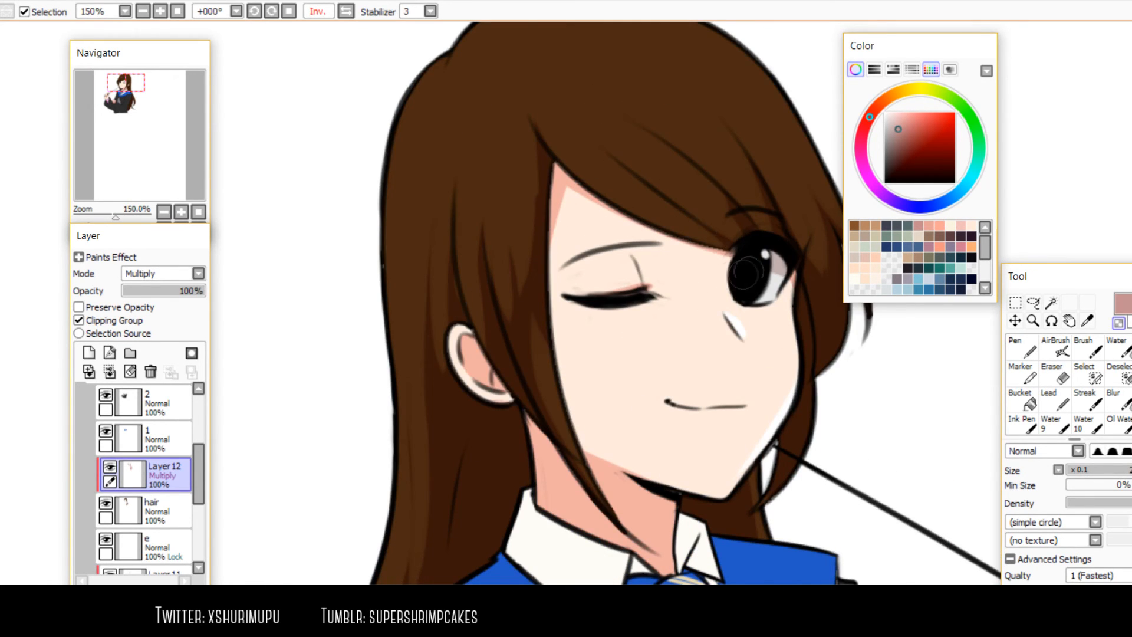
key(h)
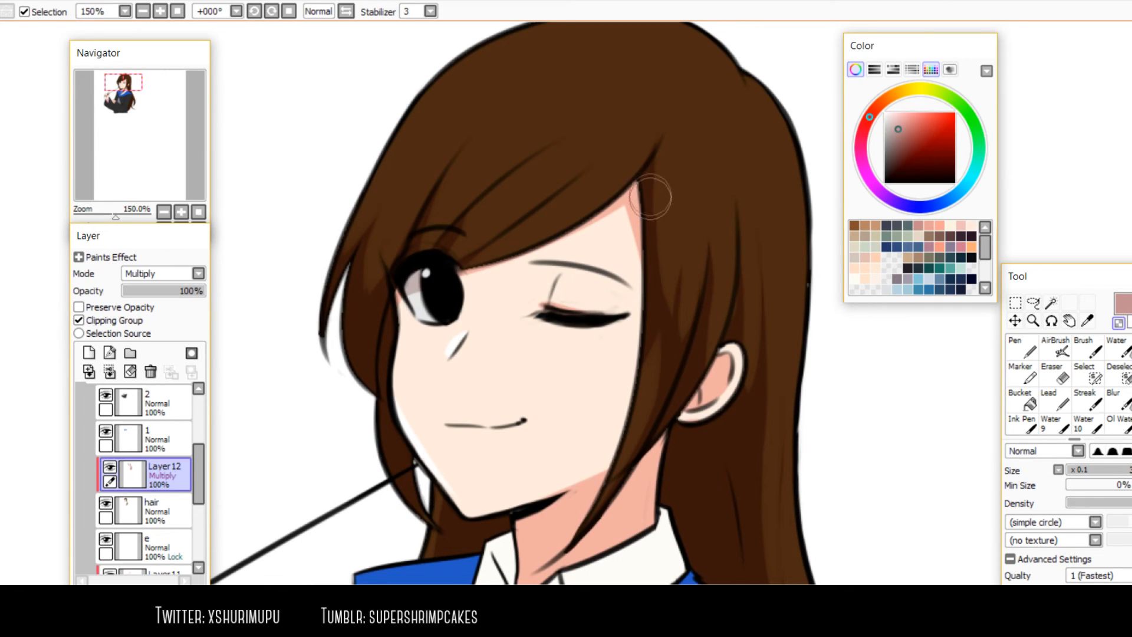
drag(644, 182, 686, 327)
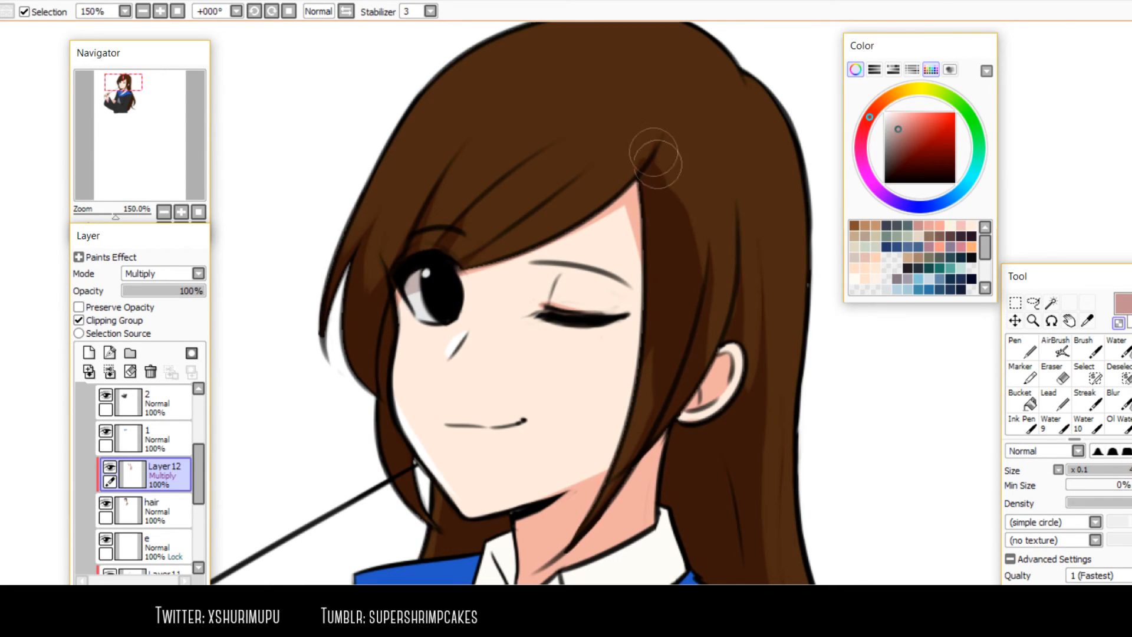
key(ctrl+z)
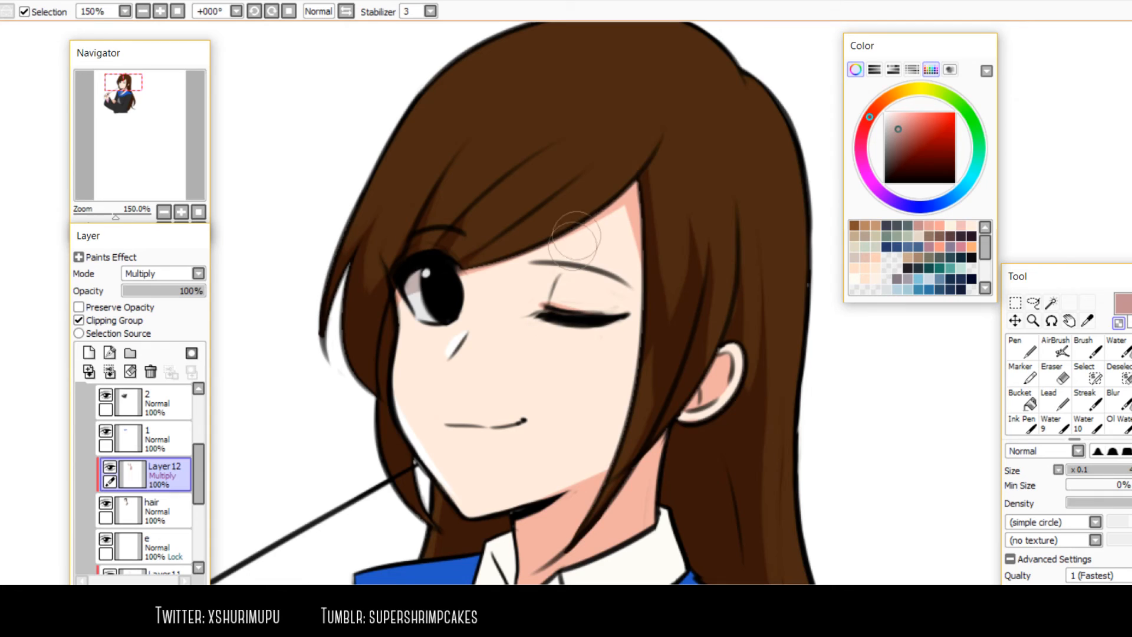
Paint small branching shadow strands at the crown of the head with a smaller brush
drag(643, 289, 612, 365)
key(bracketleft)
key(bracketleft)
key(bracketleft)
mouse_move(655, 171)
mouse_down()
mouse_move(619, 169)
mouse_move(688, 168)
mouse_up()
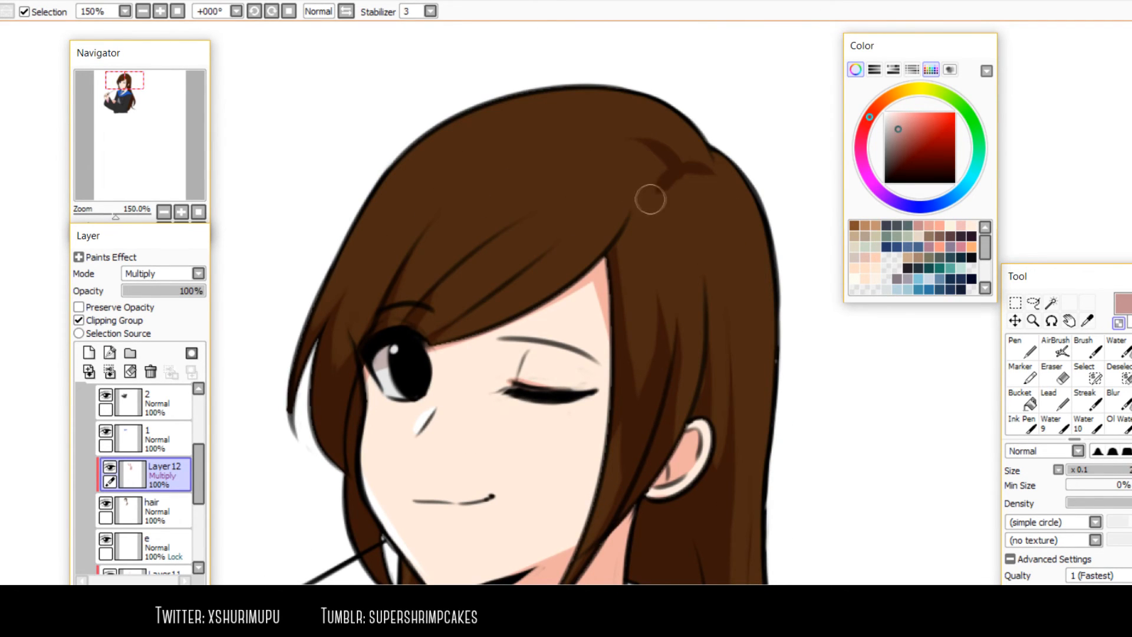
key(h)
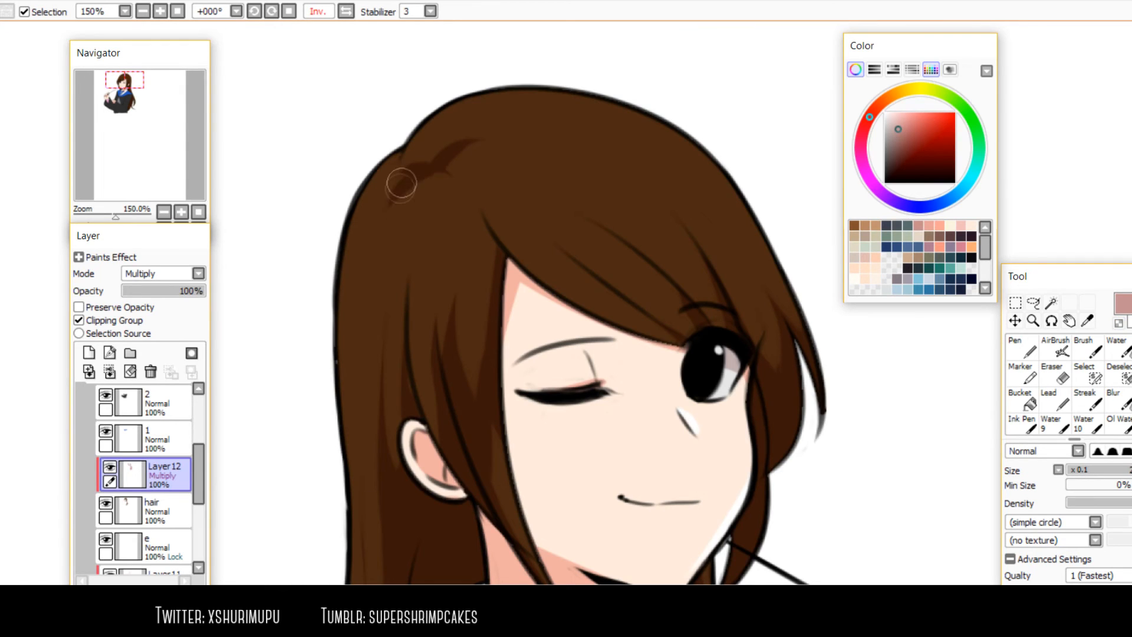
scroll(404, 185, down, 2)
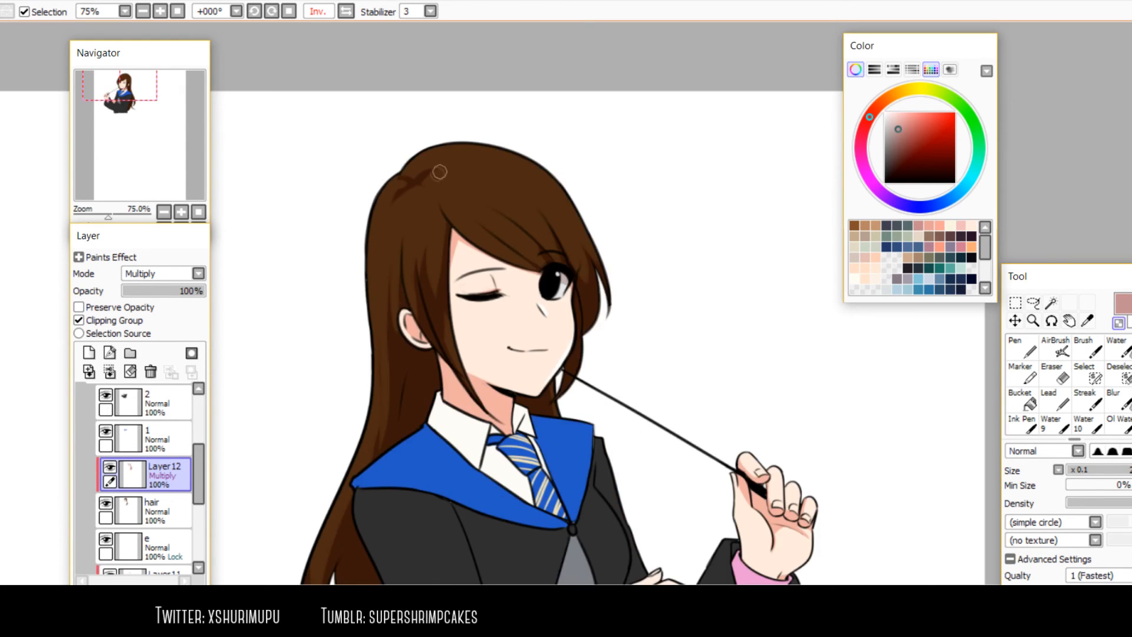
scroll(437, 174, down, 1)
scroll(487, 201, up, 3)
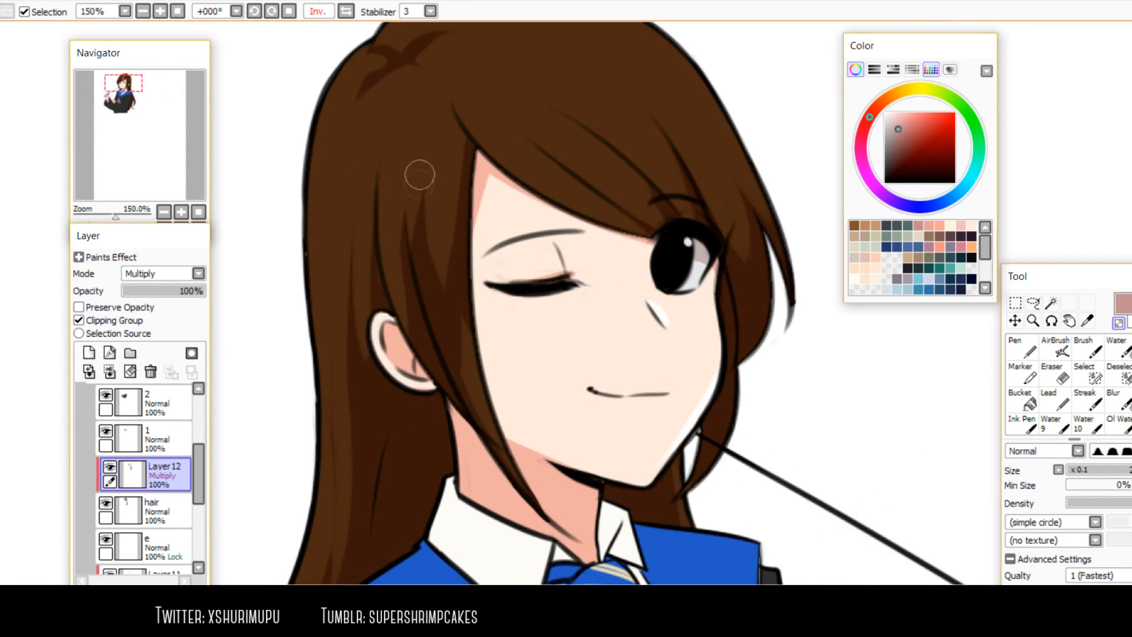
Shade the lock in front of the ear with tapering strokes from temple height downwards, and trim the shadow's edge
drag(418, 185, 461, 330)
drag(405, 207, 437, 331)
mouse_move(401, 182)
mouse_down()
mouse_move(444, 293)
mouse_move(405, 312)
mouse_move(434, 351)
mouse_up()
key(minus)
drag(388, 252, 391, 299)
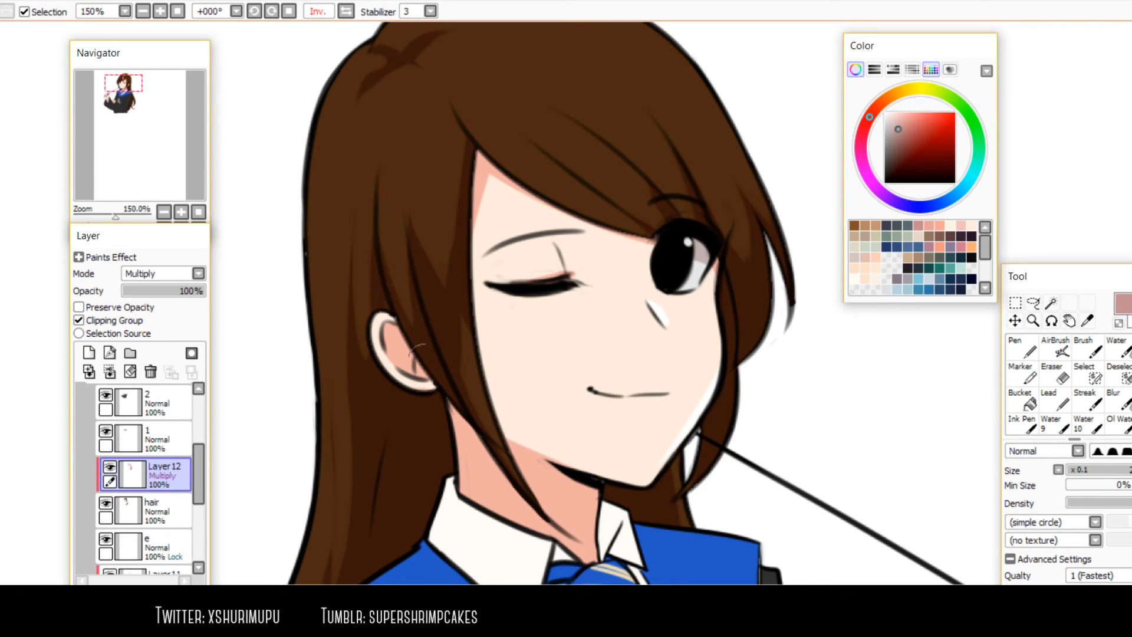
scroll(426, 231, down, 1)
scroll(444, 307, up, 1)
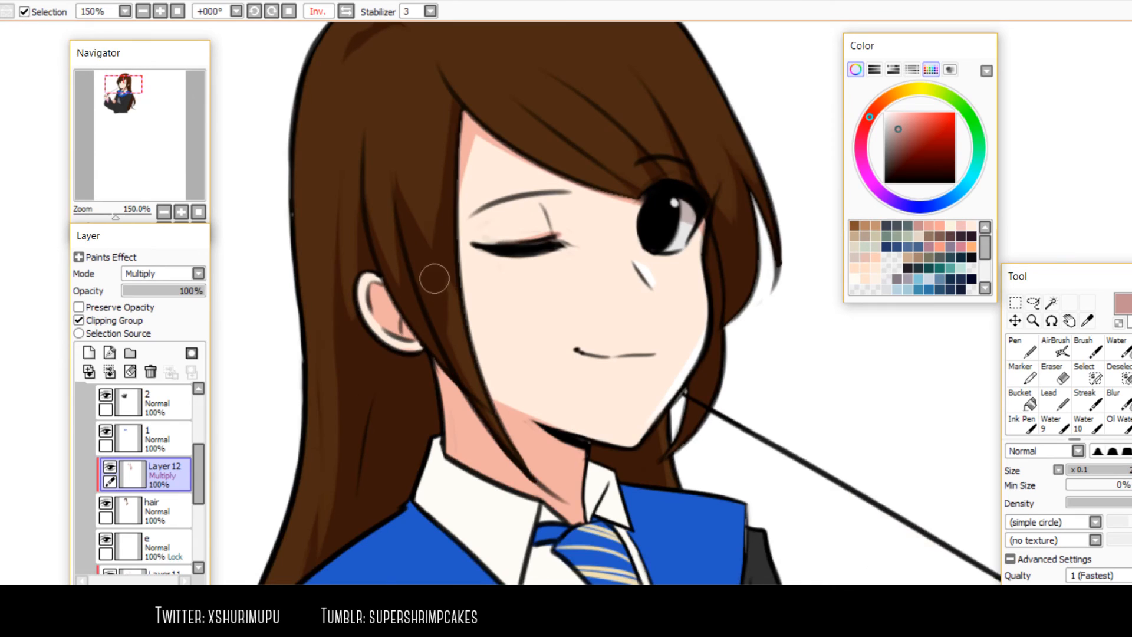
Rework the shadow on the lock beside the winking eye, continuing it along the face edge towards the neck
key(minus)
drag(447, 283, 474, 392)
key(minus)
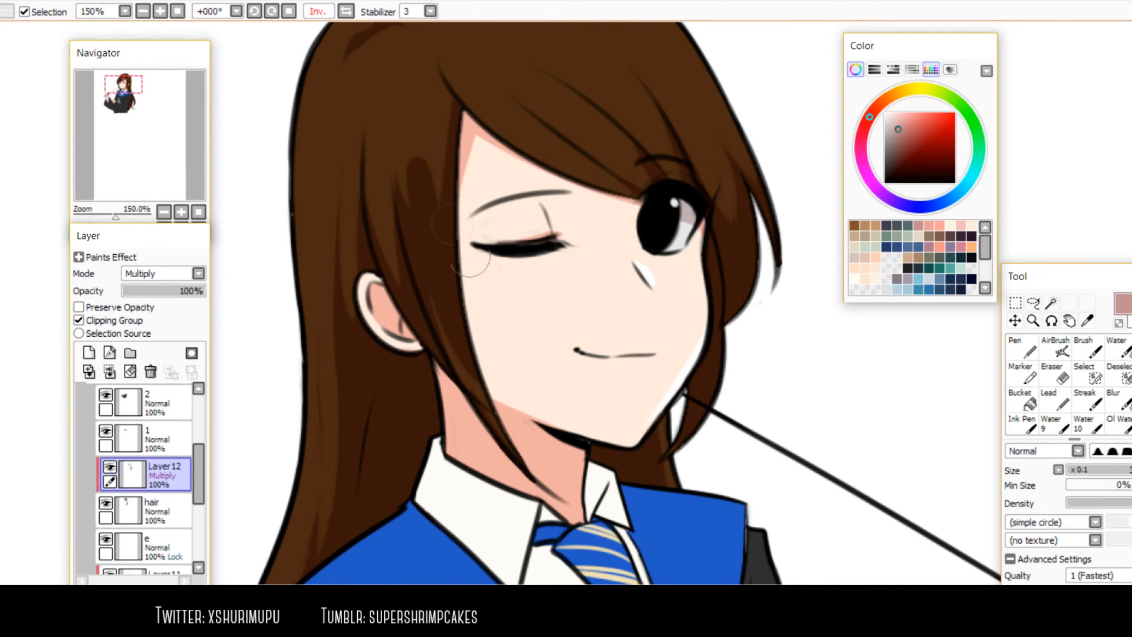
key(minus)
key(h)
key(minus)
drag(662, 102, 642, 330)
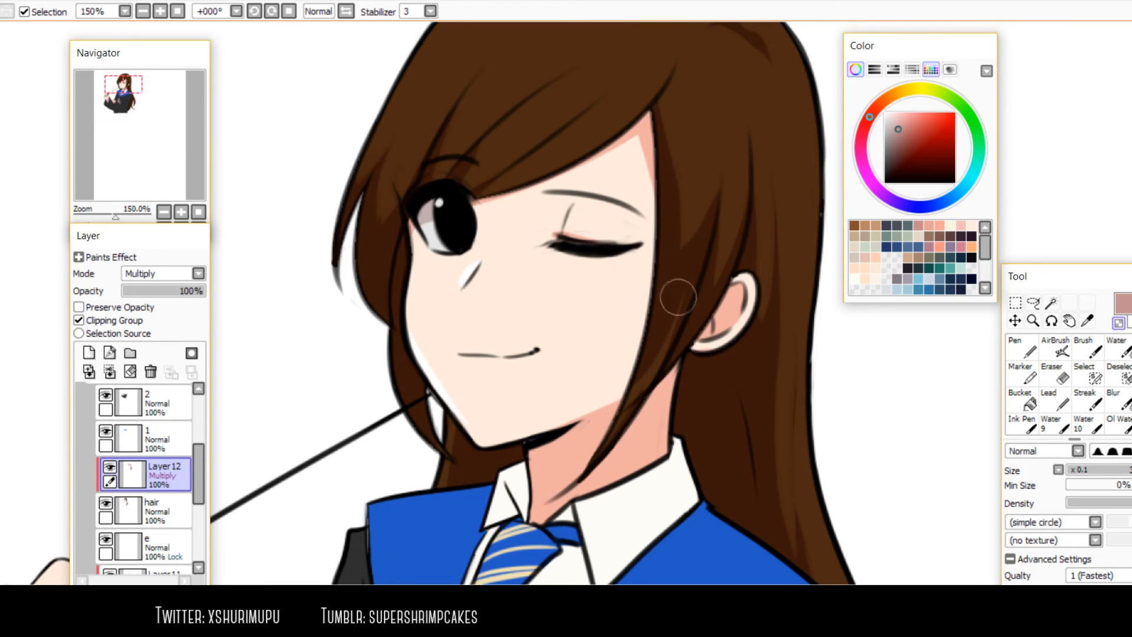
Create a new clipped layer above the hair shadow layer and set its blending mode to Multiply
scroll(688, 165, down, 2)
scroll(718, 318, up, 1)
drag(334, 413, 317, 454)
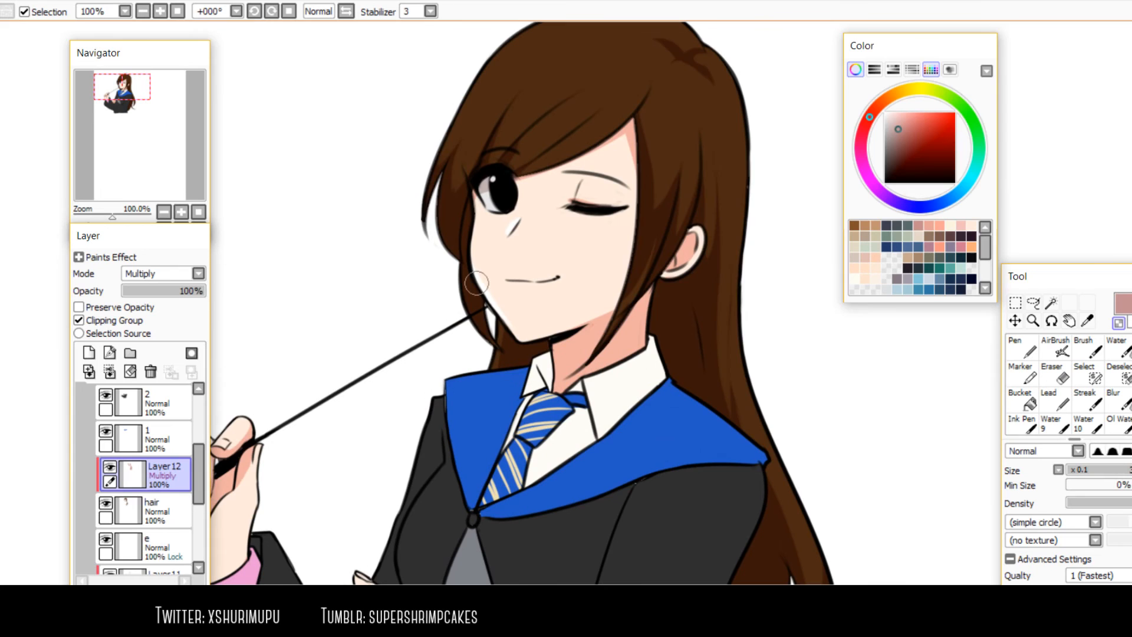
click(89, 353)
click(198, 273)
click(149, 301)
Paint a second, deeper shadow on the back hair below the ear, behind the neck and collar
scroll(678, 323, down, 1)
scroll(687, 307, up, 1)
scroll(688, 307, up, 1)
drag(685, 309, 711, 451)
key(h)
drag(464, 427, 549, 291)
key([)
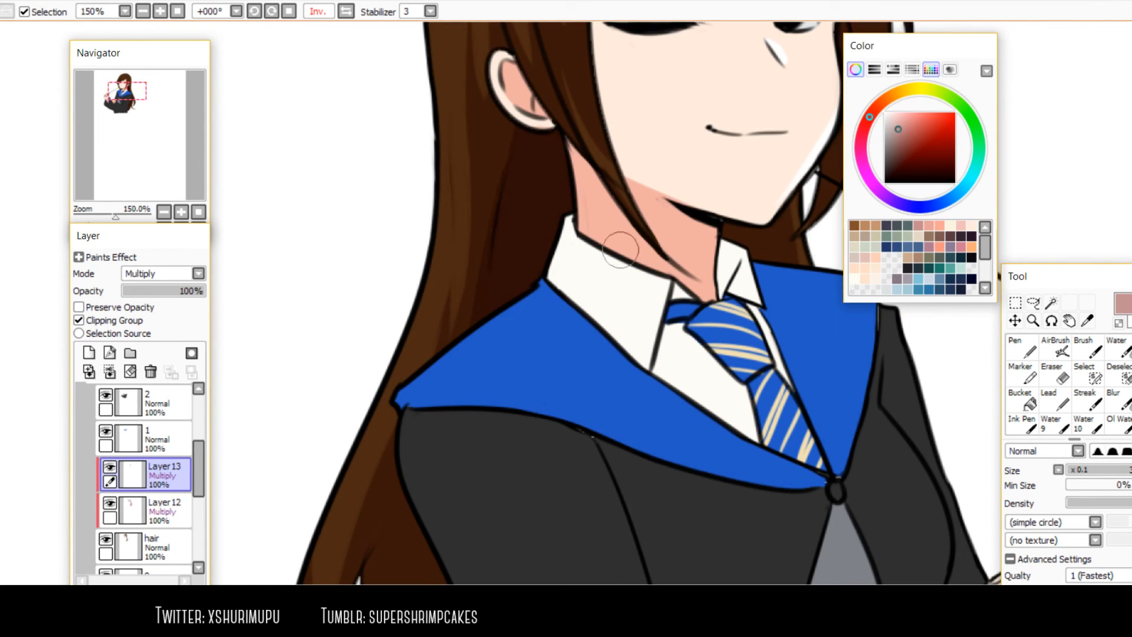
Extend the deeper shadow down the long back hair beside the sleeve with a larger brush
scroll(771, 334, down, 1)
drag(606, 419, 563, 239)
key(])
key(])
key(])
key(])
mouse_move(533, 160)
mouse_down()
mouse_move(664, 517)
mouse_move(644, 510)
mouse_up()
drag(532, 199, 507, 506)
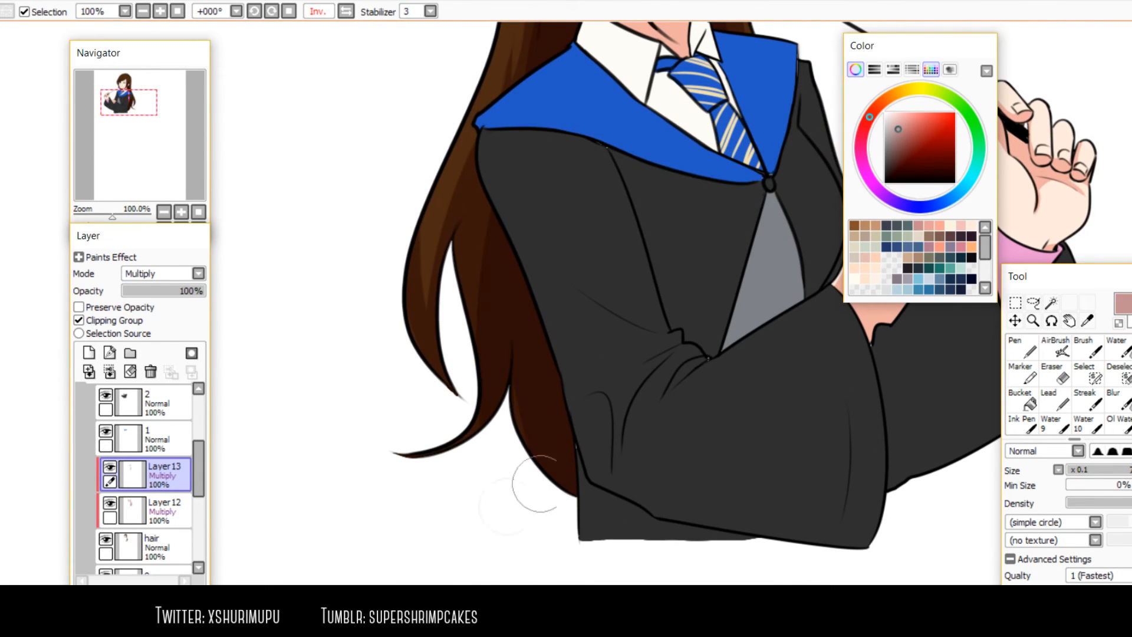
Paint the deeper shadow on the hair along the cheek on the open-eye side with a smaller brush
drag(655, 170, 614, 446)
drag(730, 224, 667, 387)
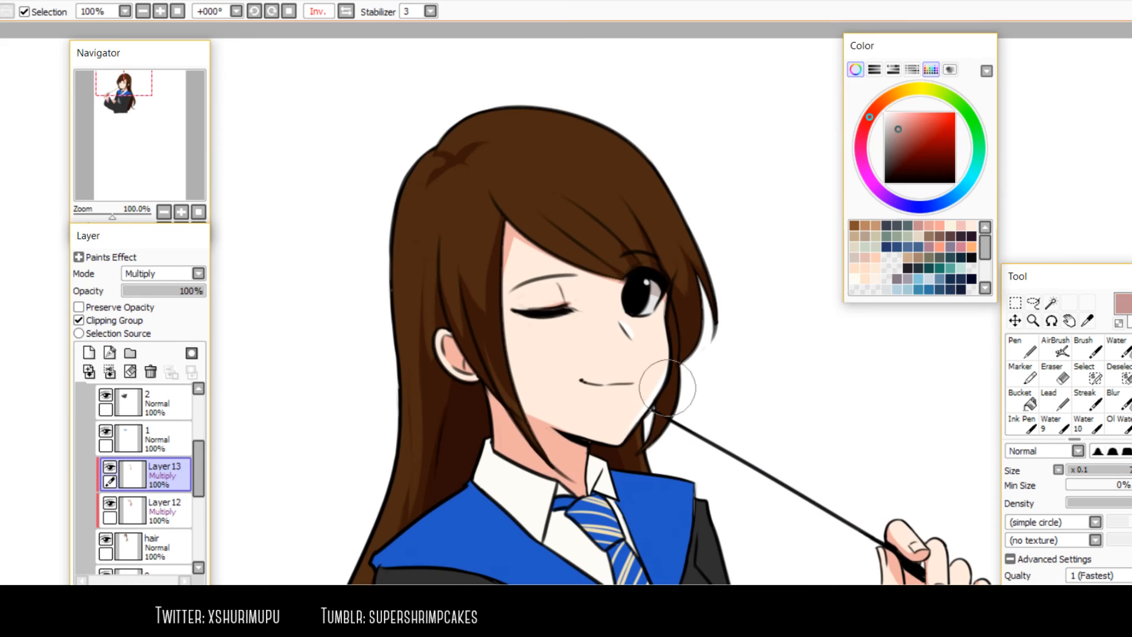
scroll(667, 387, down, 1)
scroll(660, 380, up, 2)
key([)
key([)
key([)
key([)
drag(631, 308, 611, 497)
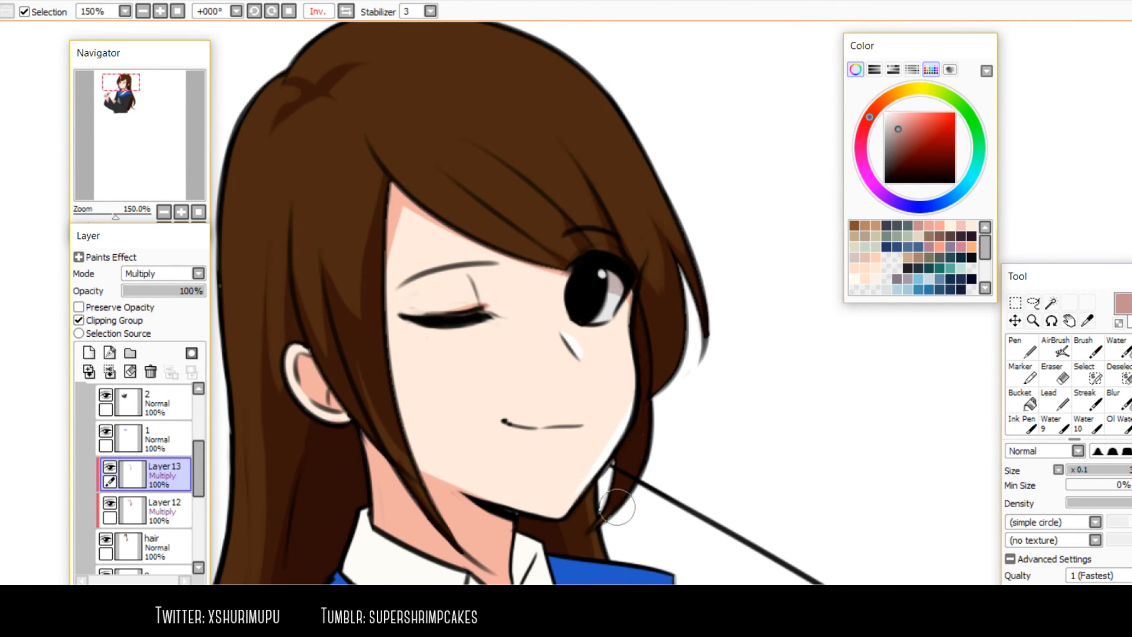
key(h)
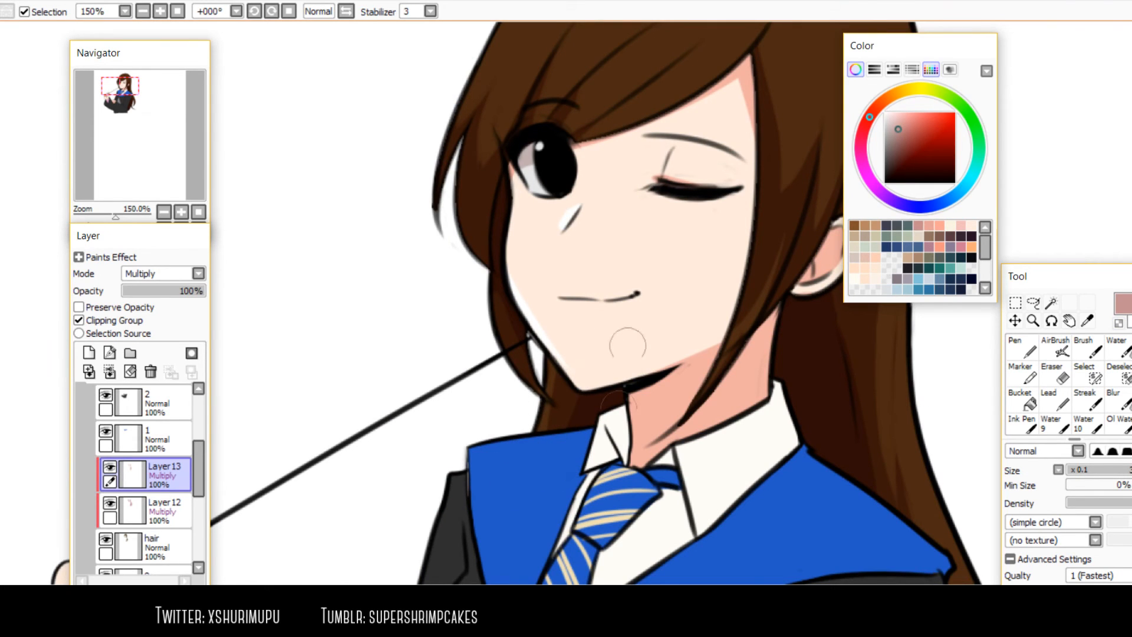
scroll(591, 496, down, 2)
scroll(652, 159, up, 2)
scroll(612, 246, down, 2)
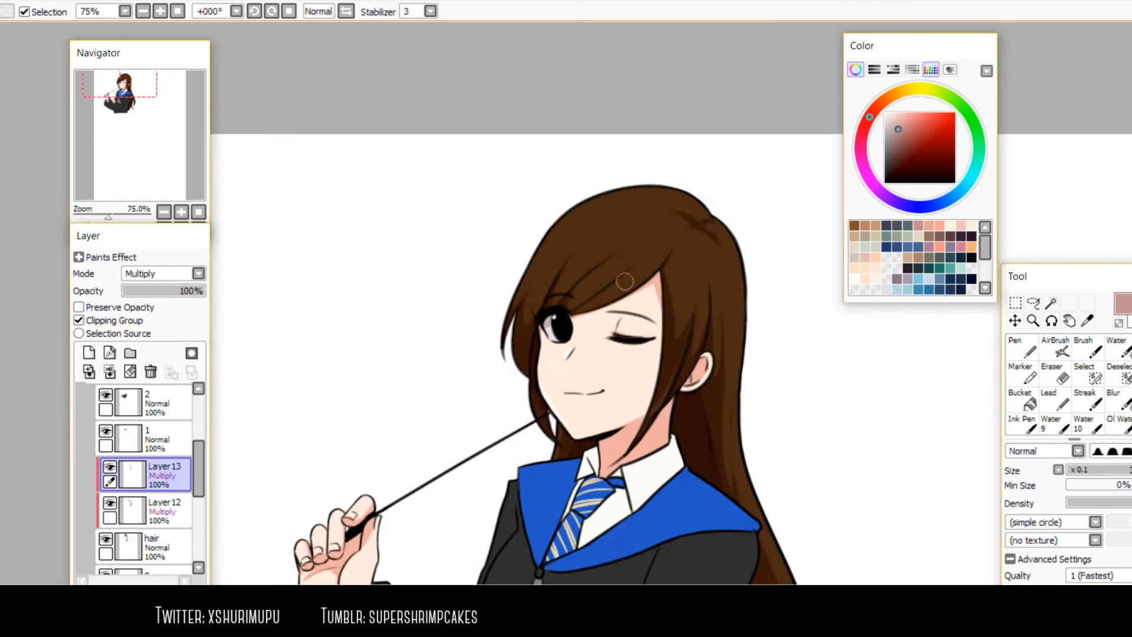
Create a new clipped layer above the hair shadow layers and set its blending mode to Screen
scroll(625, 281, up, 1)
click(88, 353)
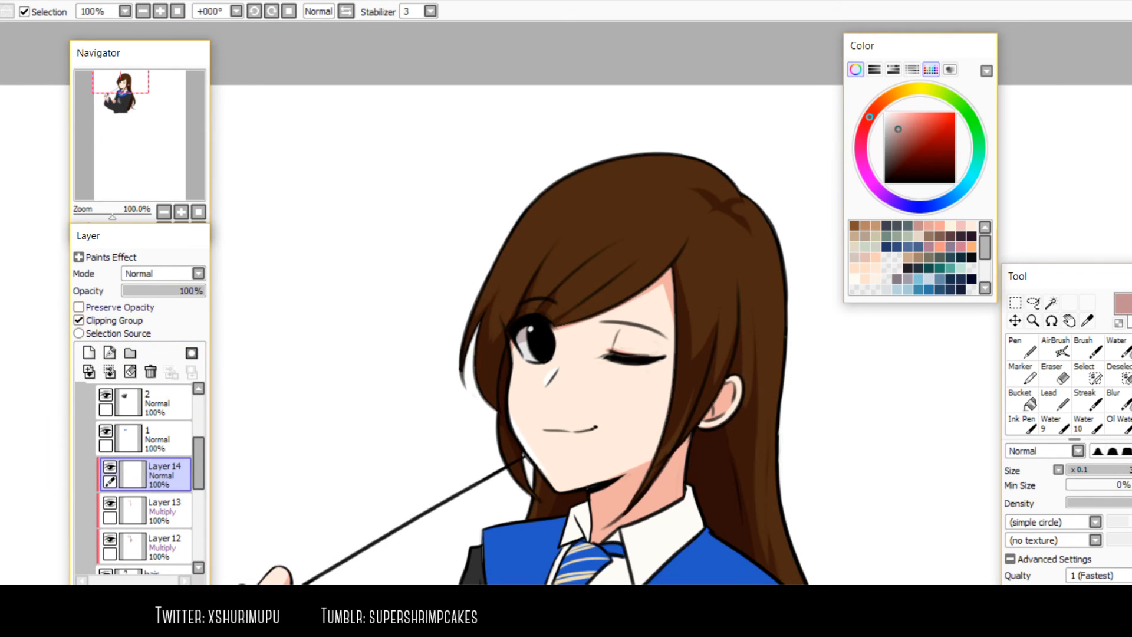
click(198, 273)
click(142, 307)
scroll(583, 165, up, 1)
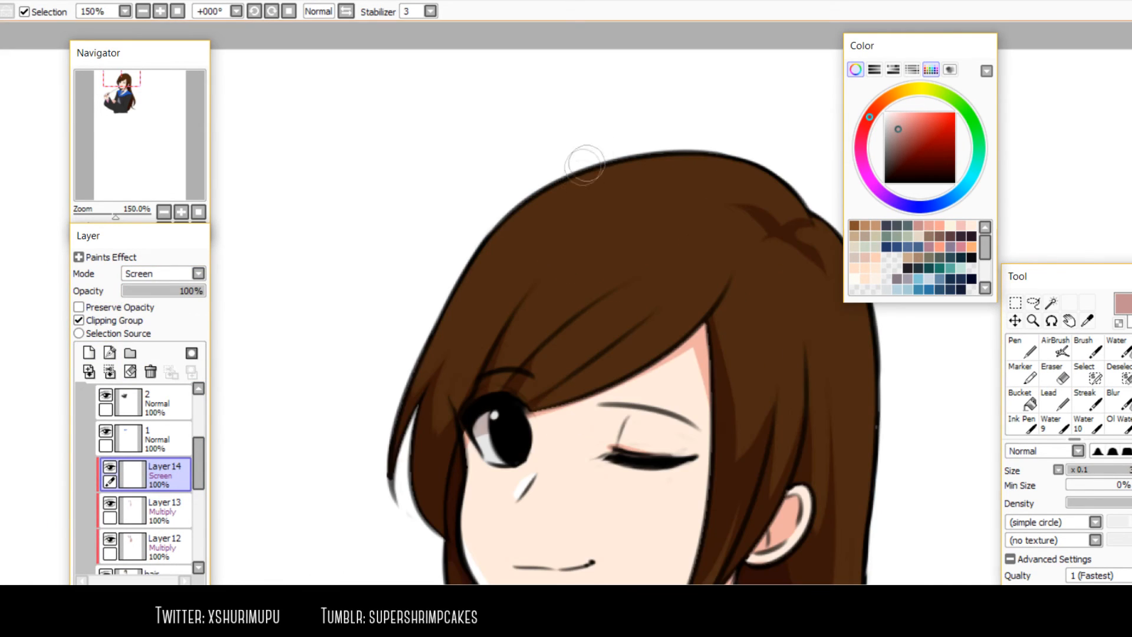
Sample the brown hair colour and paint highlight streaks across the fringe above the open eye with the Brush tool
alt+click(495, 259)
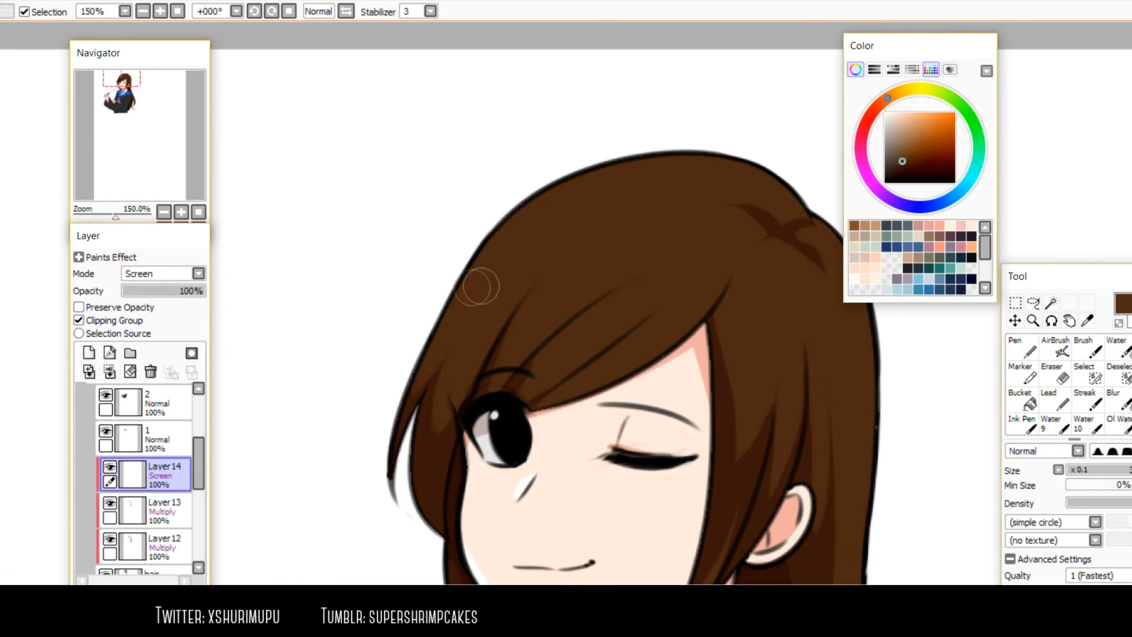
key(b)
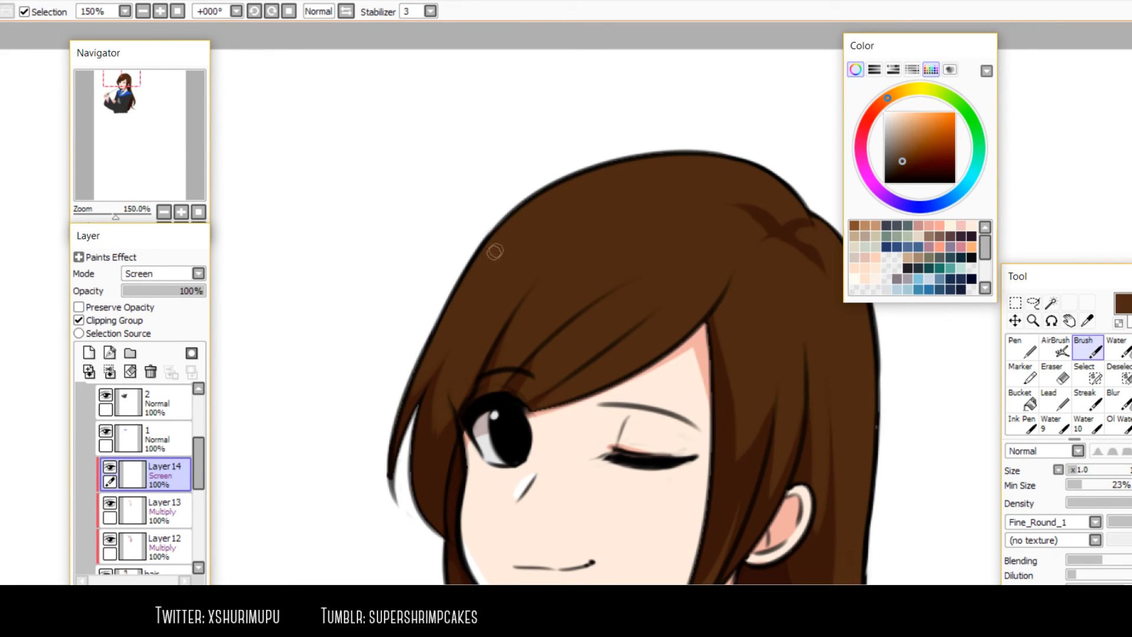
drag(504, 239, 448, 341)
drag(543, 255, 519, 305)
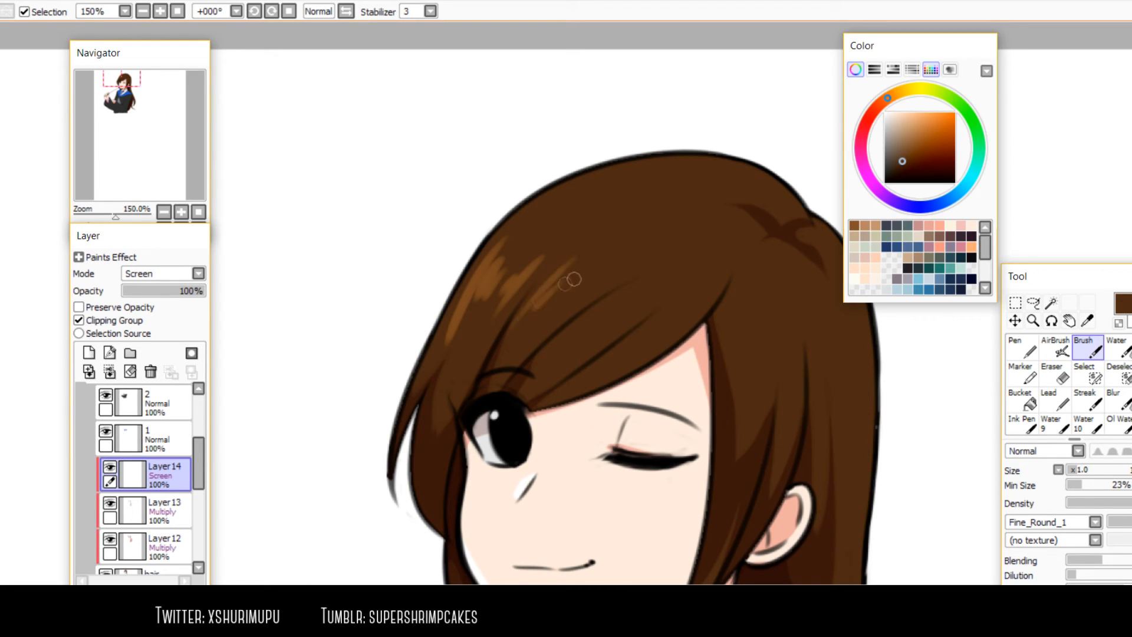
drag(619, 275, 558, 326)
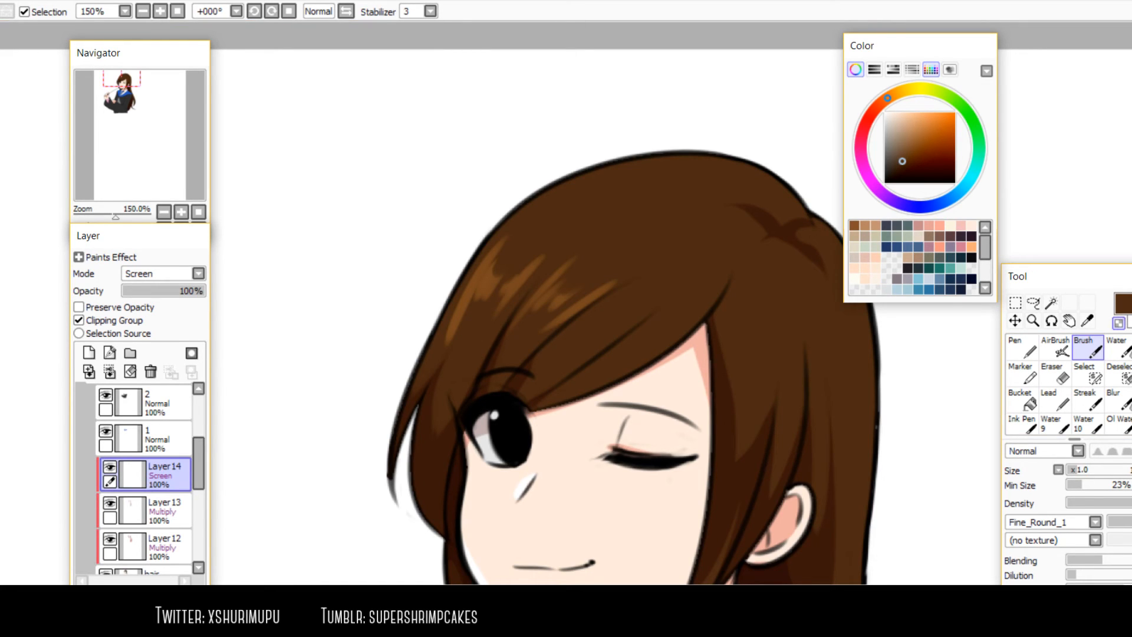
Move the tool palette fully into view and extend the highlight streaks along the fringe towards the parting
drag(1061, 276, 967, 249)
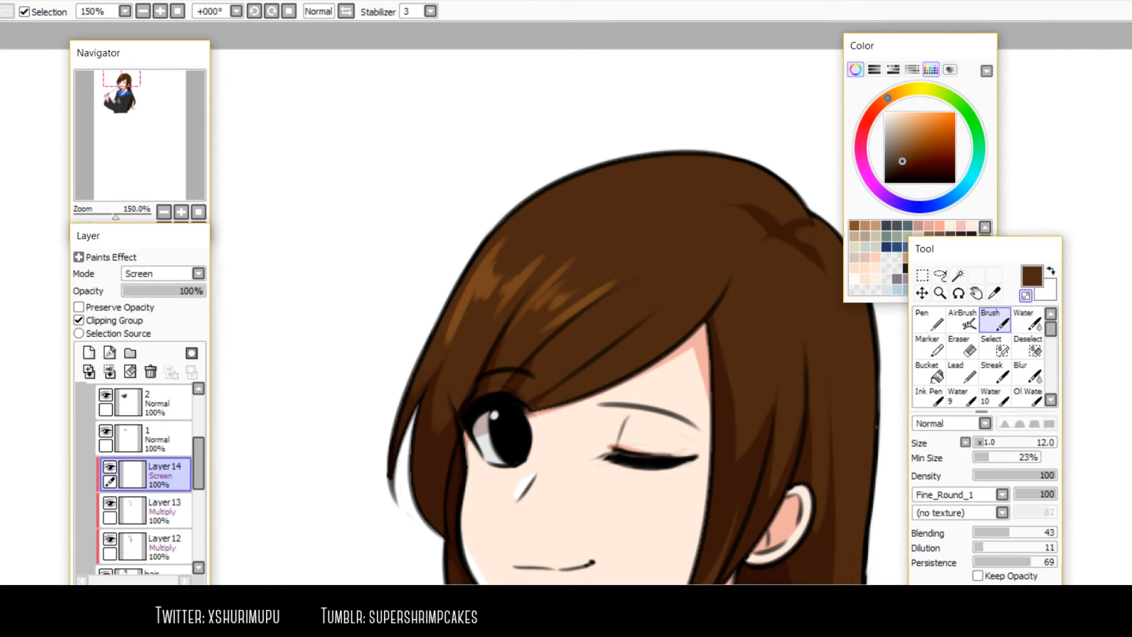
drag(968, 248, 1042, 244)
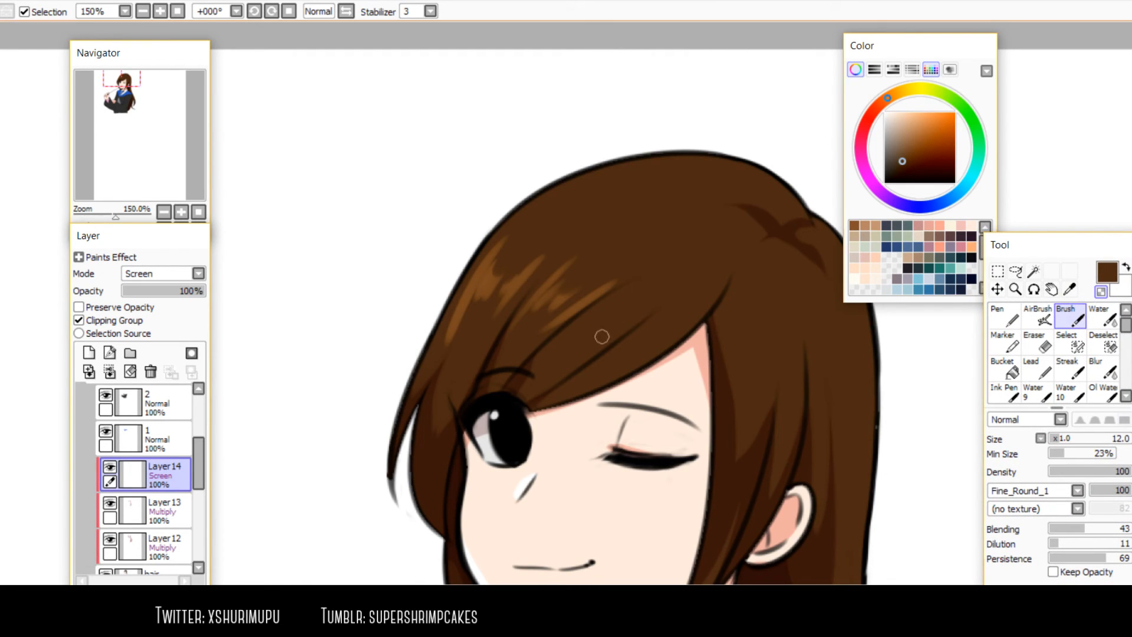
drag(597, 317, 577, 329)
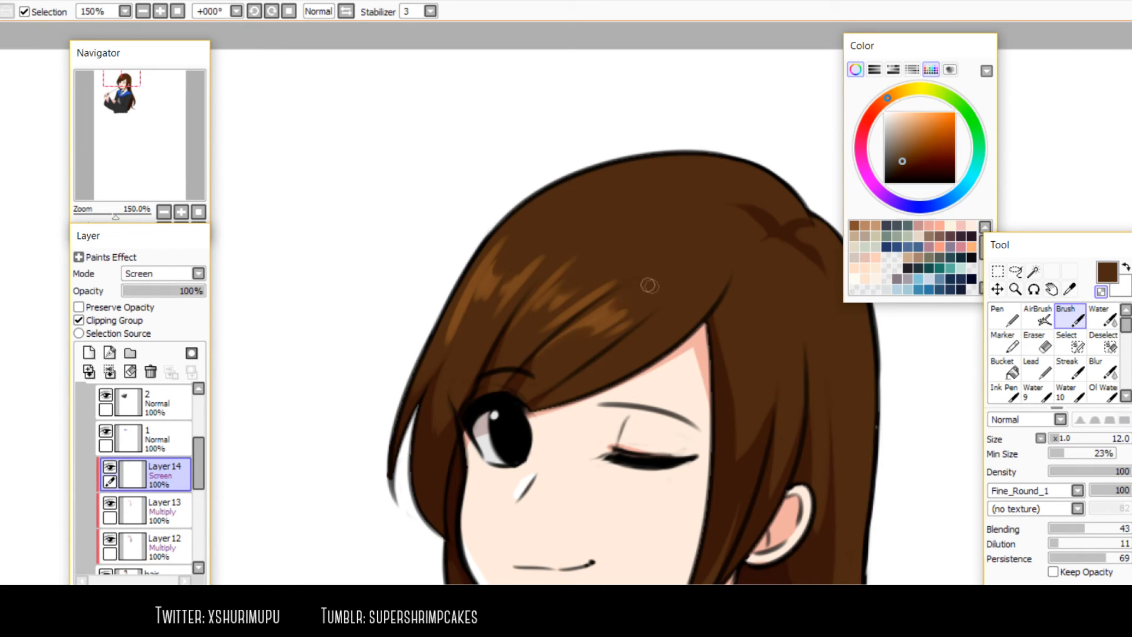
drag(687, 294, 639, 336)
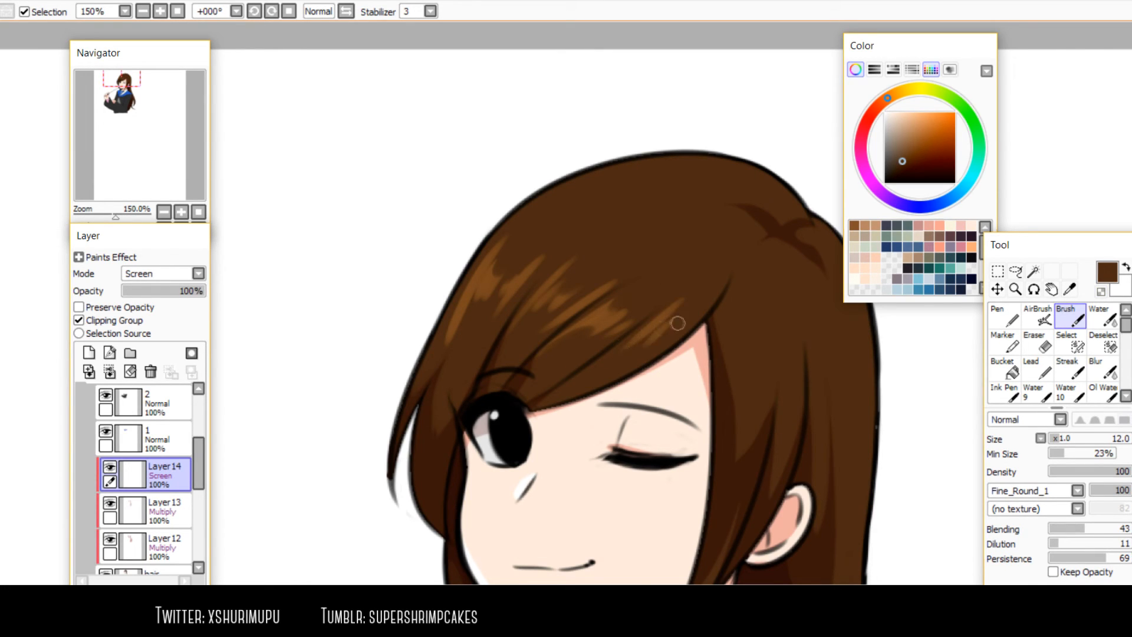
Flip the canvas view and paint vertical highlight streaks on the side hair between the parting and the ear
key(h)
mouse_move(500, 457)
mouse_down()
mouse_move(560, 321)
mouse_move(619, 337)
mouse_up()
drag(501, 199, 486, 259)
drag(465, 219, 479, 285)
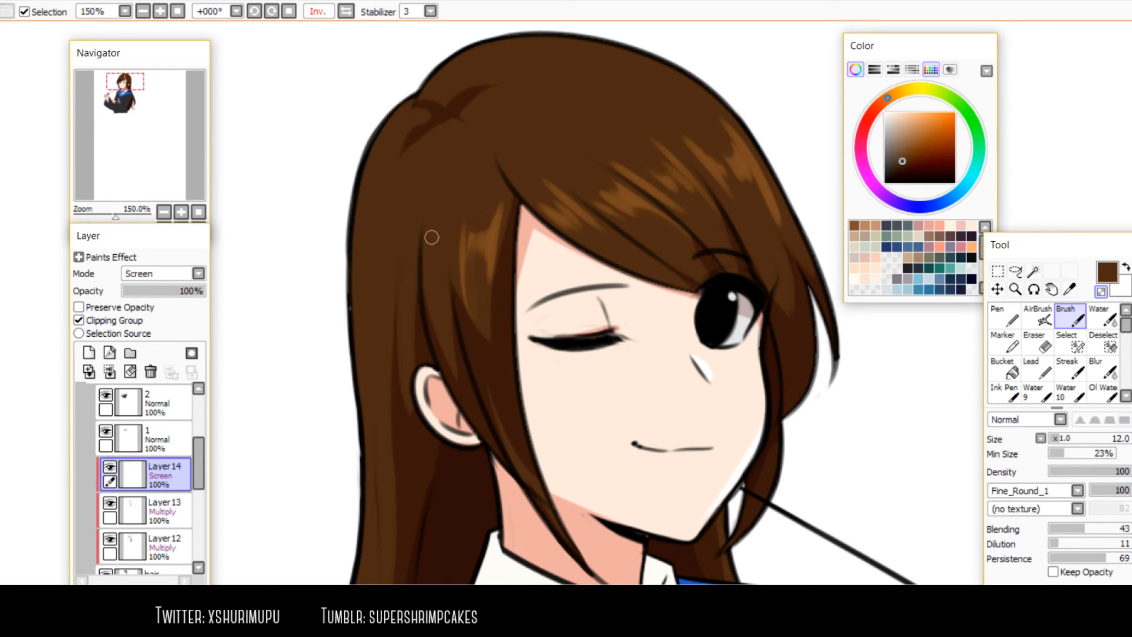
drag(436, 191, 436, 246)
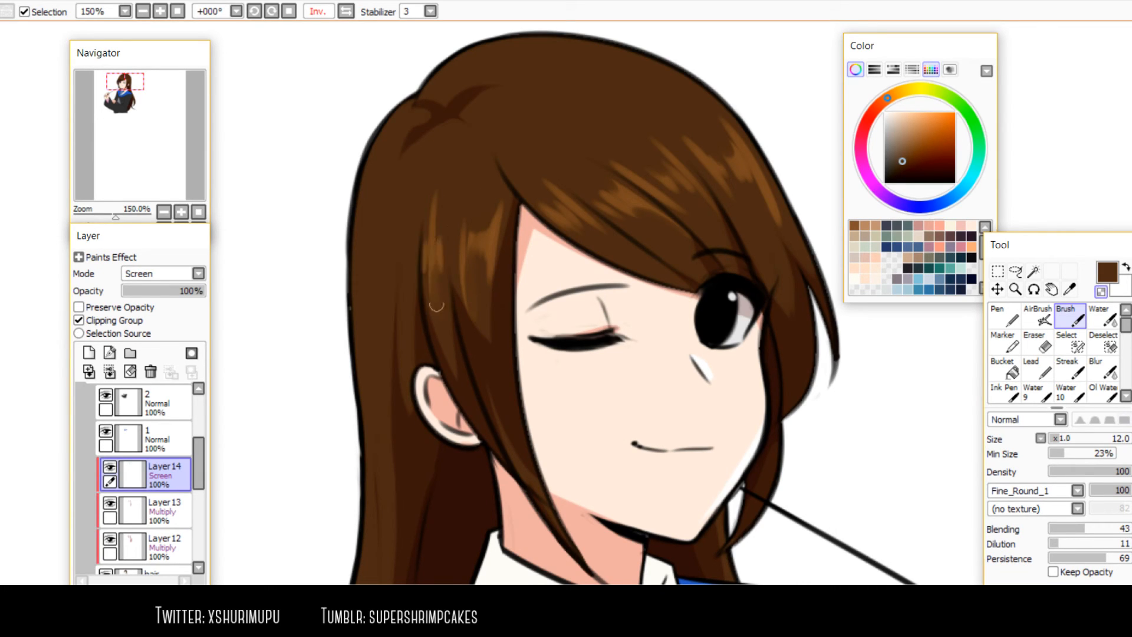
Continue the vertical highlight band across the back hair to the outer edge of the head
drag(362, 241, 358, 321)
drag(383, 235, 375, 313)
drag(406, 219, 415, 317)
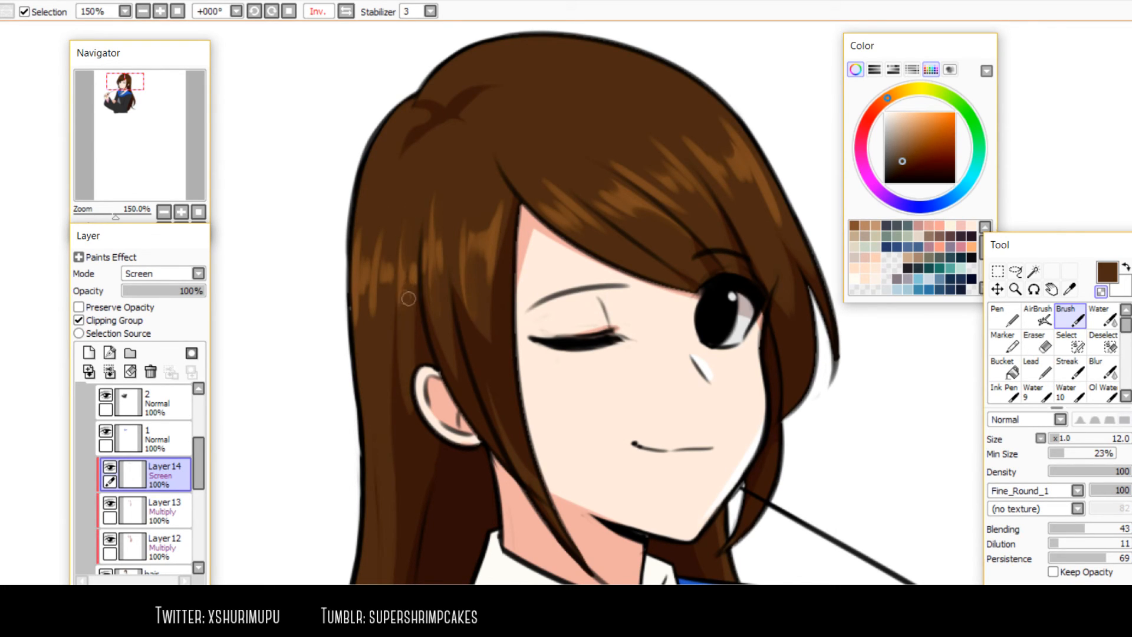
key(h)
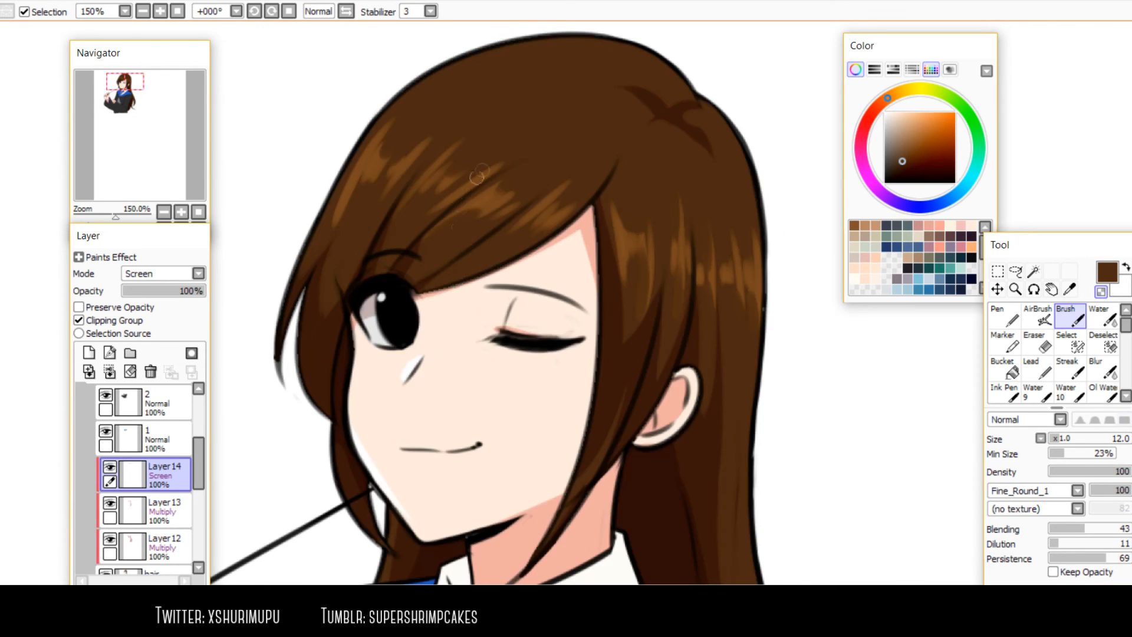
scroll(476, 180, down, 3)
scroll(363, 434, up, 3)
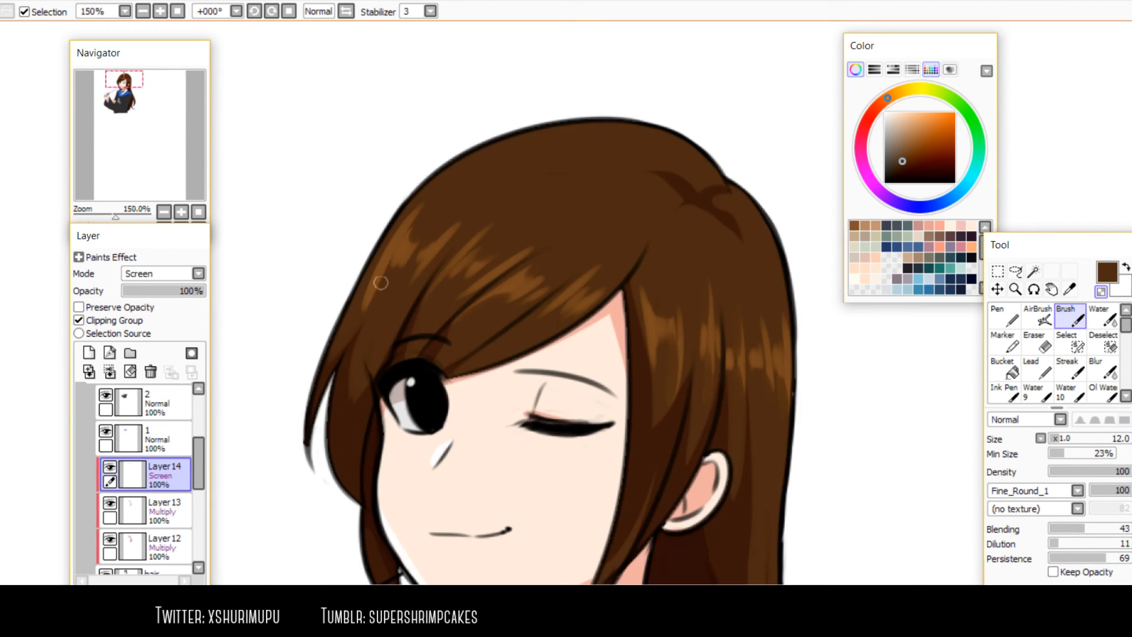
Try highlight strokes down the long lock beside the winking eye and undo them
mouse_move(454, 528)
mouse_down()
mouse_move(511, 358)
mouse_move(519, 234)
mouse_up()
drag(719, 149, 675, 293)
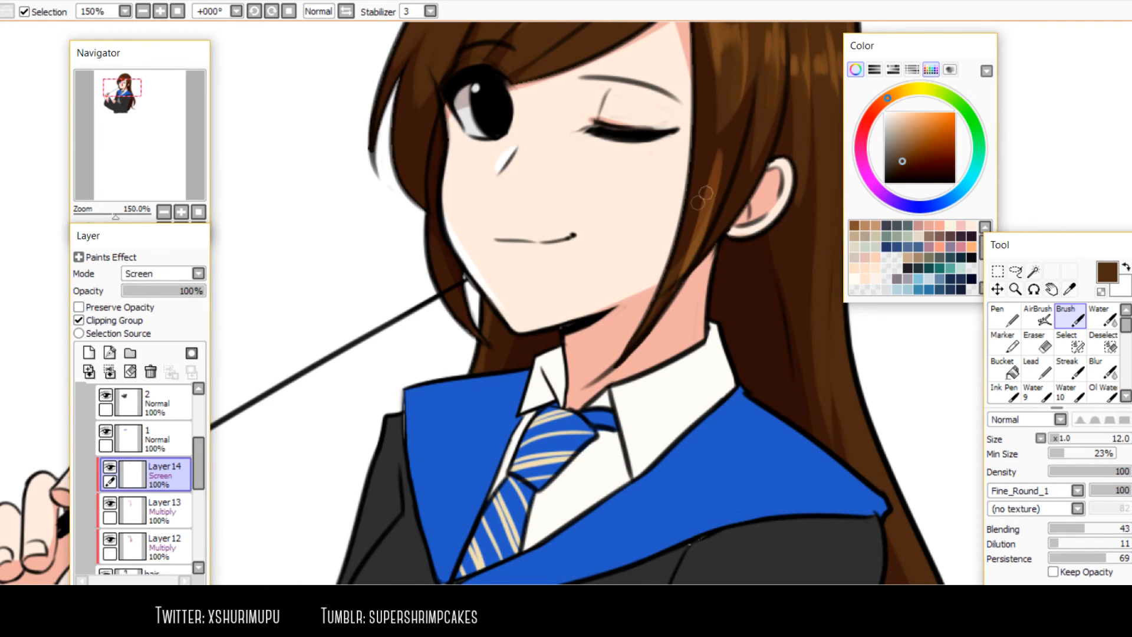
key(ctrl+z)
drag(695, 200, 624, 352)
key(ctrl+z)
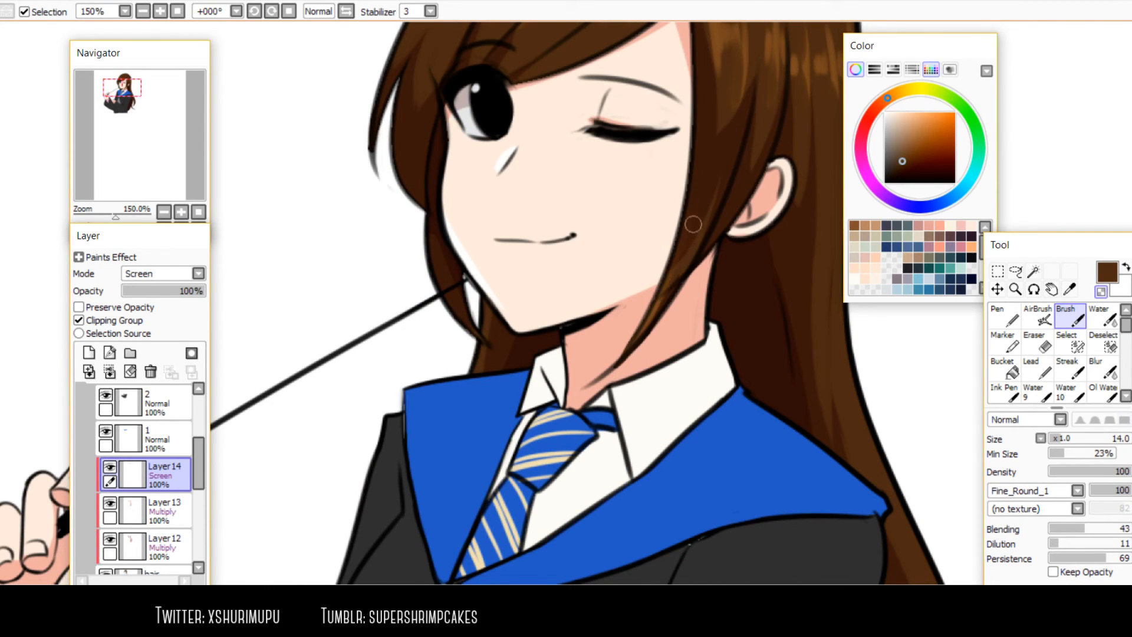
Add short highlights to the locks framing both sides of the face and to the hair near the ear
drag(711, 171, 710, 197)
drag(660, 309, 641, 334)
drag(412, 121, 442, 232)
key(minus)
drag(423, 184, 401, 321)
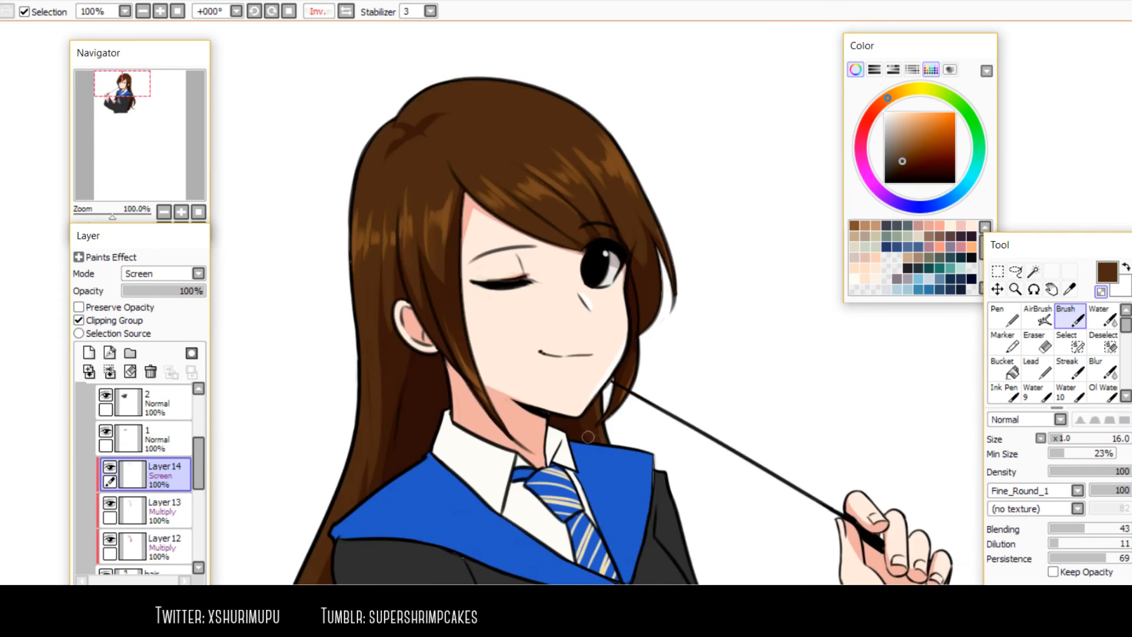
Paint and shape long highlights down the back hair beside the collar and sleeve with a larger brush, alternating with transparent colour
drag(588, 437, 699, 95)
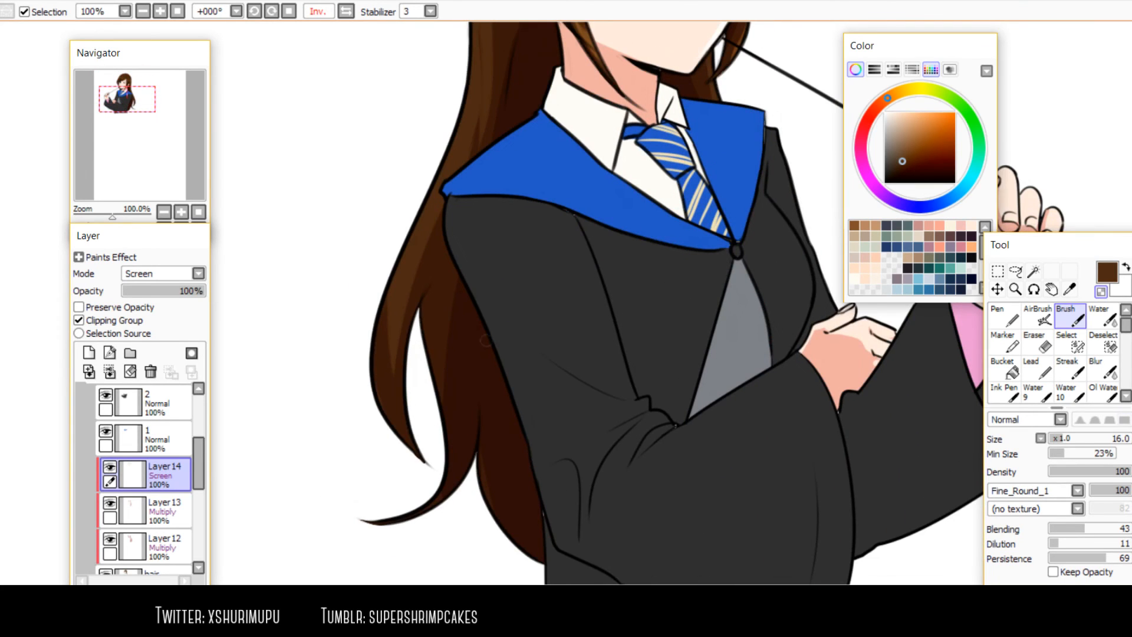
key(bracketright)
key(bracketright)
key(minus)
key(minus)
mouse_move(439, 177)
mouse_down()
mouse_move(433, 373)
mouse_move(459, 173)
mouse_move(409, 411)
mouse_move(385, 363)
mouse_up()
key(minus)
drag(417, 198, 389, 342)
mouse_move(450, 169)
mouse_down()
mouse_move(408, 357)
mouse_move(389, 325)
mouse_move(399, 280)
mouse_up()
key(minus)
drag(470, 142, 428, 254)
drag(483, 204, 515, 439)
Refine the highlight along the outer edge of the fringe with the brush reduced to size 16
scroll(494, 243, down, 1)
key(h)
scroll(511, 110, up, 2)
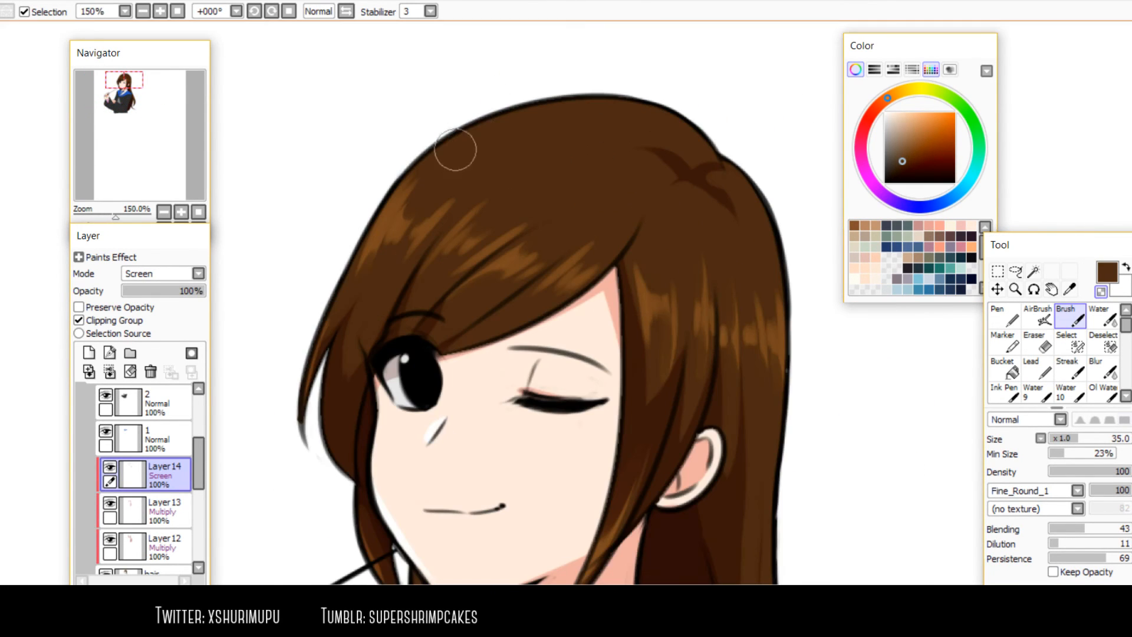
key(bracketleft)
key(bracketleft)
key(bracketleft)
key(bracketleft)
key(minus)
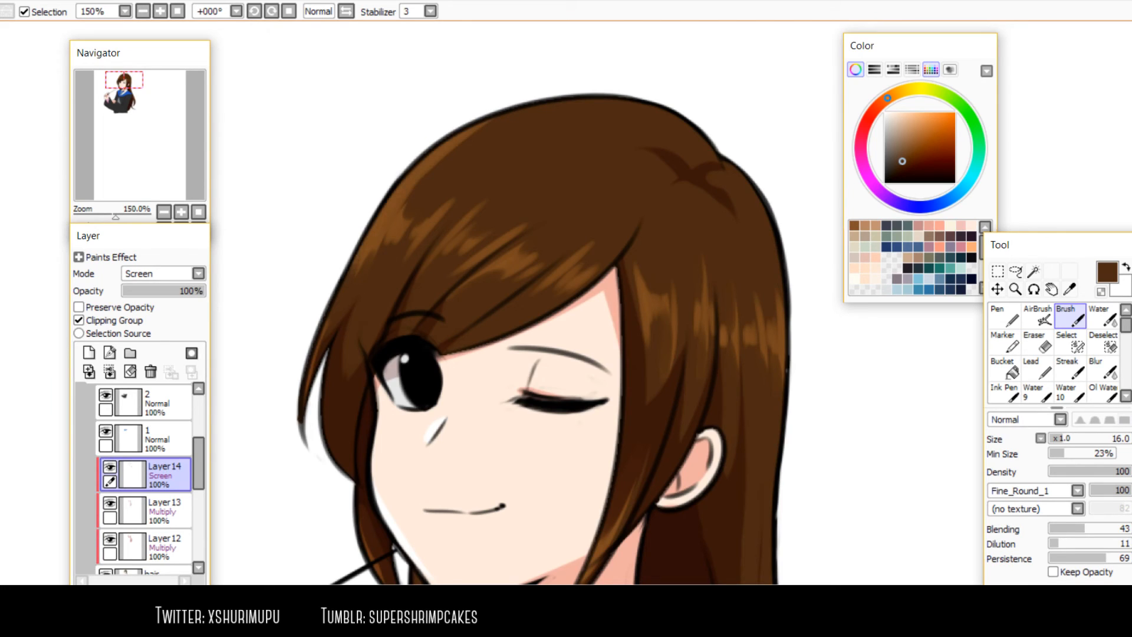
mouse_move(498, 128)
mouse_down()
mouse_move(408, 197)
mouse_move(470, 152)
mouse_move(405, 211)
mouse_move(391, 266)
mouse_up()
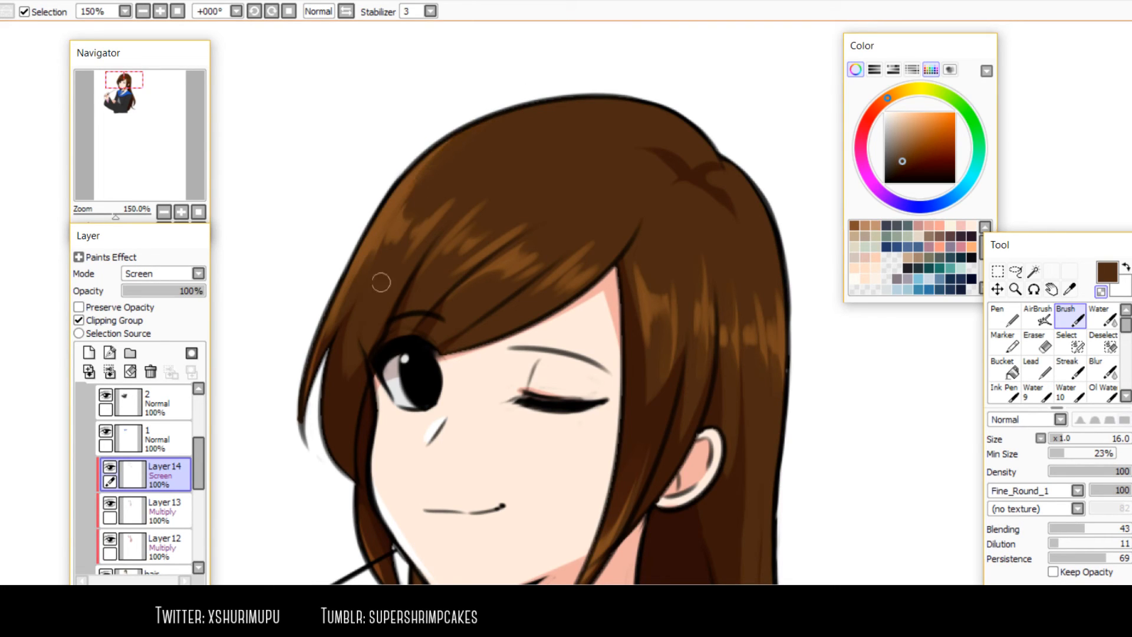
Touch up the highlights on the thin locks beside the open eye and check the whole figure in both orientations
drag(355, 299, 320, 366)
key(minus)
drag(389, 302, 366, 366)
scroll(661, 139, down, 3)
drag(660, 138, 636, 146)
key(h)
key(h)
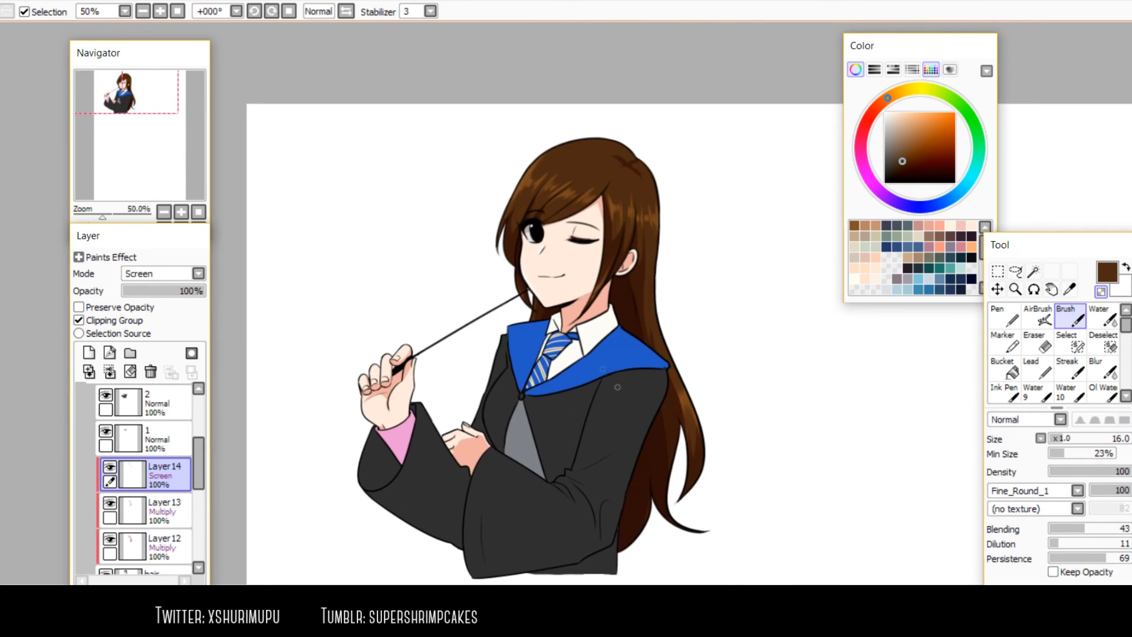
Create a new layer above layer 1, clip it and set its blending mode to Multiply
scroll(617, 392, up, 1)
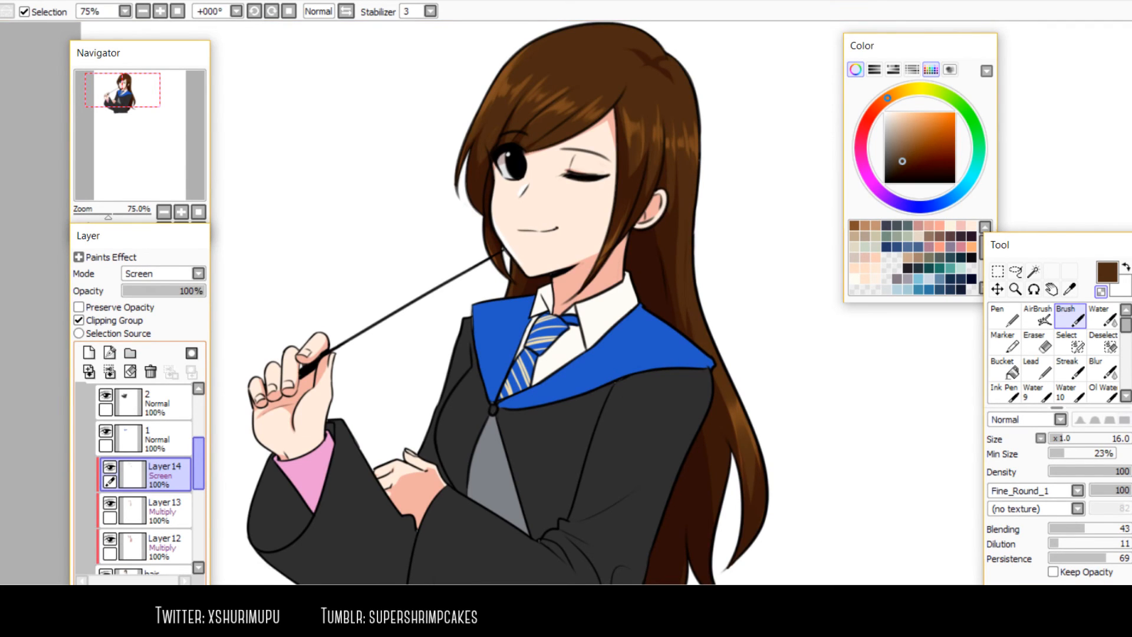
scroll(199, 462, up, 2)
click(160, 466)
click(89, 352)
click(78, 321)
click(199, 273)
click(142, 299)
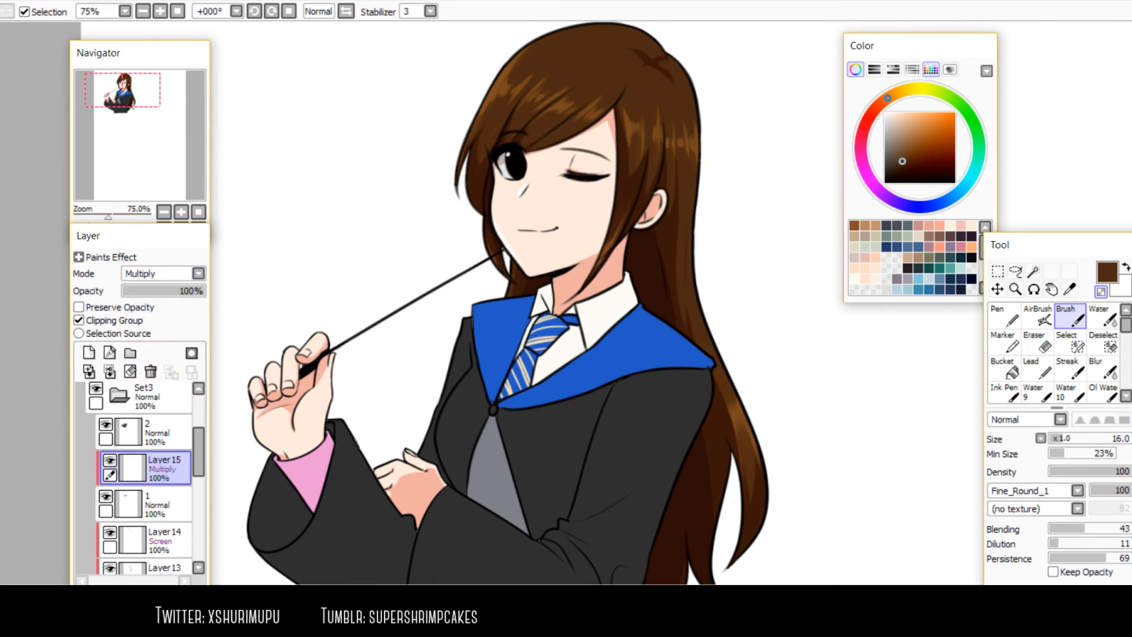
Choose a dusty pink and paint a shadow over the shirt collar with a size 160 brush
drag(902, 161, 895, 130)
click(868, 118)
key(h)
key(e)
key(bracketright)
key(bracketright)
key(bracketright)
key(bracketright)
key(bracketright)
key(bracketright)
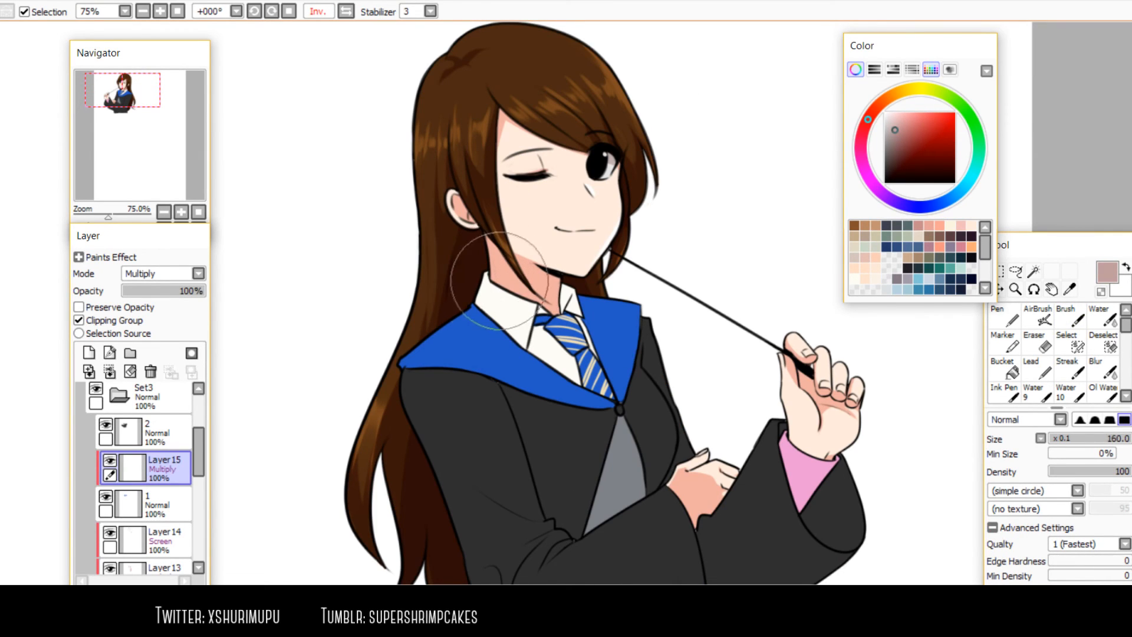
mouse_move(470, 280)
mouse_down()
mouse_move(593, 278)
mouse_move(604, 260)
mouse_up()
Shape the shadow across the shirt collar and the upper part of the blue collar with a size 60 brush
key(h)
key(bracketleft)
key(bracketleft)
key(bracketleft)
drag(550, 303, 647, 307)
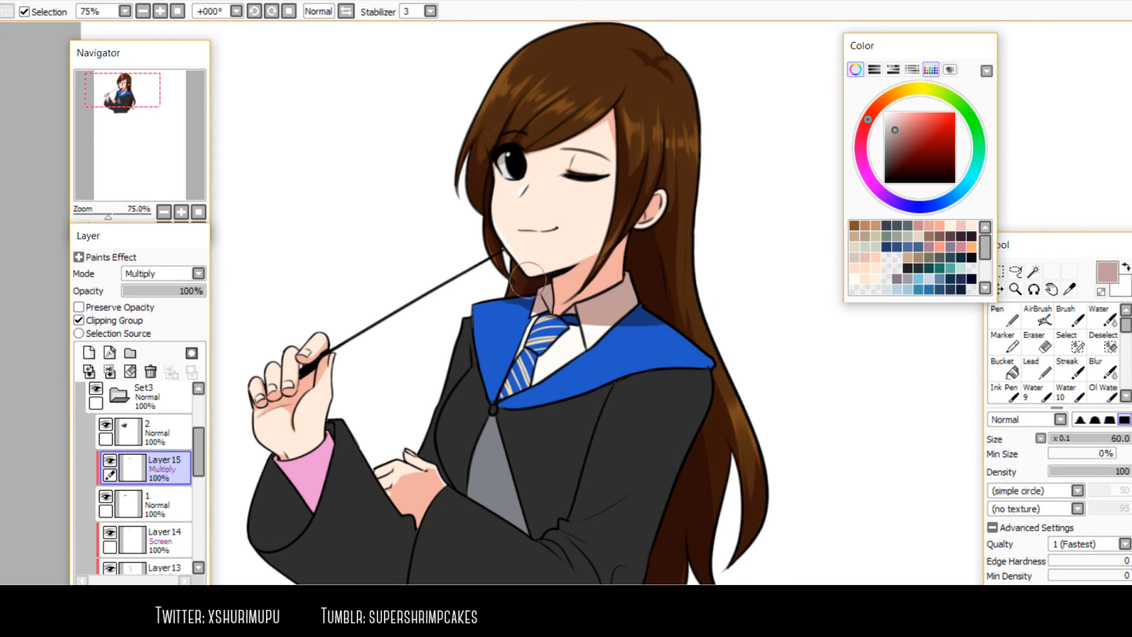
Paint and trim a narrow shadow on the white shirt beside the striped tie with a smaller brush
key(bracketleft)
key(bracketleft)
key(bracketleft)
scroll(547, 309, up, 1)
key(bracketleft)
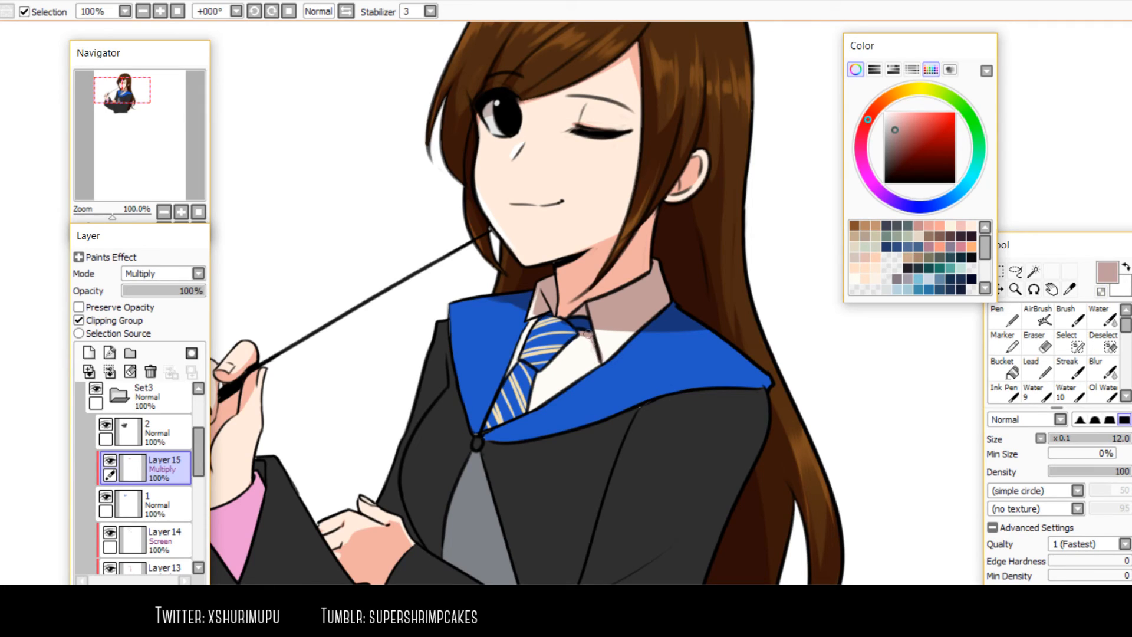
key(])
key(-)
drag(576, 340, 545, 366)
mouse_move(572, 343)
mouse_down()
mouse_move(530, 380)
mouse_move(554, 360)
mouse_move(530, 411)
mouse_up()
key(-)
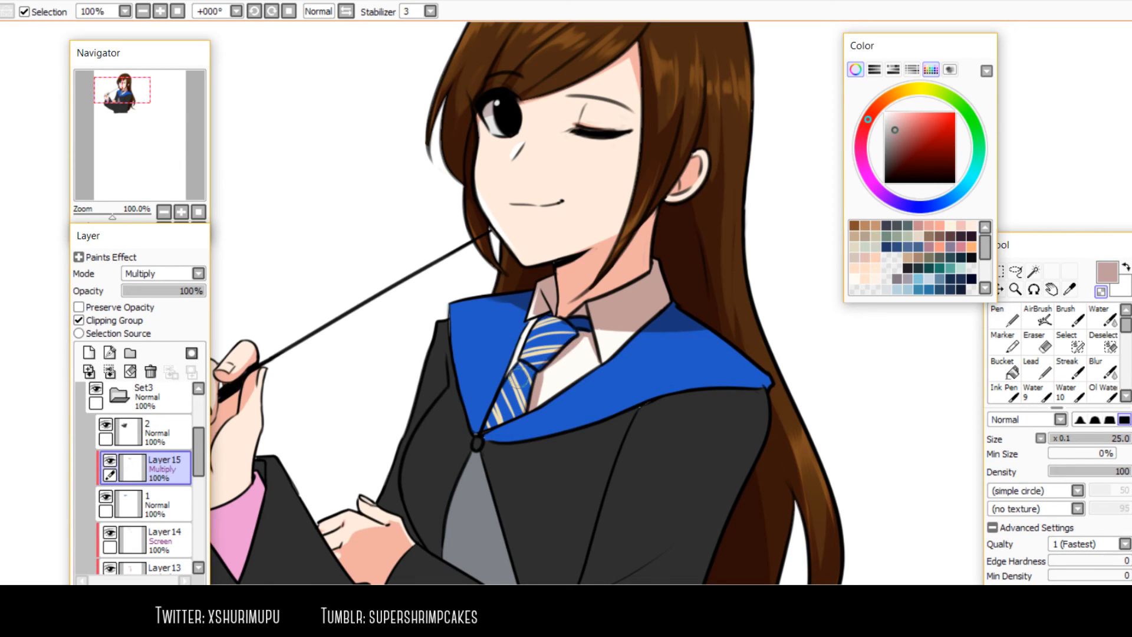
mouse_move(524, 373)
mouse_down()
mouse_move(507, 408)
mouse_move(534, 371)
mouse_up()
key(-)
key(-)
scroll(569, 345, down, 1)
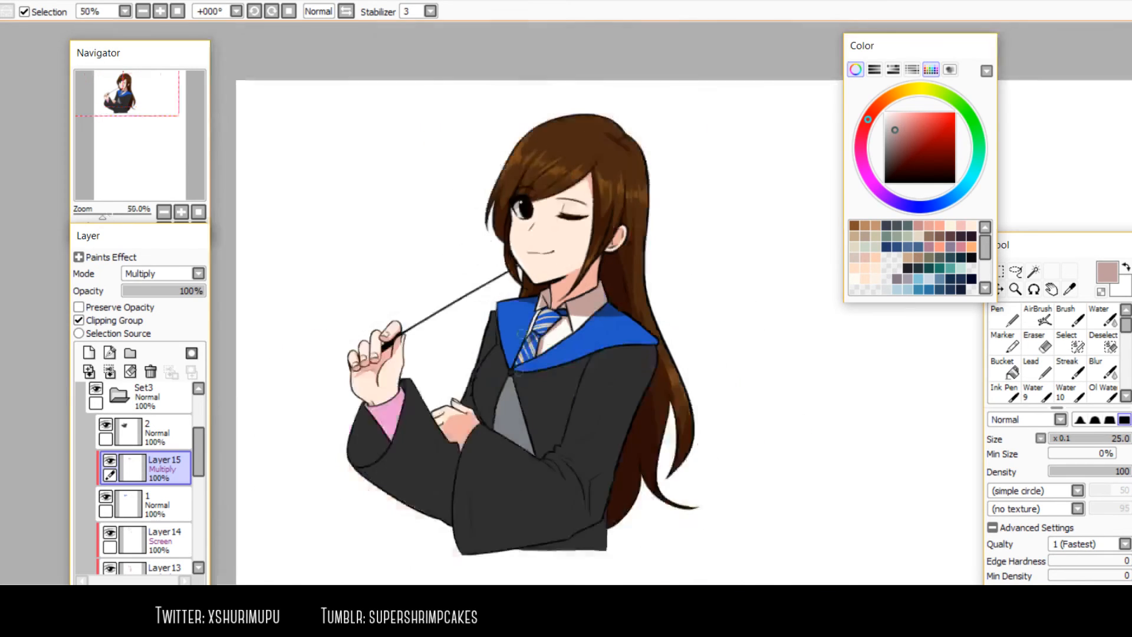
Touch up the lower edge of the shadow on the blue collar beside the shirt collar
scroll(571, 330, up, 1)
drag(706, 279, 711, 269)
key(-)
key(-)
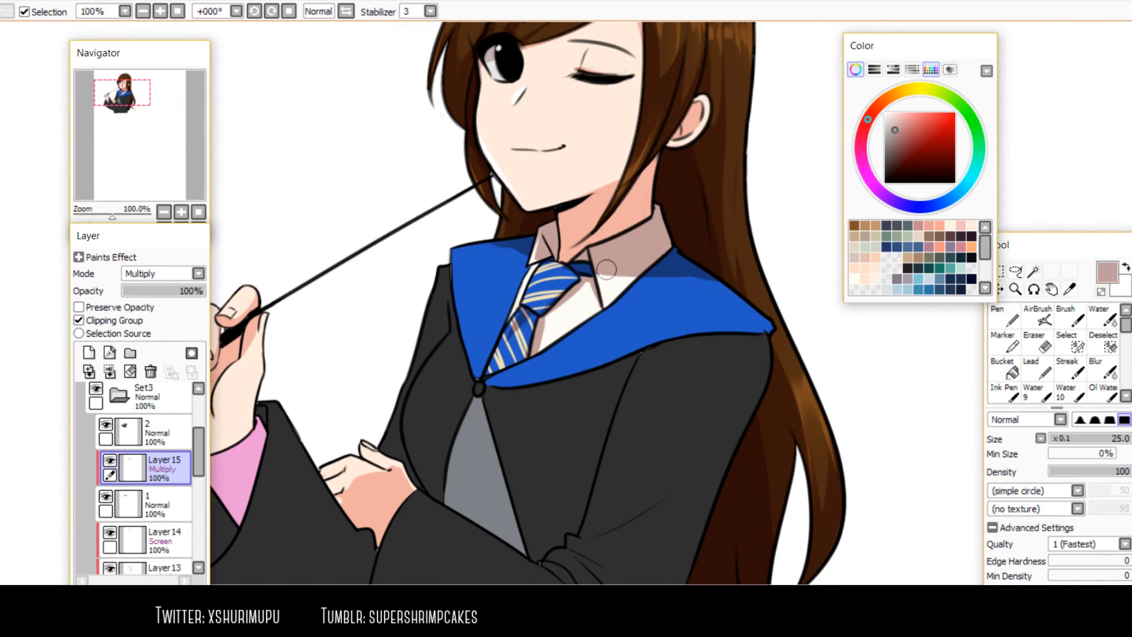
Try recolouring the clothing shadow layer with Hue +100, Saturation -64 and Luminescence +29
scroll(542, 244, up, 1)
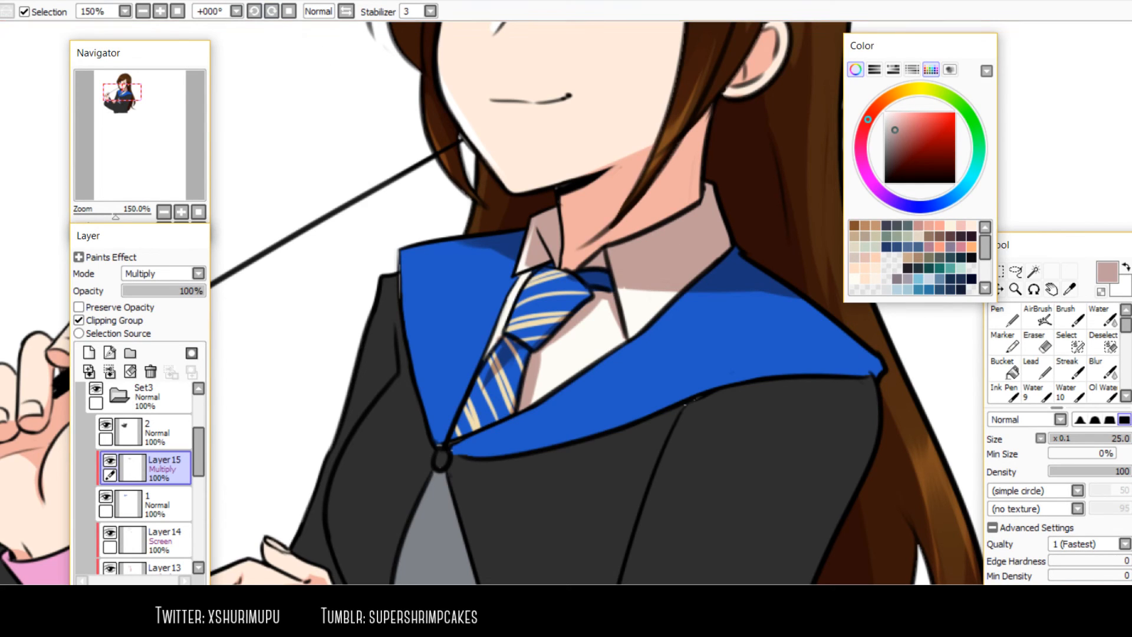
click(217, 0)
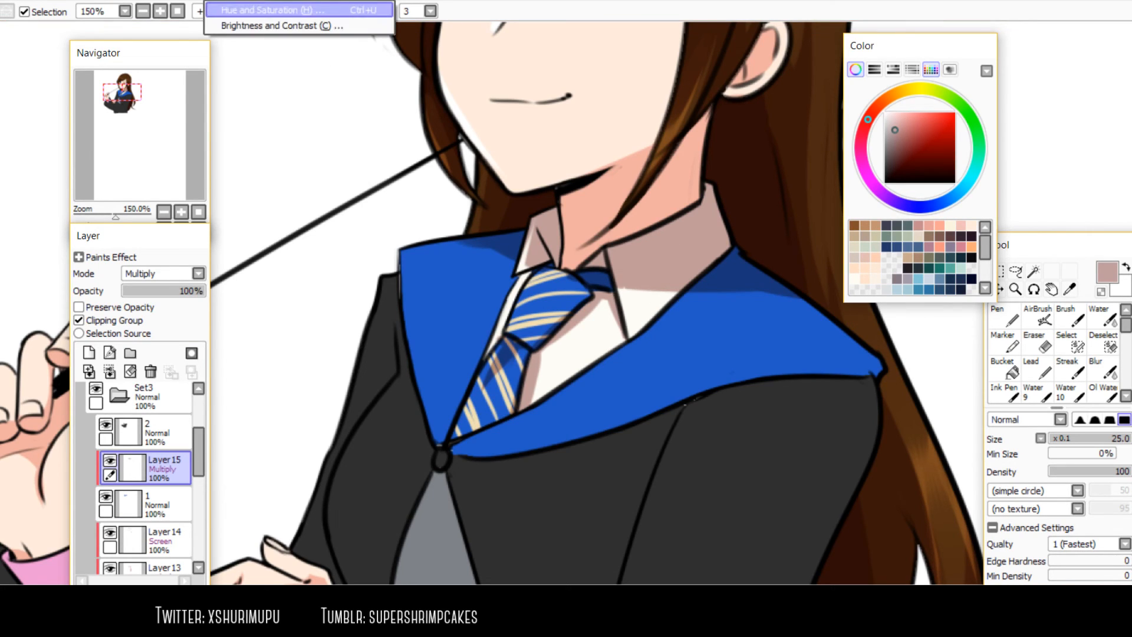
click(268, 10)
drag(967, 180, 849, 369)
drag(863, 407, 890, 407)
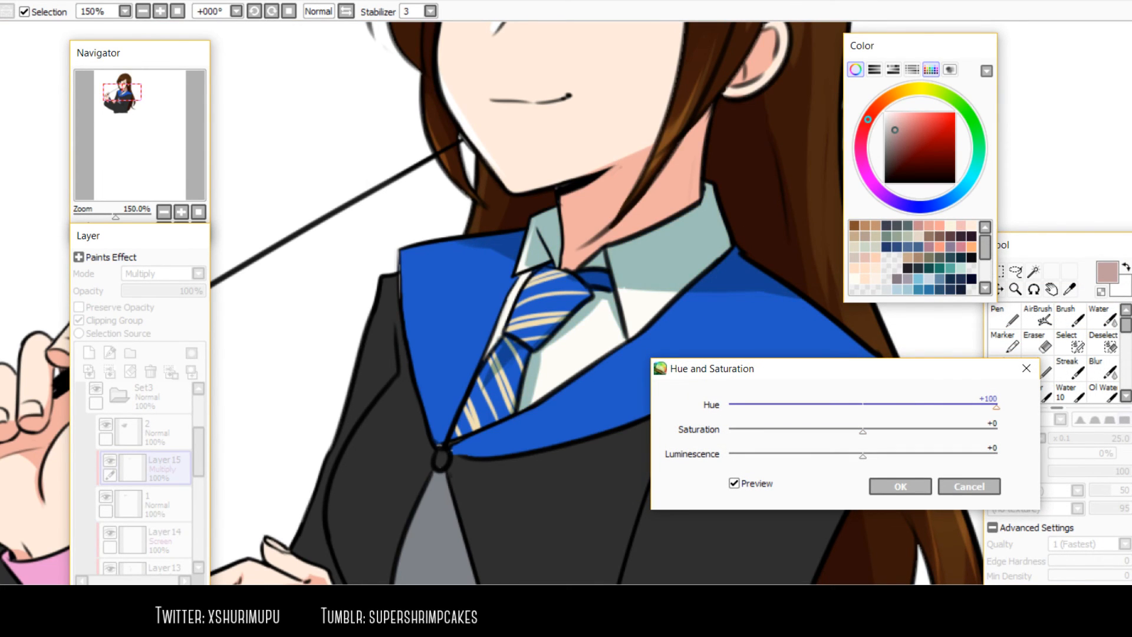
drag(862, 431, 774, 431)
drag(862, 455, 882, 455)
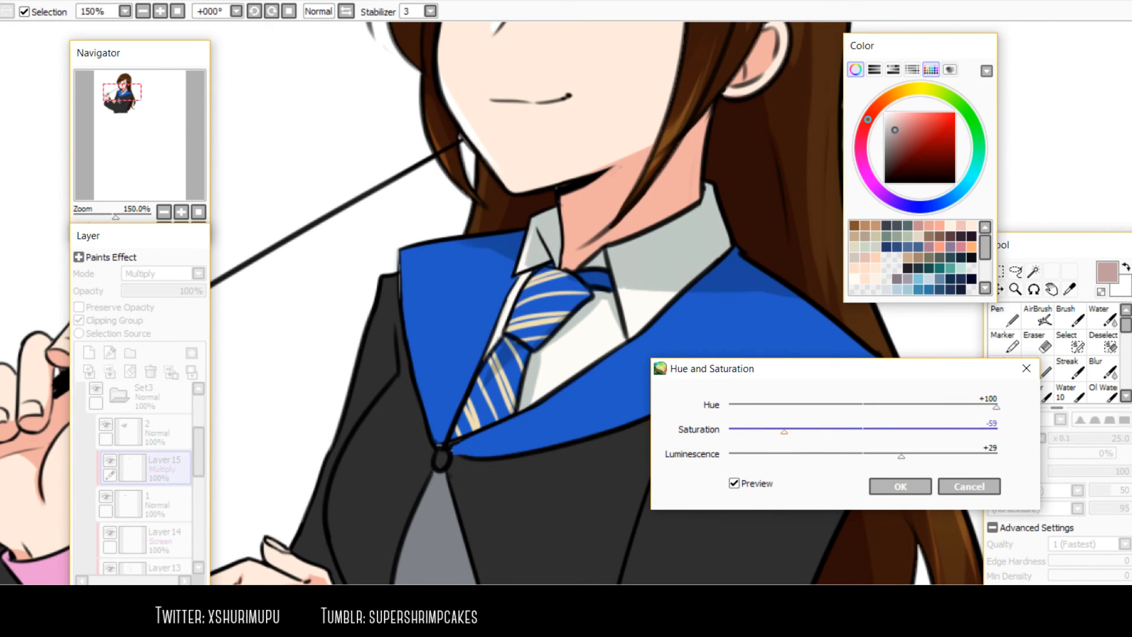
key(h)
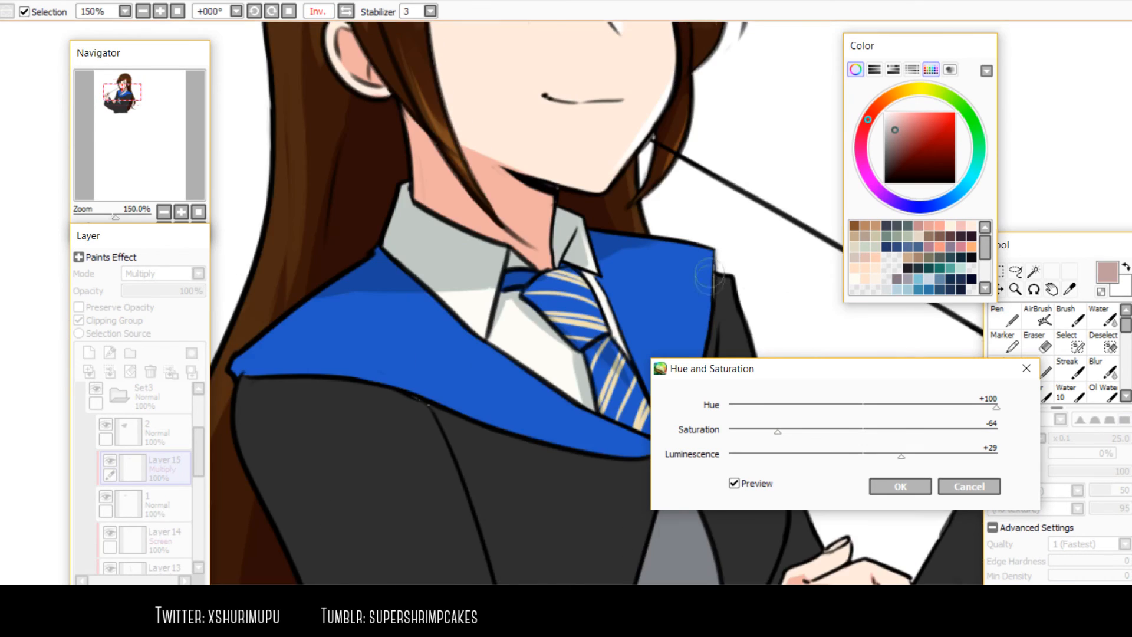
scroll(705, 272, down, 4)
scroll(702, 276, up, 2)
scroll(708, 336, up, 1)
key(Escape)
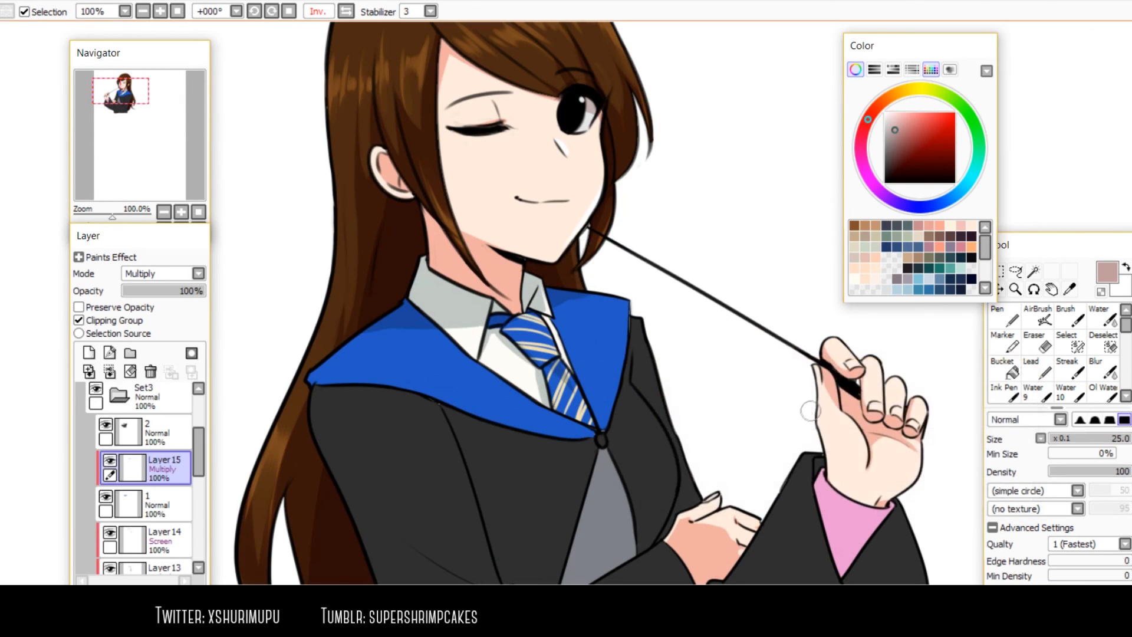
key(h)
mouse_move(635, 464)
mouse_down()
mouse_move(614, 384)
mouse_move(643, 339)
mouse_up()
scroll(549, 258, down, 2)
scroll(519, 253, up, 2)
scroll(689, 334, down, 1)
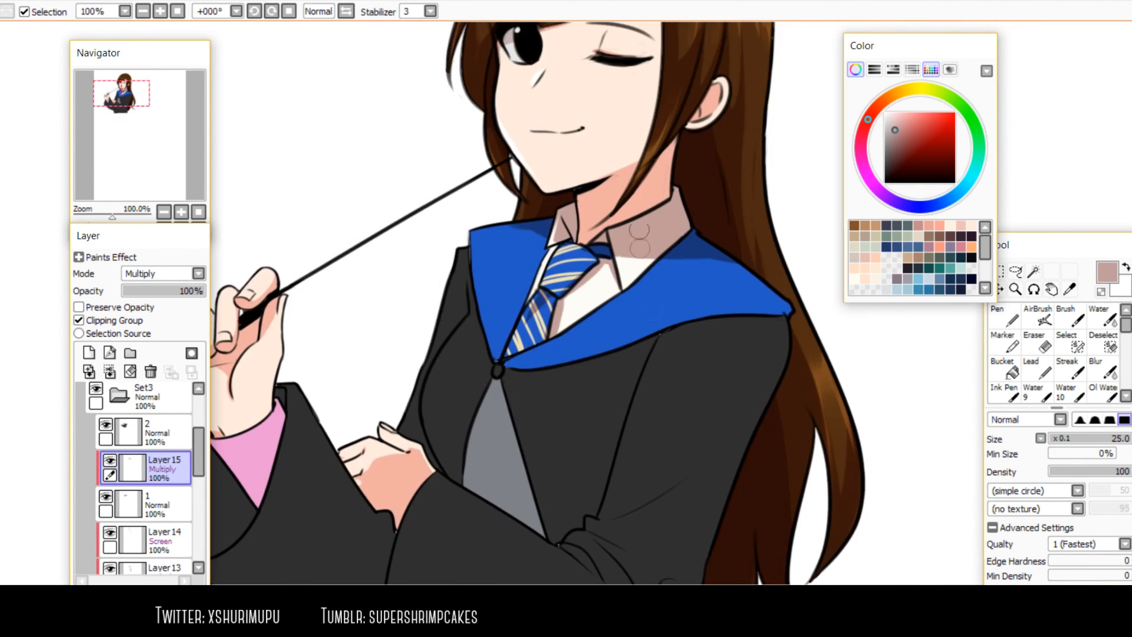
Paint narrow shadows on the white shirt beside the tie and below the shirt collar with a size 12 brush
scroll(502, 274, up, 2)
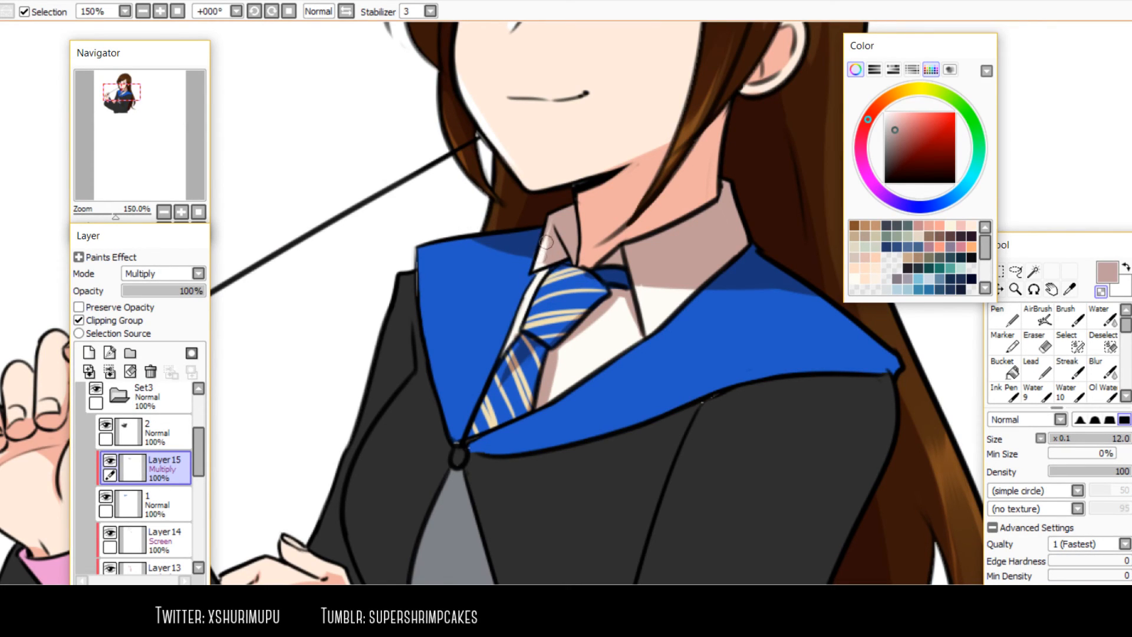
mouse_move(554, 215)
mouse_down()
mouse_move(536, 305)
mouse_move(503, 363)
mouse_up()
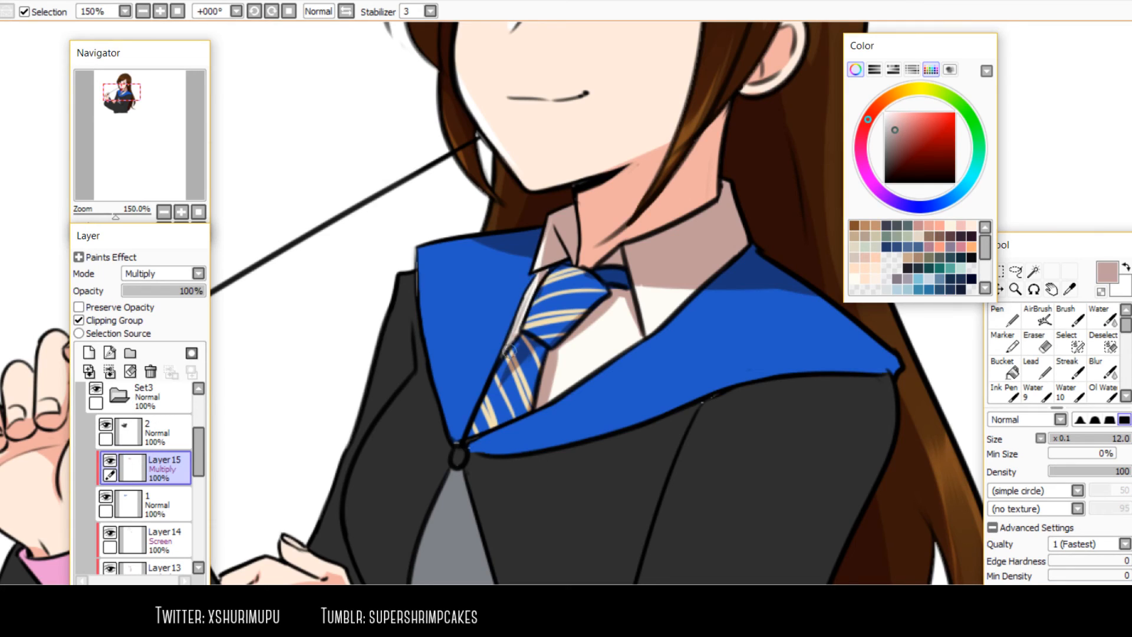
drag(535, 276, 511, 339)
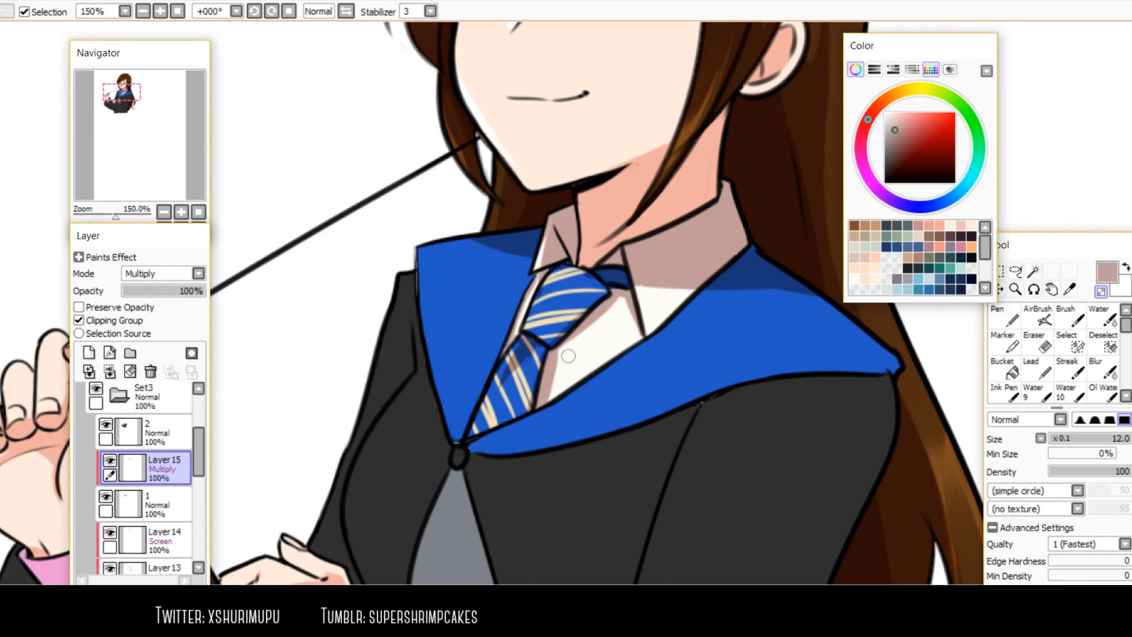
mouse_move(636, 336)
mouse_down()
mouse_move(556, 411)
mouse_move(622, 364)
mouse_up()
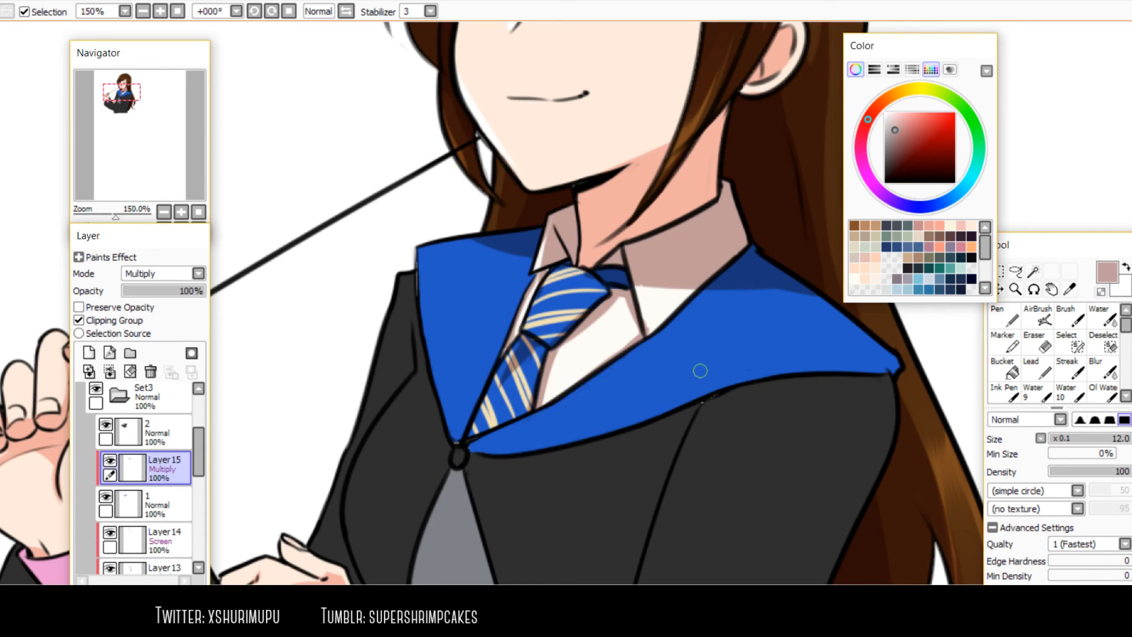
Try a shadow along the lower outer corner of the blue collar with a size 30 brush
key(])
key(])
key(h)
drag(455, 459, 514, 431)
drag(393, 392, 444, 387)
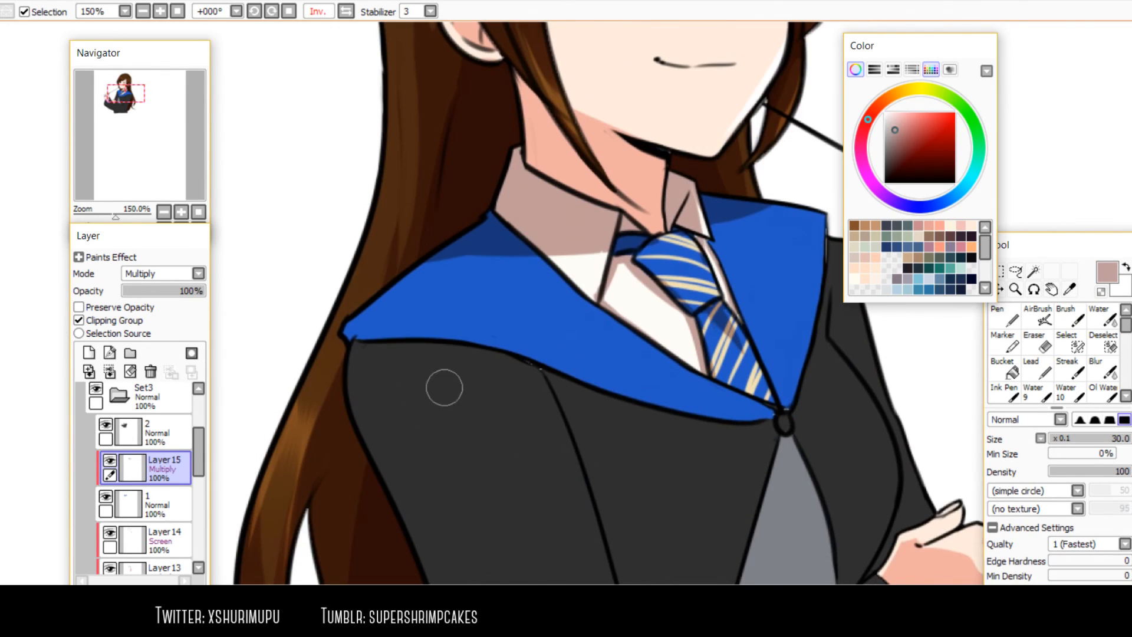
drag(582, 377, 672, 402)
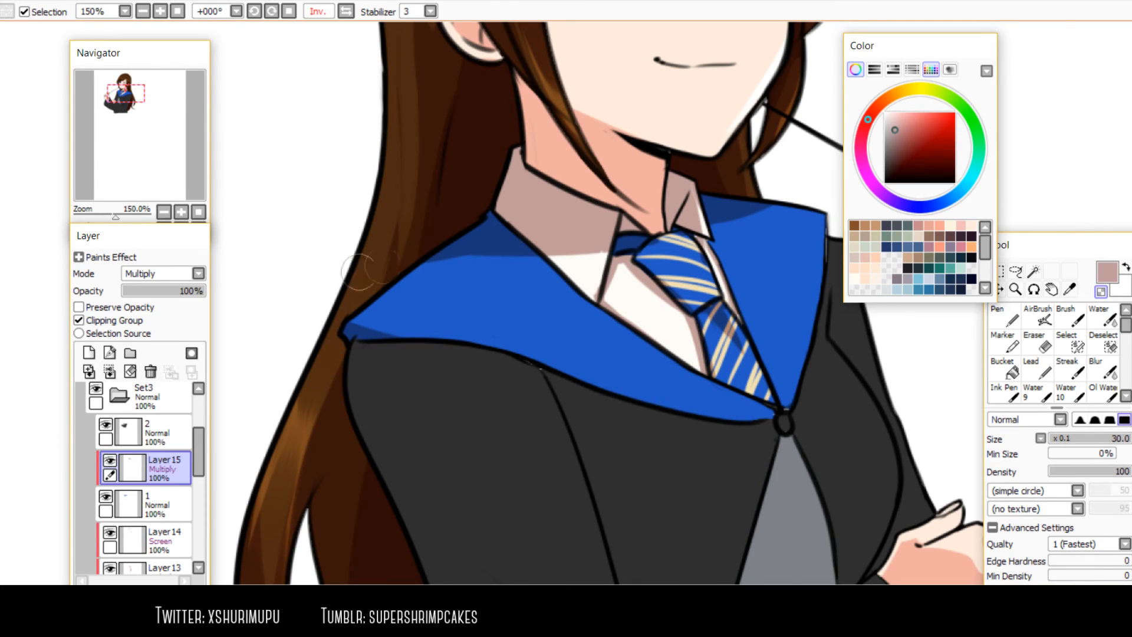
drag(426, 251, 354, 319)
key(minus)
drag(440, 281, 328, 354)
drag(389, 326, 344, 340)
mouse_move(438, 277)
mouse_down()
mouse_move(341, 327)
mouse_move(412, 285)
mouse_up()
key(minus)
drag(486, 242, 389, 269)
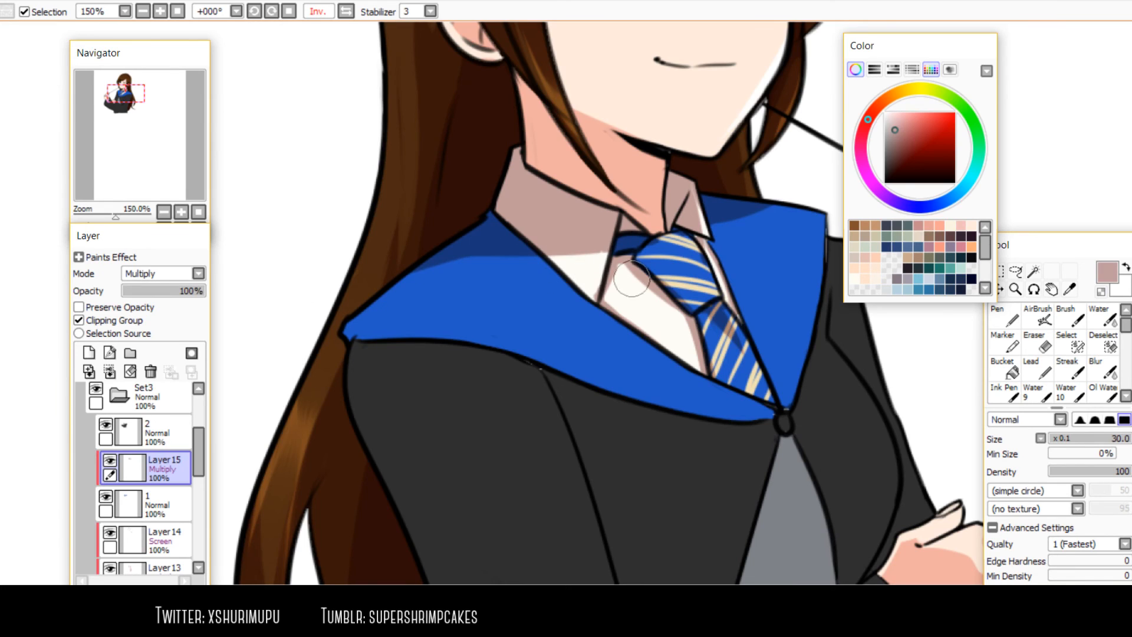
Refine the shadow along the front edge of the shirt collar with a size 16 brush
scroll(717, 276, down, 2)
scroll(681, 268, up, 2)
key(bracketleft)
key(bracketleft)
key(bracketleft)
key(minus)
drag(638, 251, 620, 324)
key(minus)
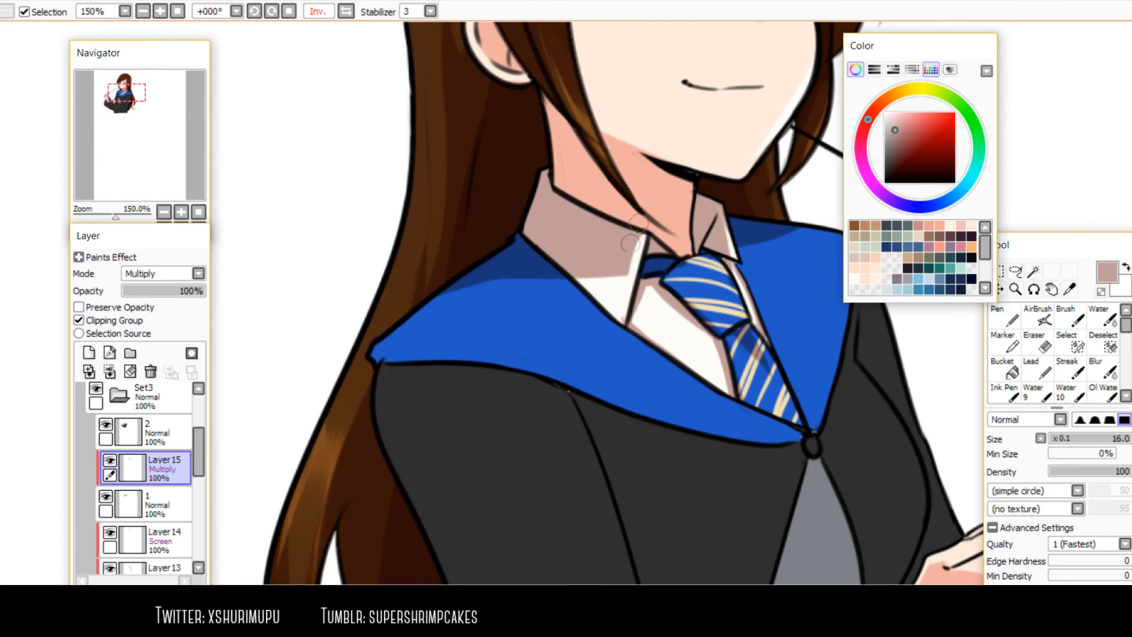
drag(639, 236, 625, 276)
key(minus)
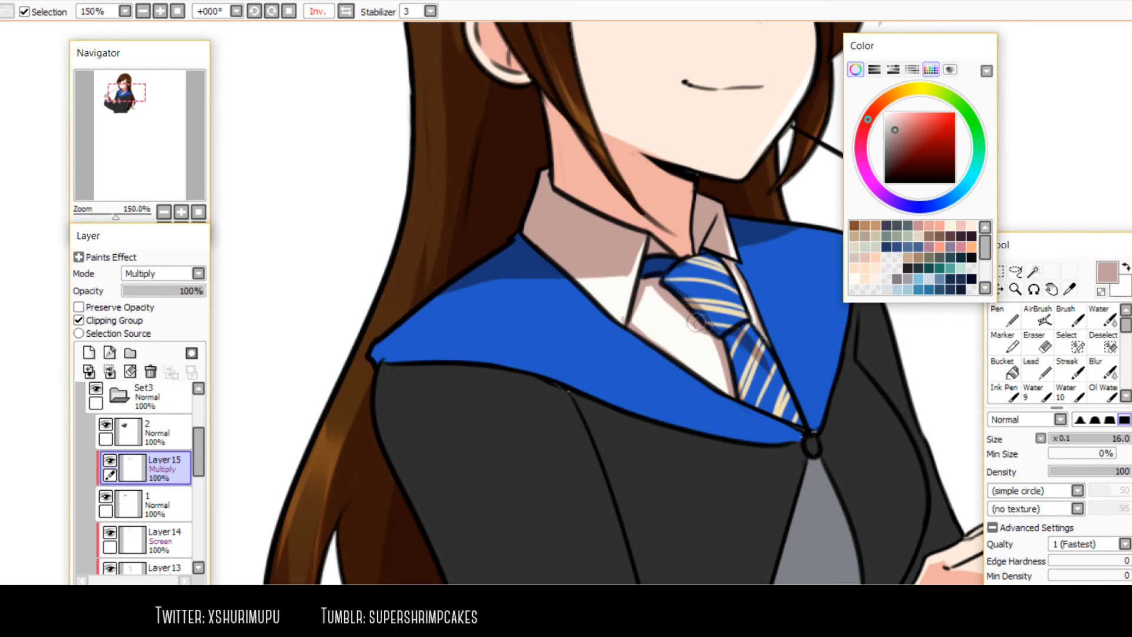
scroll(683, 248, down, 3)
key(h)
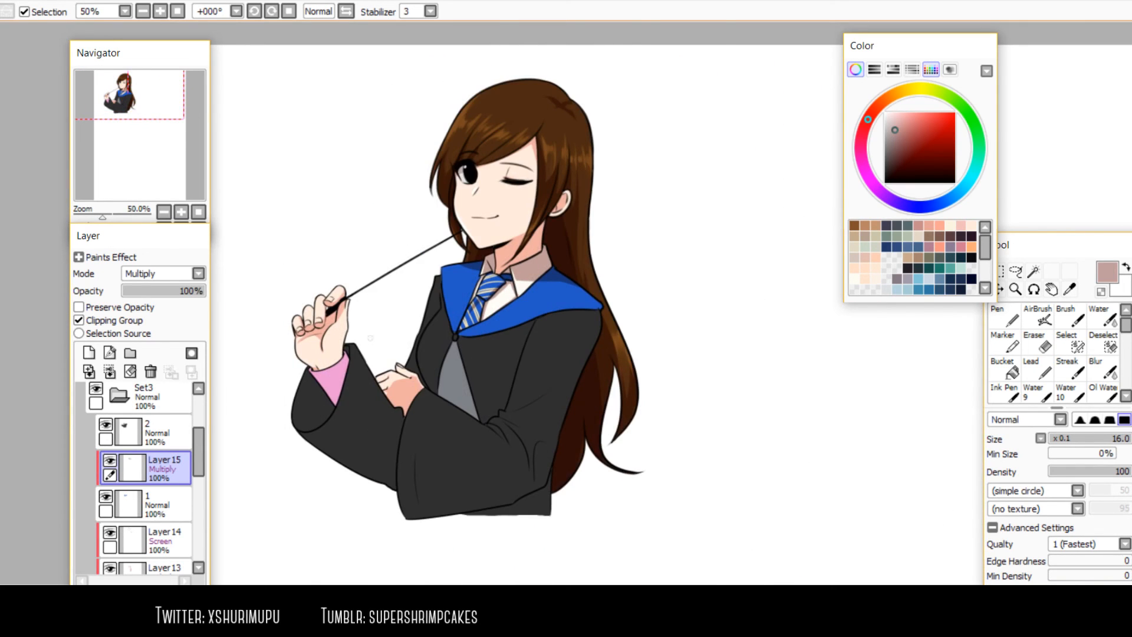
Add a new layer above layer 2, clip it to that layer and set its blending mode to Multiply
scroll(370, 337, up, 1)
click(157, 433)
click(89, 352)
click(106, 320)
click(159, 273)
click(142, 298)
Try a dusty pink shadow on the robe's upper sleeve above the elbow folds with size 50 and 60 brushes
drag(453, 441, 415, 353)
scroll(415, 354, up, 1)
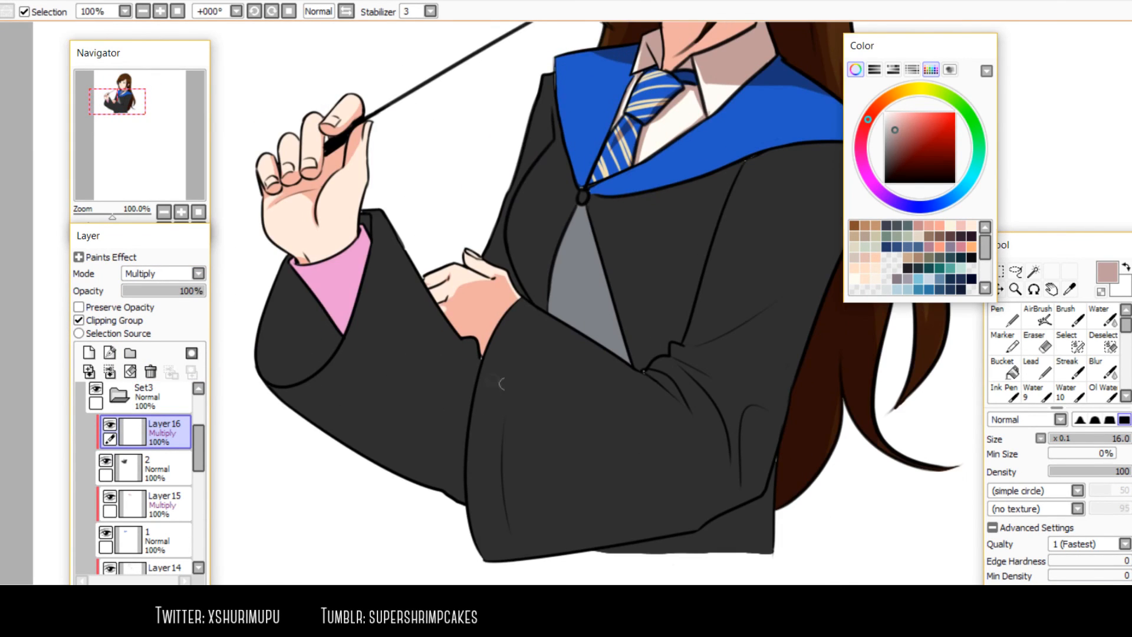
key(])
key(])
key(])
key(])
key(])
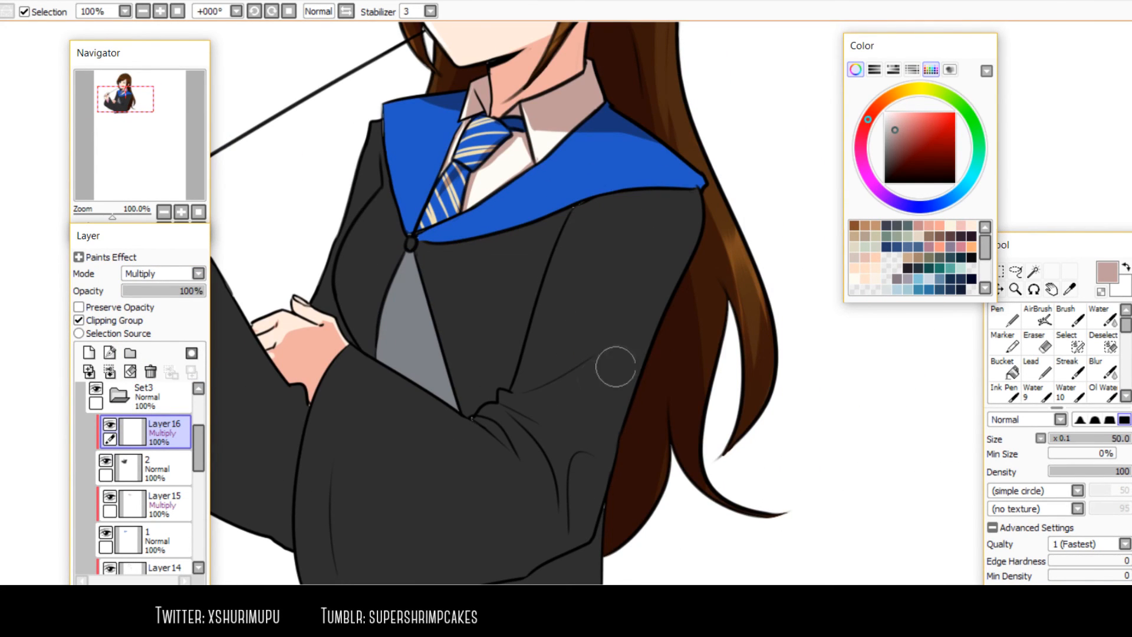
mouse_move(663, 236)
mouse_down()
mouse_move(501, 382)
mouse_move(514, 386)
mouse_up()
drag(598, 299, 498, 385)
key(minus)
mouse_move(688, 248)
mouse_down()
mouse_move(573, 373)
mouse_move(620, 286)
mouse_move(552, 369)
mouse_move(553, 334)
mouse_move(508, 325)
mouse_move(489, 375)
mouse_up()
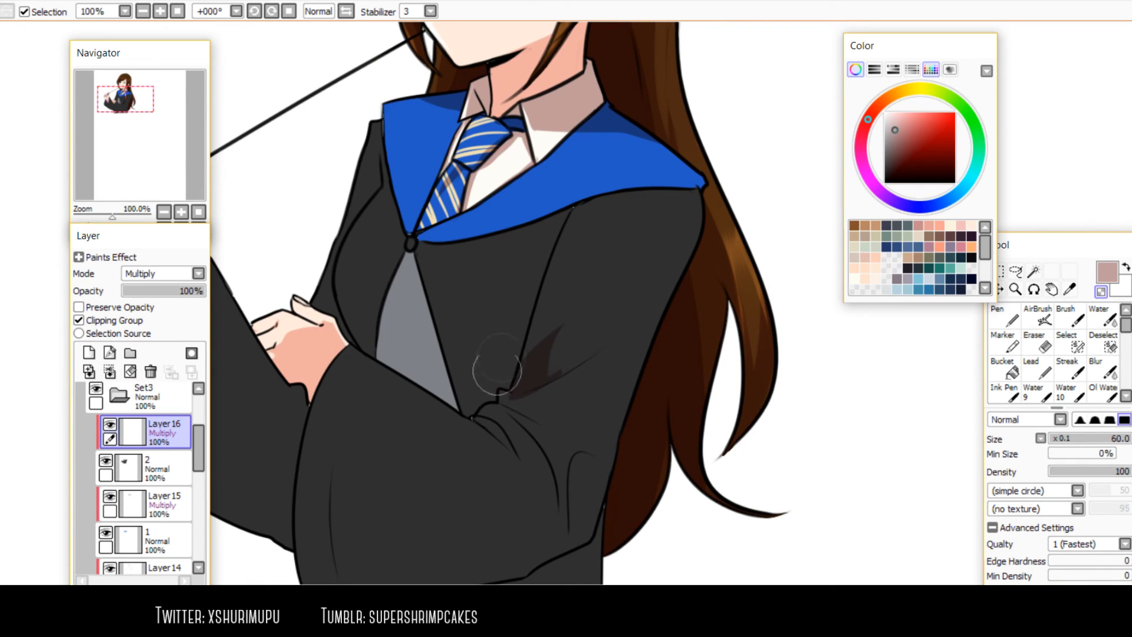
mouse_move(600, 307)
mouse_down()
mouse_move(567, 349)
mouse_move(566, 377)
mouse_move(571, 265)
mouse_move(549, 419)
mouse_move(479, 379)
mouse_move(531, 346)
mouse_up()
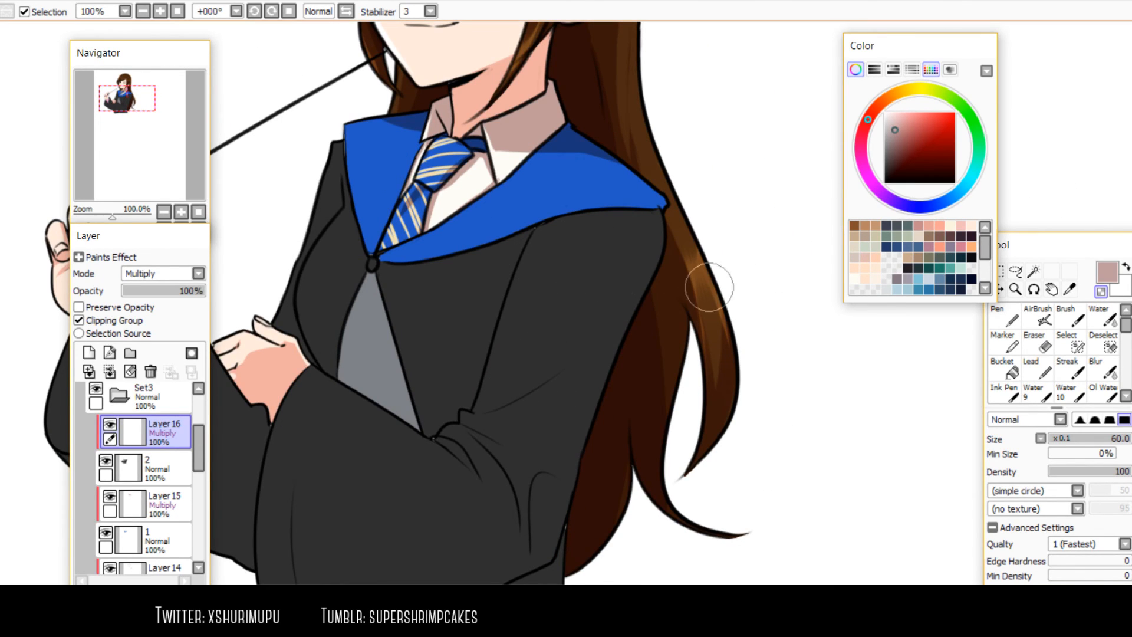
Choose a lighter dusty pink and paint a broad shadow down the upper sleeve toward the elbow folds
click(893, 127)
key(bracketright)
drag(625, 277, 469, 405)
key(bracketright)
drag(636, 281, 463, 413)
key(minus)
drag(674, 246, 554, 380)
Shape the shadow around the elbow folds of the sleeve with a size 40 brush
key(bracketleft)
key(bracketleft)
key(bracketleft)
key(bracketleft)
key(minus)
mouse_move(472, 371)
mouse_down()
mouse_move(472, 387)
mouse_move(444, 409)
mouse_move(514, 470)
mouse_up()
key(minus)
key(minus)
key(h)
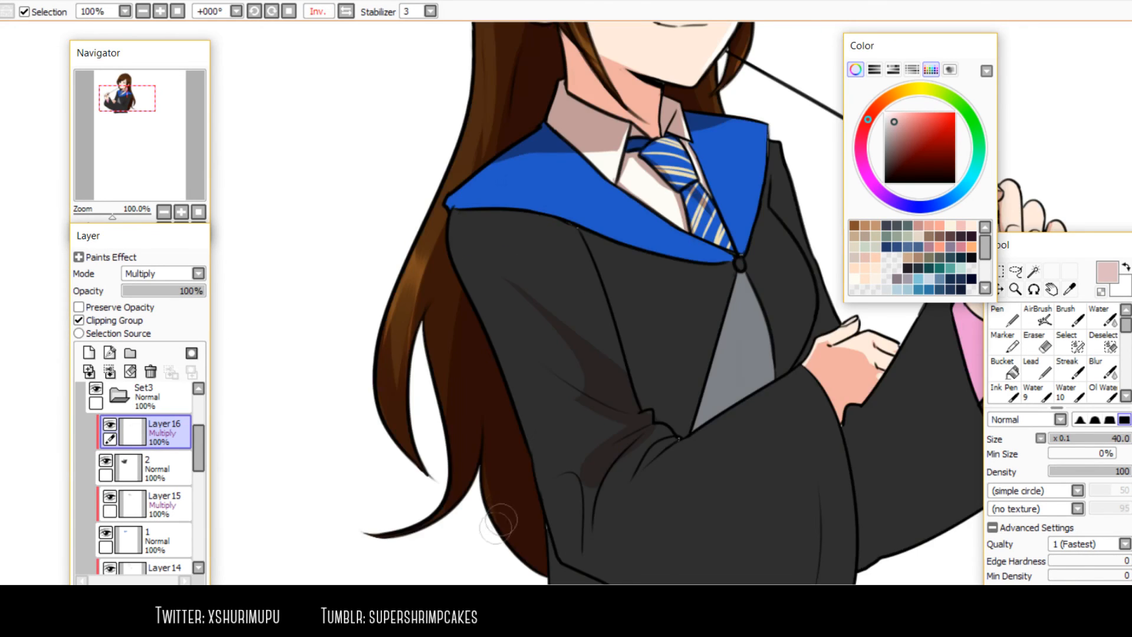
Extend the shadow along the outer sleeve and around the elbow with a size 50 brush
drag(501, 527, 463, 429)
key(bracketright)
key(minus)
key(minus)
mouse_move(619, 336)
mouse_down()
mouse_move(547, 443)
mouse_move(540, 396)
mouse_move(523, 388)
mouse_move(479, 273)
mouse_up()
key(ctrl+z)
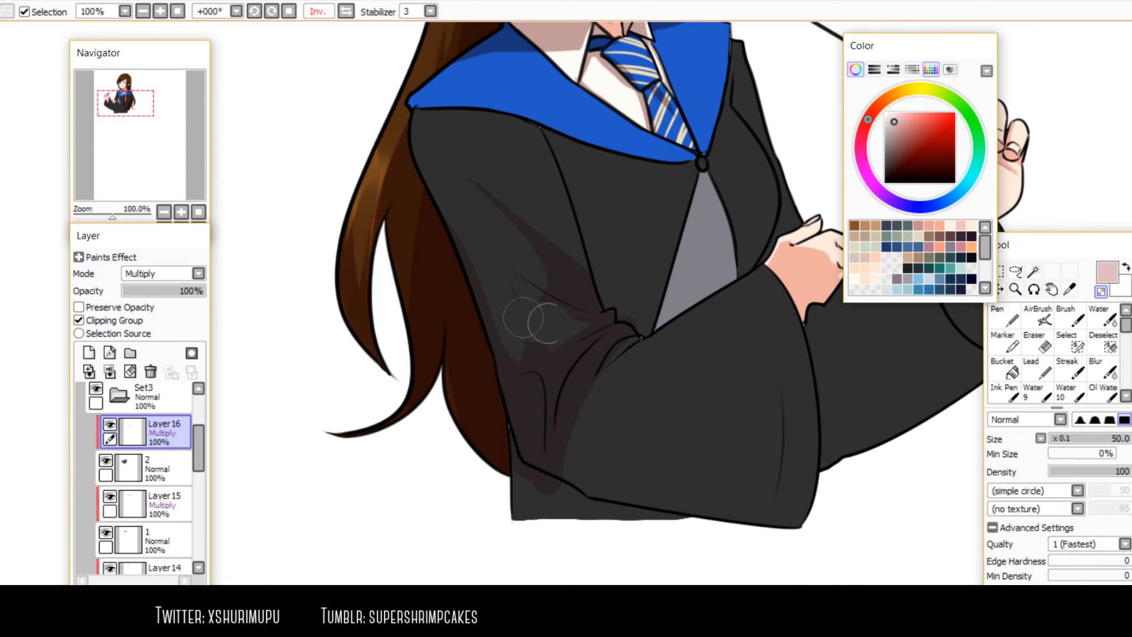
key(h)
drag(531, 343, 556, 368)
Trim the edges of the upper sleeve shadow with a size 25 brush
key(bracketleft)
key(bracketleft)
key(bracketleft)
key(bracketleft)
mouse_move(624, 304)
mouse_down()
mouse_move(547, 336)
mouse_move(645, 273)
mouse_move(679, 224)
mouse_up()
key(minus)
drag(596, 283, 614, 263)
drag(572, 304, 668, 244)
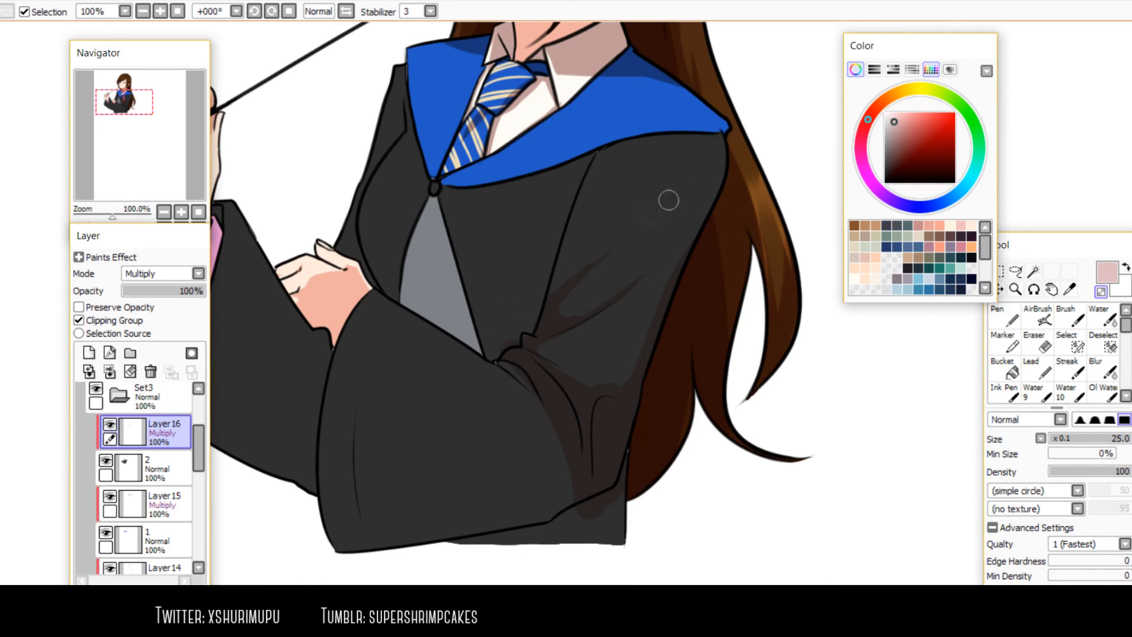
Paint a shadow on the robe front between the grey vest and the sleeve with a larger brush
key(bracketright)
key(bracketright)
key(bracketright)
key(minus)
mouse_move(475, 285)
mouse_down()
mouse_move(480, 296)
mouse_move(460, 271)
mouse_move(507, 313)
mouse_move(470, 222)
mouse_move(525, 263)
mouse_move(455, 253)
mouse_move(460, 317)
mouse_move(492, 386)
mouse_move(518, 393)
mouse_up()
key(minus)
key(minus)
mouse_move(488, 334)
mouse_down()
mouse_move(496, 356)
mouse_move(518, 362)
mouse_move(574, 465)
mouse_up()
Carve the sleeve shadow along the curved elbow fold with a size 25 brush, undoing one stroke
key(bracketleft)
key(bracketleft)
key(bracketleft)
key(minus)
key(h)
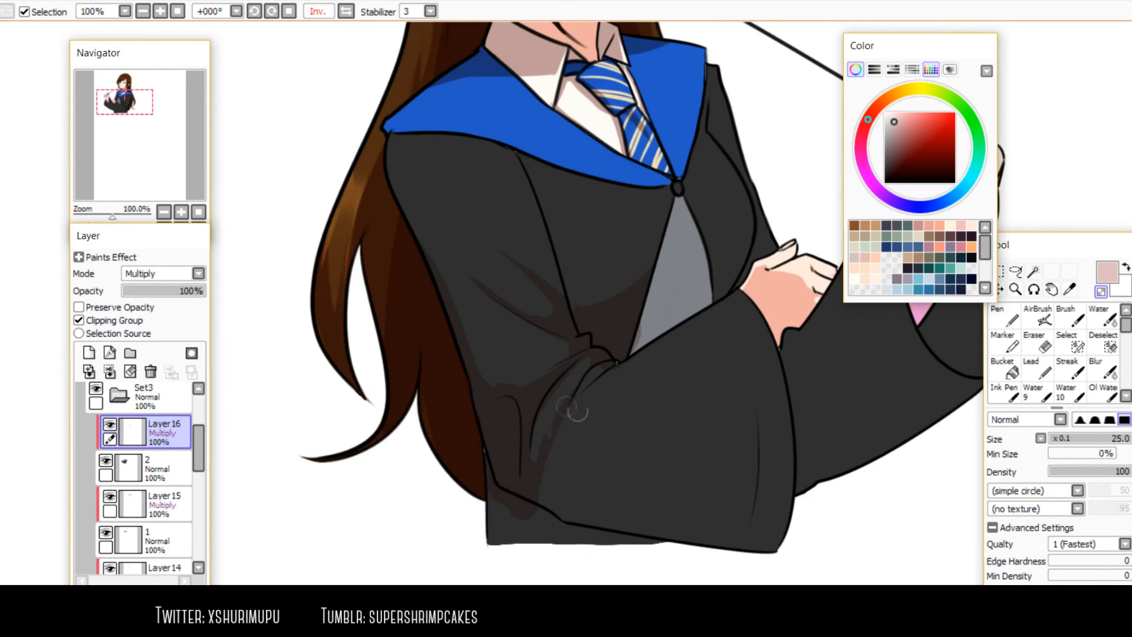
drag(586, 363, 539, 466)
key(ctrl+z)
drag(573, 377, 536, 481)
key(minus)
drag(613, 364, 557, 446)
key(minus)
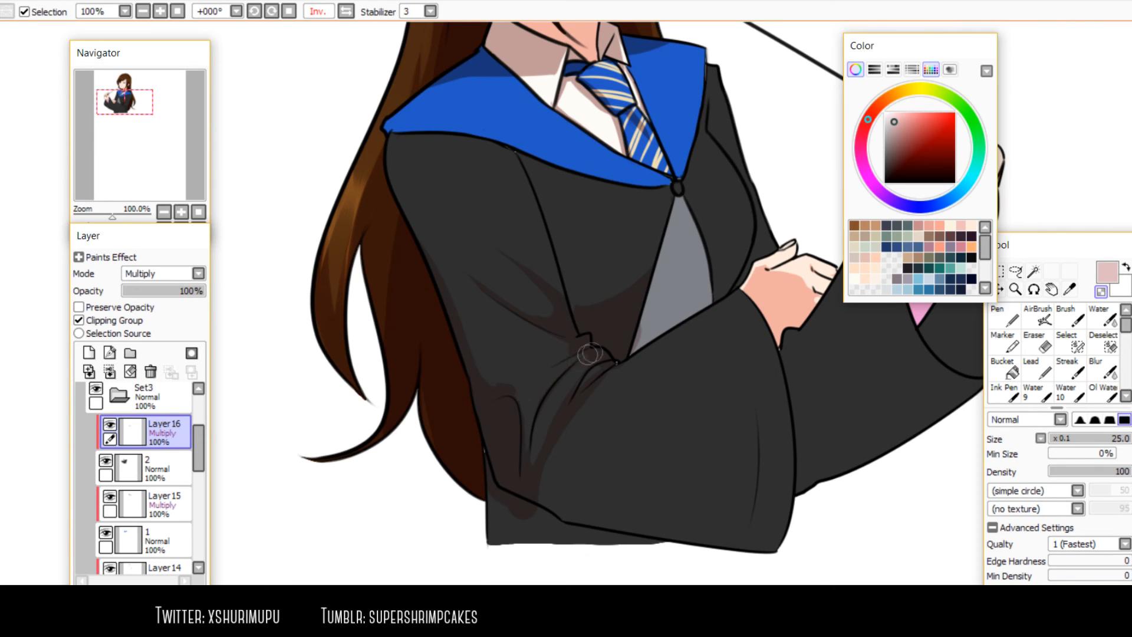
Fill the shadow inside the curved fold at the elbow with a size 25 brush
key(h)
key(minus)
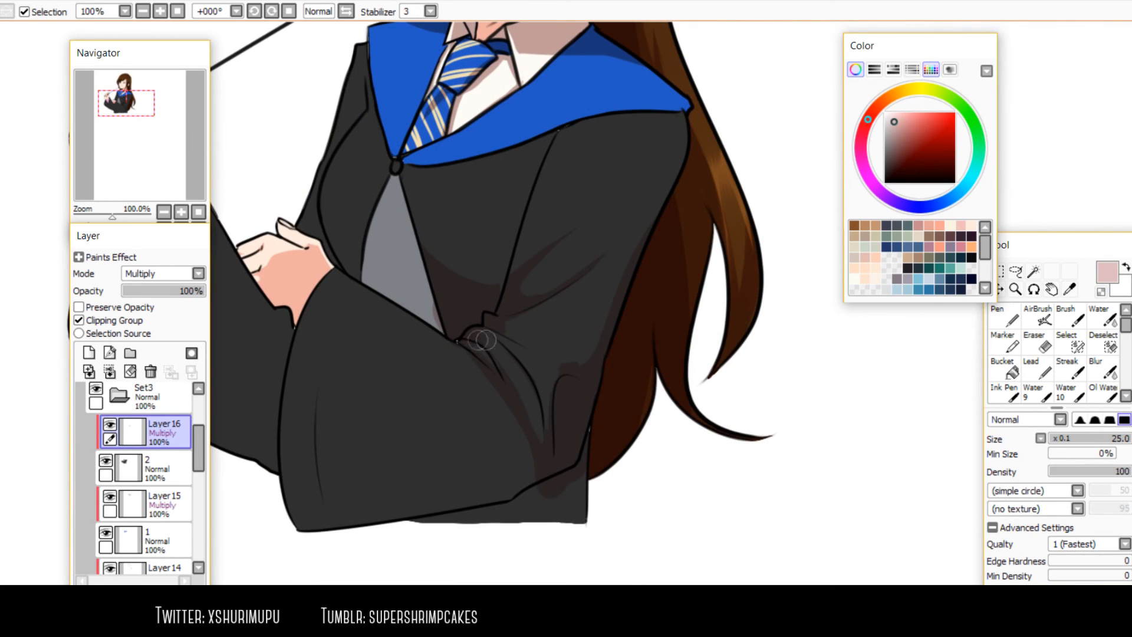
drag(494, 348, 539, 451)
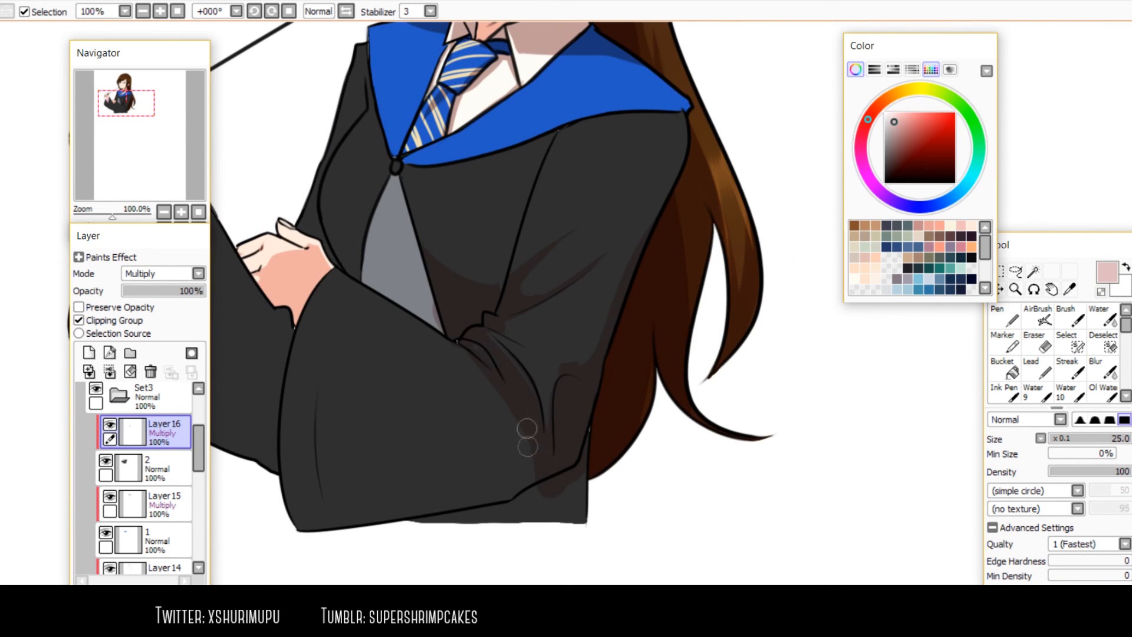
scroll(517, 462, down, 1)
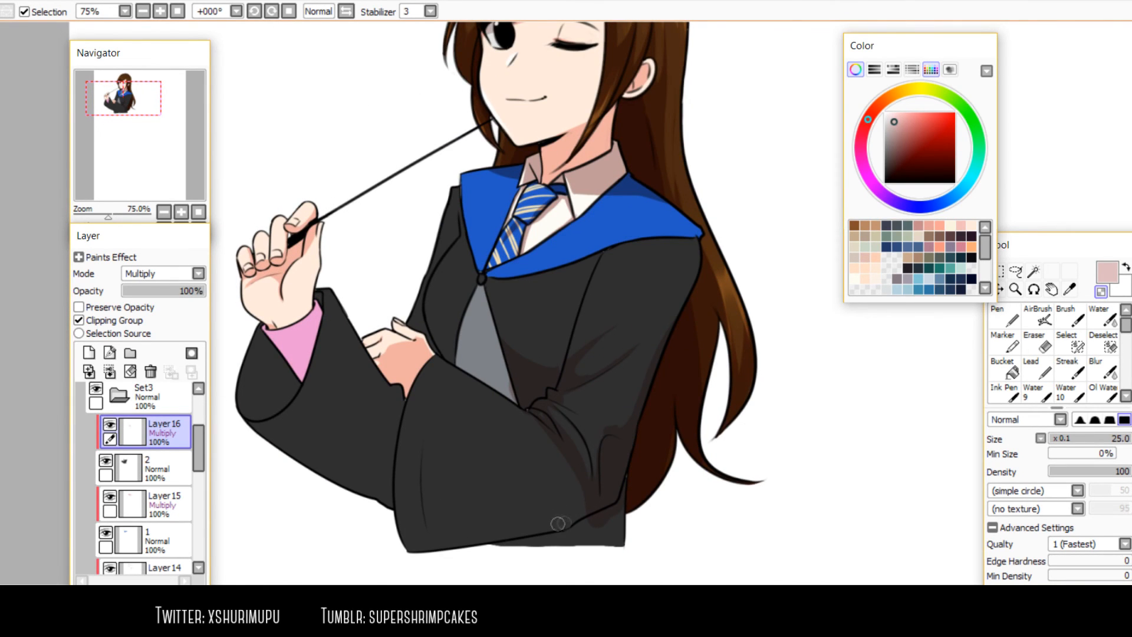
drag(558, 342, 593, 437)
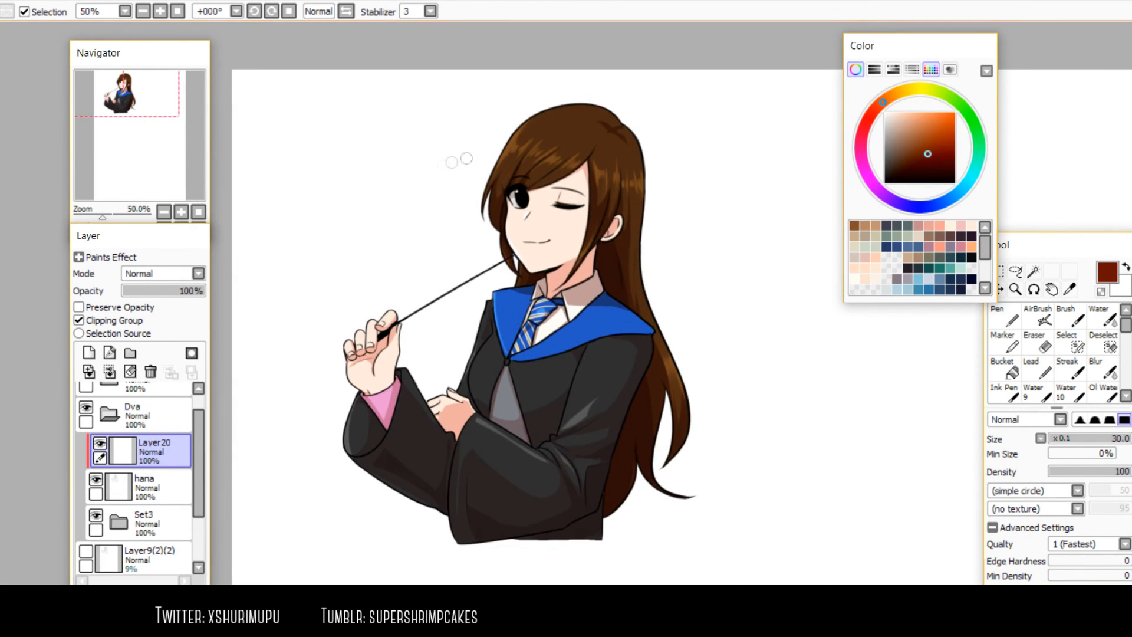
Select layer 1 inside the Set3 folder for editing
scroll(501, 150, up, 1)
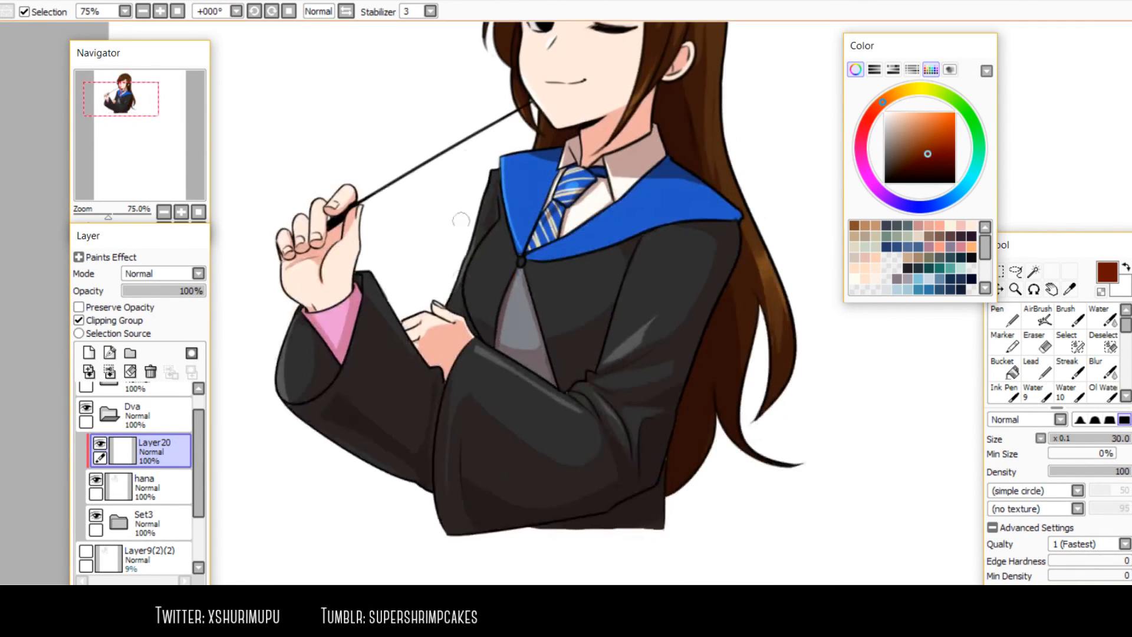
scroll(450, 462, up, 1)
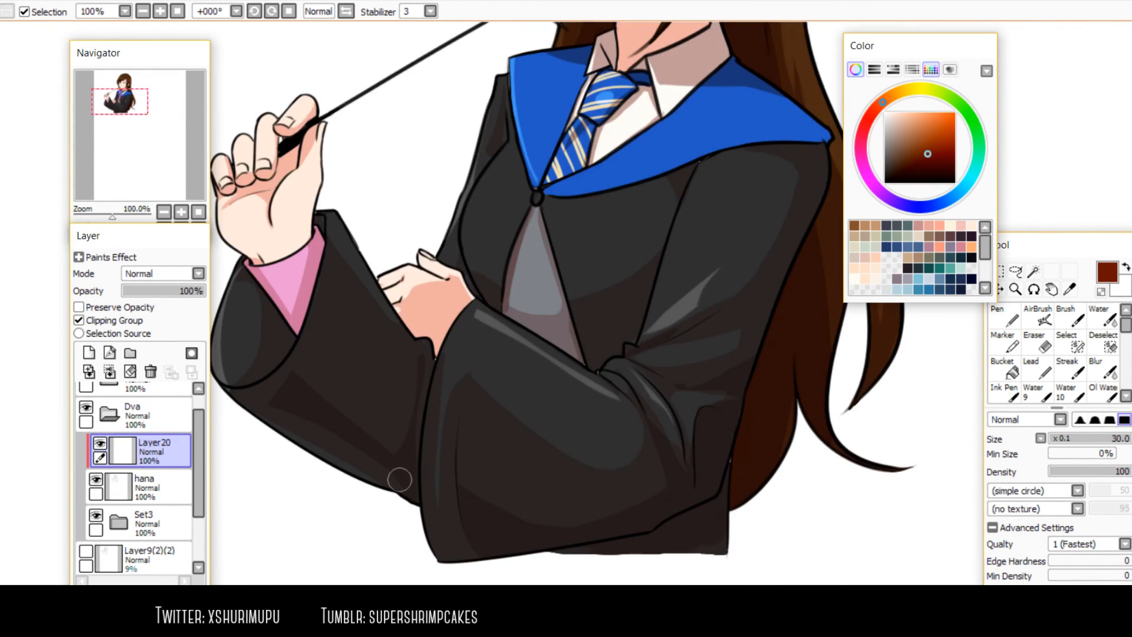
drag(199, 474, 199, 518)
click(118, 449)
drag(198, 436, 199, 478)
click(159, 501)
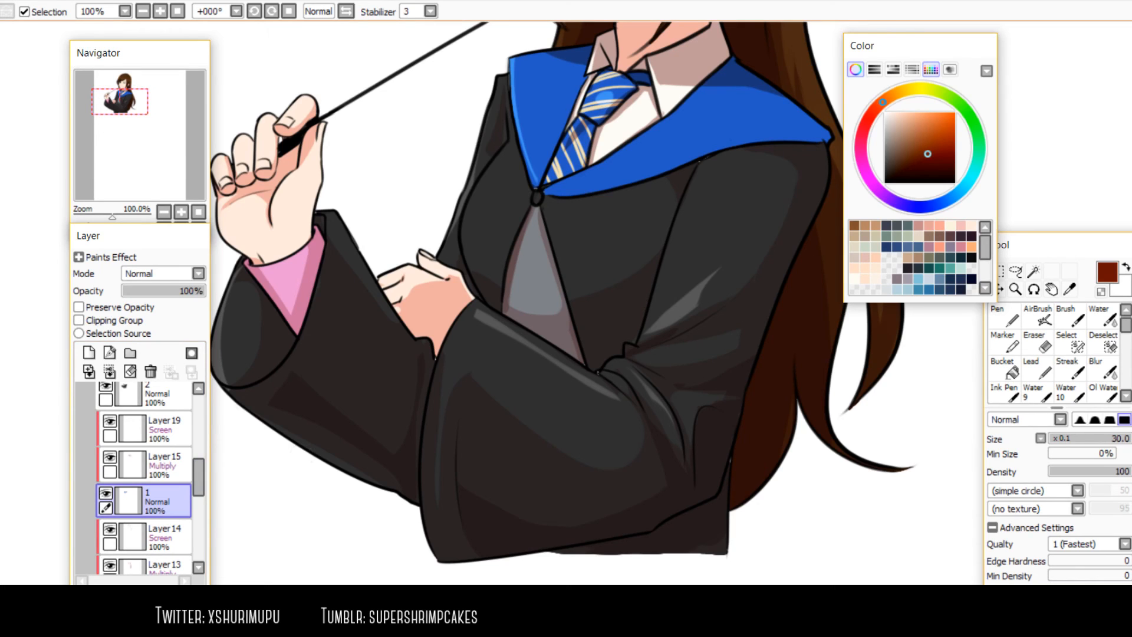
Sample the vest's grey and fill in the vest's lower tip up to the line art with a size 9 brush
scroll(711, 472, up, 3)
key(bracketleft)
key(bracketleft)
key(bracketleft)
key(bracketleft)
key(bracketleft)
key(bracketleft)
key(bracketleft)
drag(767, 432, 762, 447)
drag(377, 151, 478, 276)
click(473, 297)
alt+click(360, 166)
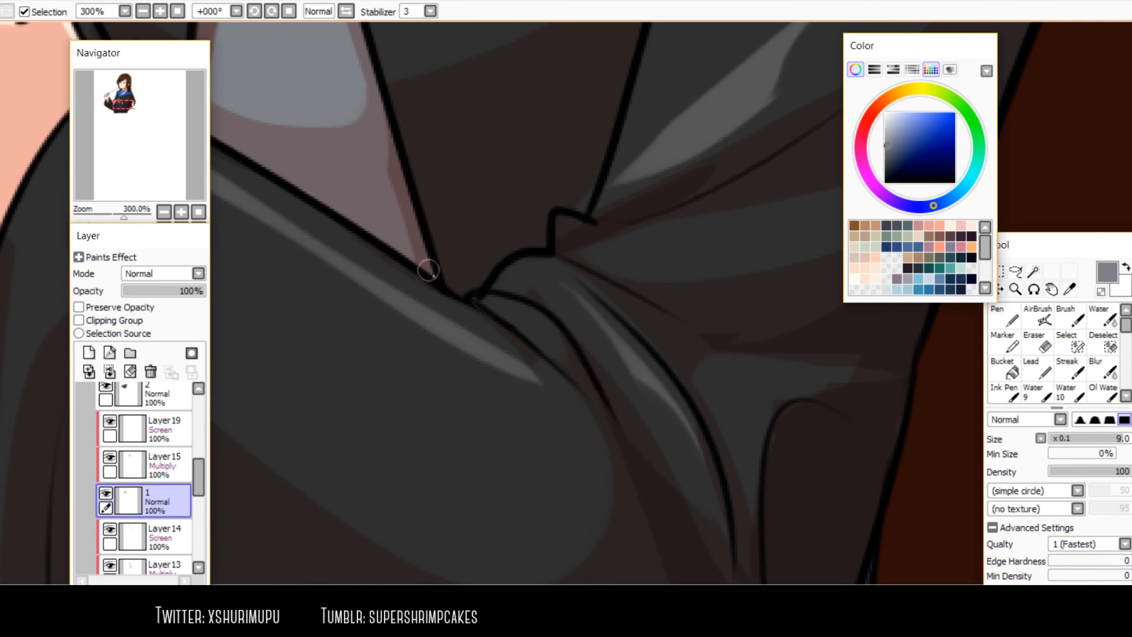
scroll(435, 274, down, 2)
drag(436, 274, 715, 295)
Select the hana layer above the Set3 folder
scroll(541, 336, down, 2)
drag(541, 336, 464, 539)
scroll(140, 477, up, 5)
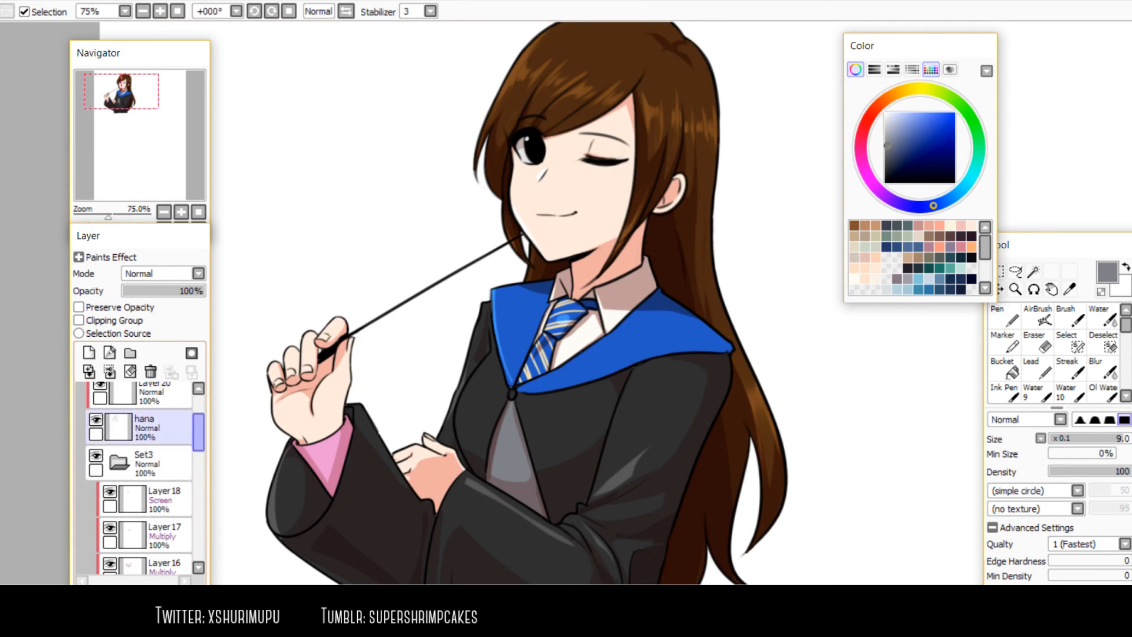
Select Layer20 above the hana layer, clip it to the layer below and choose a dark reddish brown
click(119, 463)
scroll(140, 477, up, 1)
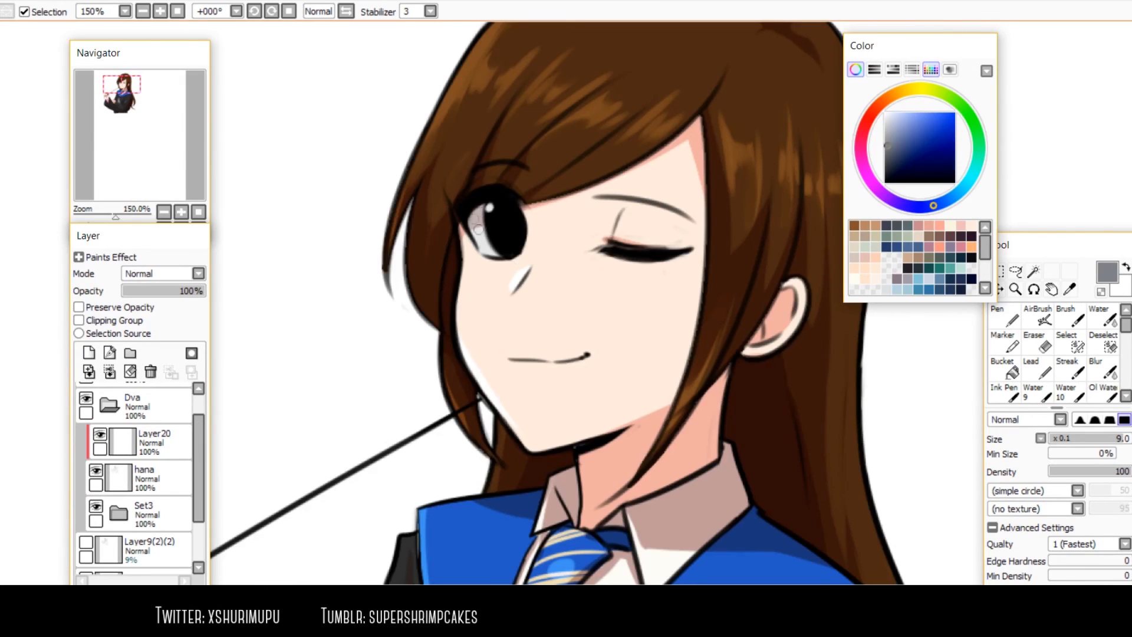
scroll(473, 218, up, 1)
click(155, 478)
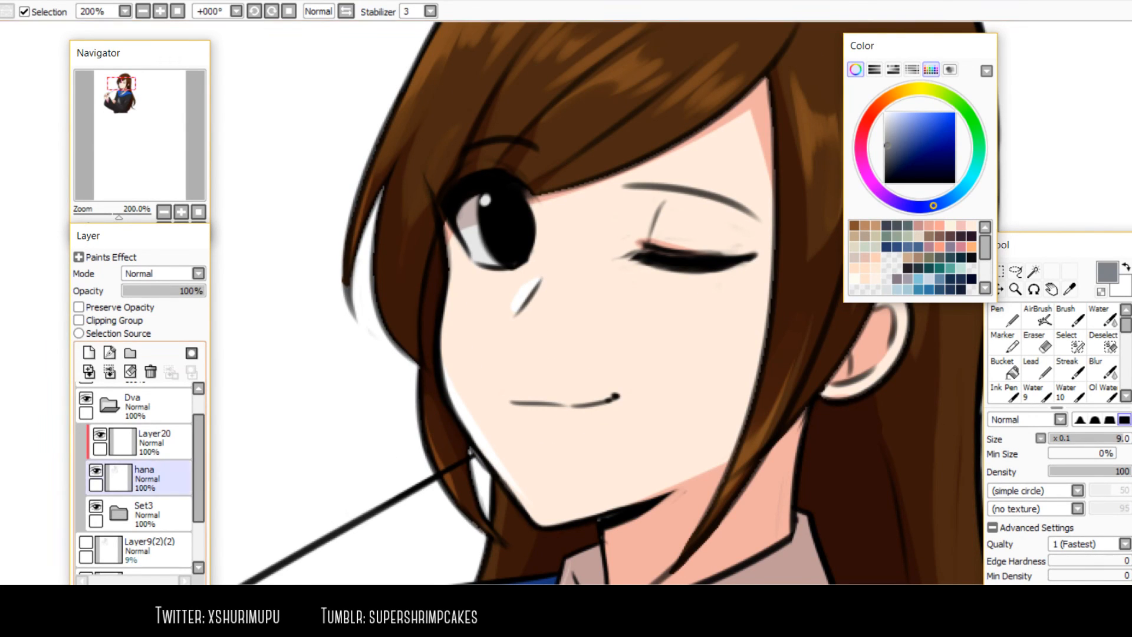
click(159, 443)
click(154, 478)
click(159, 442)
click(89, 371)
click(881, 103)
click(925, 153)
scroll(541, 207, up, 1)
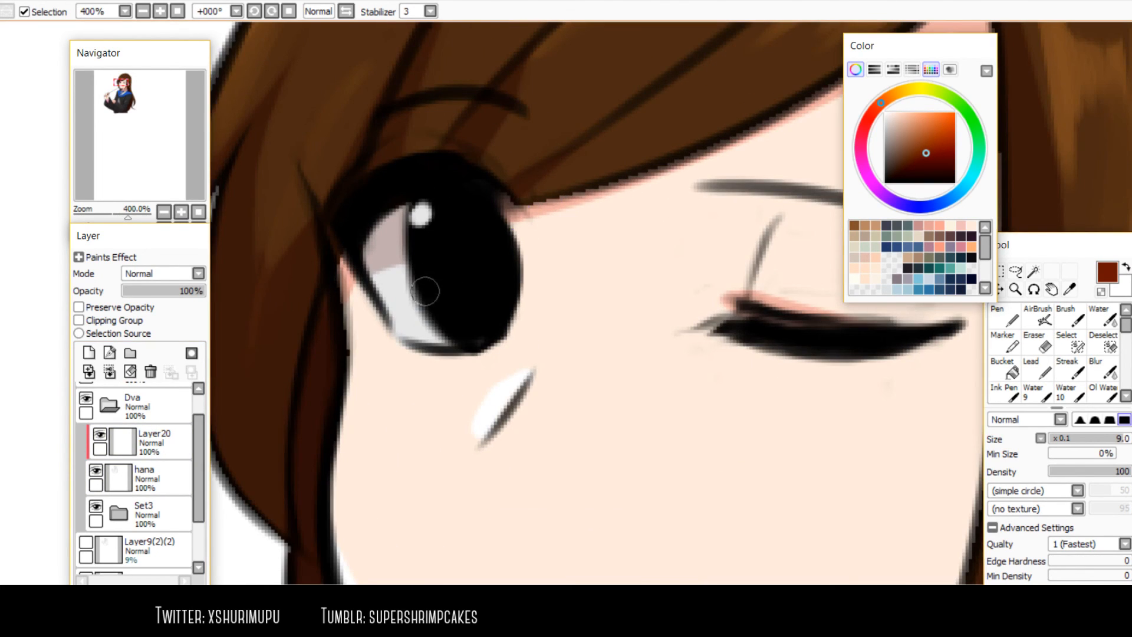
click(159, 442)
click(78, 320)
Paint an orange-brown spot in the lower part of the open eye's iris with a size 9 brush
drag(490, 306, 460, 314)
key(ctrl+z)
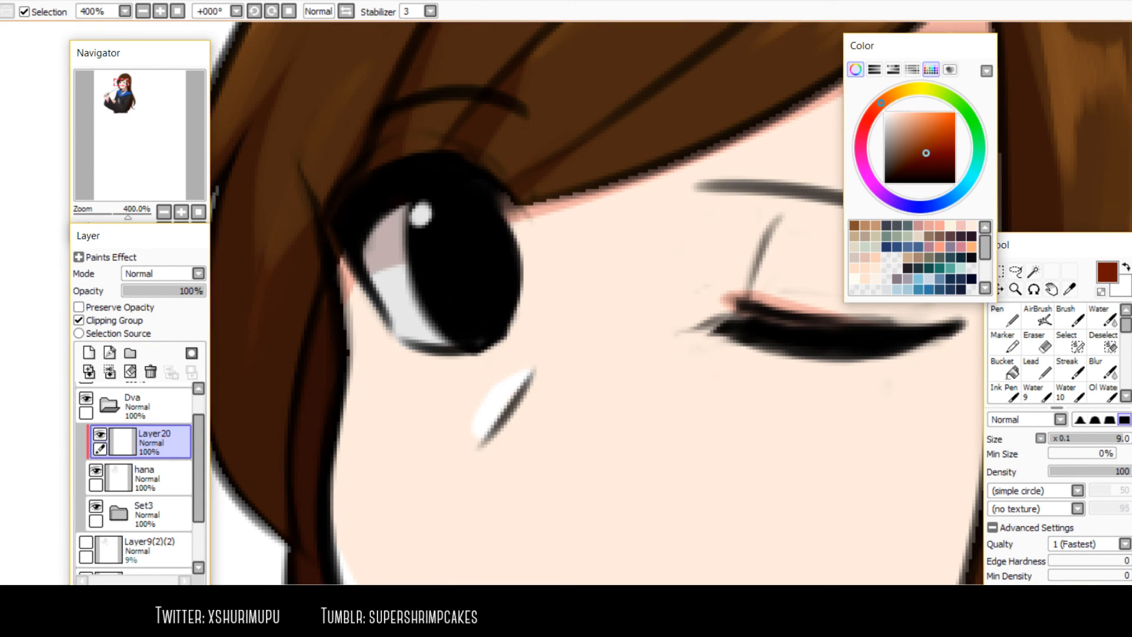
drag(943, 141, 936, 133)
mouse_move(471, 300)
mouse_down()
mouse_move(473, 312)
mouse_move(447, 314)
mouse_move(468, 301)
mouse_up()
key(h)
scroll(545, 219, down, 1)
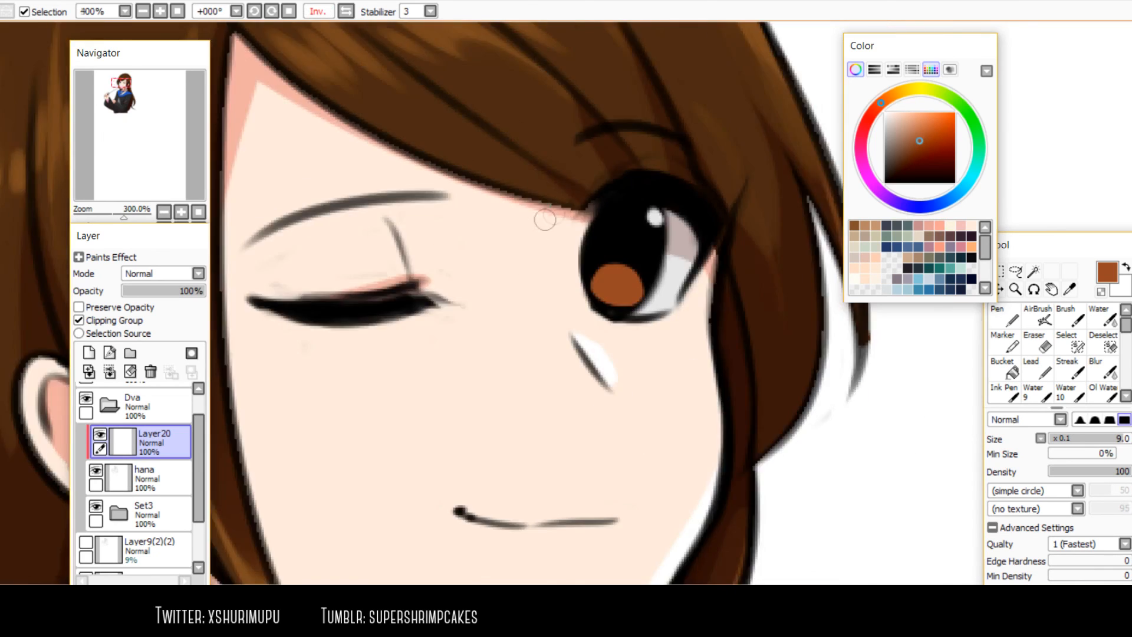
scroll(539, 239, down, 3)
scroll(565, 245, up, 3)
key(ctrl+z)
drag(557, 274, 556, 296)
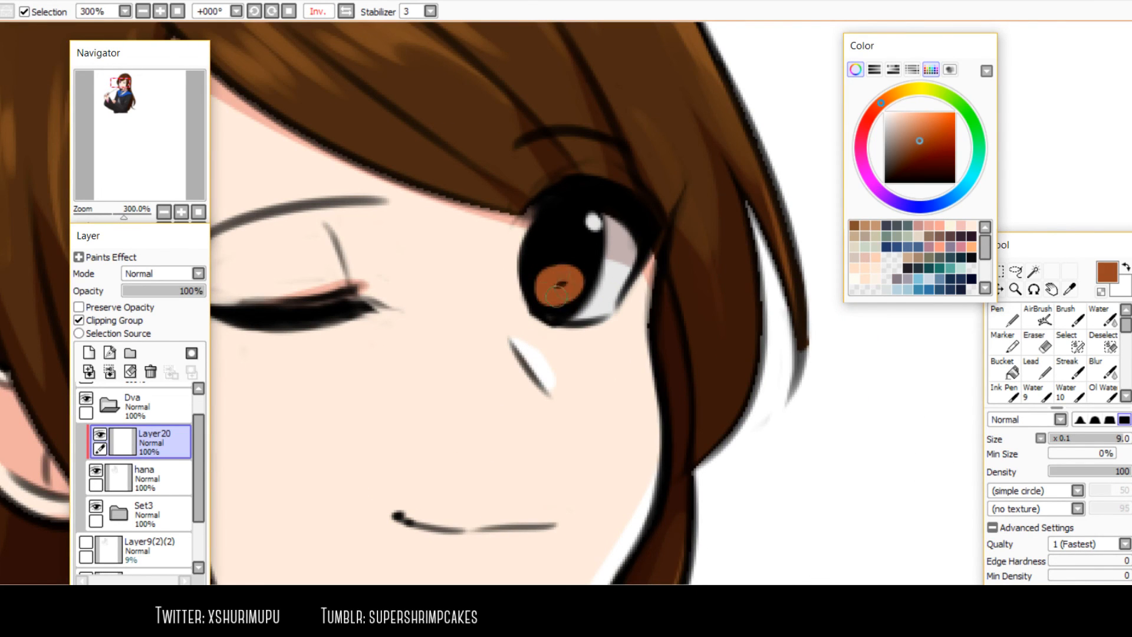
key(h)
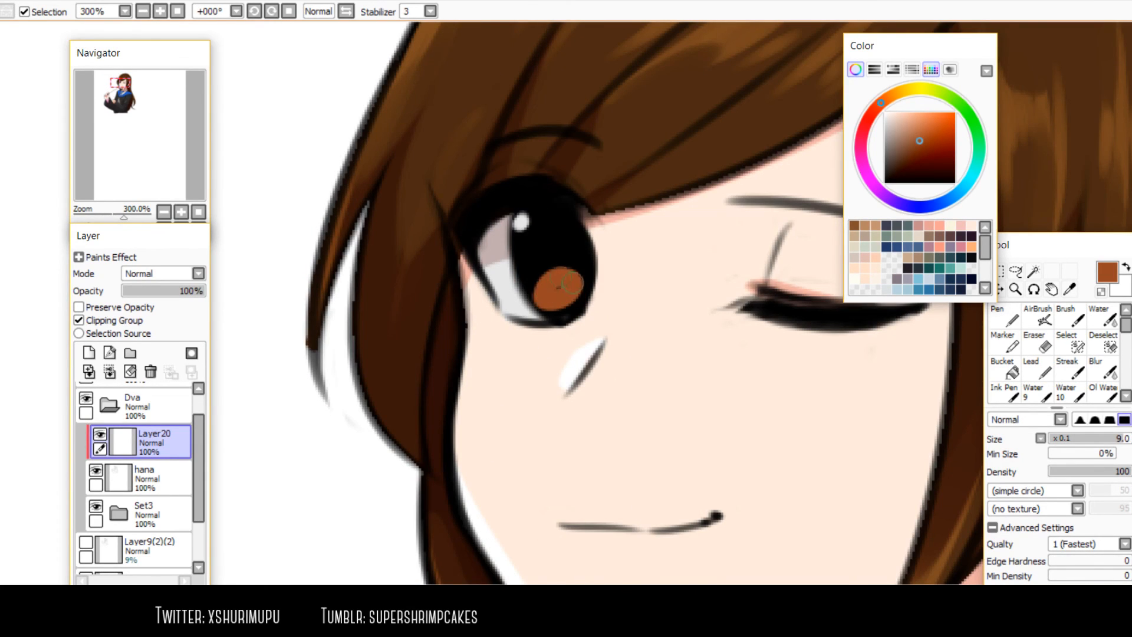
Blend the iris's orange-brown spot upward into the black with the Blur brush at size 20
click(1103, 368)
key(bracketleft)
key(bracketleft)
key(bracketleft)
key(bracketleft)
key(bracketleft)
key(bracketleft)
key(bracketleft)
key(bracketleft)
key(bracketleft)
key(bracketleft)
key(bracketleft)
key(bracketleft)
key(bracketleft)
key(bracketleft)
key(bracketleft)
key(bracketleft)
key(bracketleft)
key(bracketleft)
key(bracketleft)
key(bracketleft)
key(bracketright)
mouse_move(538, 252)
mouse_down()
mouse_move(540, 282)
mouse_move(564, 269)
mouse_move(561, 278)
mouse_move(551, 279)
mouse_move(571, 248)
mouse_move(556, 270)
mouse_up()
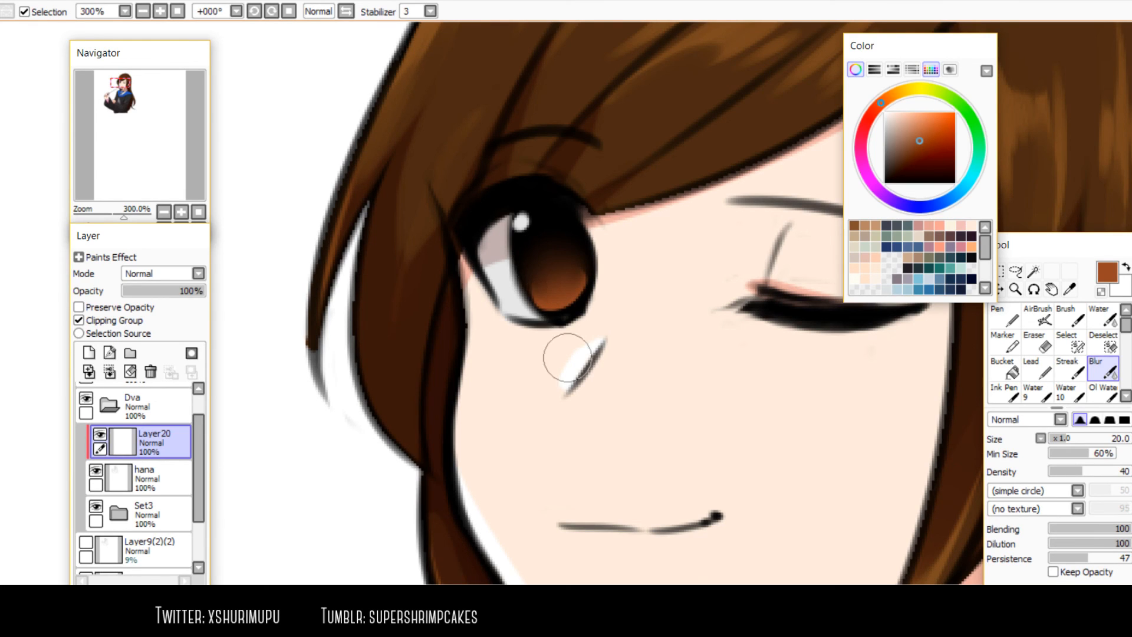
Add more orange-brown at the bottom of the iris and blur it into the existing gradient
key(e)
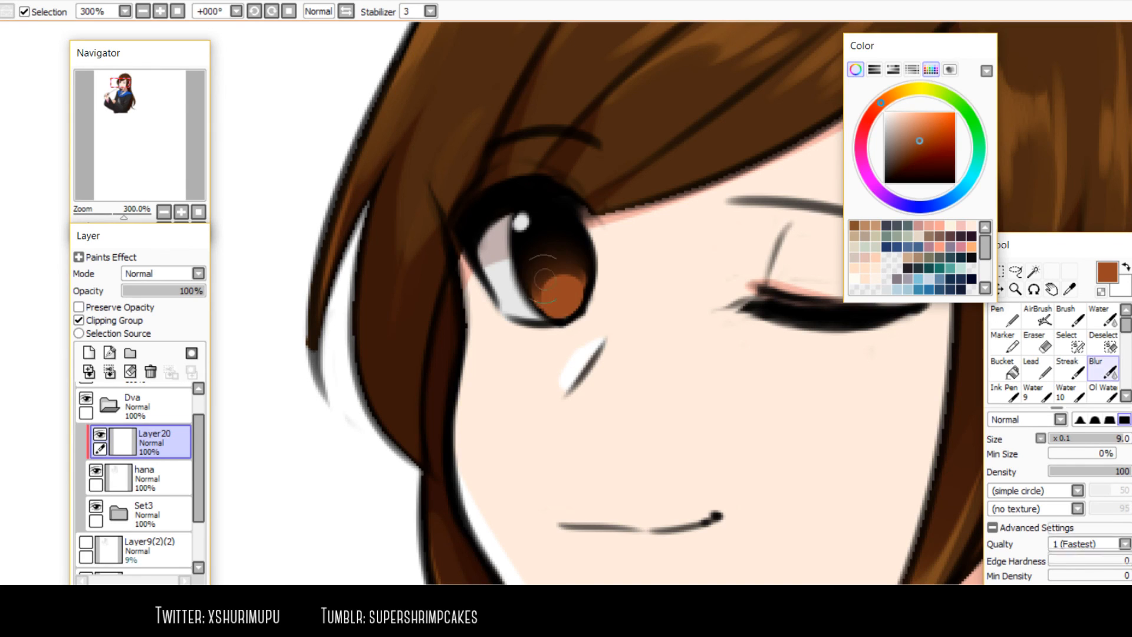
key(b)
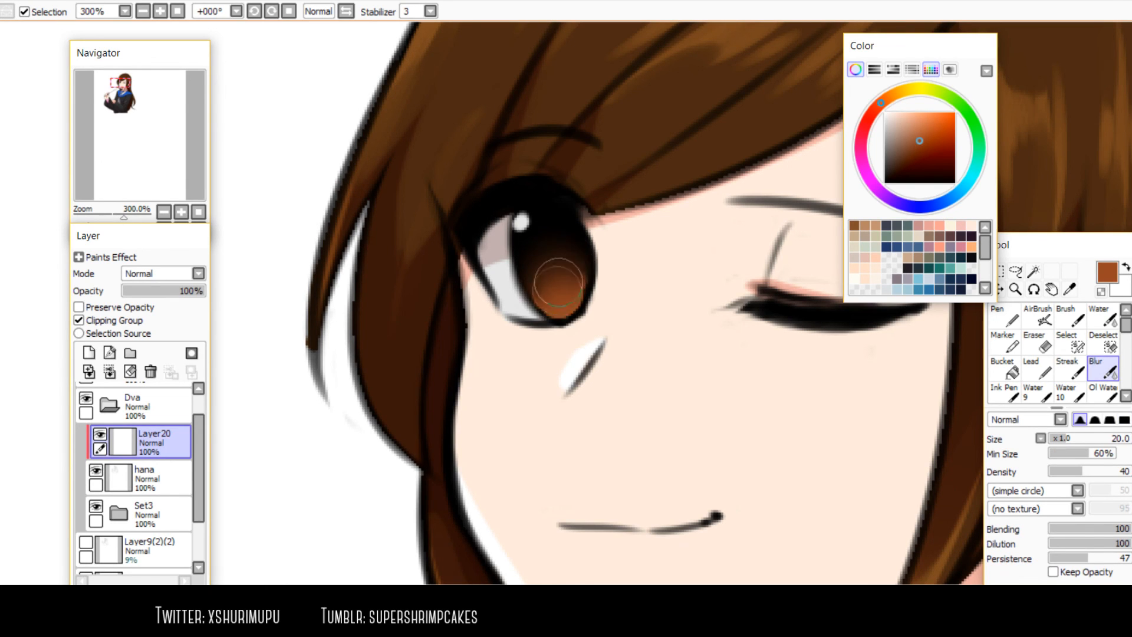
key(h)
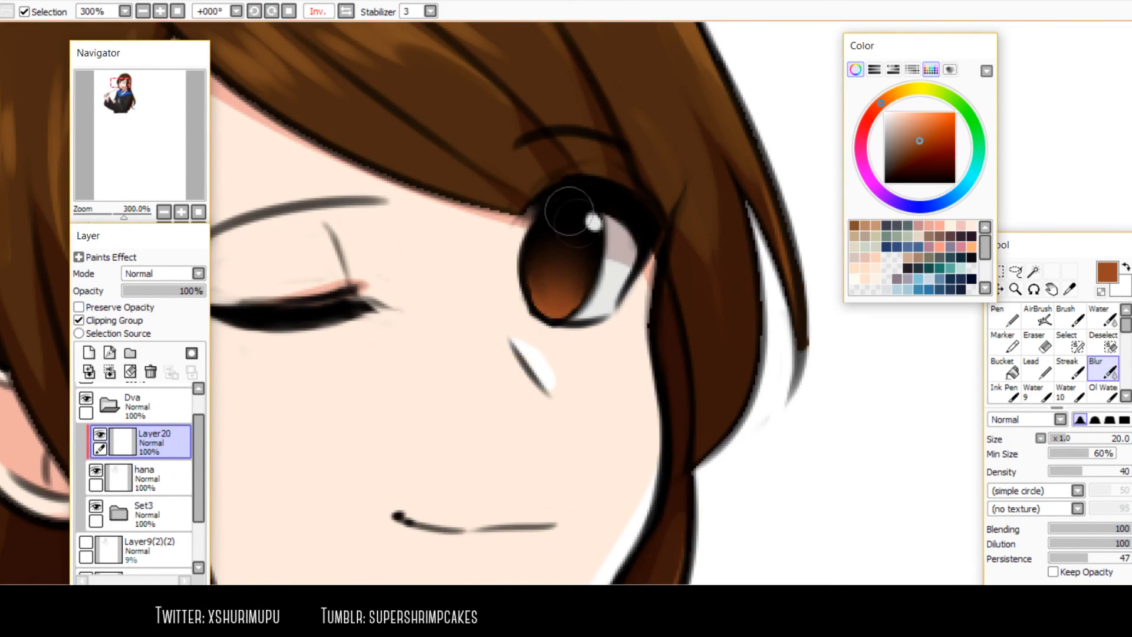
scroll(501, 266, down, 3)
scroll(488, 357, up, 3)
Choose a light orange and paint an upright oval in the middle of the open eye's iris with a size 9 brush
drag(910, 115, 923, 113)
click(886, 99)
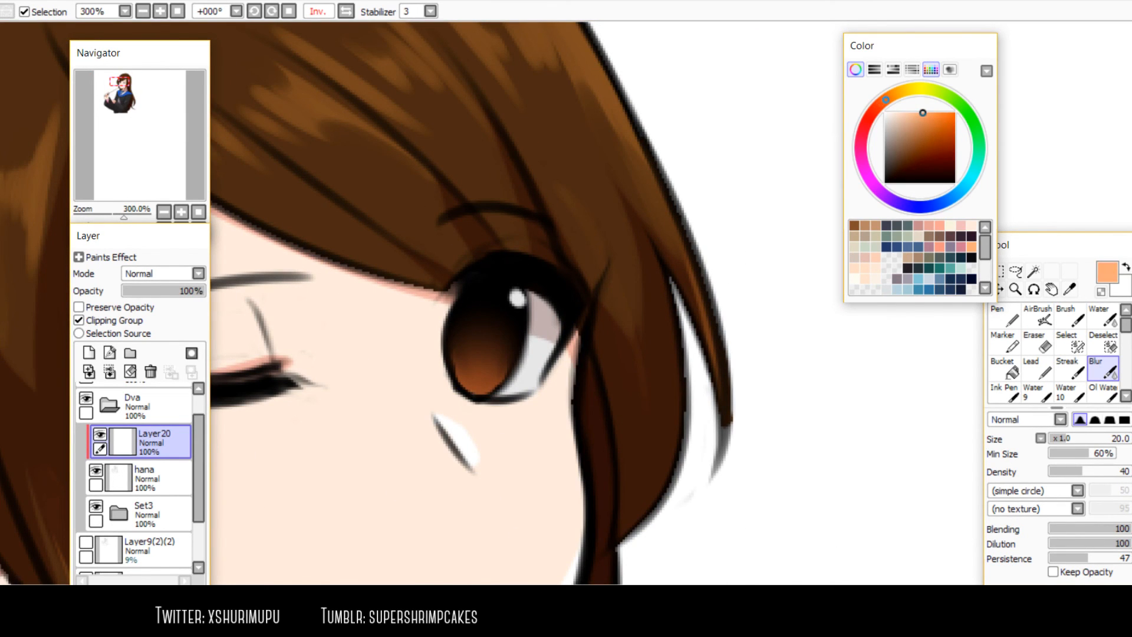
key(n)
drag(483, 358, 497, 346)
key(h)
drag(534, 404, 511, 288)
key(ctrl+z)
drag(610, 227, 603, 247)
key(ctrl+z)
key(ctrl+z)
key(ctrl+z)
scroll(612, 306, down, 4)
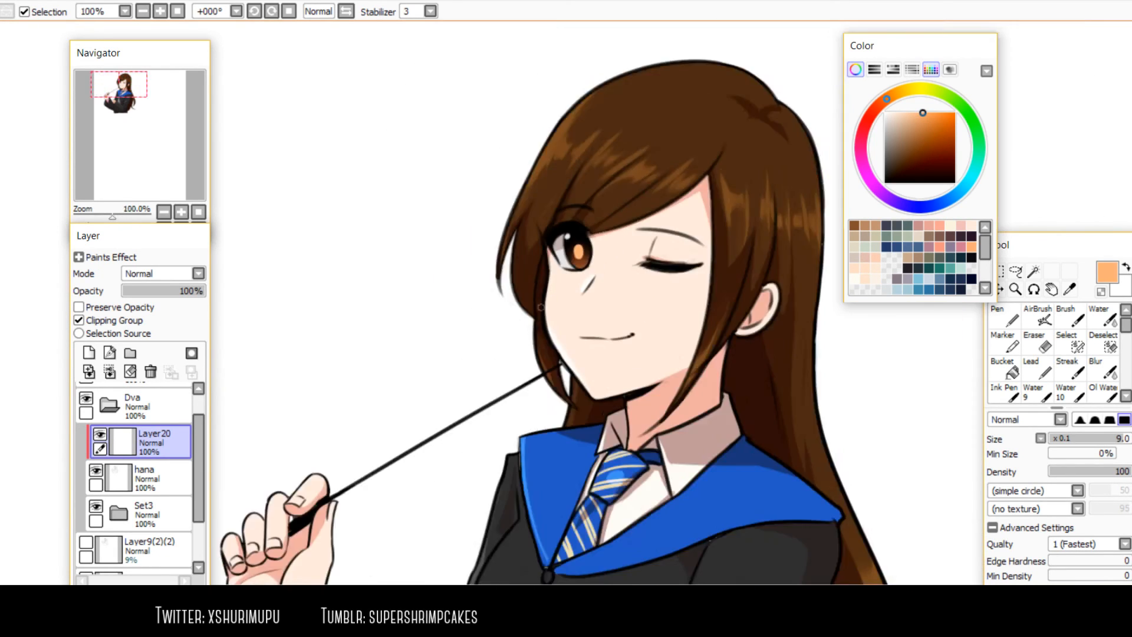
scroll(563, 339, up, 4)
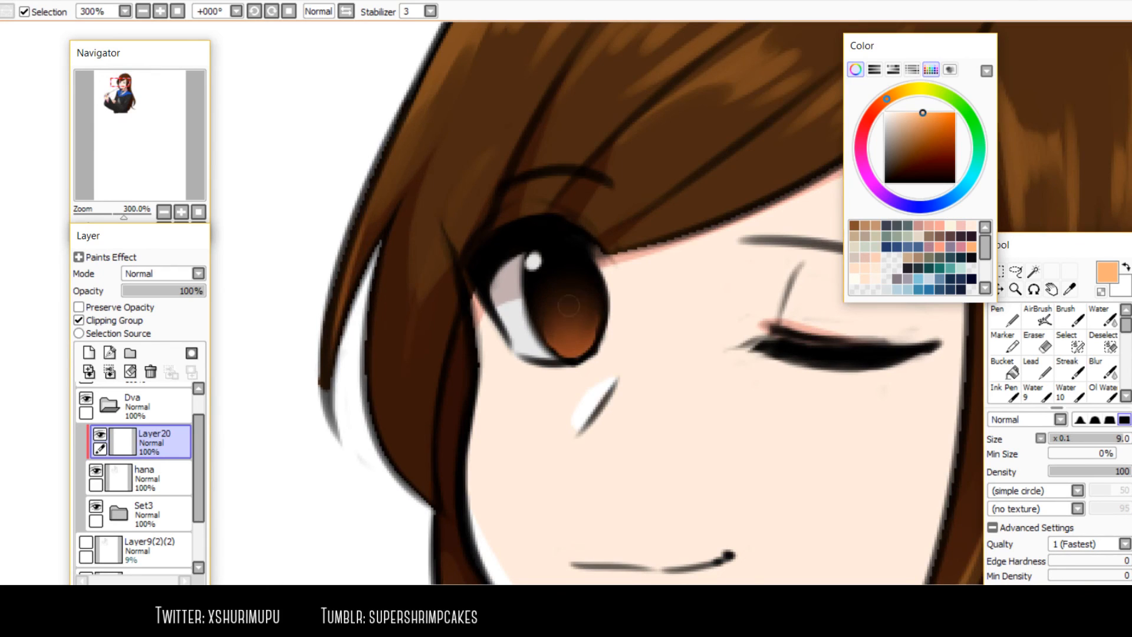
key(ctrl+z)
drag(567, 293, 573, 293)
key(ctrl+z)
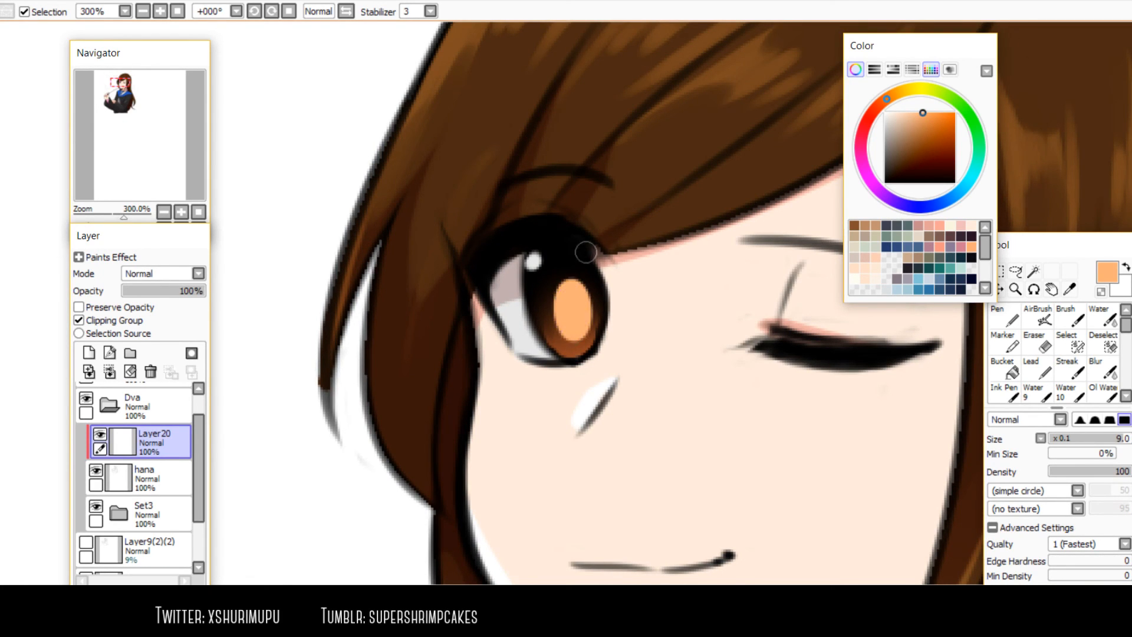
scroll(585, 253, down, 4)
key(h)
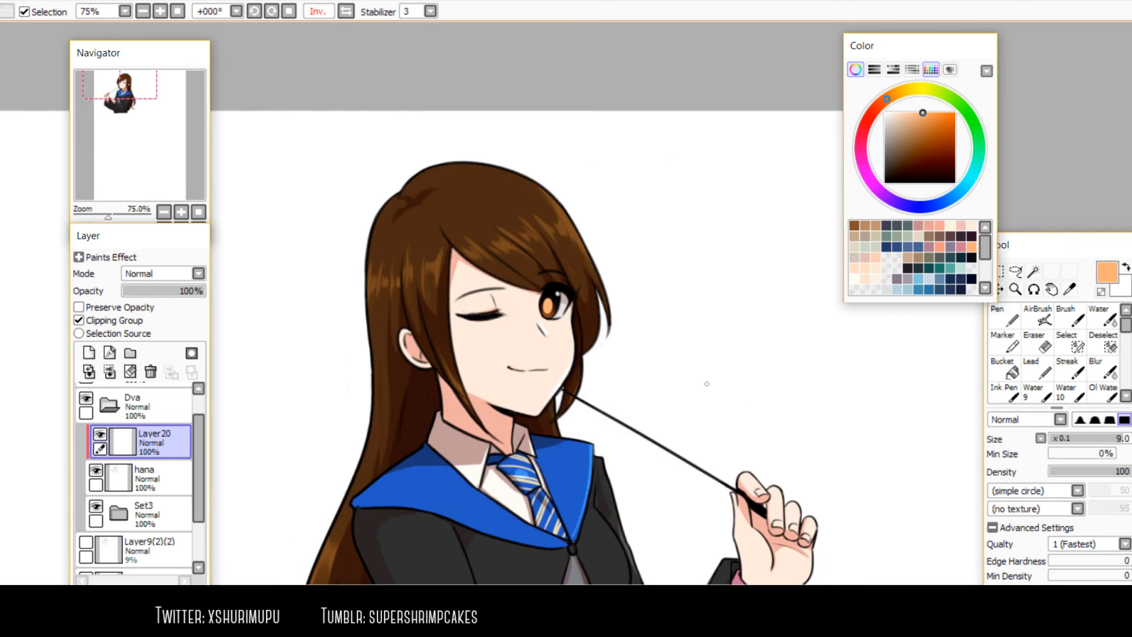
Soften the light orange oval in the iris using transparent colour and the Acrylic brush at size 10
scroll(554, 297, up, 5)
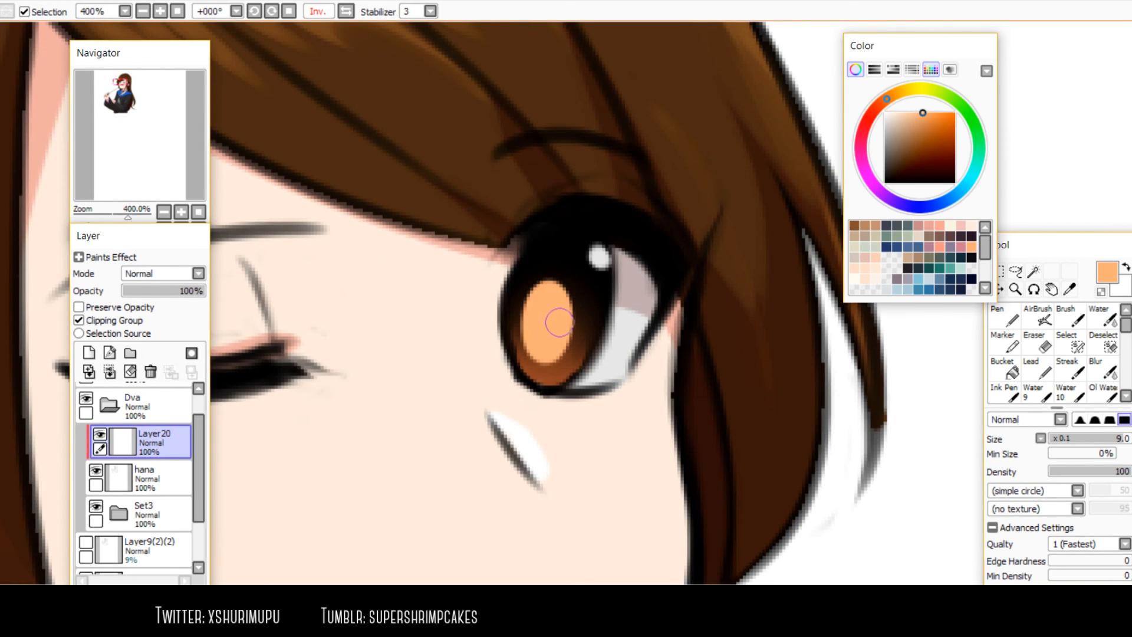
key(c)
key(bracketleft)
key(bracketleft)
key(bracketleft)
key(bracketleft)
key(bracketleft)
key(bracketleft)
key(bracketleft)
key(bracketleft)
key(bracketleft)
key(bracketleft)
key(minus)
drag(543, 299, 542, 333)
key(ctrl+z)
key(bracketleft)
key(bracketleft)
key(bracketleft)
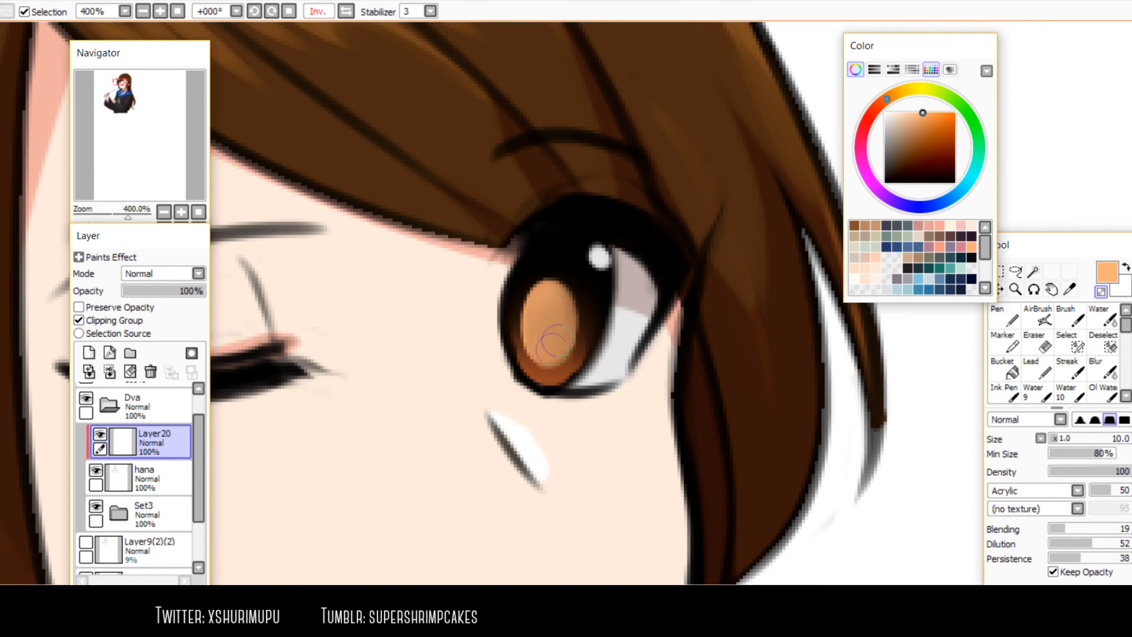
key(h)
scroll(553, 365, down, 4)
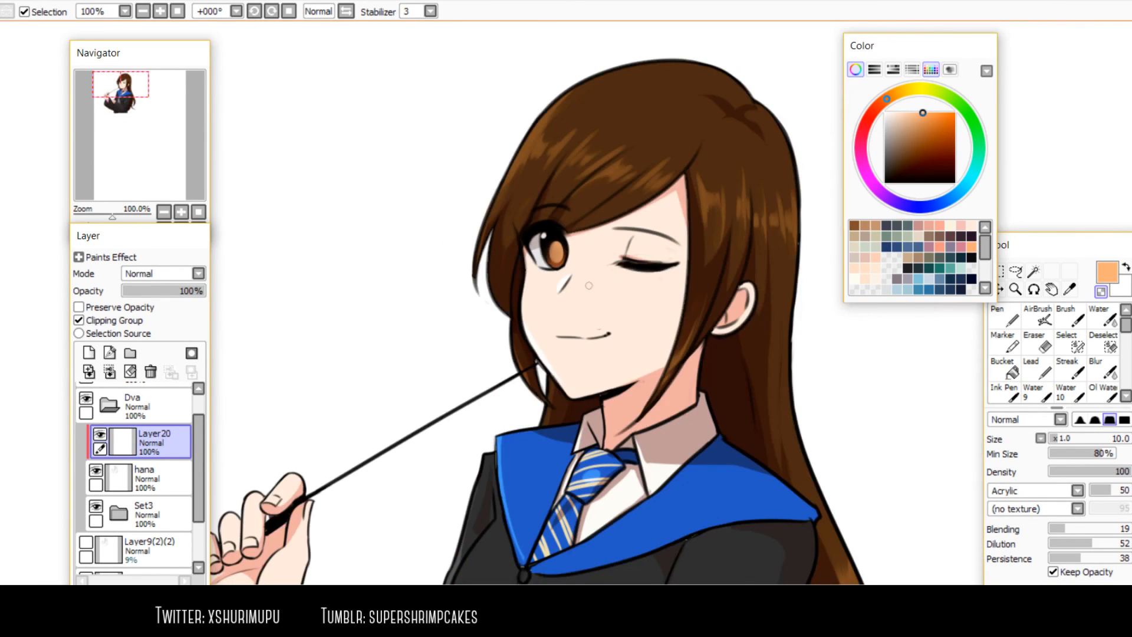
Fade out the upper part of the orange oval to form a dark pupil in the open eye
scroll(553, 247, up, 3)
drag(551, 248, 542, 271)
key(ctrl+z)
key(h)
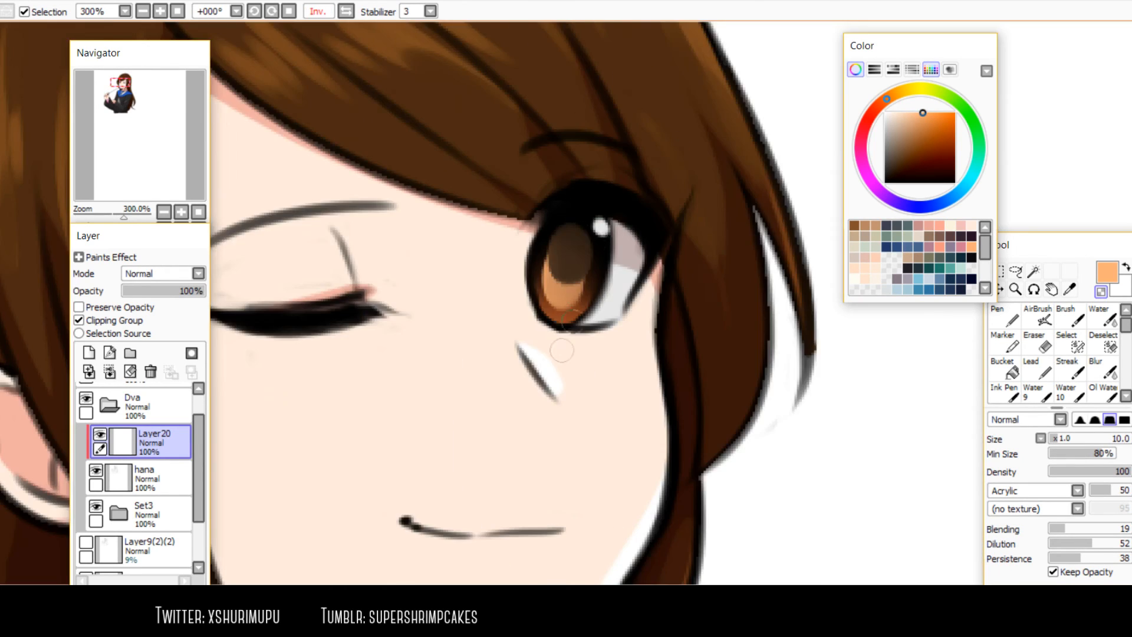
scroll(561, 351, down, 4)
scroll(595, 306, up, 2)
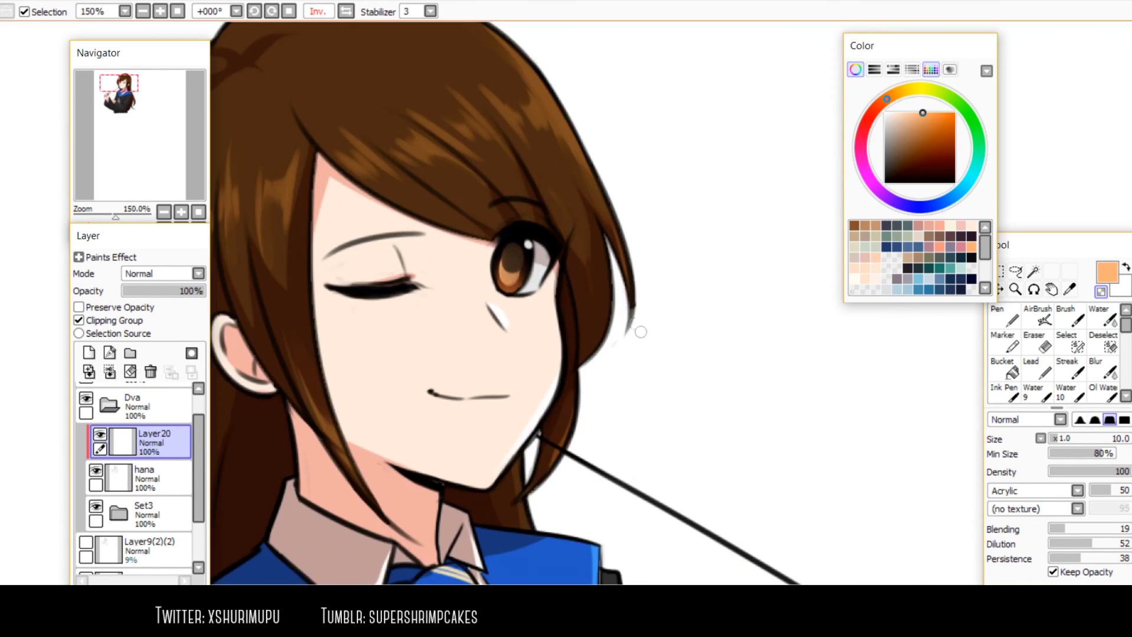
key(Home)
scroll(471, 74, up, 4)
drag(418, 261, 388, 204)
drag(617, 275, 628, 327)
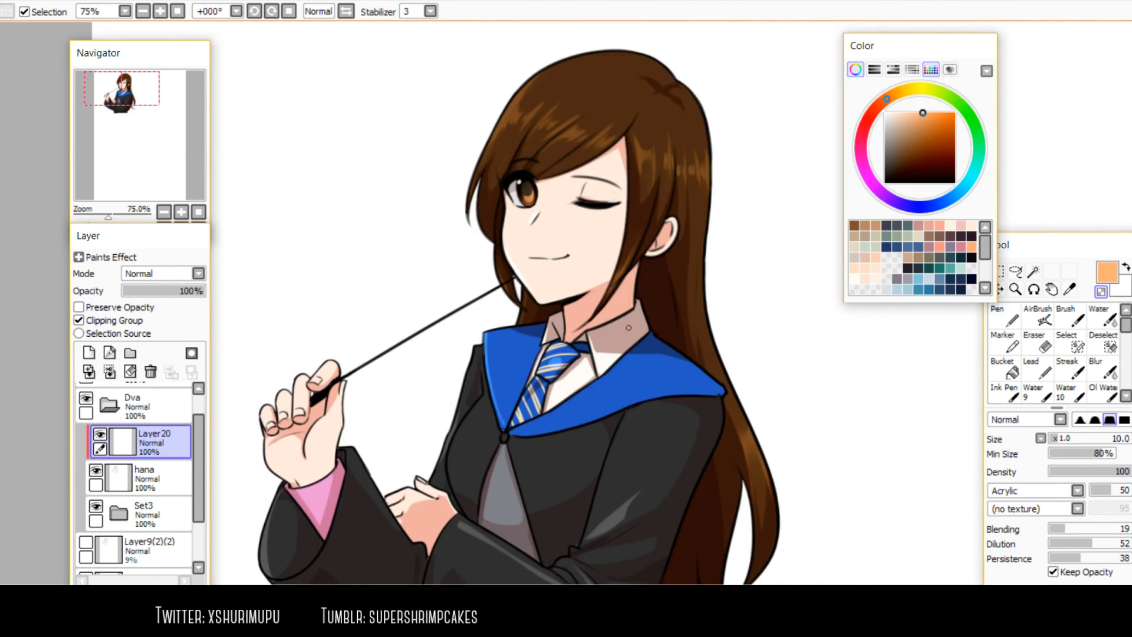
Choose a dark red and tint the line art of the closed eye, its eyebrow, the nose and the mouth, enlarging the brush to size 16
scroll(573, 89, up, 2)
drag(690, 301, 639, 217)
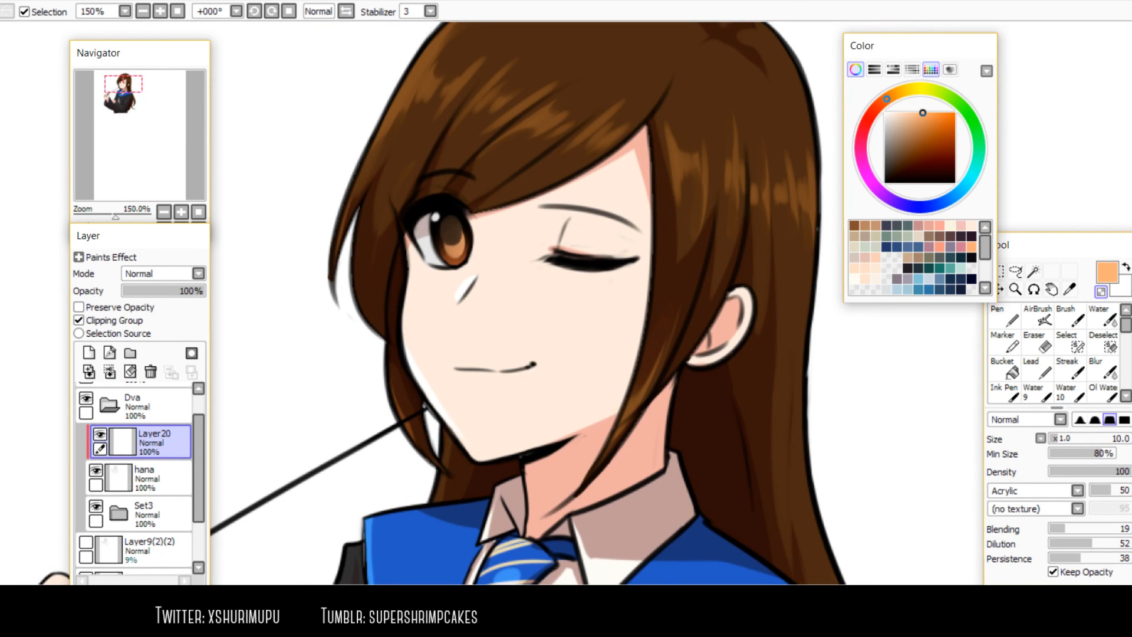
click(867, 122)
click(931, 150)
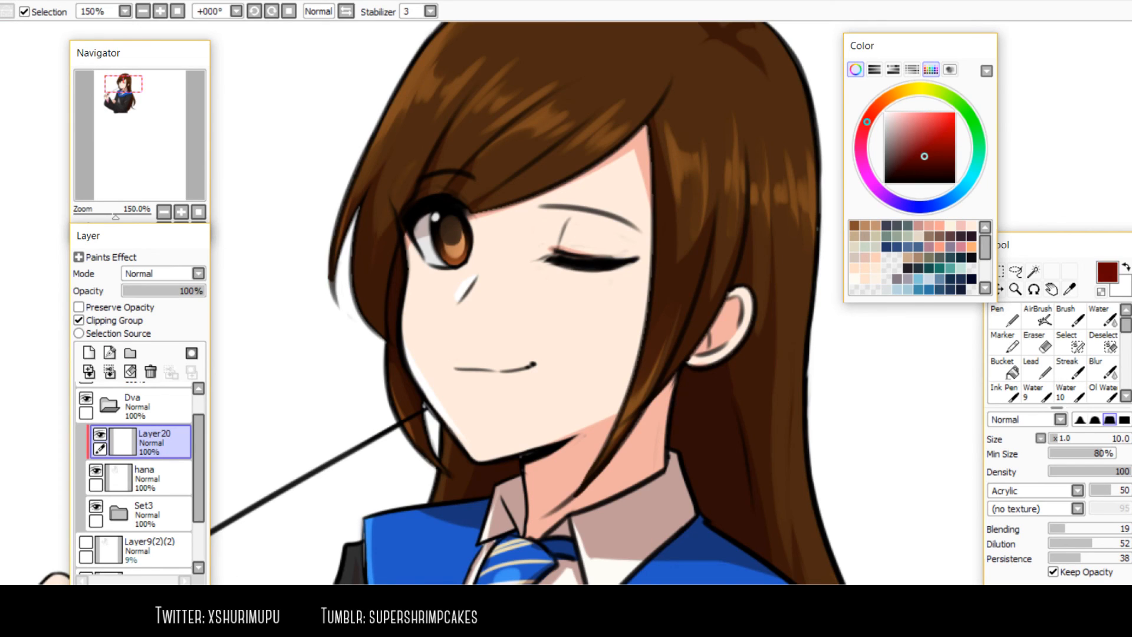
scroll(517, 260, up, 2)
mouse_move(538, 265)
mouse_down()
mouse_move(519, 263)
mouse_move(613, 269)
mouse_up()
key(bracketright)
key(bracketright)
key(bracketright)
mouse_move(513, 248)
mouse_down()
mouse_move(652, 268)
mouse_move(722, 257)
mouse_up()
mouse_move(520, 156)
mouse_down()
mouse_move(645, 168)
mouse_move(717, 195)
mouse_up()
mouse_move(424, 265)
mouse_down()
mouse_move(609, 253)
mouse_move(548, 335)
mouse_up()
mouse_move(580, 463)
mouse_down()
mouse_move(515, 358)
mouse_move(631, 353)
mouse_up()
scroll(619, 354, down, 1)
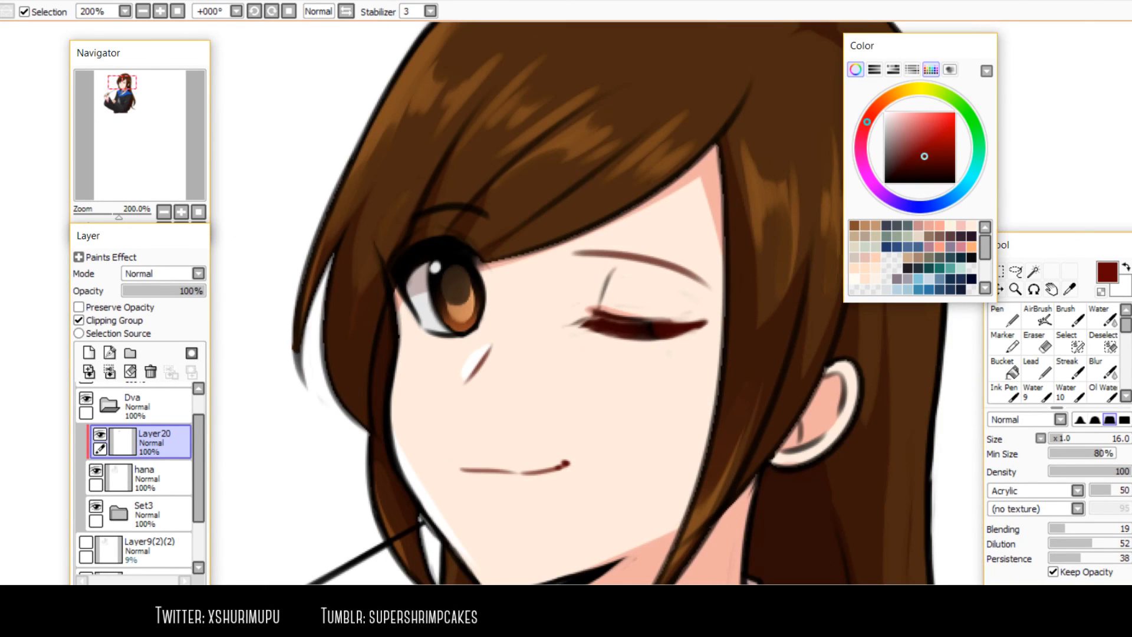
Tint the outer upper lashes and the lines above the open eye with dark red
drag(634, 153, 550, 250)
click(935, 174)
drag(424, 297, 440, 177)
scroll(439, 175, up, 2)
click(931, 154)
mouse_move(386, 127)
mouse_down()
mouse_move(438, 219)
mouse_move(437, 144)
mouse_move(460, 127)
mouse_move(525, 112)
mouse_move(571, 147)
mouse_up()
Reduce the brush to size 10 and tint the inner corner and lower lash line of the open eye dark red
key(bracketleft)
key(bracketleft)
key(bracketleft)
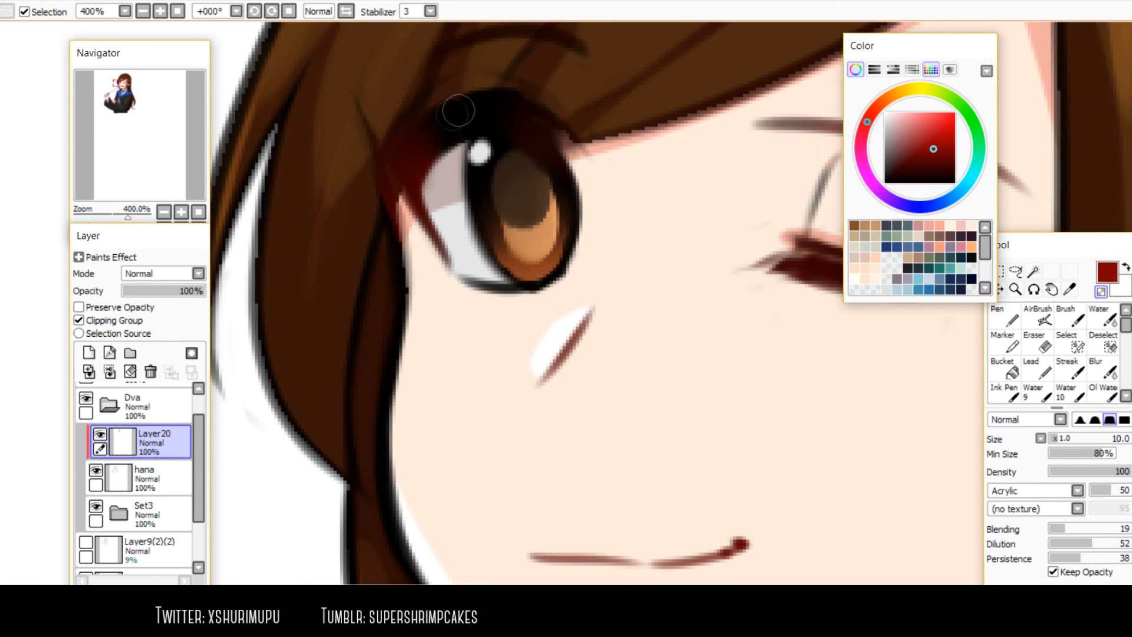
drag(513, 106, 564, 135)
drag(455, 287, 571, 302)
drag(488, 301, 551, 287)
scroll(559, 196, down, 2)
drag(674, 360, 565, 268)
mouse_move(563, 394)
mouse_down()
mouse_move(597, 373)
mouse_move(535, 419)
mouse_up()
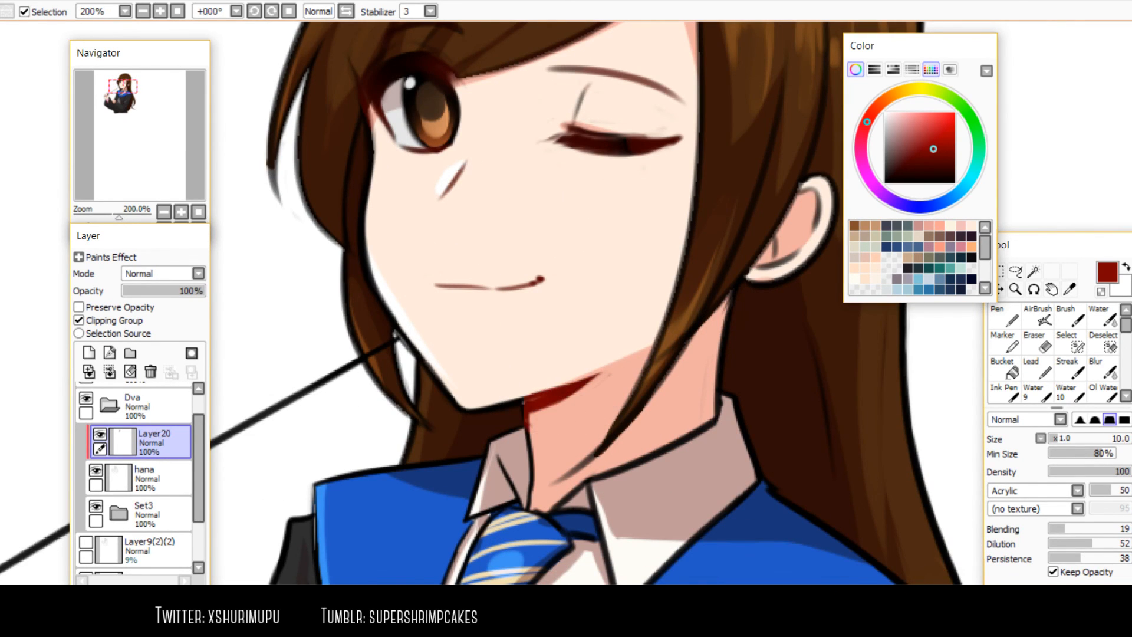
drag(660, 307, 594, 347)
key(ctrl+z)
Choose a dark red-brown and tint the black shadow under the chin and the ear's inner lines
click(879, 105)
click(934, 159)
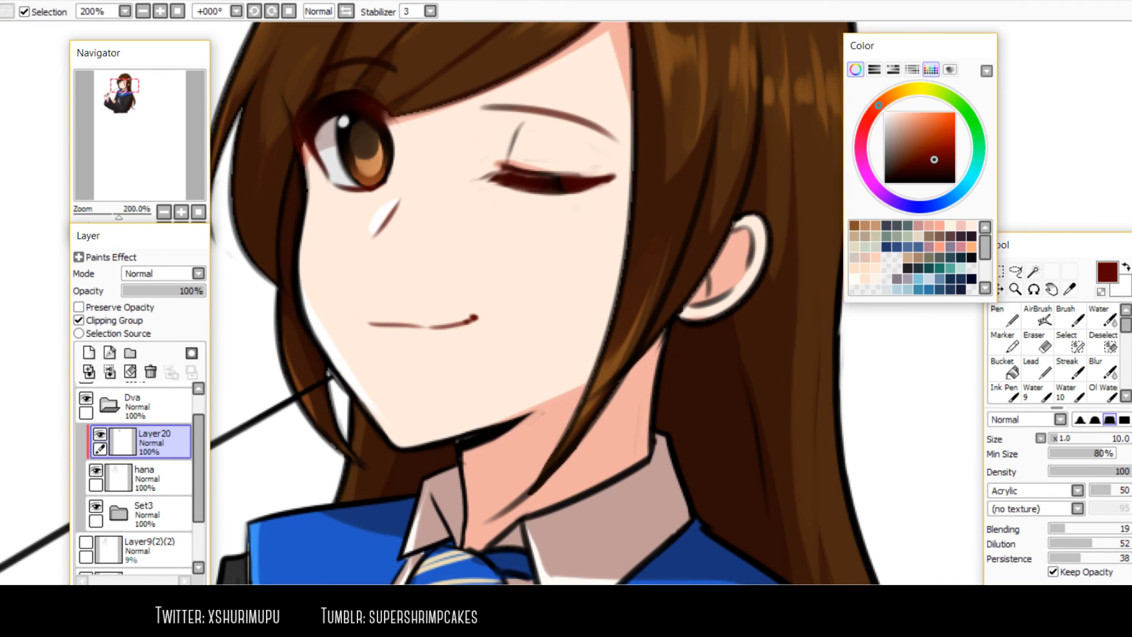
mouse_move(487, 419)
mouse_down()
mouse_move(482, 459)
mouse_move(533, 420)
mouse_move(489, 435)
mouse_up()
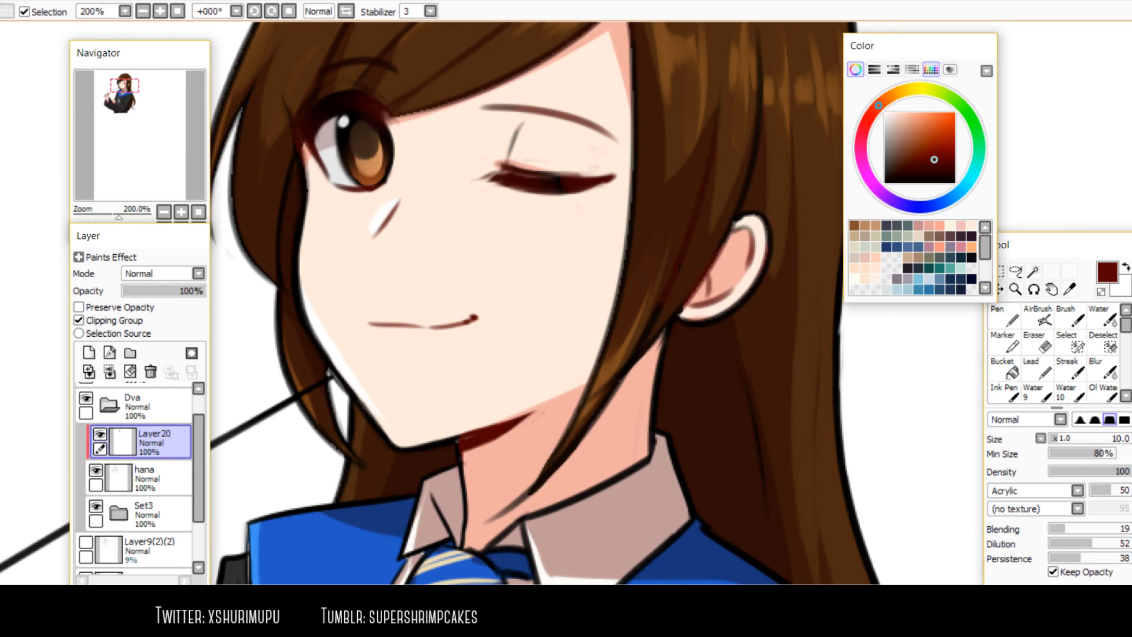
Choose a near-black brown and tint the hair's line art beside the face and ear
click(935, 175)
drag(609, 415, 654, 634)
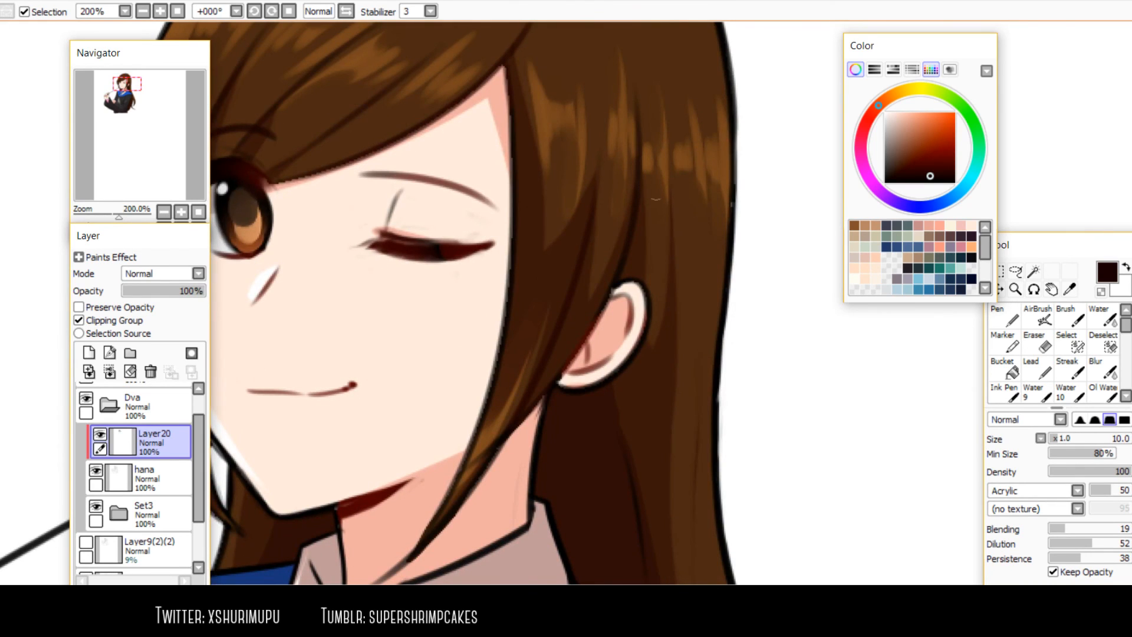
scroll(586, 281, down, 1)
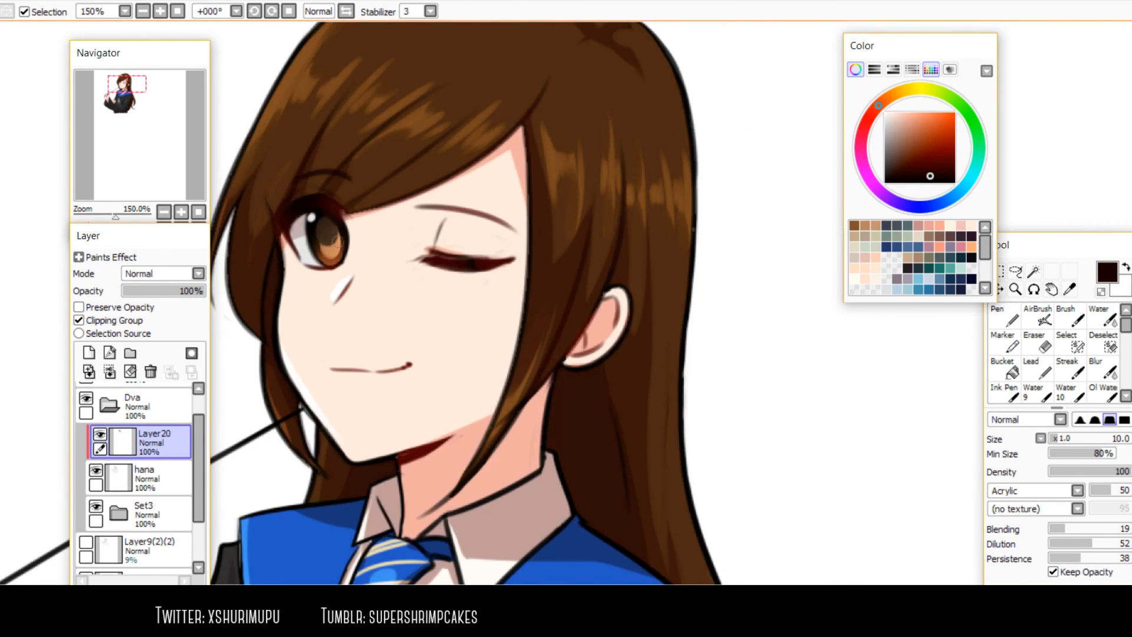
Return to a dark red-brown and tint the front outline of the neck
drag(338, 241, 542, 264)
mouse_move(481, 354)
mouse_down()
mouse_move(466, 46)
mouse_move(496, 297)
mouse_move(480, 81)
mouse_up()
scroll(601, 233, up, 1)
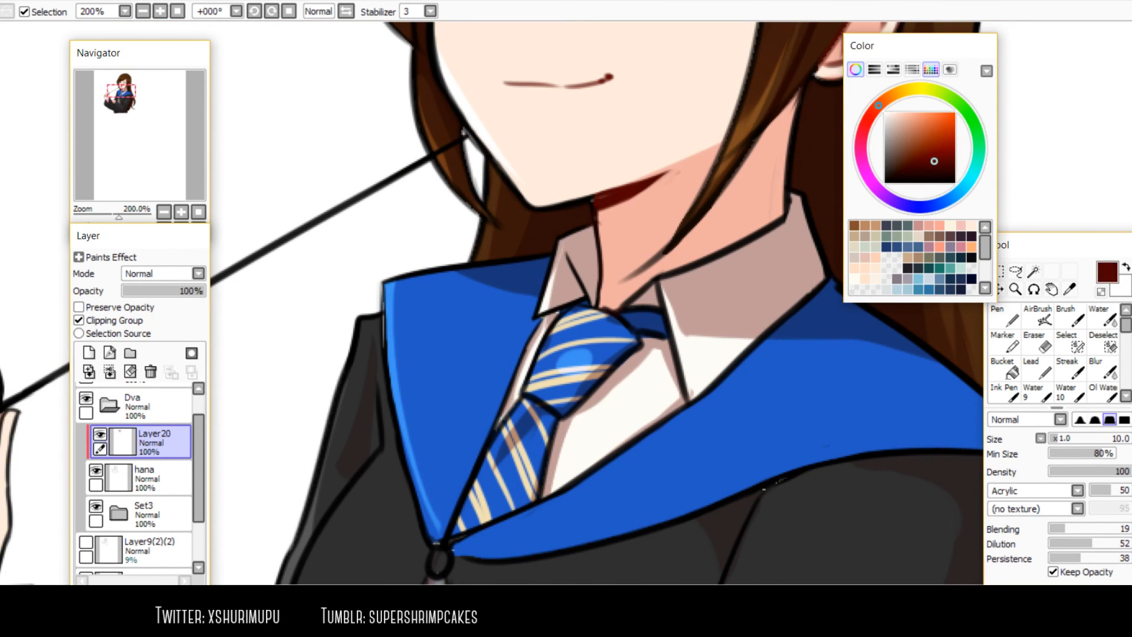
Choose a dark navy and tint the line art of the blue collar and tie
scroll(604, 286, down, 1)
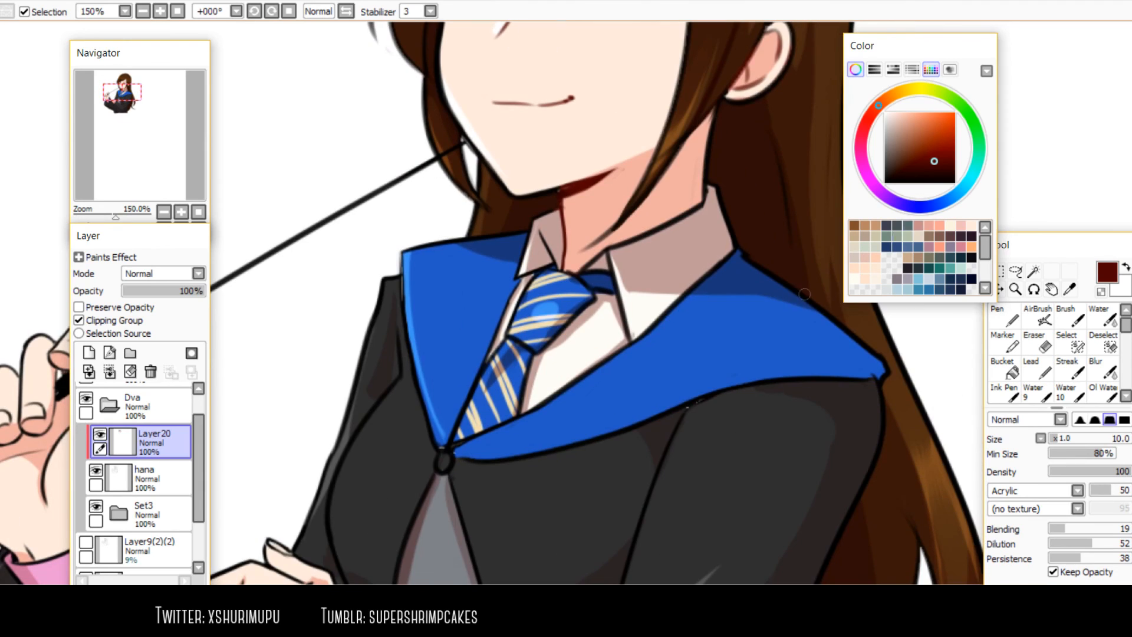
click(940, 203)
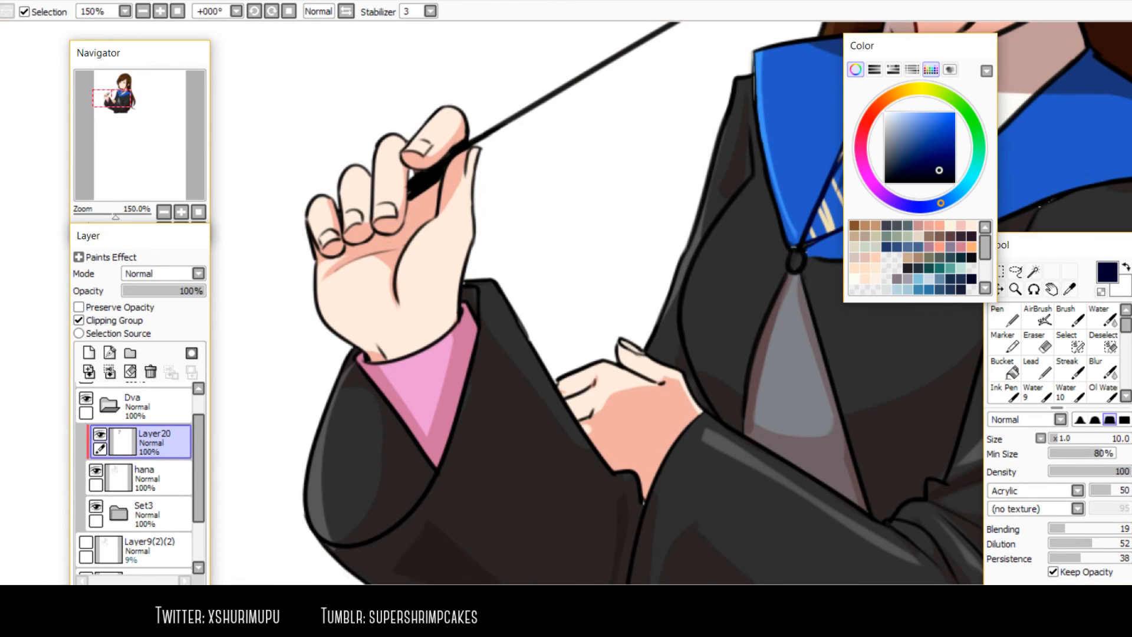
Choose a dark red-brown and tint the inner finger and palm lines of the raised hand
click(879, 104)
drag(929, 148, 939, 159)
scroll(433, 240, up, 1)
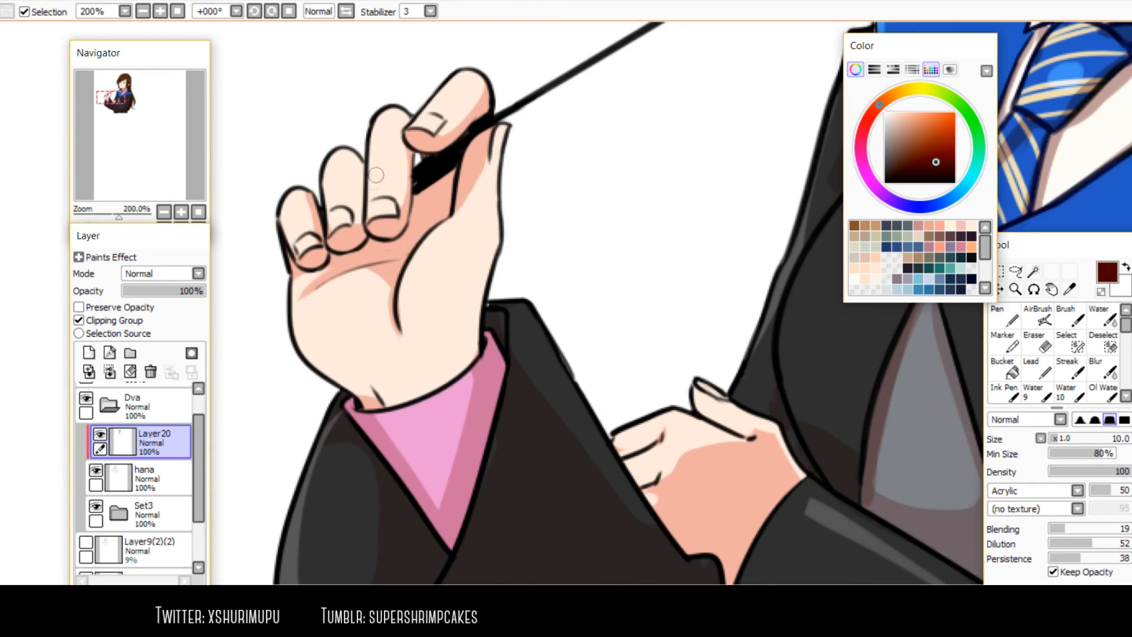
drag(327, 204, 324, 259)
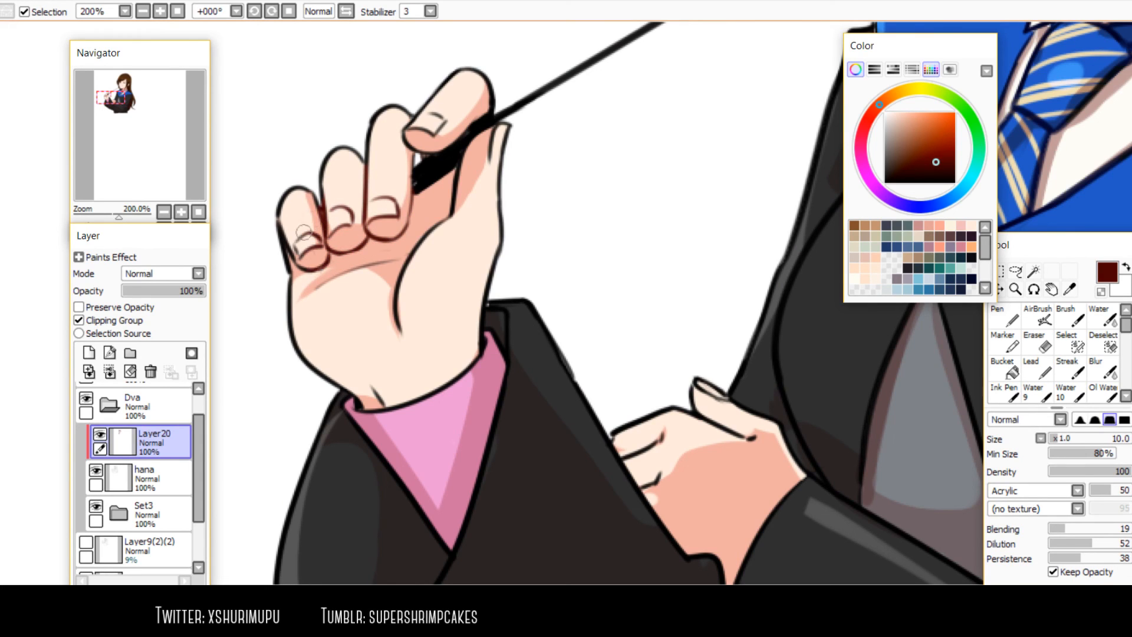
mouse_move(394, 323)
mouse_down()
mouse_move(424, 244)
mouse_move(457, 187)
mouse_up()
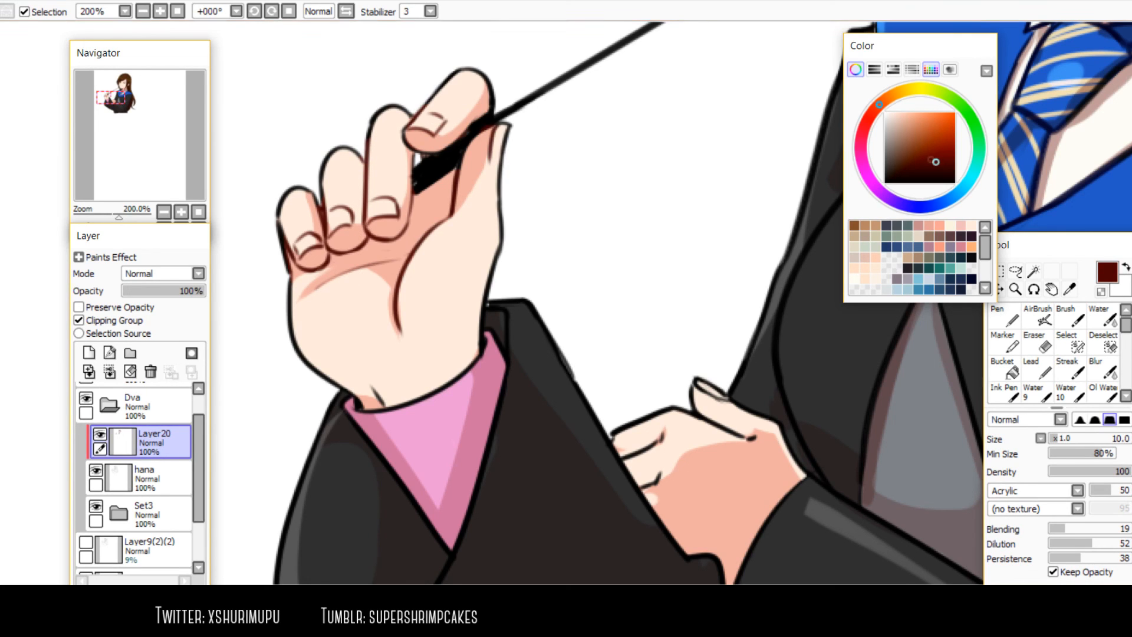
Tint the finger and thumb lines of the lower hand with a slightly adjusted dark red-brown
scroll(501, 353, down, 2)
scroll(570, 404, up, 2)
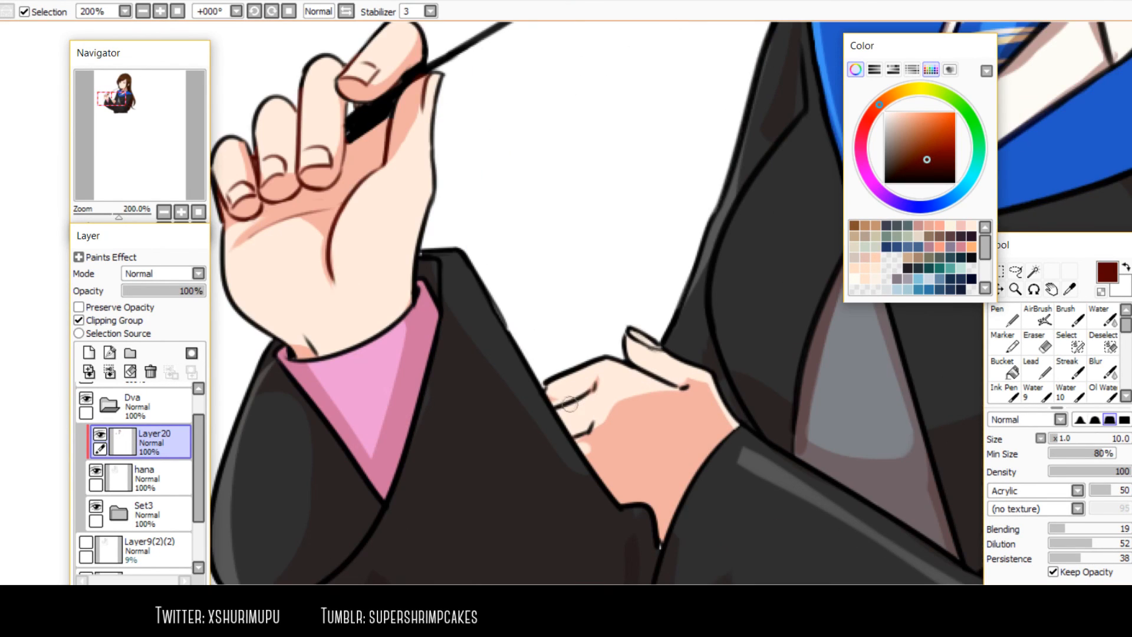
drag(638, 349, 674, 360)
scroll(618, 376, down, 3)
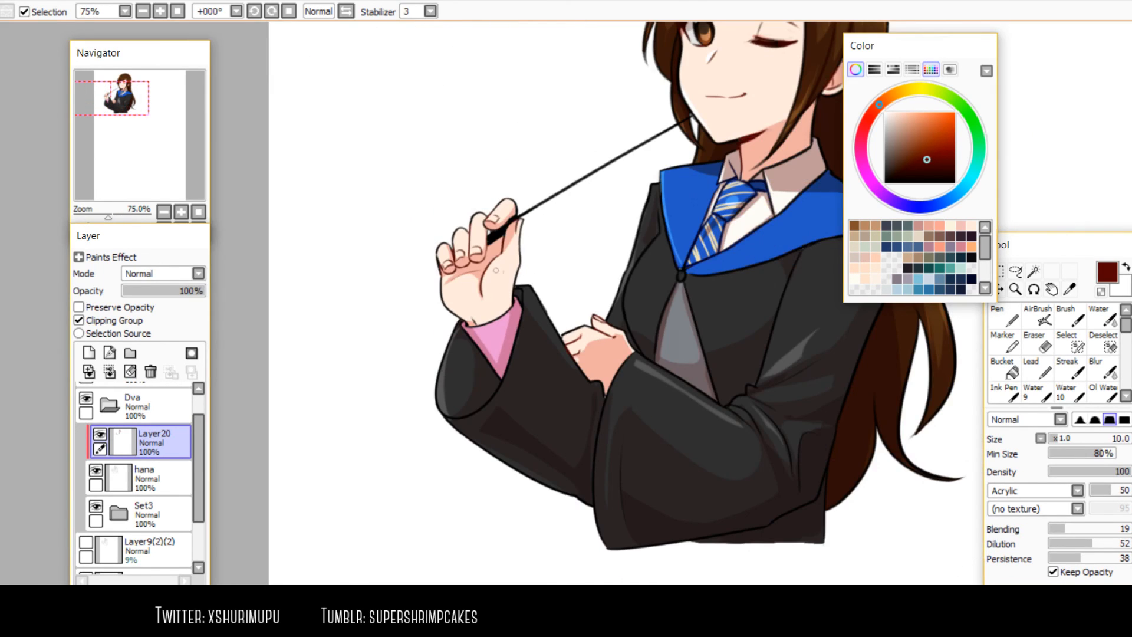
Choose a dark crimson and tint the line art around the pink lining of the raised sleeve
click(862, 134)
click(937, 147)
drag(929, 155, 933, 161)
scroll(500, 296, up, 1)
scroll(493, 306, up, 2)
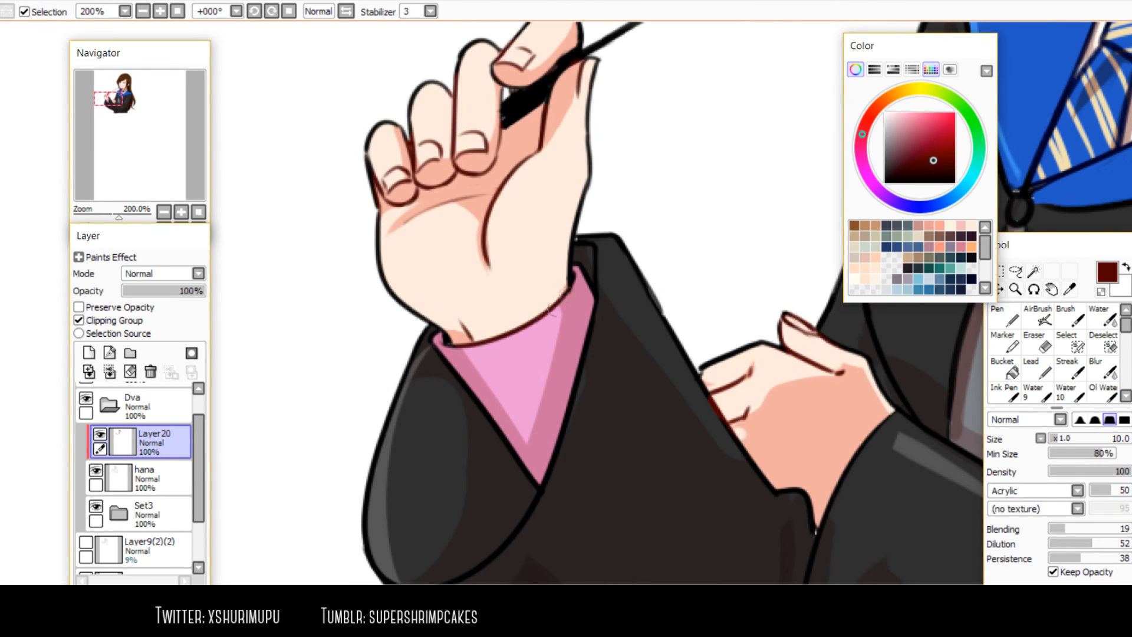
scroll(476, 330, down, 3)
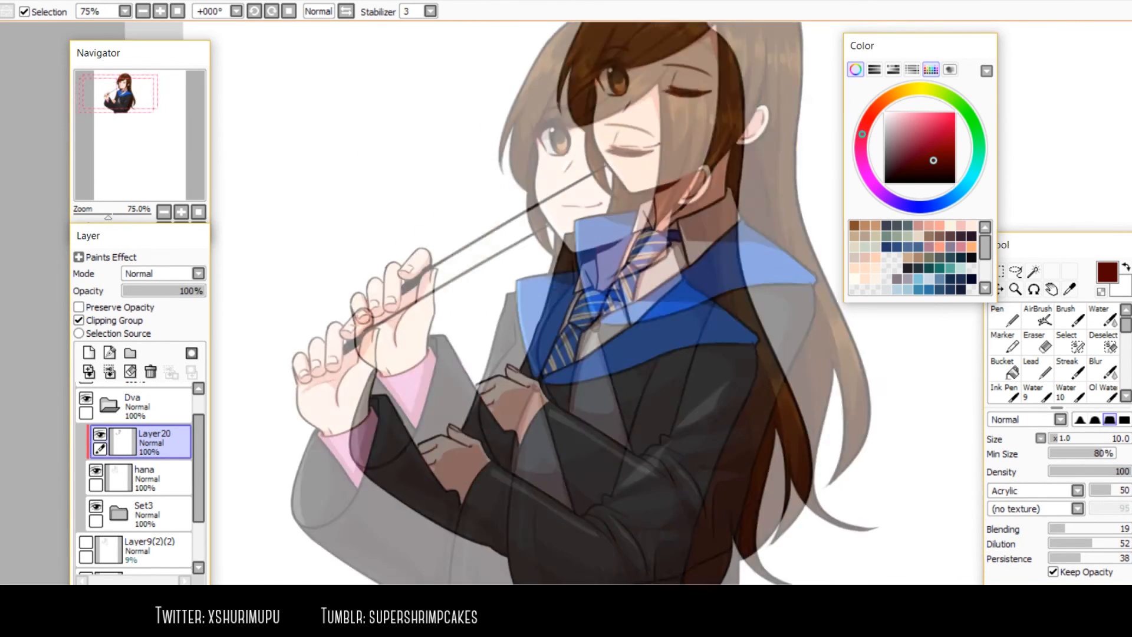
scroll(560, 141, up, 2)
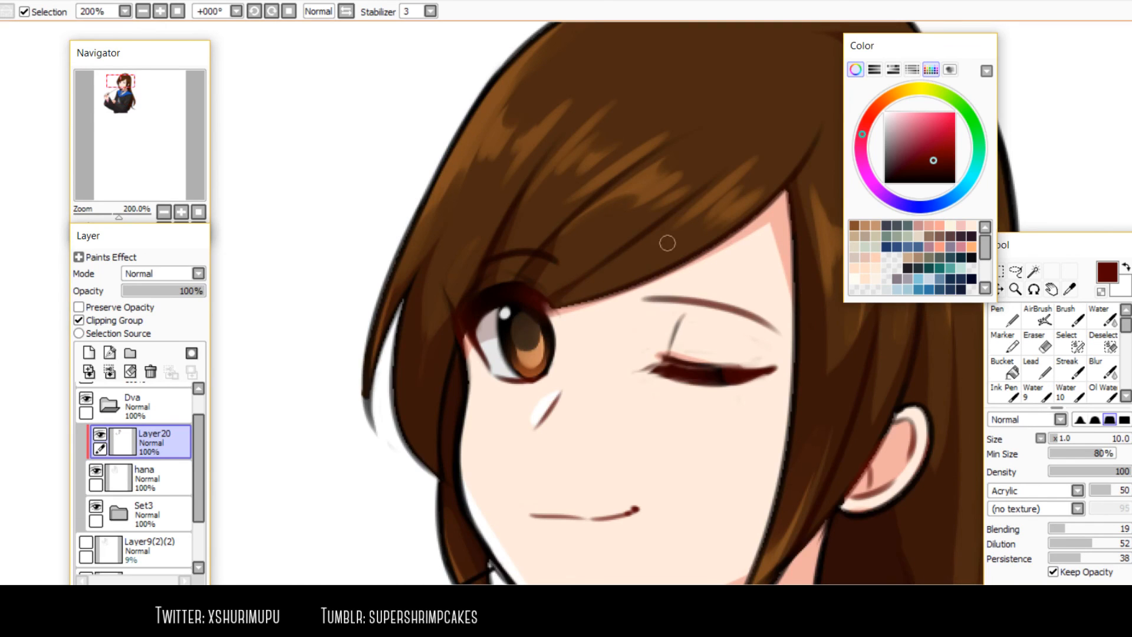
scroll(468, 290, down, 2)
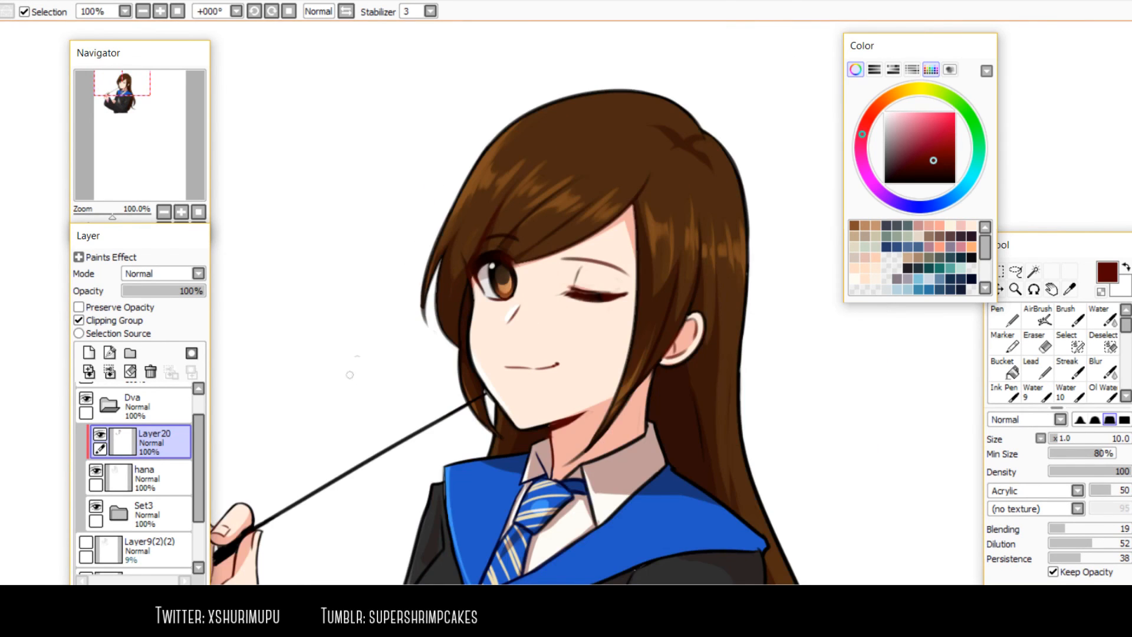
scroll(349, 375, down, 2)
drag(443, 229, 432, 250)
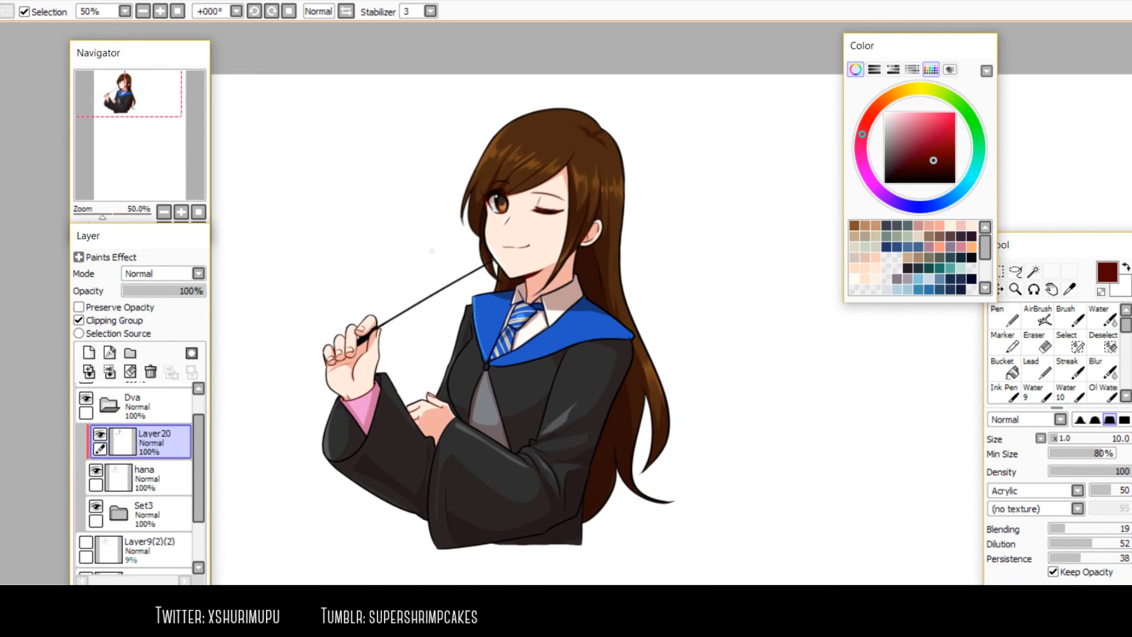
scroll(403, 378, up, 1)
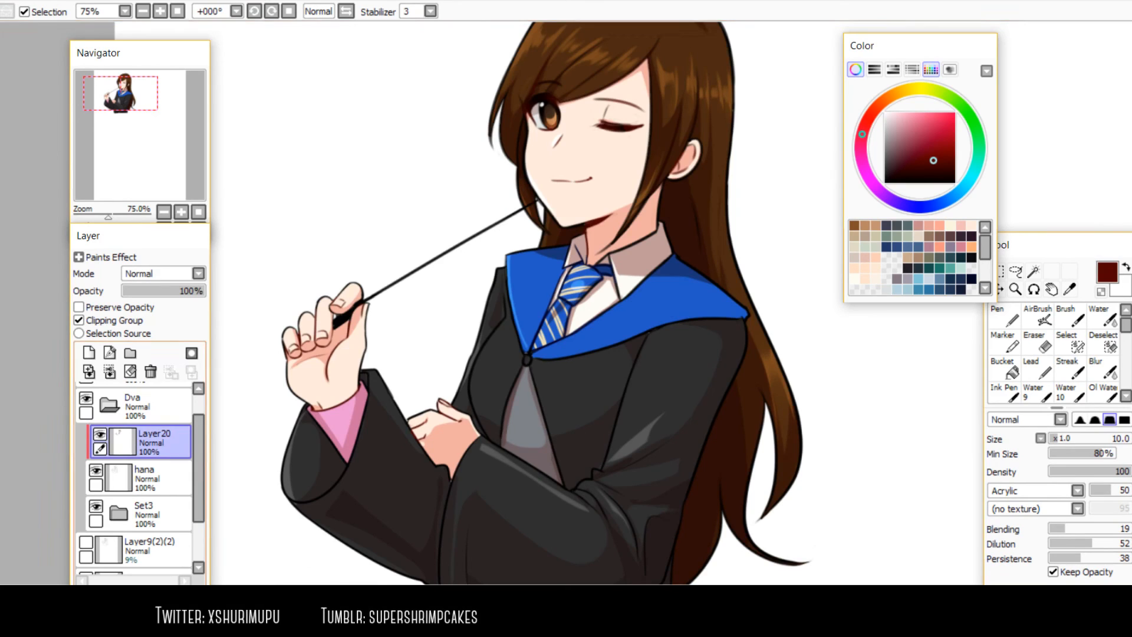
Collapse the Dva folder and add a new layer clipped to it, set to Overlay mode
click(108, 405)
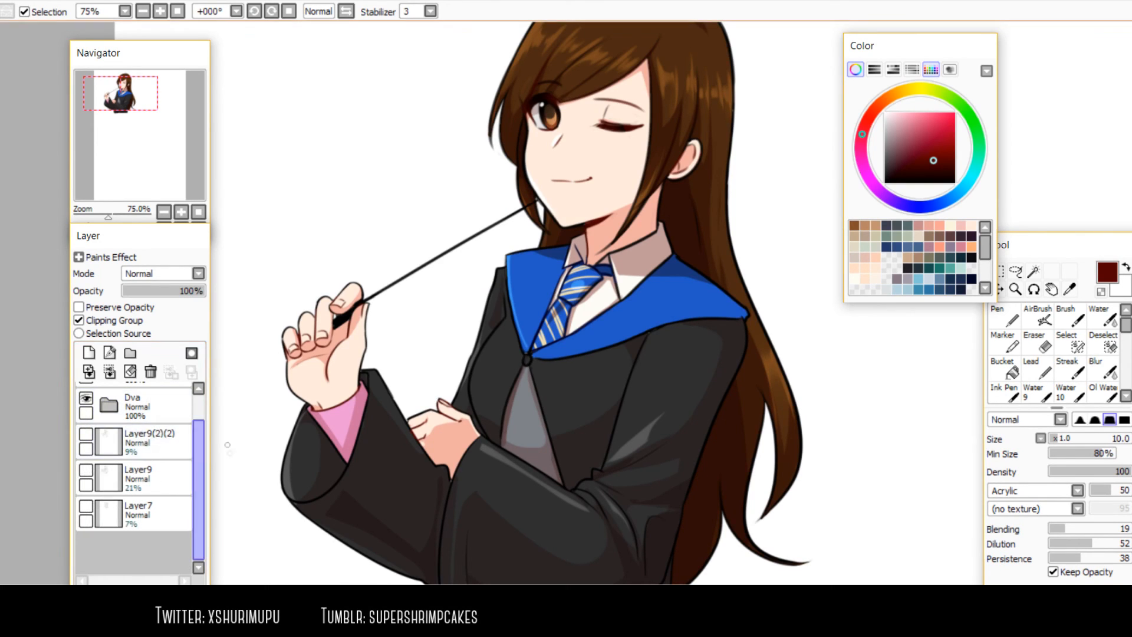
drag(199, 477, 199, 449)
click(141, 437)
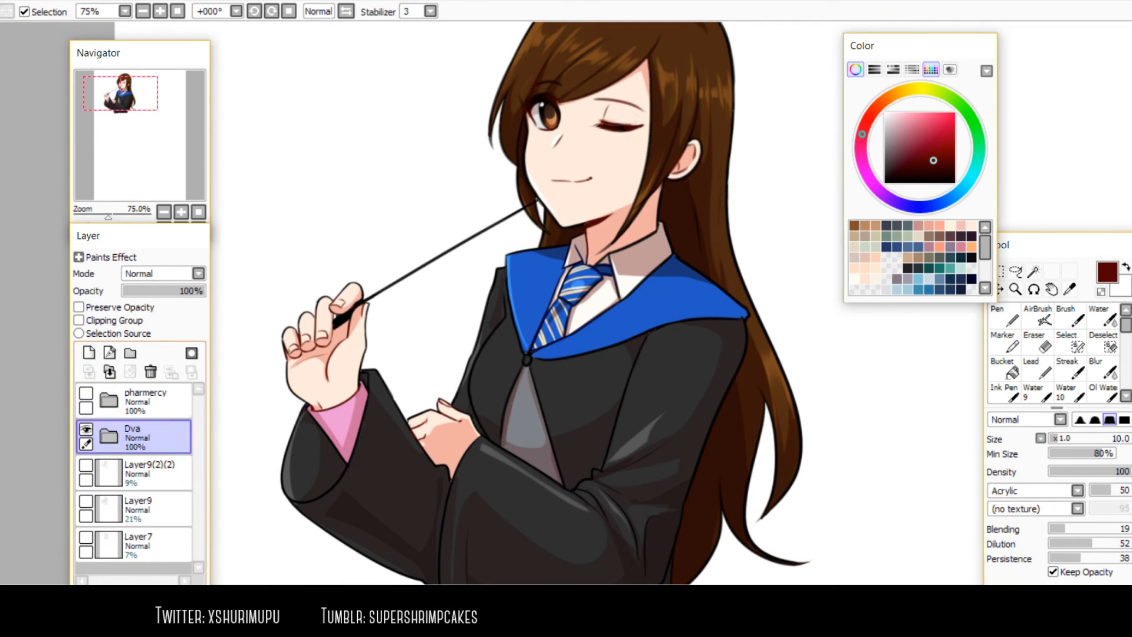
click(89, 353)
click(79, 320)
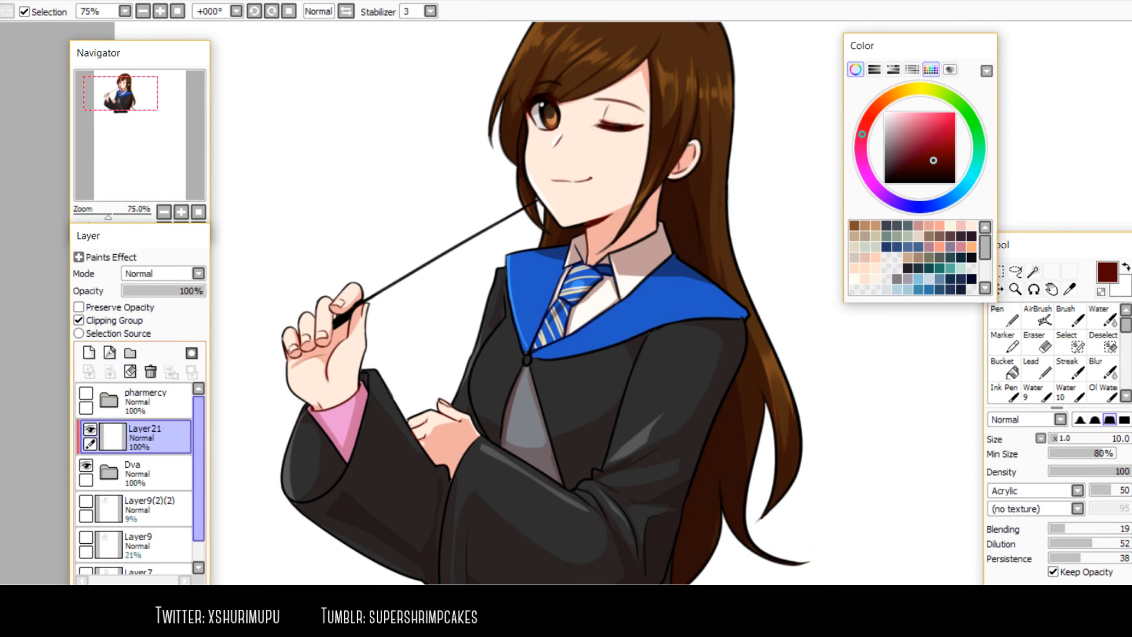
click(198, 273)
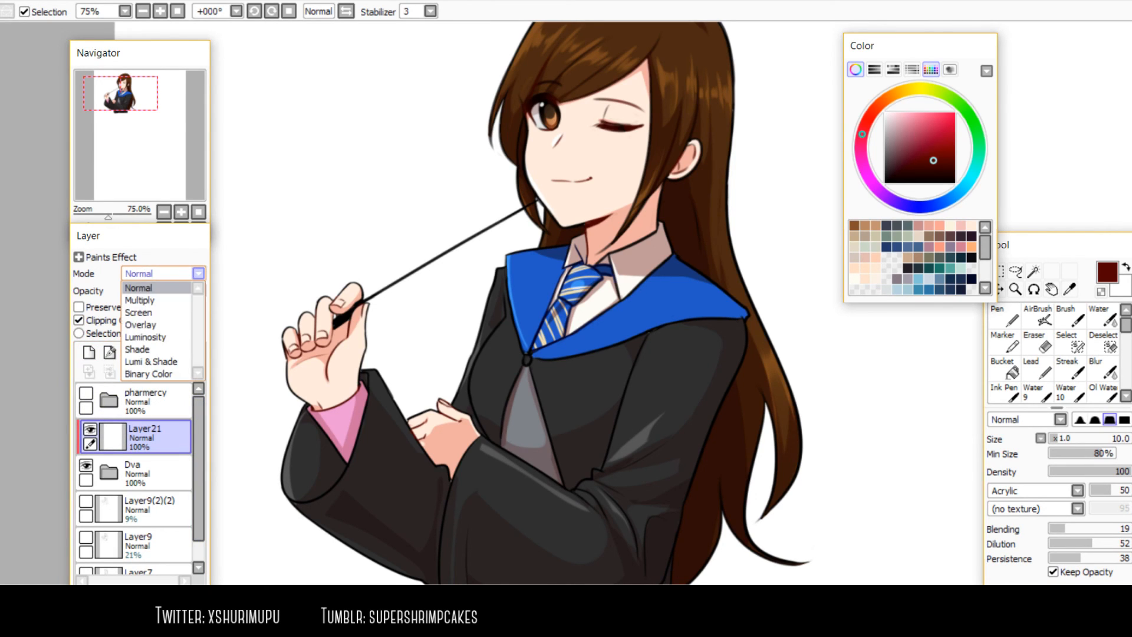
click(157, 325)
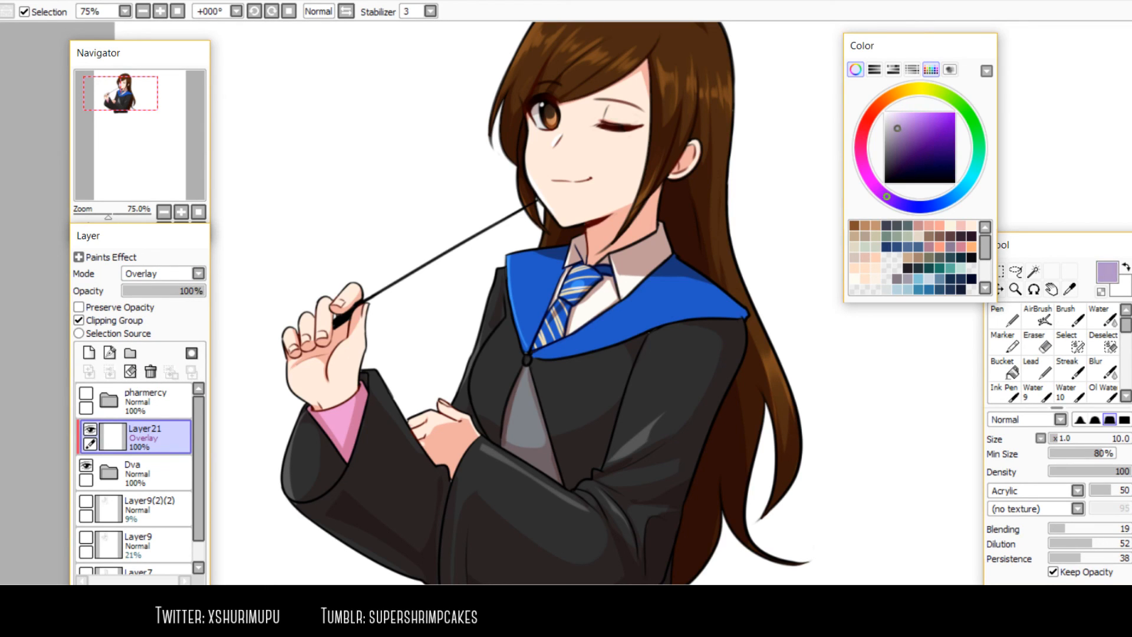
Fill the whole Overlay layer with a soft lavender and reduce its opacity to 37%
click(1004, 369)
click(660, 377)
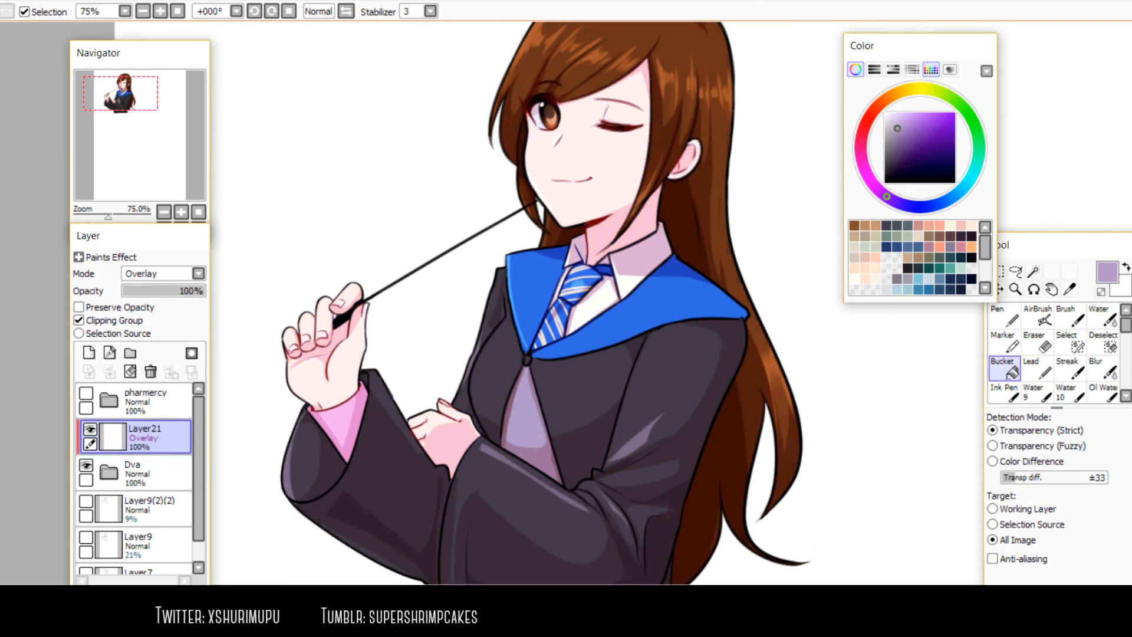
drag(201, 291, 155, 290)
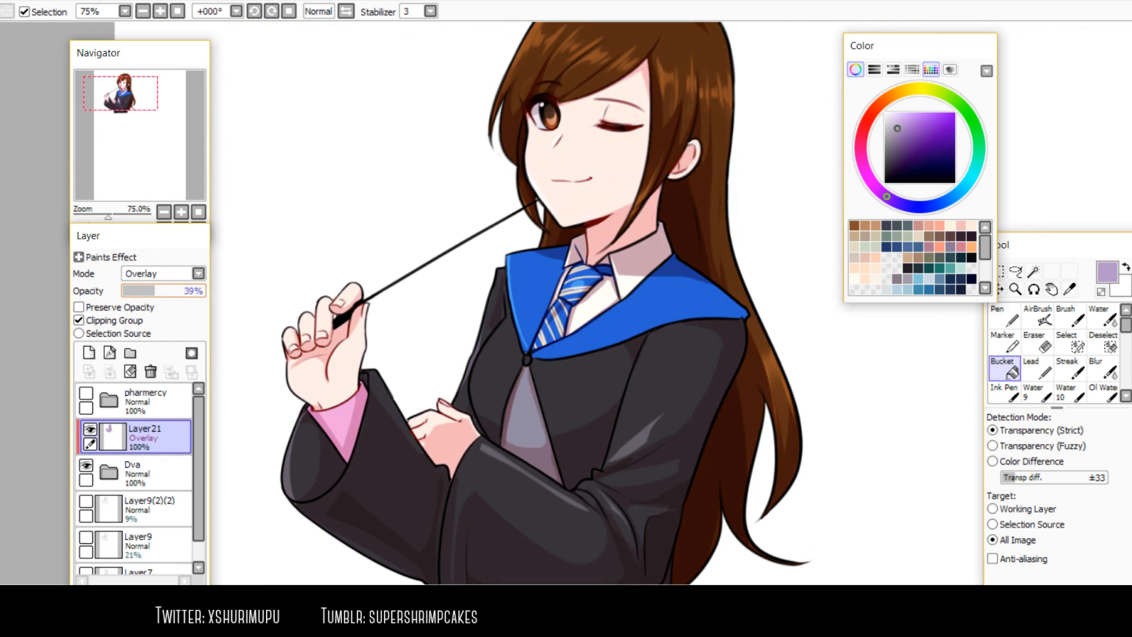
scroll(380, 253, down, 1)
scroll(427, 141, up, 1)
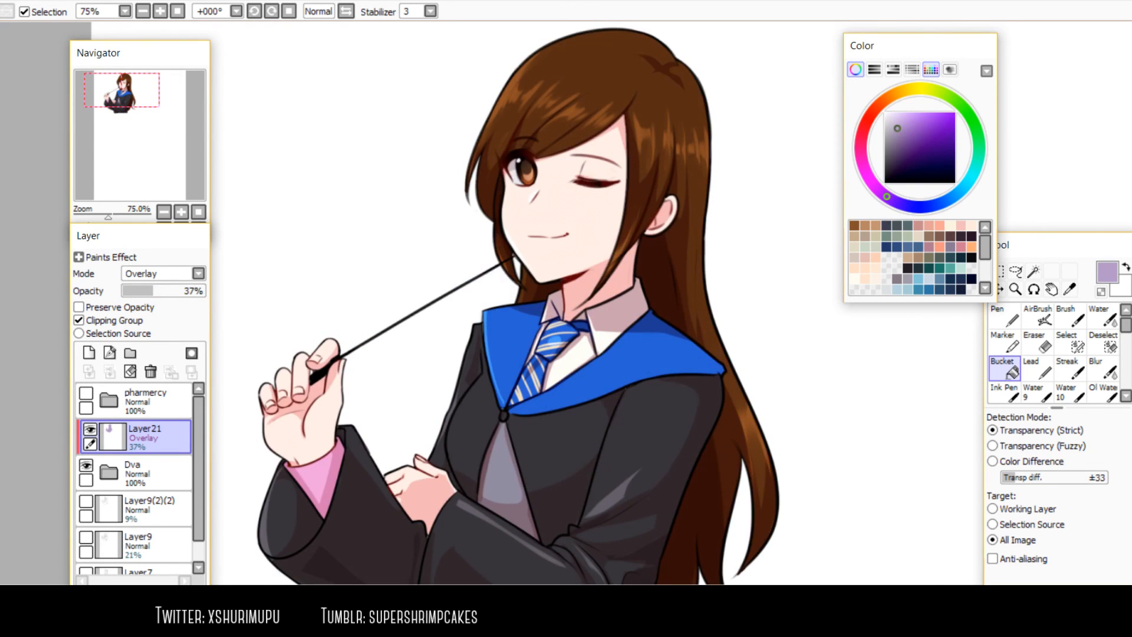
Refill the Overlay layer with a muted magenta pink to warm the whole figure
click(861, 155)
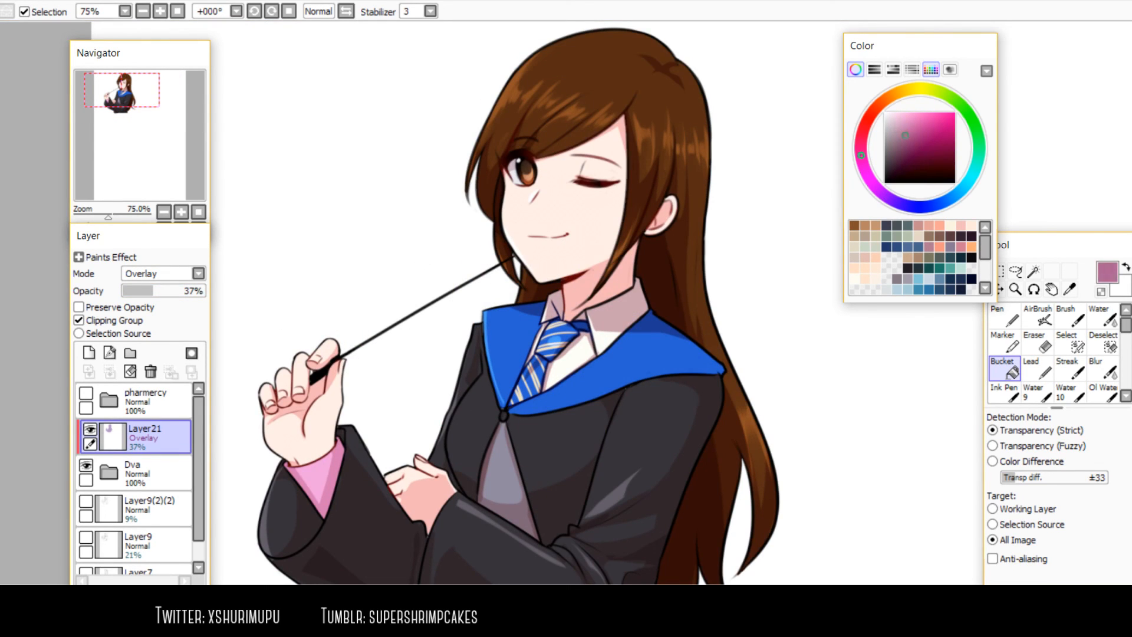
click(601, 383)
drag(601, 383, 614, 347)
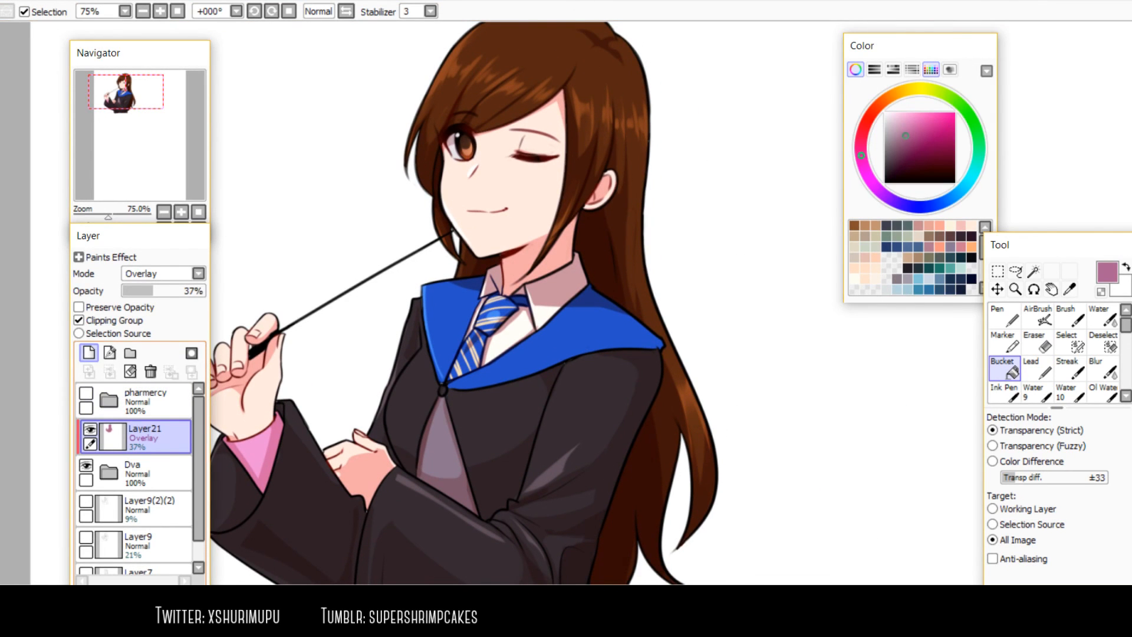
Add another layer clipped above the Overlay layer and set it to Luminosity mode
click(89, 352)
click(79, 320)
click(164, 274)
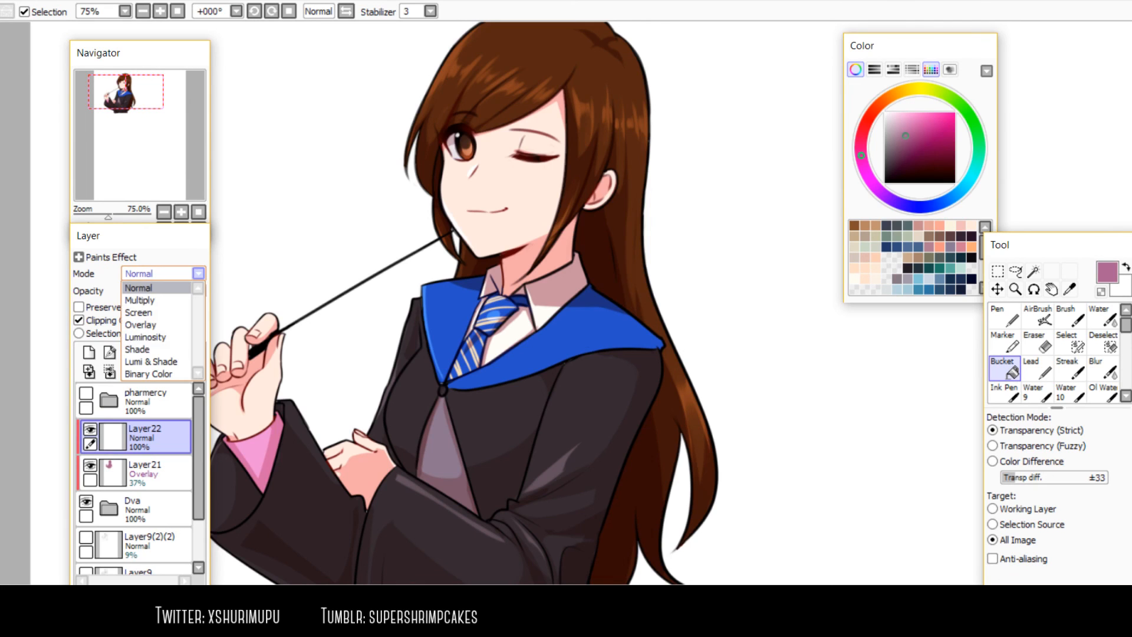
click(146, 338)
key(Tab)
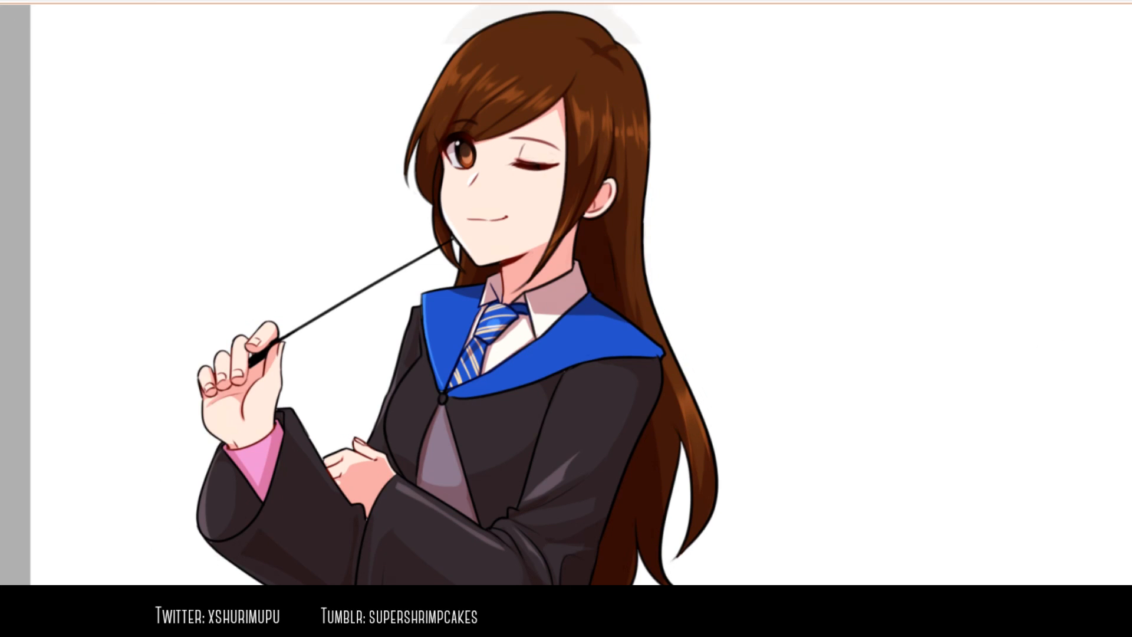
key(Tab)
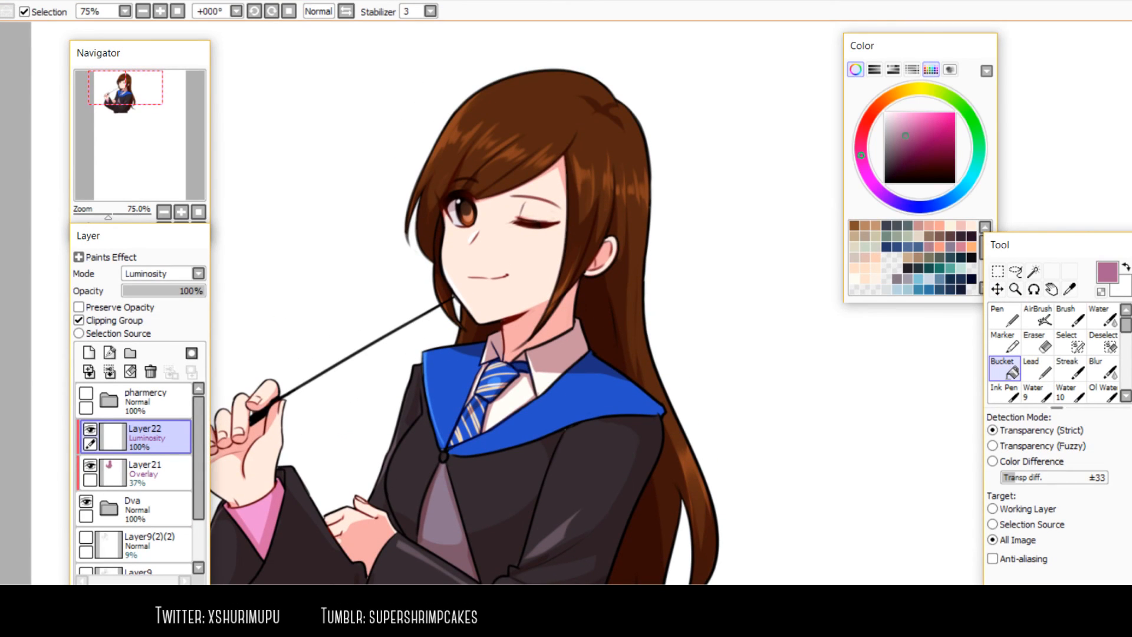
Choose a bright orange and airbrush a glow over the crown of the hair with an enlarged brush
click(879, 104)
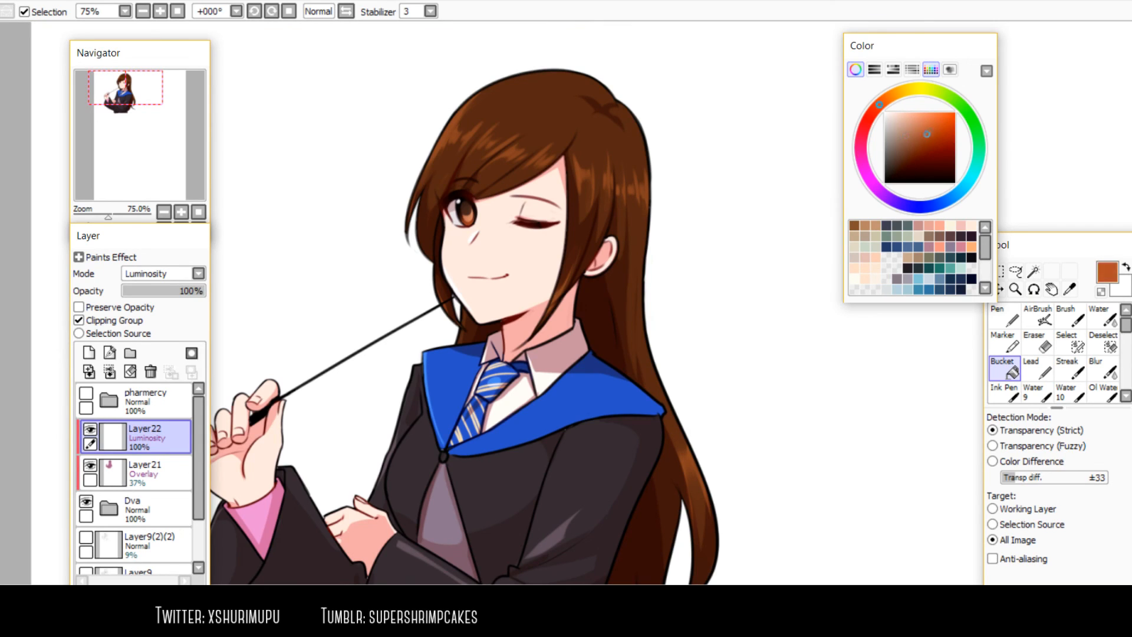
click(1038, 316)
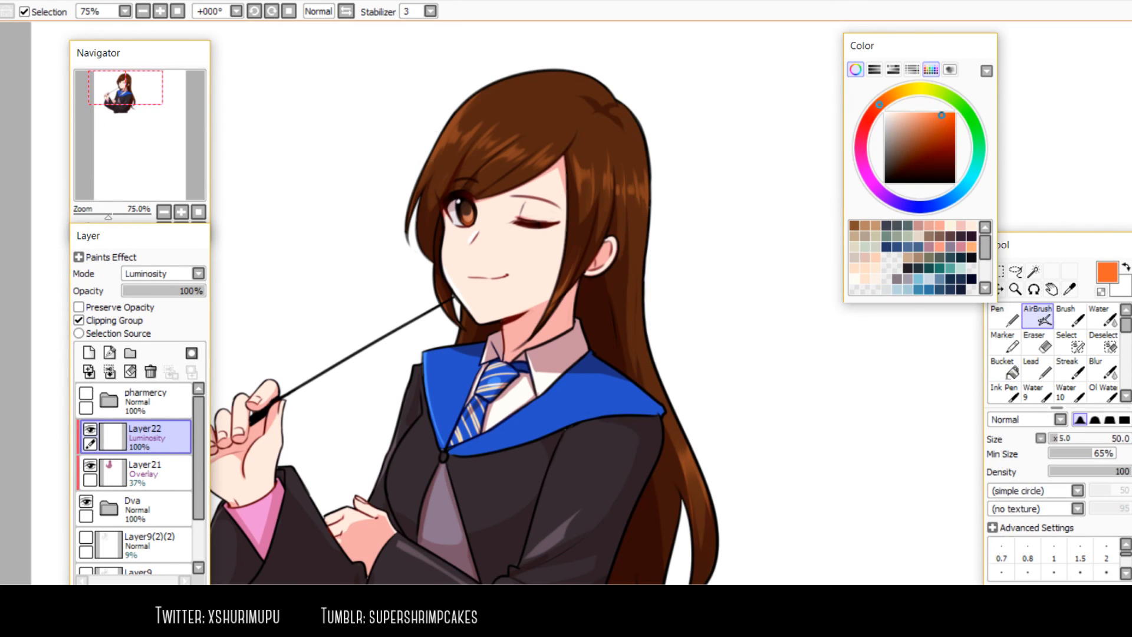
drag(425, 134, 418, 150)
key(bracketright)
key(bracketright)
key(bracketright)
key(bracketright)
key(bracketright)
mouse_move(455, 81)
mouse_down()
mouse_move(404, 126)
mouse_move(525, 99)
mouse_up()
Soften the orange glow on top of the hair using the Blur tool at size 300
key(b)
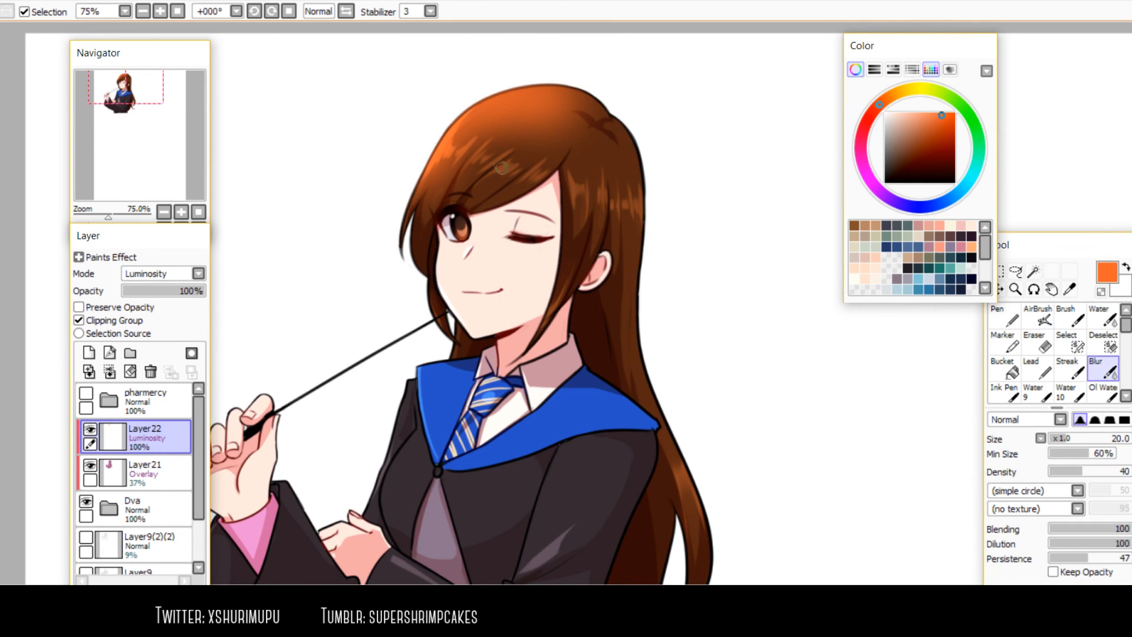
key(bracketright)
key(bracketright)
key(bracketright)
key(bracketright)
key(bracketright)
key(bracketright)
key(bracketright)
key(bracketright)
key(bracketright)
key(bracketright)
key(bracketright)
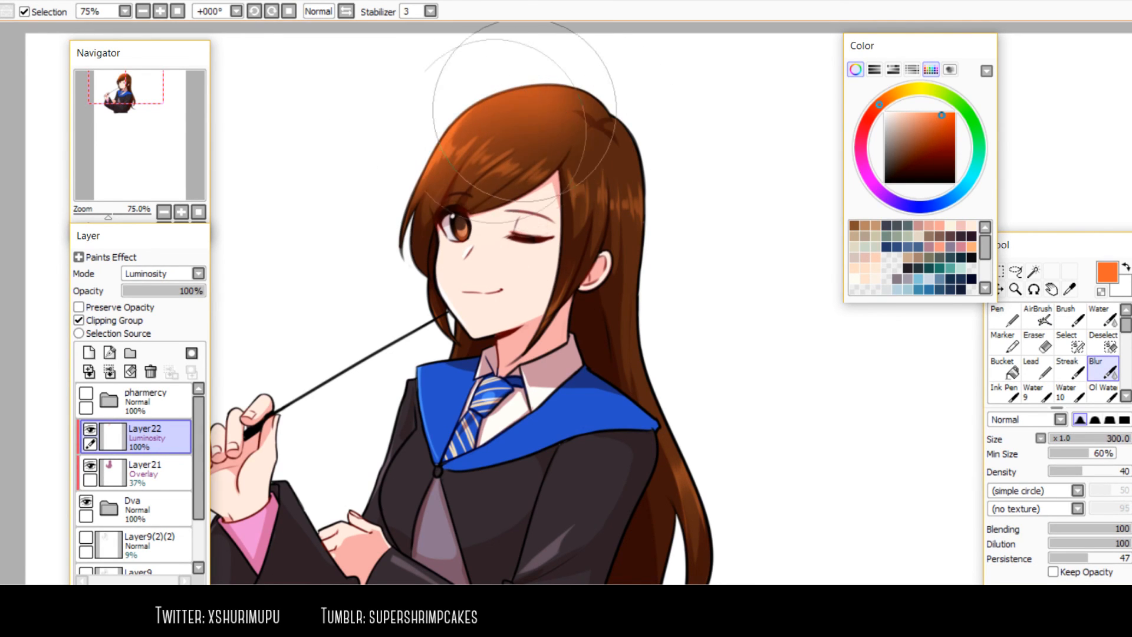
Airbrush an orange glow on the blue collar and hair beside the neck at size 120, redoing the first stroke, and blur it
key(v)
mouse_move(415, 362)
mouse_down()
mouse_move(457, 372)
mouse_move(473, 433)
mouse_move(484, 387)
mouse_move(471, 407)
mouse_up()
key(ctrl+z)
key(bracketleft)
key(bracketleft)
key(bracketleft)
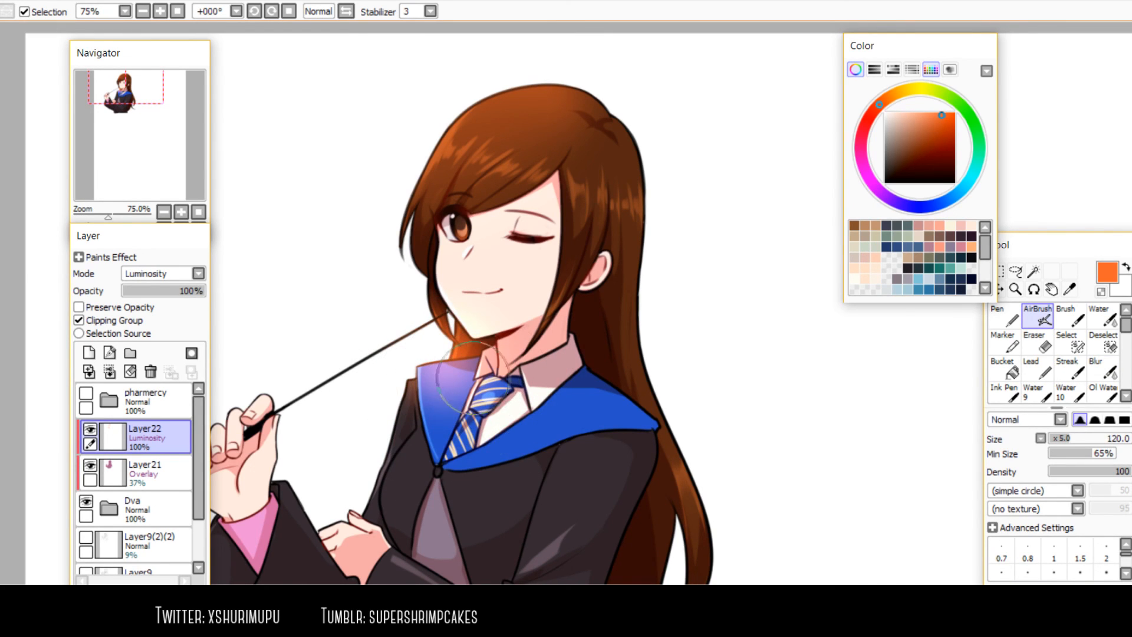
key(b)
key(bracketright)
key(bracketleft)
key(bracketleft)
Airbrush an orange glow along the inner edge of the raised sleeve at size 160
mouse_move(487, 373)
mouse_down()
mouse_move(470, 365)
mouse_move(478, 379)
mouse_move(629, 214)
mouse_move(660, 257)
mouse_up()
key(b)
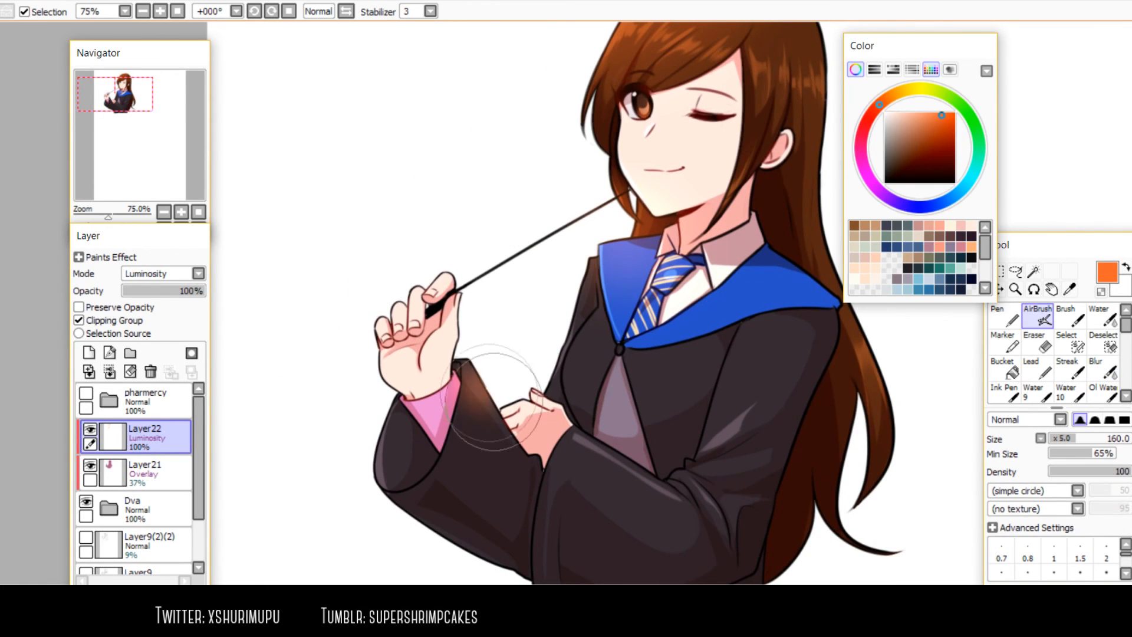
drag(490, 387, 521, 408)
Mirror the canvas view and airbrush an orange glow over the lower hair and adjoining robe at size 250
key(h)
drag(309, 382, 360, 389)
key(bracketright)
key(bracketright)
mouse_move(314, 343)
mouse_down()
mouse_move(306, 373)
mouse_move(352, 506)
mouse_up()
drag(417, 474, 438, 431)
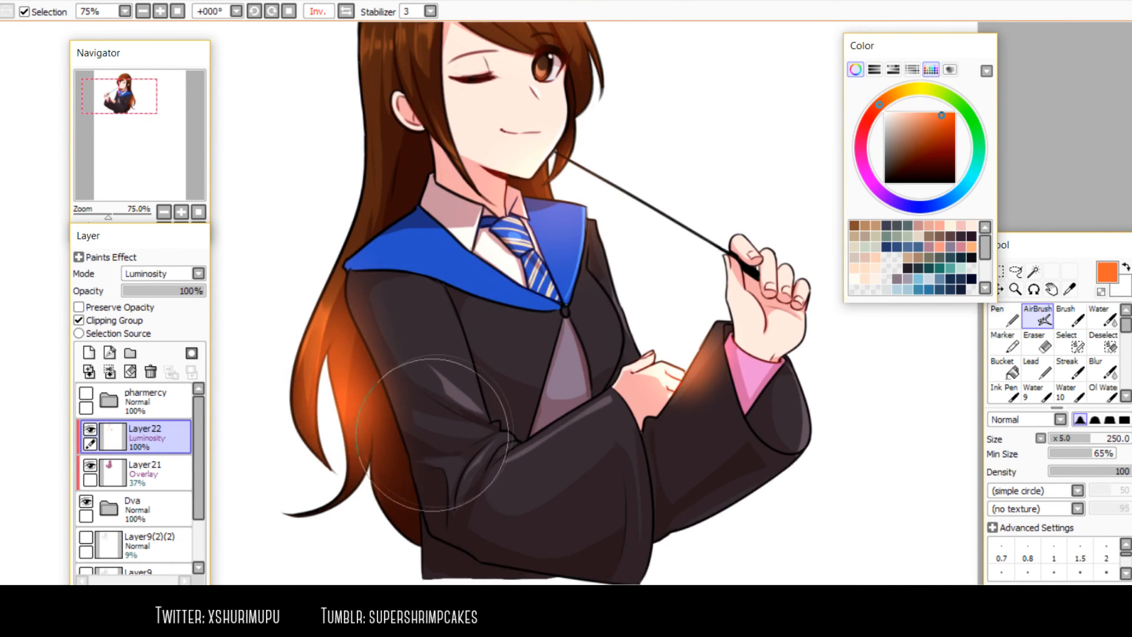
Blur the orange glows on the lower hair and raised sleeve at size 350, and restore the unmirrored view
key(c)
mouse_move(382, 364)
mouse_down()
mouse_move(362, 449)
mouse_move(362, 306)
mouse_up()
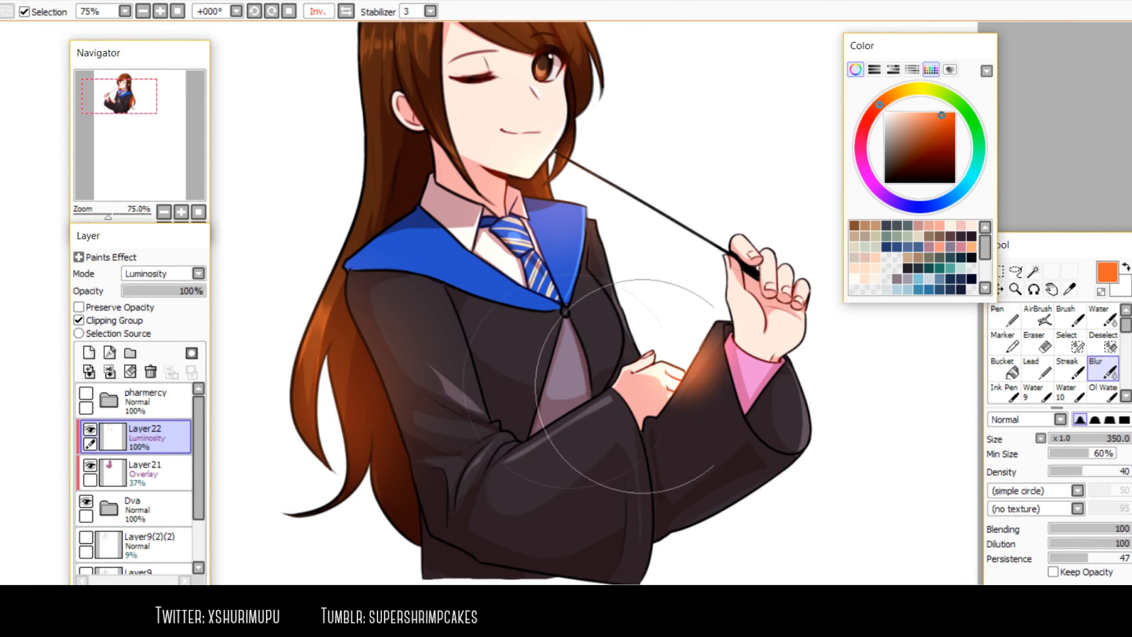
drag(666, 386, 740, 341)
scroll(342, 330, down, 2)
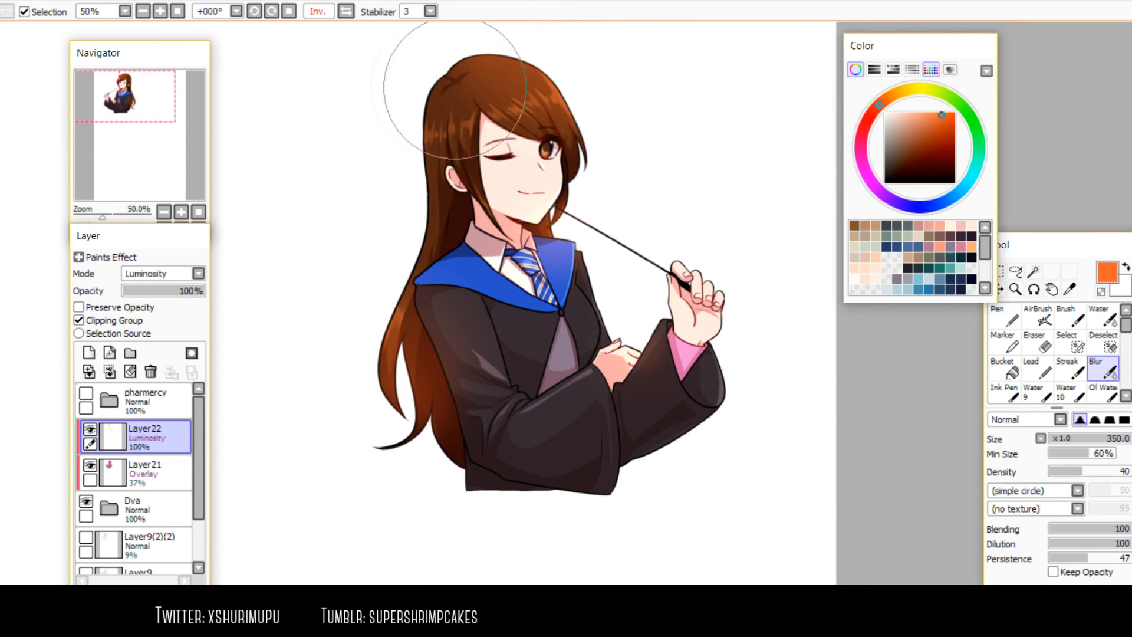
key(h)
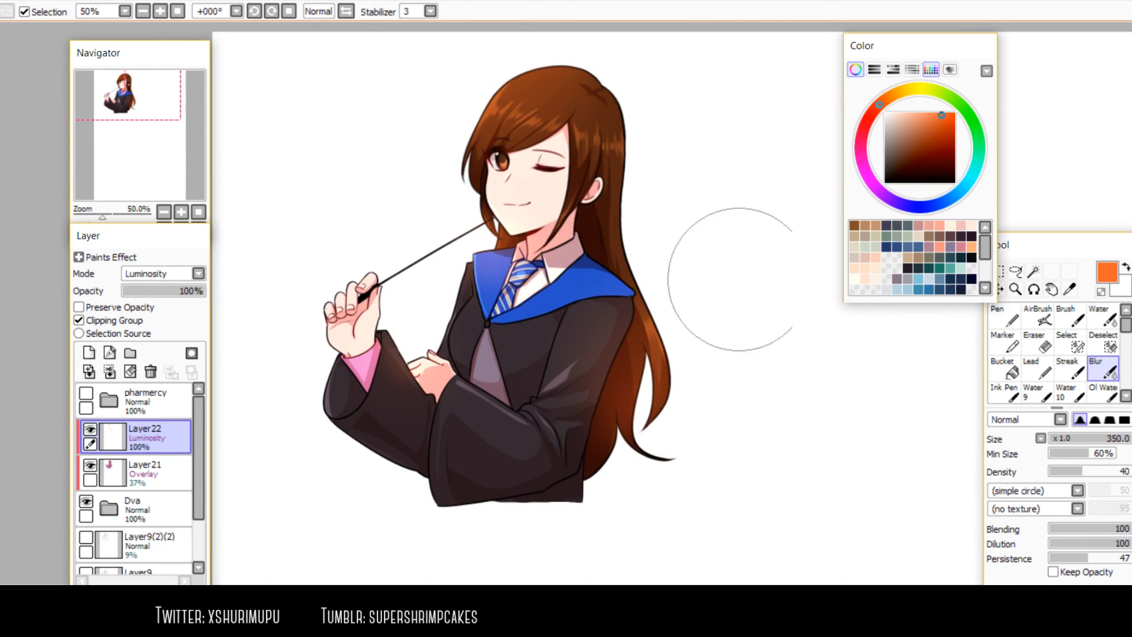
Airbrush a golden-yellow glow on the long hair beside the blue collar at size 250, and switch the colour to blue
click(906, 90)
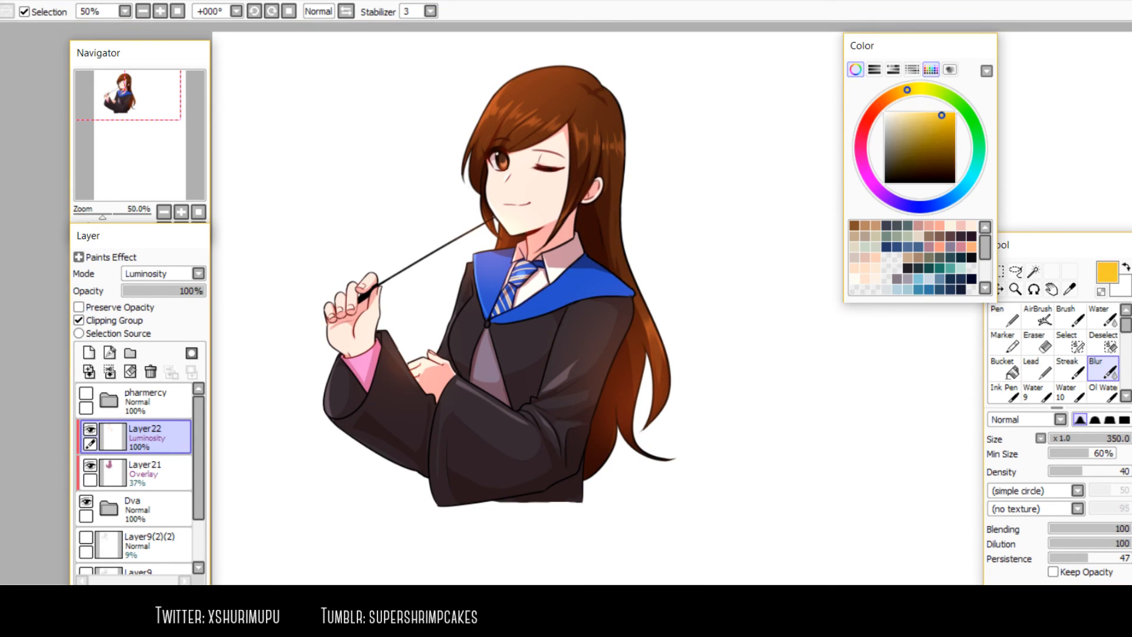
key(v)
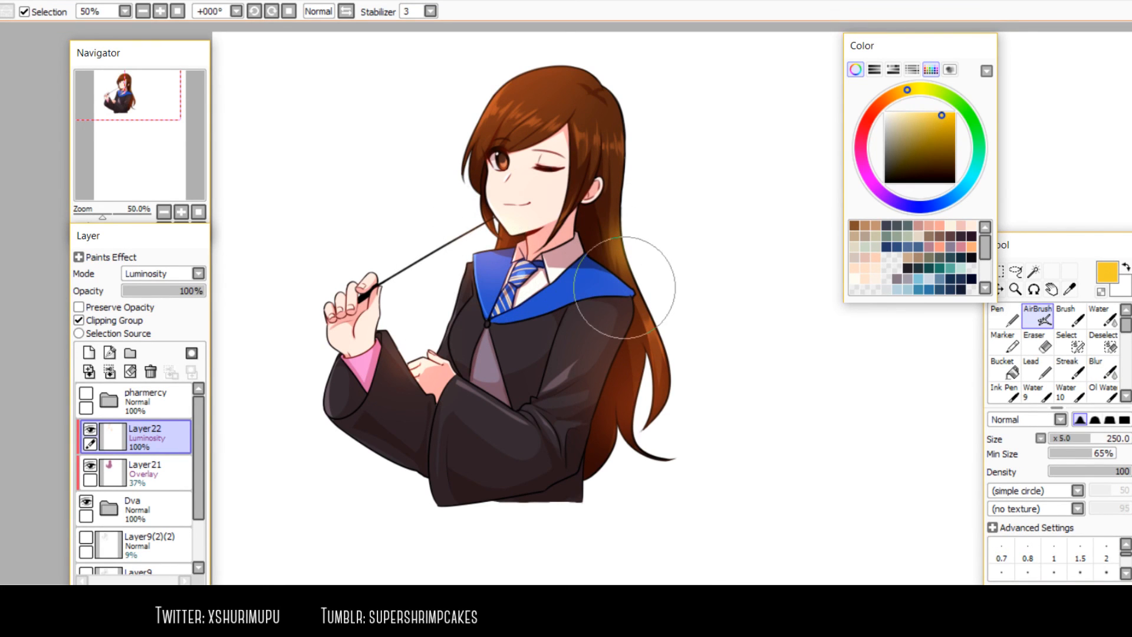
click(941, 202)
Shift the hue of the Luminosity glow layer to -94 with Hue and Saturation
click(254, 1)
click(259, 8)
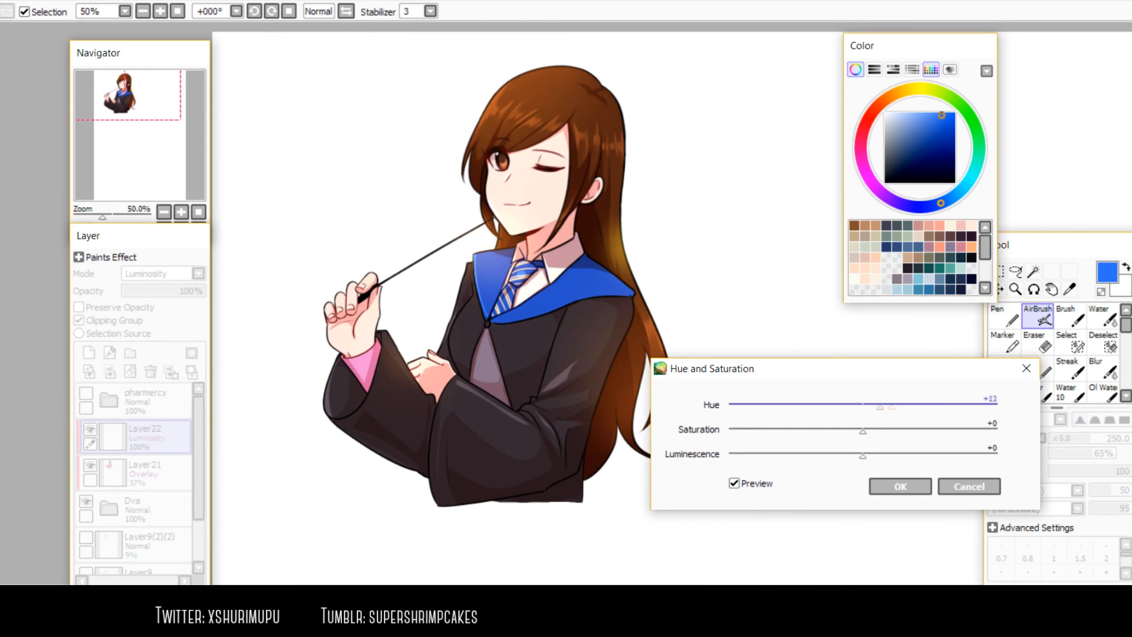
drag(996, 406, 738, 407)
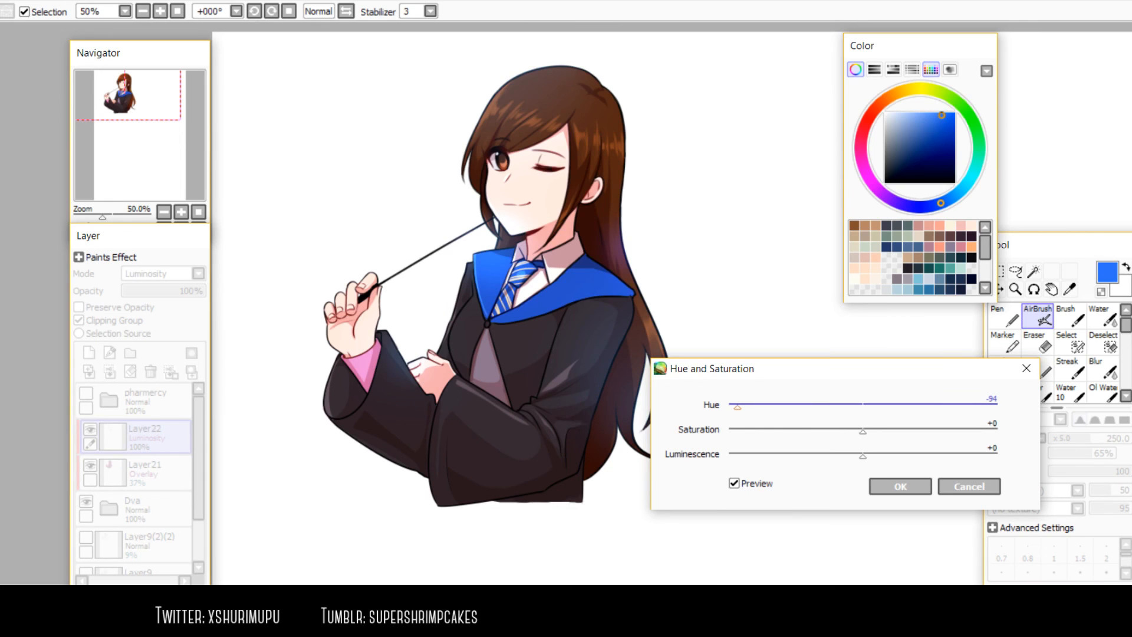
key(Return)
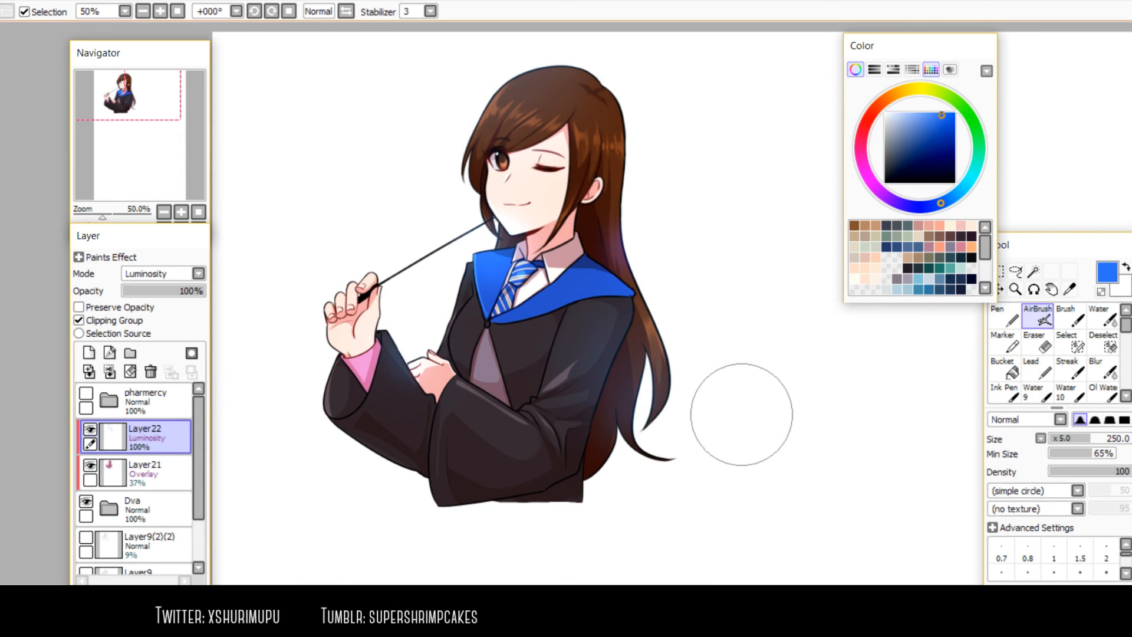
Delete the Luminosity glow layer and display the figure enlarged to 75% with the interface panels hidden
click(150, 371)
scroll(295, 372, up, 2)
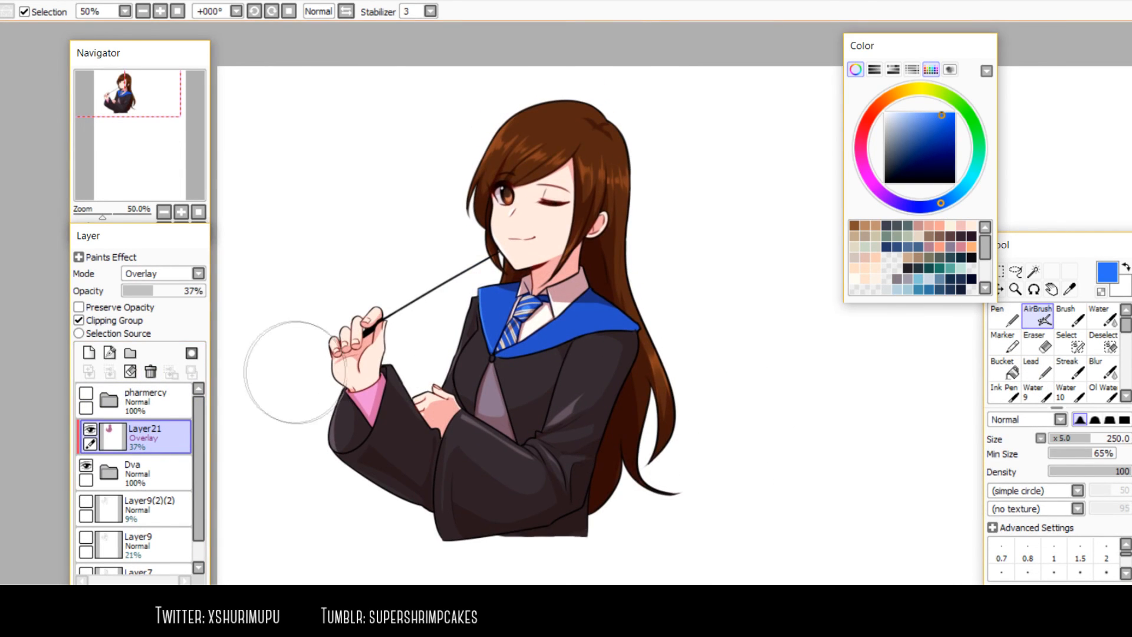
scroll(295, 372, up, 2)
scroll(319, 377, up, 1)
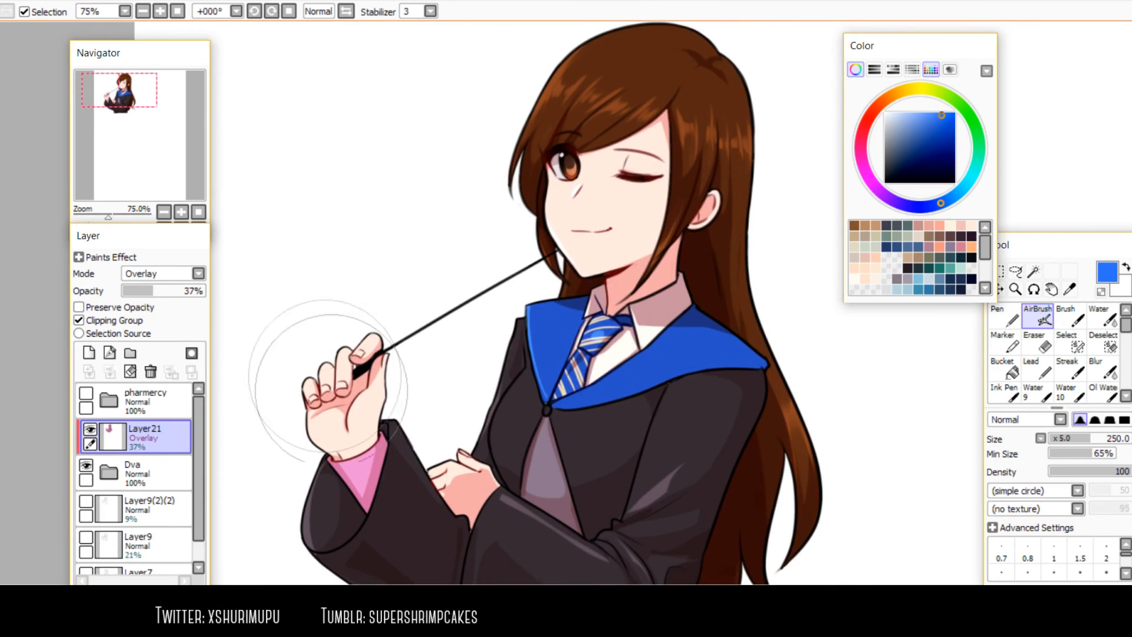
key(Tab)
drag(316, 354, 206, 344)
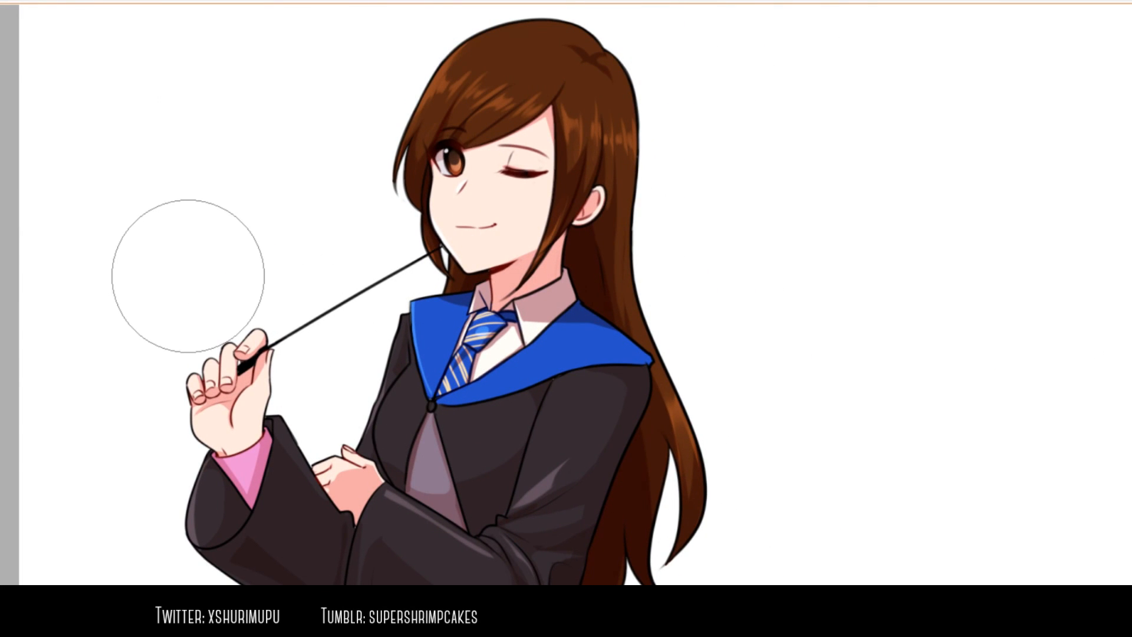